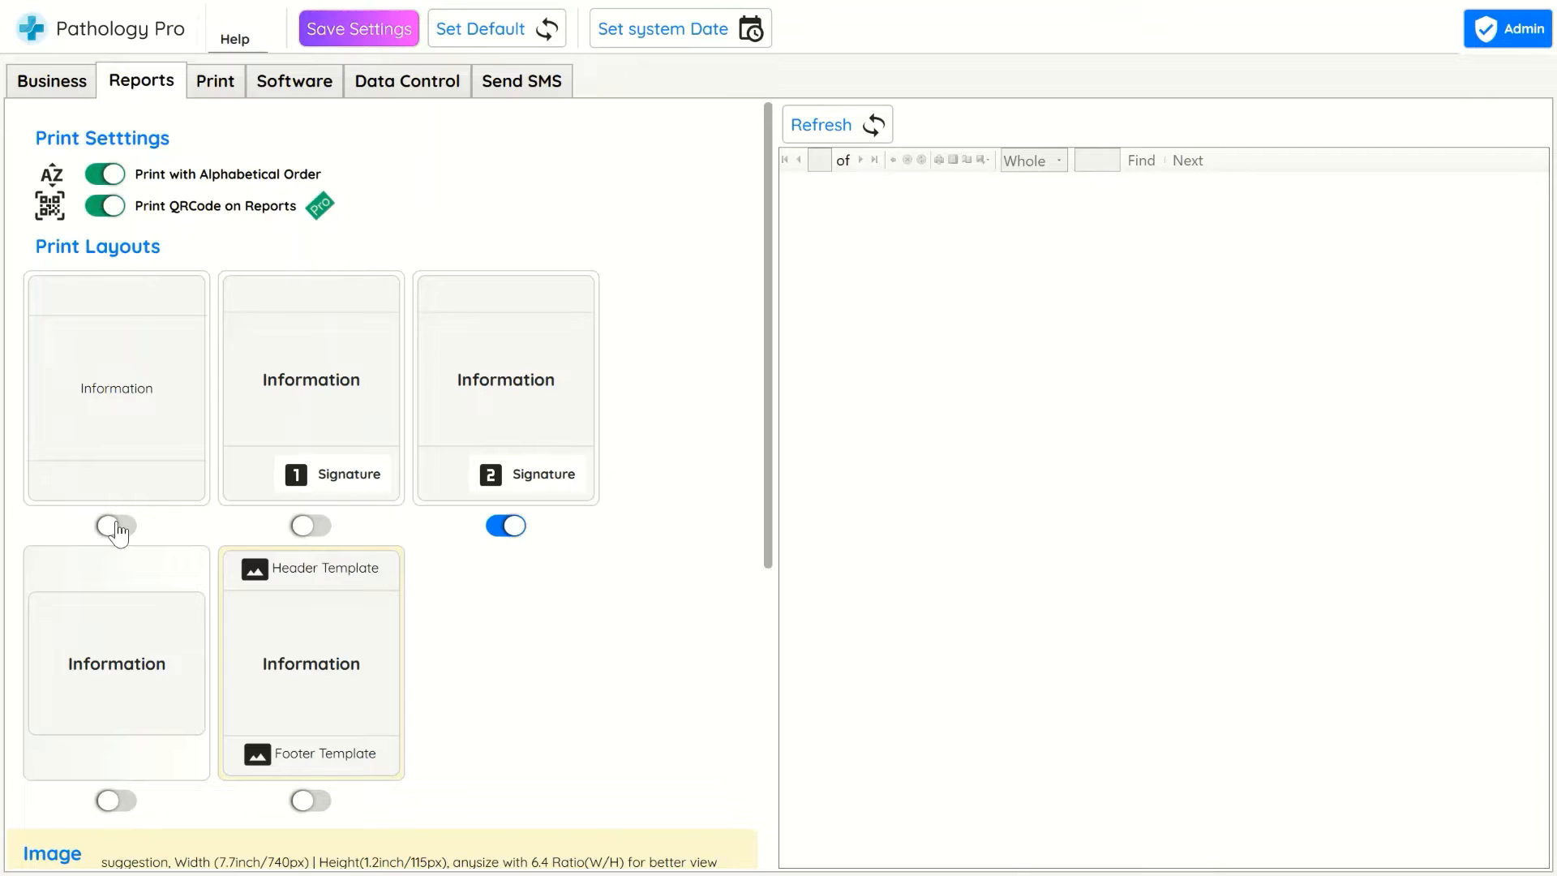
Enable the plain information-only print layout and refresh the report preview
left_click(116, 525)
left_click(864, 127)
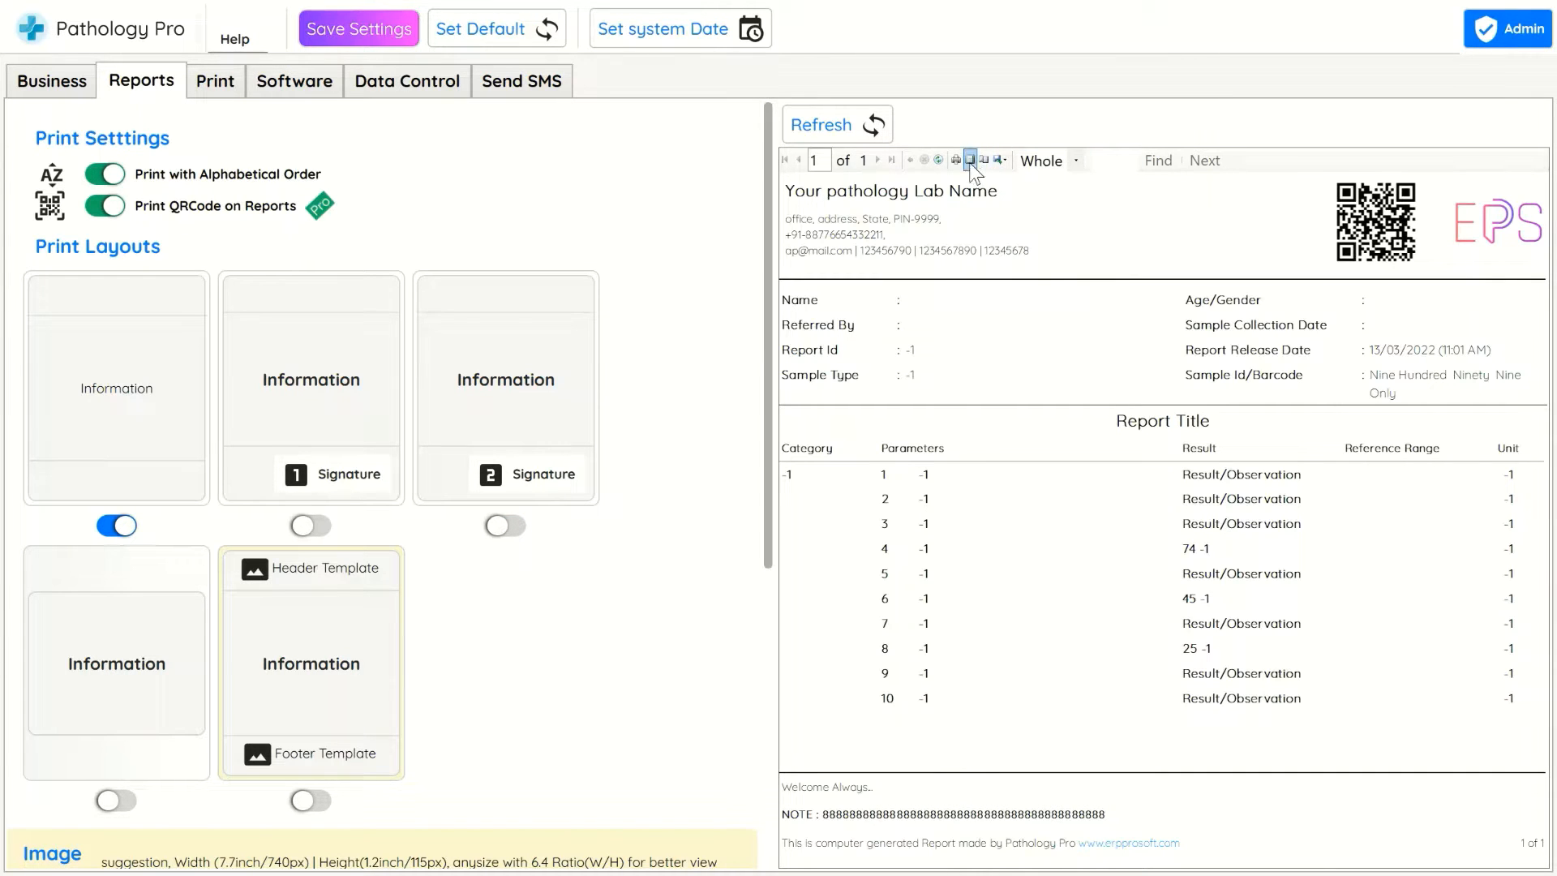
Set the report preview zoom to 75%
left_click(970, 161)
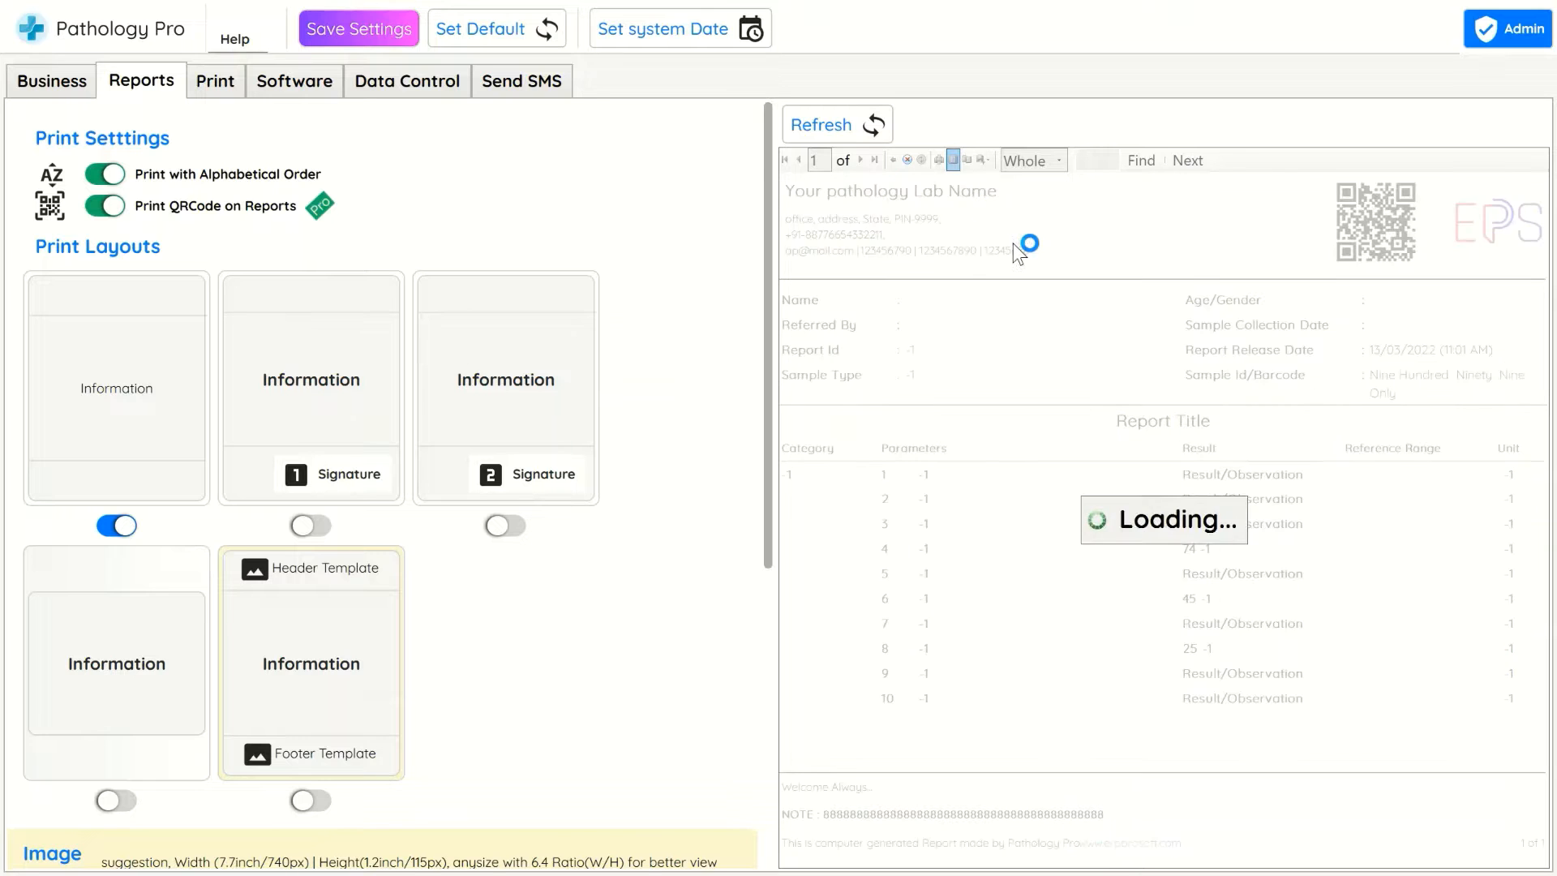
left_click(1043, 164)
left_click(1049, 293)
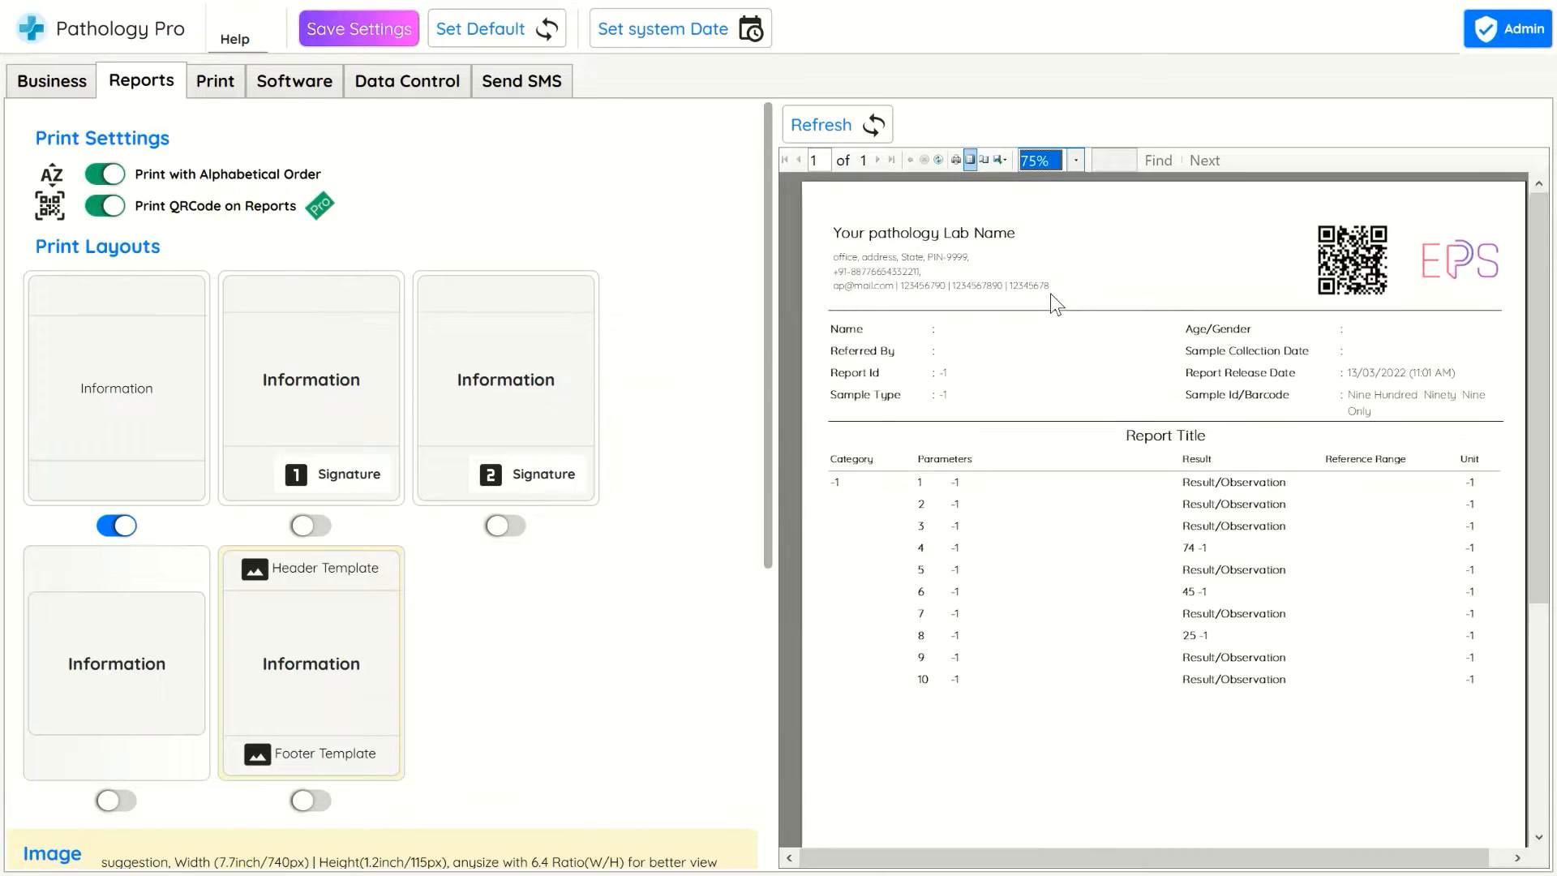
Switch to the single-signature print layout, refresh the preview and scroll to the report footer
left_click(312, 526)
left_click(839, 124)
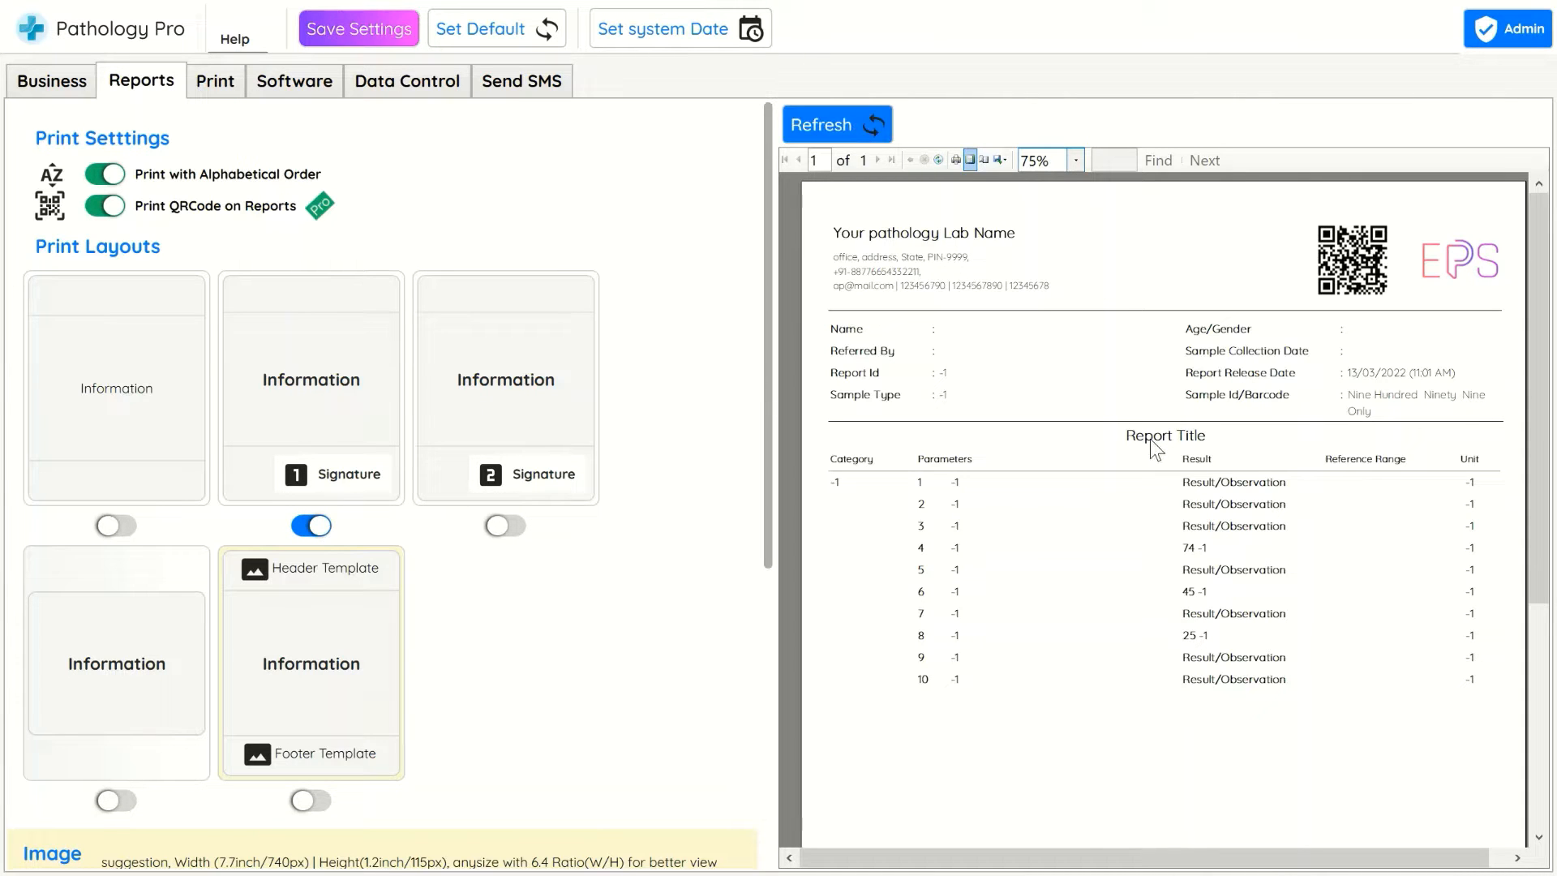
scroll(1126, 434, "down", 1)
scroll(1124, 438, "down", 4)
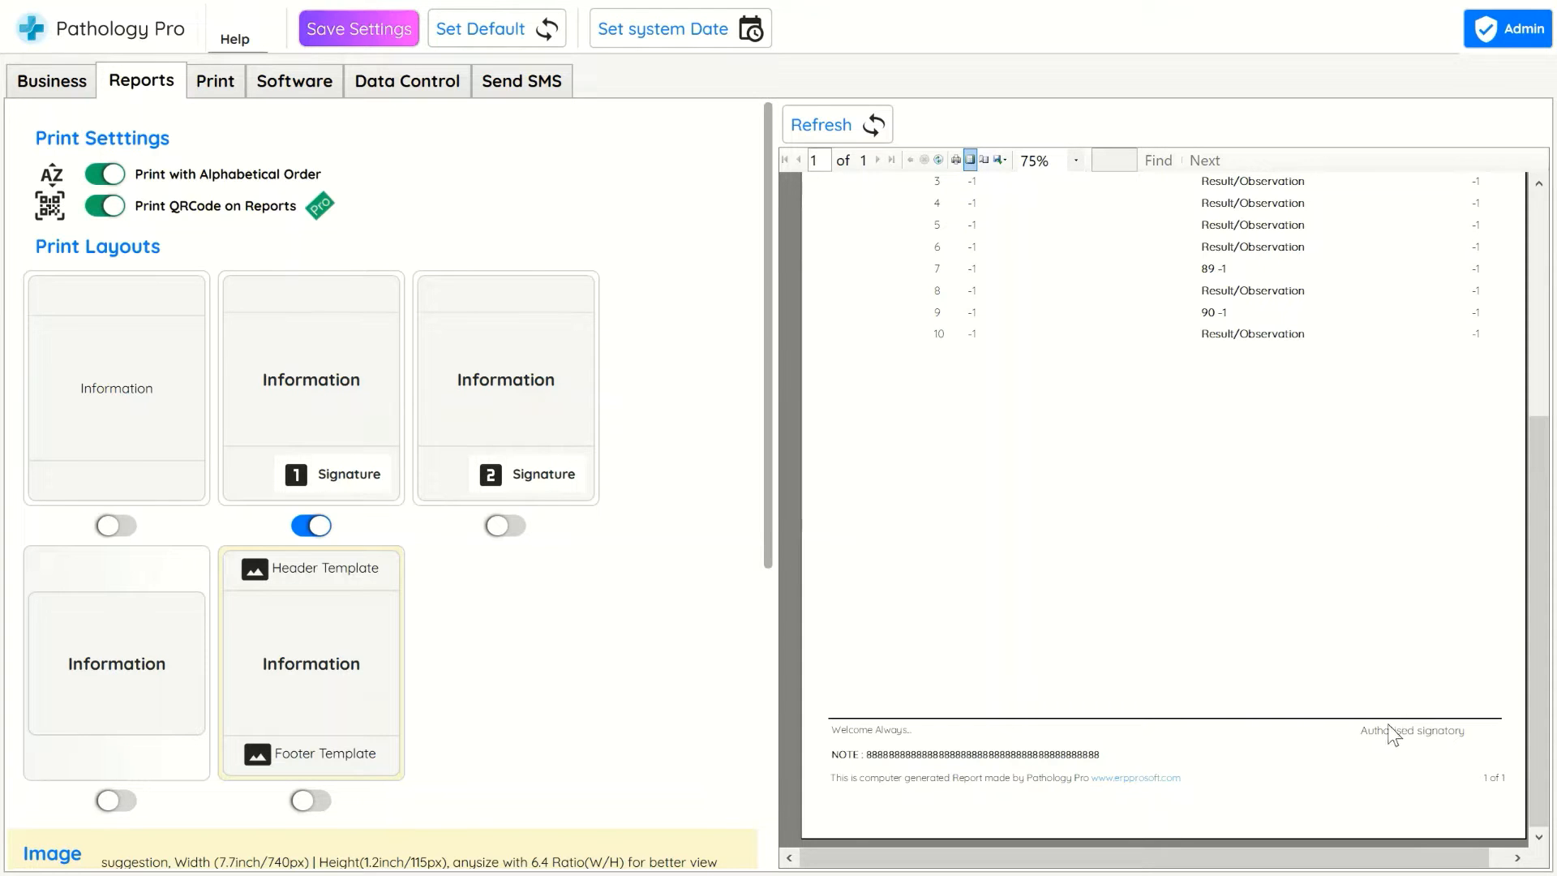
Fill the first doctor signature under business settings with "Dr. Name 1" and "MD.MMD" on two lines
left_click(69, 88)
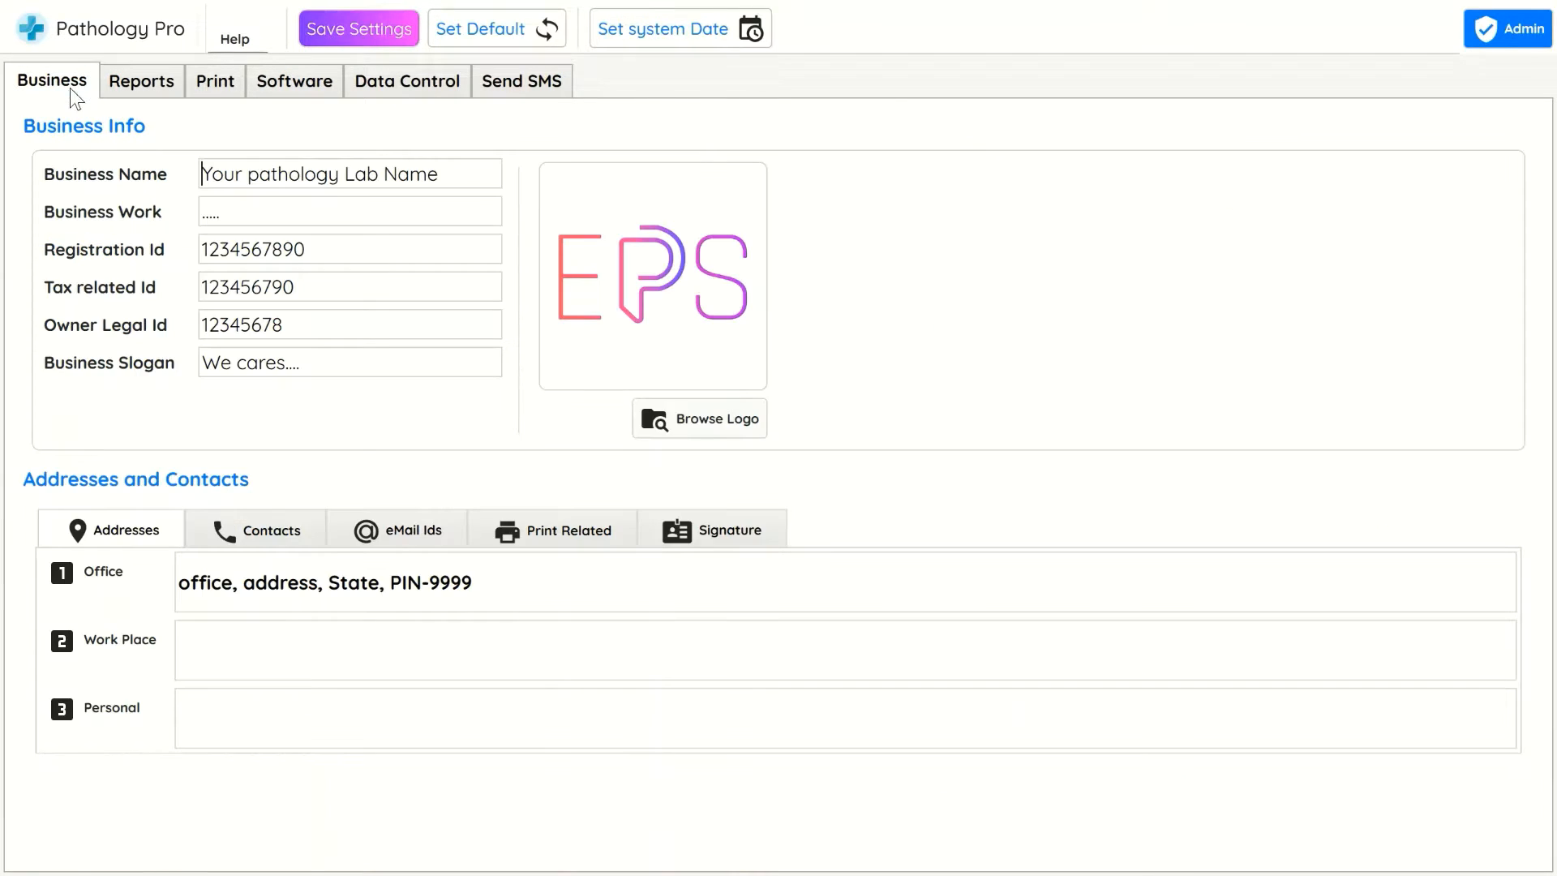
left_click(685, 525)
left_click(187, 614)
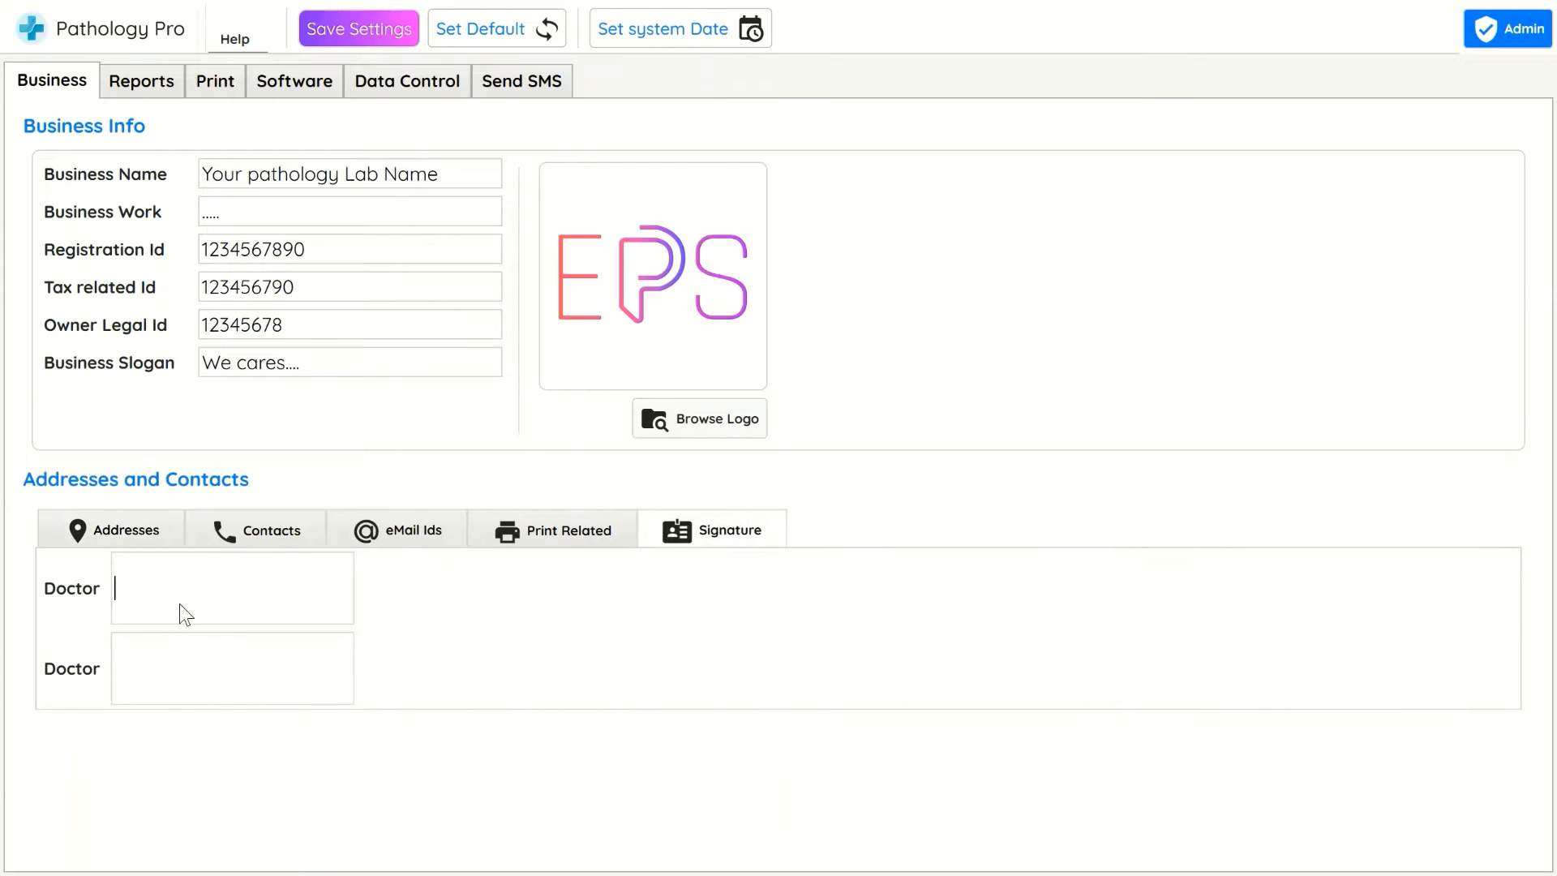
type("Dr. Name 1")
key("Return")
type("MD")
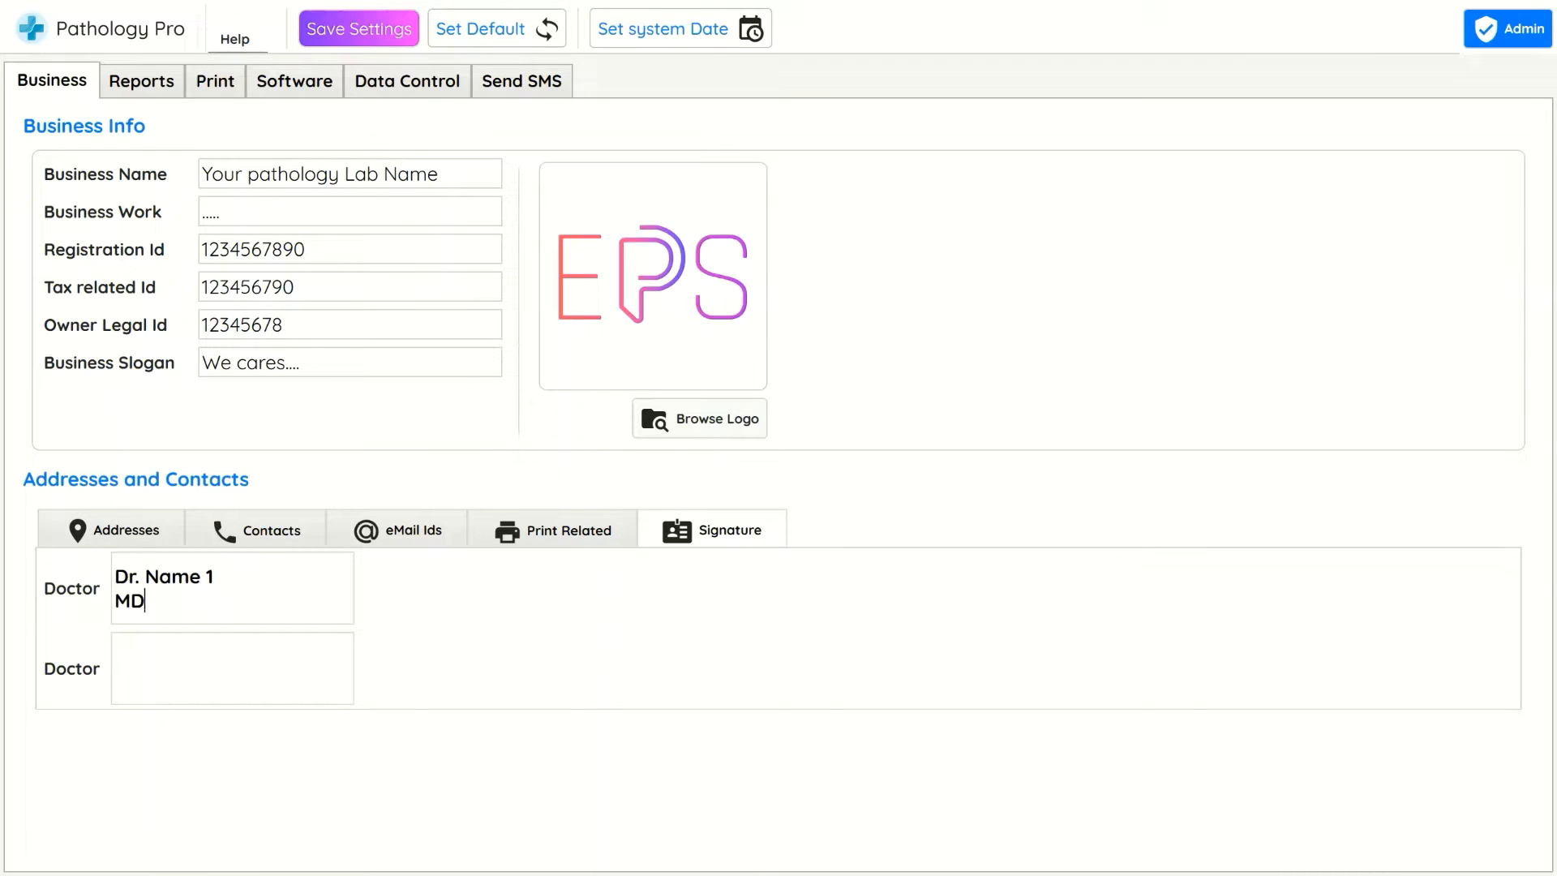
type(".m")
key("BackSpace")
type("MM")
type("D")
type("r. Name ")
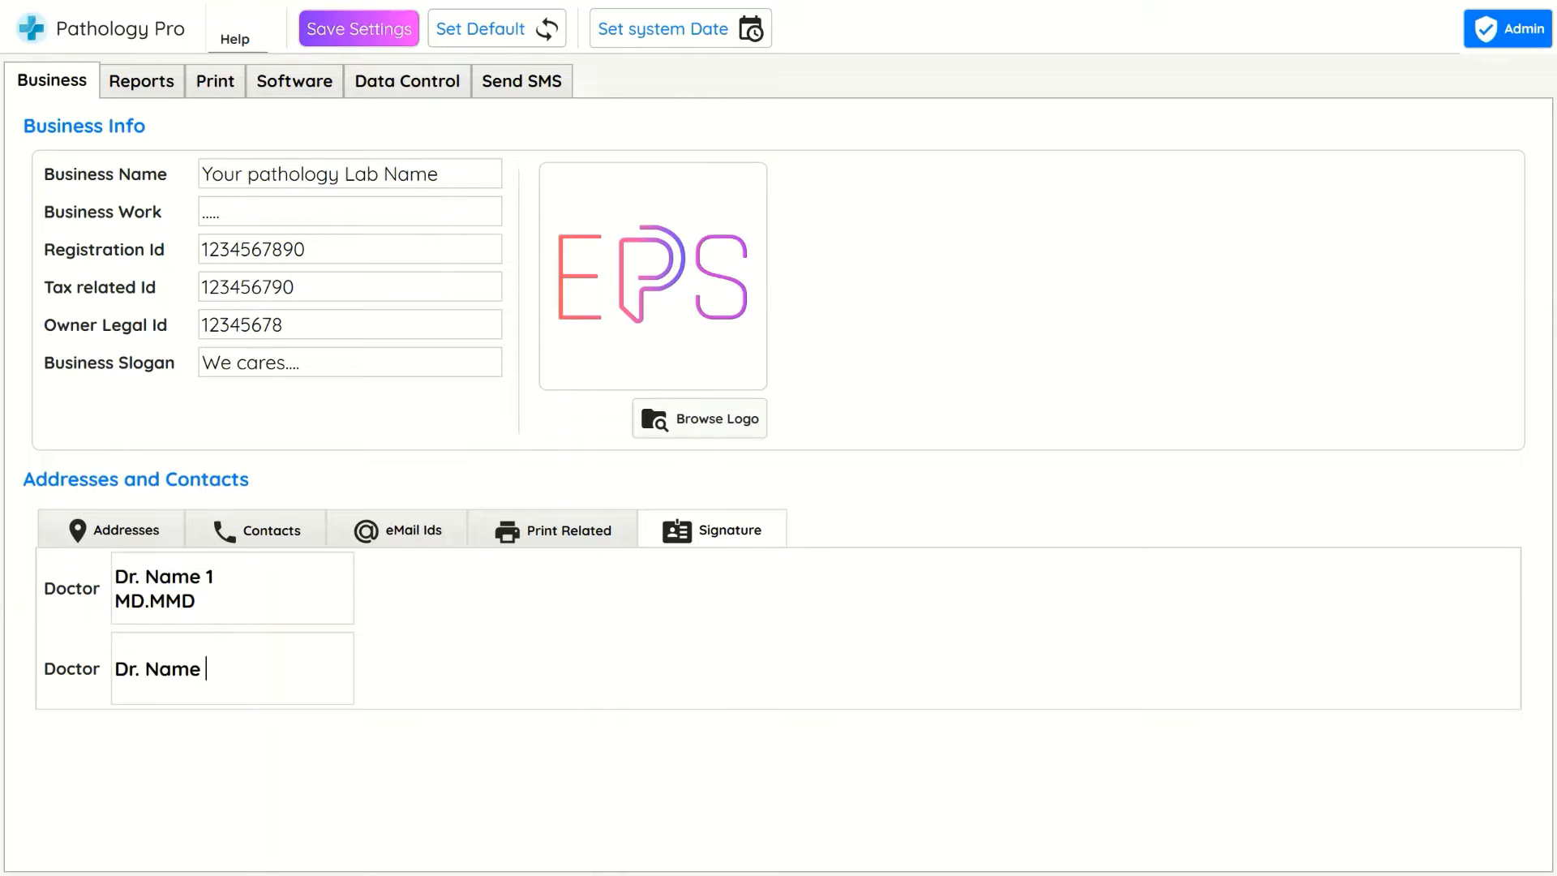
type("2")
Fill the second doctor signature with "Dr. Name 2" and "SSM" on two lines
key("Return")
type("SSM")
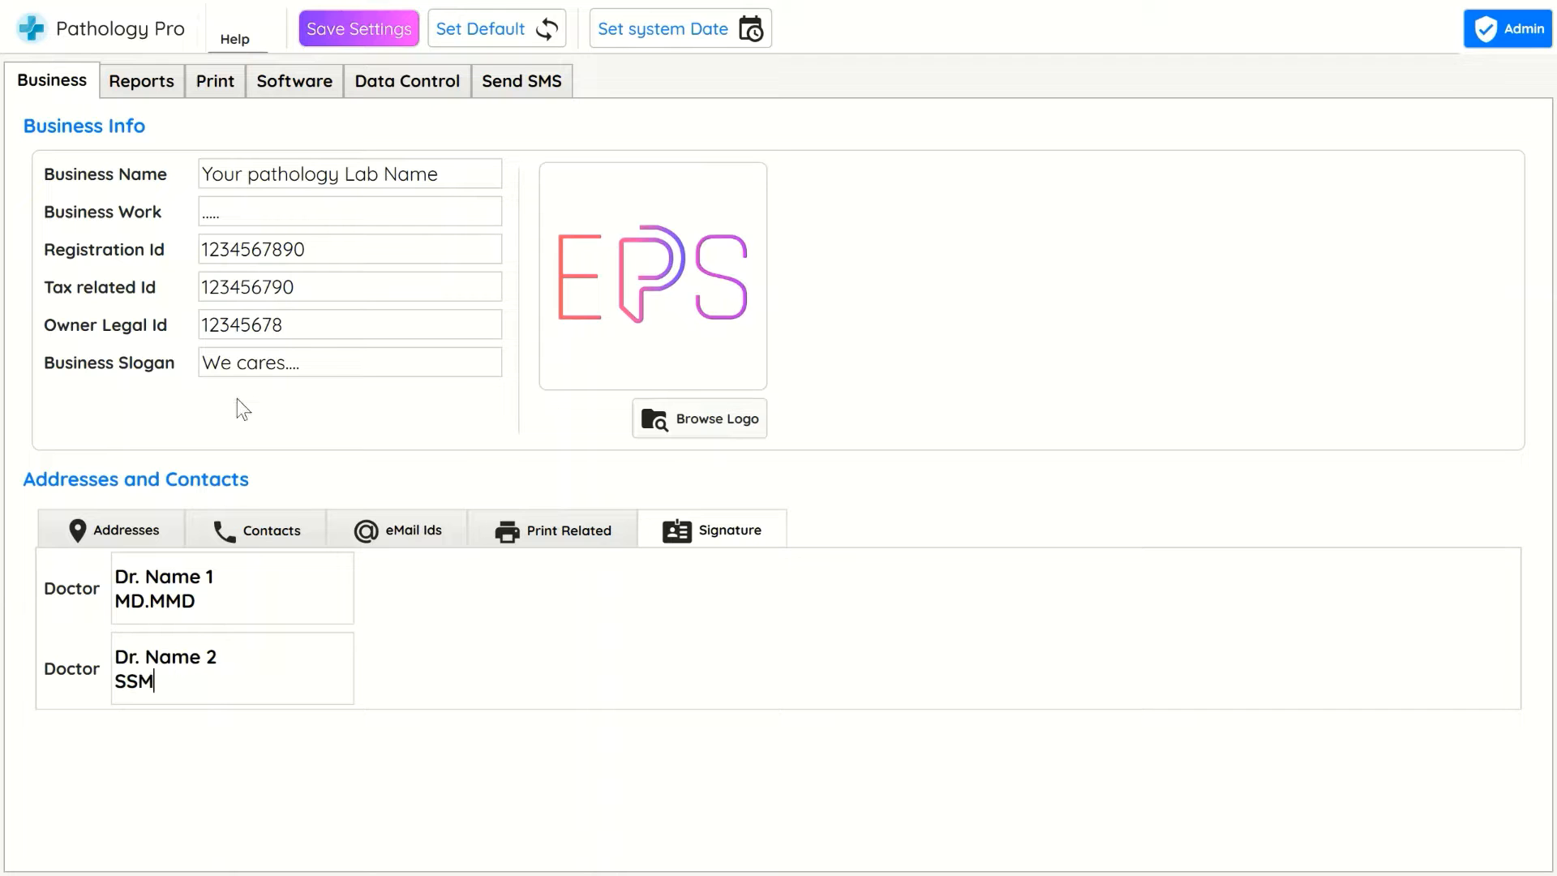
Refresh the report preview and scroll to its signature area
left_click(182, 81)
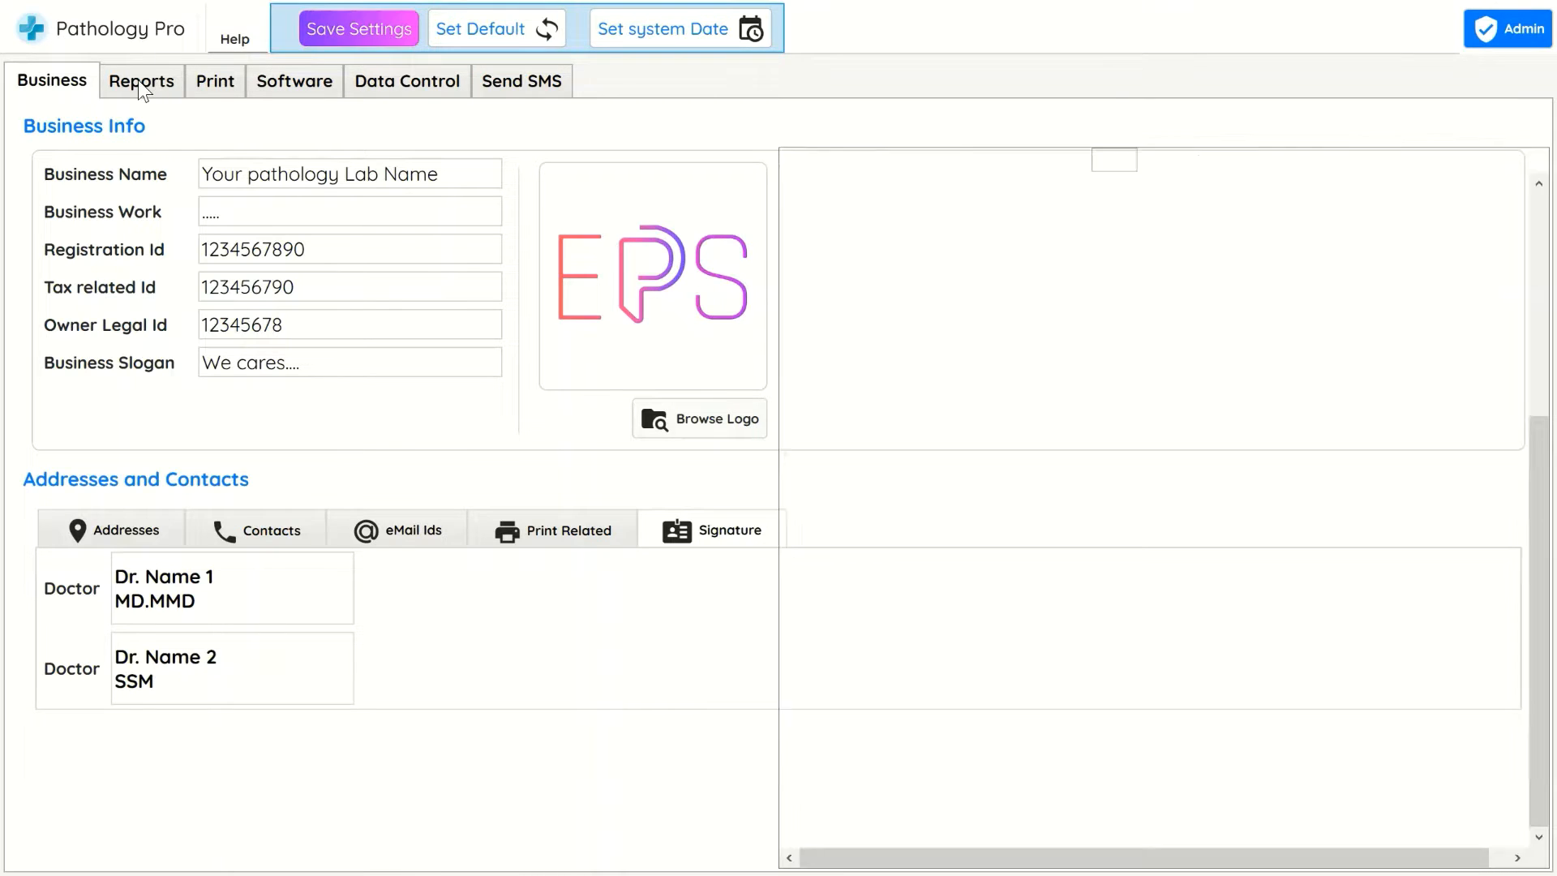
left_click(864, 116)
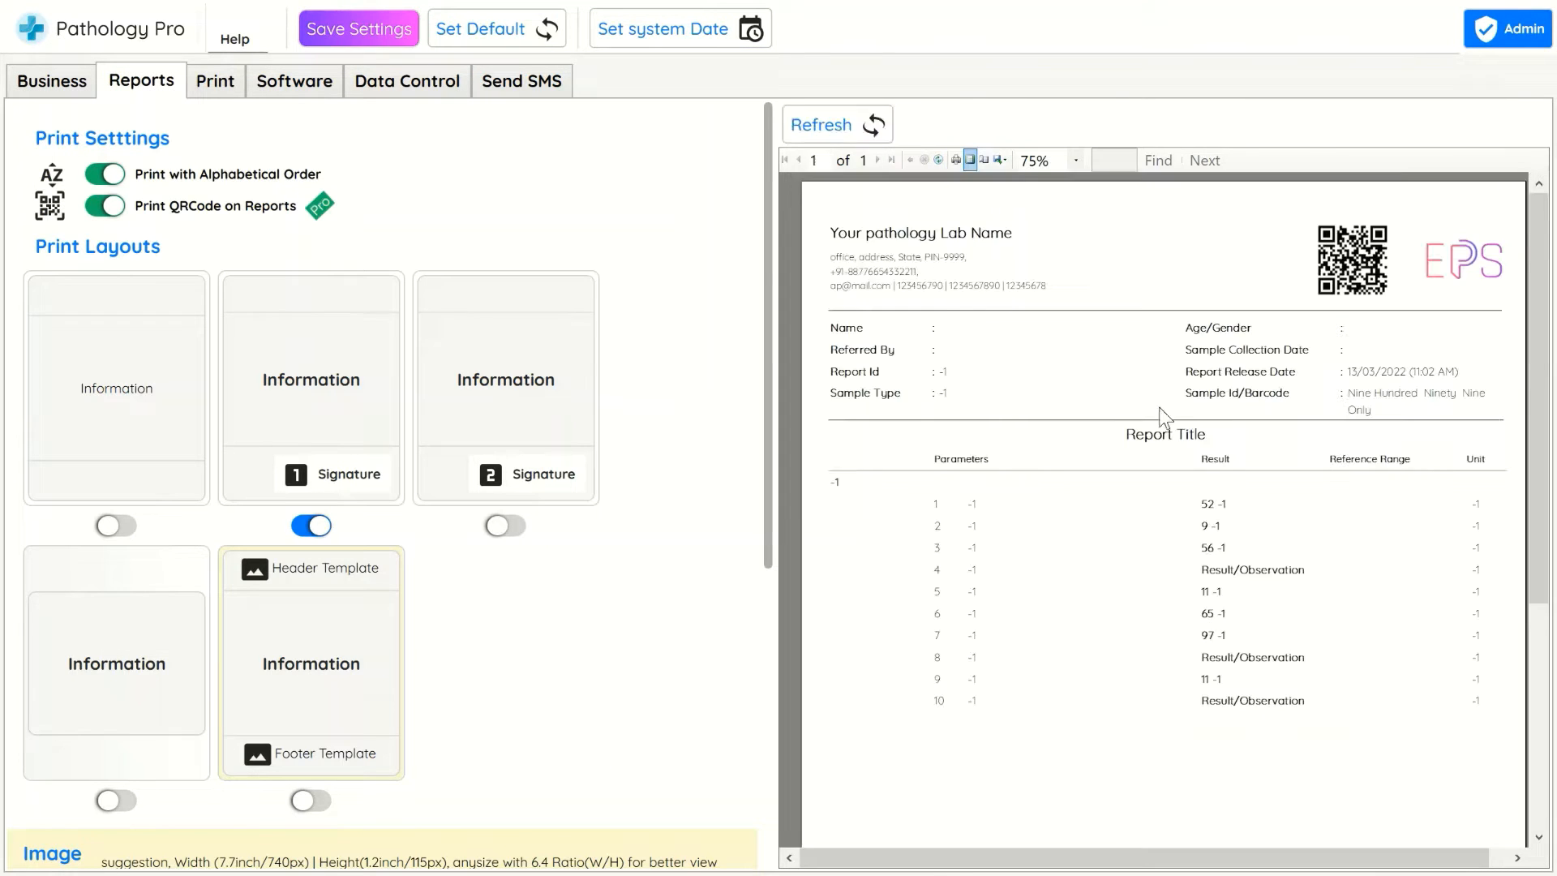
scroll(1224, 410, "down", 5)
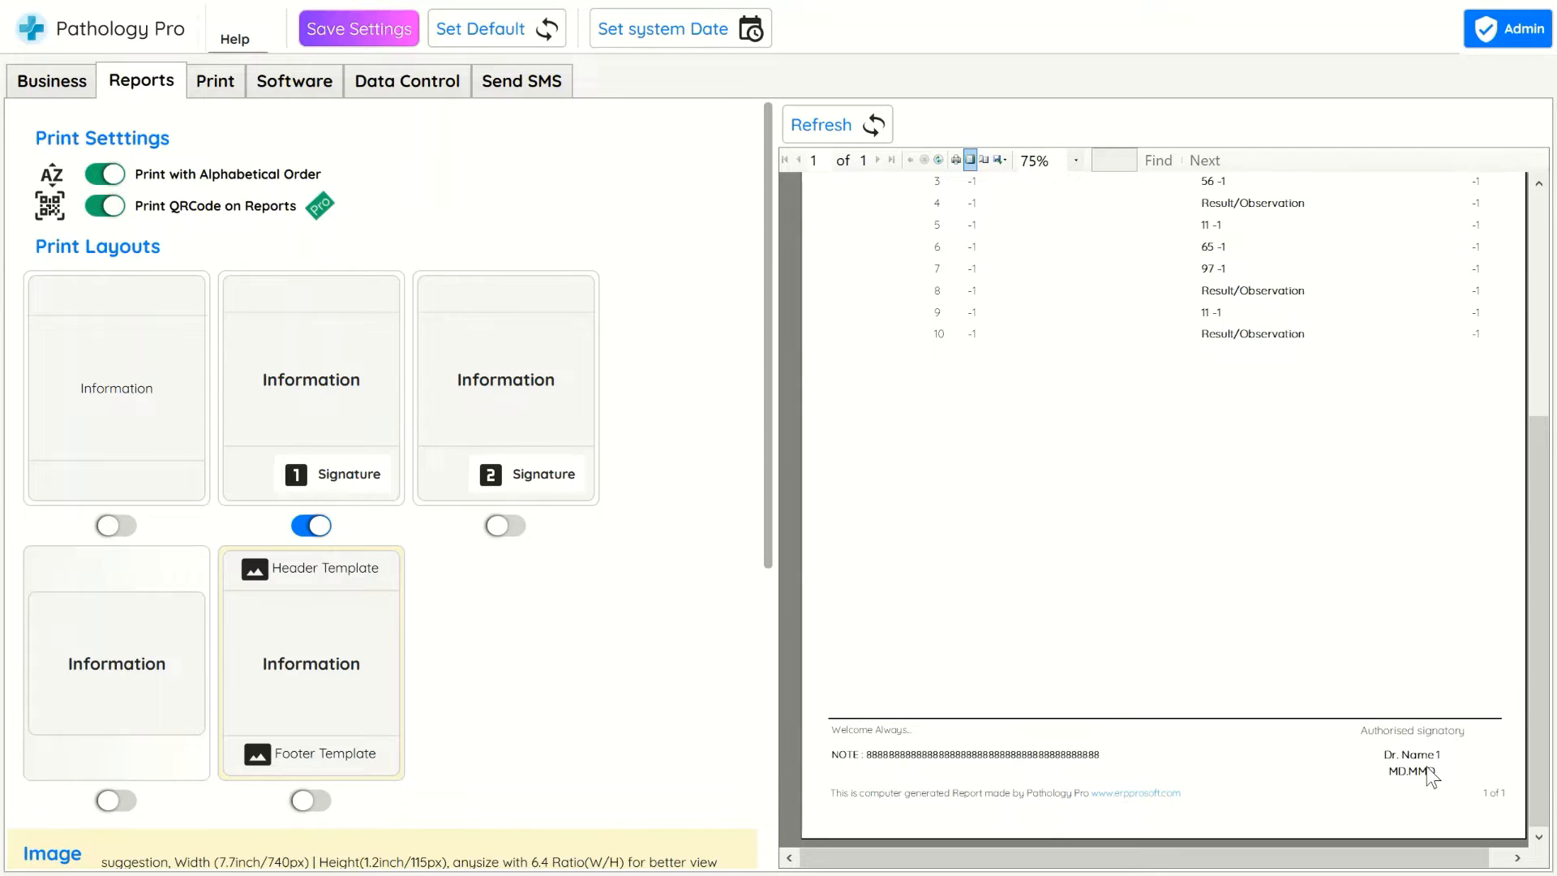
Switch to the two-signature print layout, refresh the preview and scroll to the signatures
left_click(509, 533)
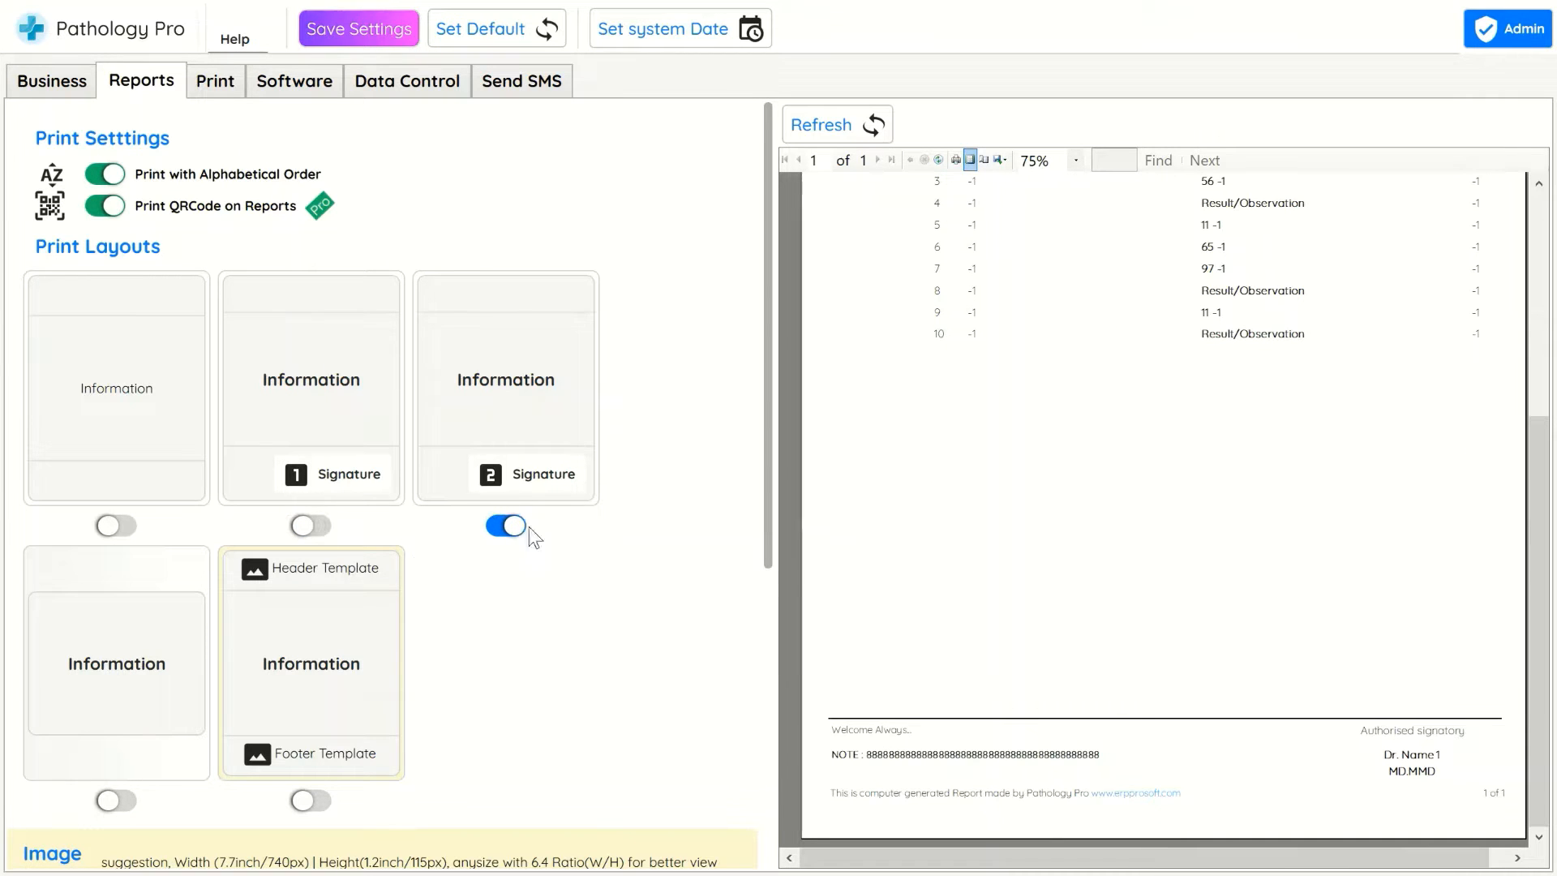
left_click(860, 129)
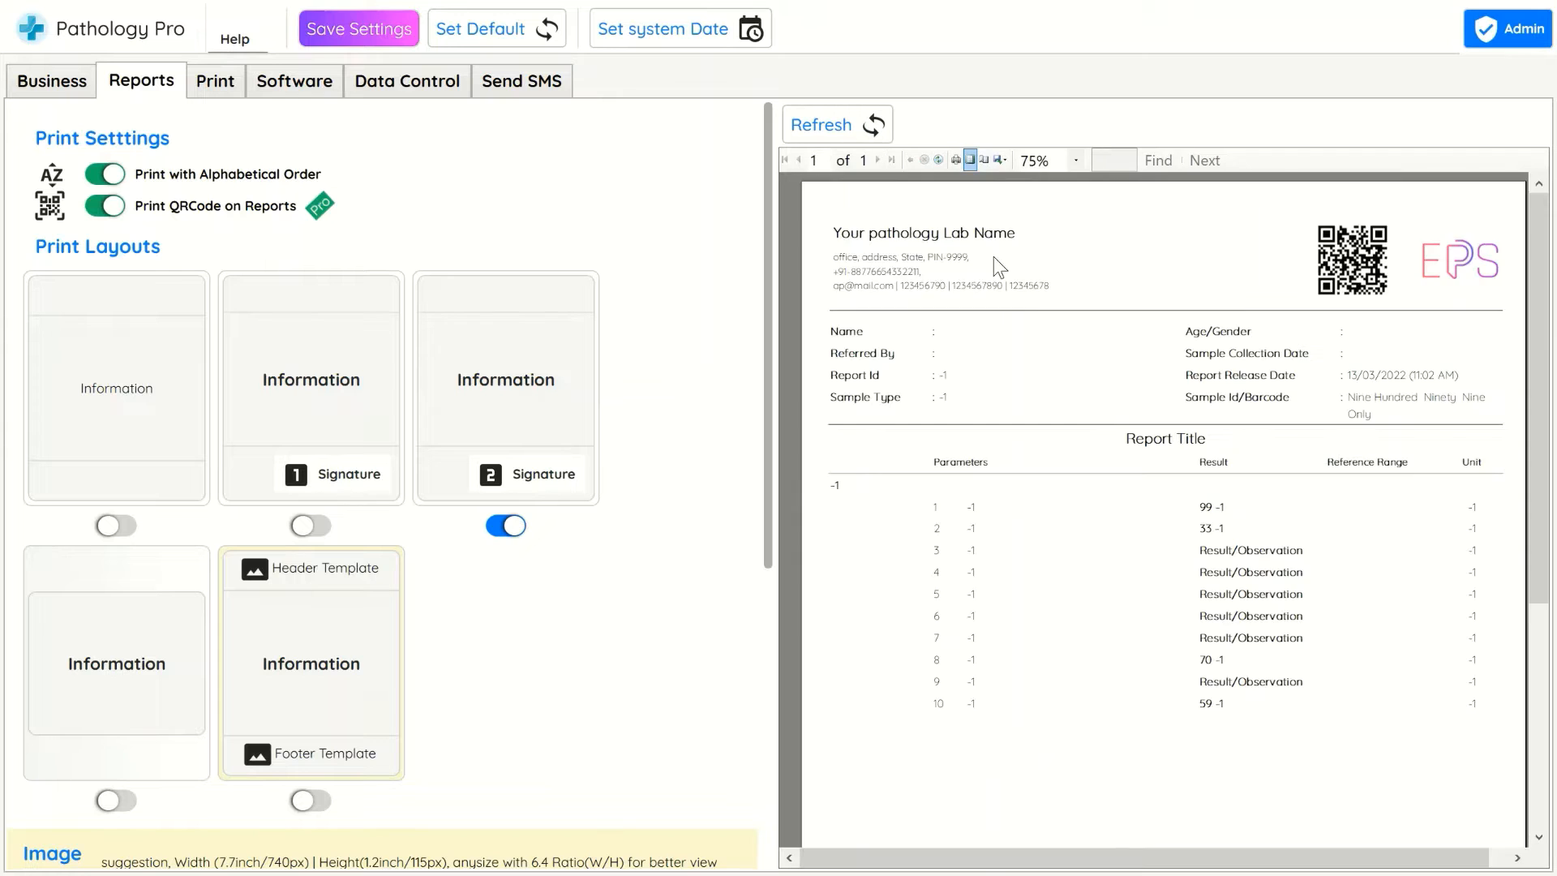
scroll(1030, 308, "down", 5)
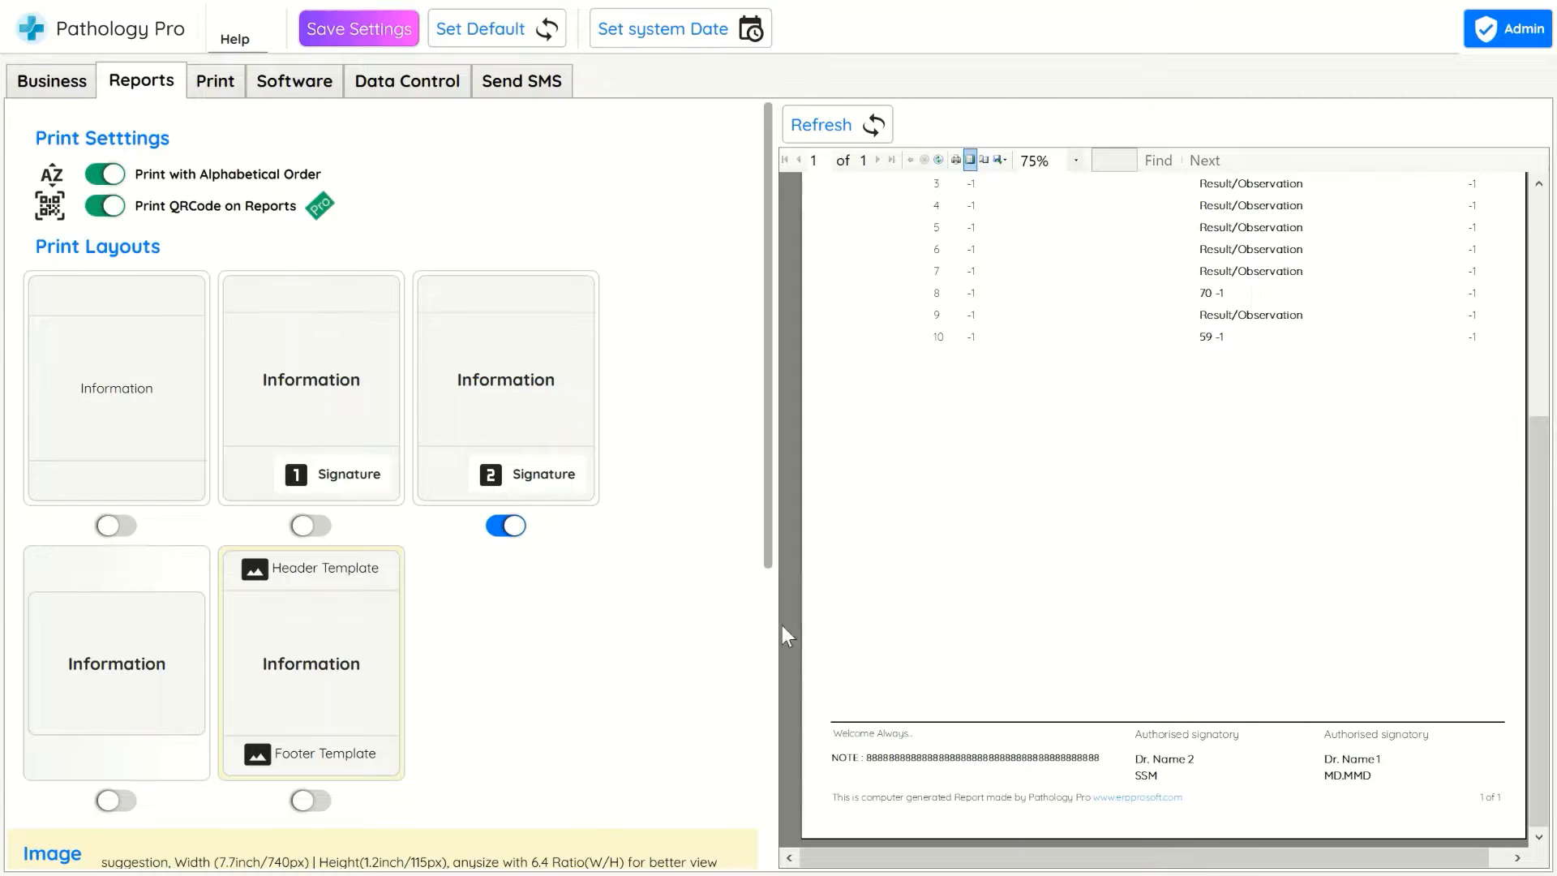
Look through the business print-related notes, e-mail, contacts and addresses sections
left_click(60, 89)
left_click(556, 535)
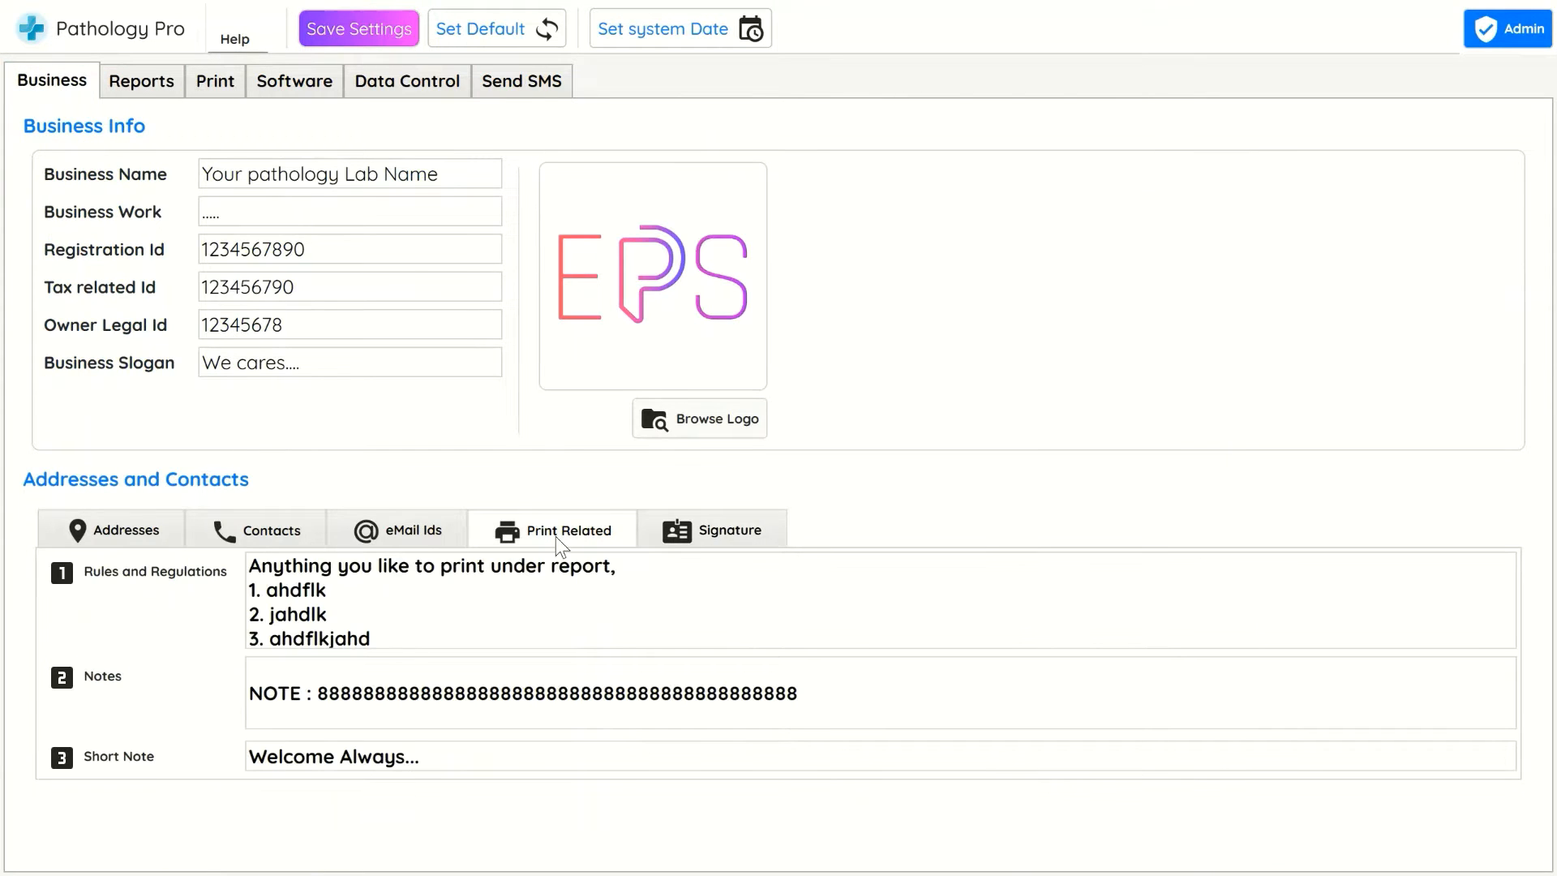
left_click(446, 632)
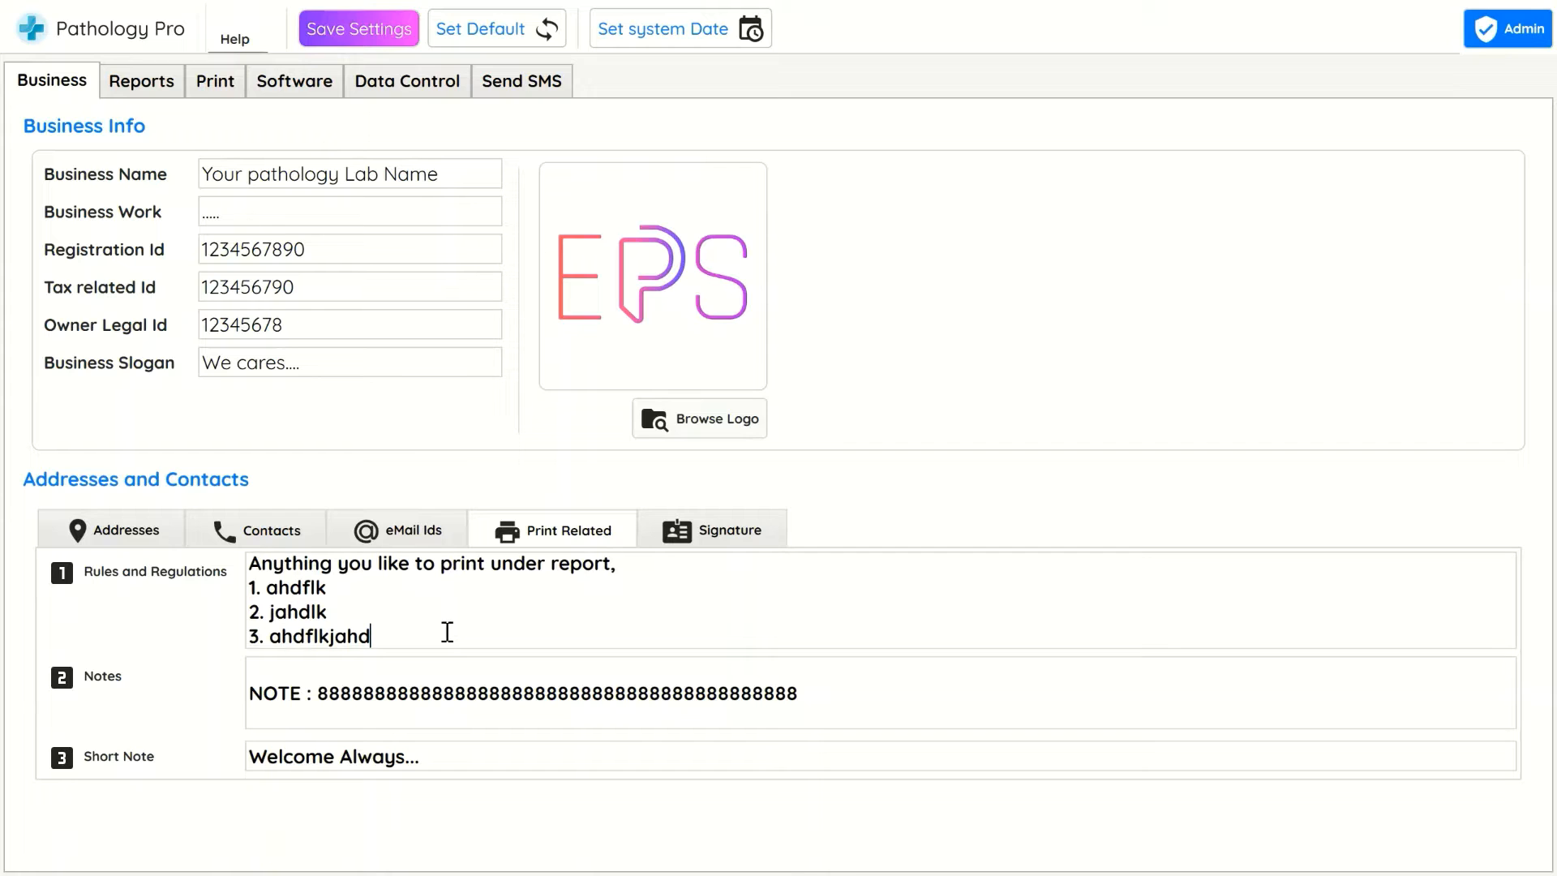
left_click(361, 533)
left_click(302, 534)
left_click(154, 536)
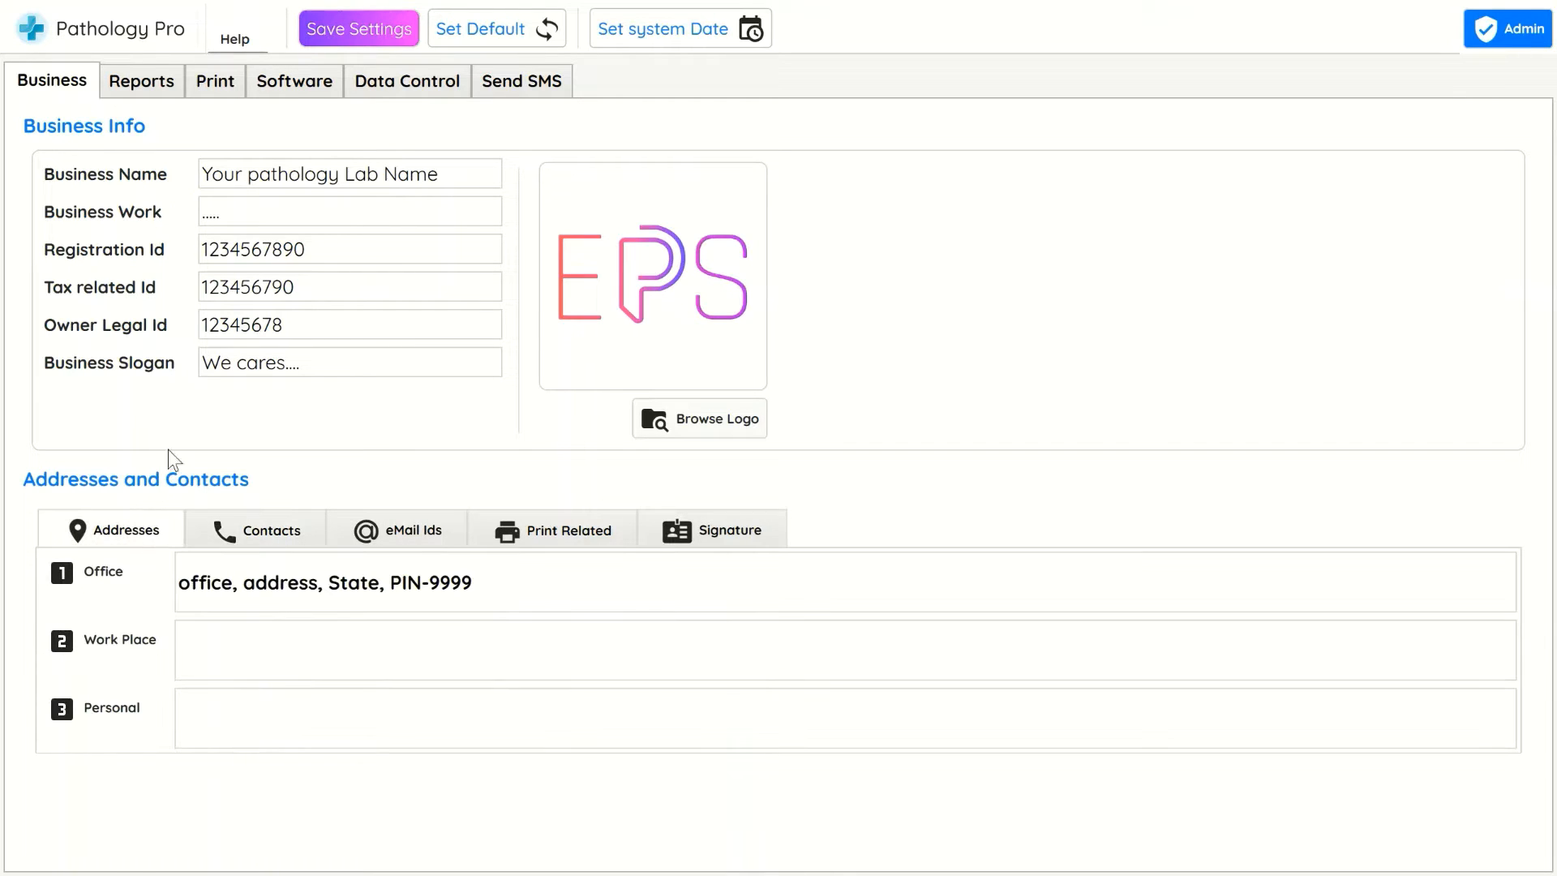
Switch to the boxed information print layout and refresh the report preview
left_click(165, 69)
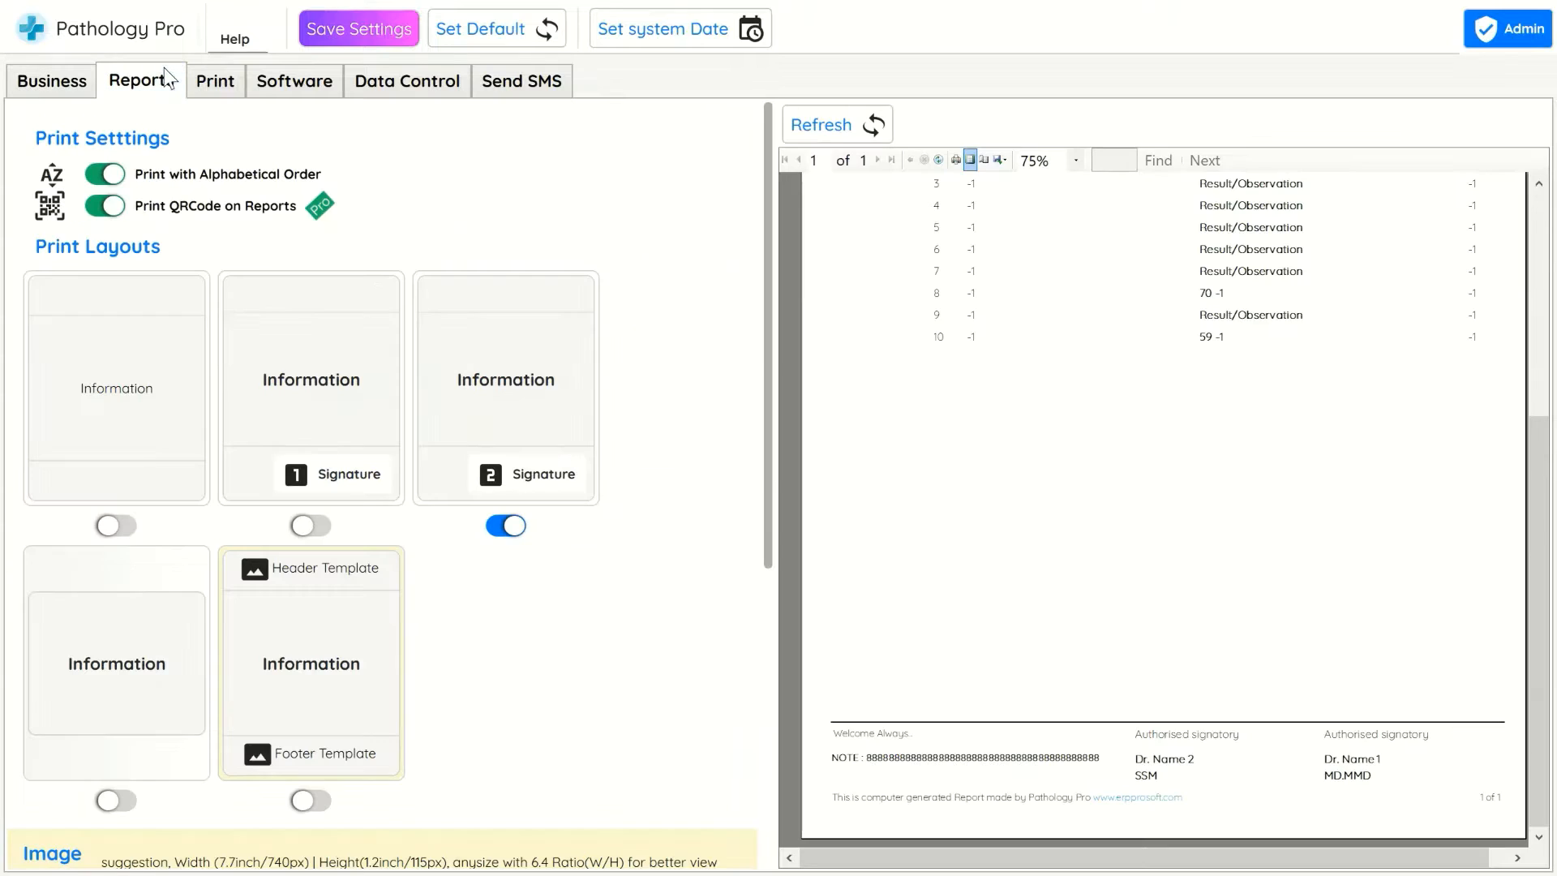
scroll(584, 629, "down", 4)
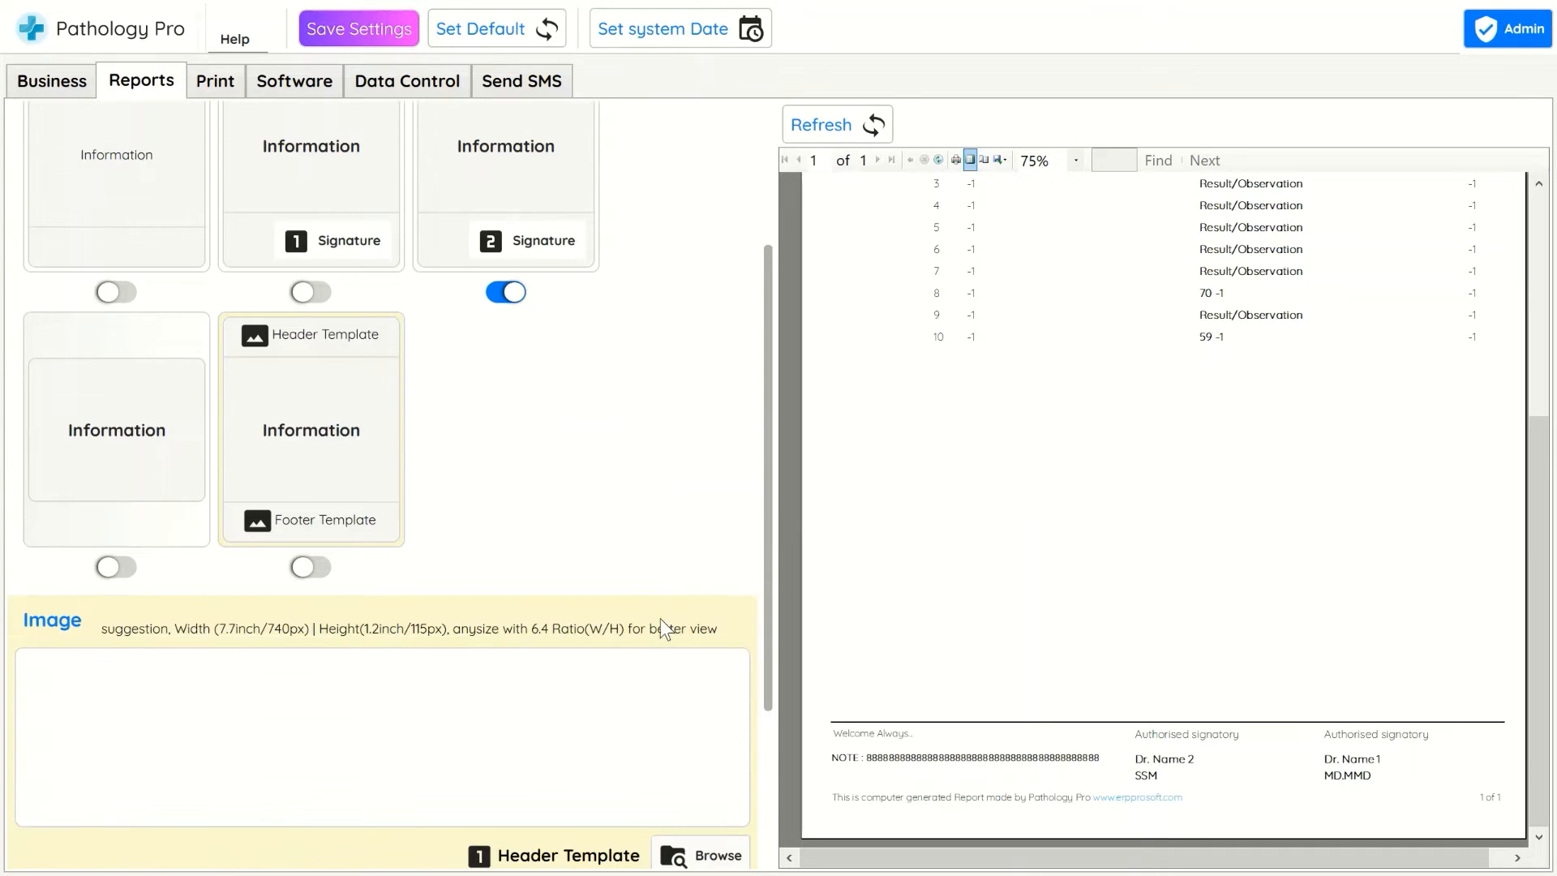
left_click(116, 567)
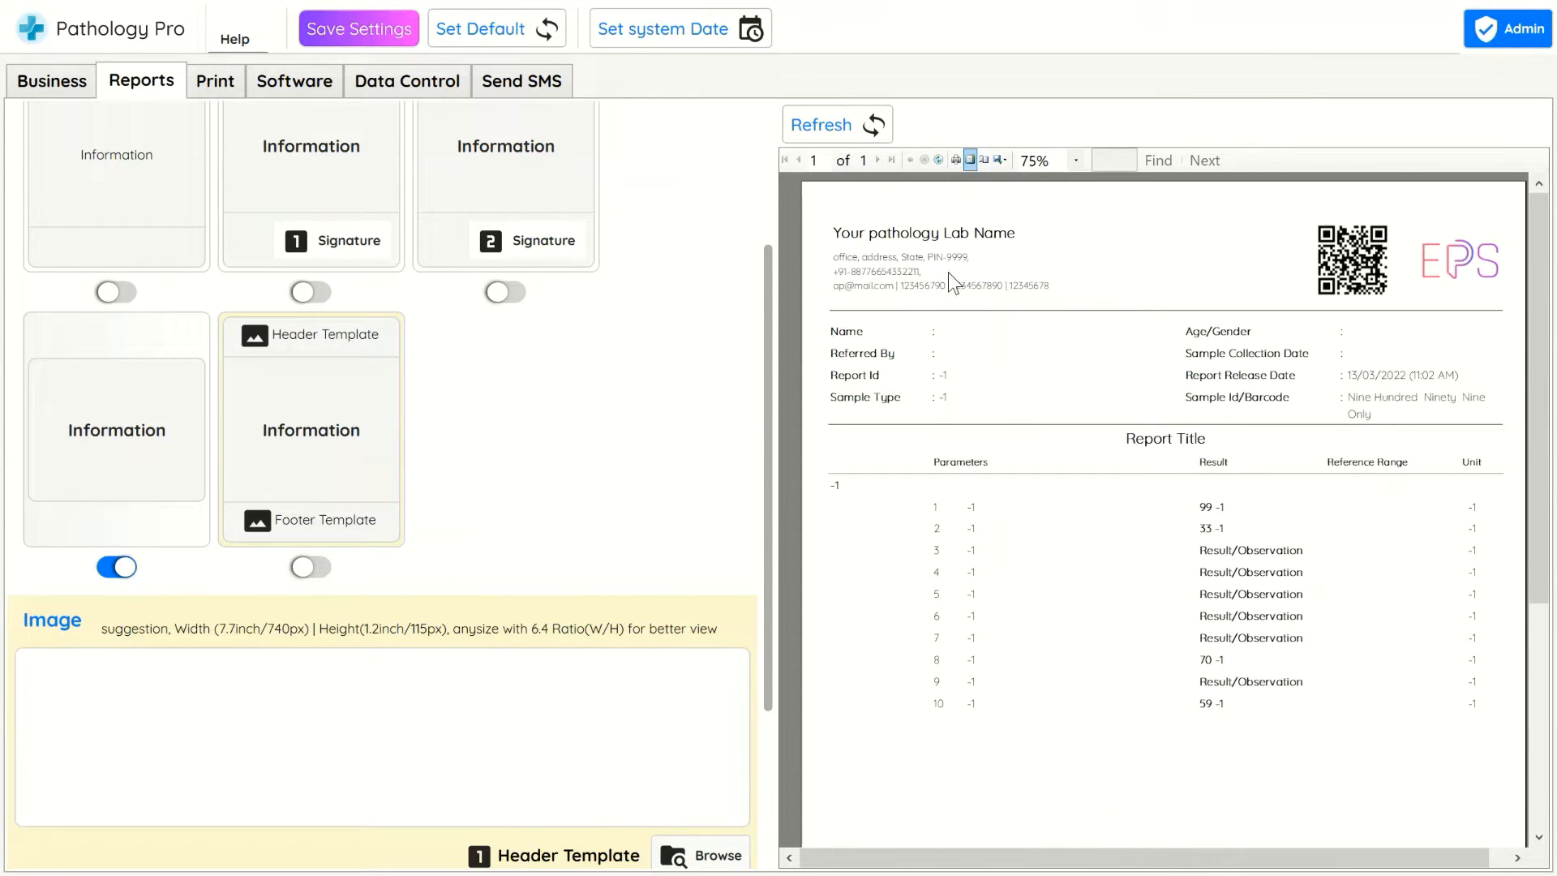
left_click(849, 125)
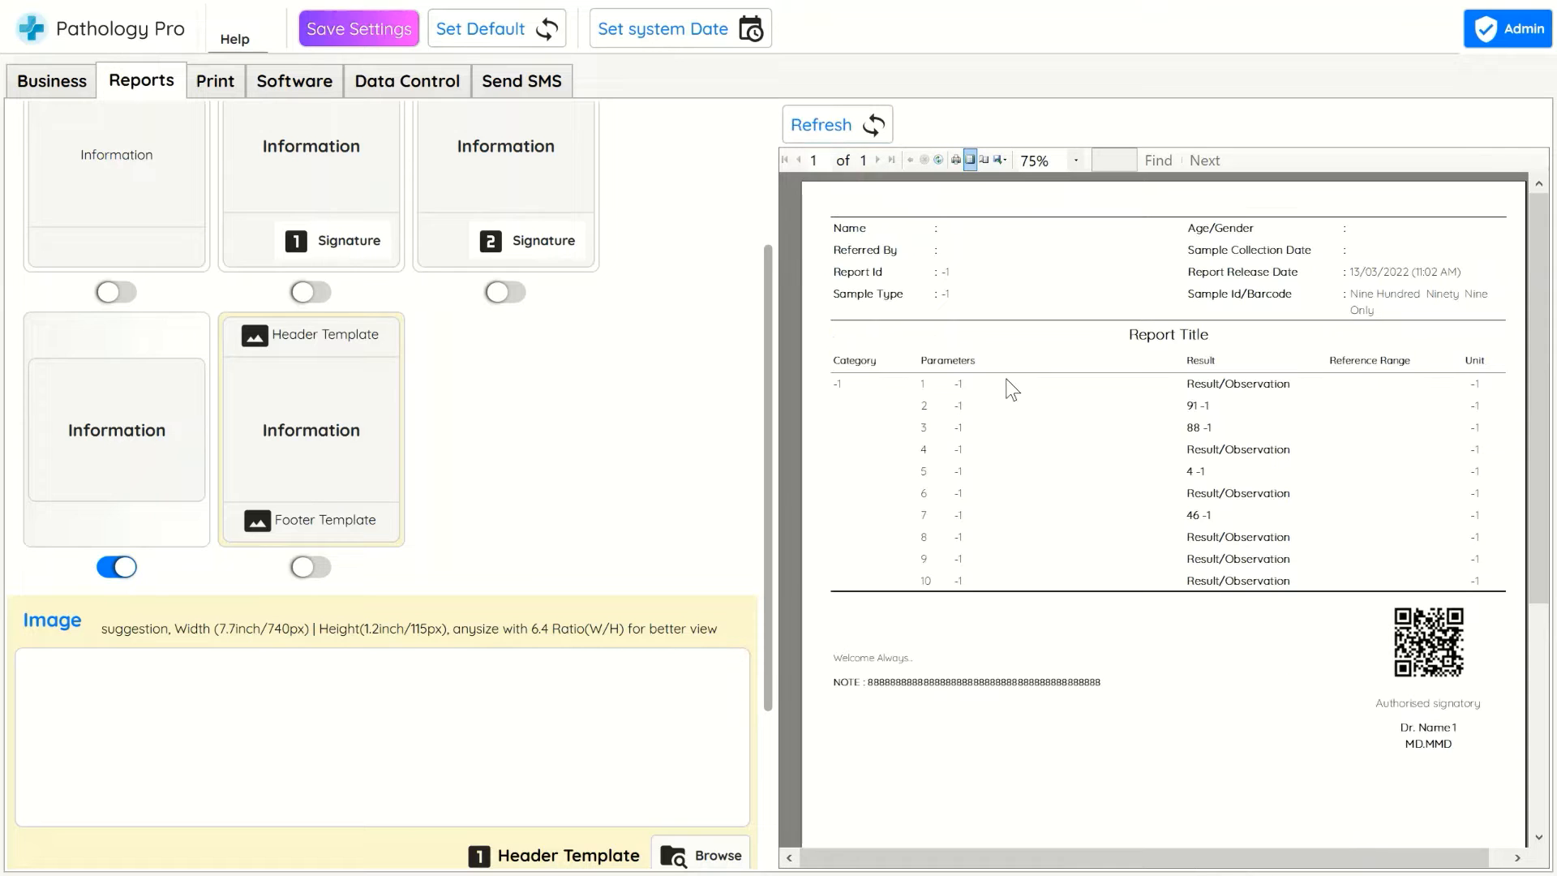
scroll(1041, 389, "down", 5)
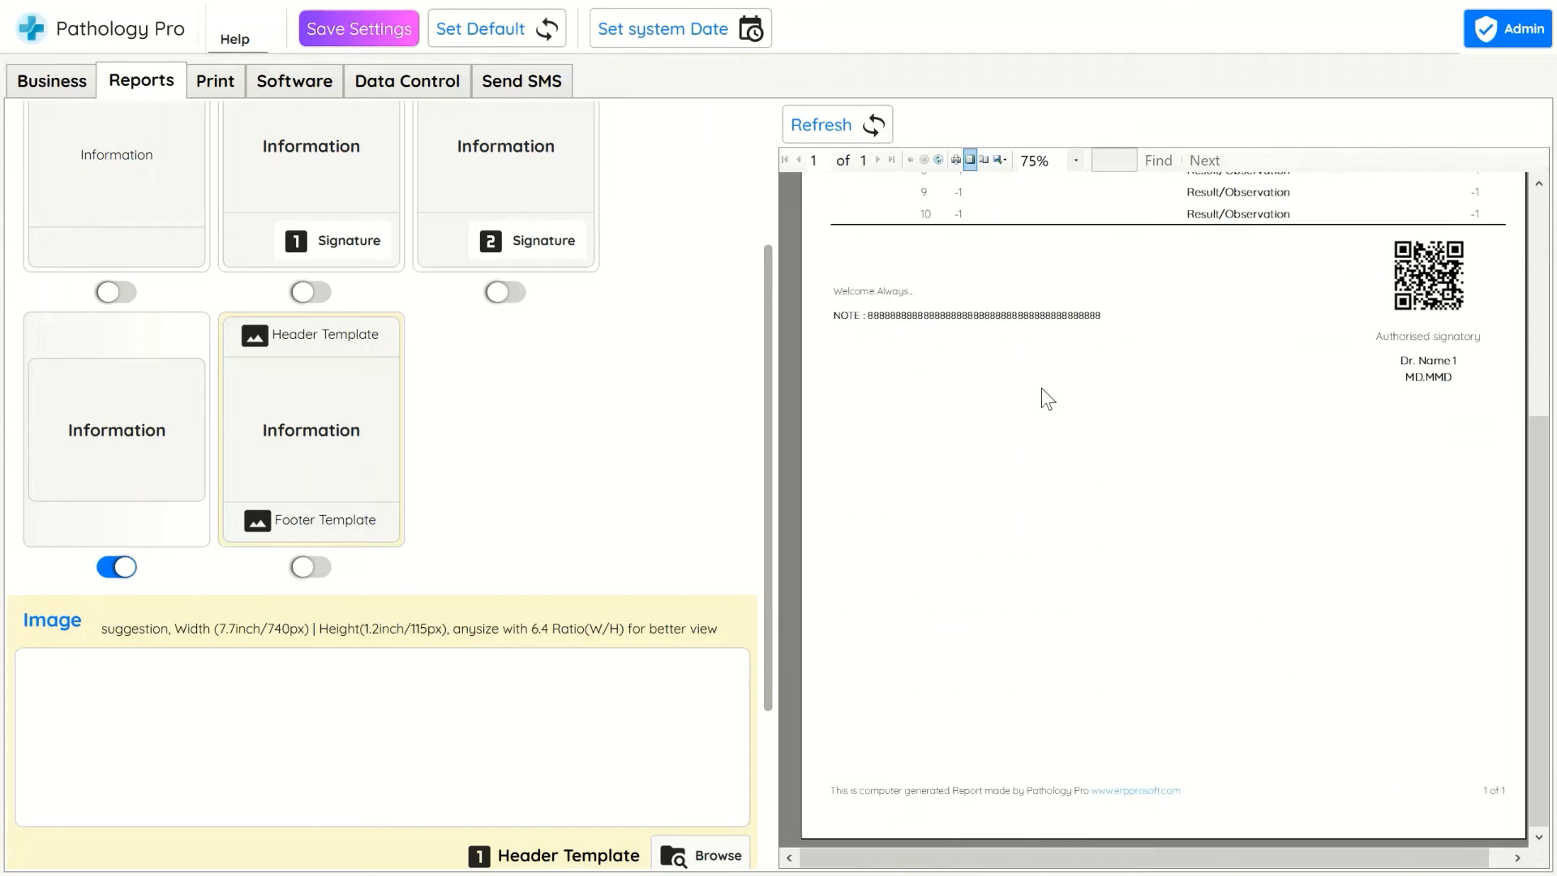
scroll(1054, 432, "up", 5)
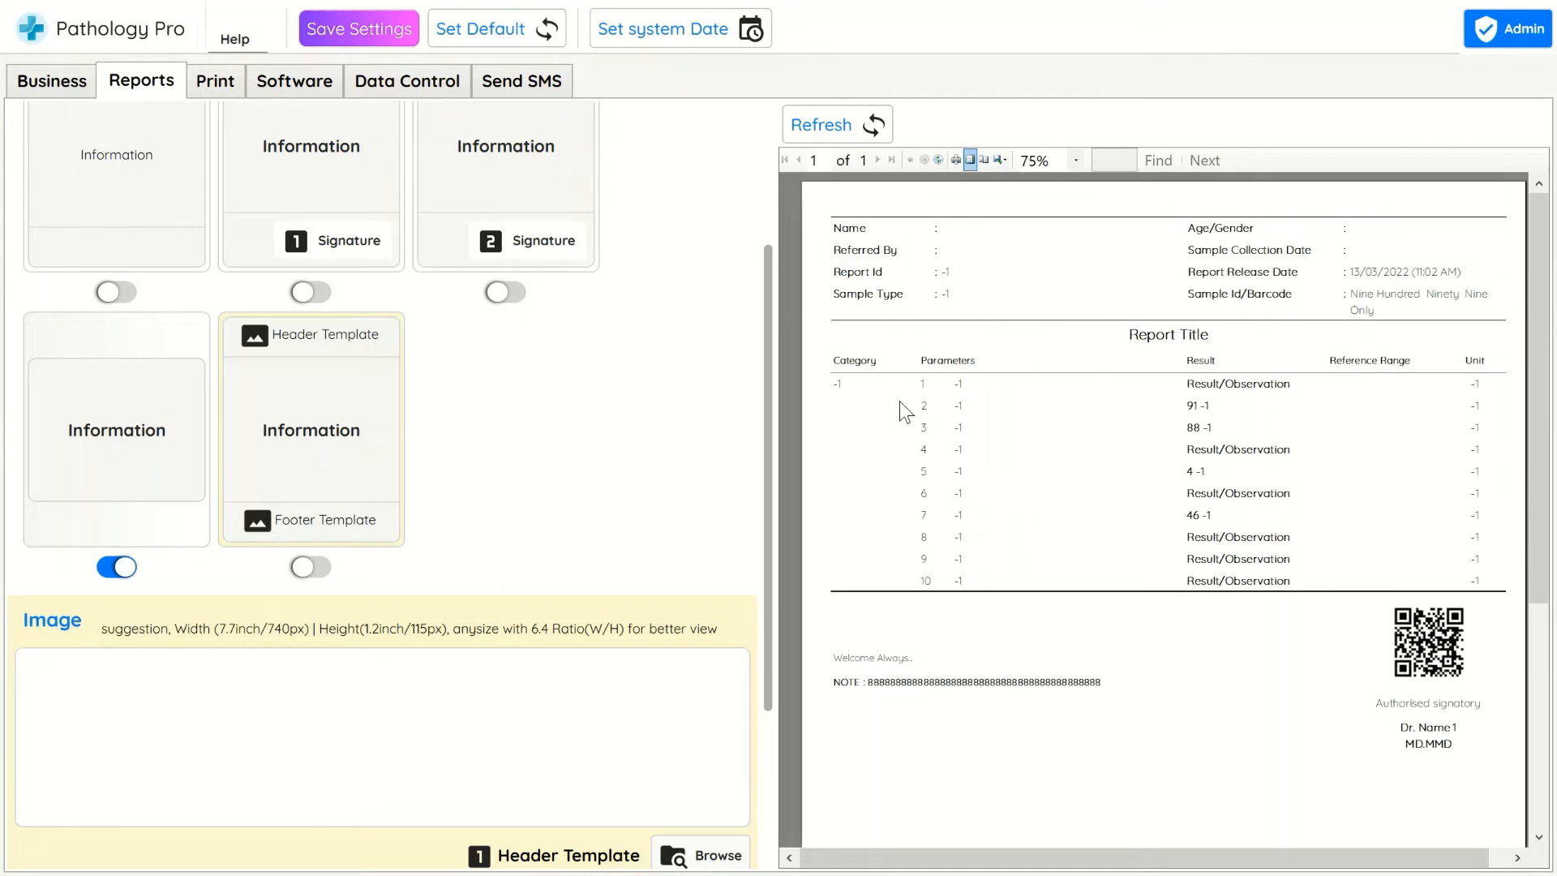
Enable the header and footer template print layout
left_click(313, 568)
scroll(585, 491, "down", 3)
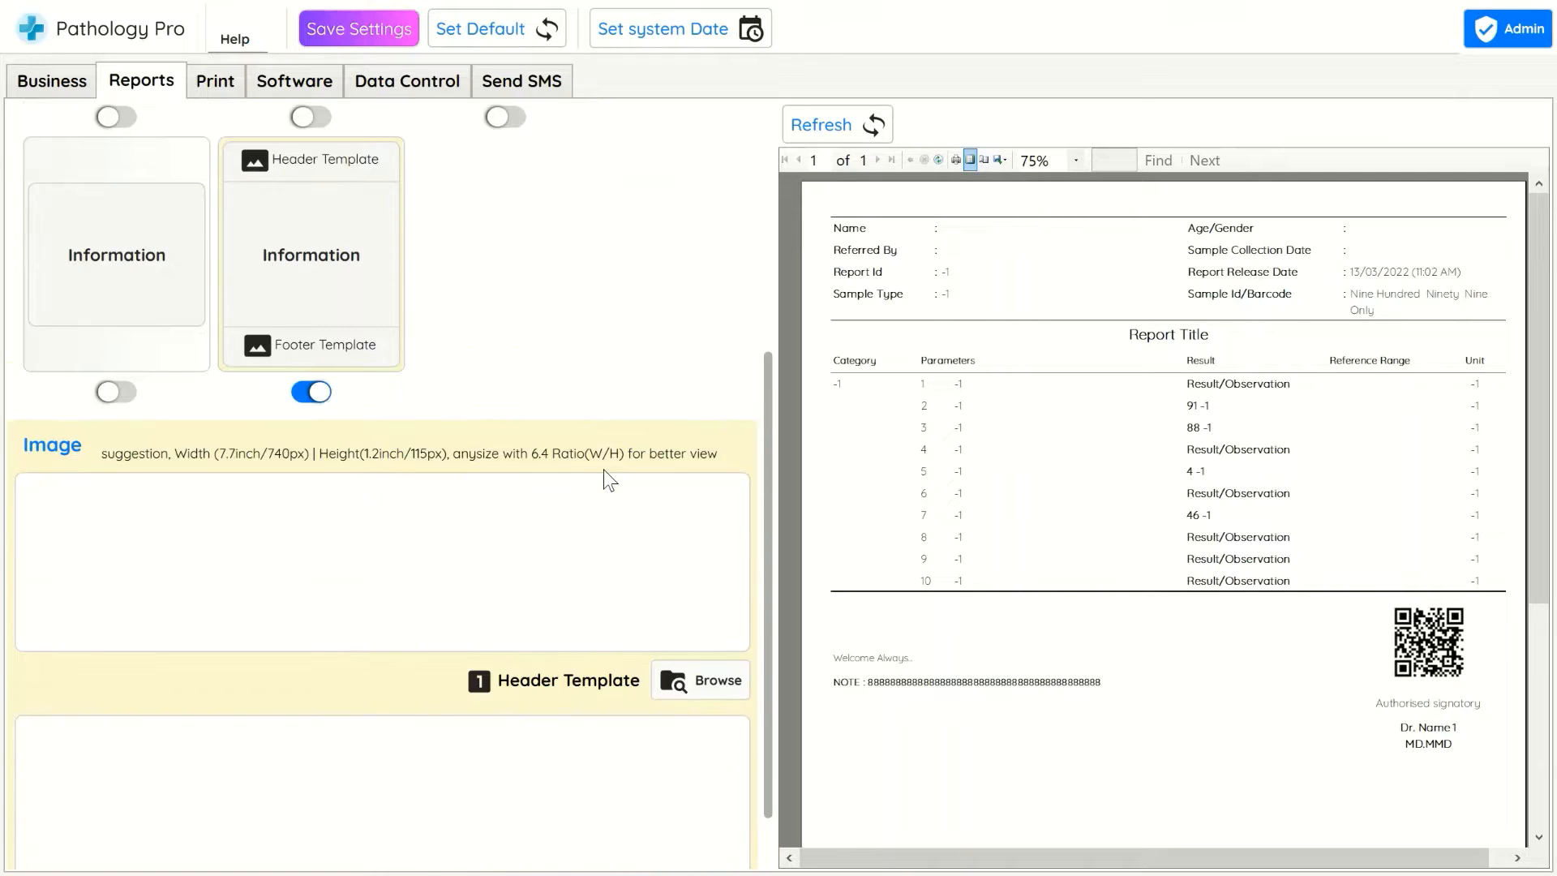
scroll(603, 469, "down", 1)
Load header.png from the Pictures > Pathology folder as the header template image
left_click(690, 619)
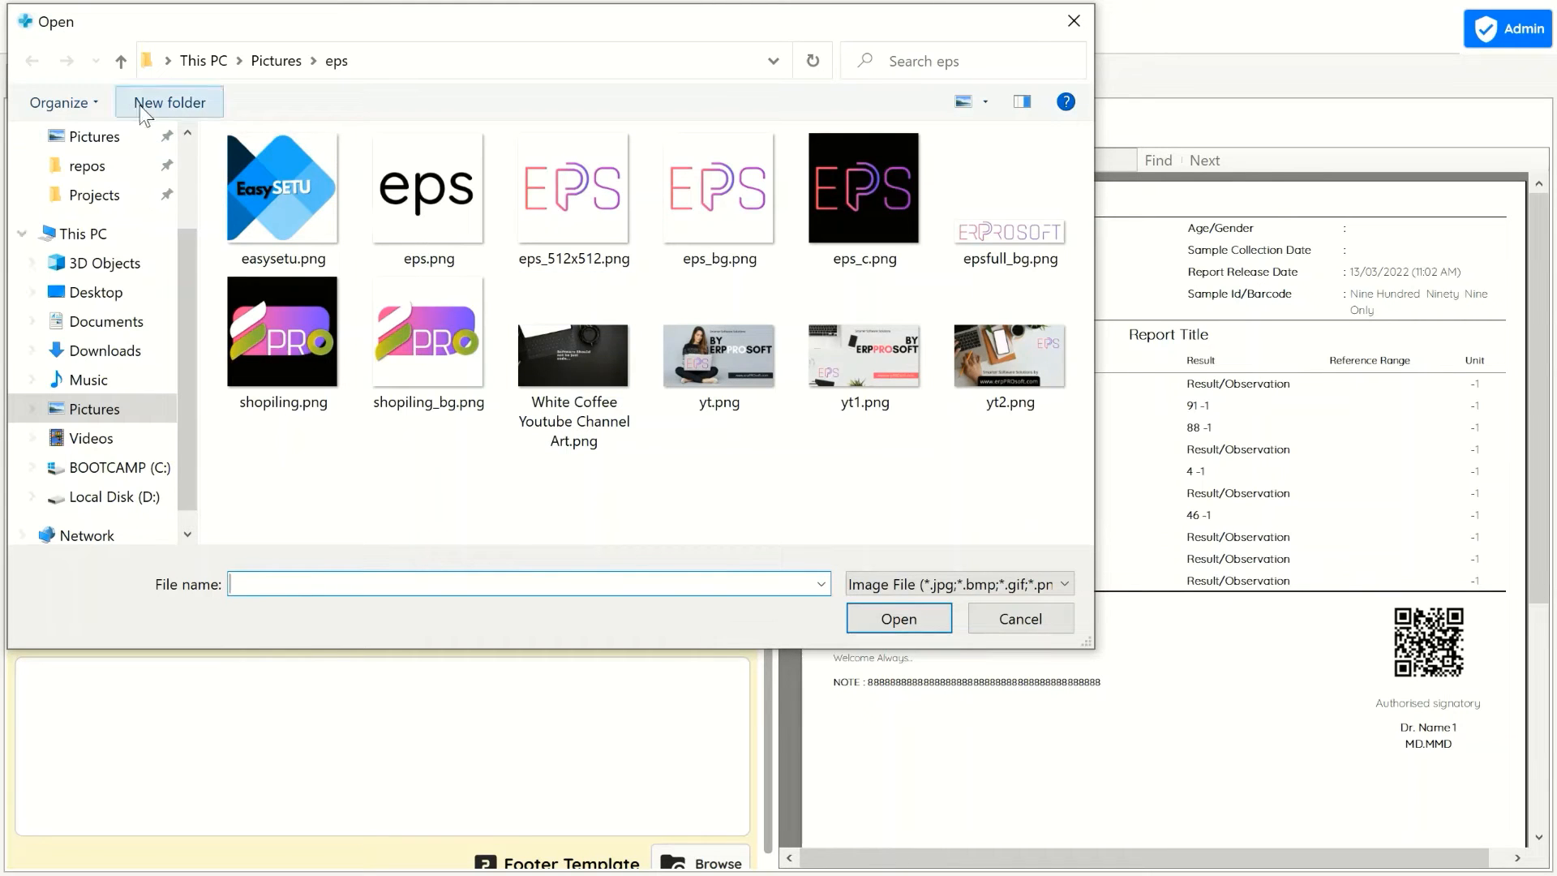
left_click(121, 62)
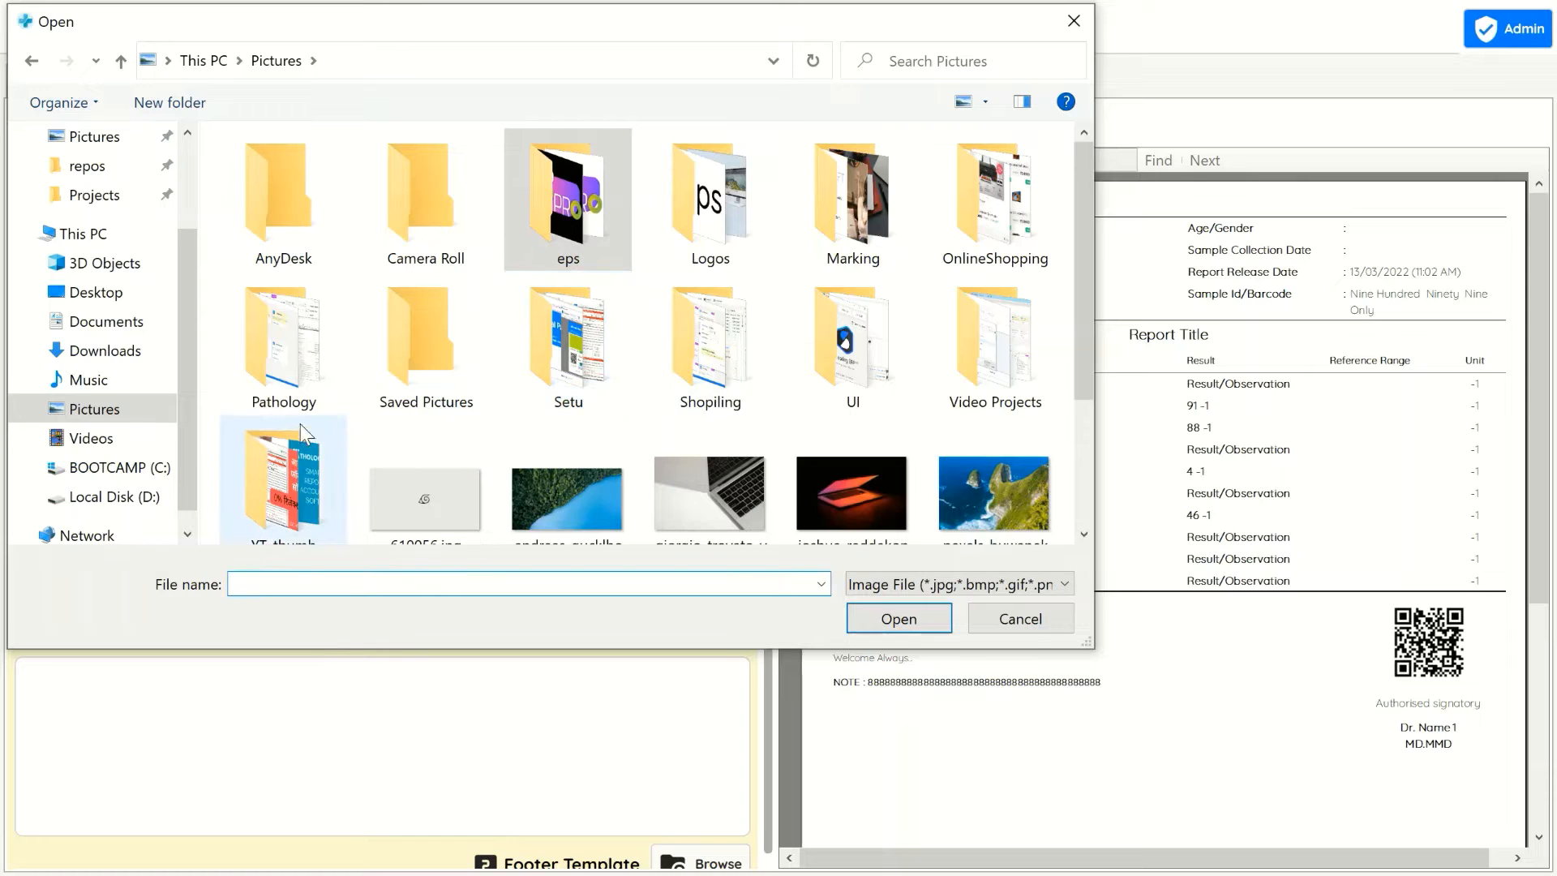
double_click(284, 348)
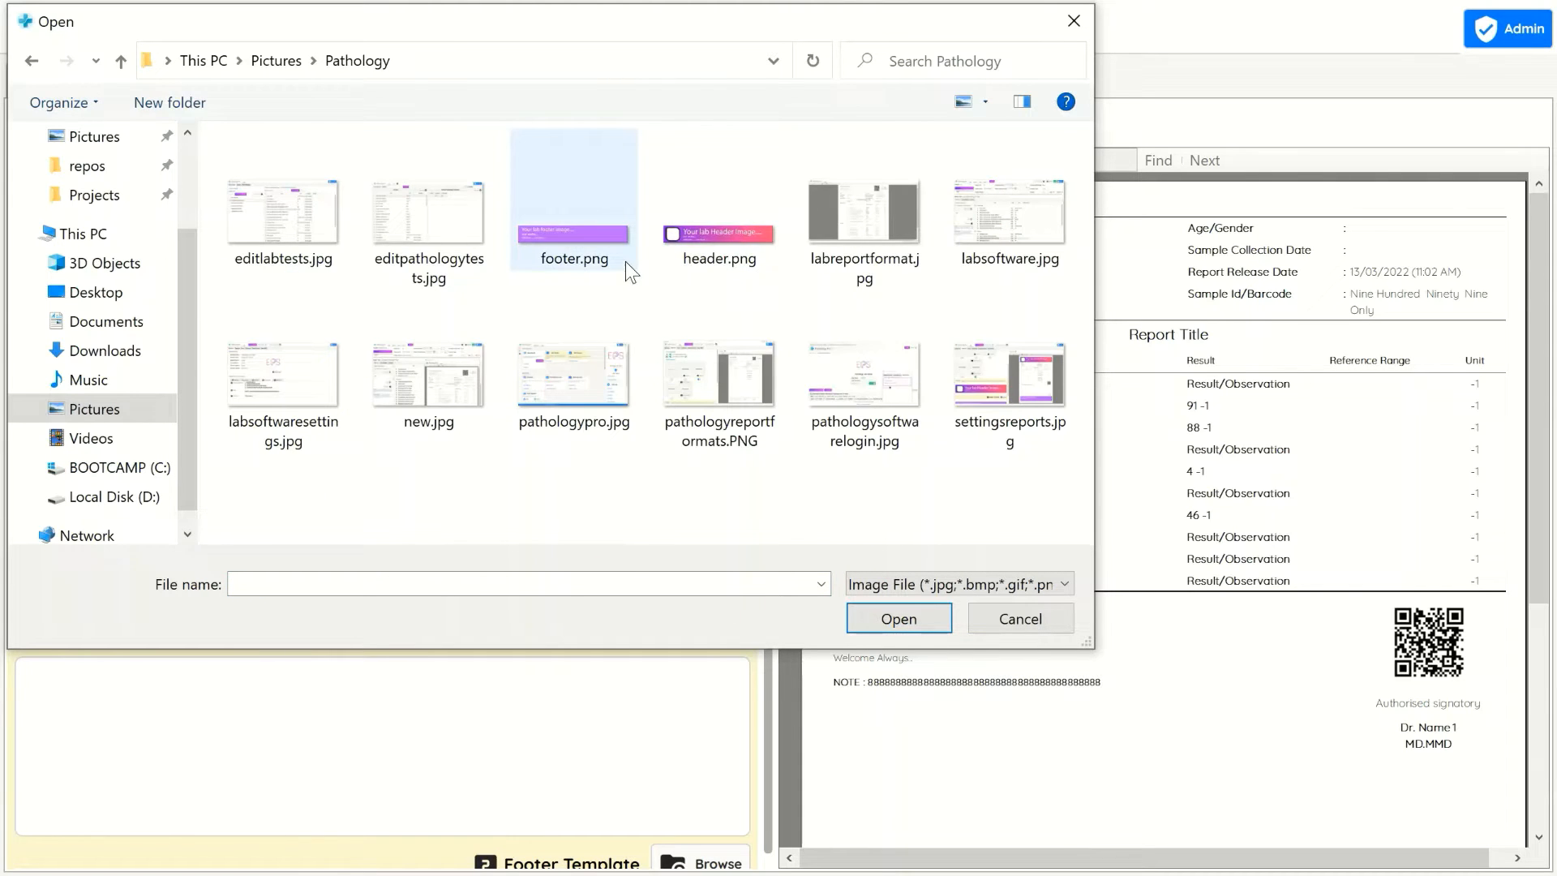
double_click(704, 240)
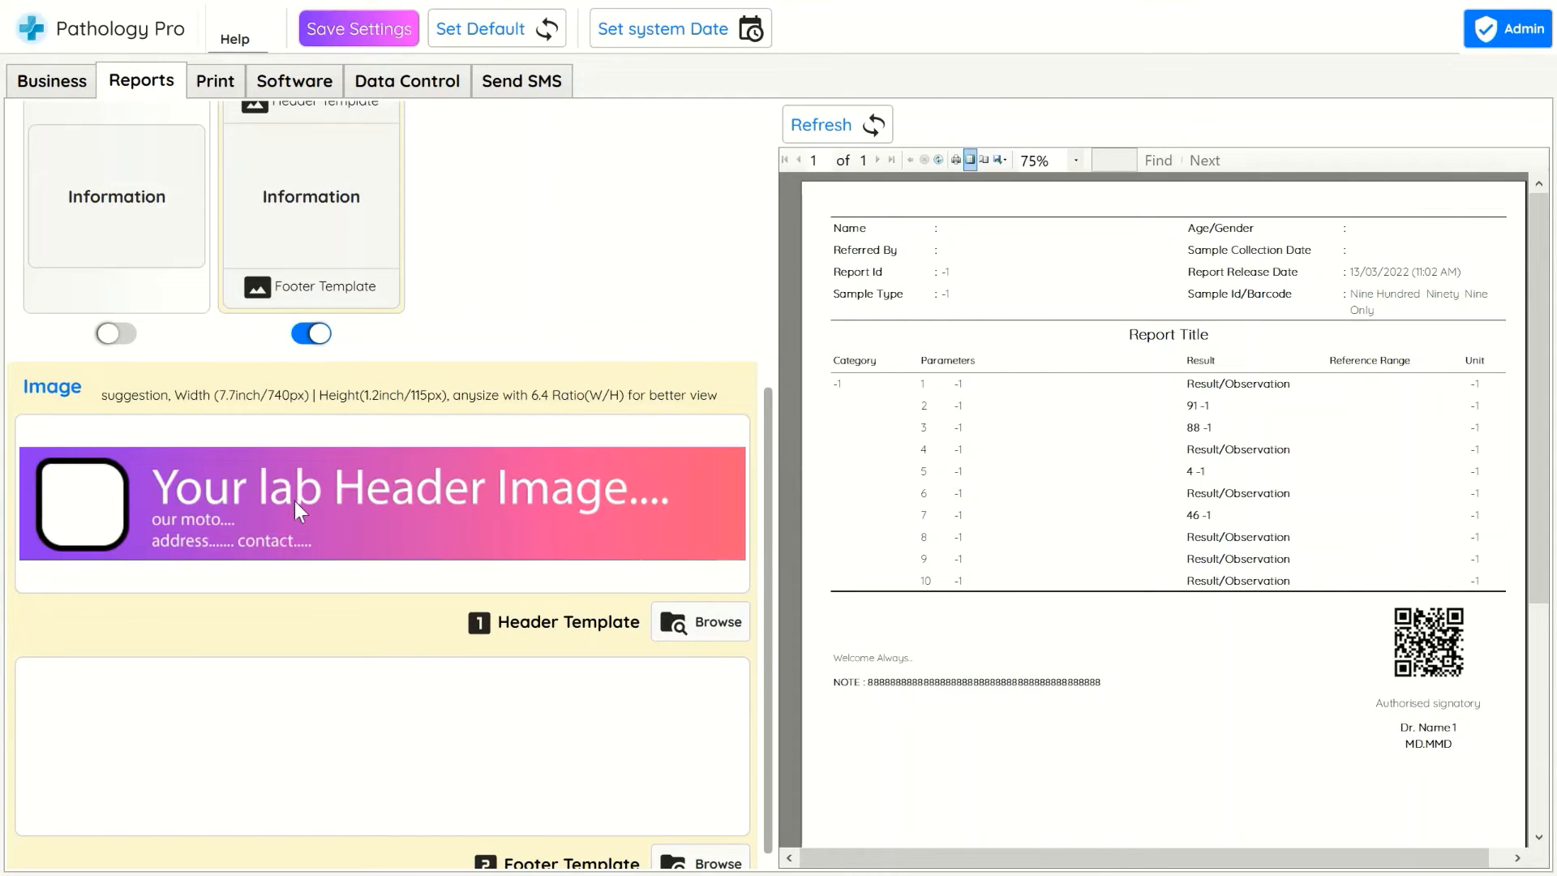
Load footer.png from the same folder as the footer template image
scroll(619, 615, "down", 1)
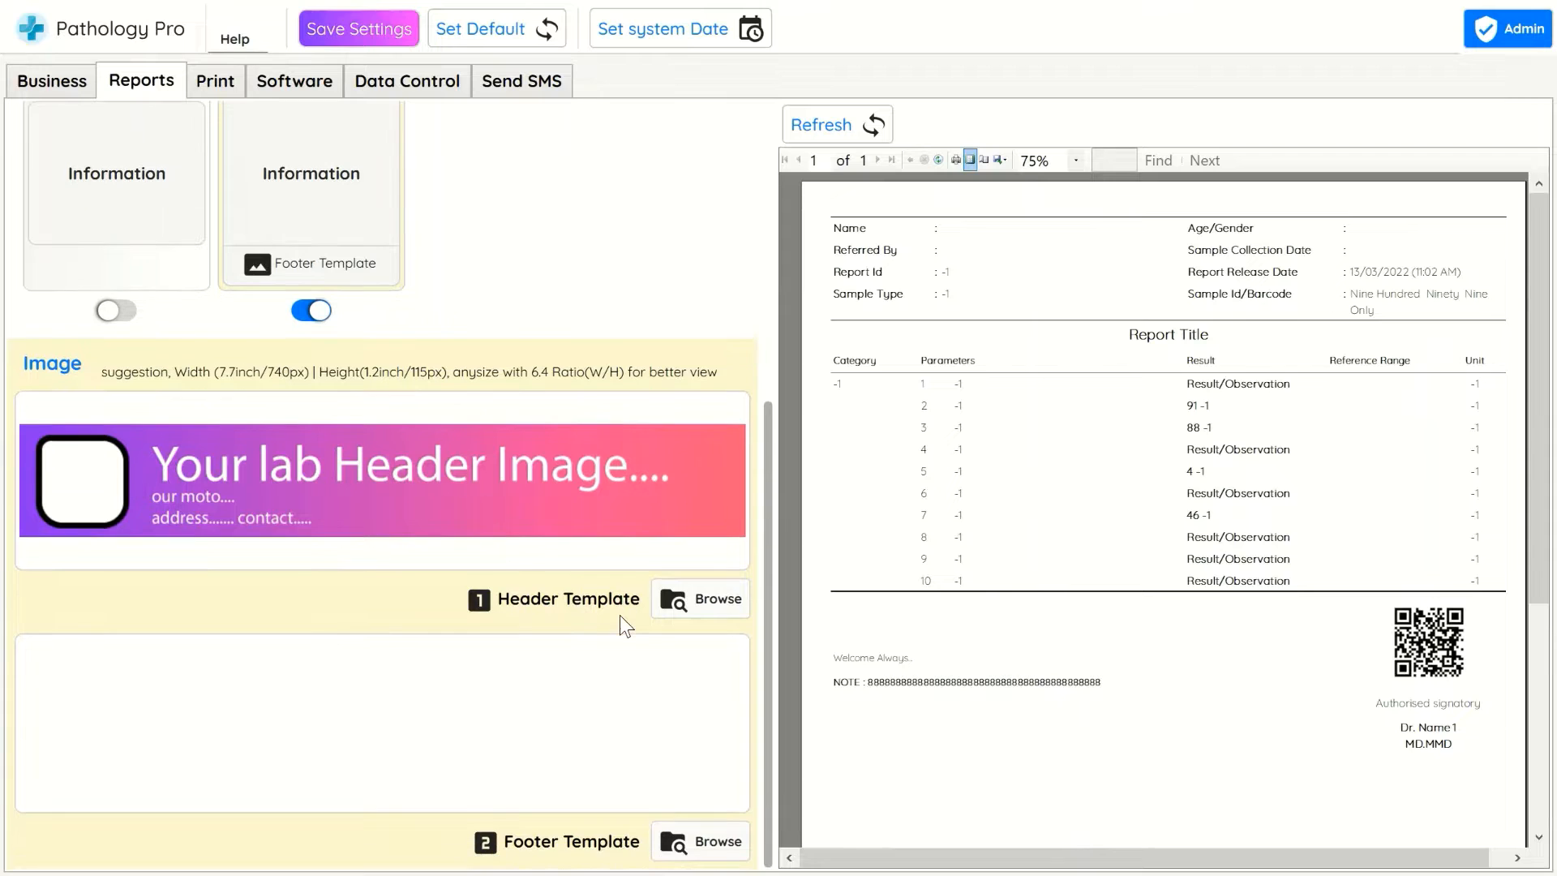
left_click(722, 836)
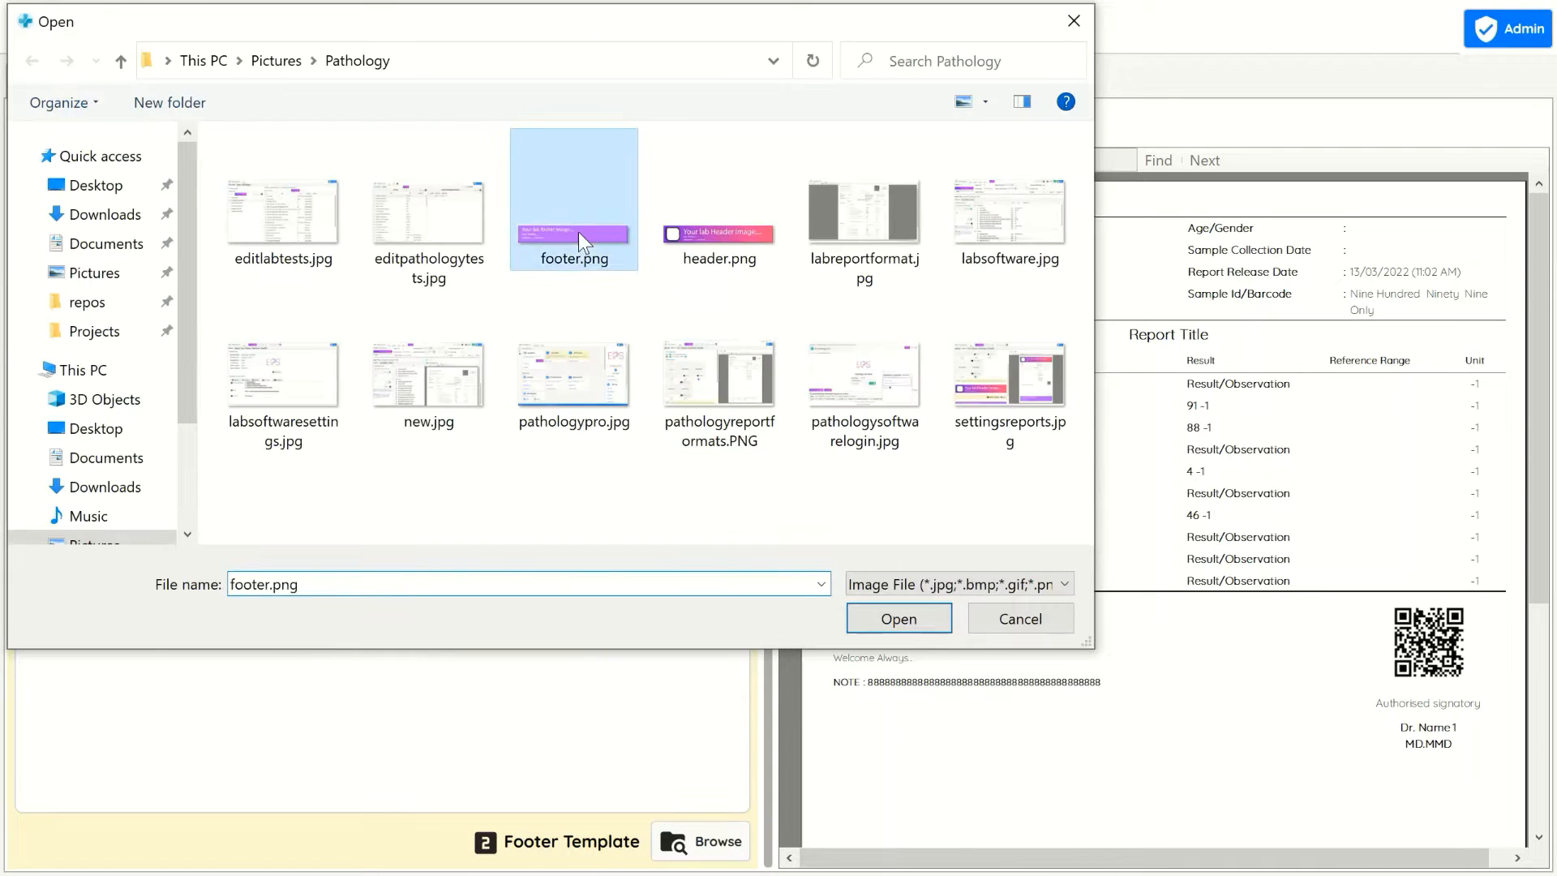
double_click(578, 232)
Save the settings and refresh the report preview, scrolling to its footer
left_click(364, 28)
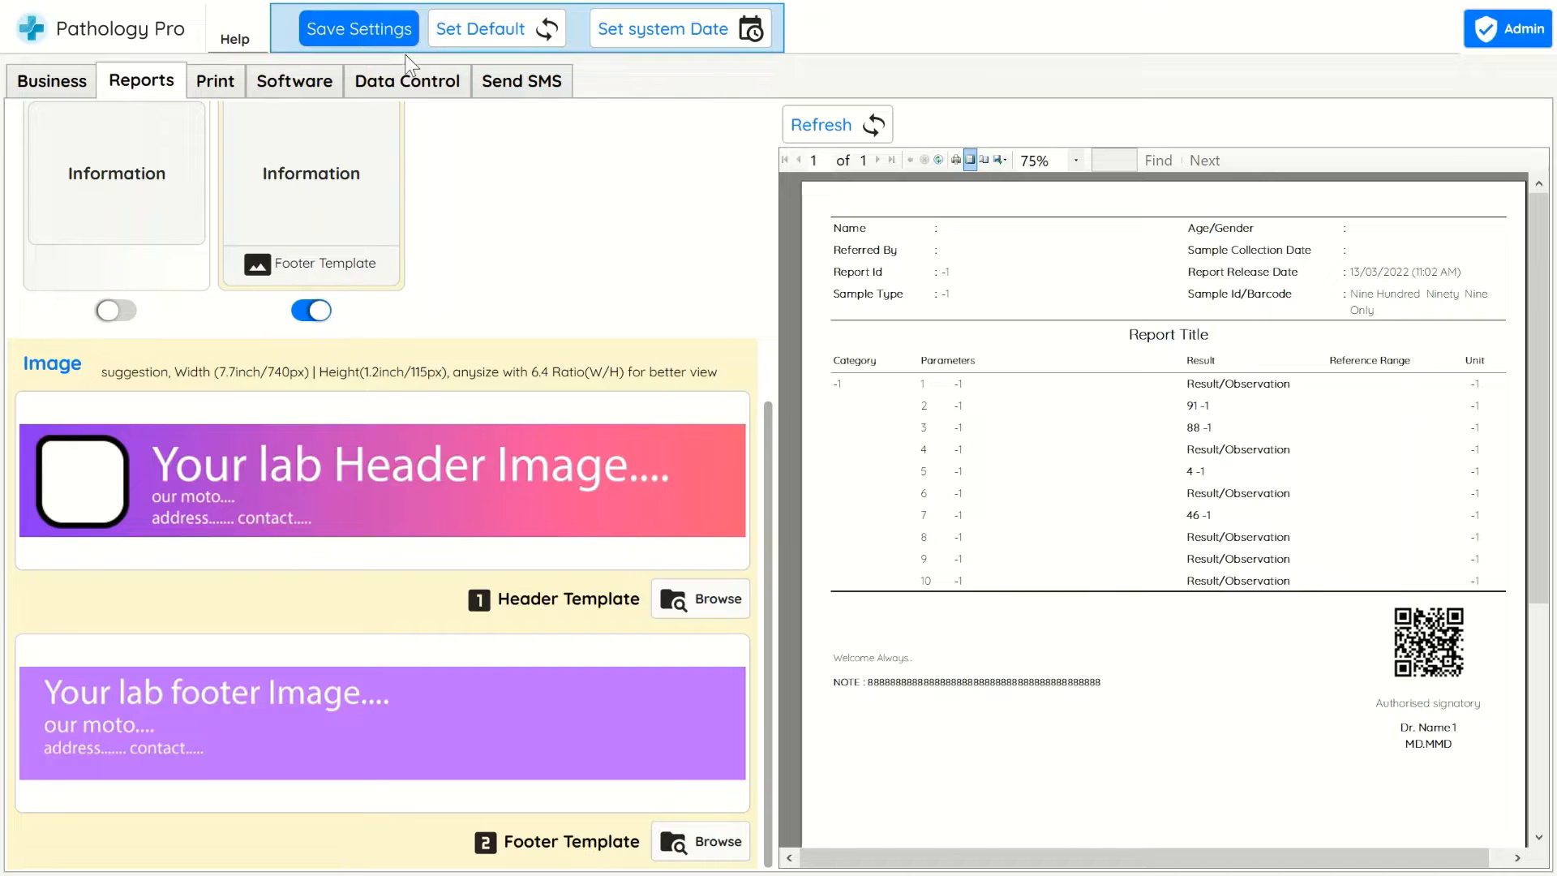
left_click(827, 129)
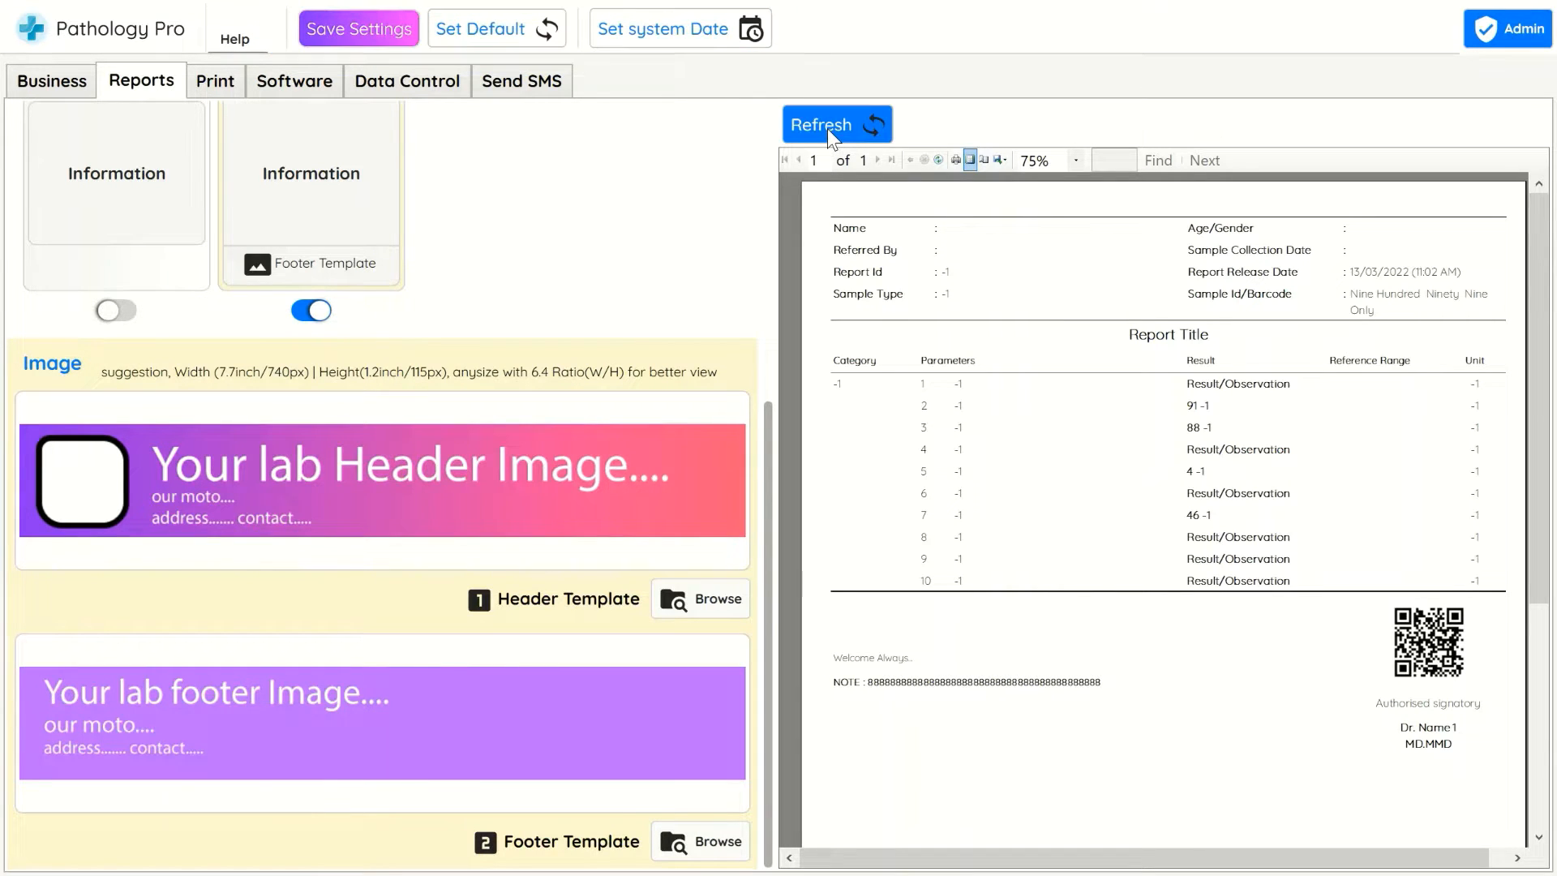
scroll(1070, 345, "down", 4)
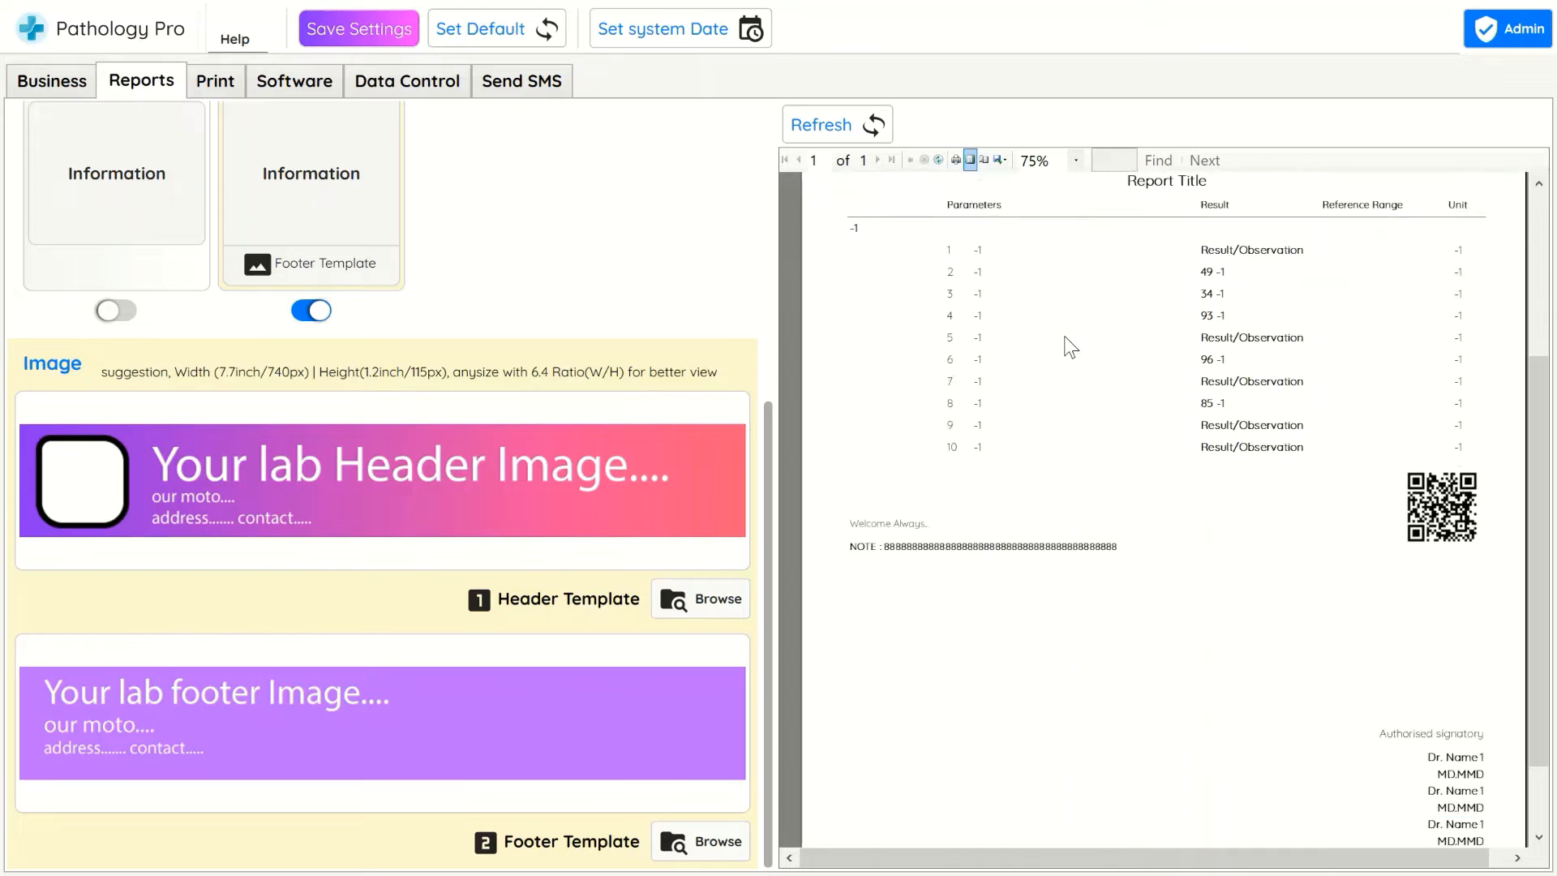
Switch to the invoice print settings, enable the Detailed Info report-style print layout, and refresh the invoice preview
scroll(1064, 339, "up", 4)
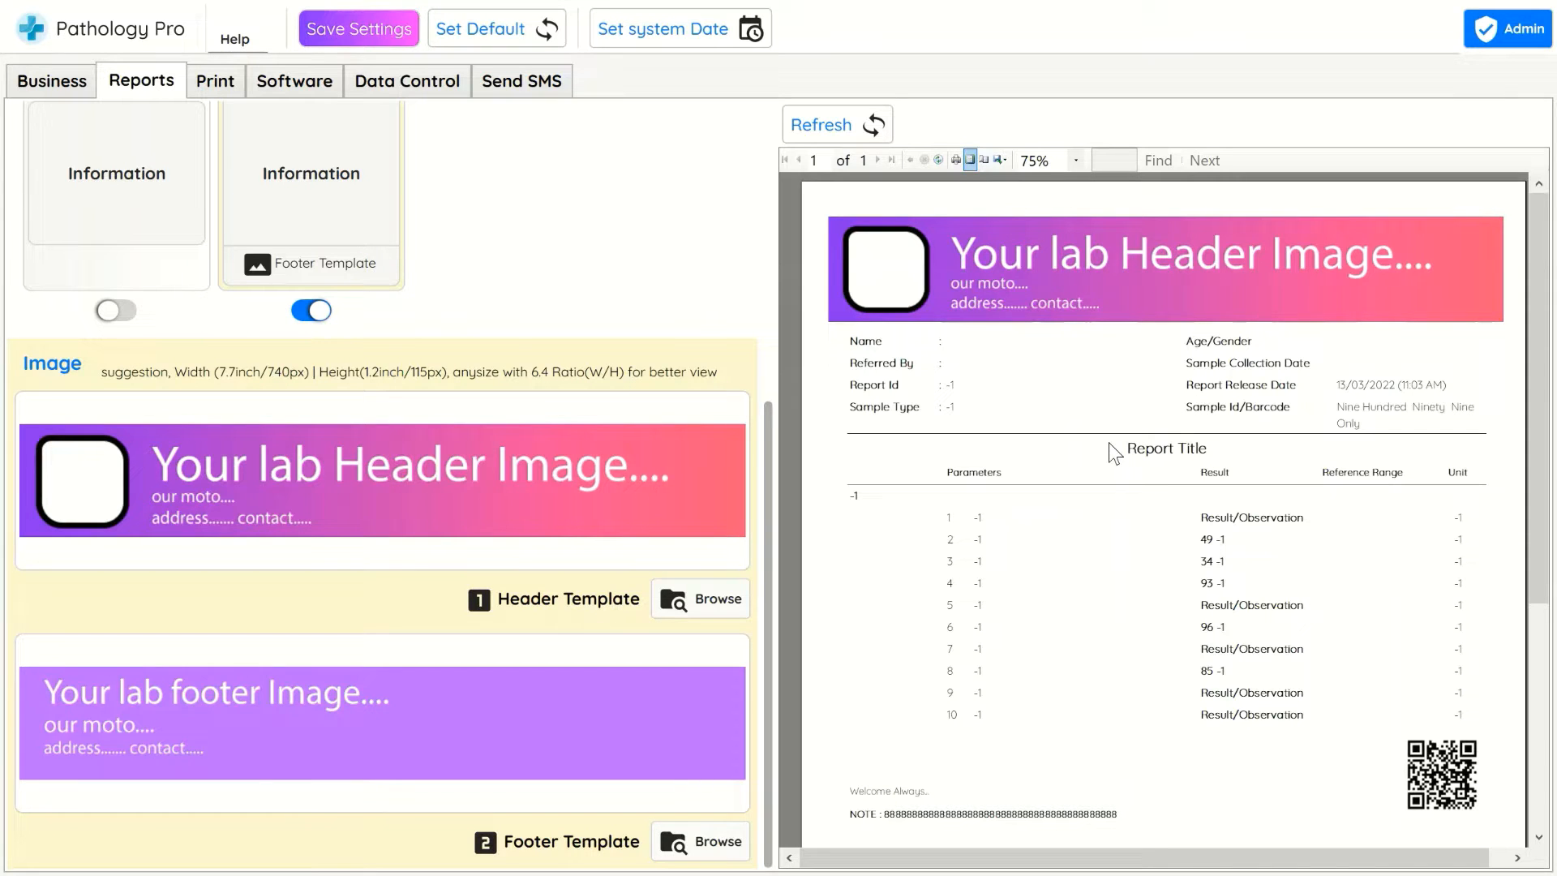
scroll(1139, 454, "down", 1)
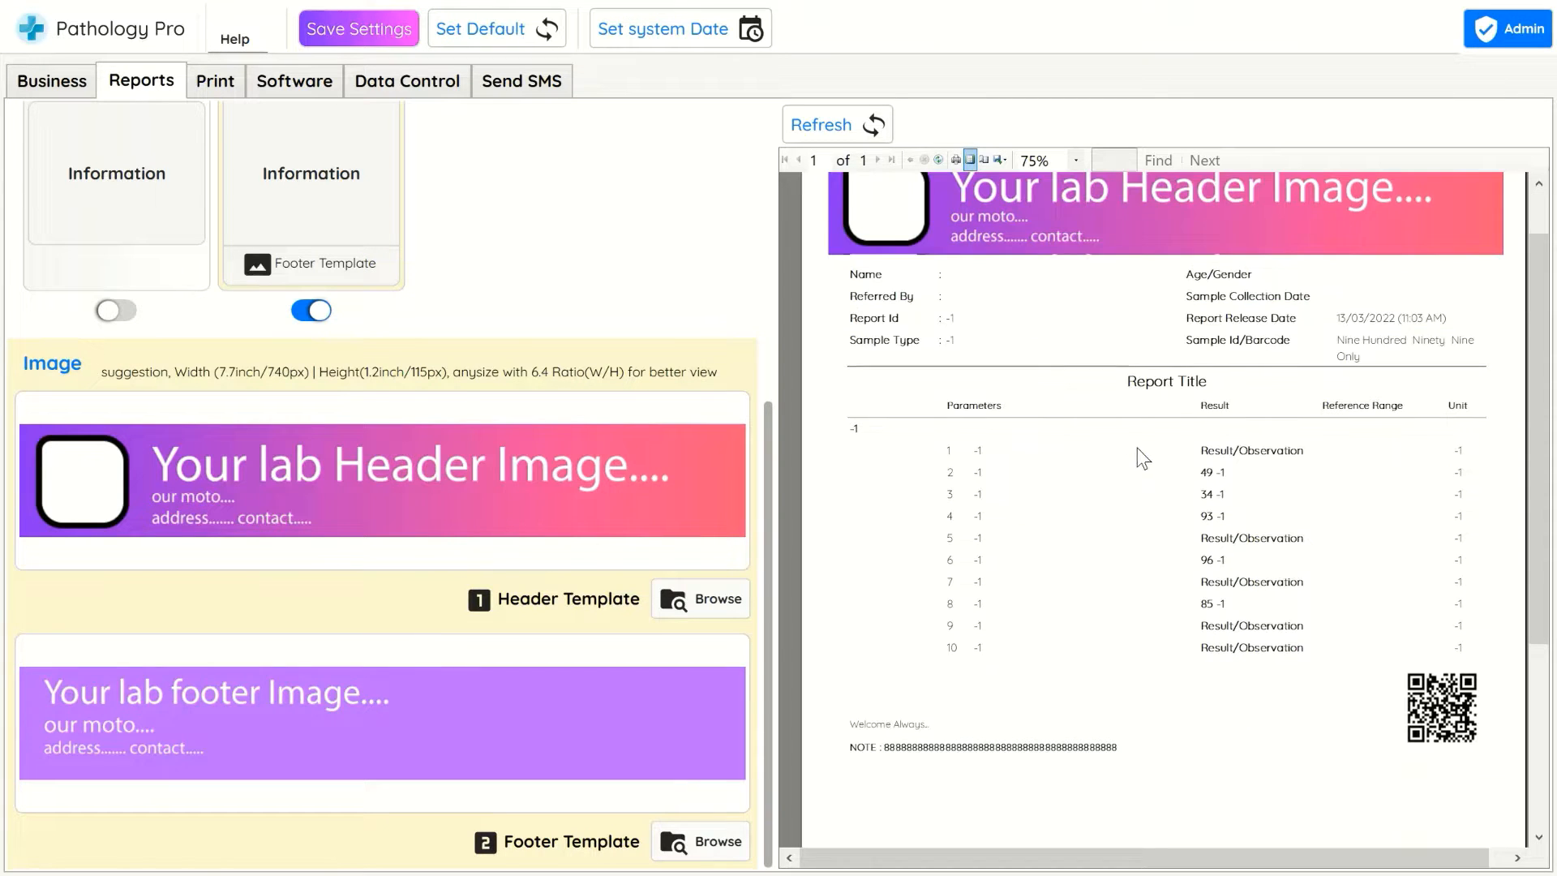
scroll(923, 304, "up", 1)
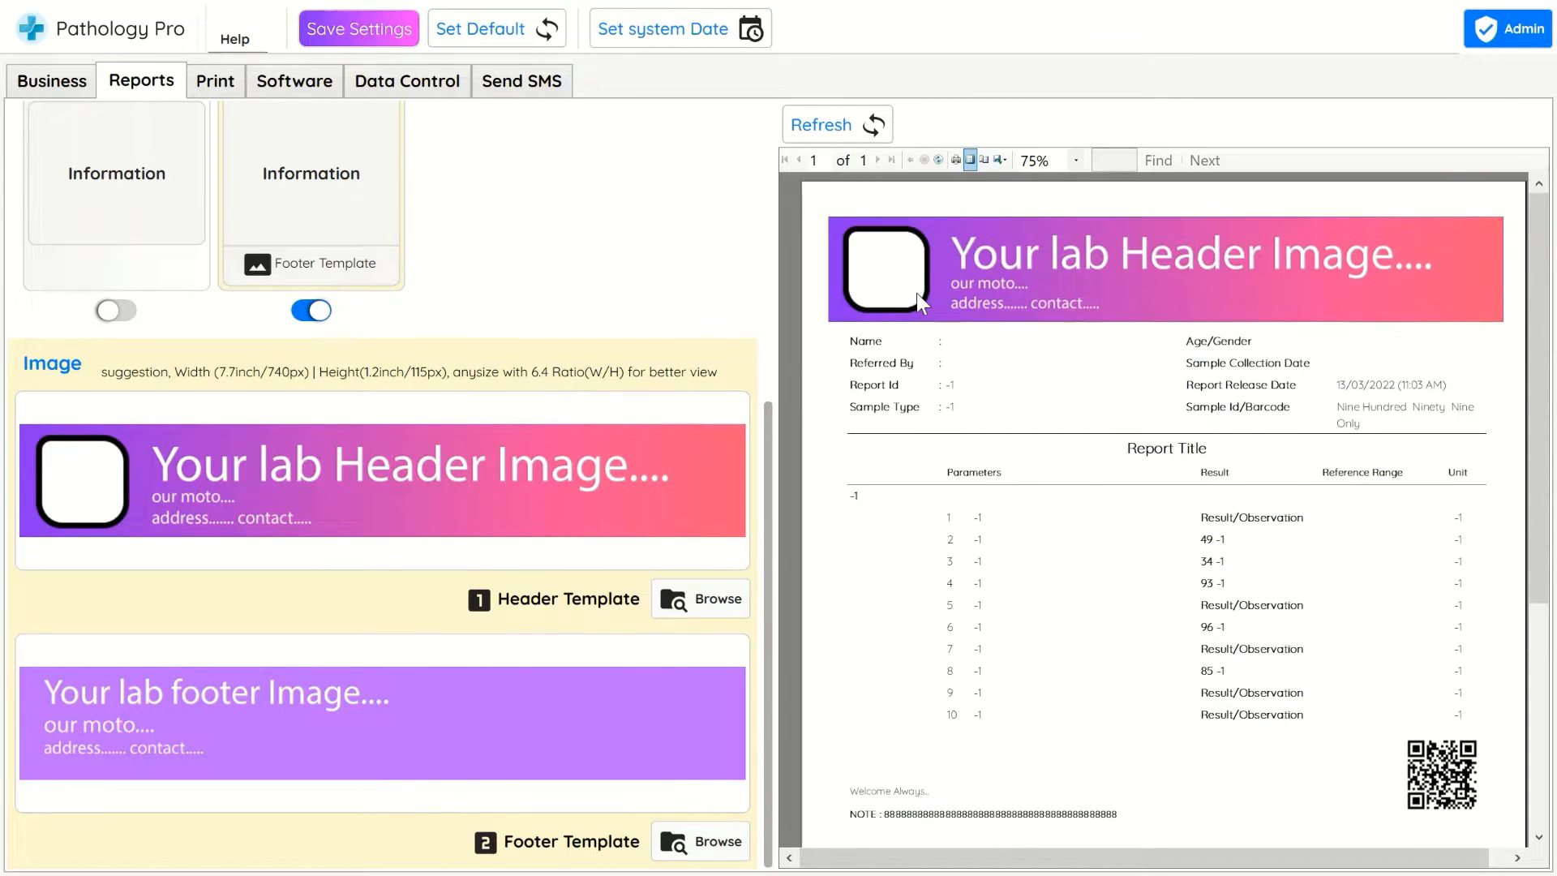
left_click(190, 84)
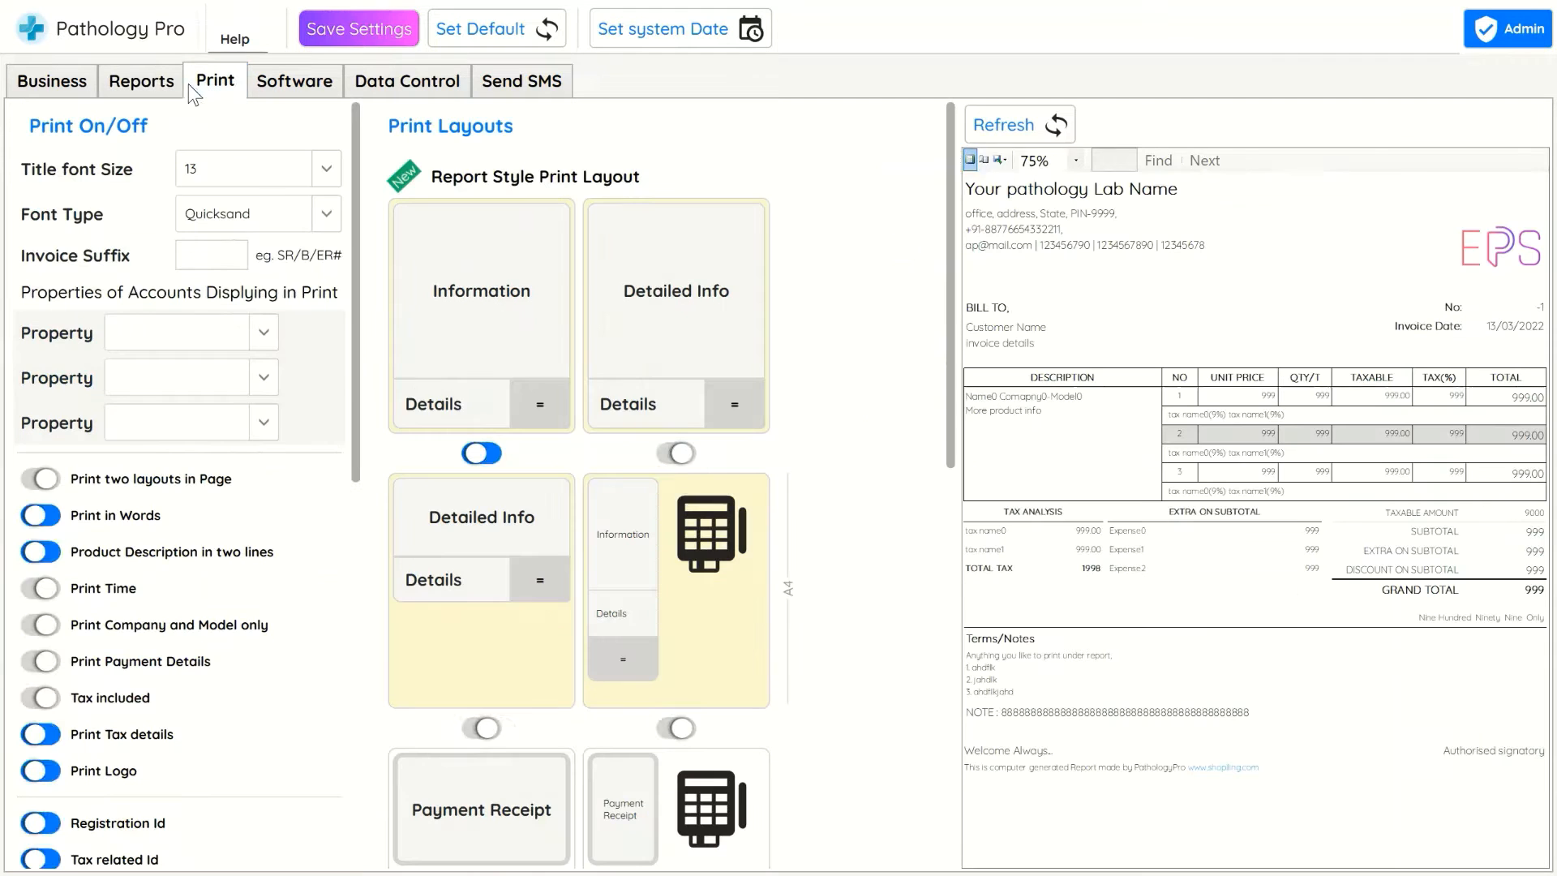
left_click(675, 453)
left_click(1054, 125)
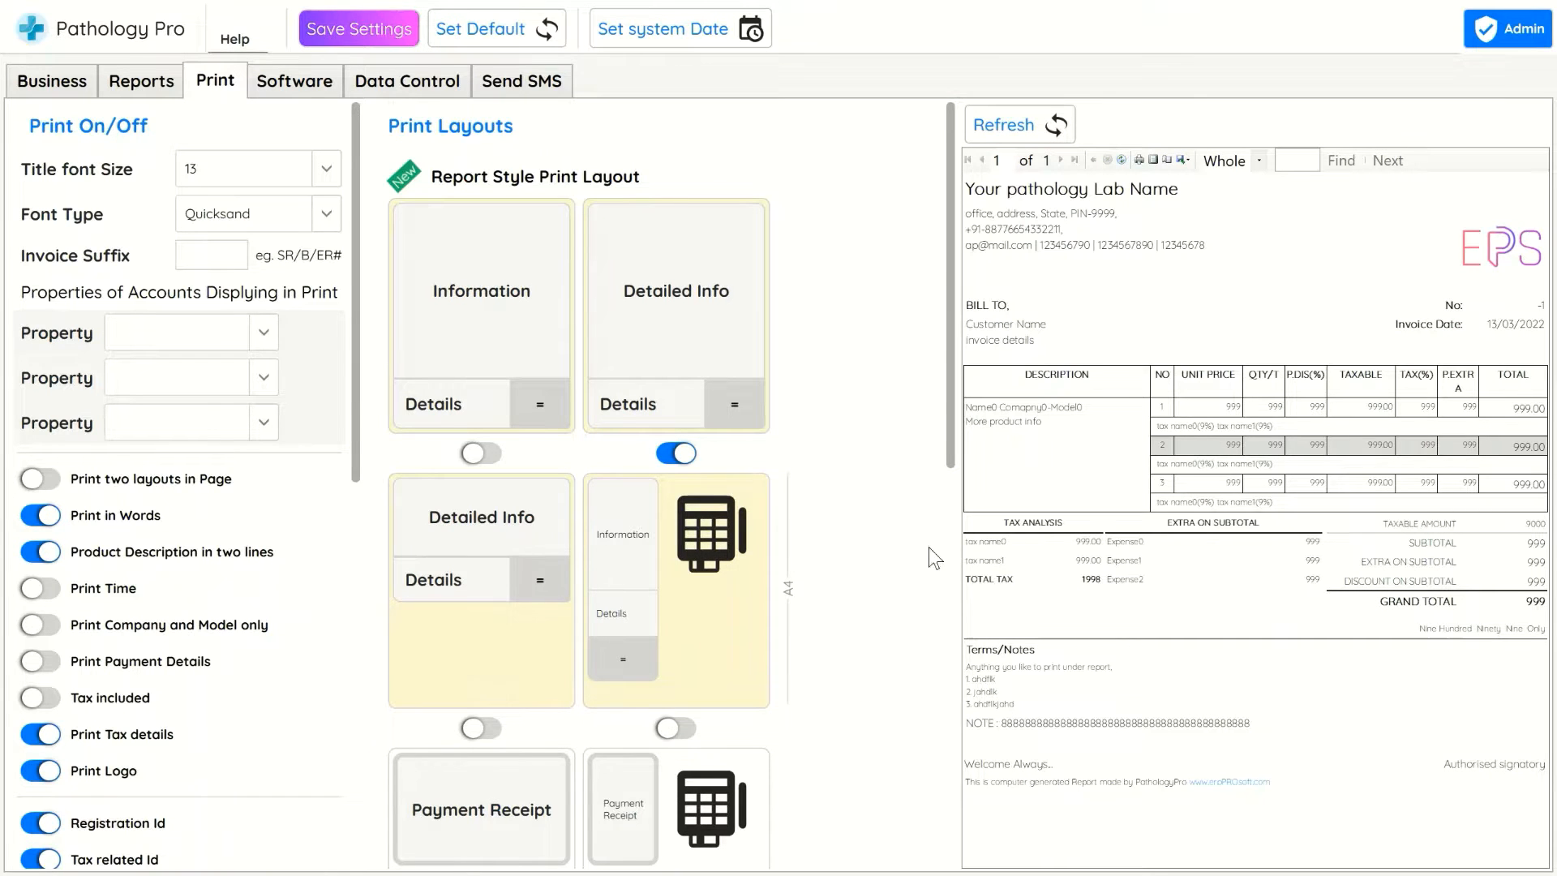
Set the first two account properties displayed in print to Tax Identity and Legal Identity, then refresh the preview
scroll(928, 547, "down", 3)
scroll(951, 456, "down", 5)
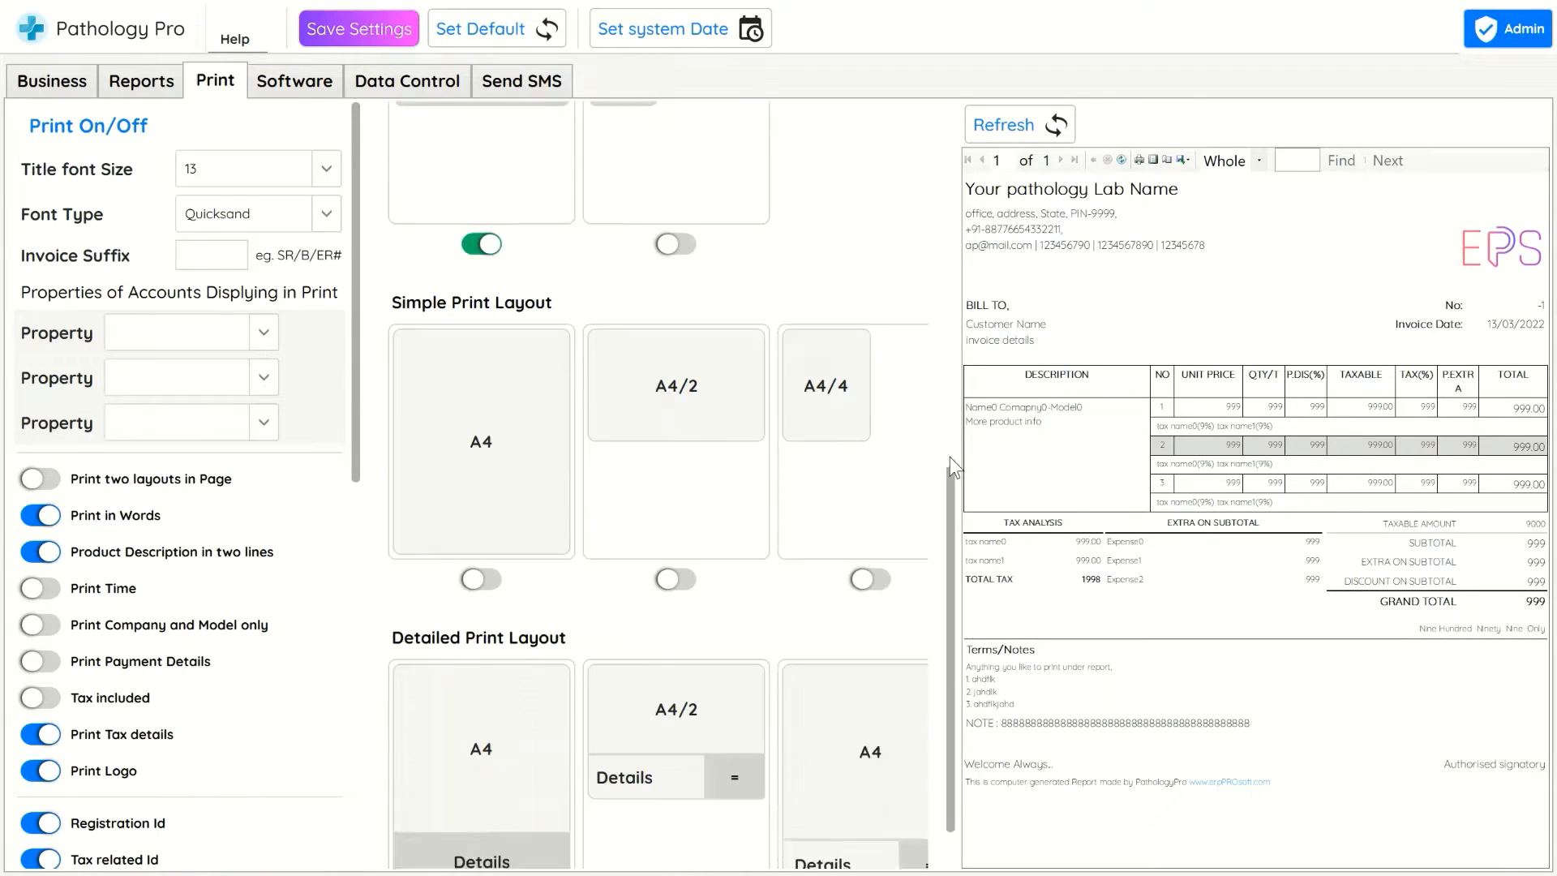
left_click(208, 342)
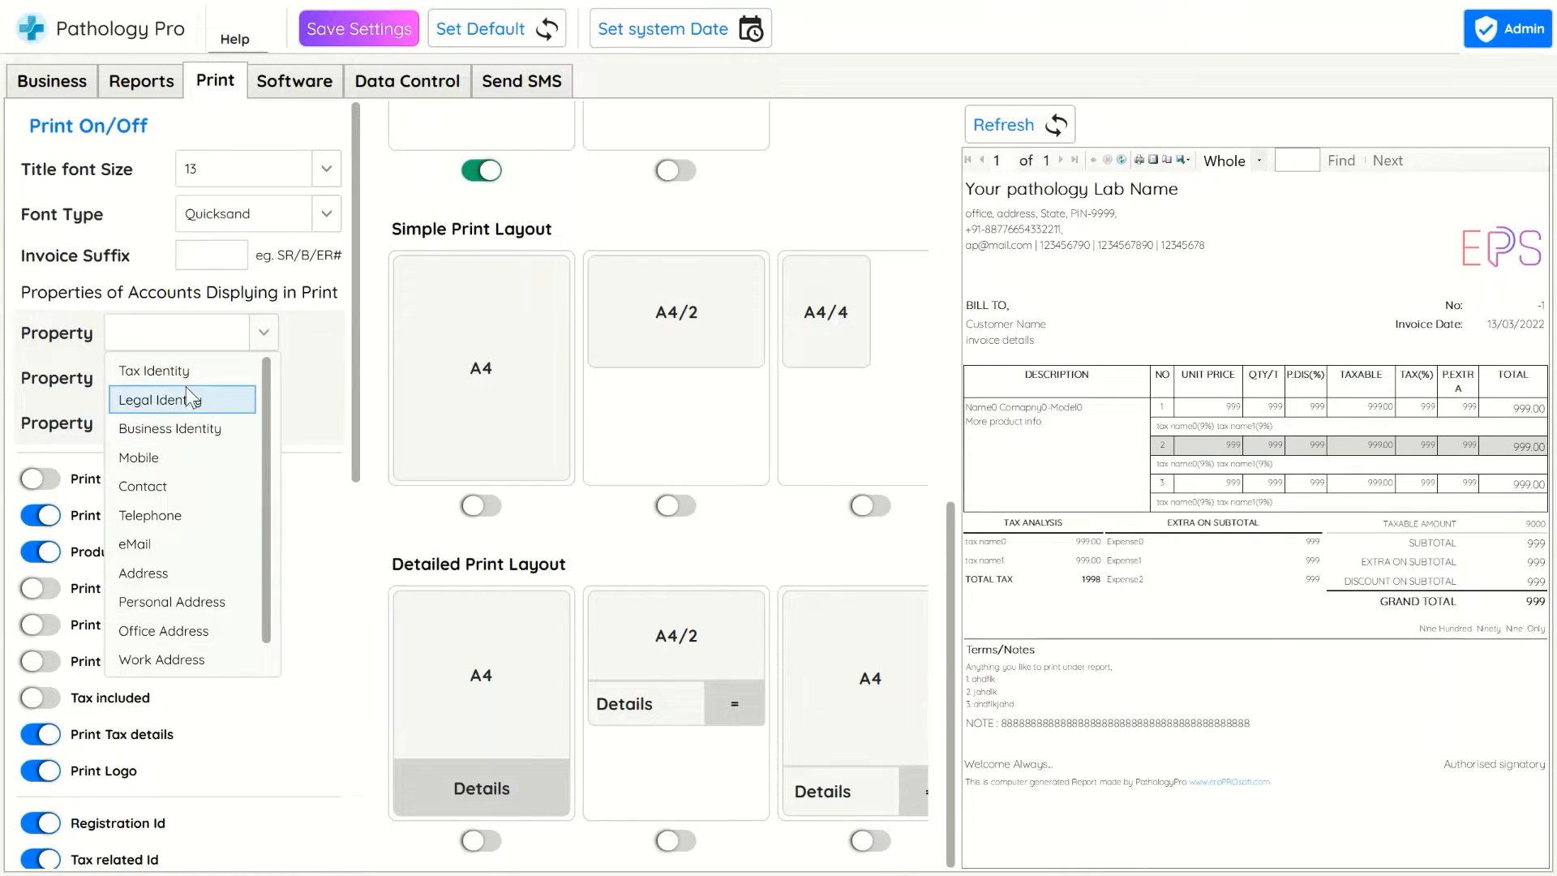
left_click(187, 371)
left_click(208, 378)
left_click(221, 445)
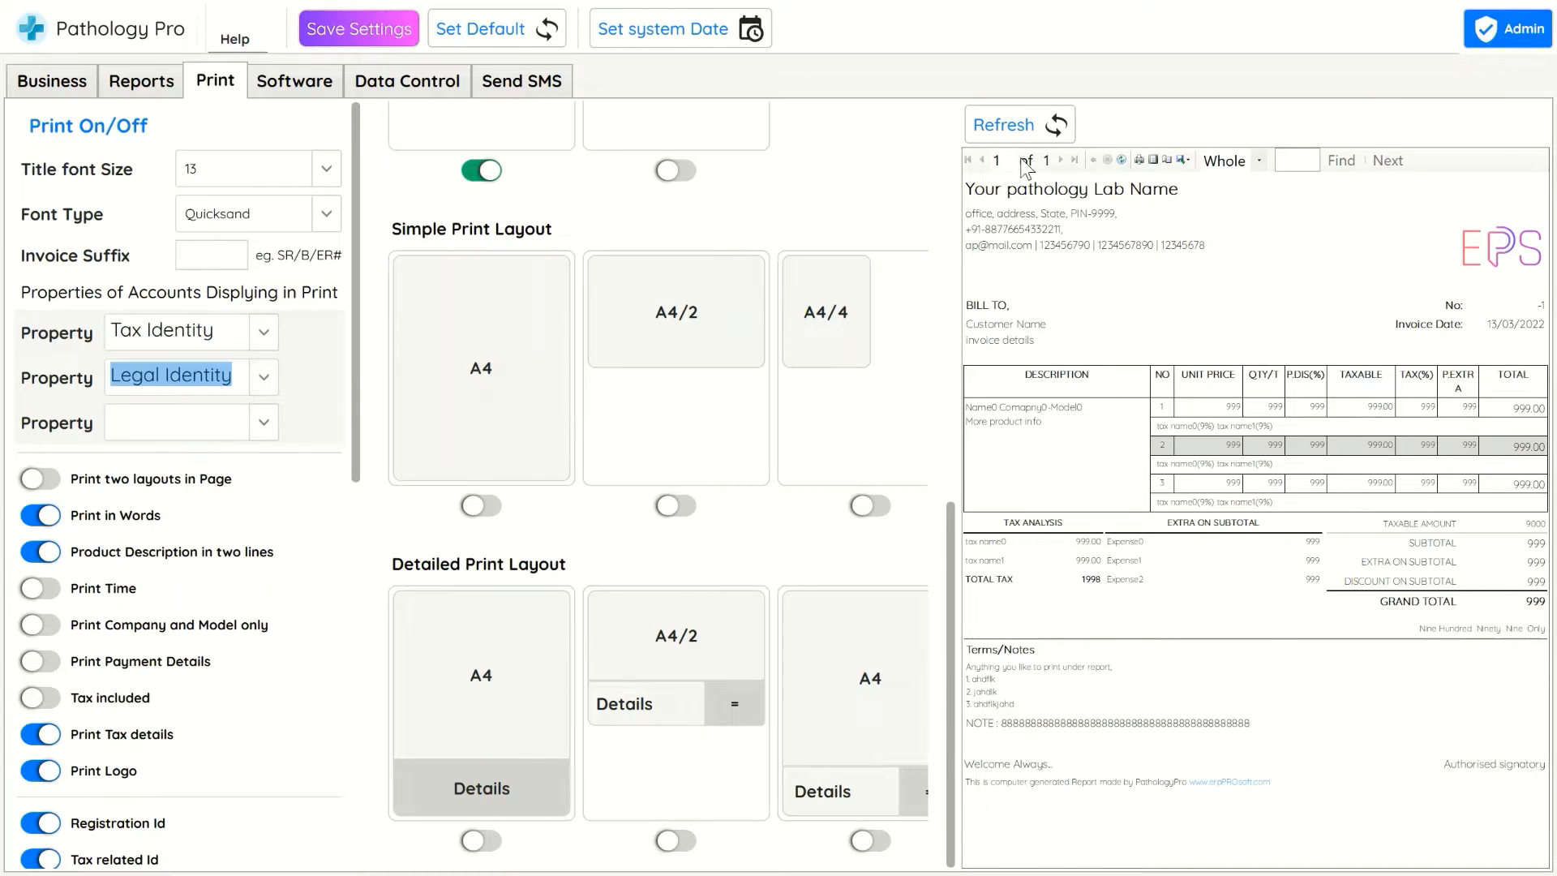
left_click(1056, 121)
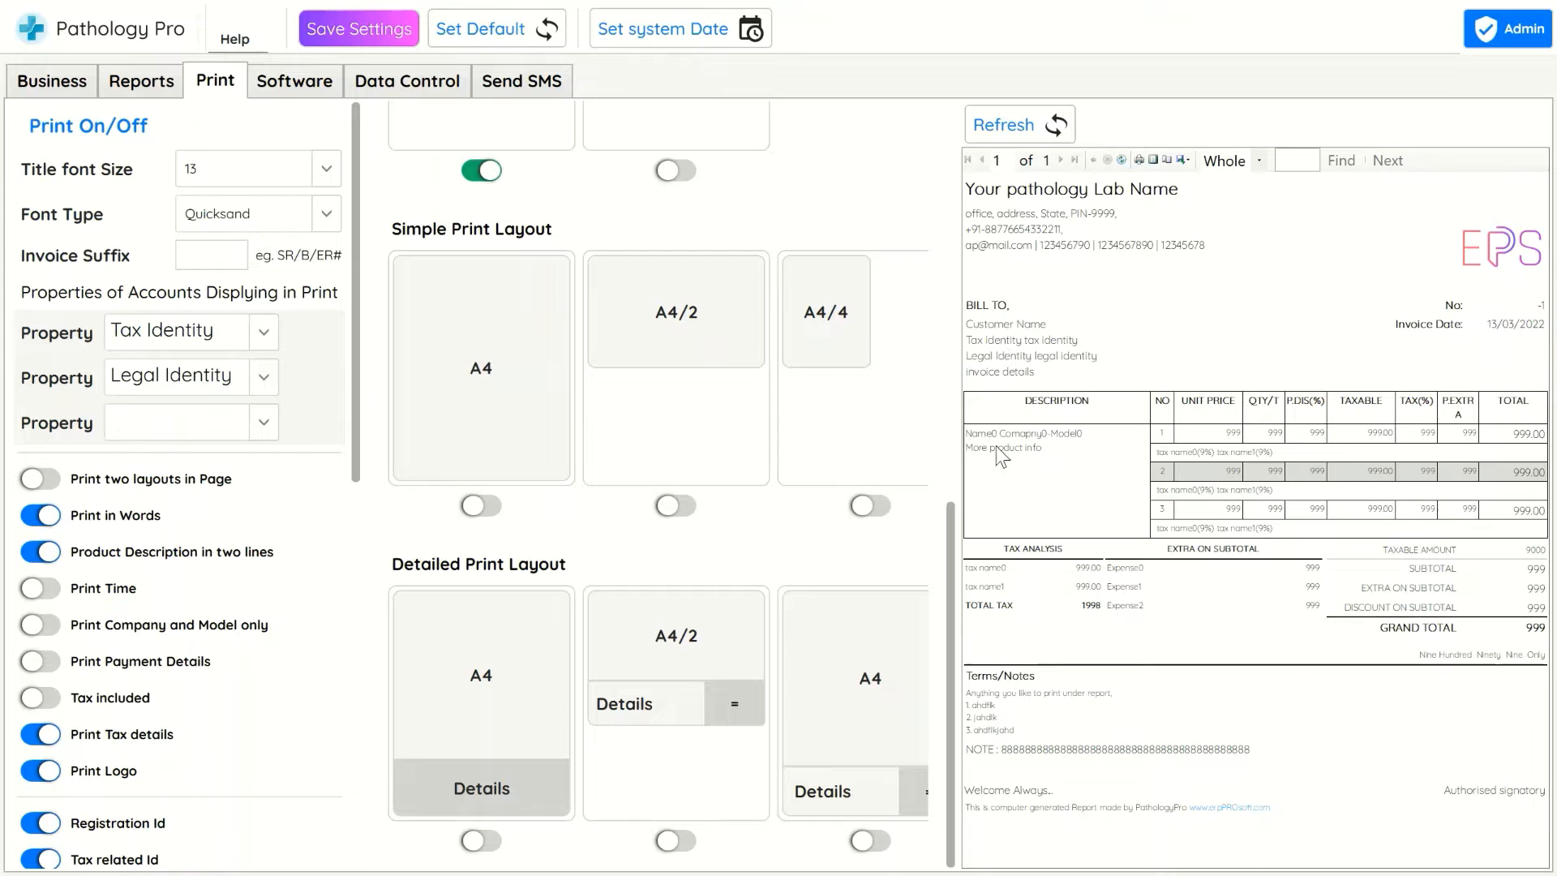
Return to the report settings and toggle QR code printing on reports off and back on, refreshing the preview each time
scroll(348, 625, "down", 7)
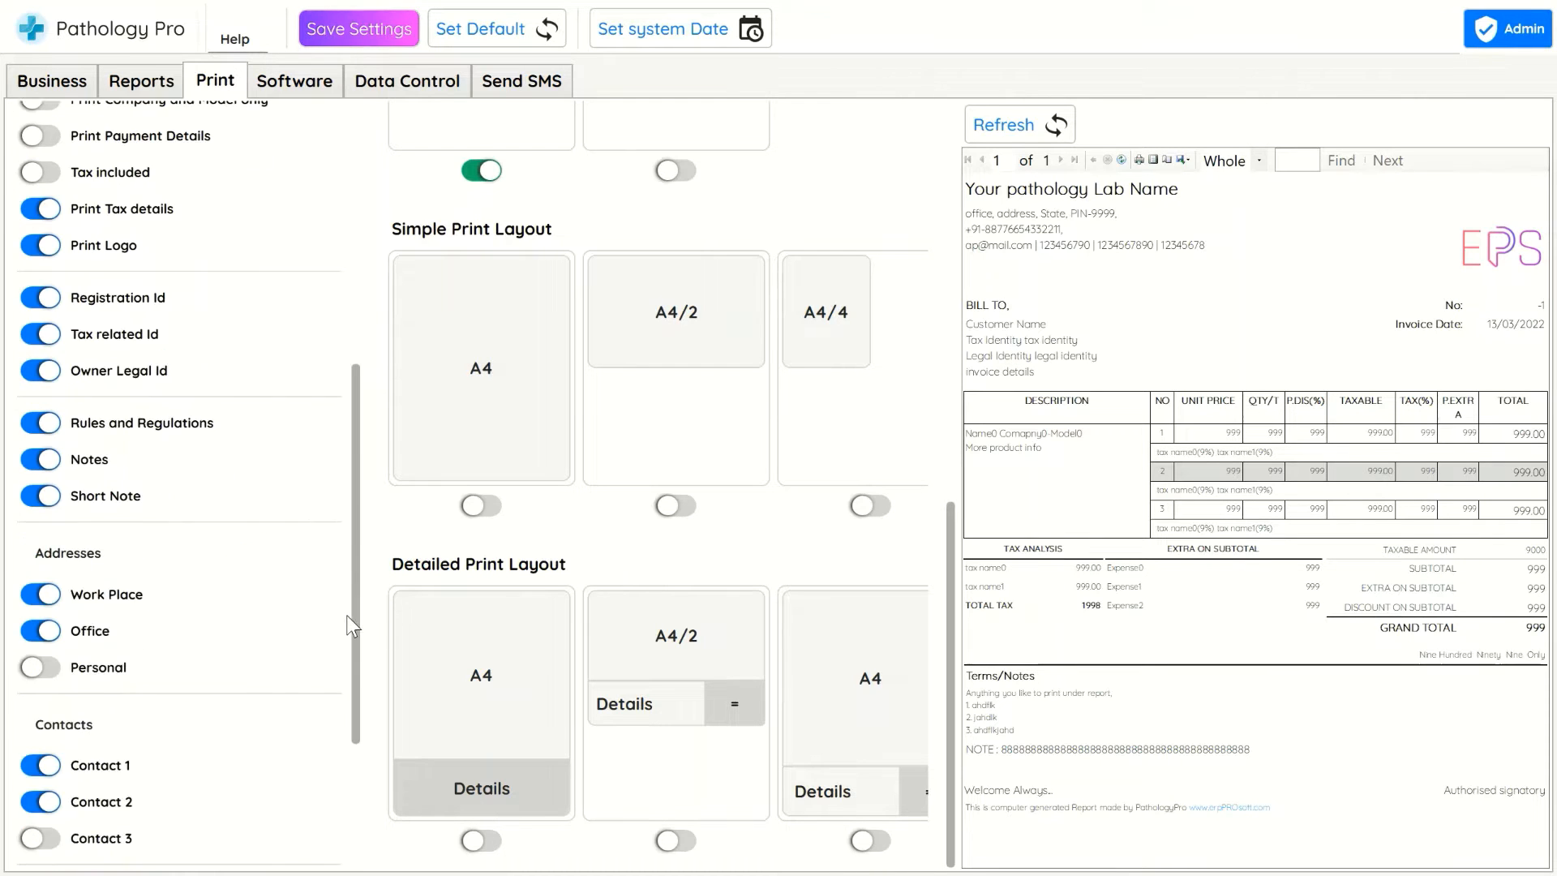
left_click(144, 81)
scroll(337, 405, "down", 3)
scroll(324, 364, "up", 3)
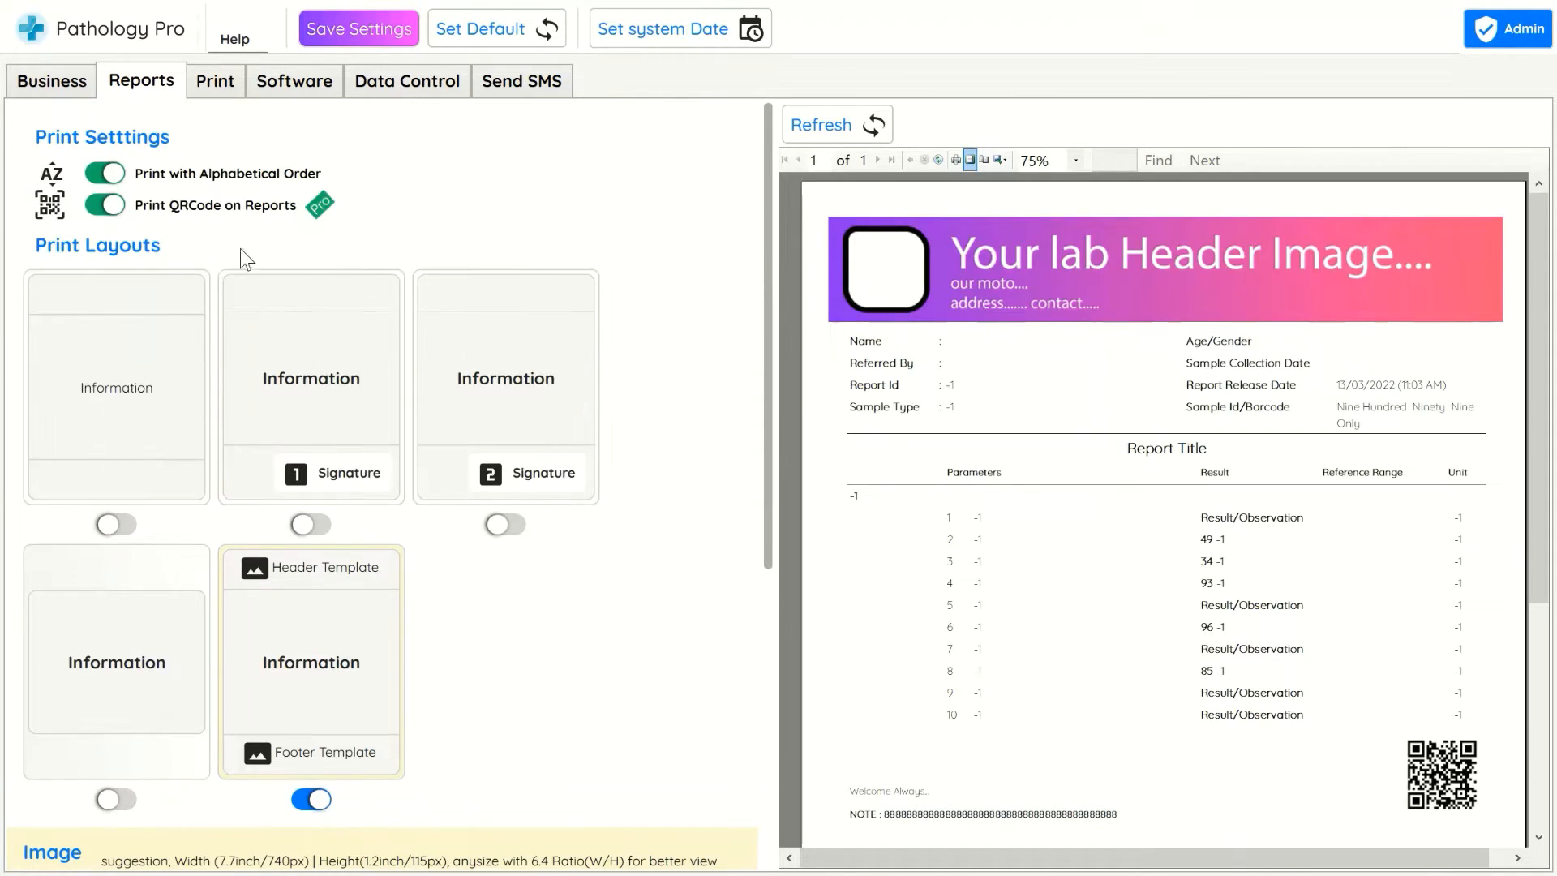
left_click(104, 207)
left_click(820, 126)
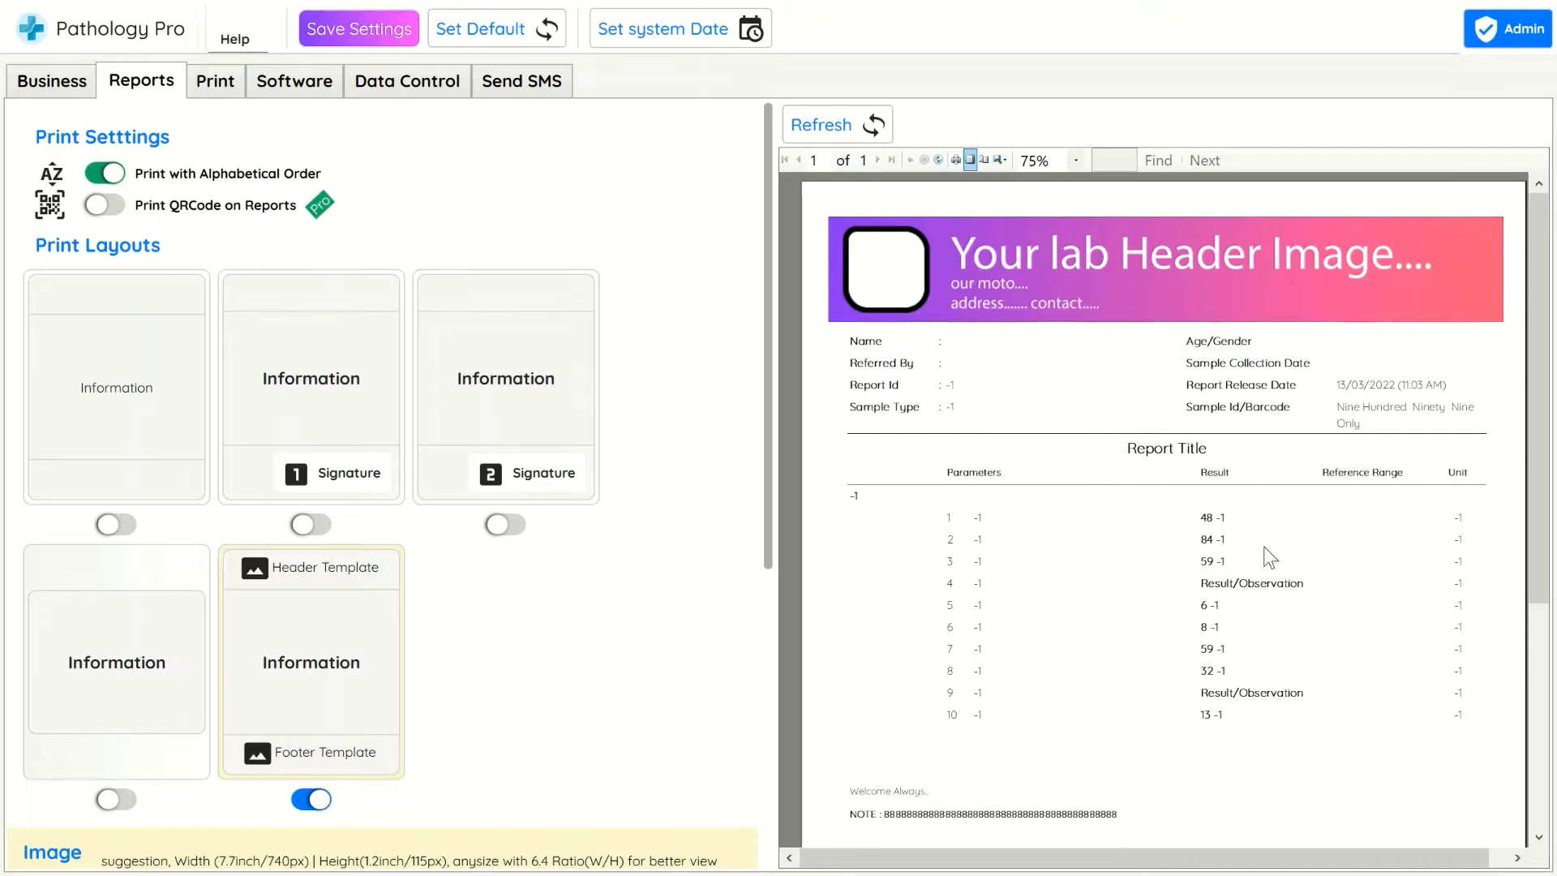
scroll(1360, 692, "down", 3)
left_click(104, 206)
left_click(820, 125)
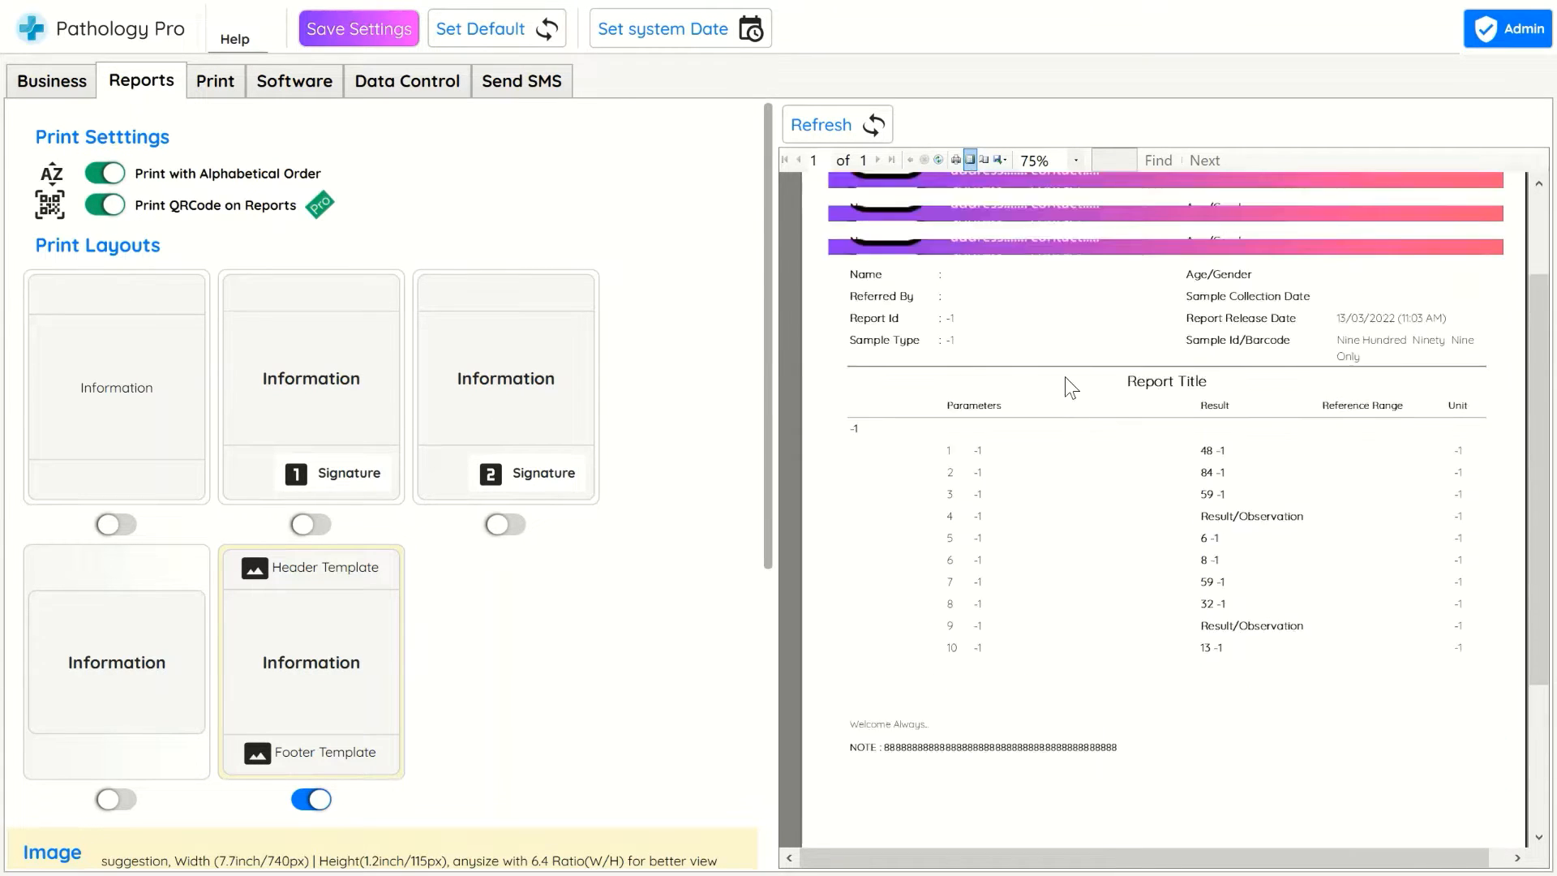
left_click(820, 125)
scroll(1214, 422, "down", 3)
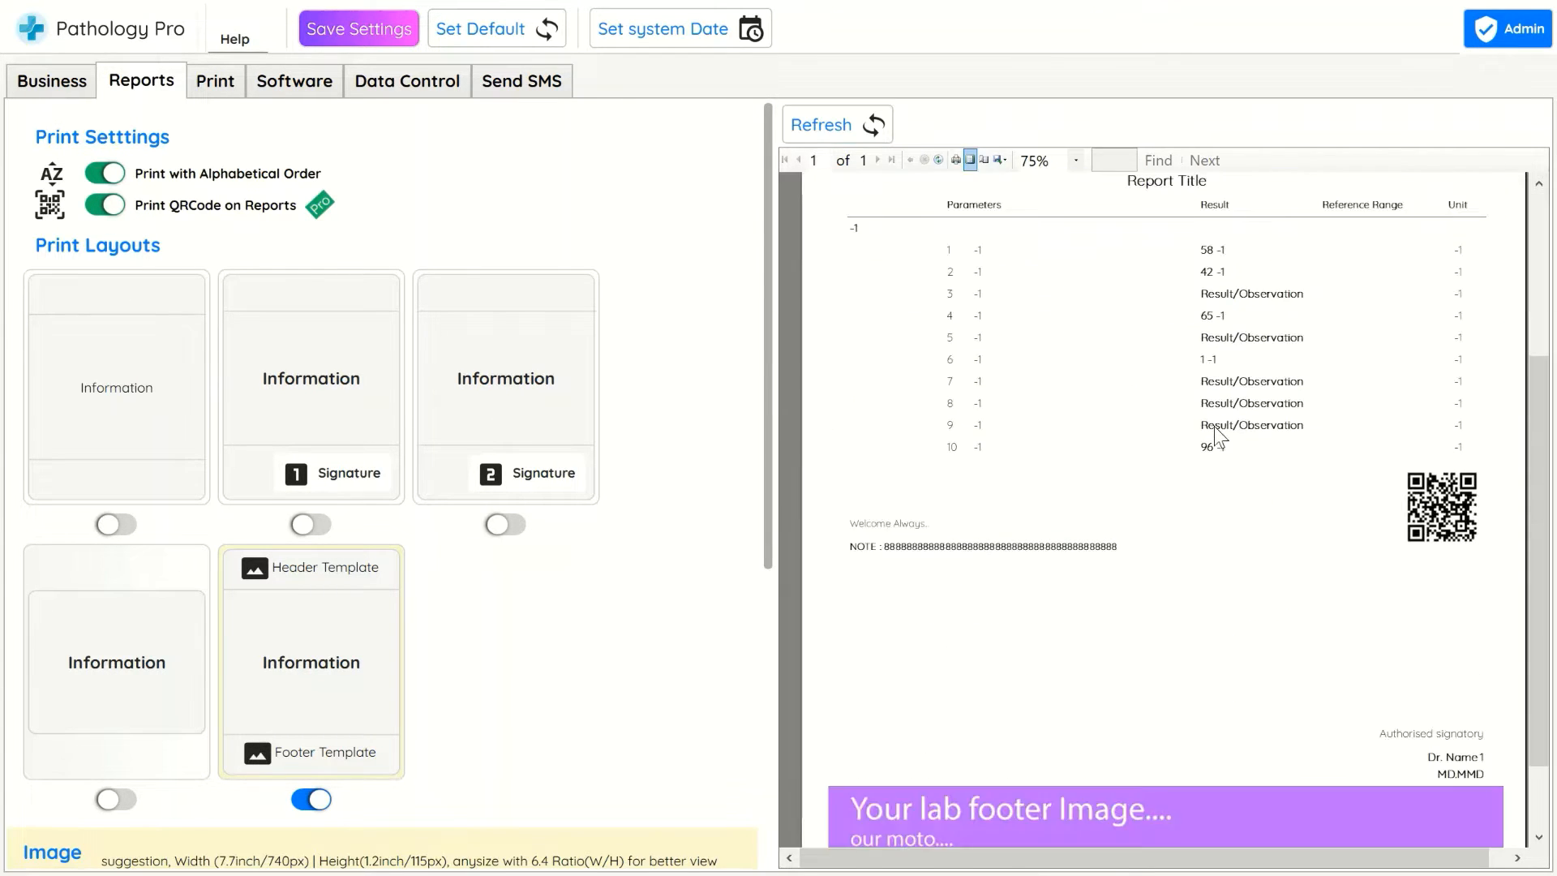
scroll(1167, 549, "up", 3)
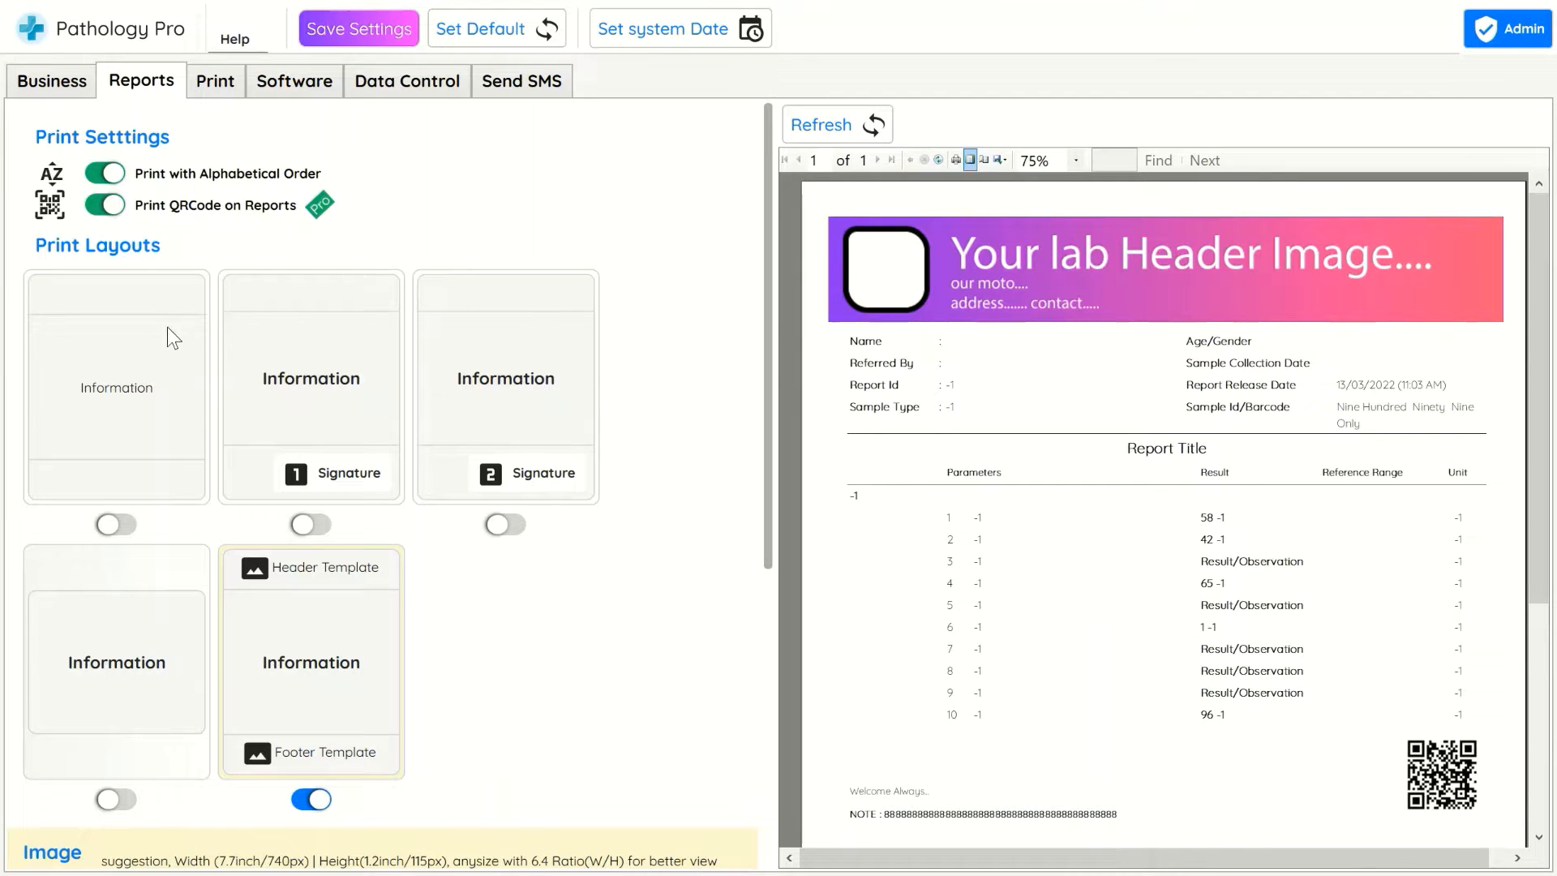
Enable the first signature print layout, refresh the report preview, save the settings, and close the settings window
left_click(302, 524)
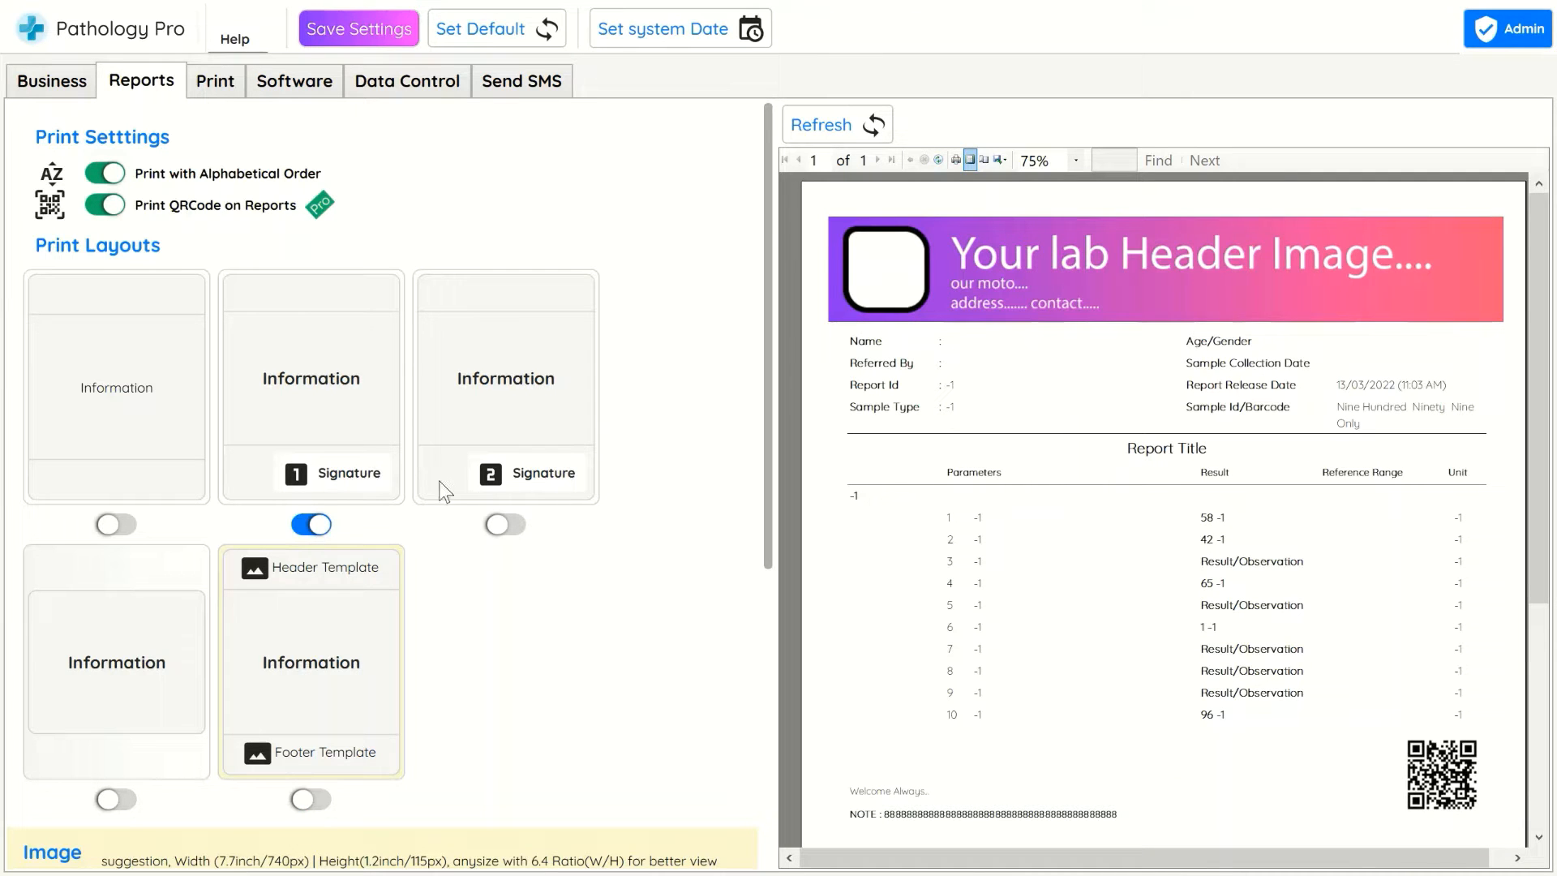
left_click(815, 123)
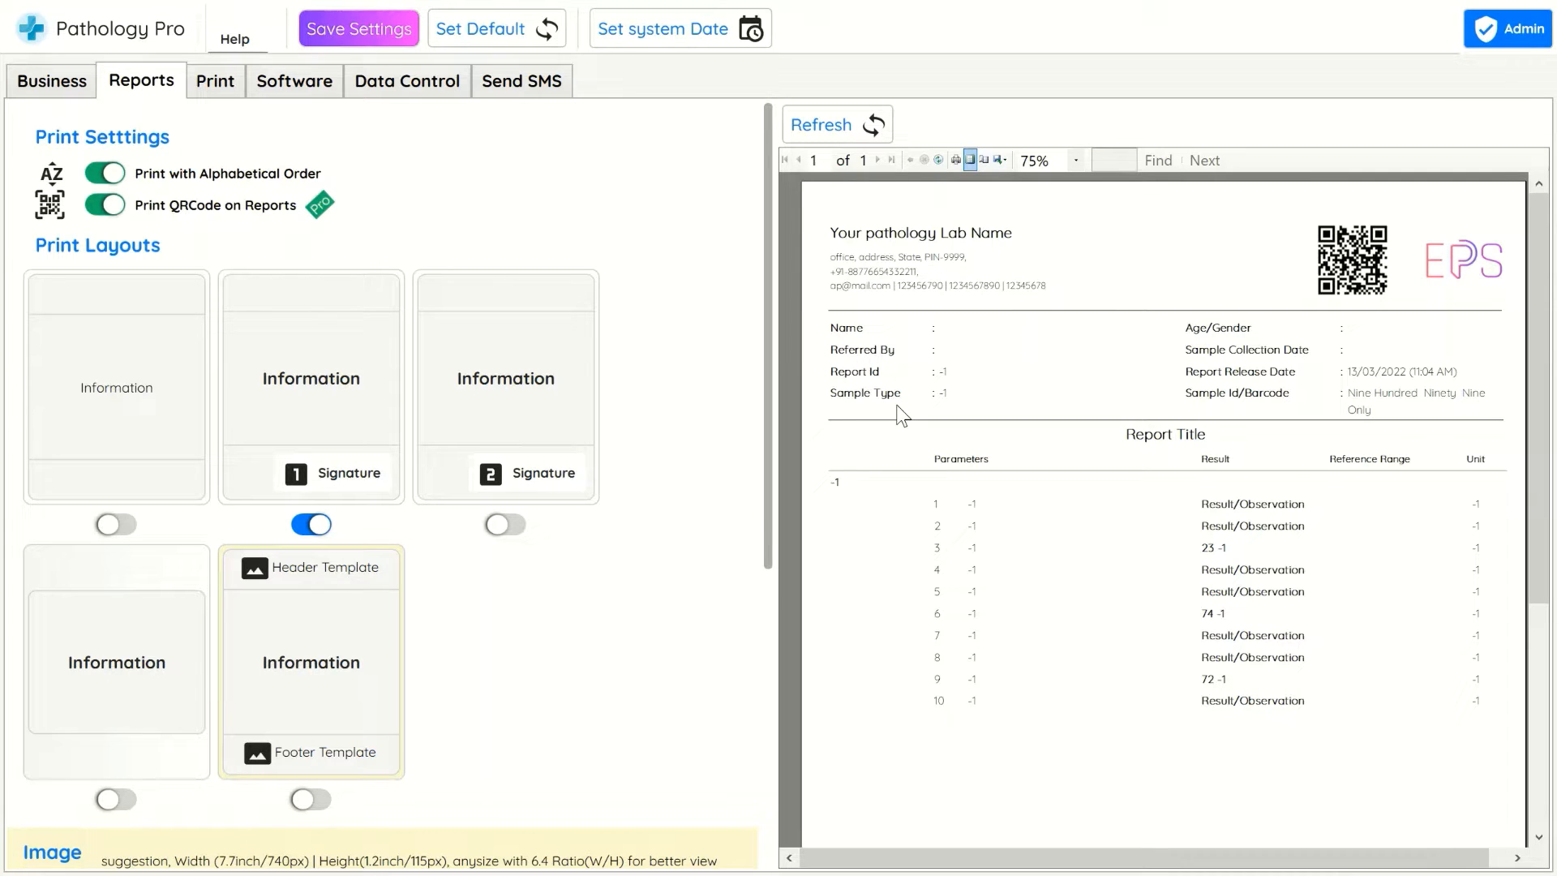
left_click(331, 16)
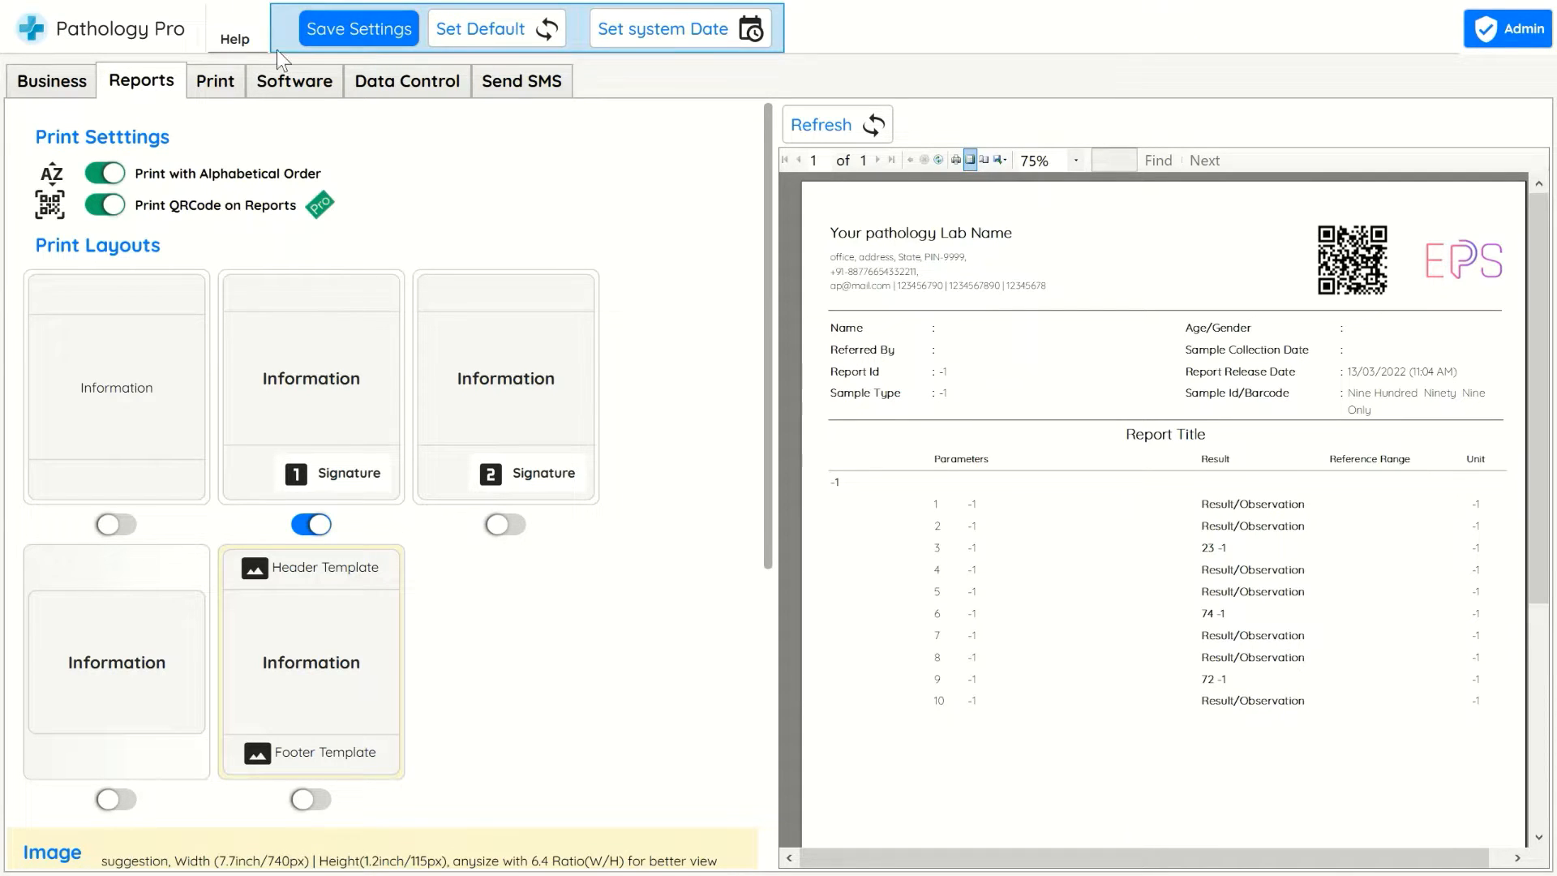
left_click(61, 83)
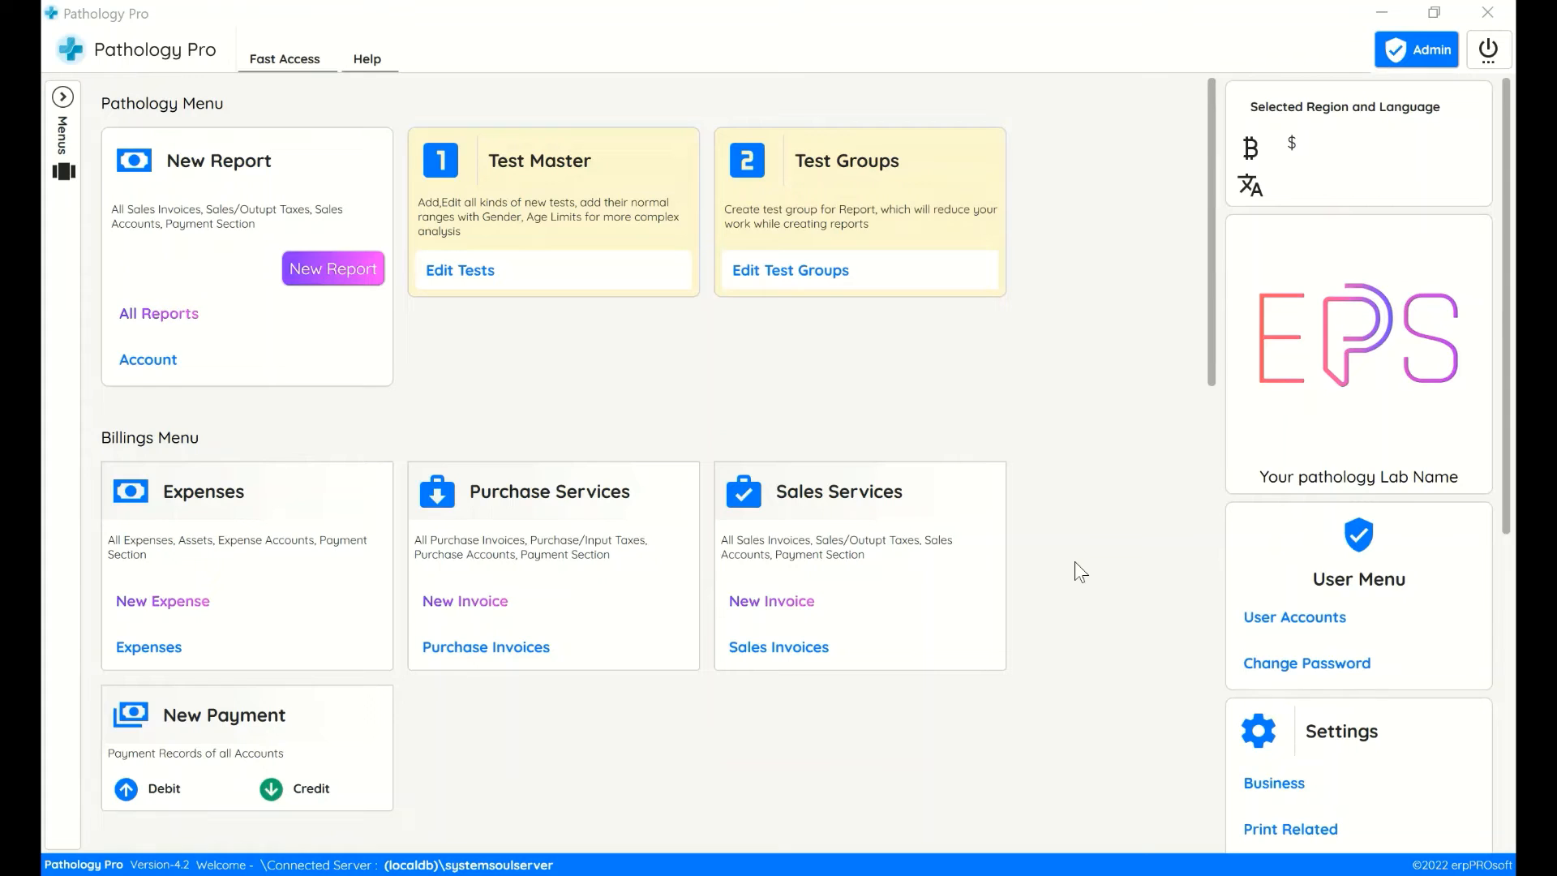
Open the test groups editor and create a new group titled Group_title, confirming the addition
left_click(797, 290)
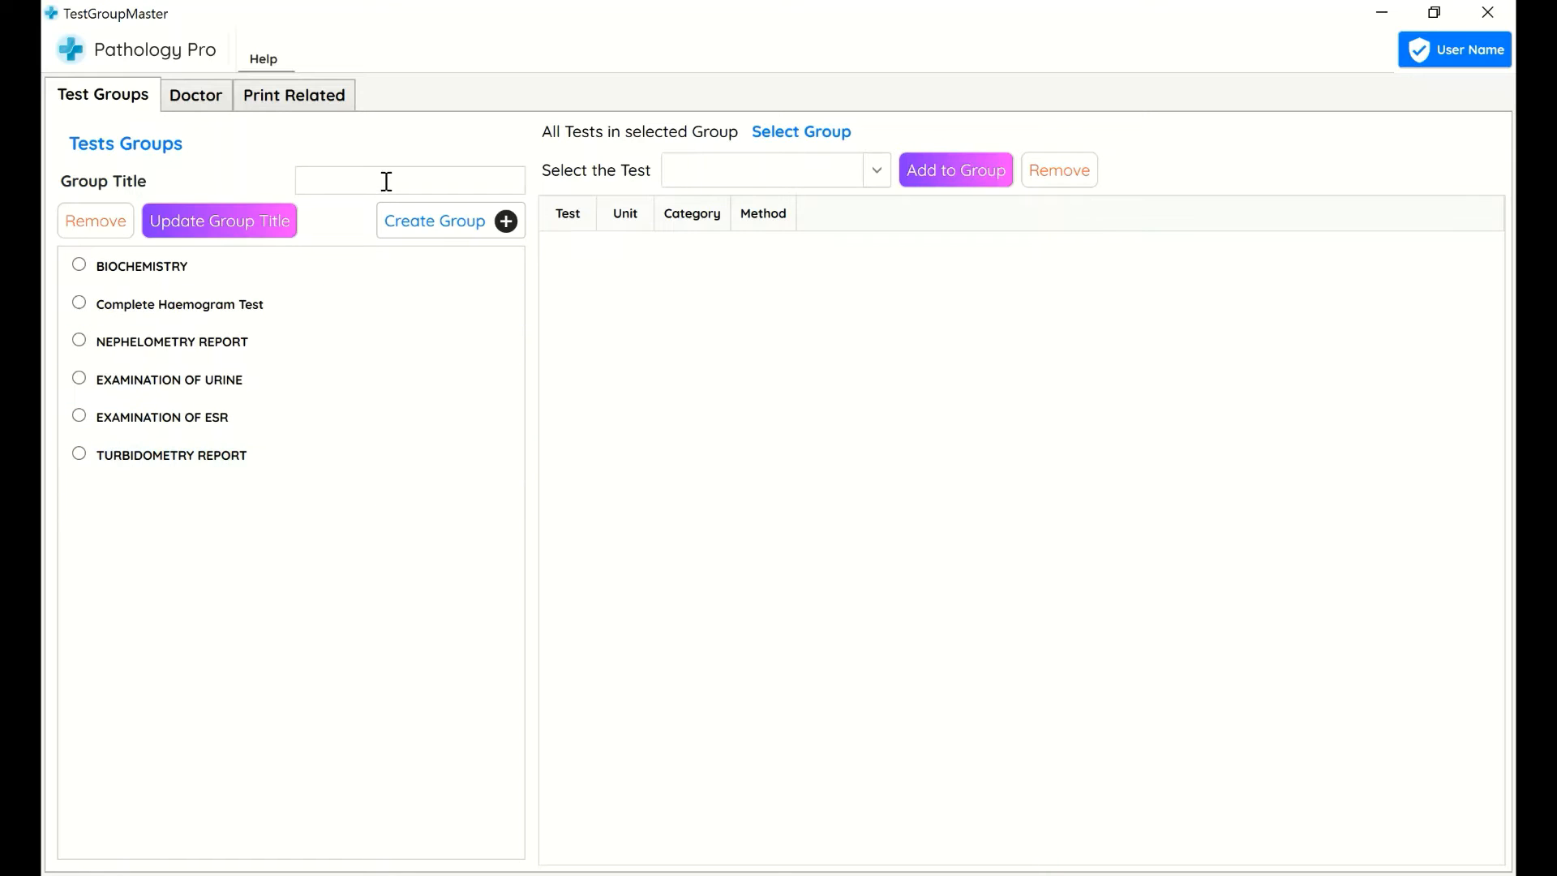
type("Group_title")
left_click(397, 226)
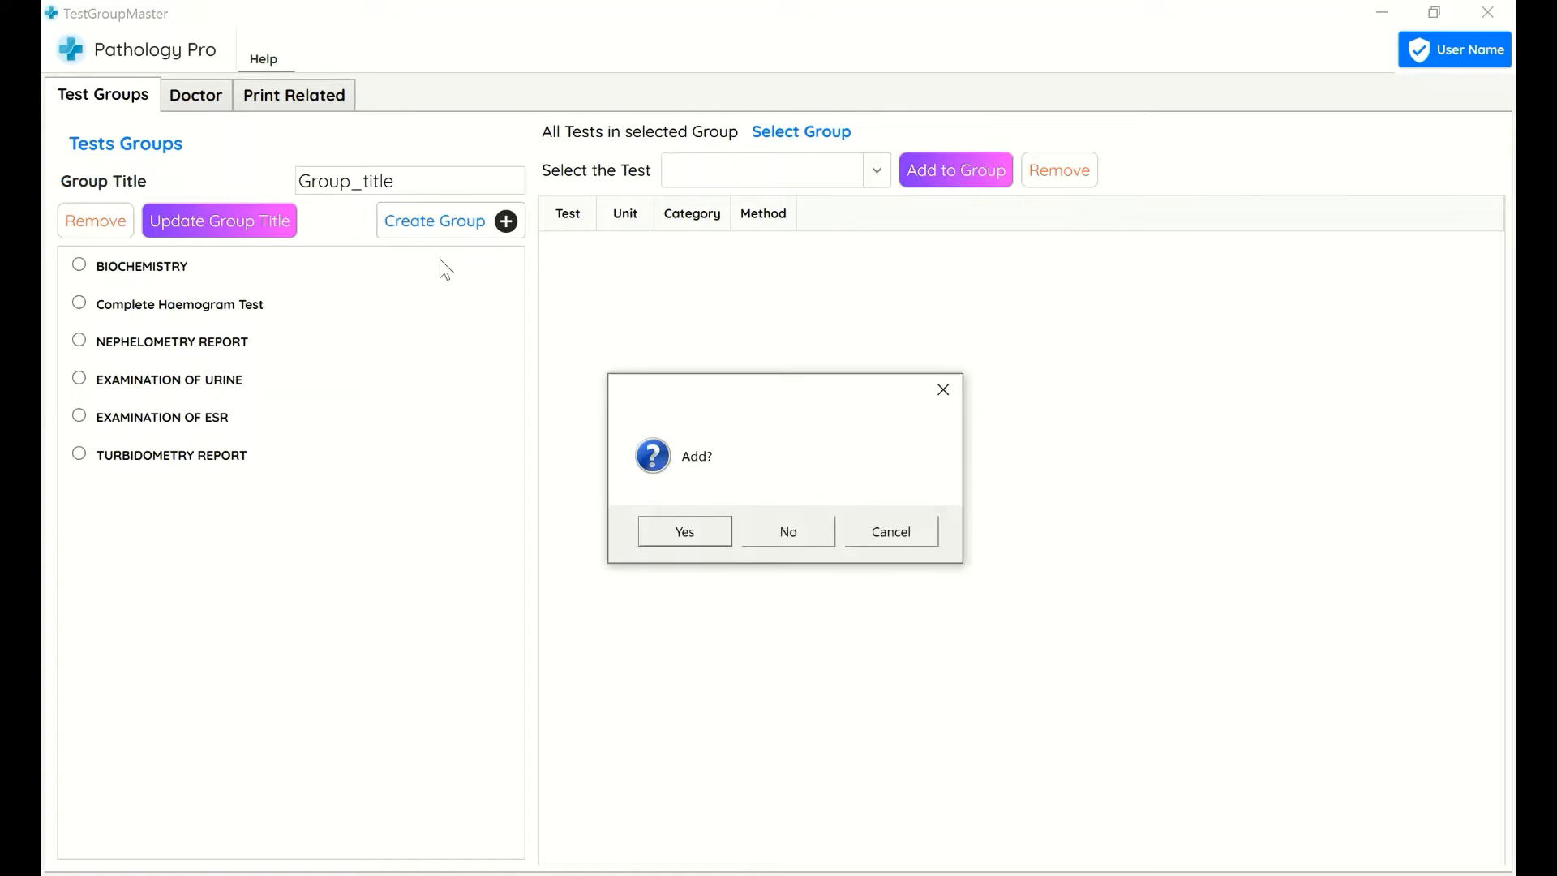
left_click(691, 542)
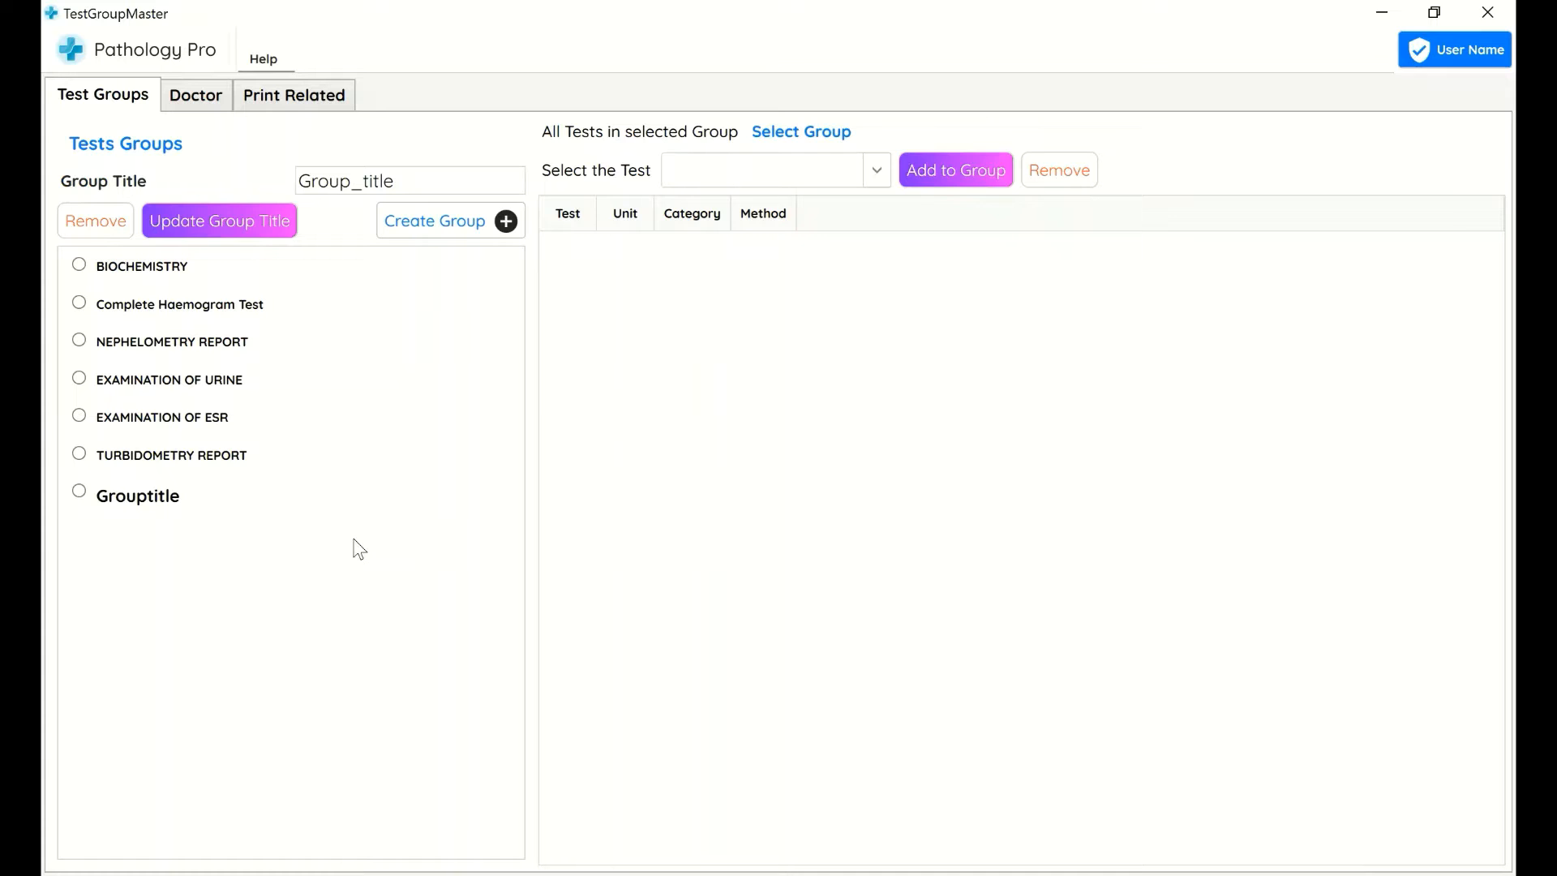
Select the new group and add the Albumin test to it
left_click(273, 498)
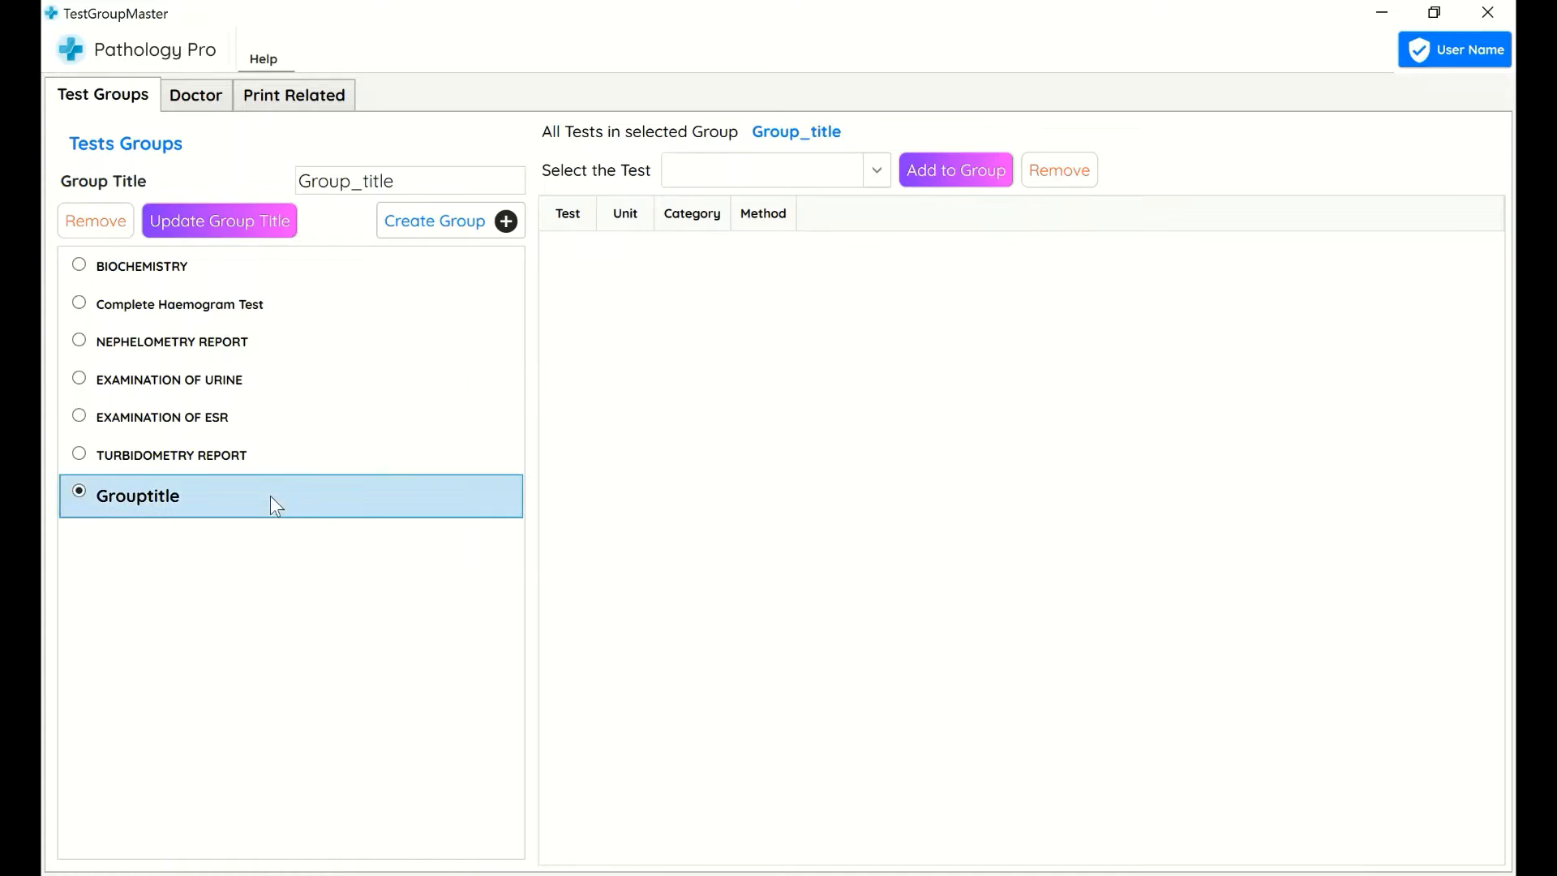
left_click(739, 178)
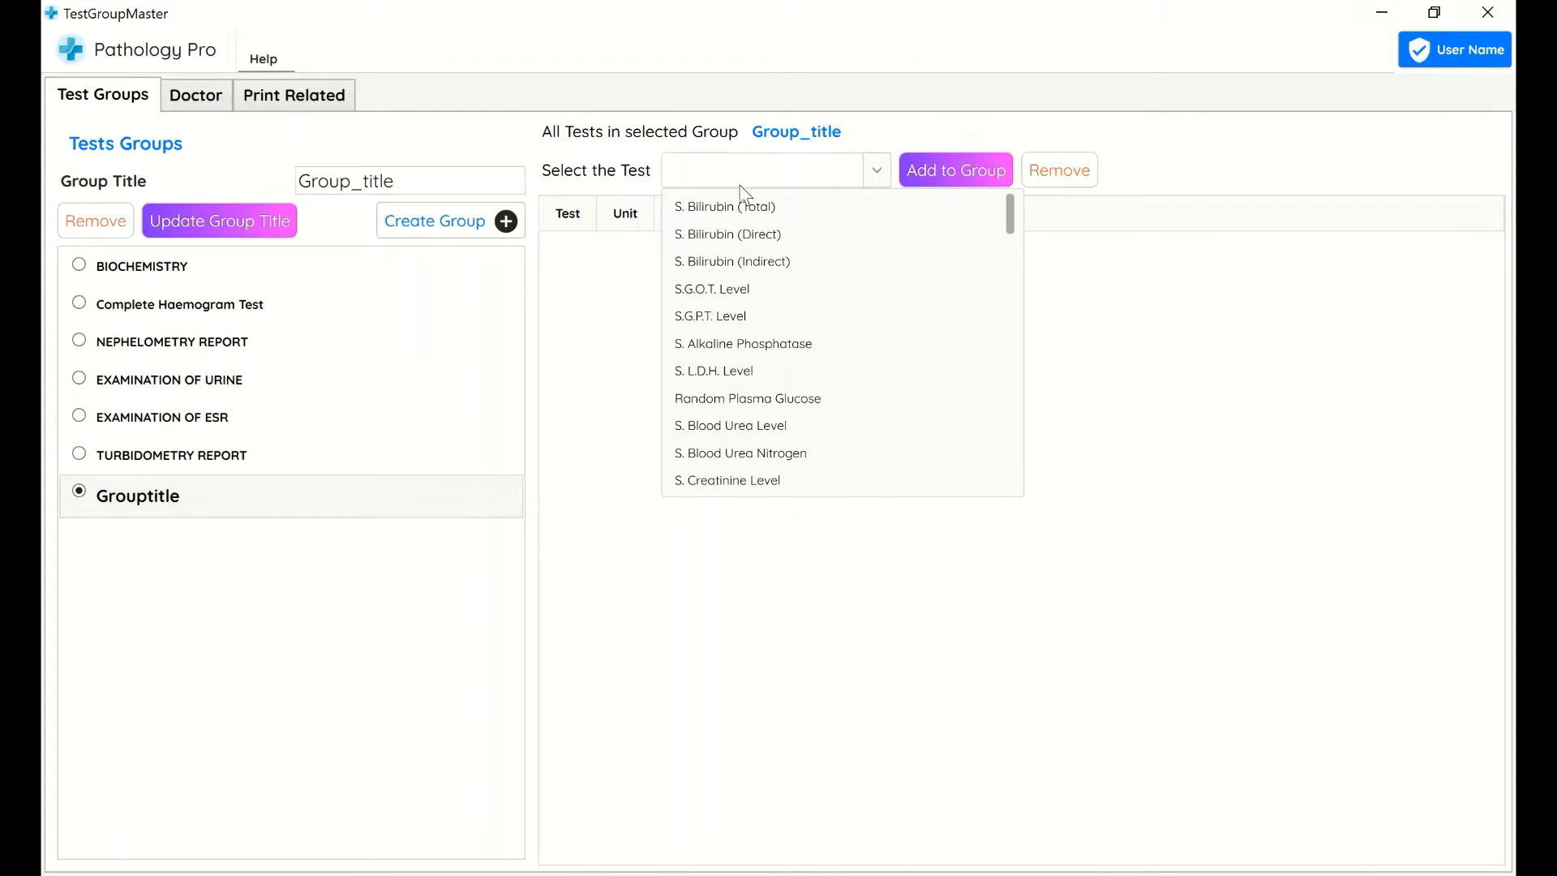
scroll(741, 195, "down", 10)
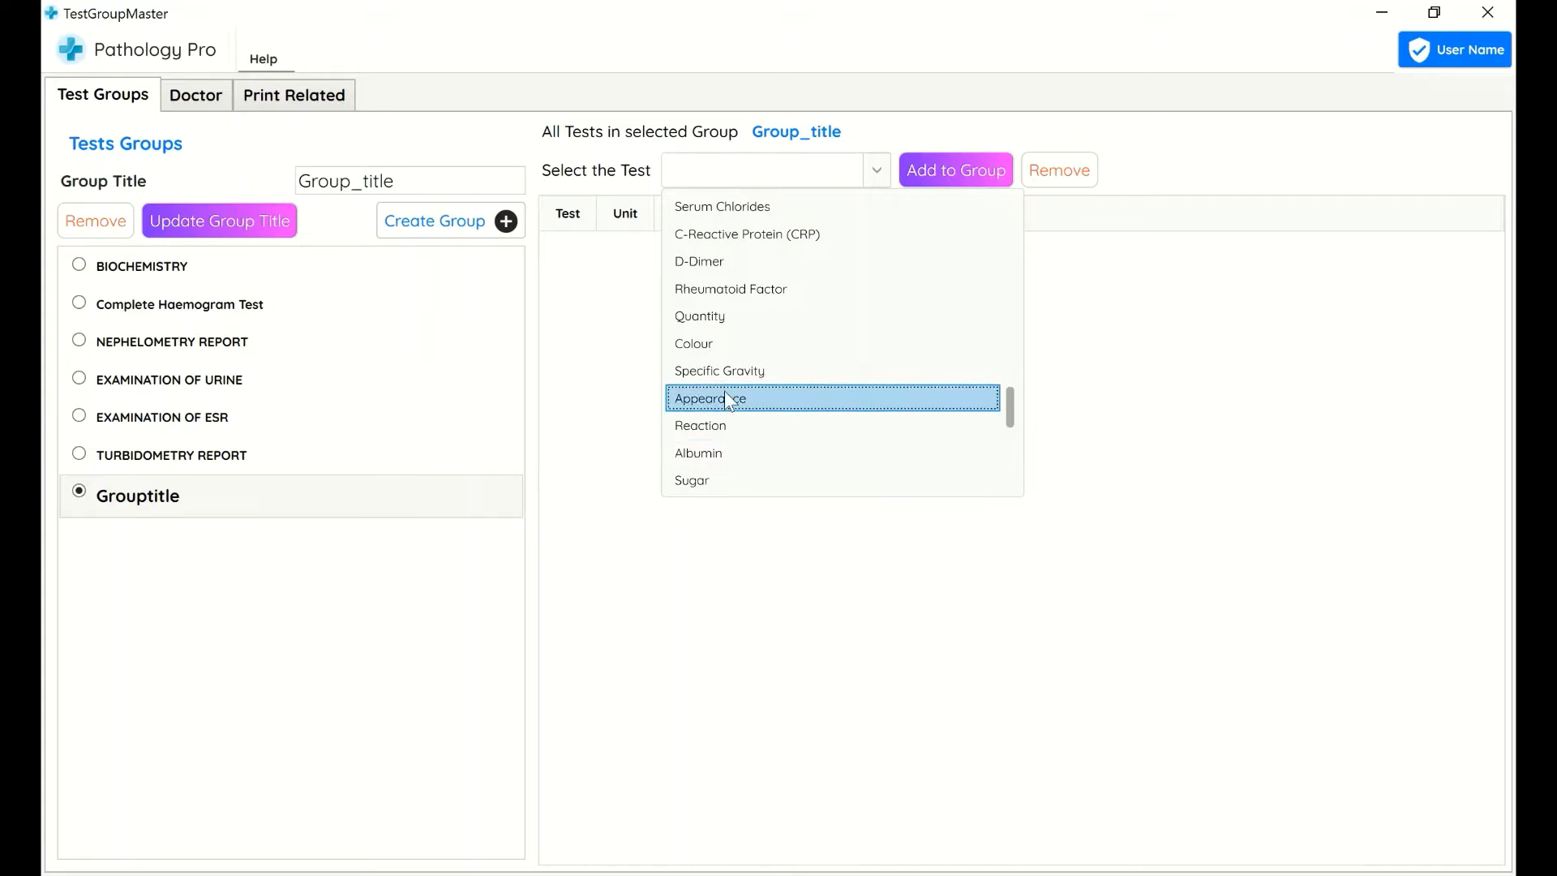
left_click(710, 452)
left_click(947, 170)
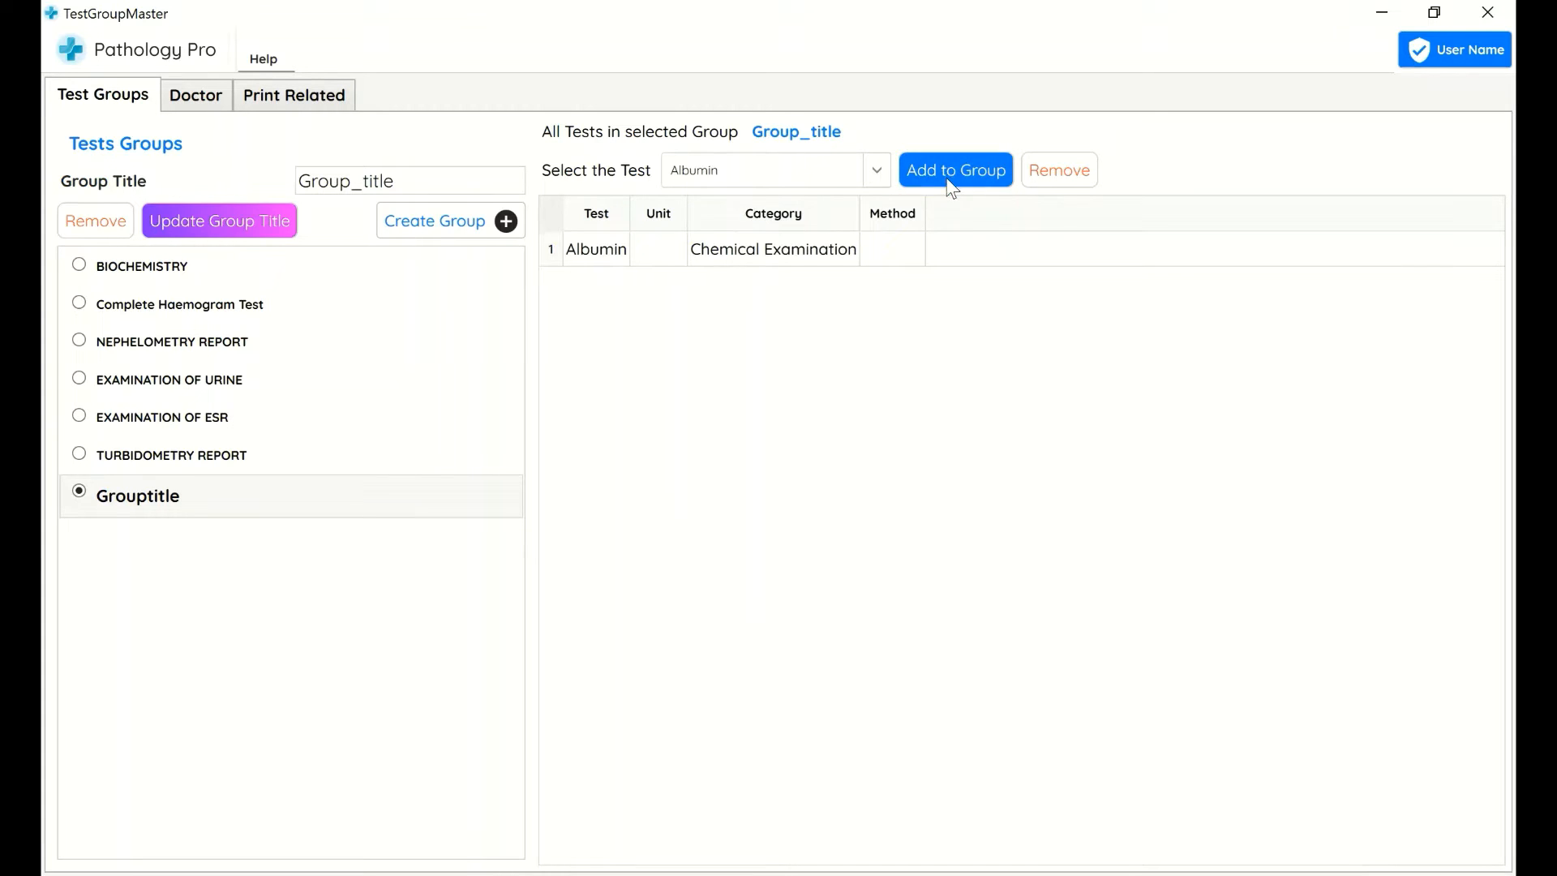
Add the Organism test to the selected group
left_click(757, 167)
scroll(758, 162, "up", 2)
scroll(755, 415, "down", 5)
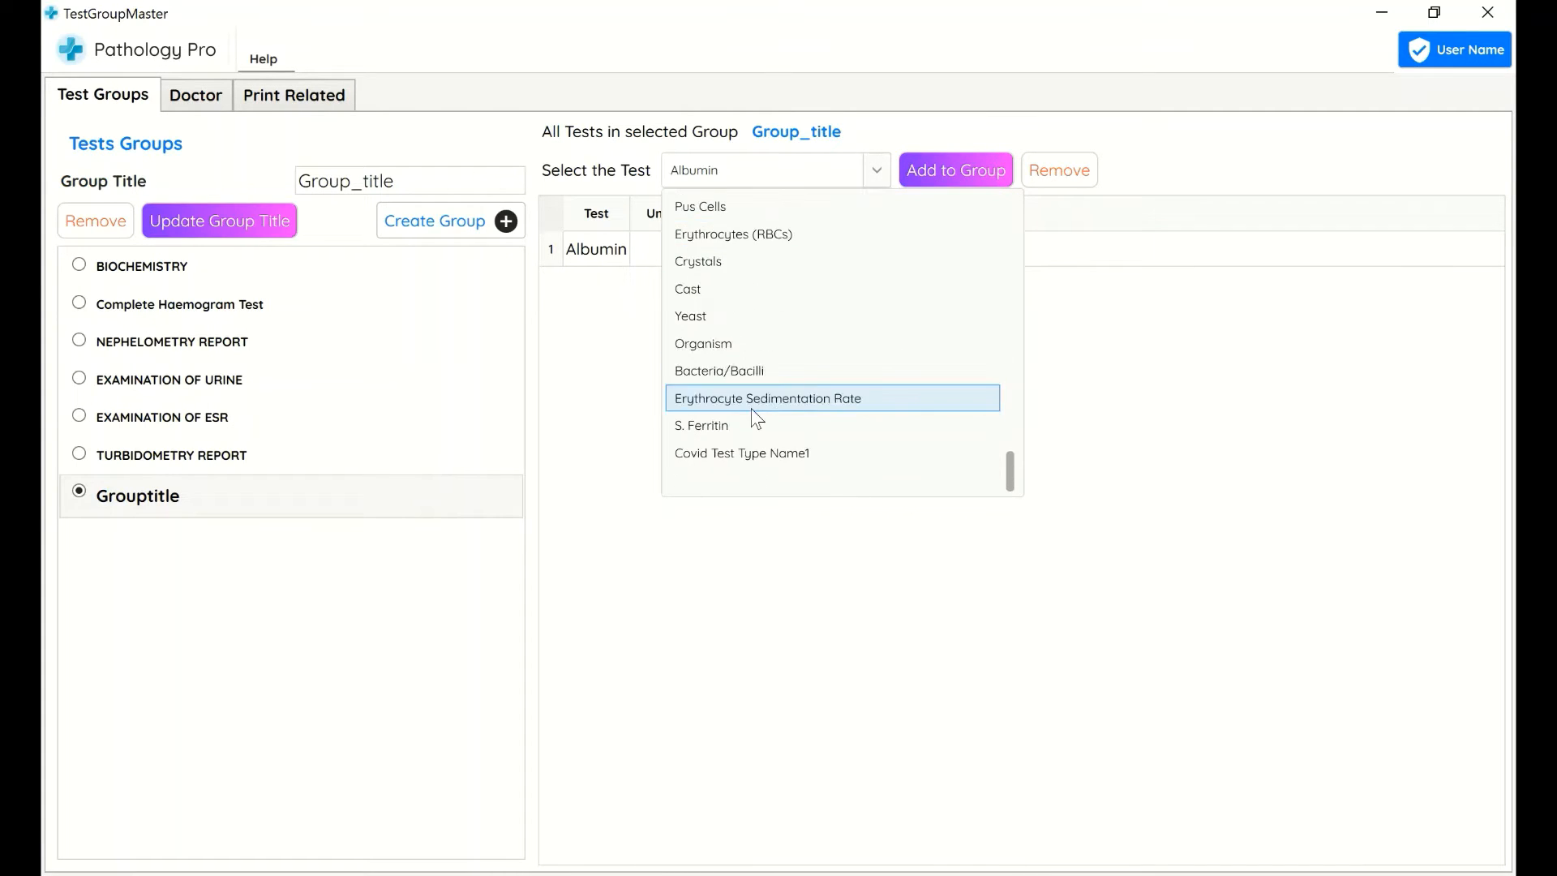
left_click(751, 349)
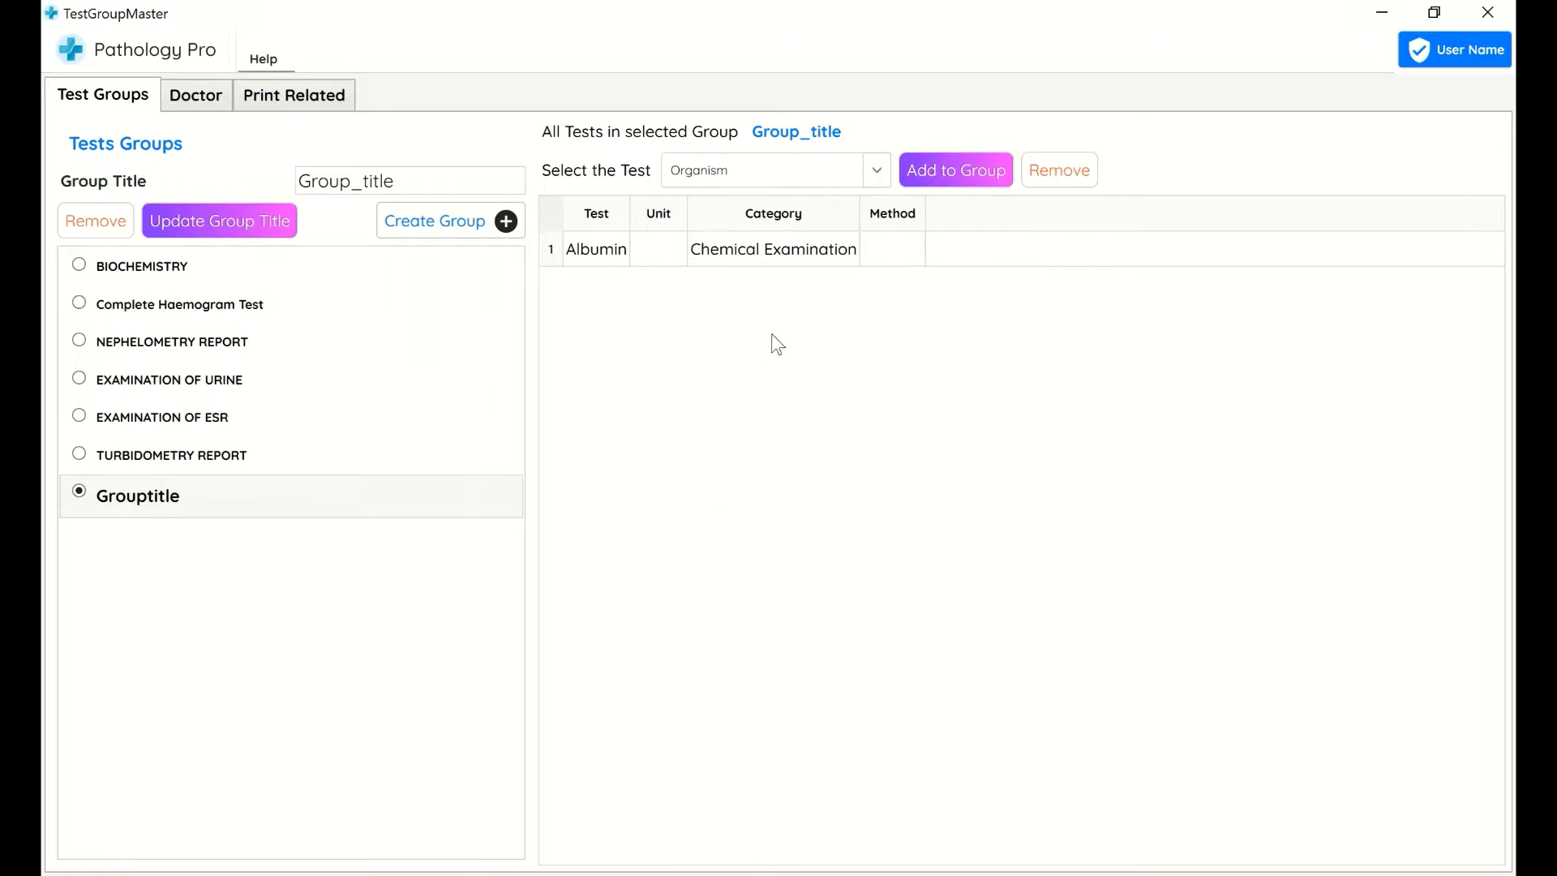
left_click(929, 171)
Add the Sugar test to the selected group
left_click(811, 179)
scroll(774, 406, "up", 4)
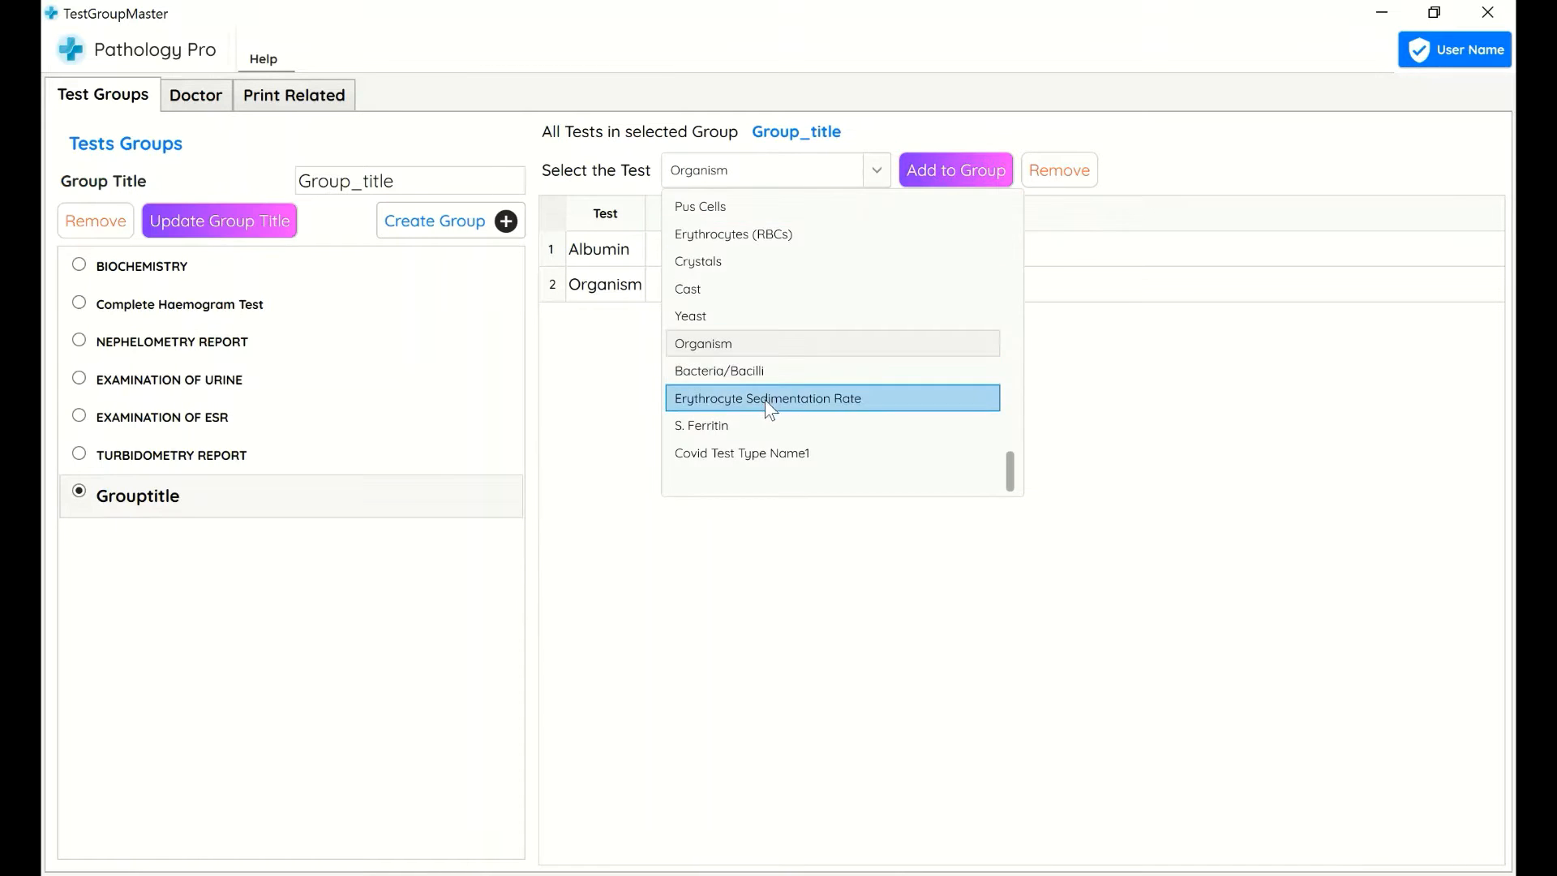
scroll(742, 313, "up", 1)
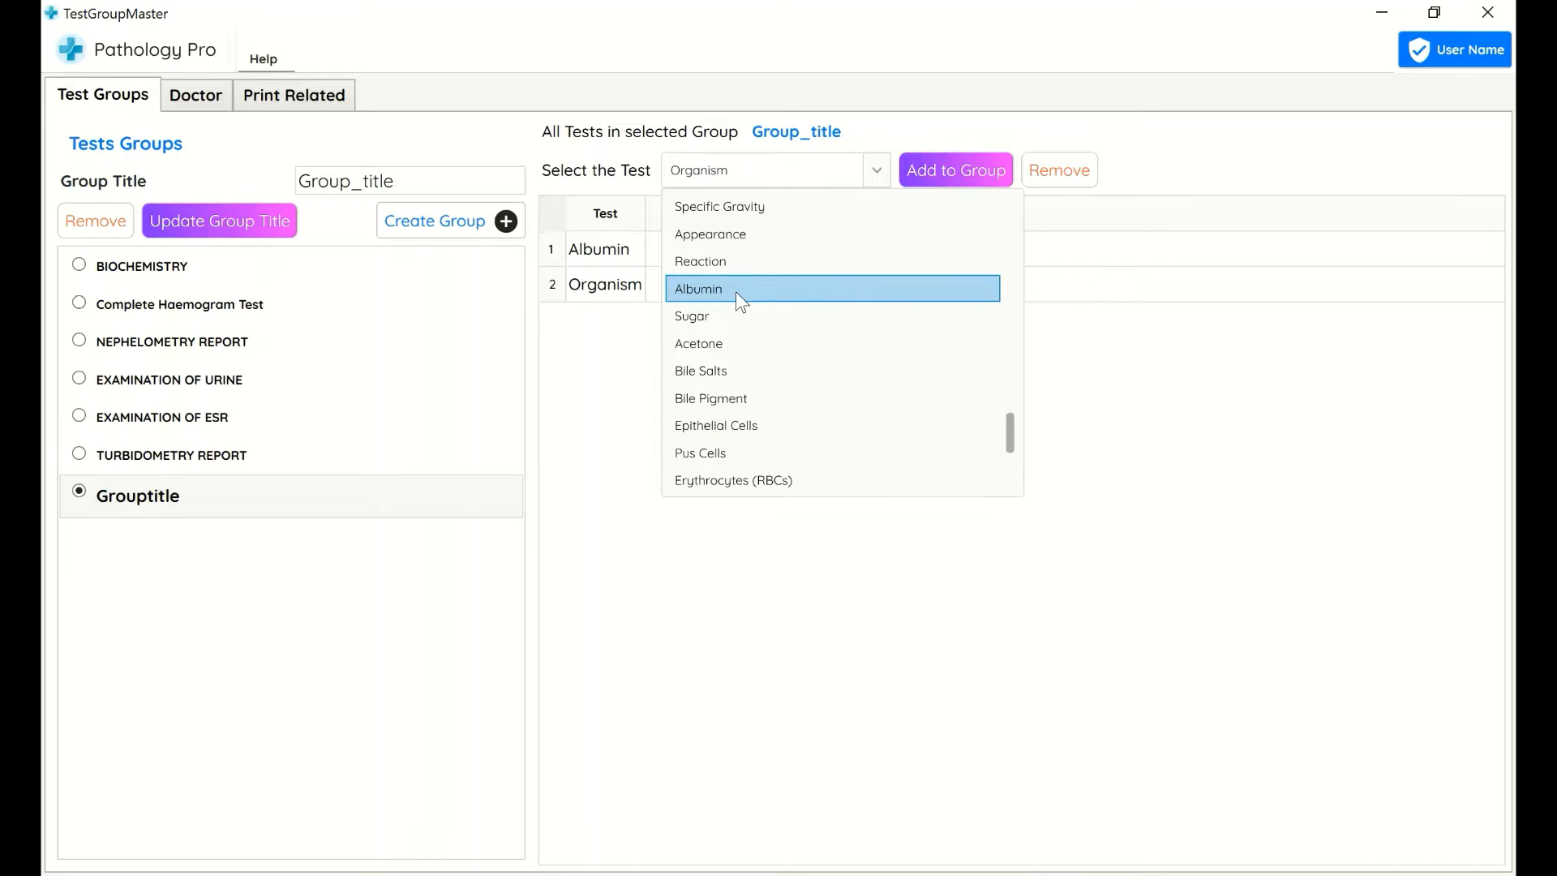
left_click(736, 290)
left_click(754, 172)
scroll(746, 243, "up", 5)
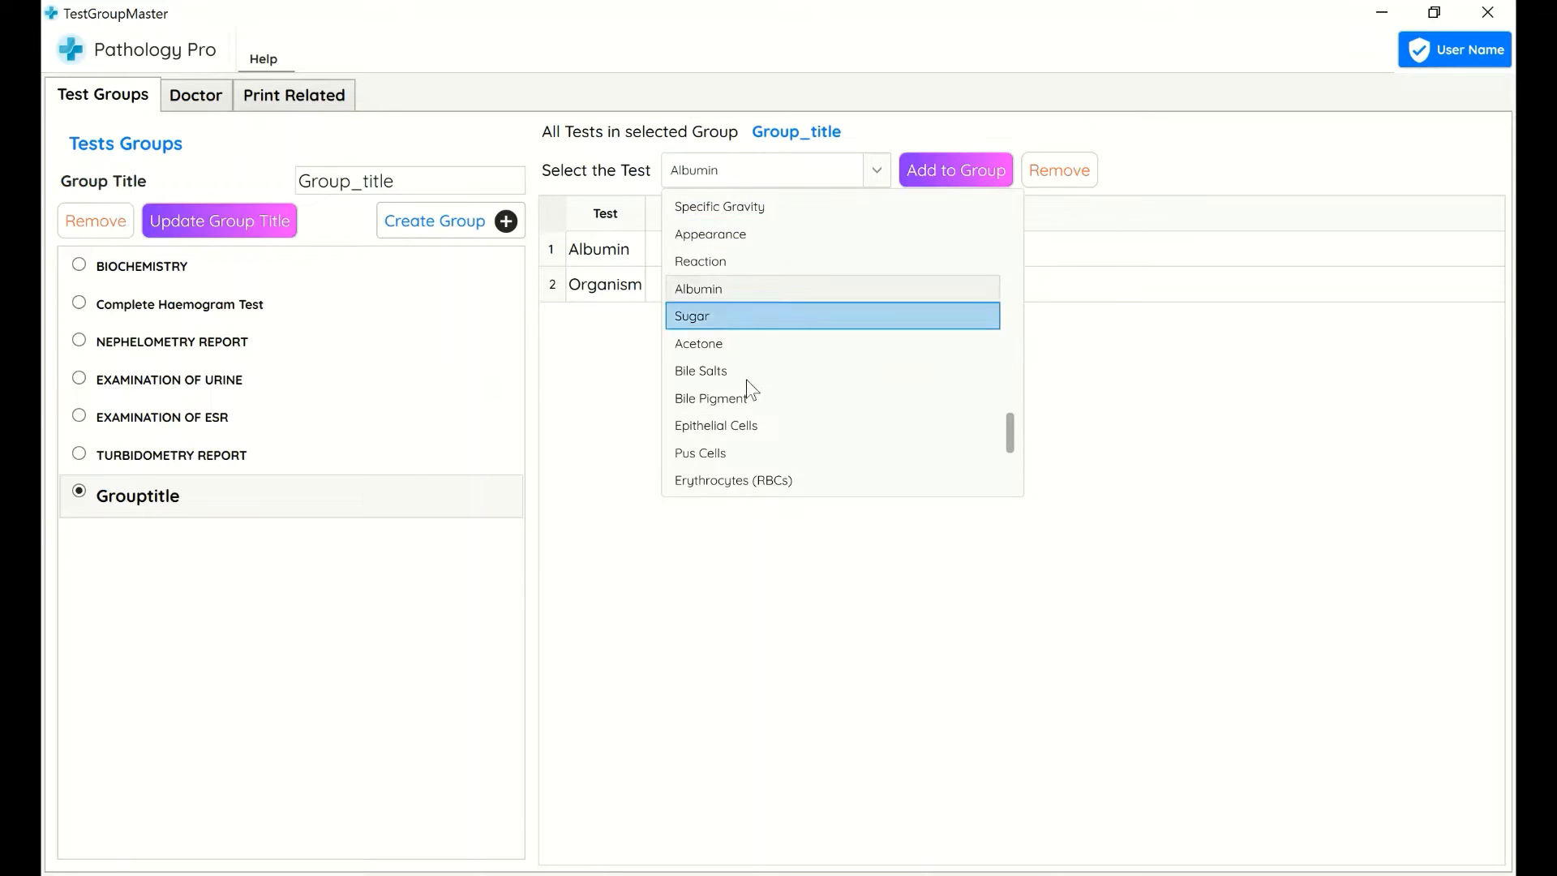
left_click(737, 316)
left_click(941, 177)
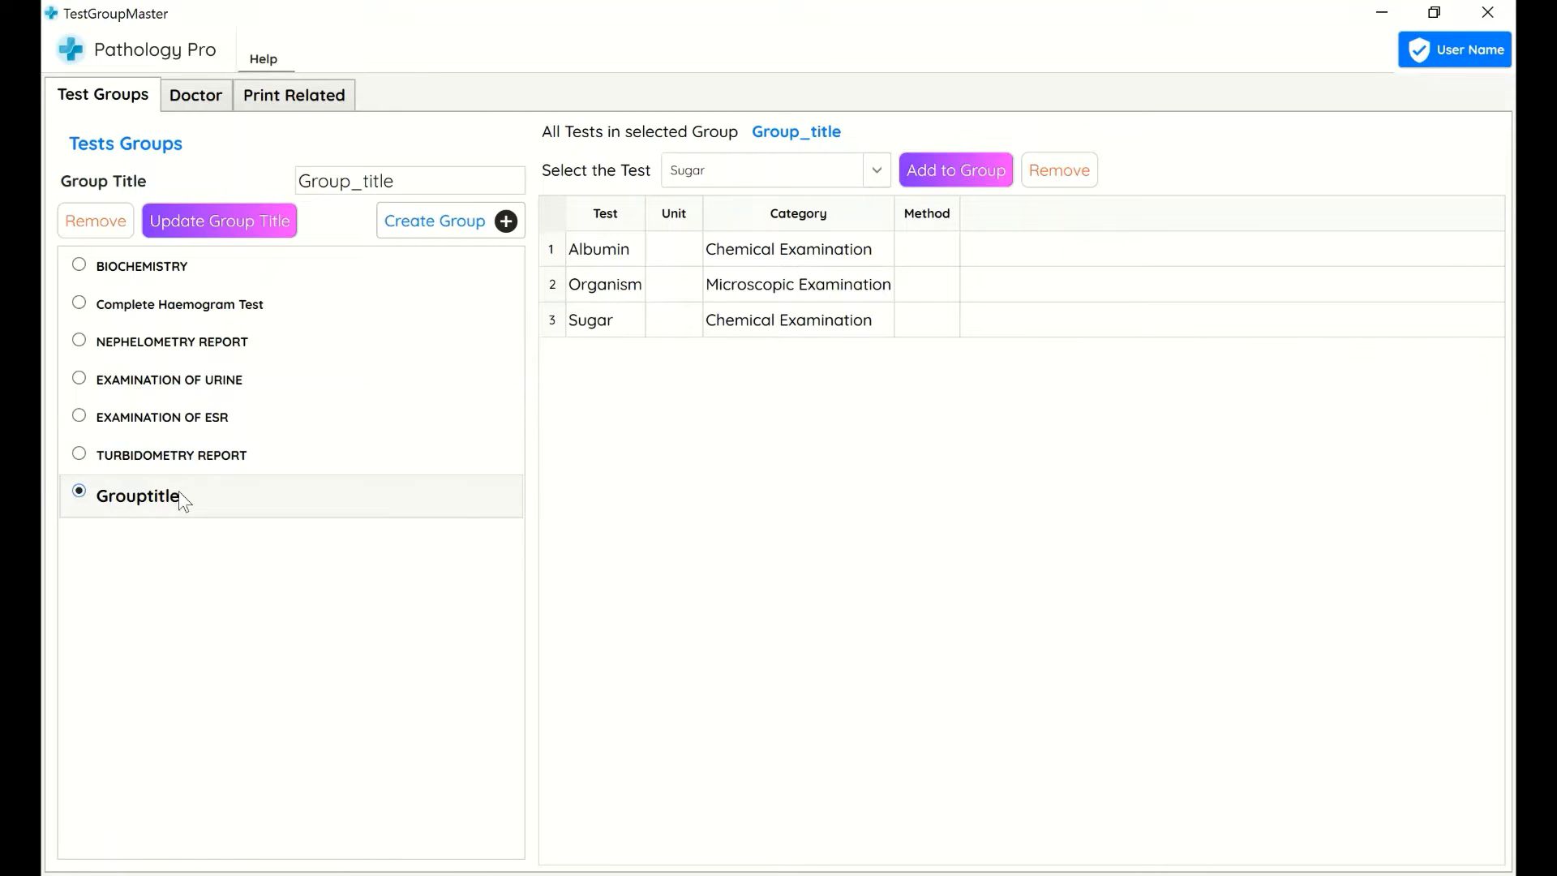
Start a new report for the existing Patient Name account, confirming the account
left_click(1490, 11)
left_click(340, 269)
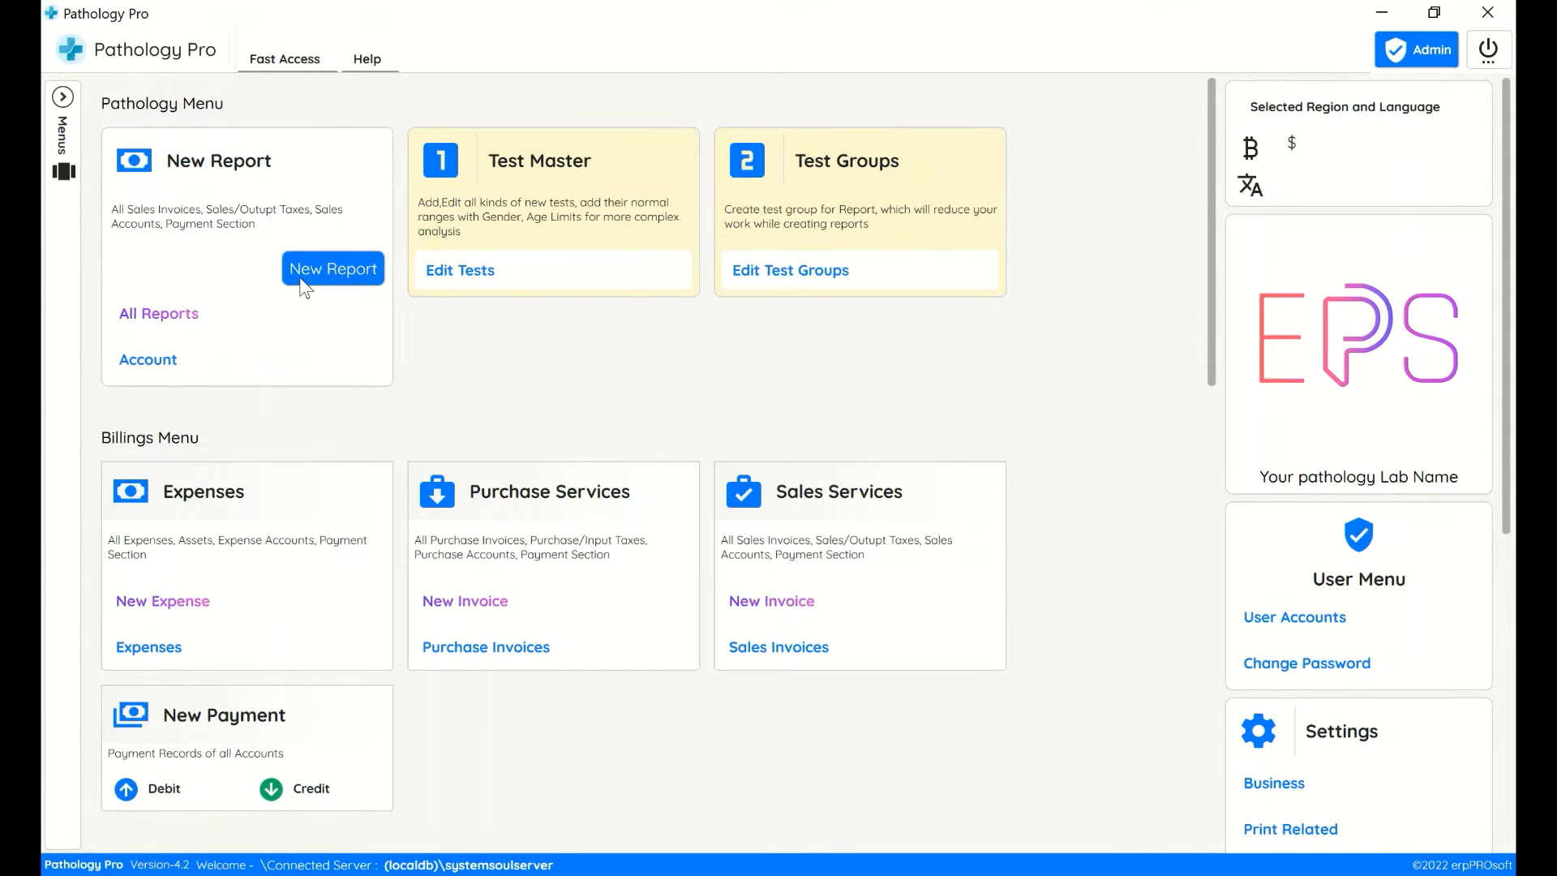
left_click(587, 415)
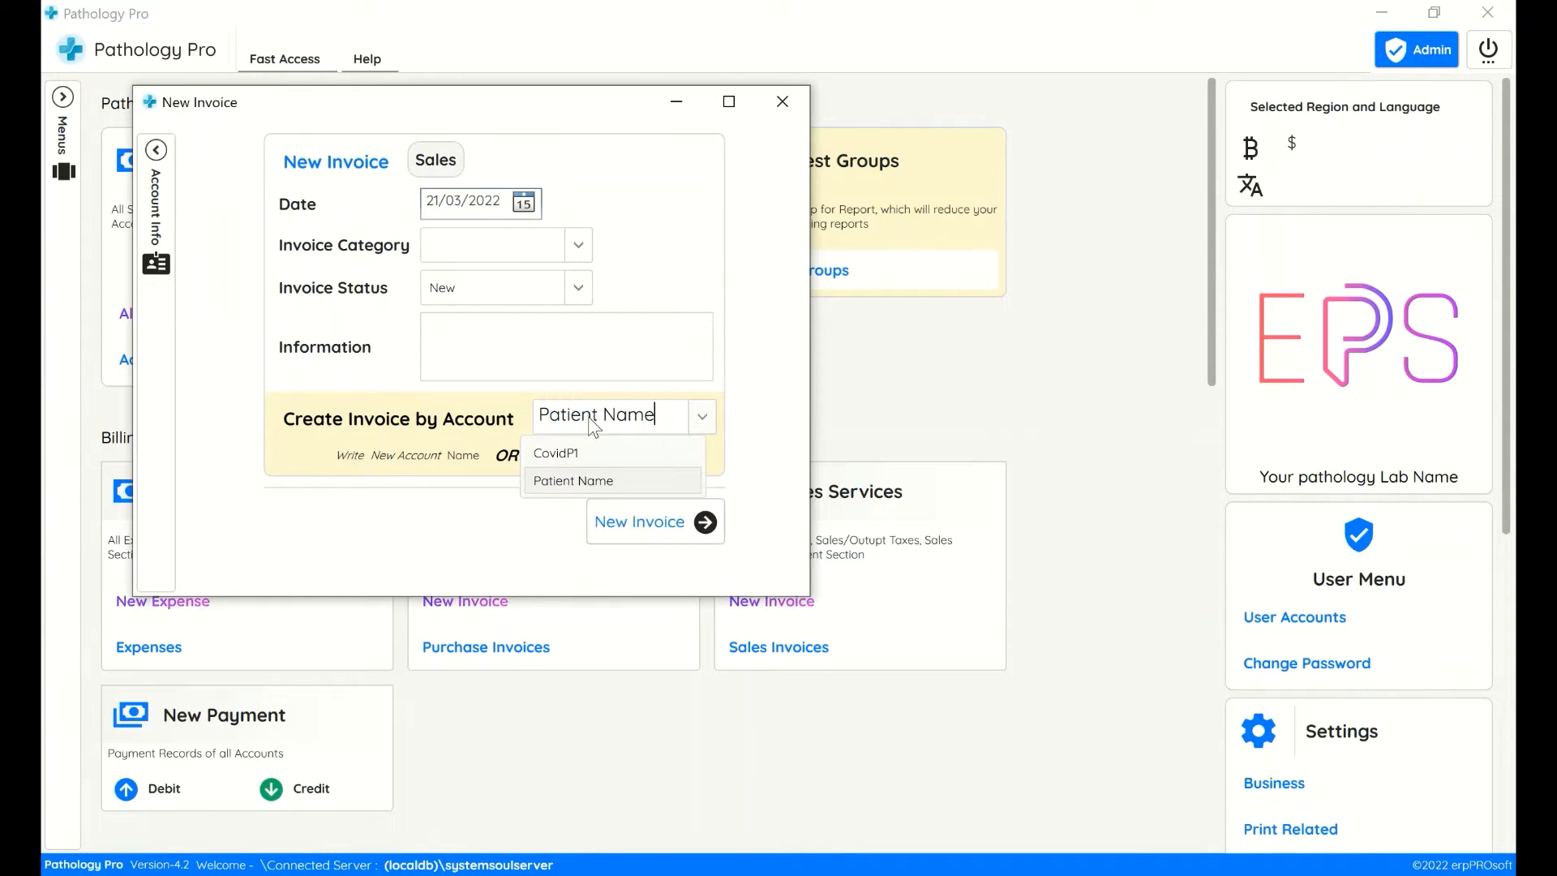
left_click(614, 480)
left_click(650, 527)
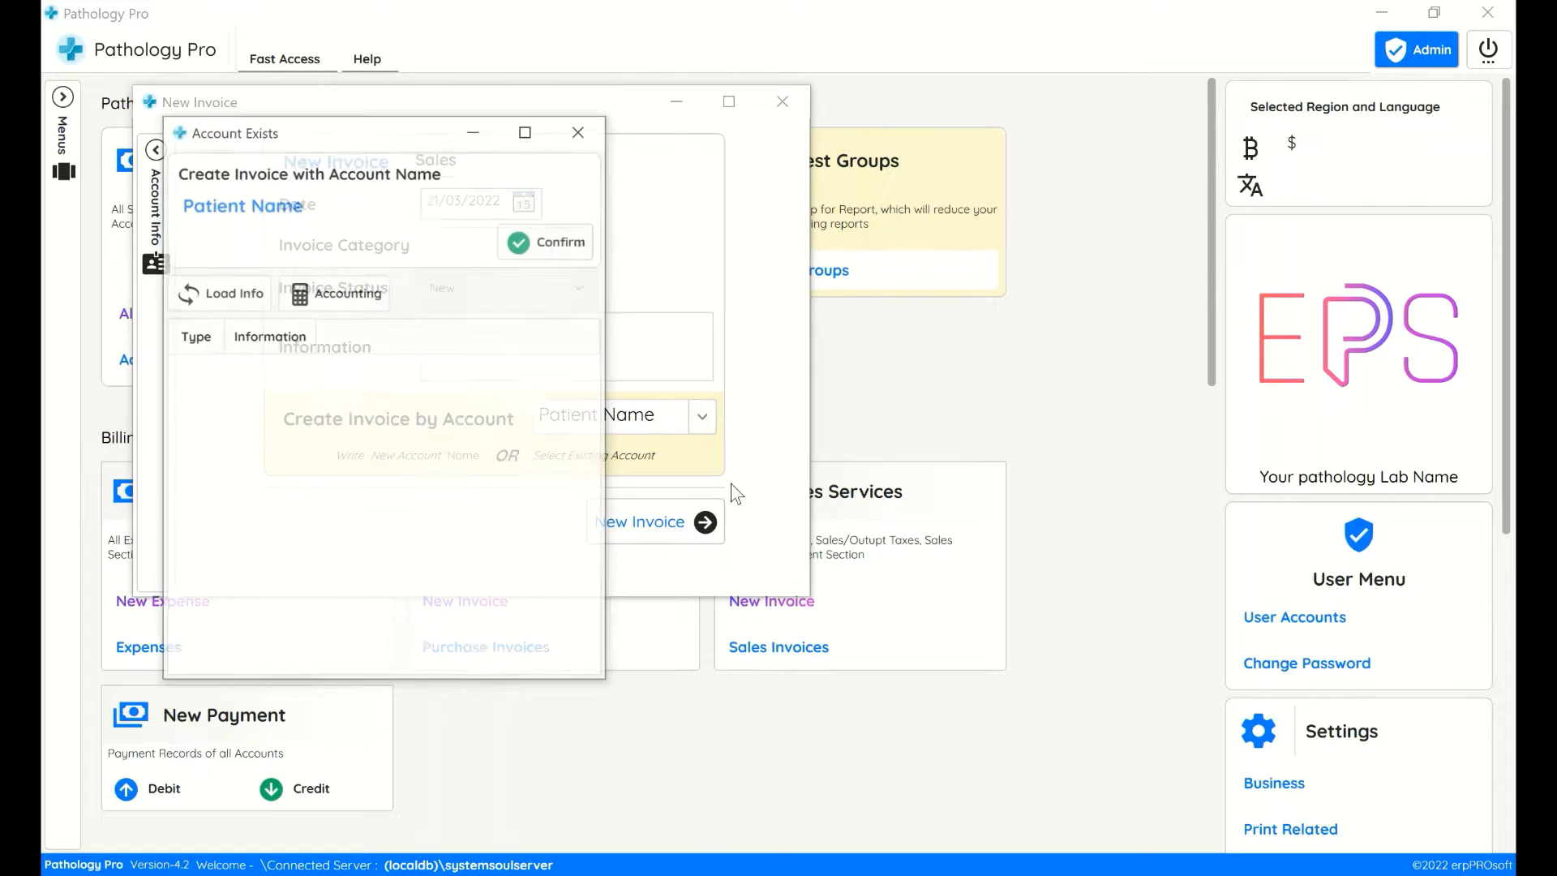
left_click(528, 261)
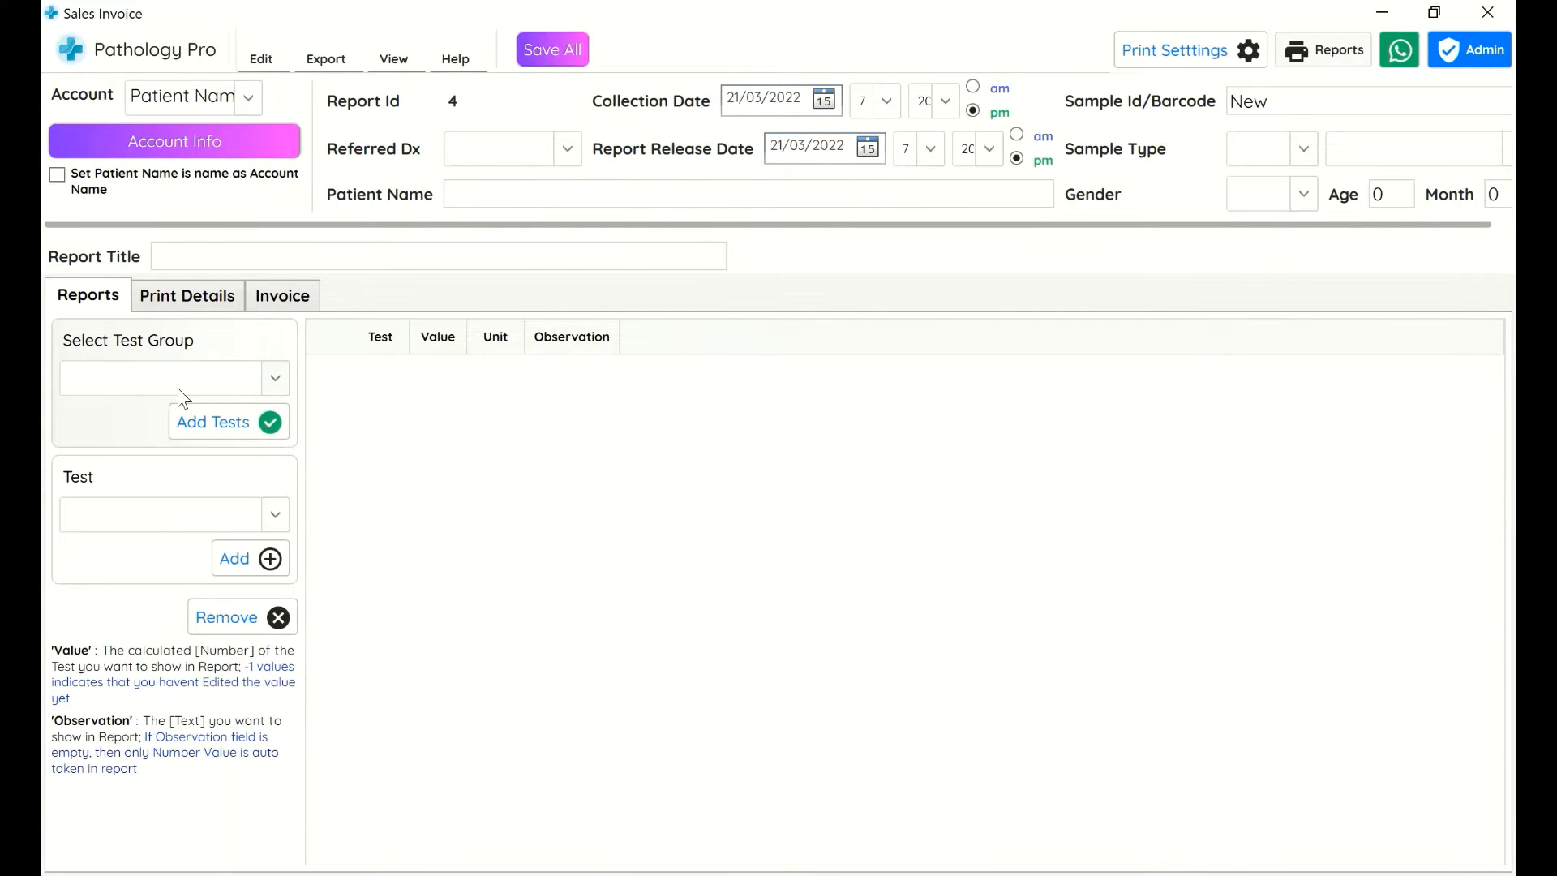
Load the tests of the Group_title test group into the report
left_click(177, 388)
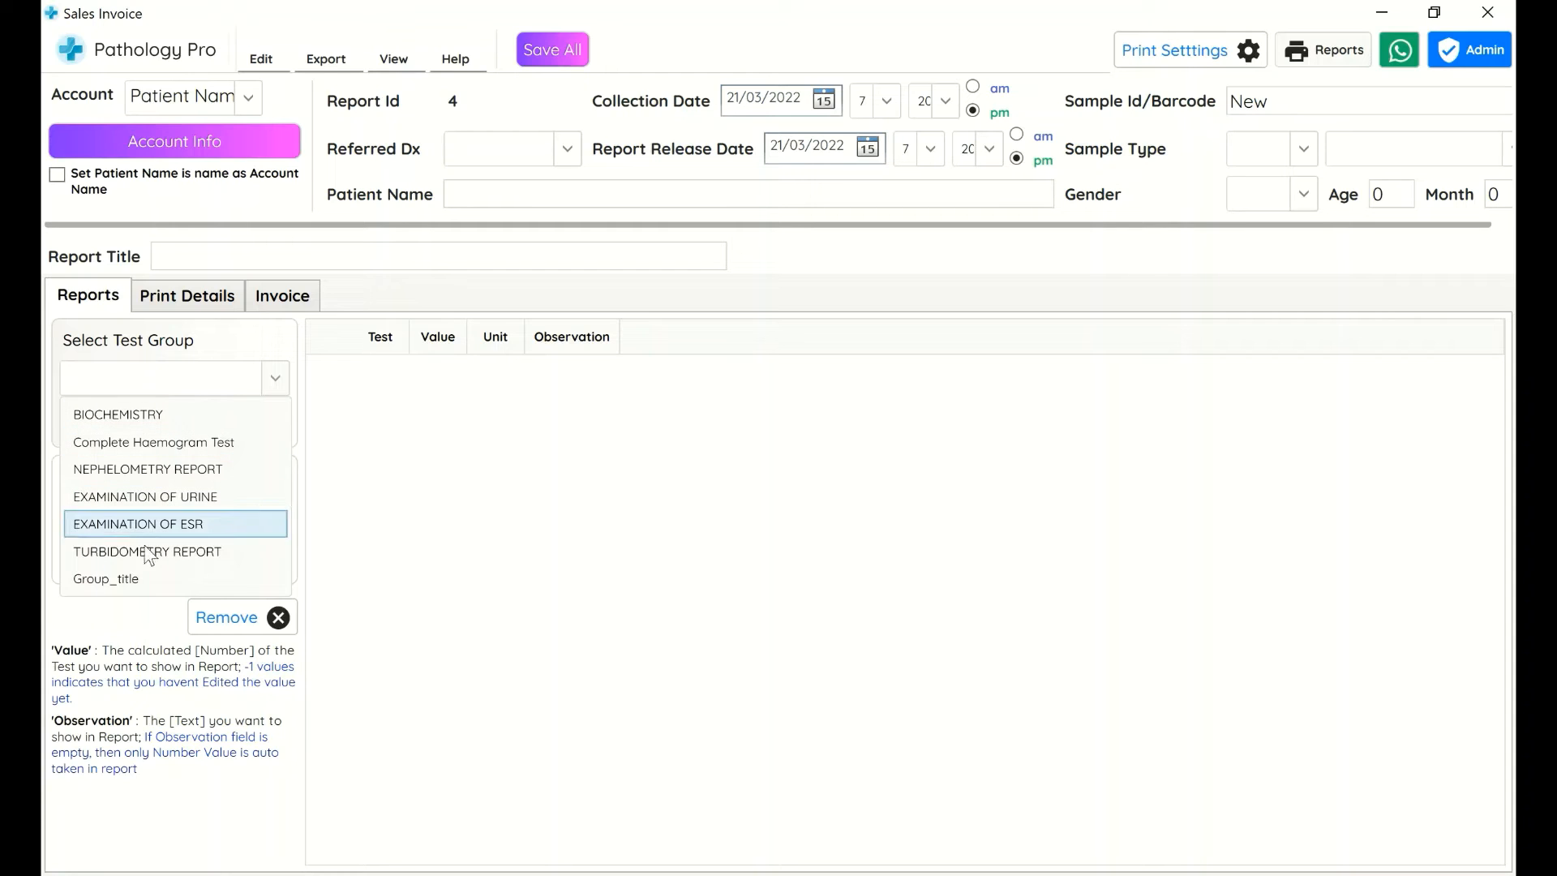
left_click(123, 581)
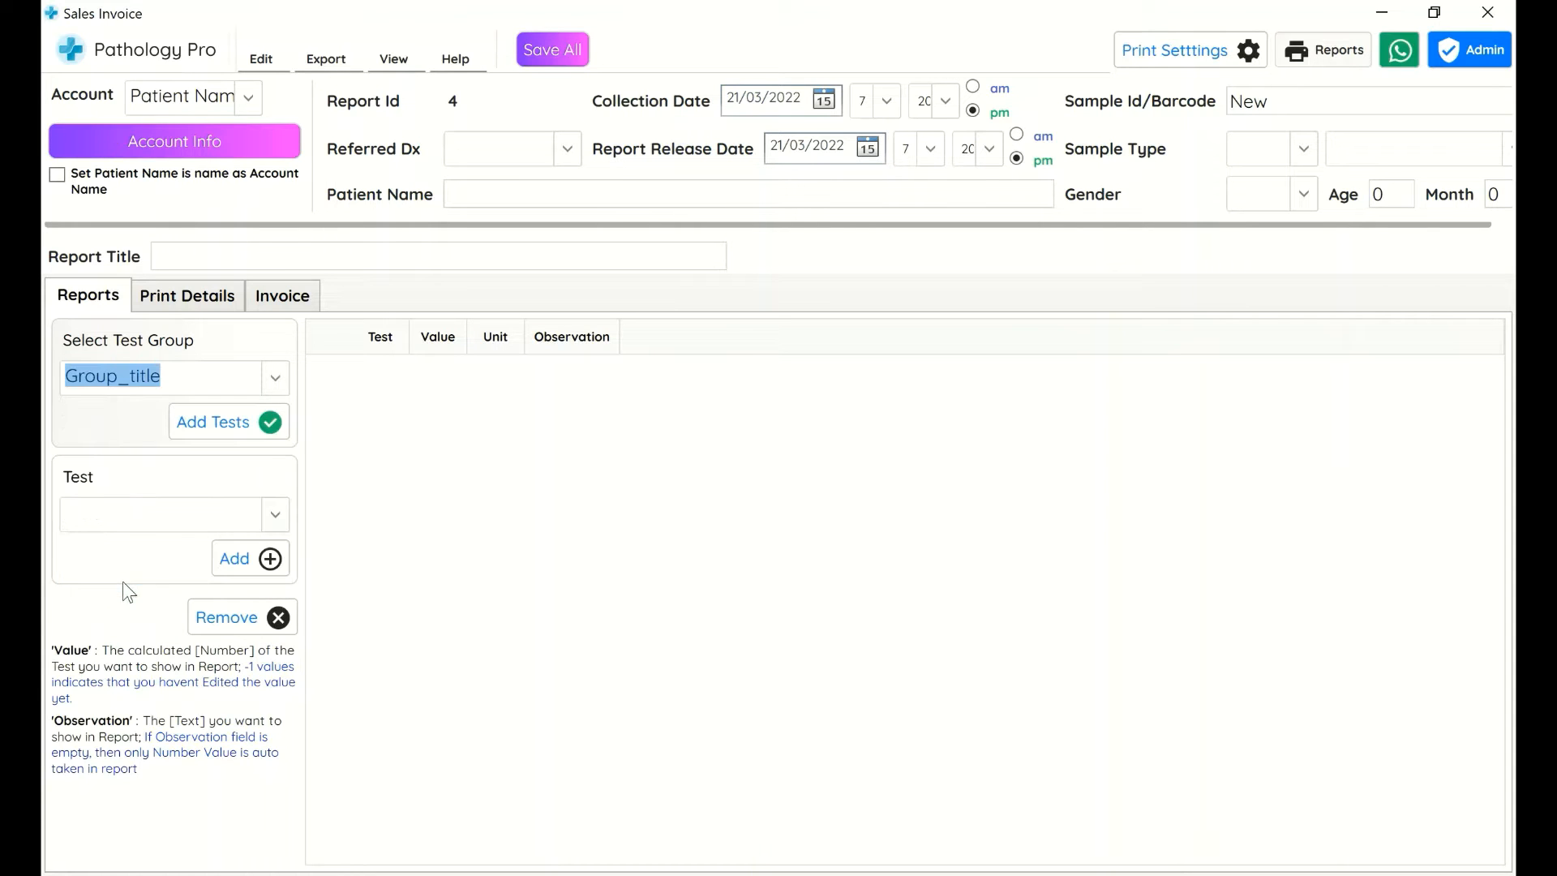
left_click(247, 432)
left_click(696, 539)
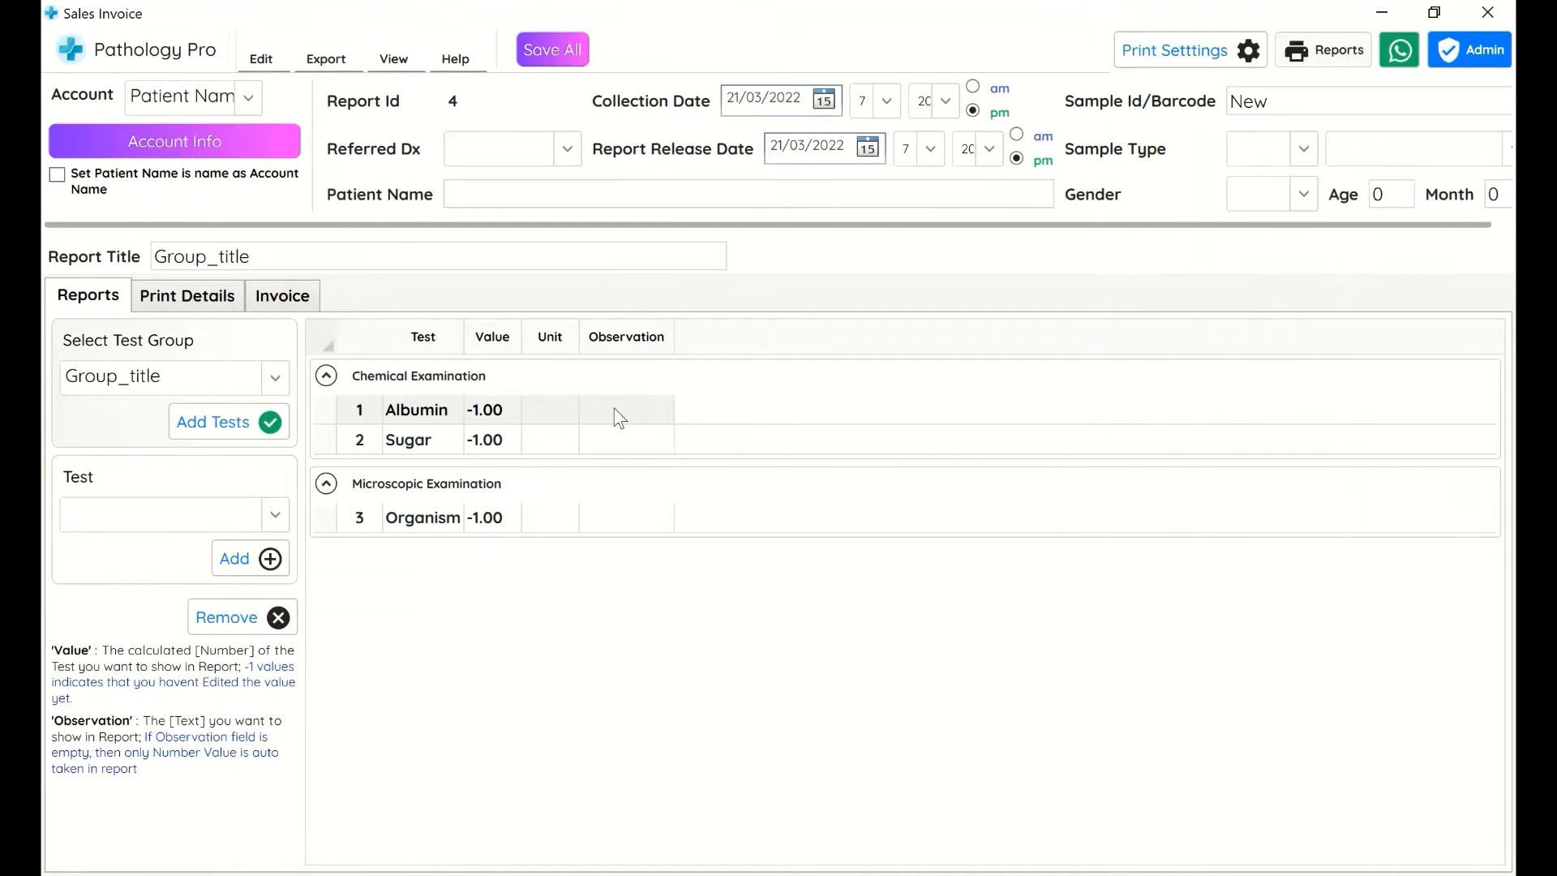
Enter the observation aakjhdfkajhsdflkasdhflkasjdhfd for the Organism test
left_click(488, 413)
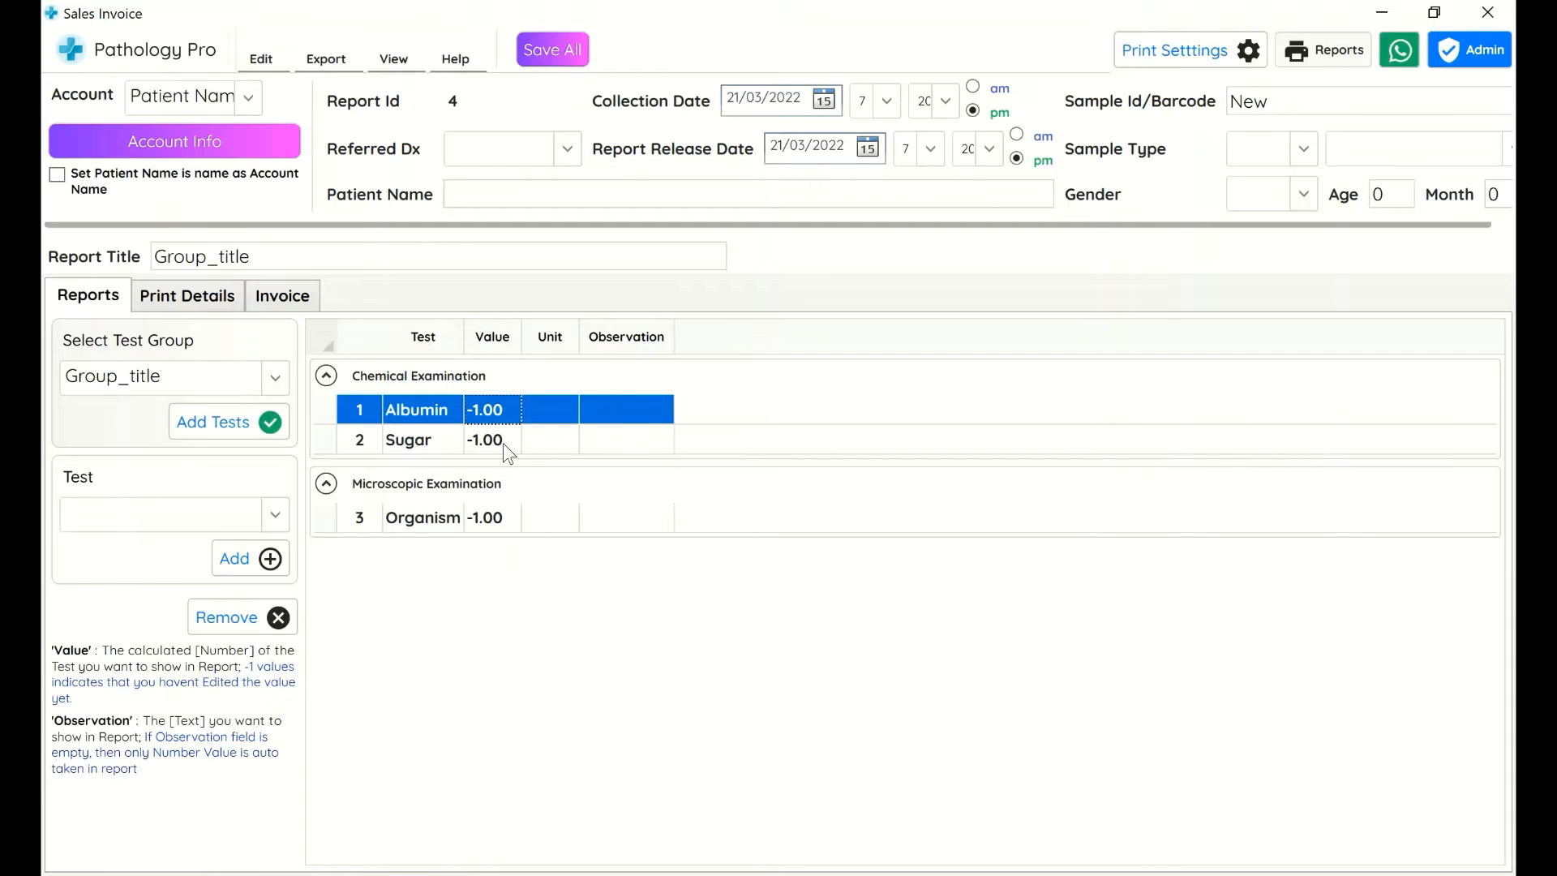
left_click(488, 519)
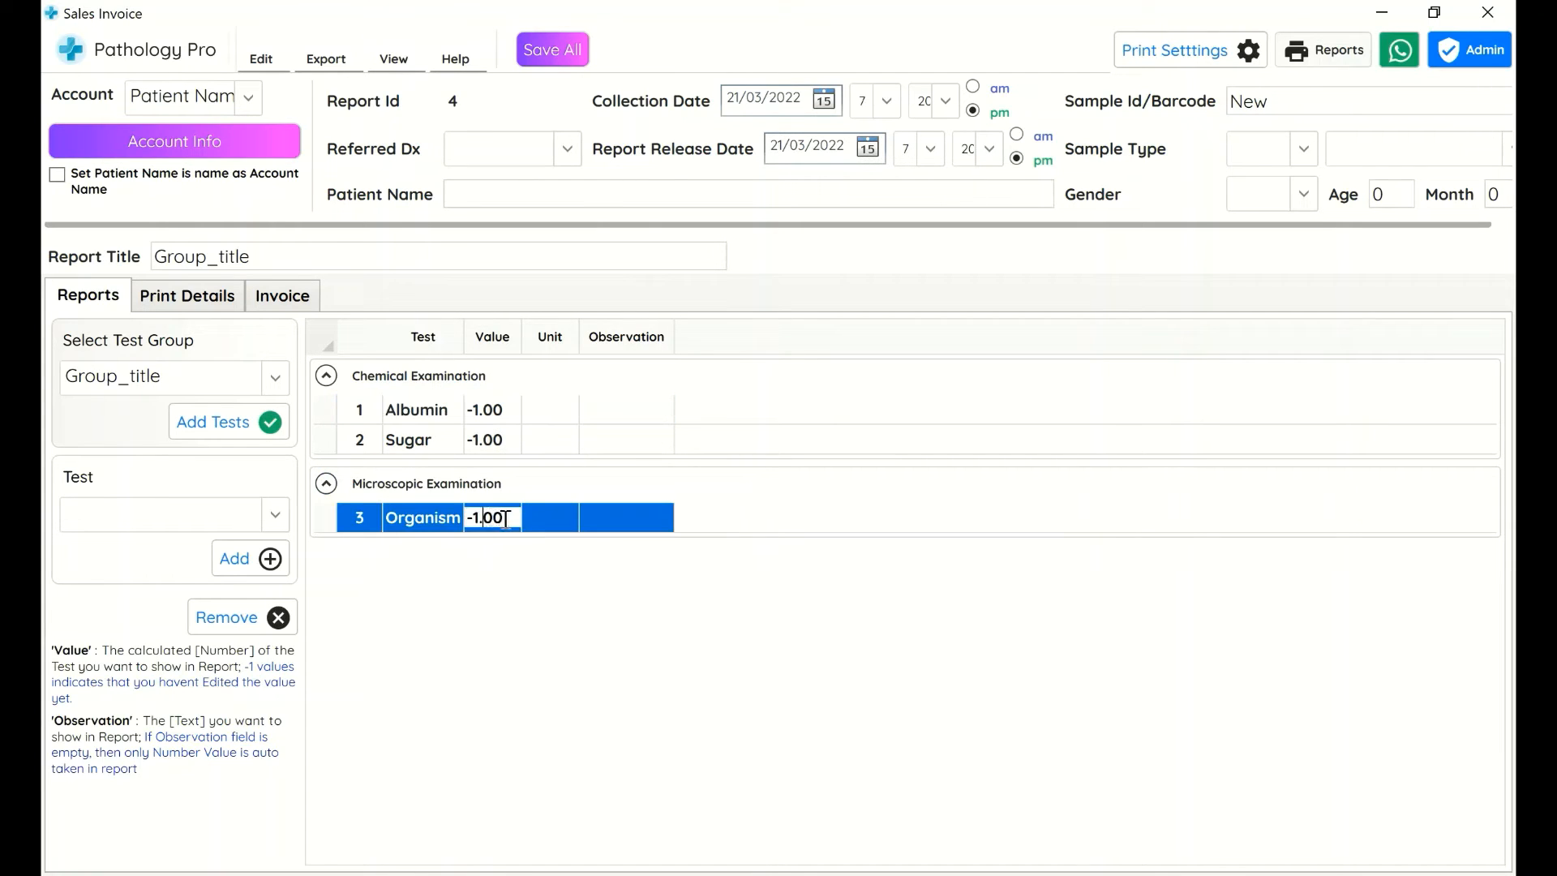
left_click(603, 527)
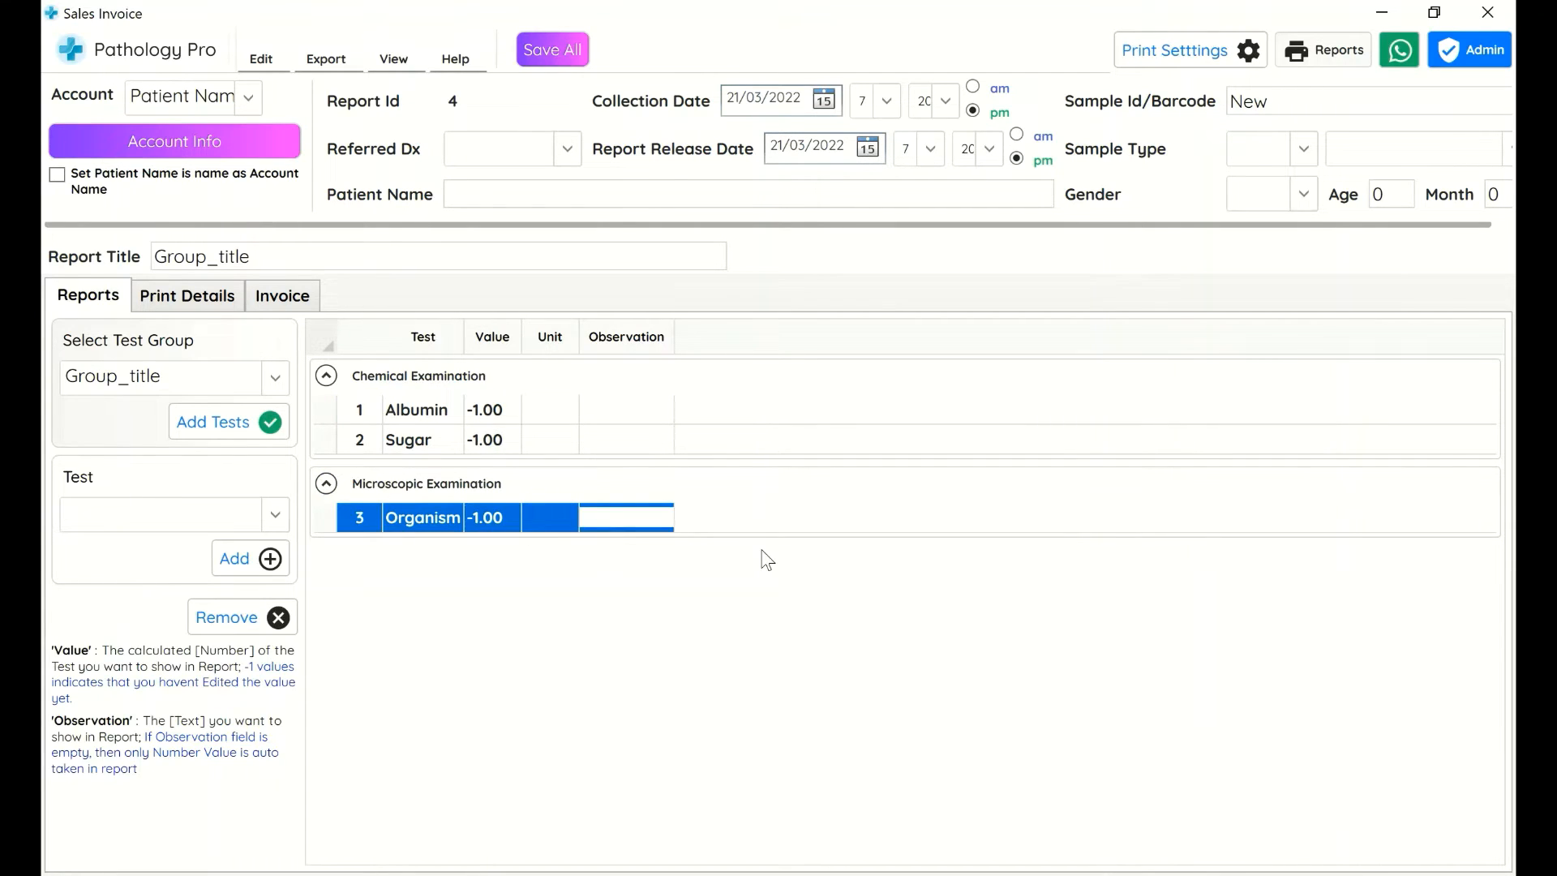
type("aakjhdfkajhsdflkasdhflkasjdhfd")
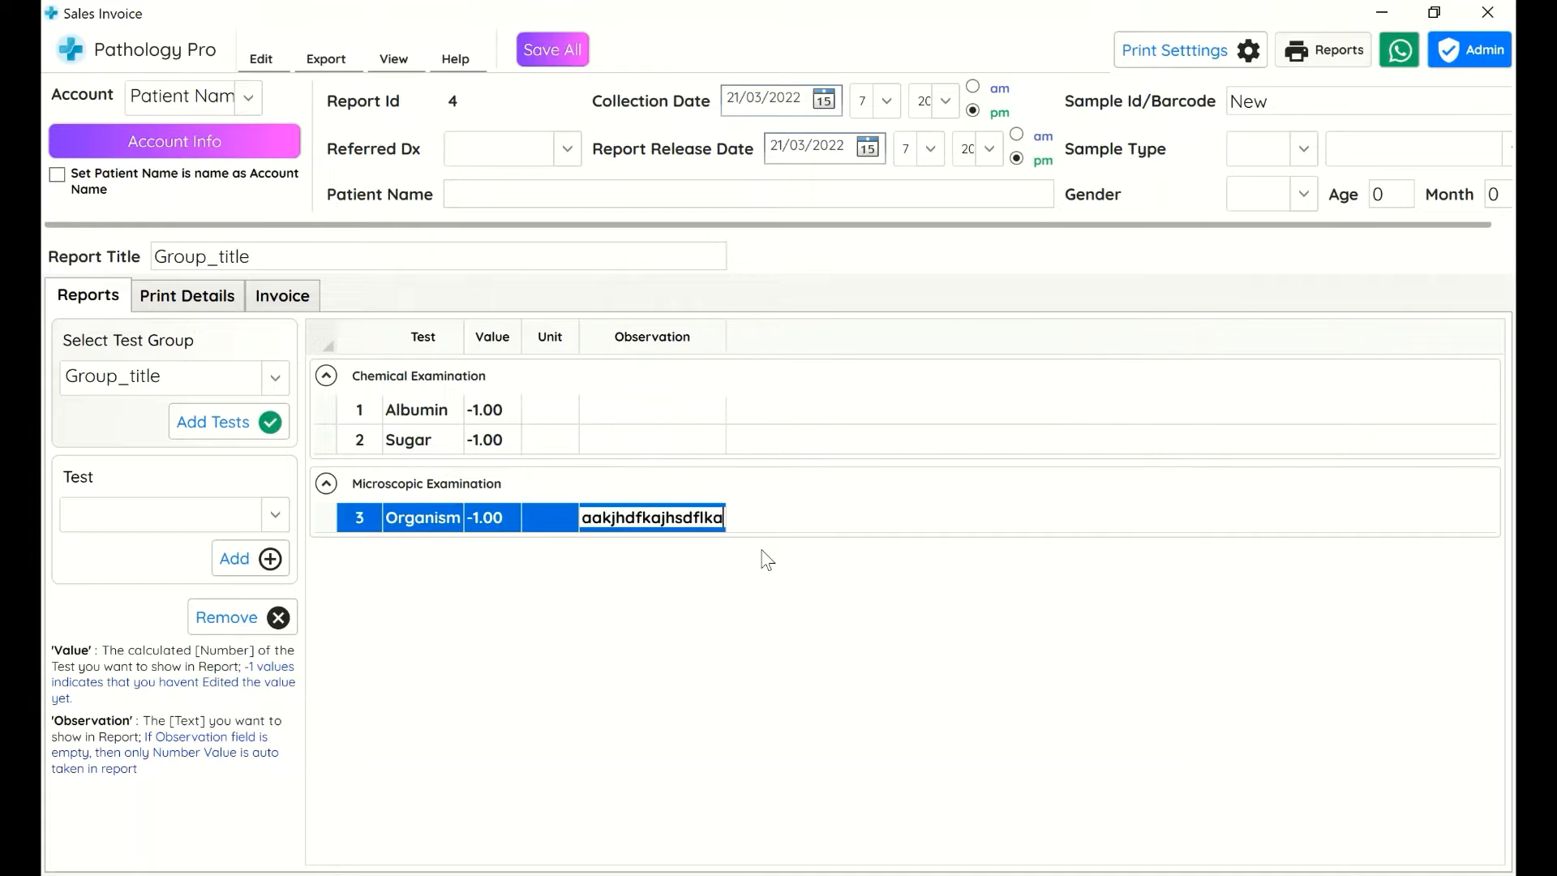
key("Return")
Enter observations asdfasdfasd for Albumin and asdfasdfasdfasd for Sugar
left_click(714, 408)
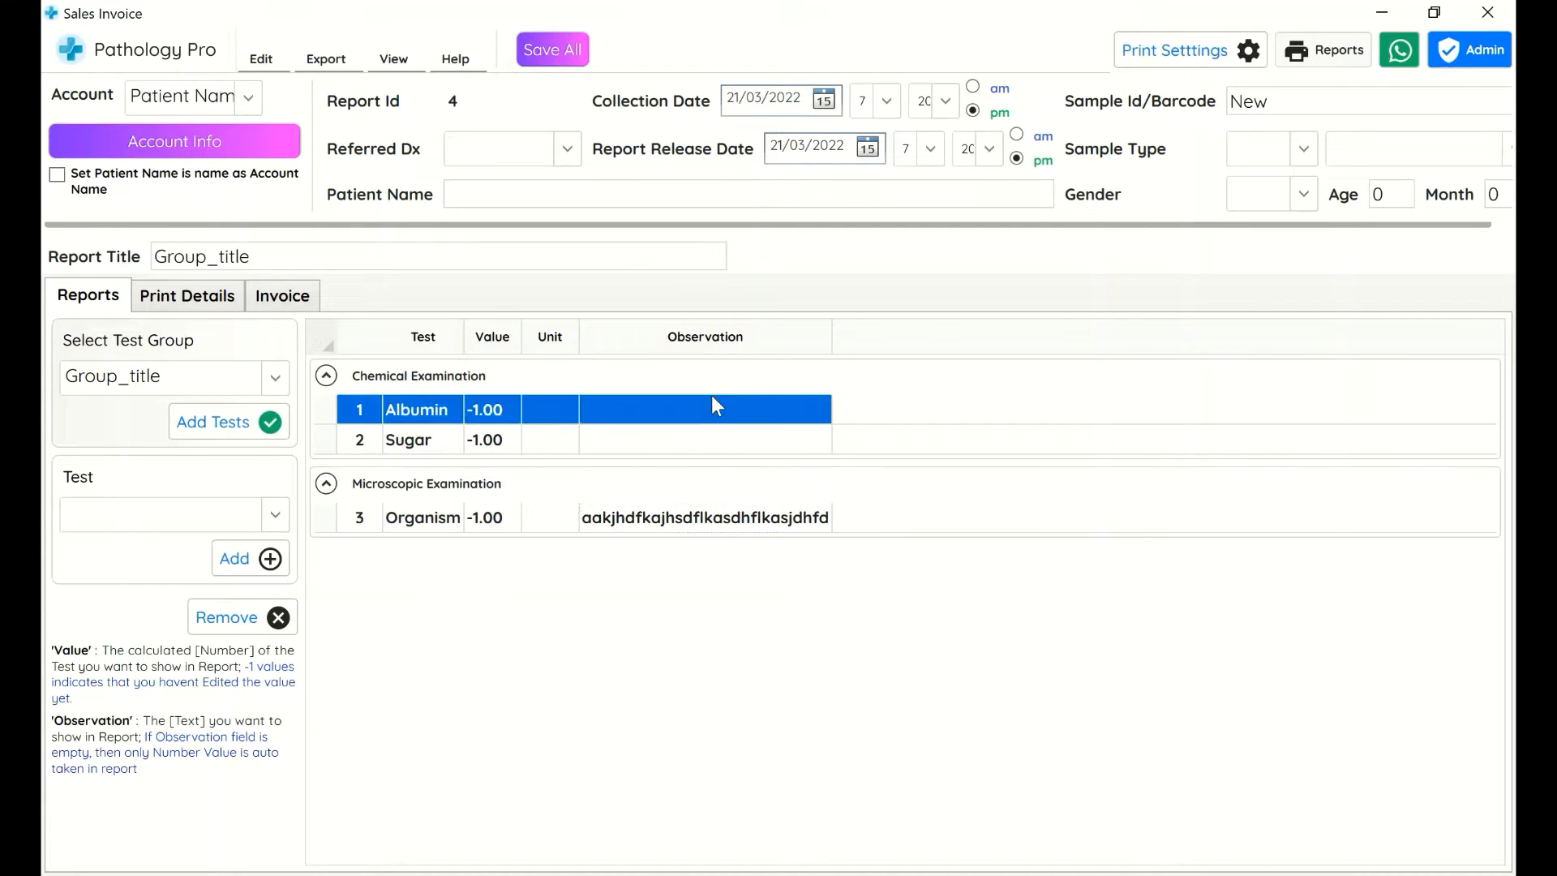
left_click(707, 407)
type("asdfasdfasd")
left_click(710, 439)
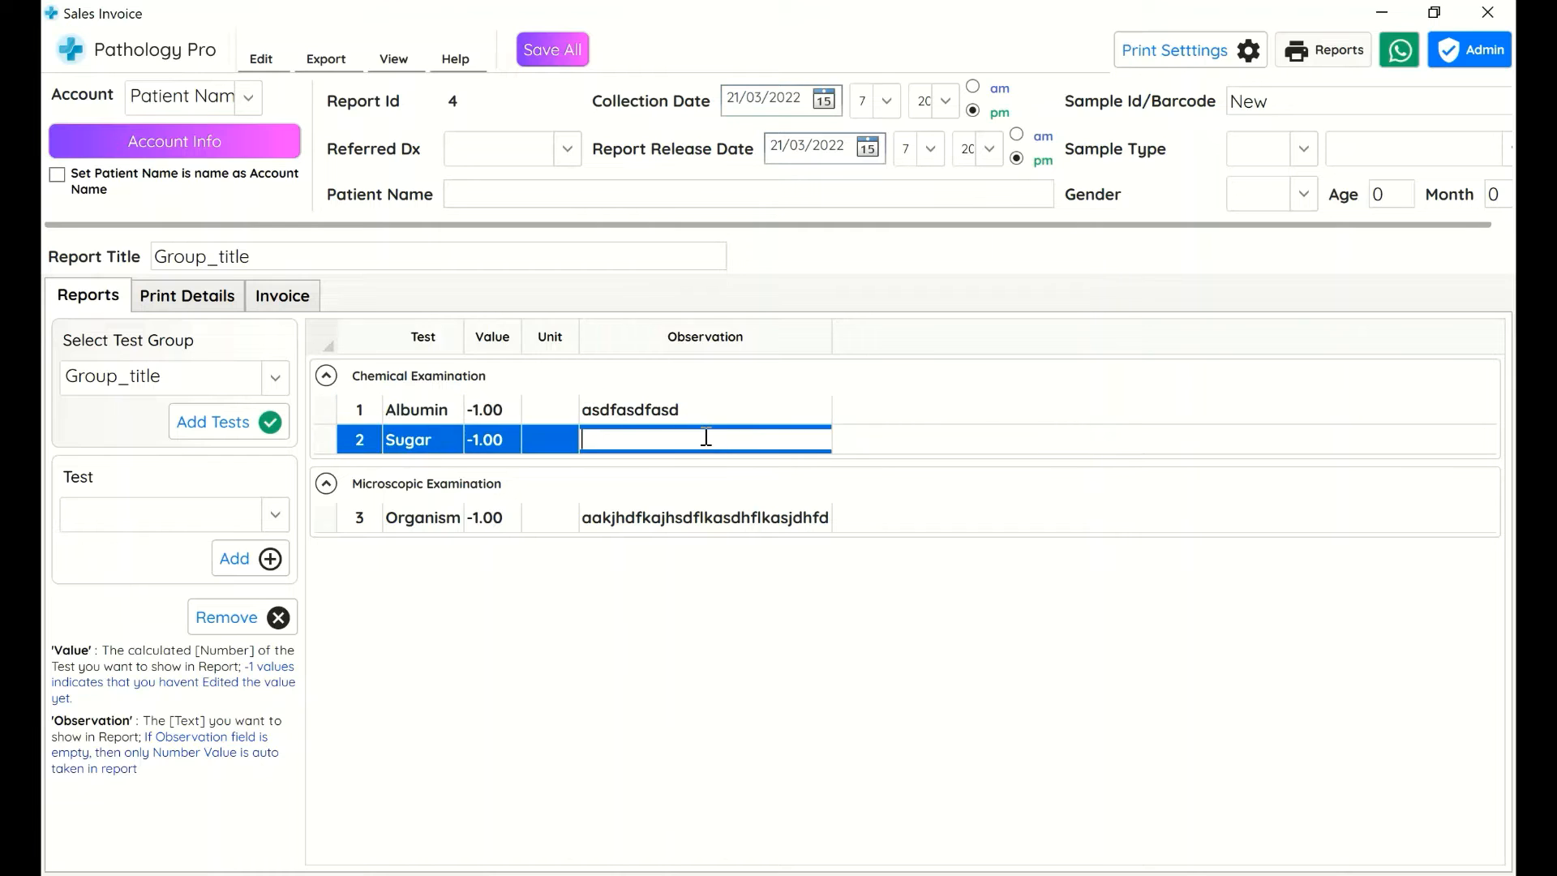
type("asdfasdfasdfasd")
key("Return")
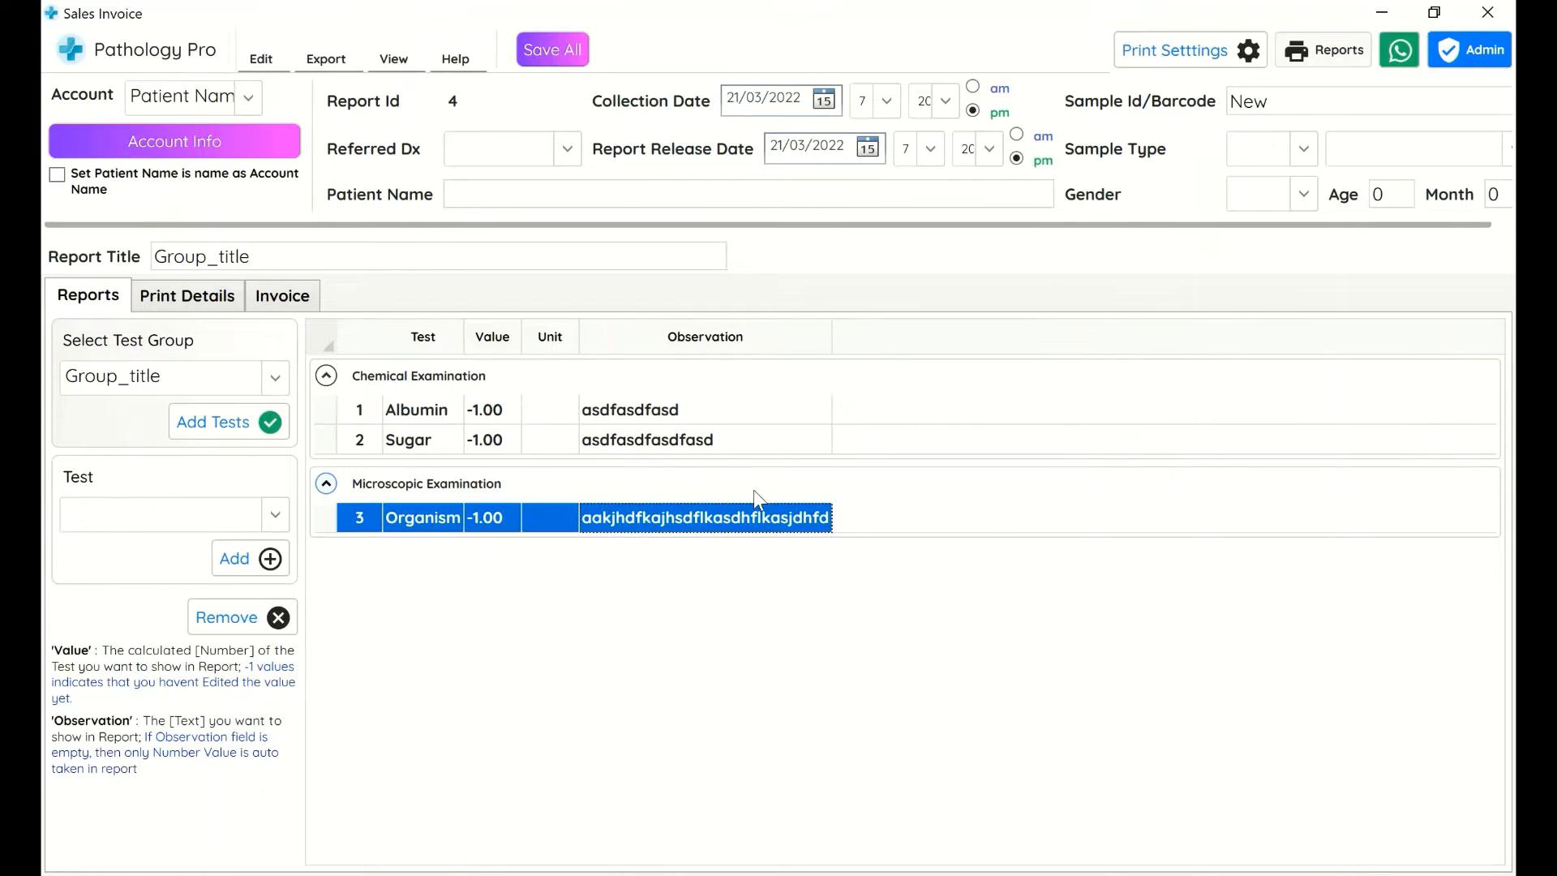
Preview the printed report in whole-page view and close the preview
left_click(1334, 63)
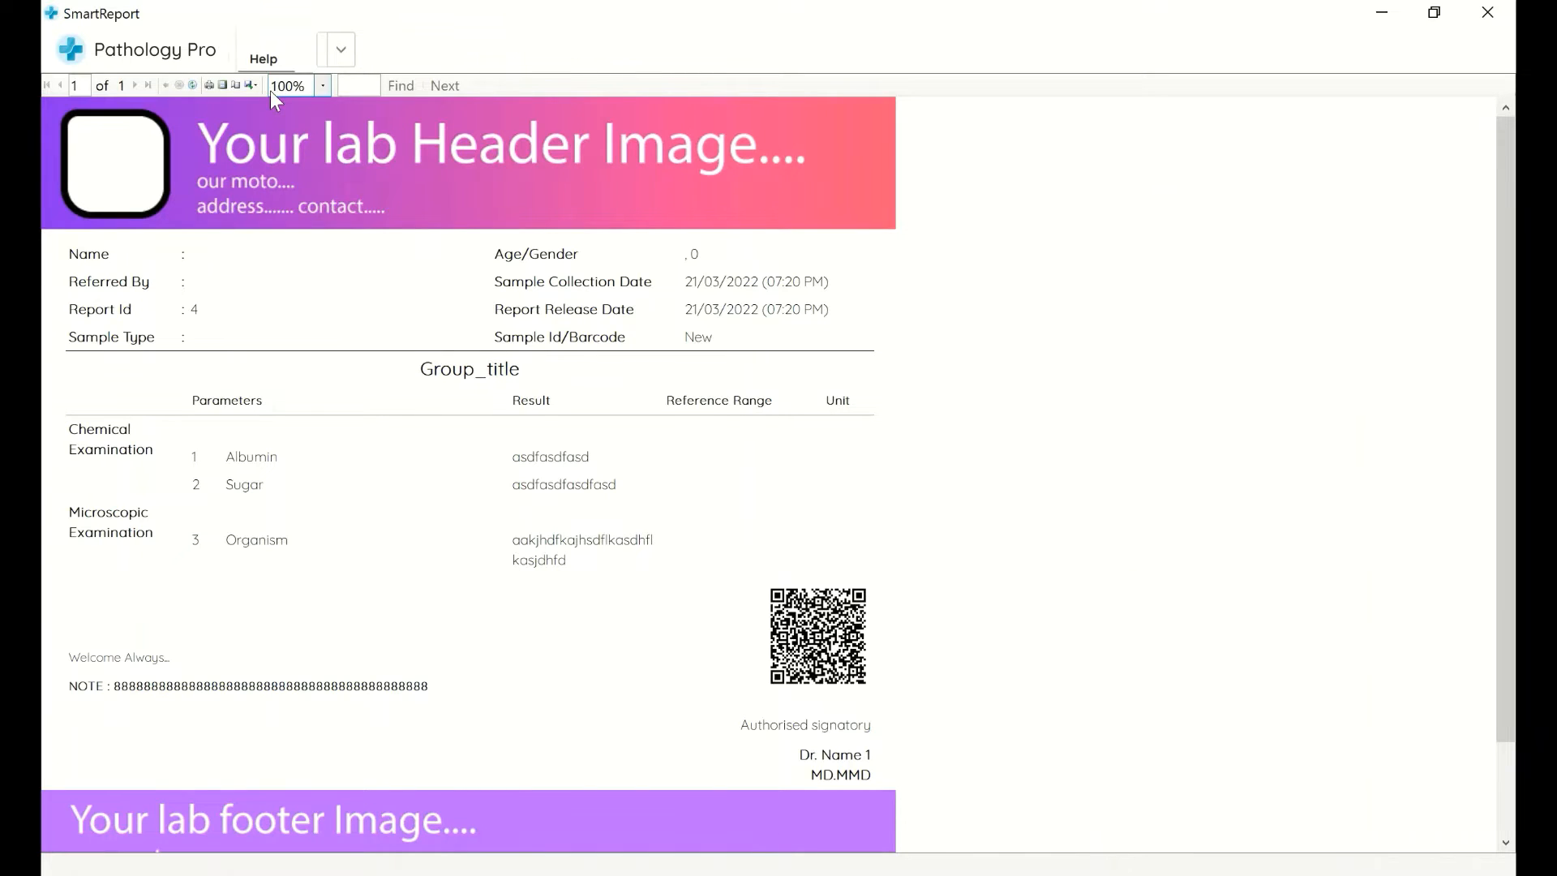
left_click(223, 85)
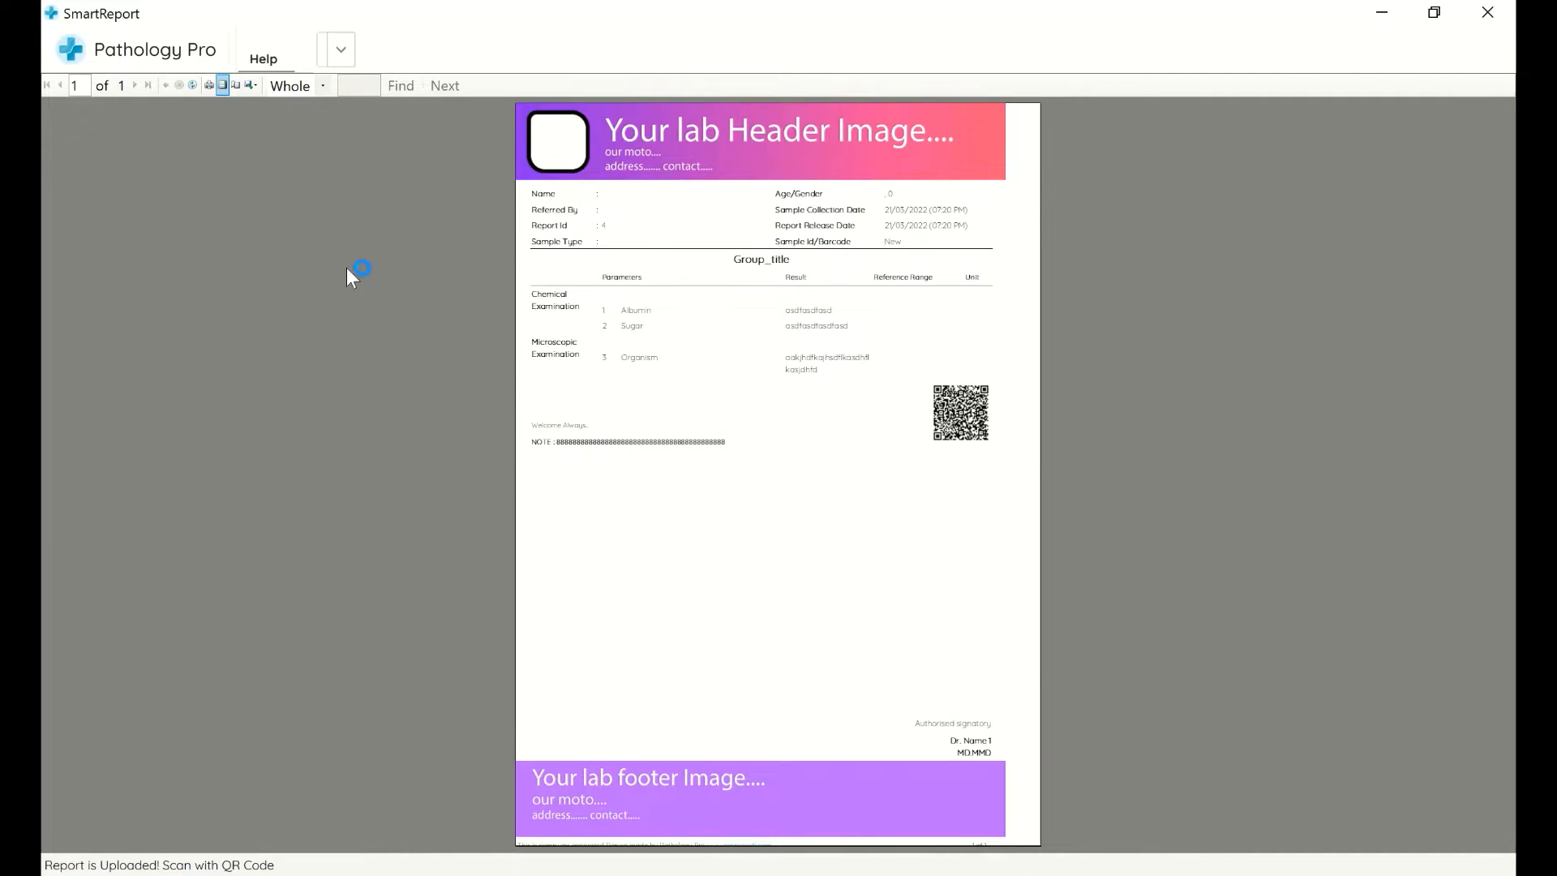
left_click(1488, 12)
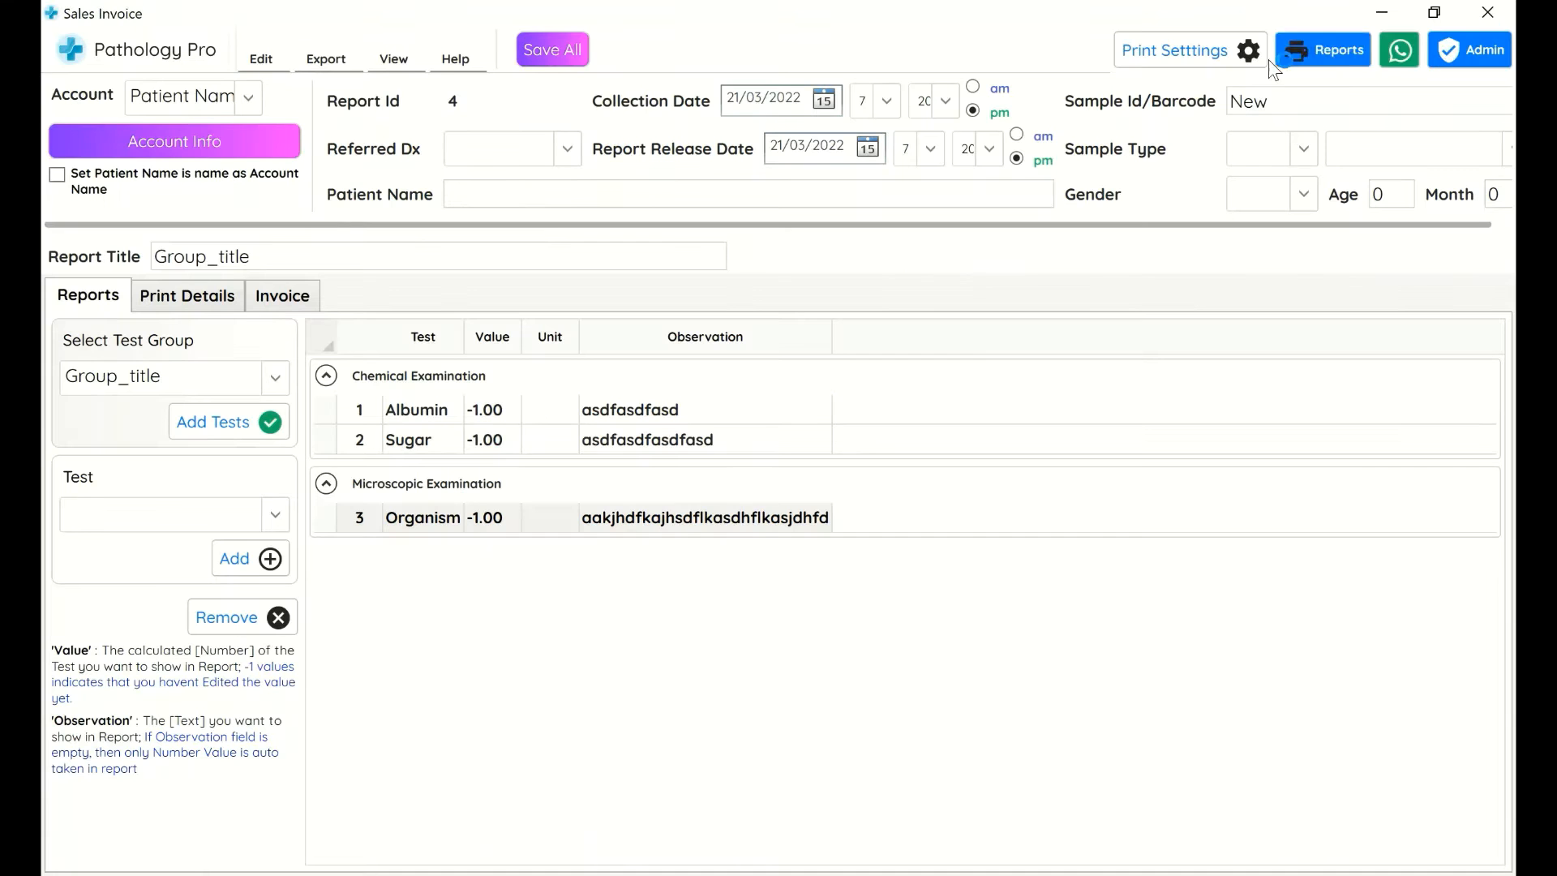
Set the referring doctor to Dr. Strange and fill in the patient's name, gender Male and age 12
left_click(567, 149)
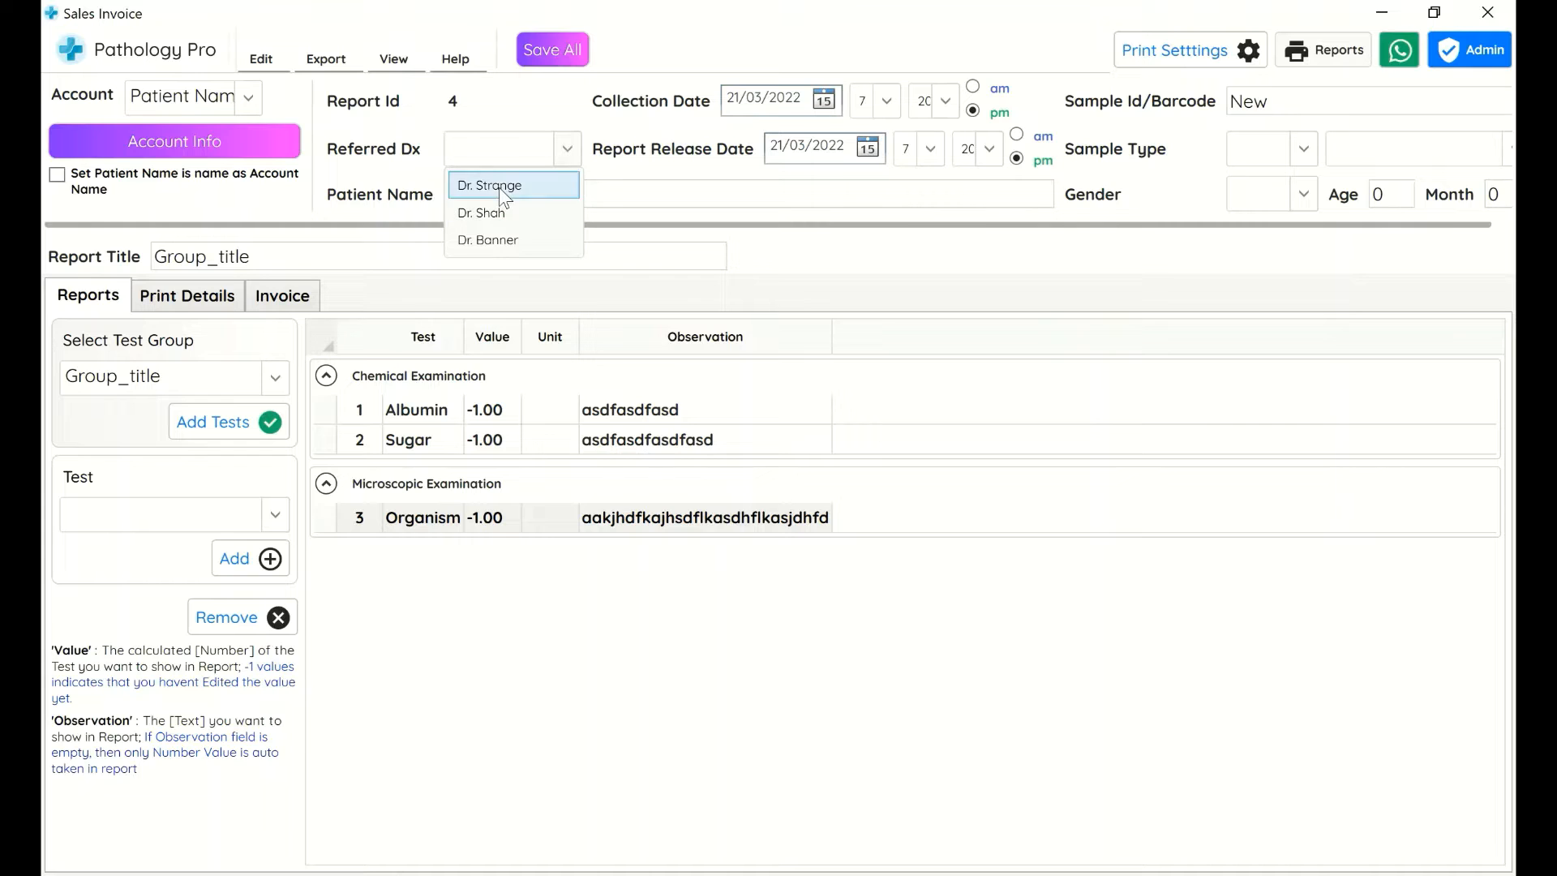
left_click(497, 186)
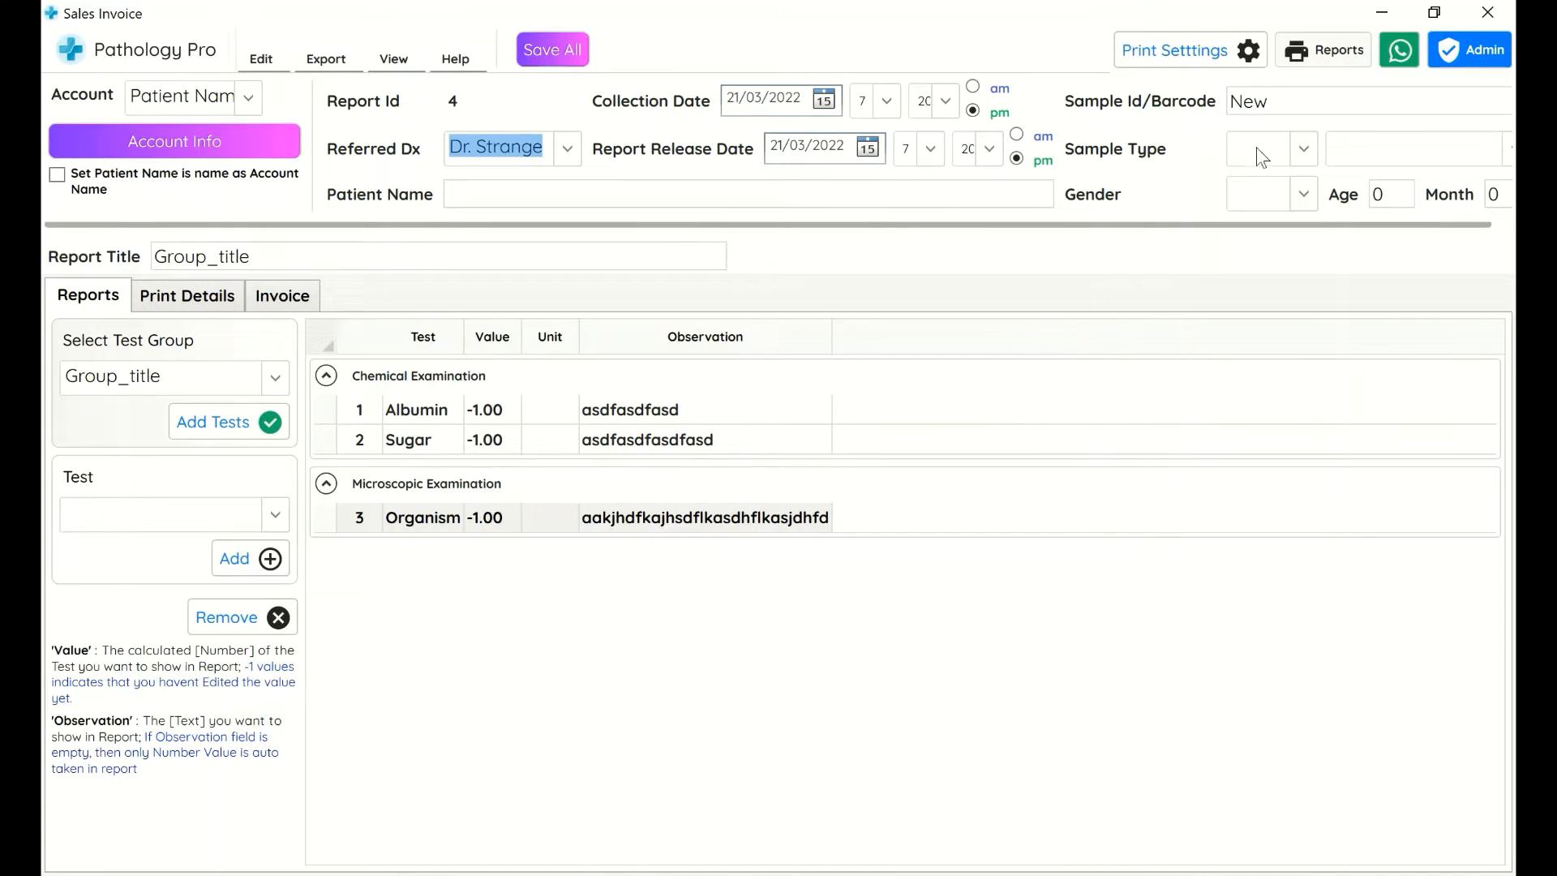
type("1")
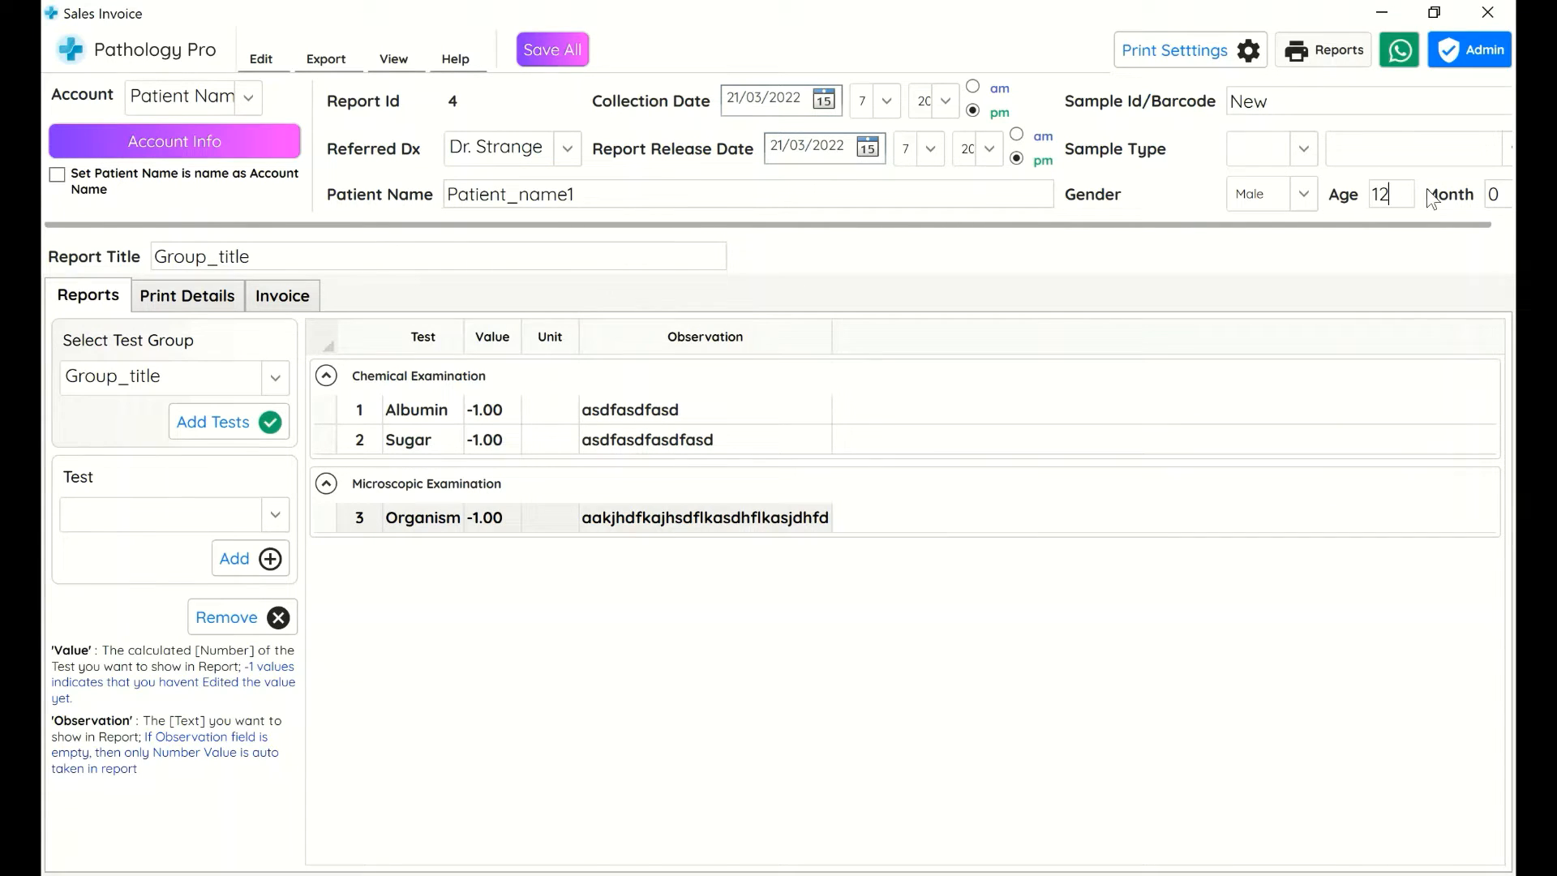
type("2")
Switch the report print layout to the two-signature layout and save the print settings
left_click(1221, 52)
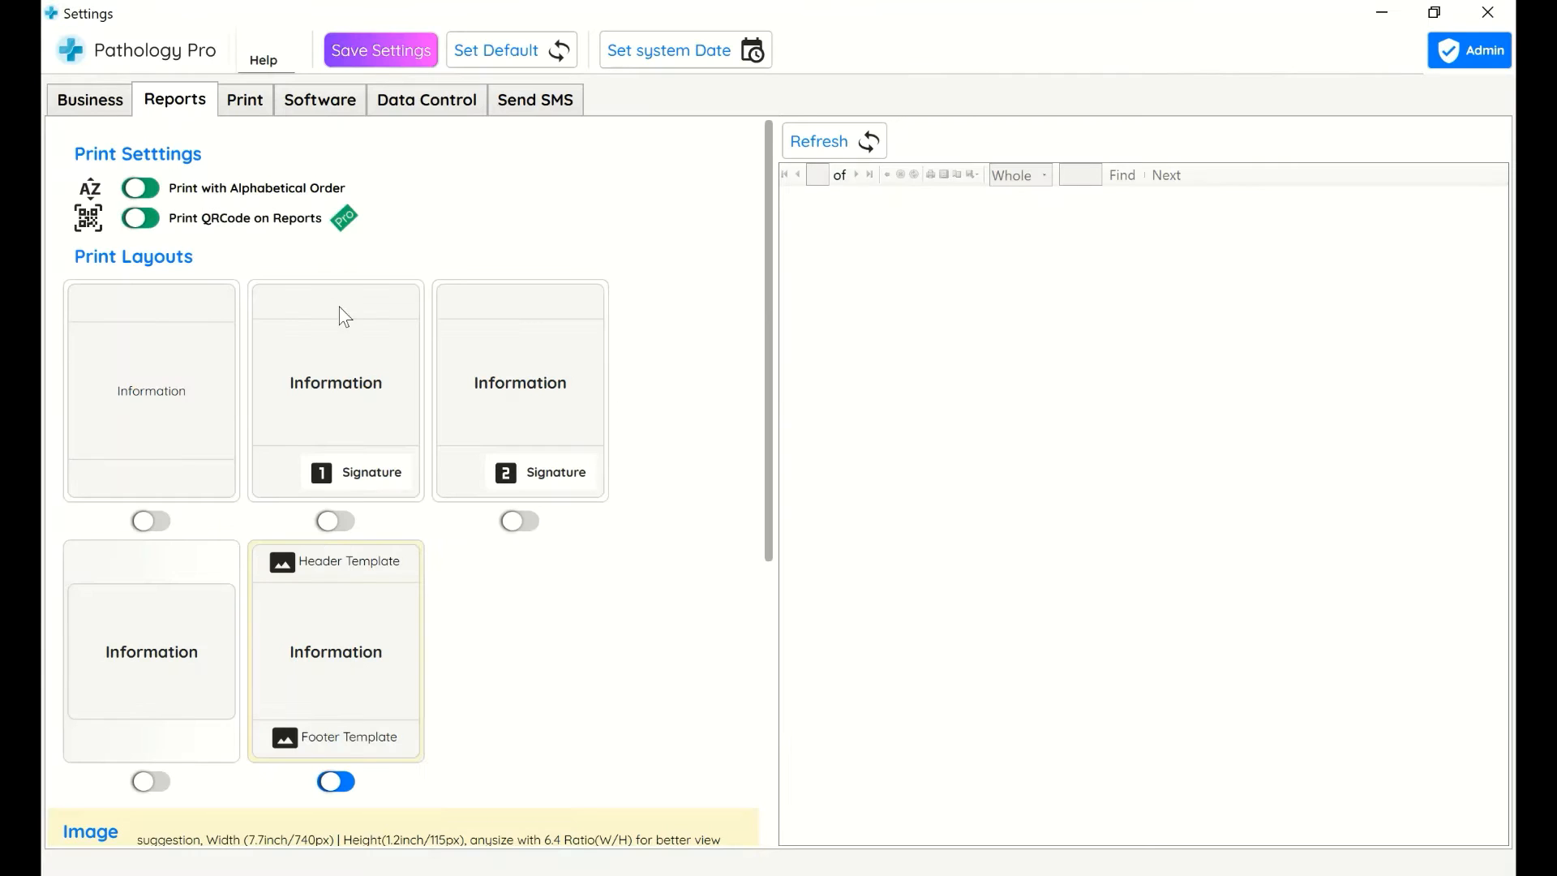
left_click(336, 521)
left_click(520, 521)
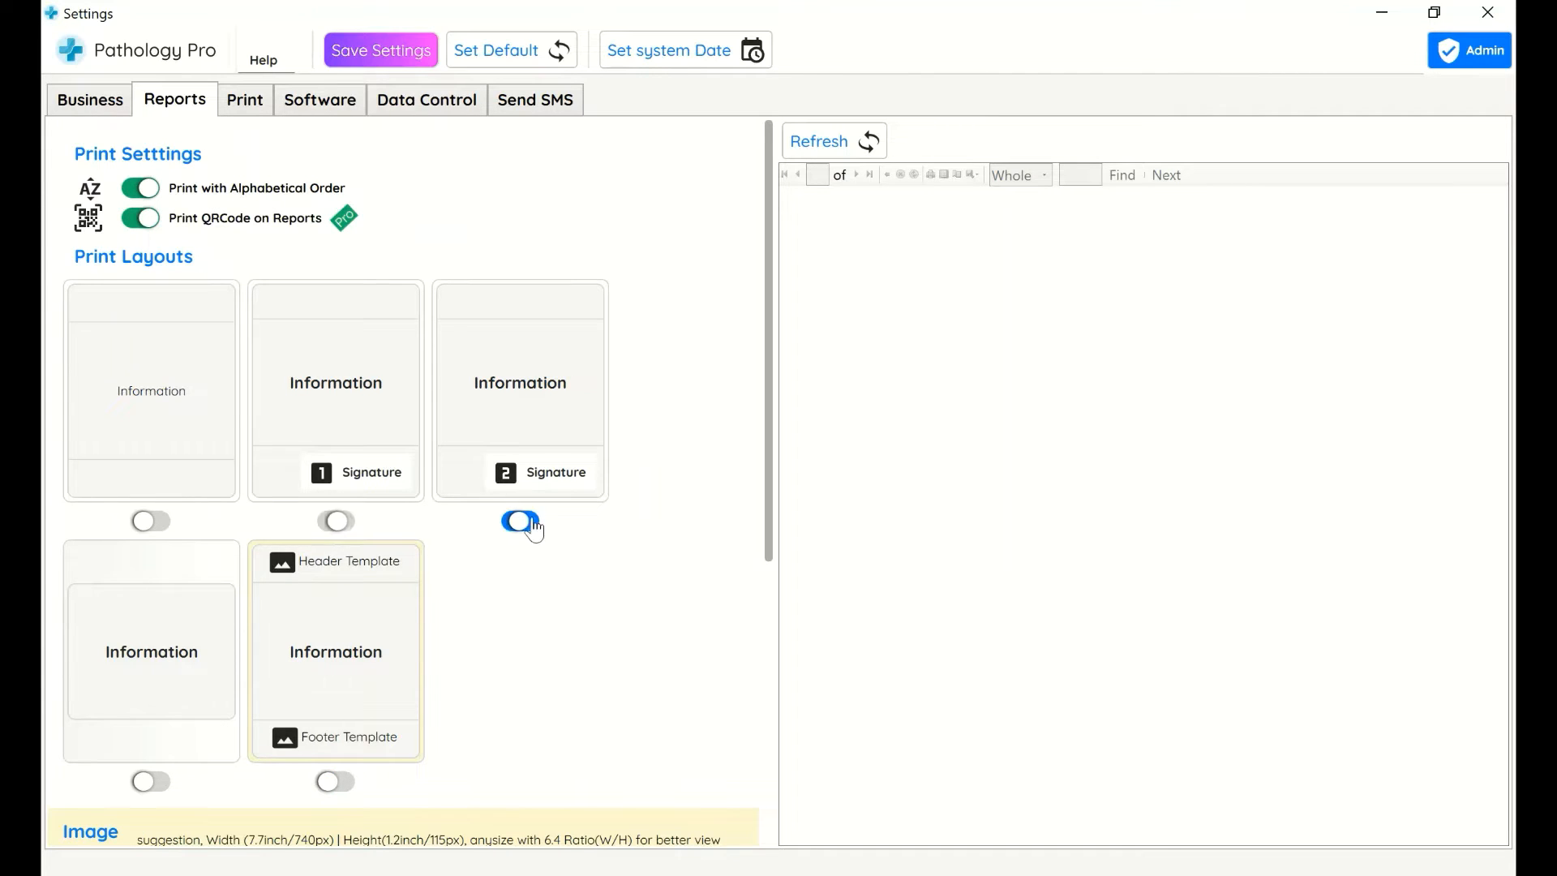
left_click(409, 53)
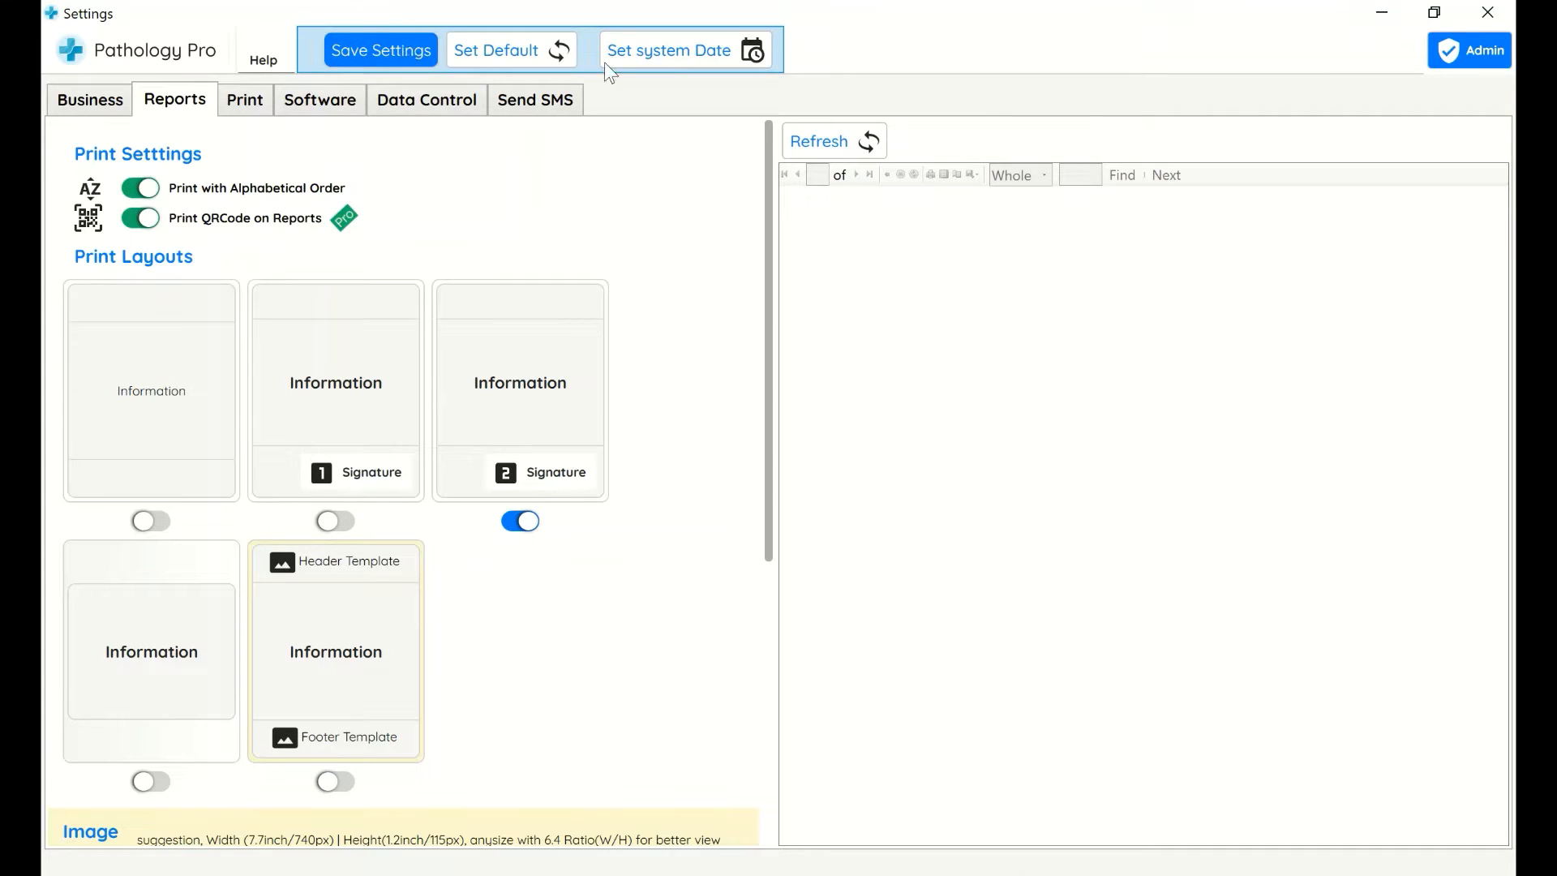
left_click(1488, 13)
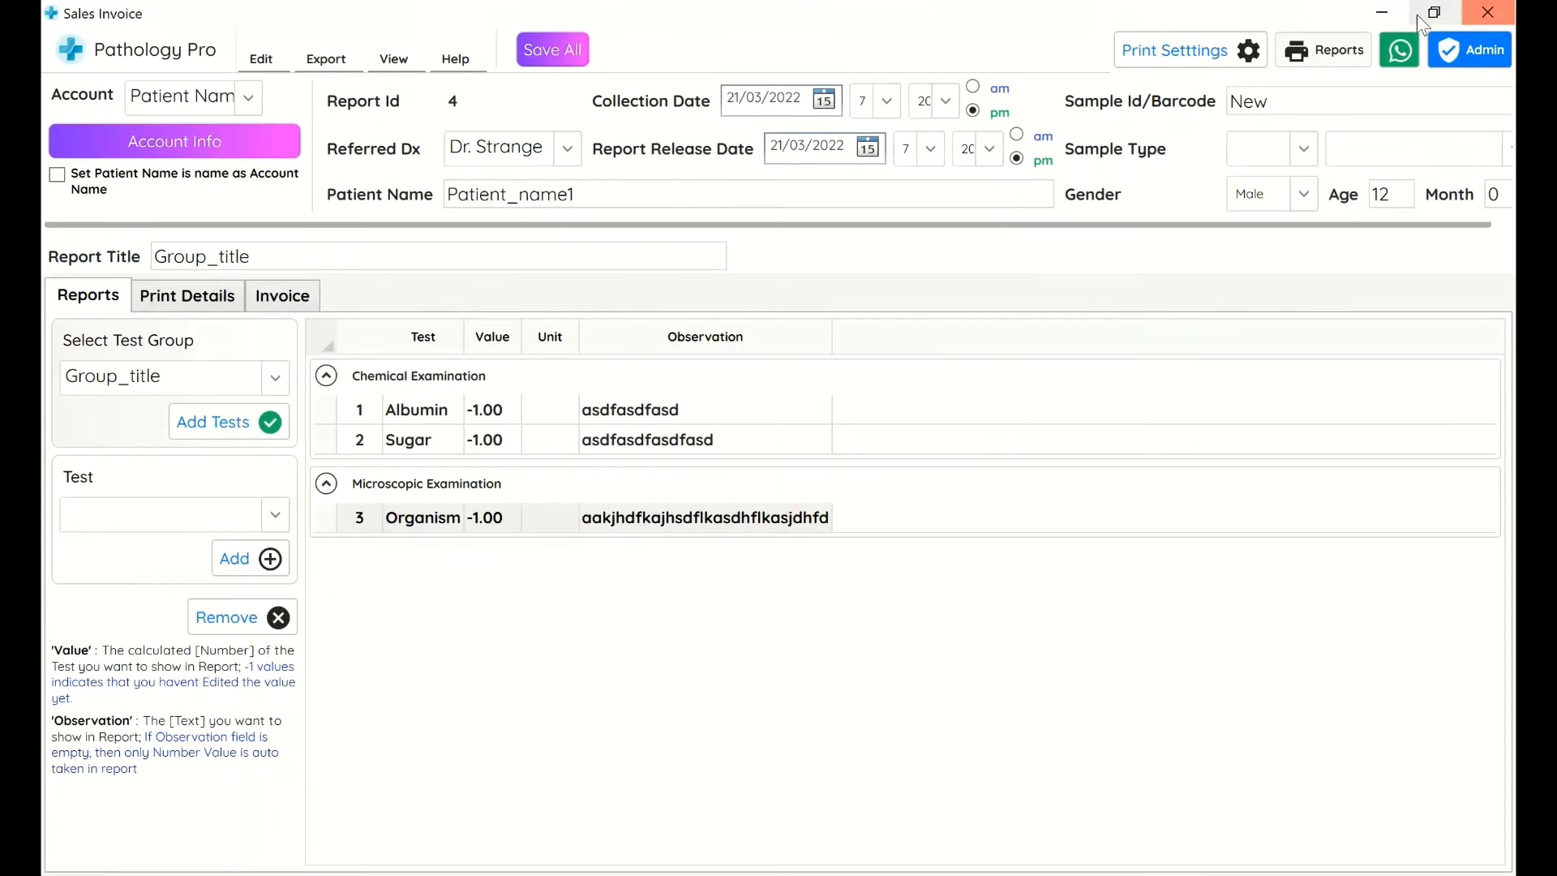
Preview the report with the new layout, then close the preview and the report window
left_click(1333, 45)
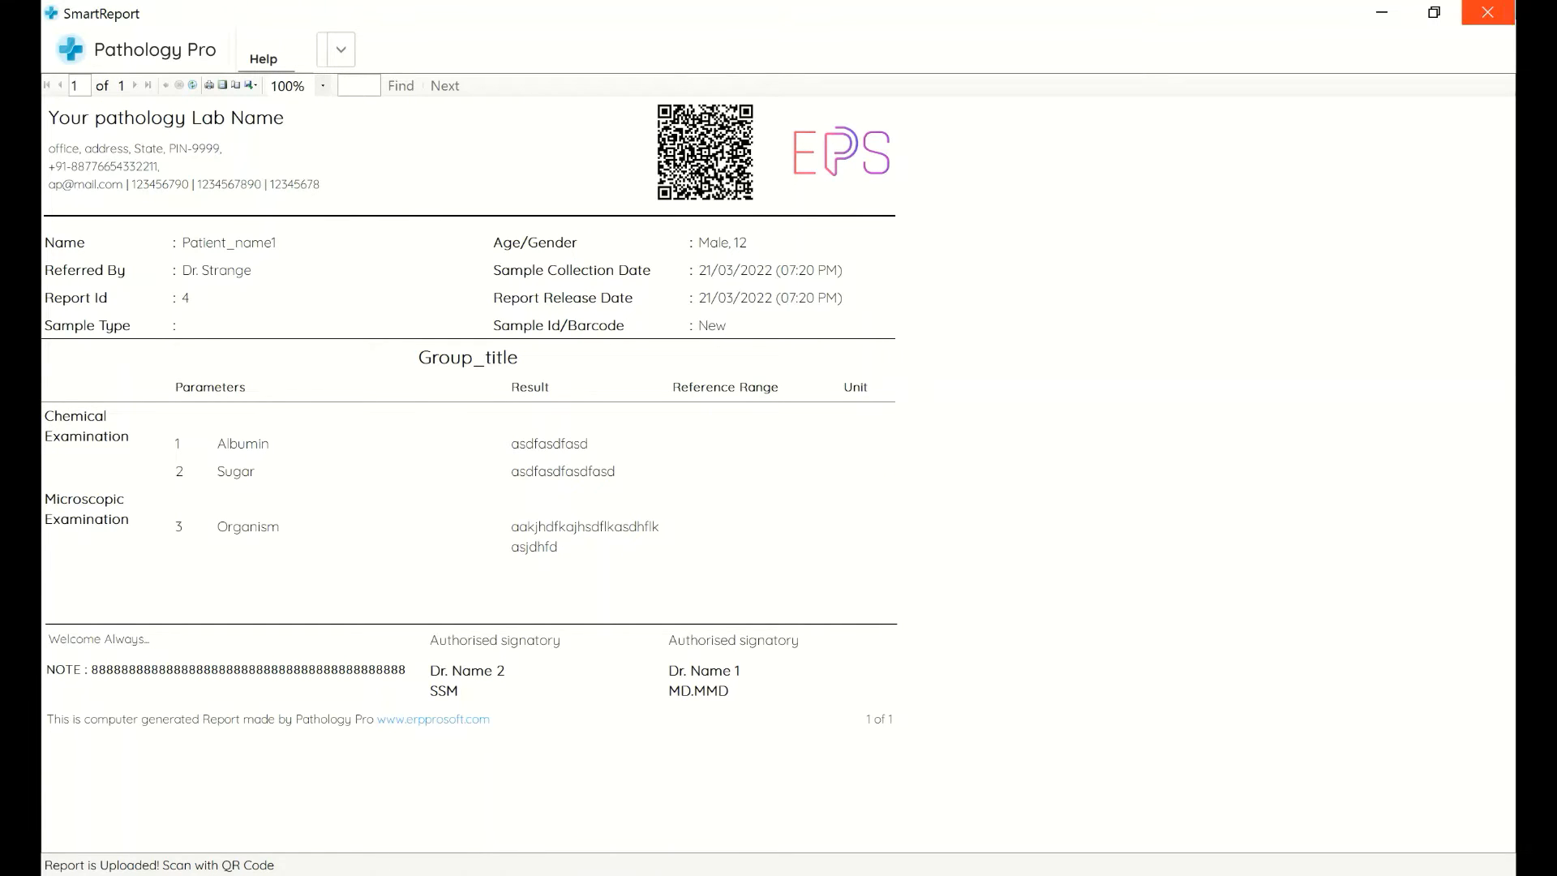
left_click(1509, 12)
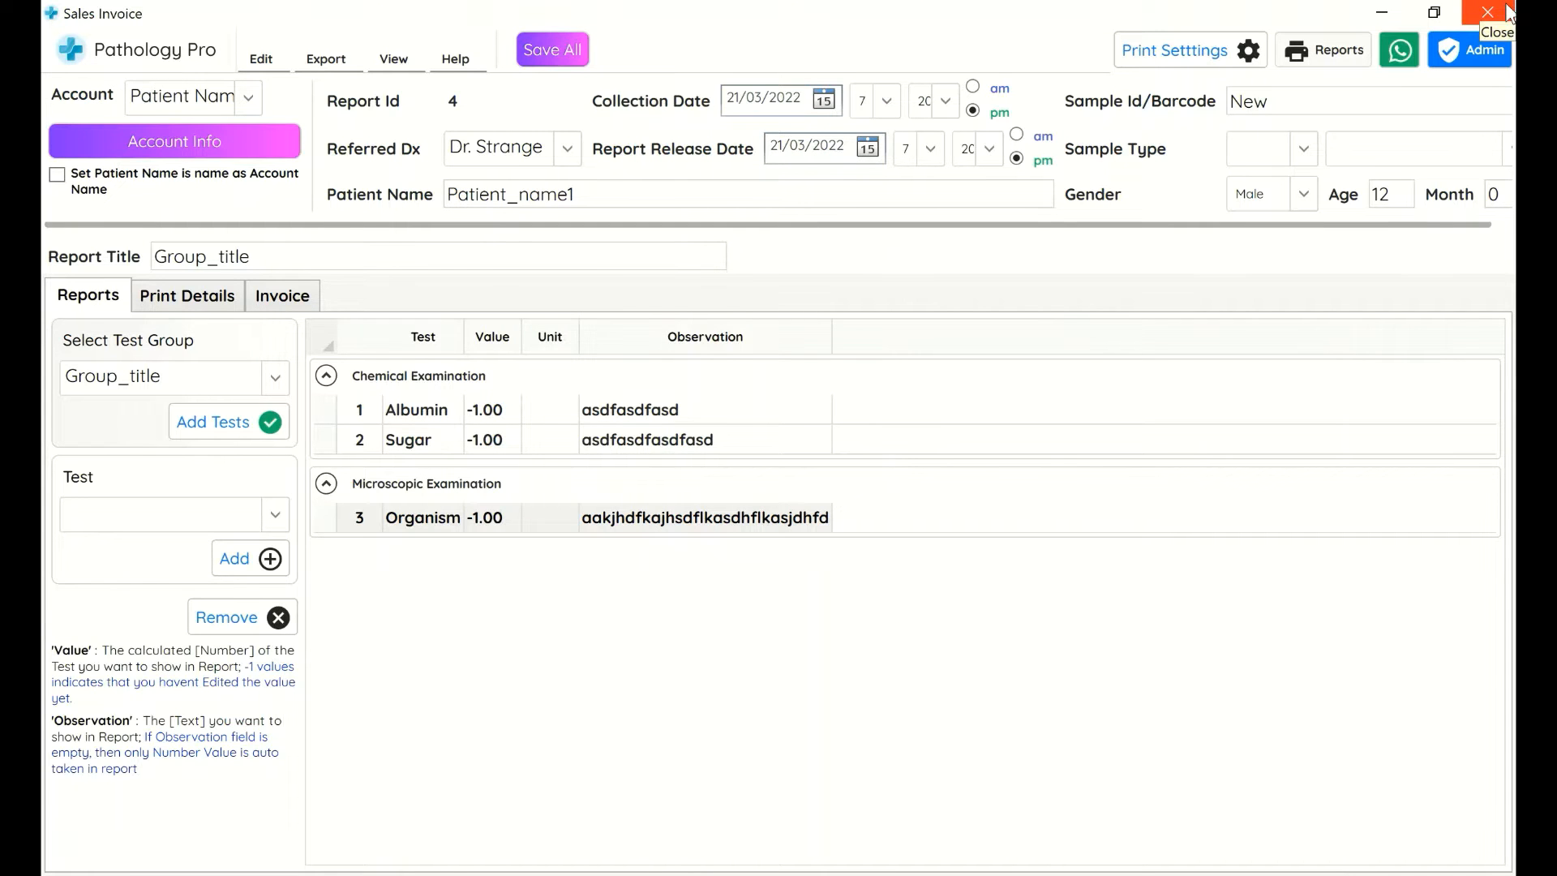
left_click(1509, 11)
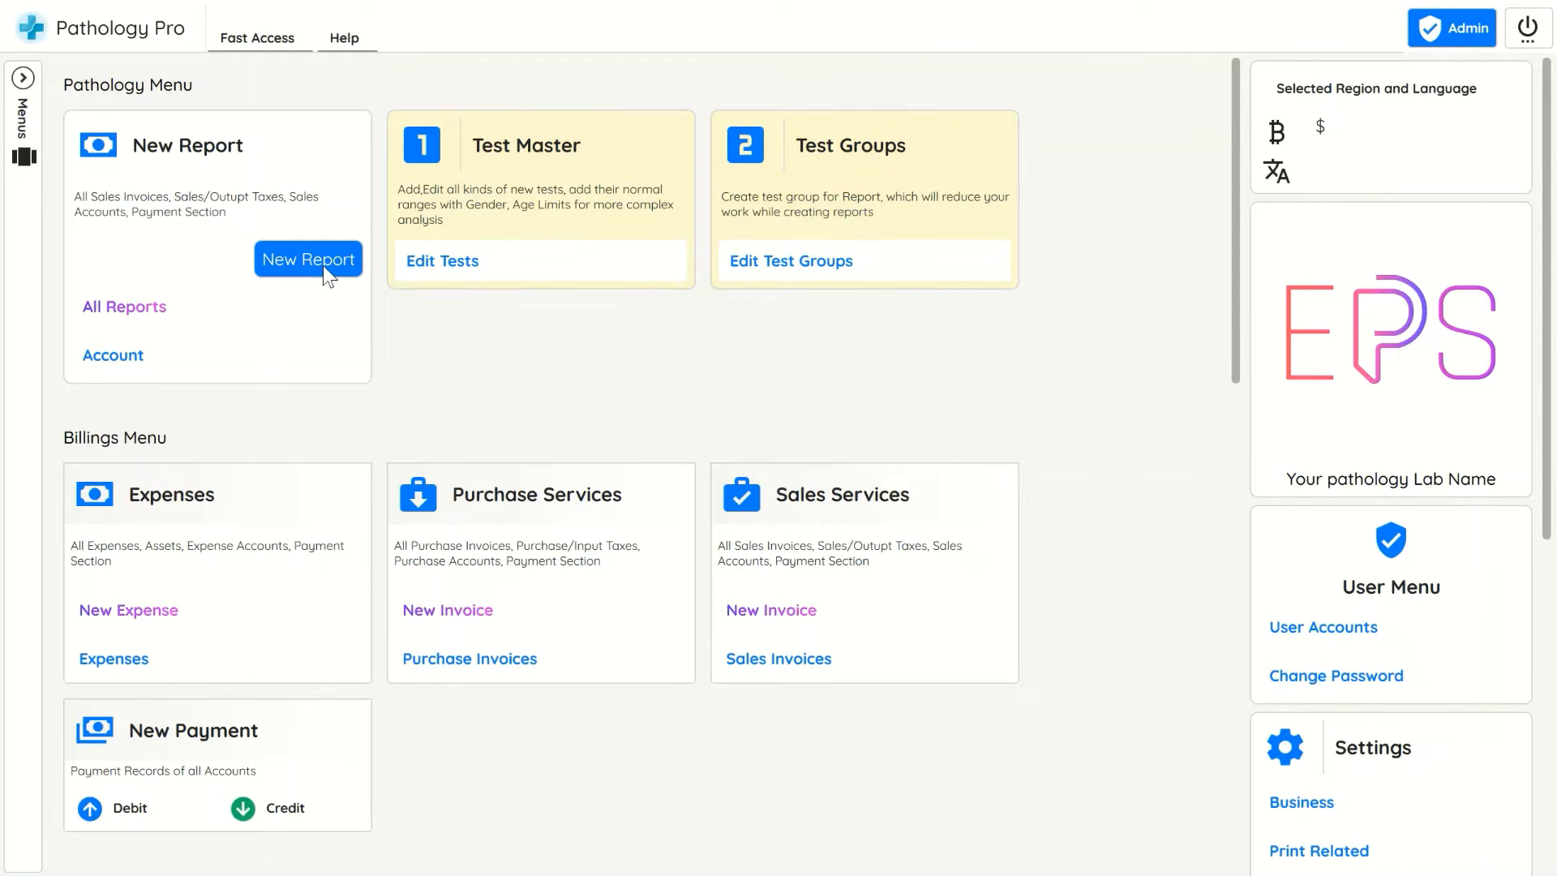
Start a new report by creating a new account named Hospital_name1
left_click(323, 265)
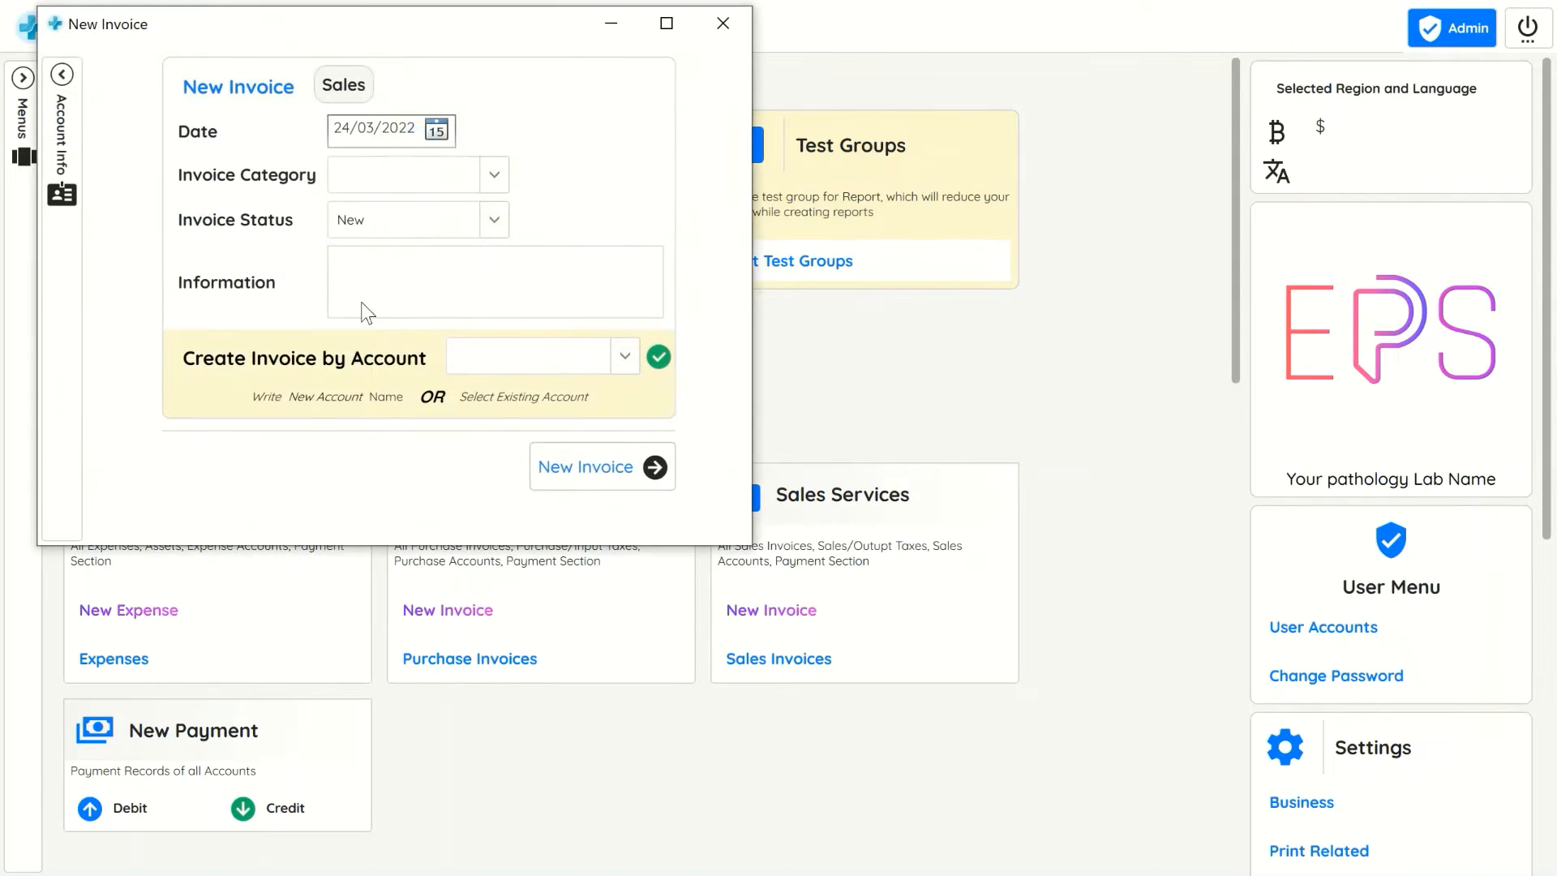
left_click(532, 357)
type("Hospital ")
type("name1")
left_click(618, 475)
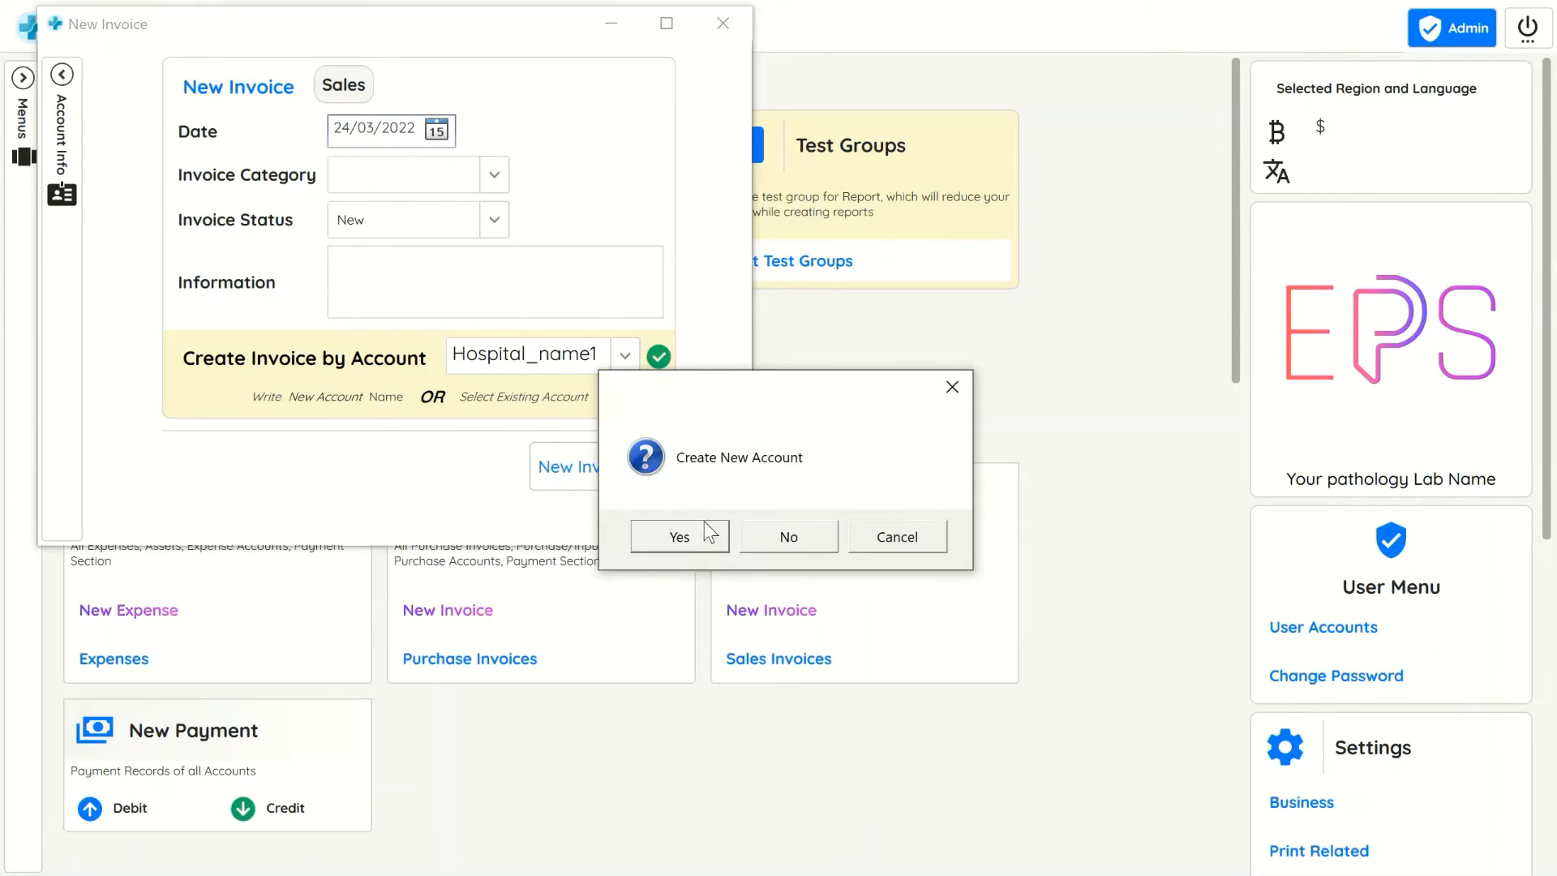
left_click(688, 542)
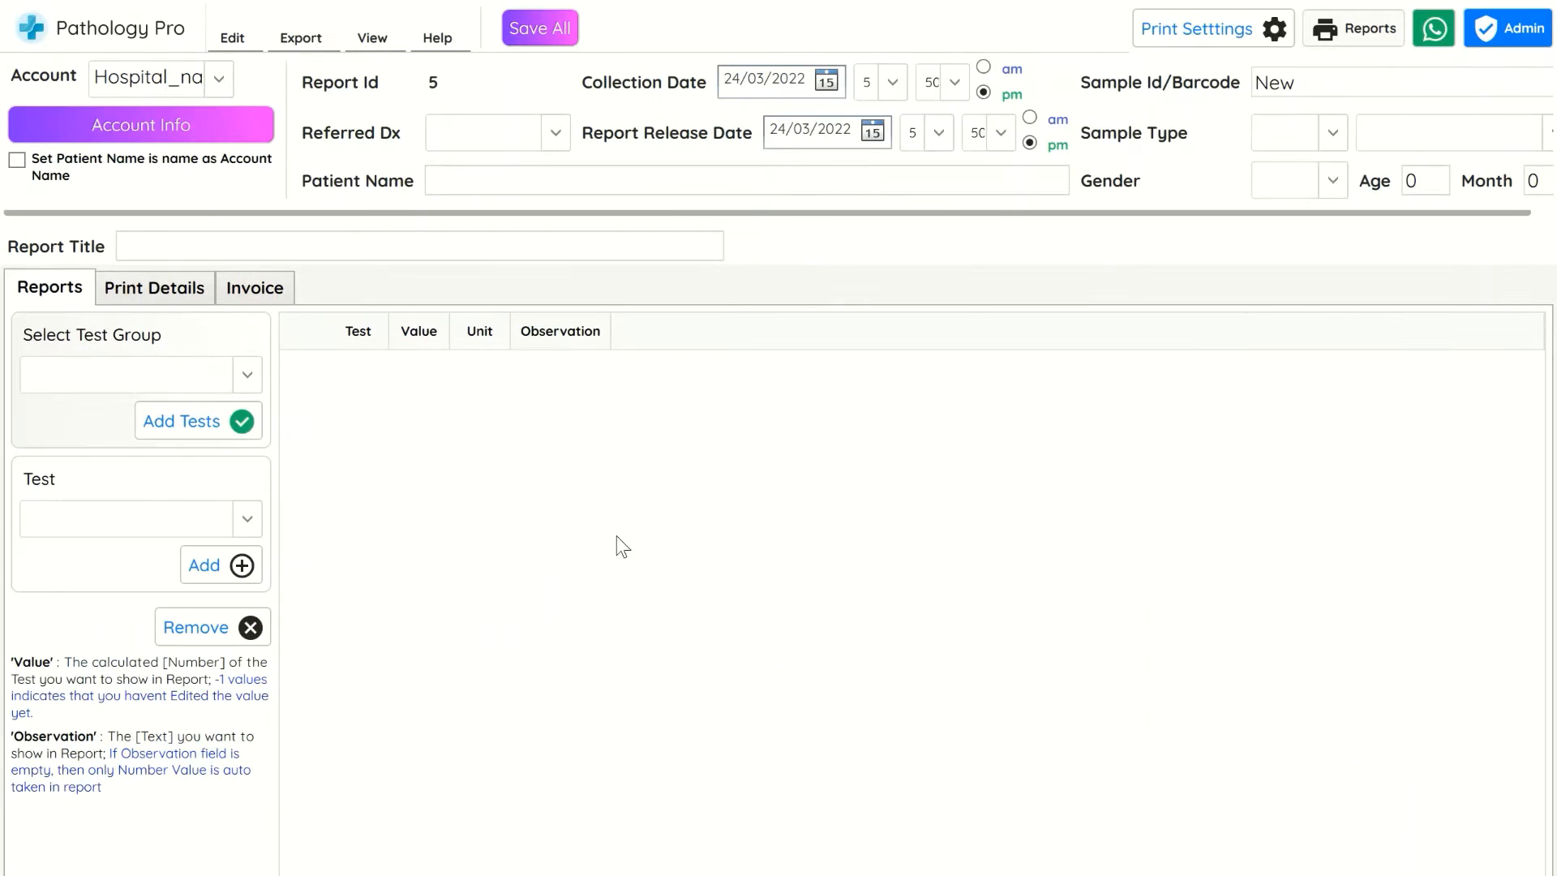
Set the referring doctor to Dr. Shah
left_click(465, 132)
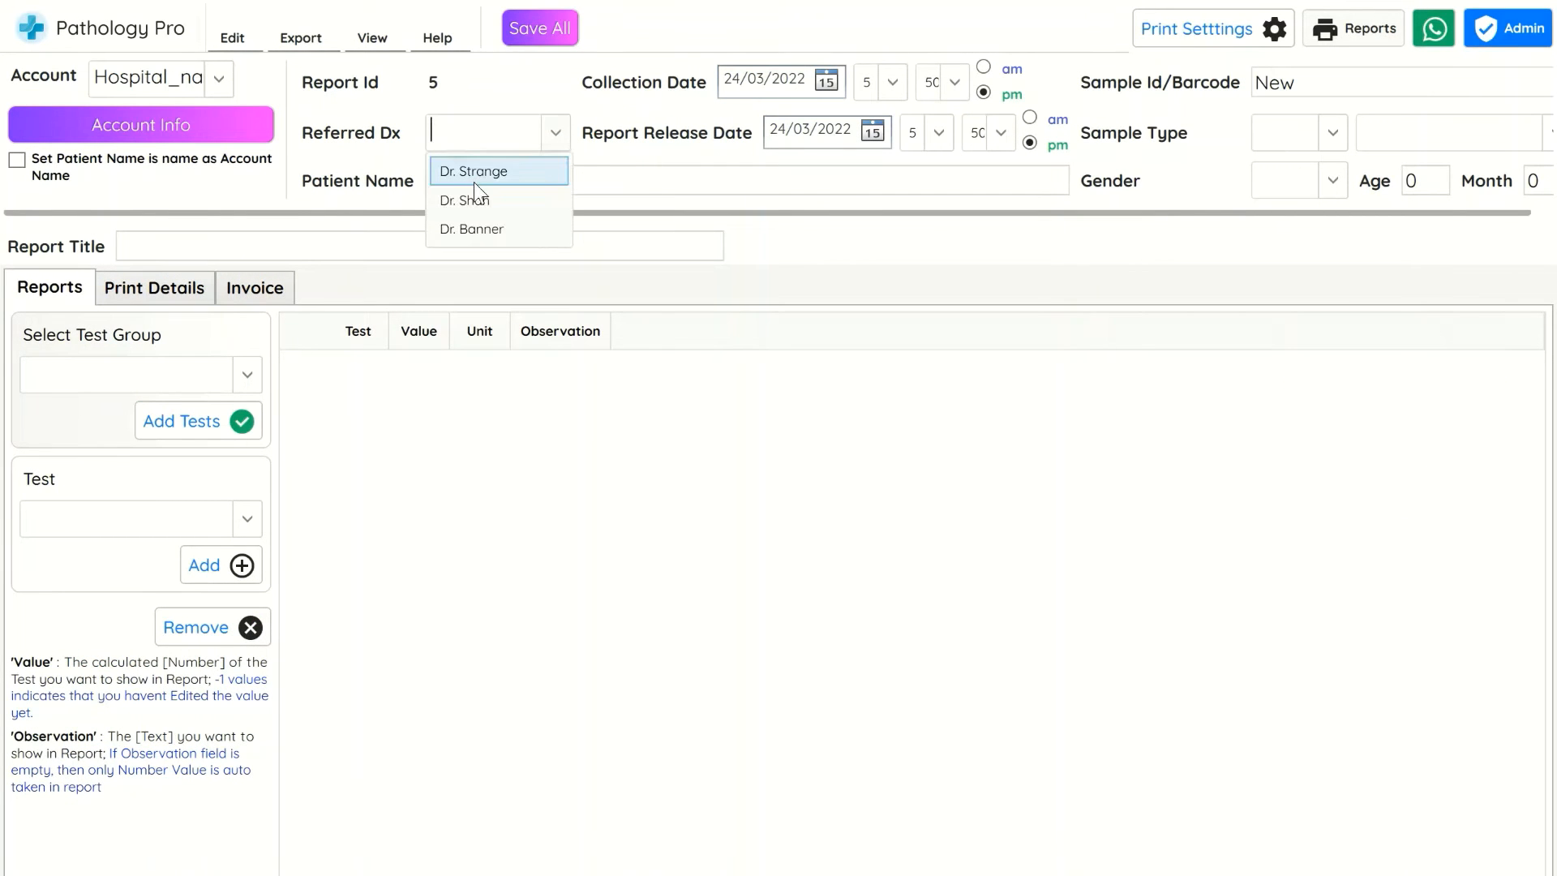
left_click(475, 201)
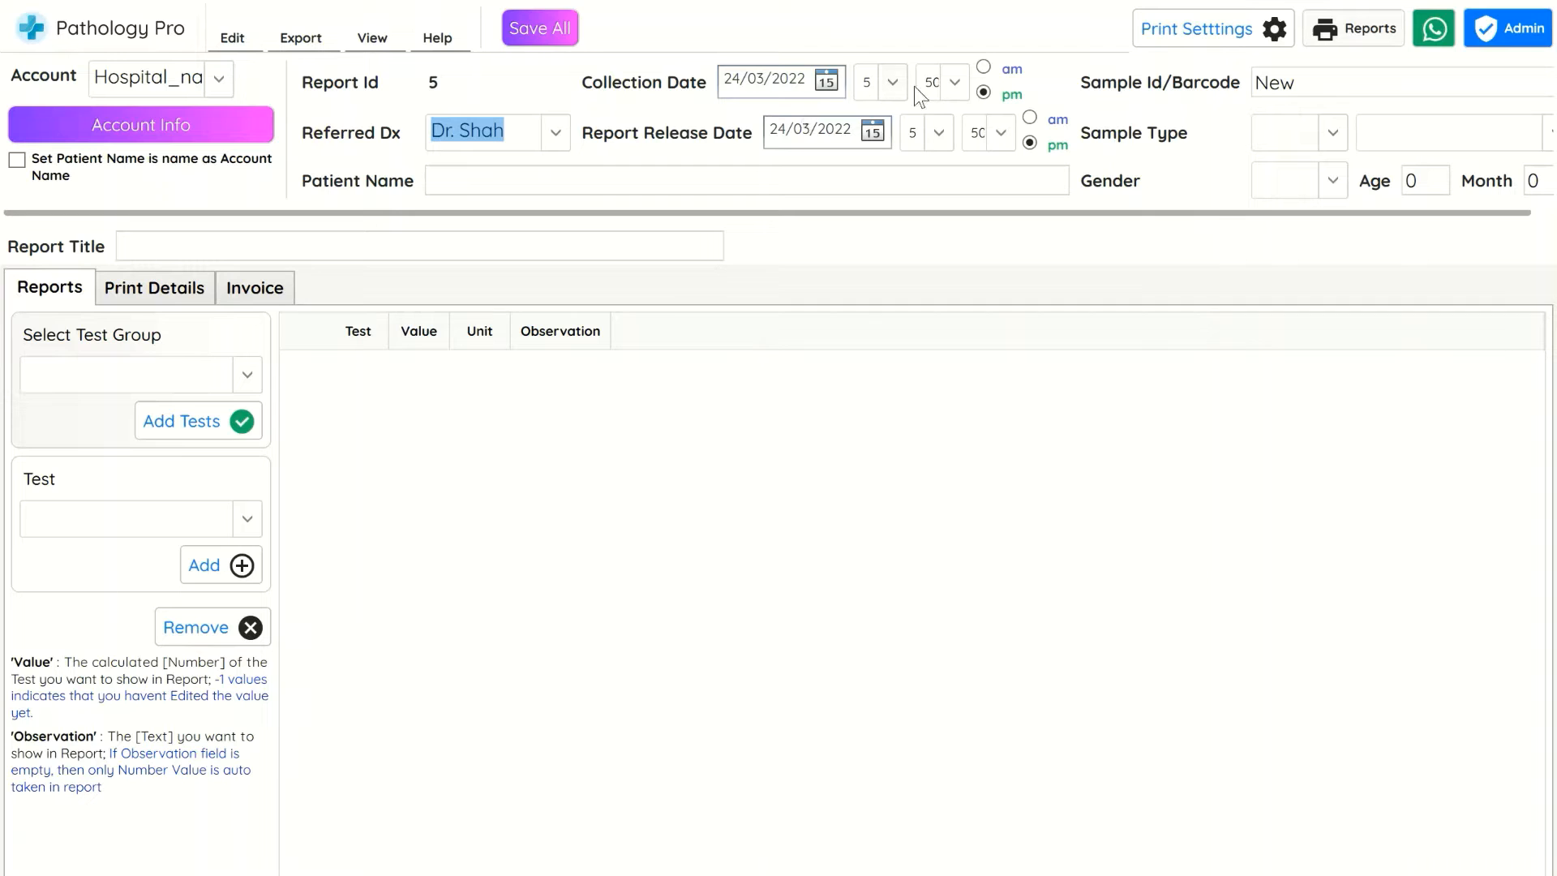
Set the sample ID to 1111 and the sample type to Blood
left_click(1310, 85)
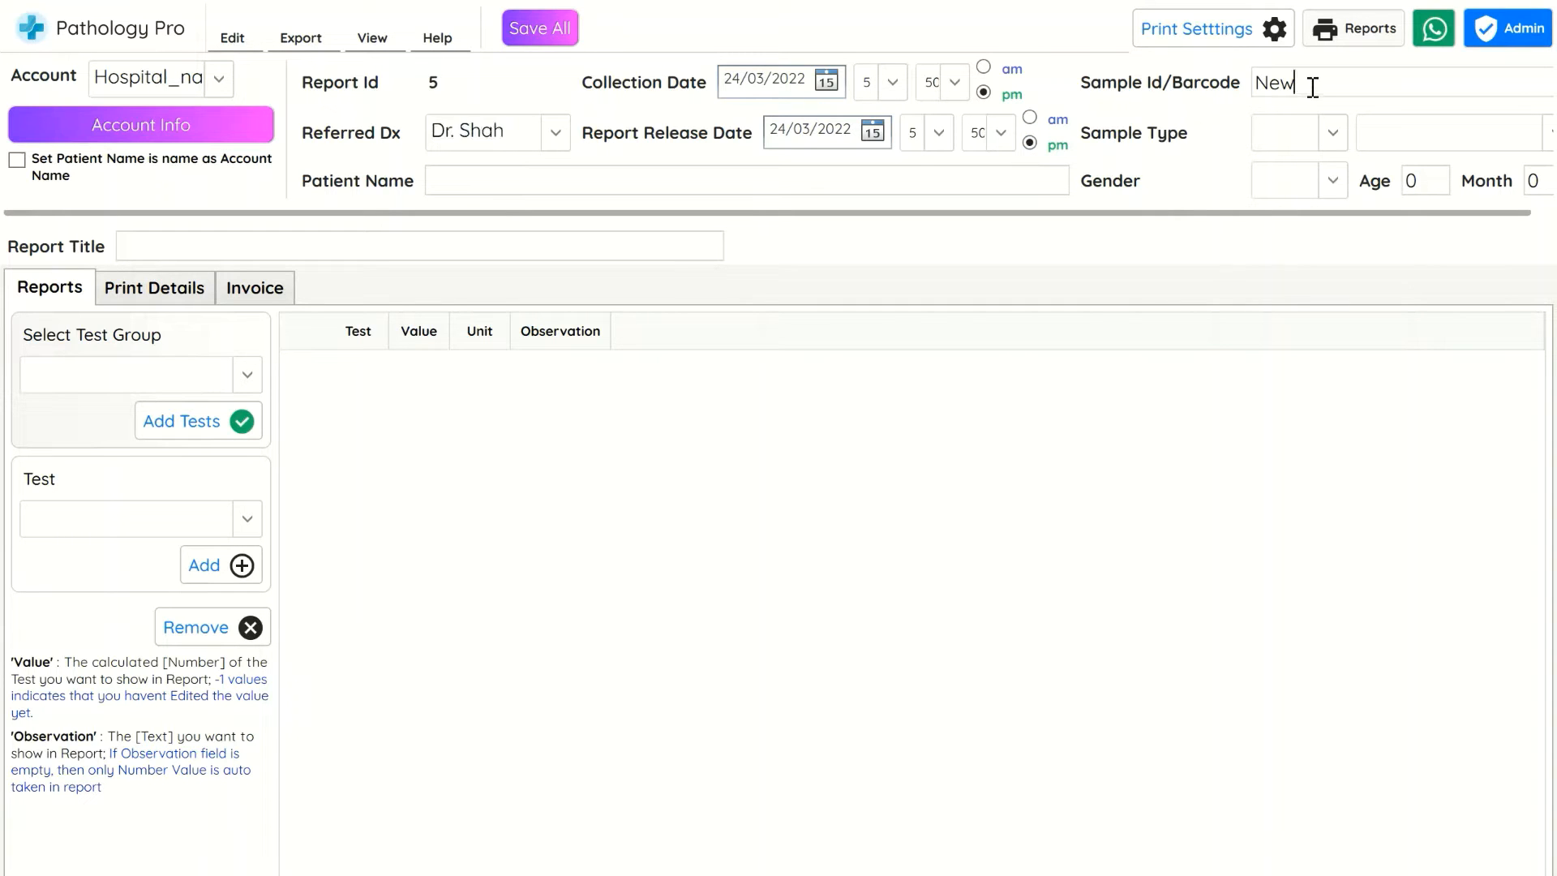
double_click(1311, 84)
type("1111")
left_click(1305, 139)
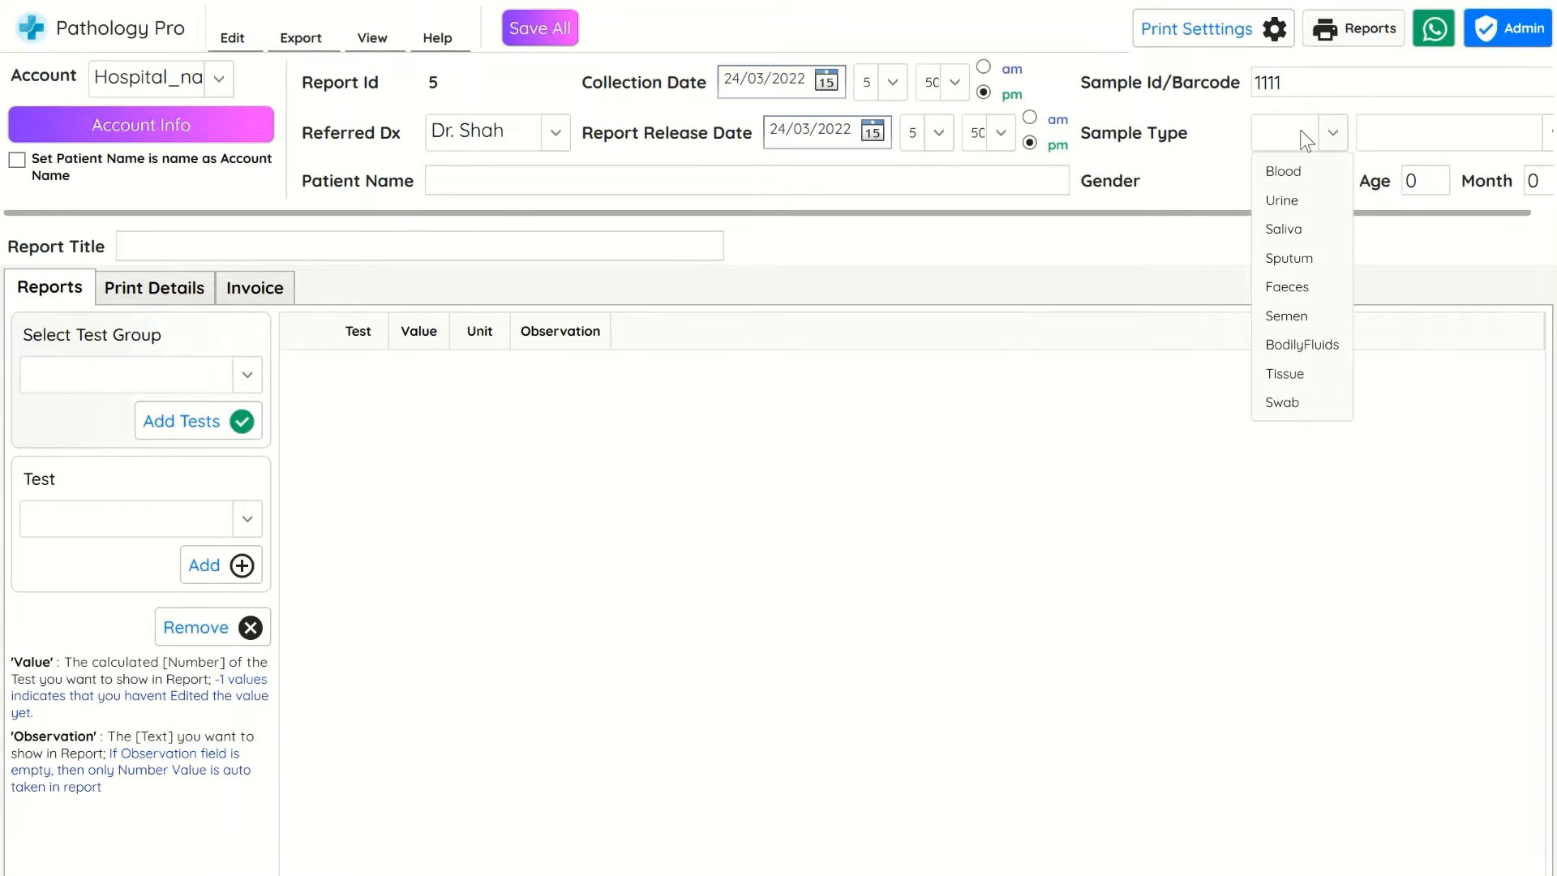
left_click(1301, 168)
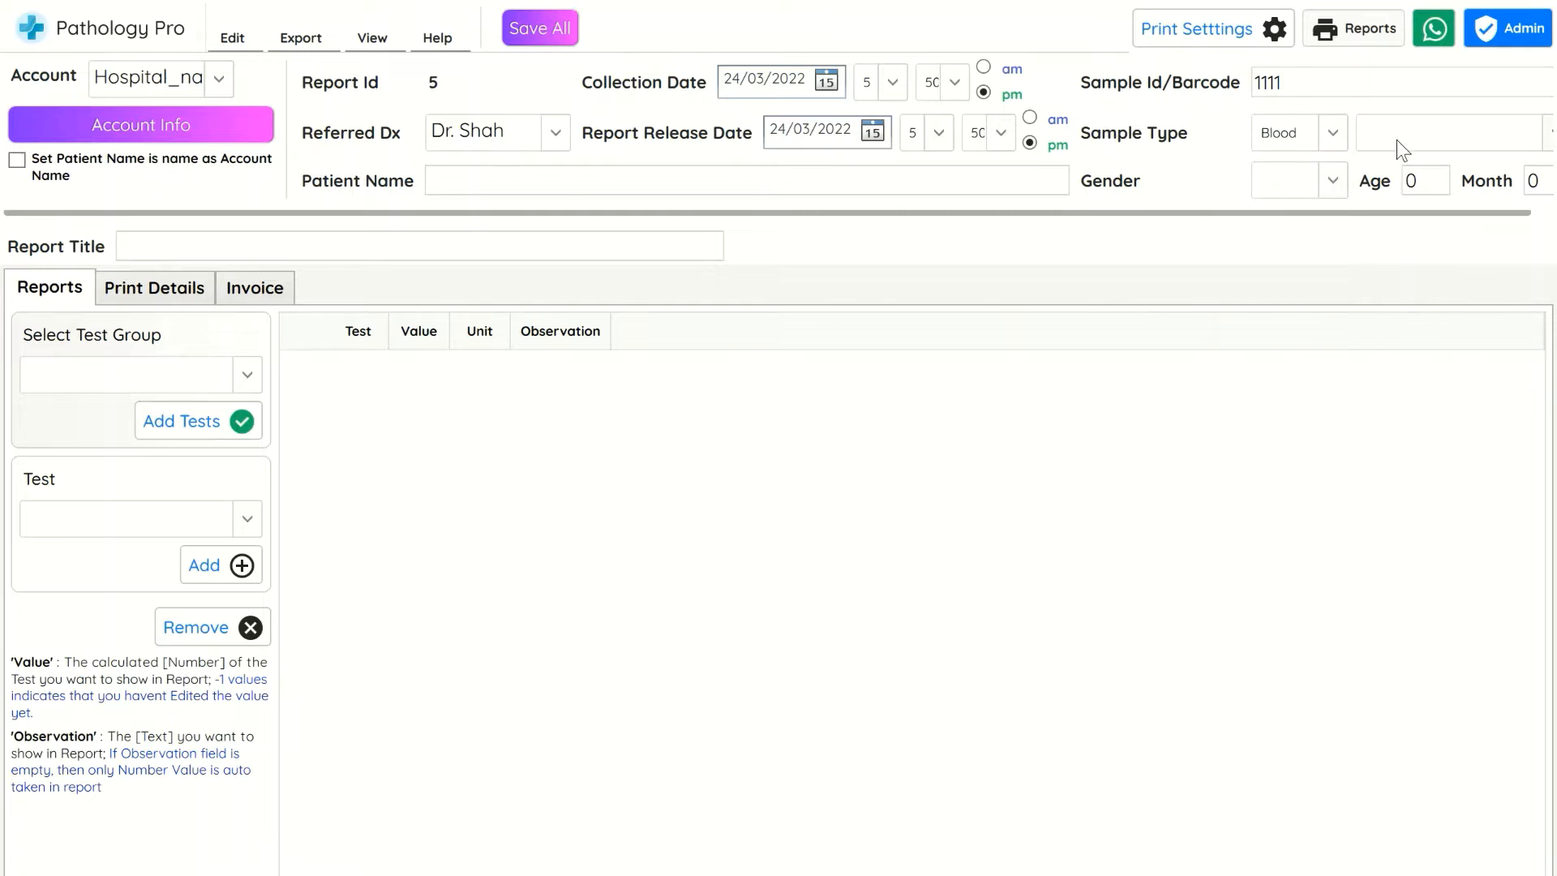
Set the gender to Male and enter the patient's name
left_click(1396, 139)
left_click(1288, 190)
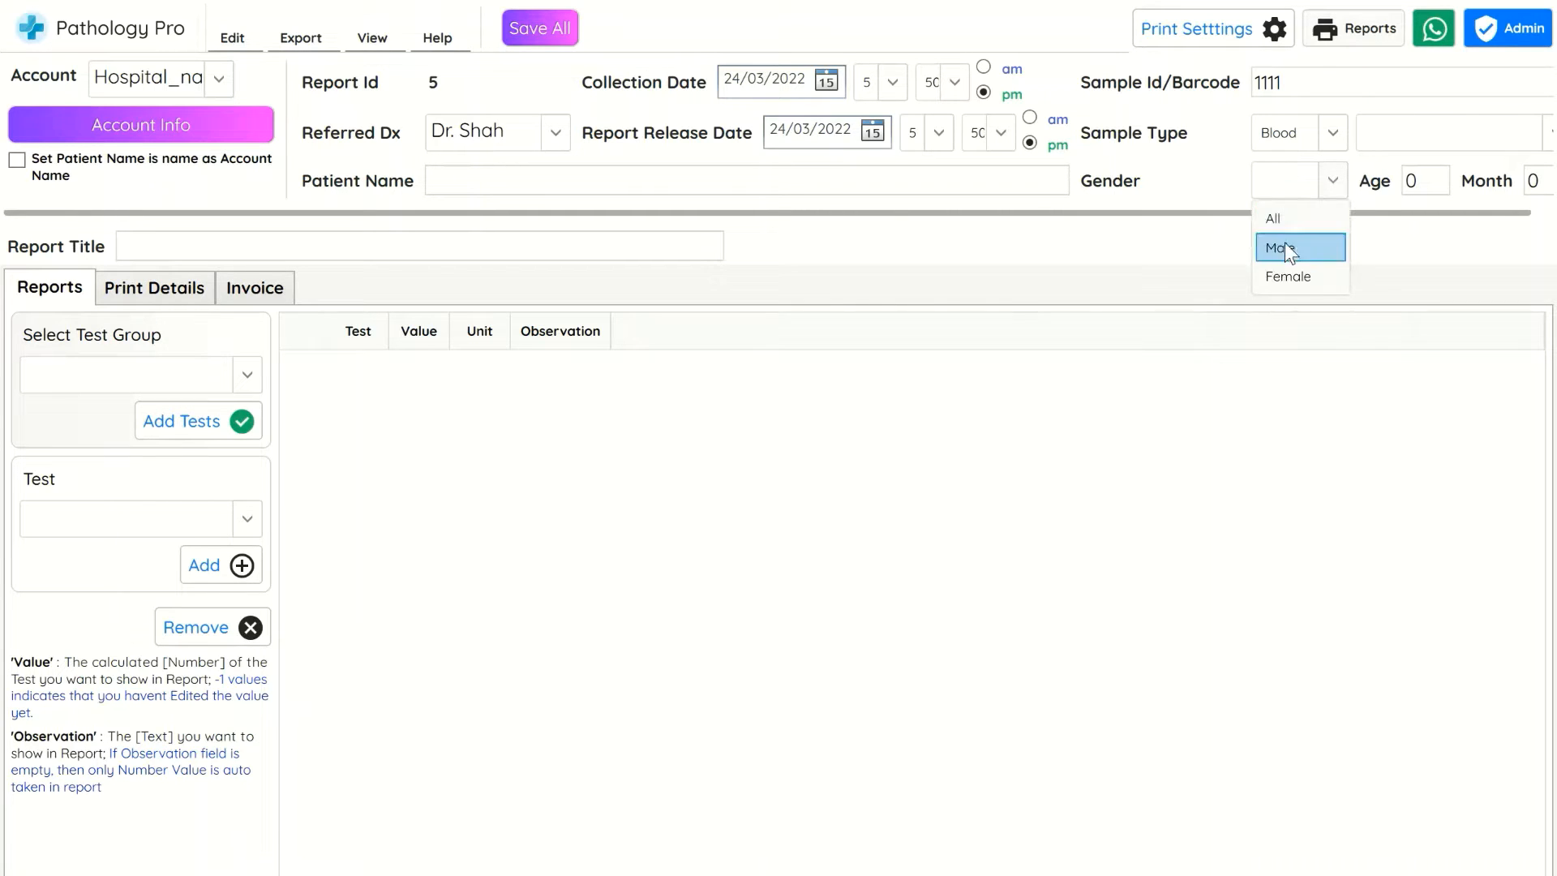
left_click(1284, 242)
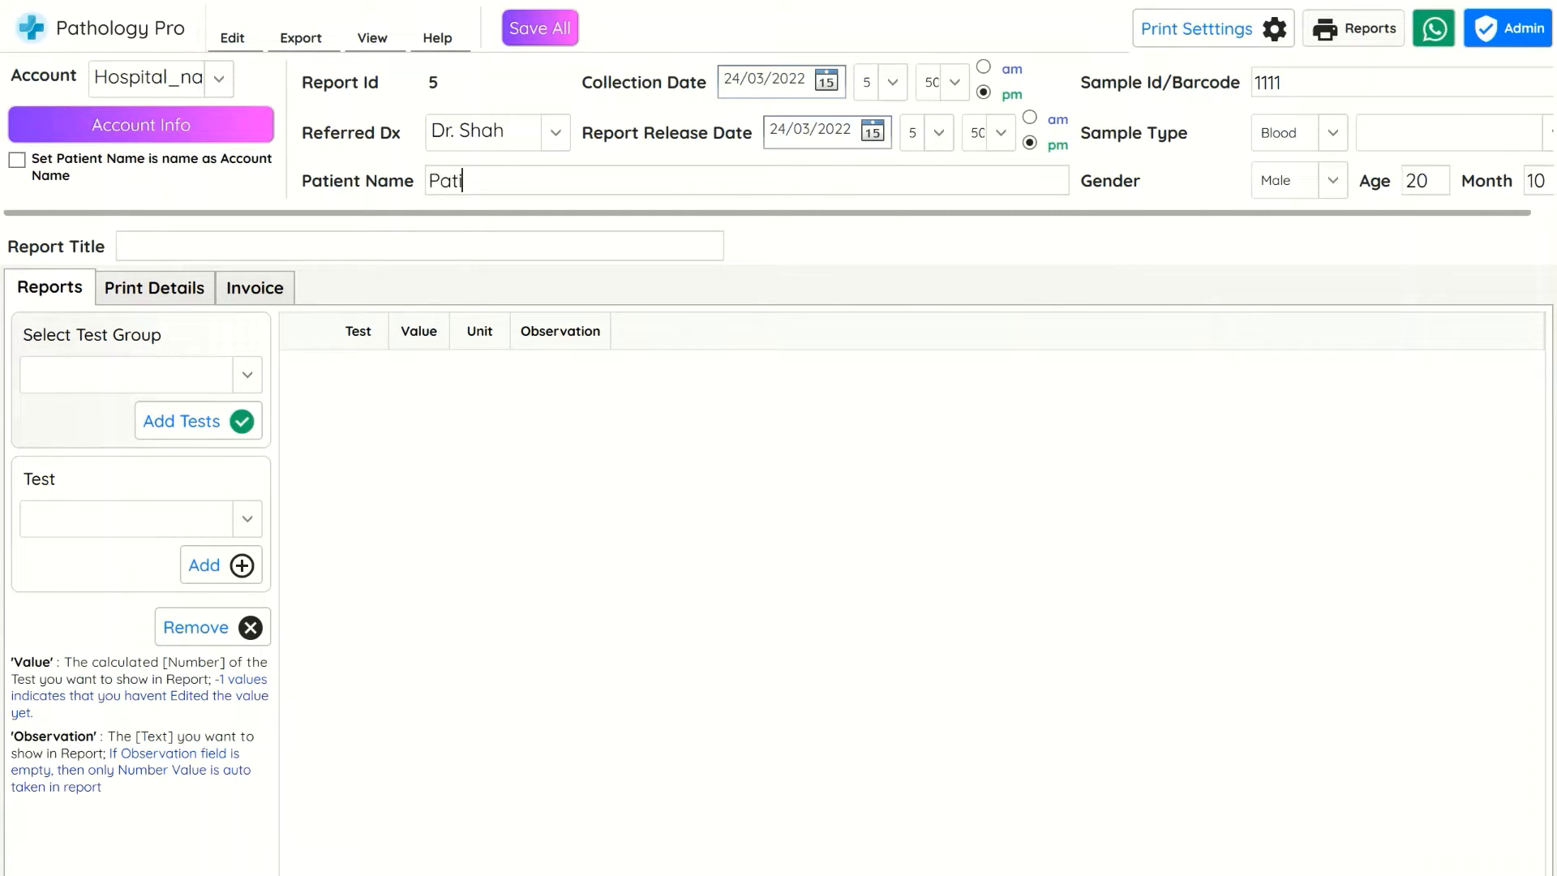
type("ent_name_tonystark")
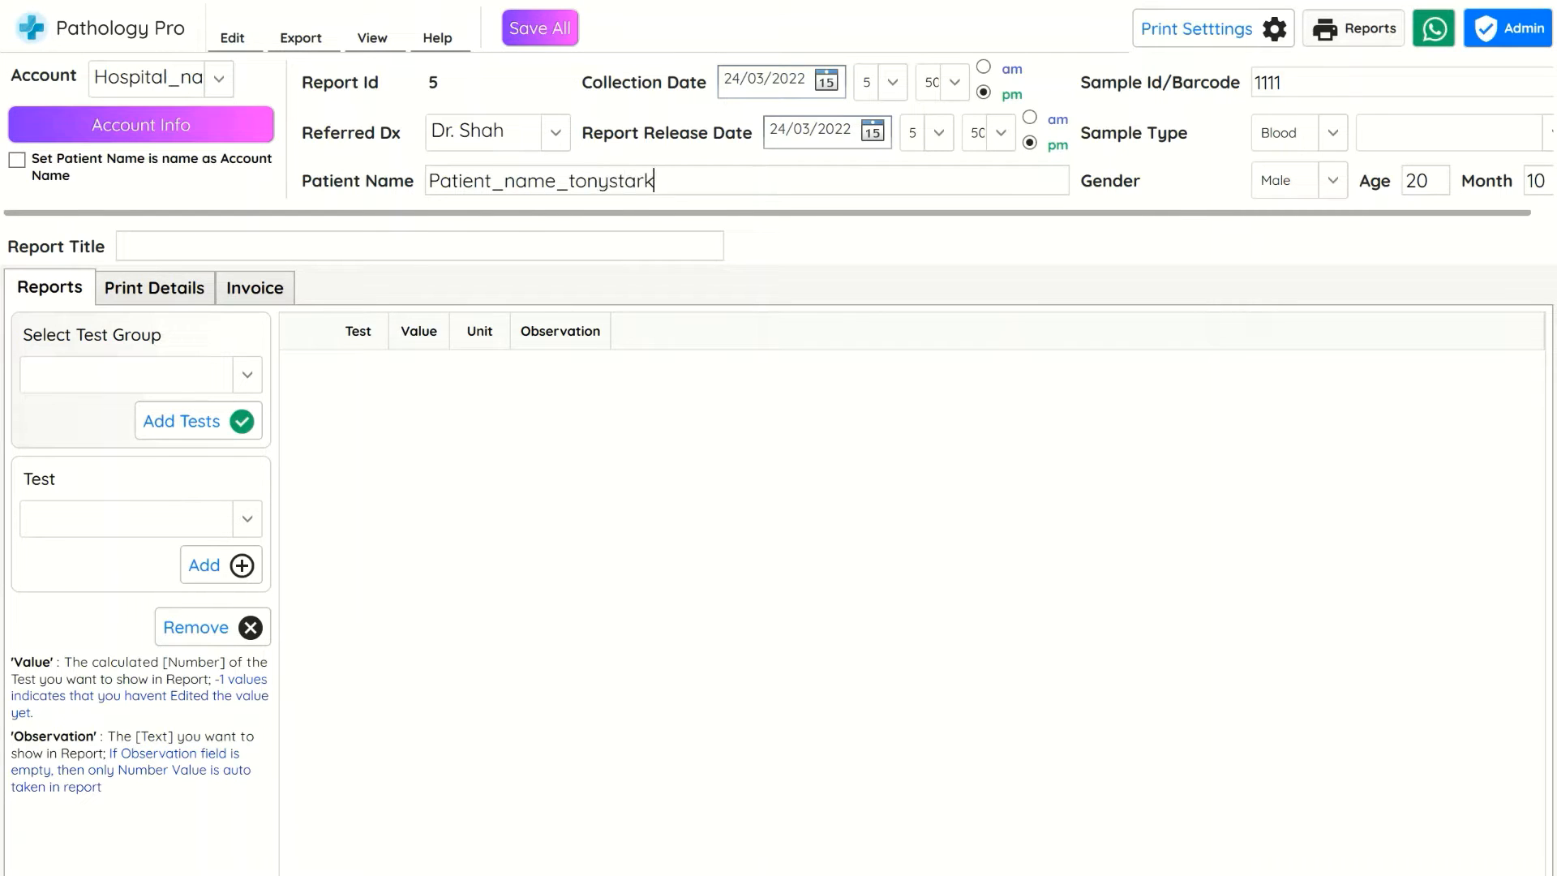
Add all tests from the Complete Haemogram Test group to the report
left_click(509, 245)
left_click(202, 376)
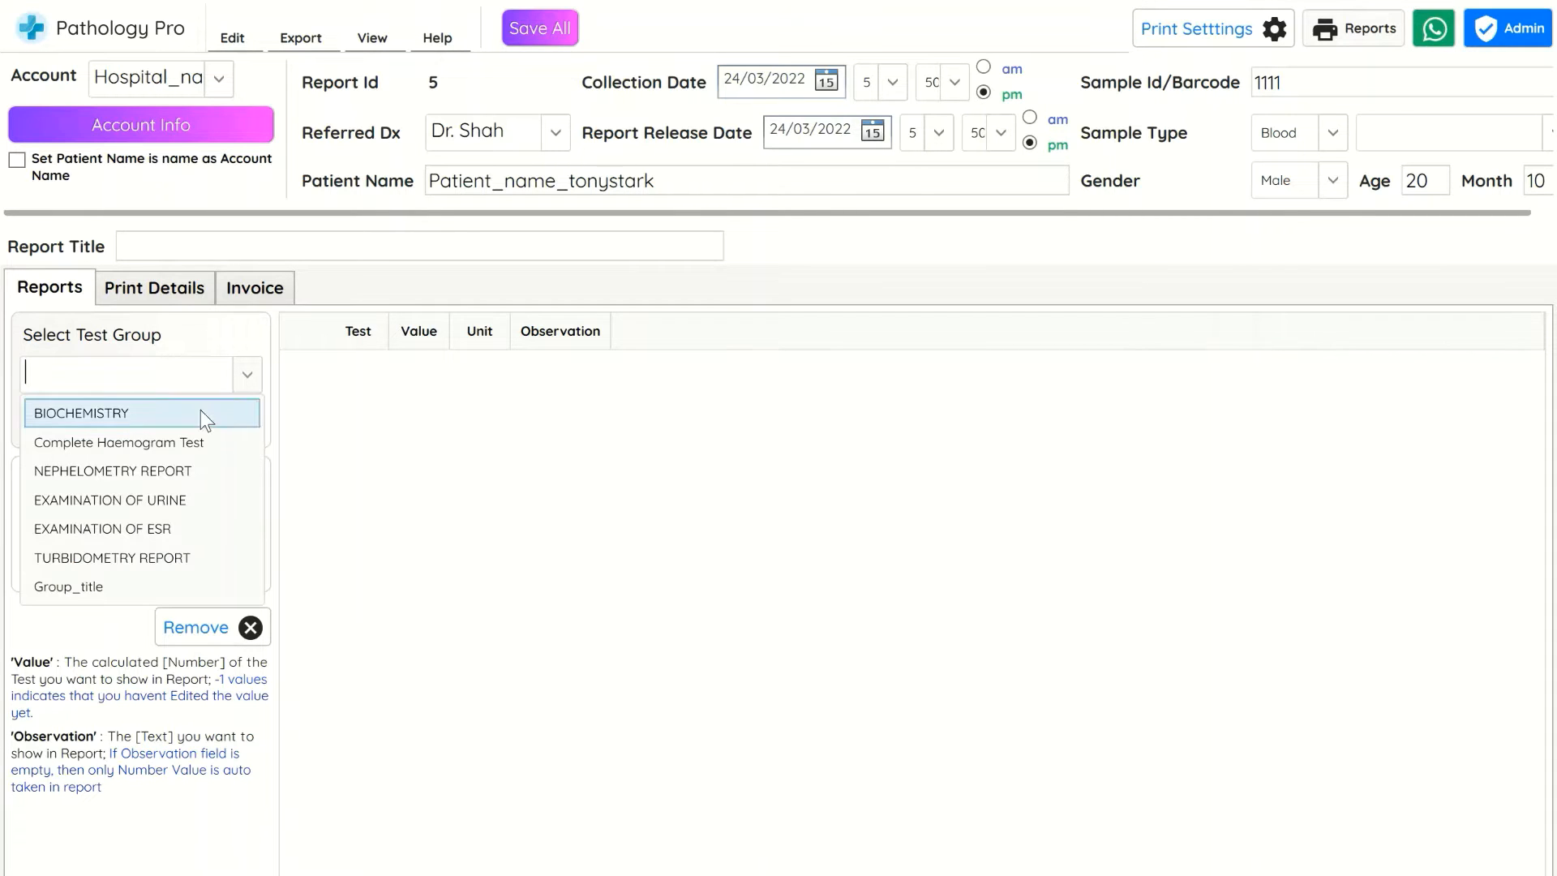
left_click(200, 442)
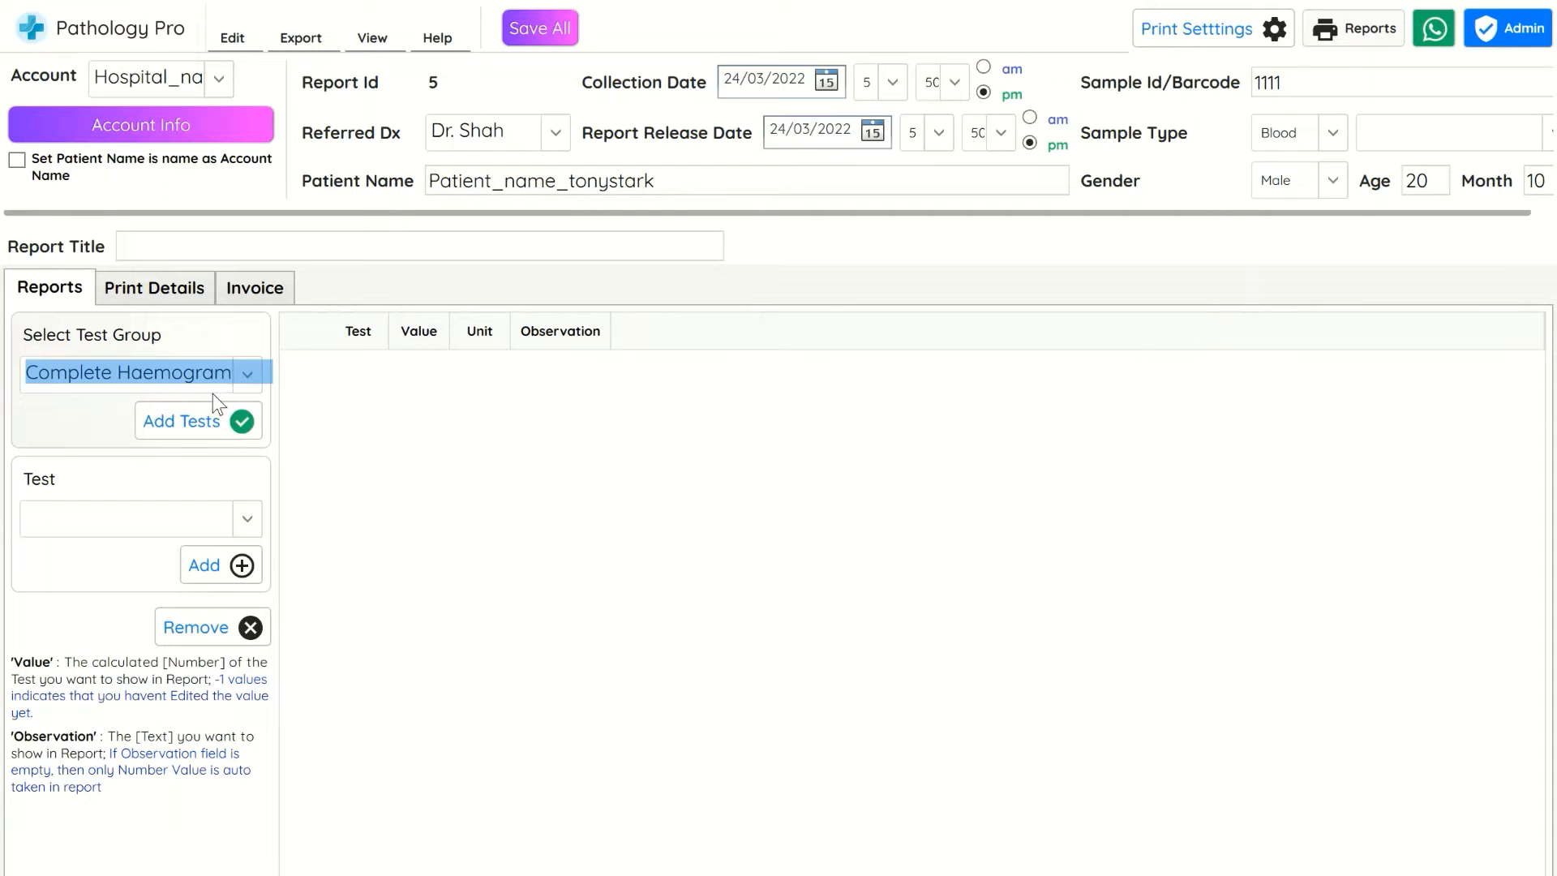
left_click(214, 426)
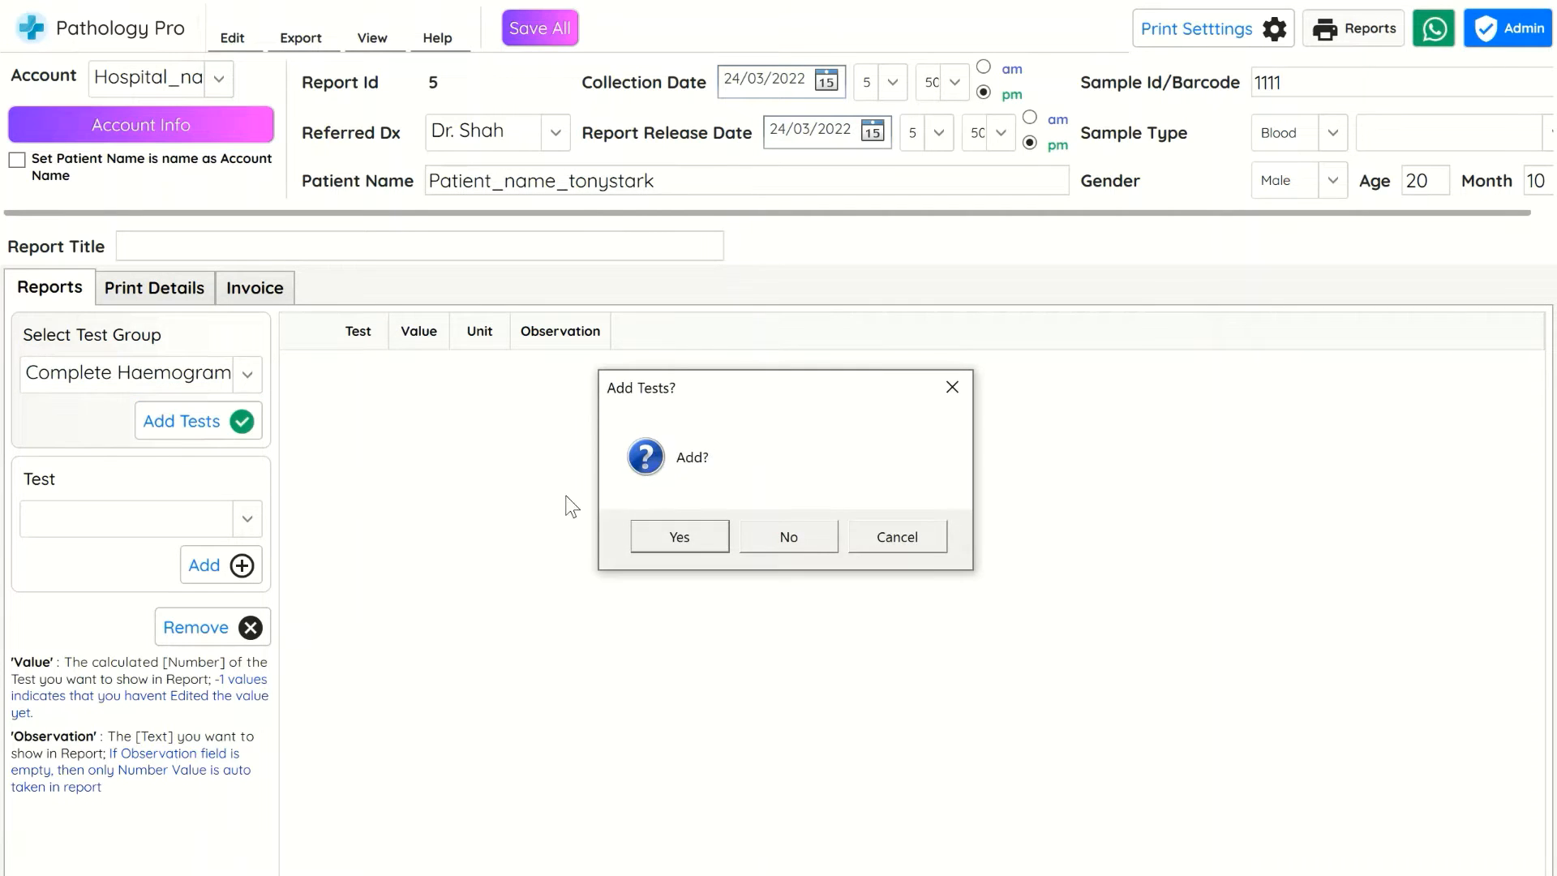
left_click(663, 548)
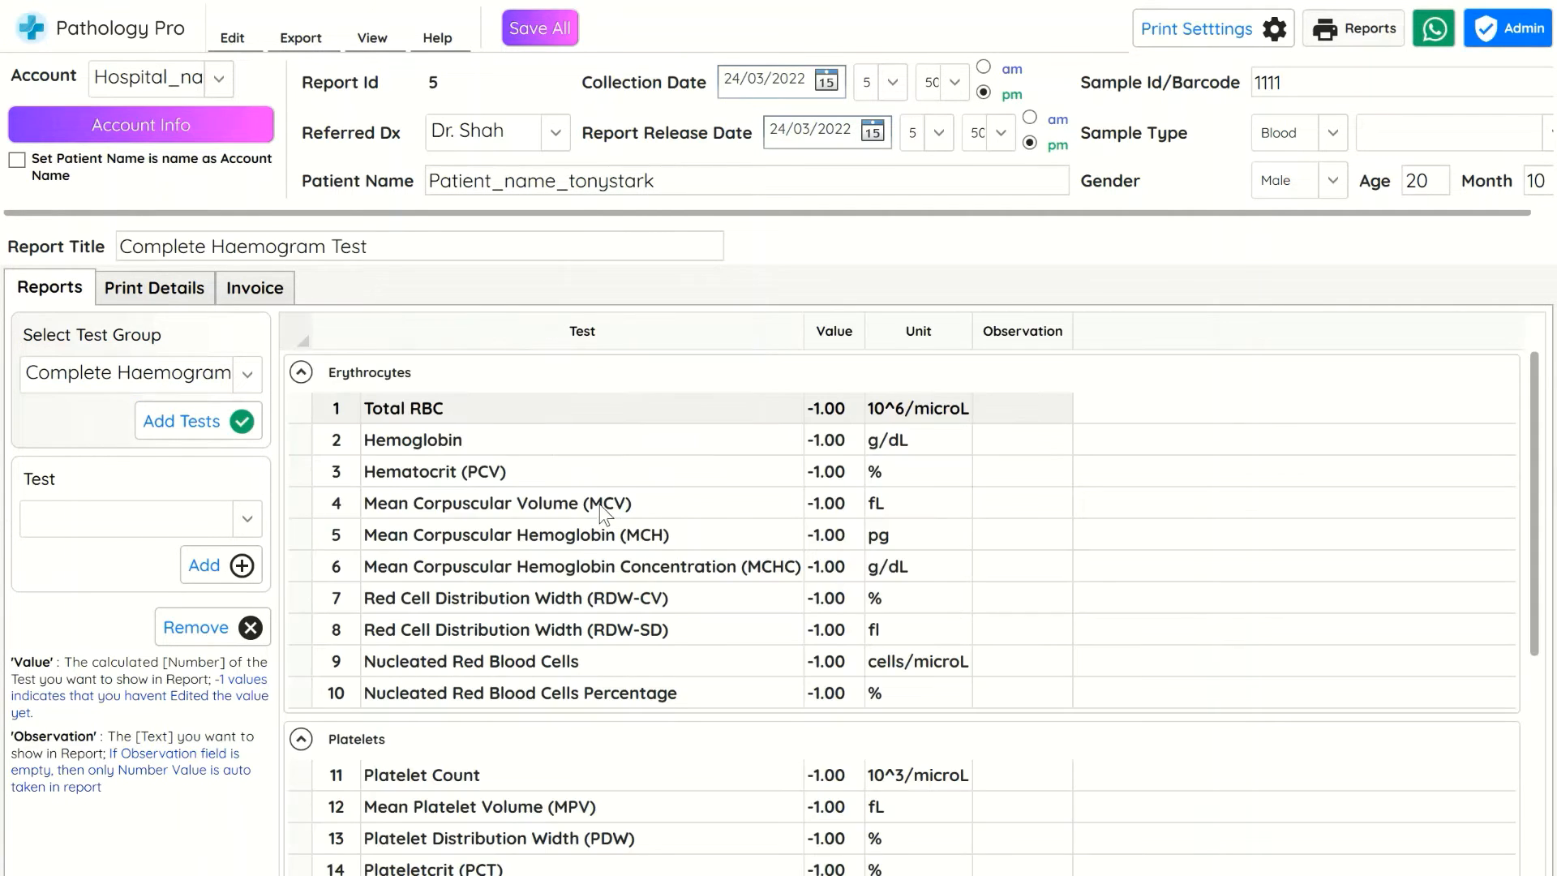
Remove the Neutrophils test from the Leucocytes section
scroll(598, 517, "down", 3)
scroll(594, 527, "up", 5)
scroll(825, 428, "down", 5)
left_click(308, 580)
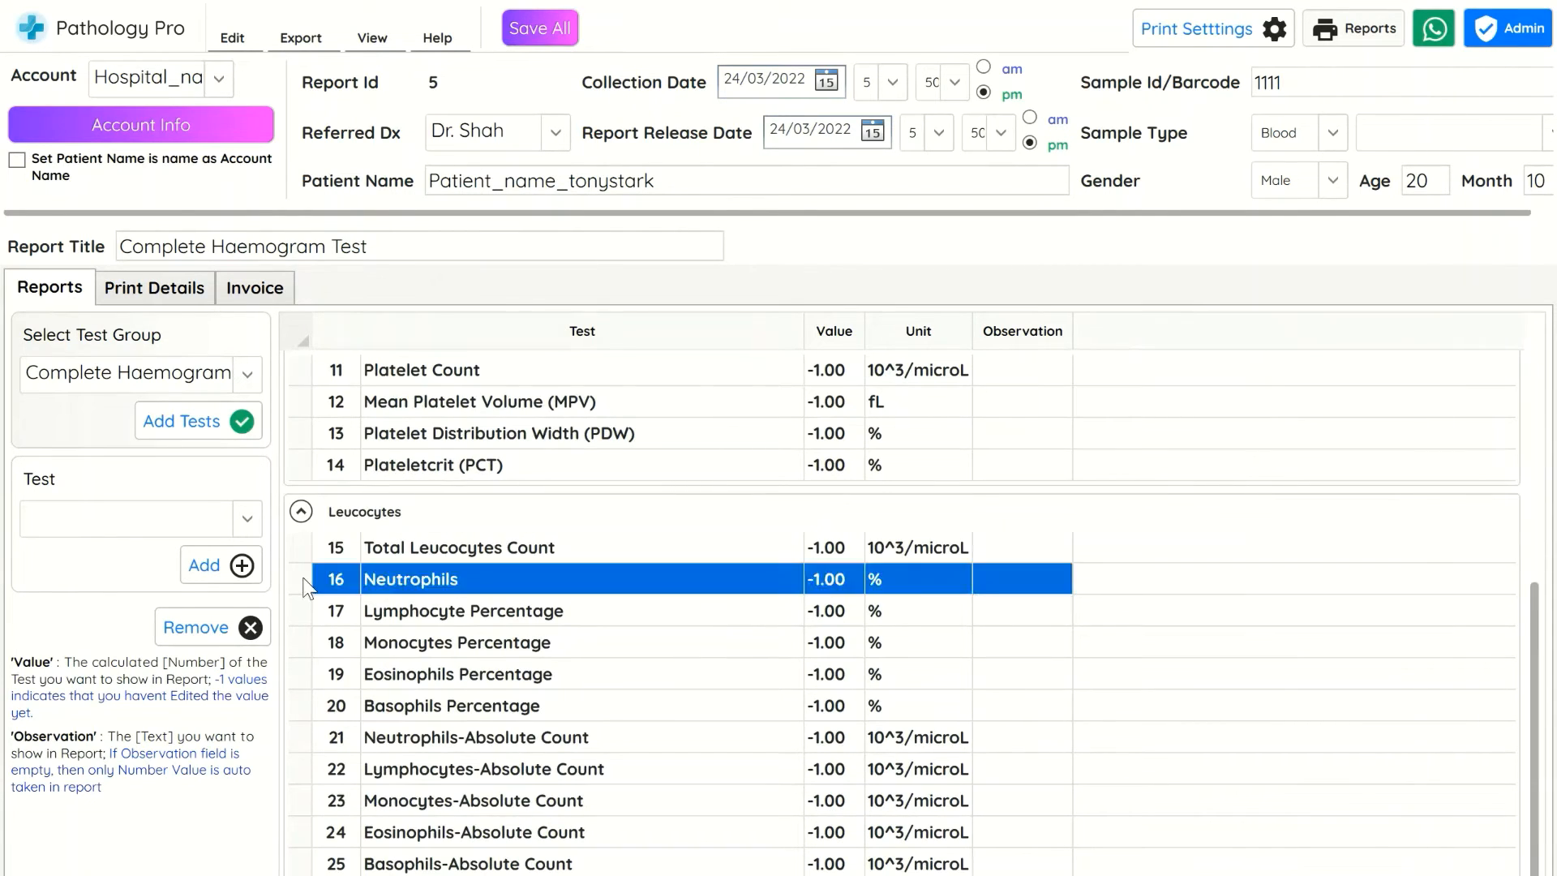
left_click(222, 621)
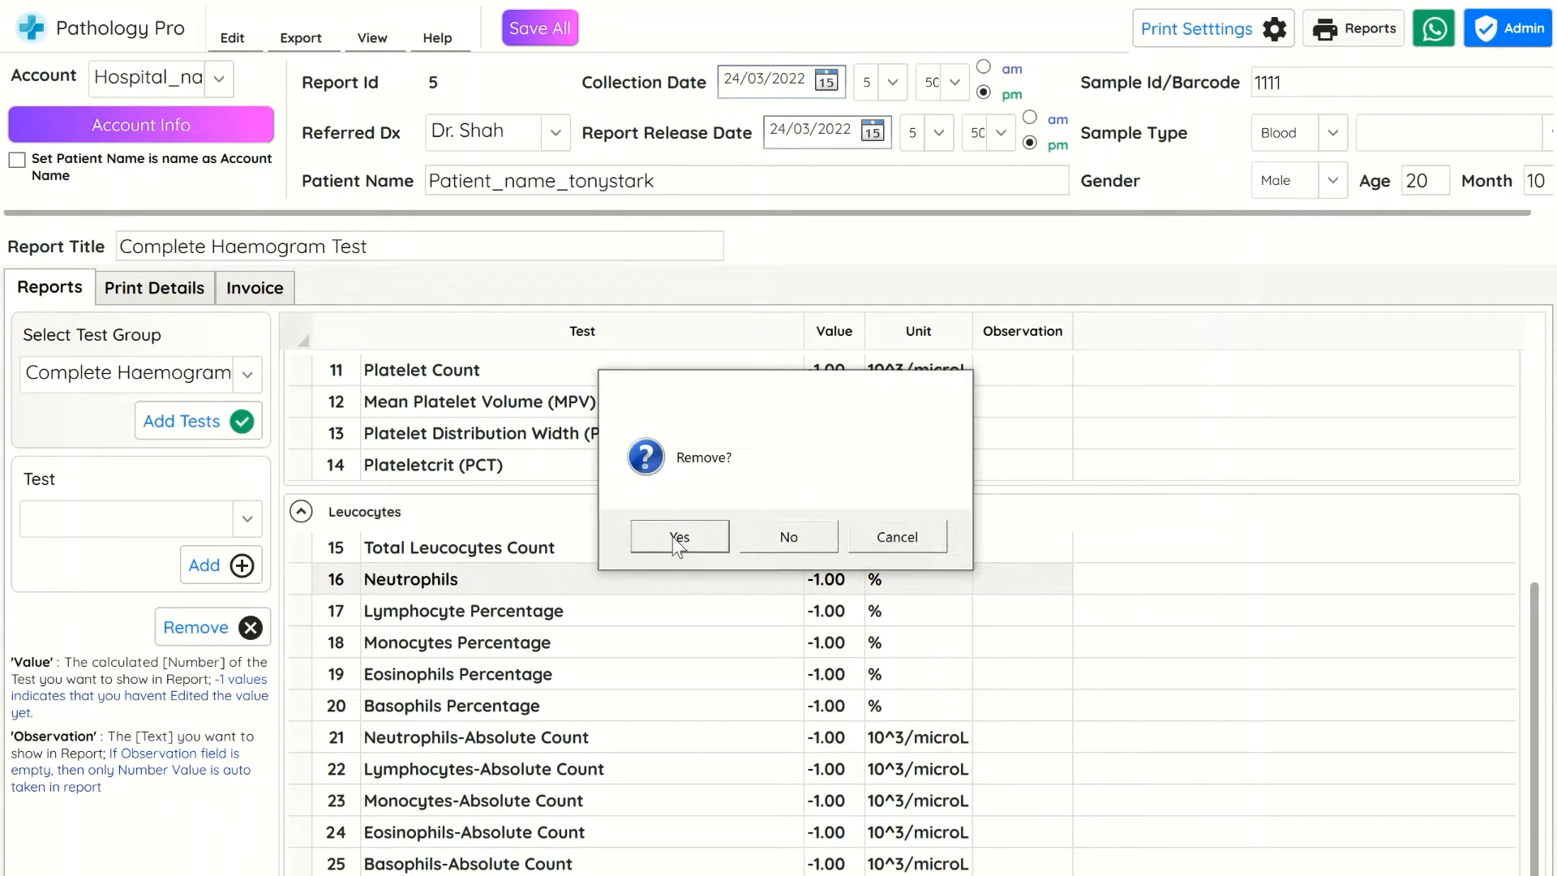
left_click(677, 537)
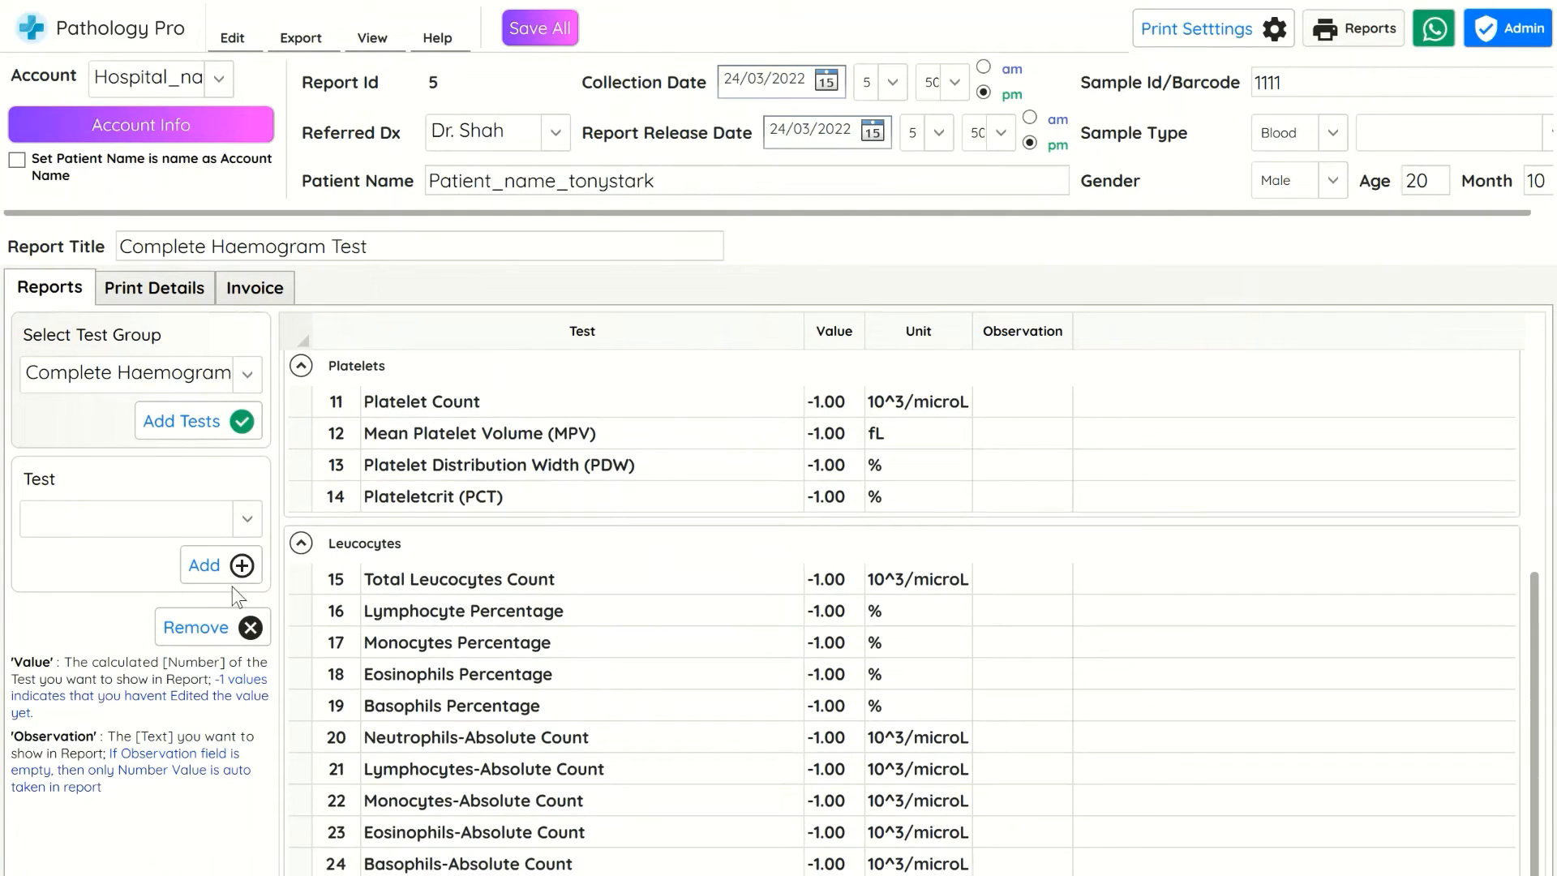
Add the Neutrophils test back to the report as a single test
left_click(162, 525)
type("Neutrophils")
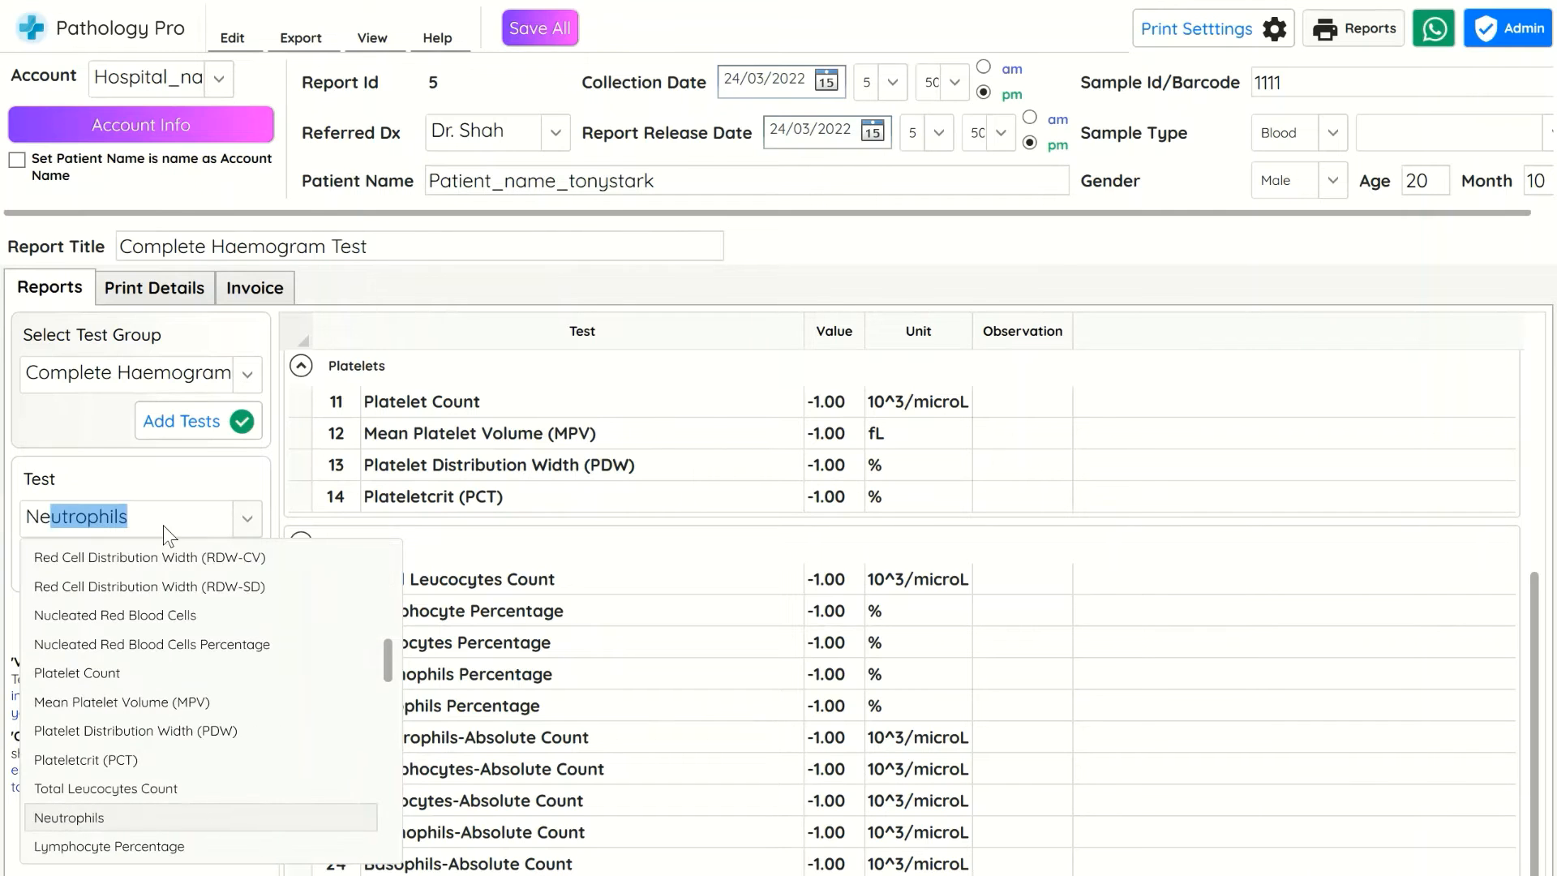
key("Return")
left_click(222, 574)
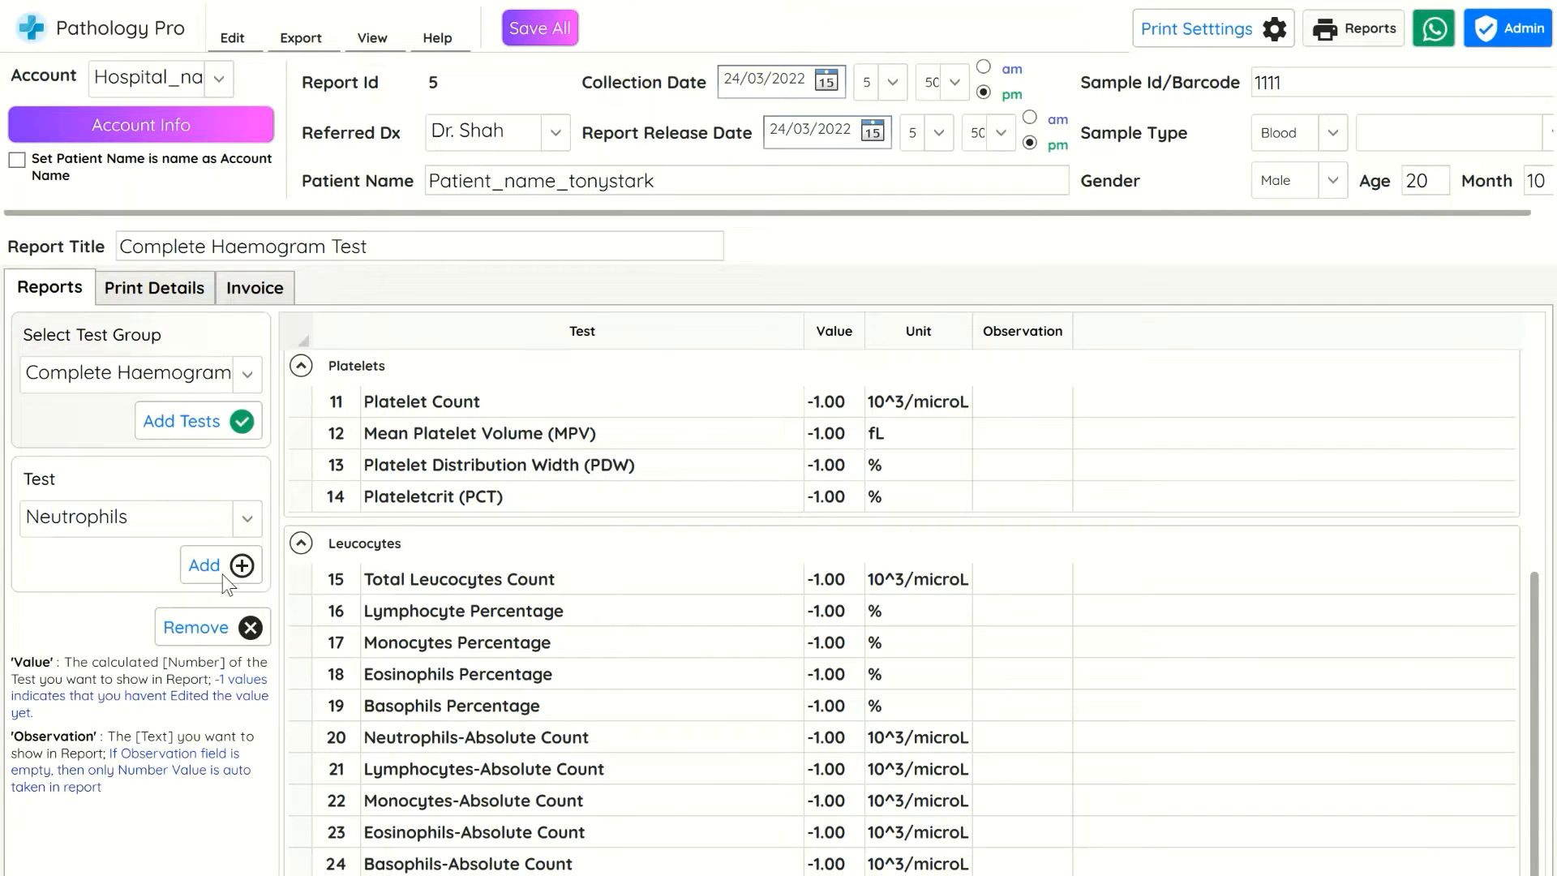
left_click(689, 537)
Set every test value in the report to 1 and save all entries
scroll(581, 546, "down", 1)
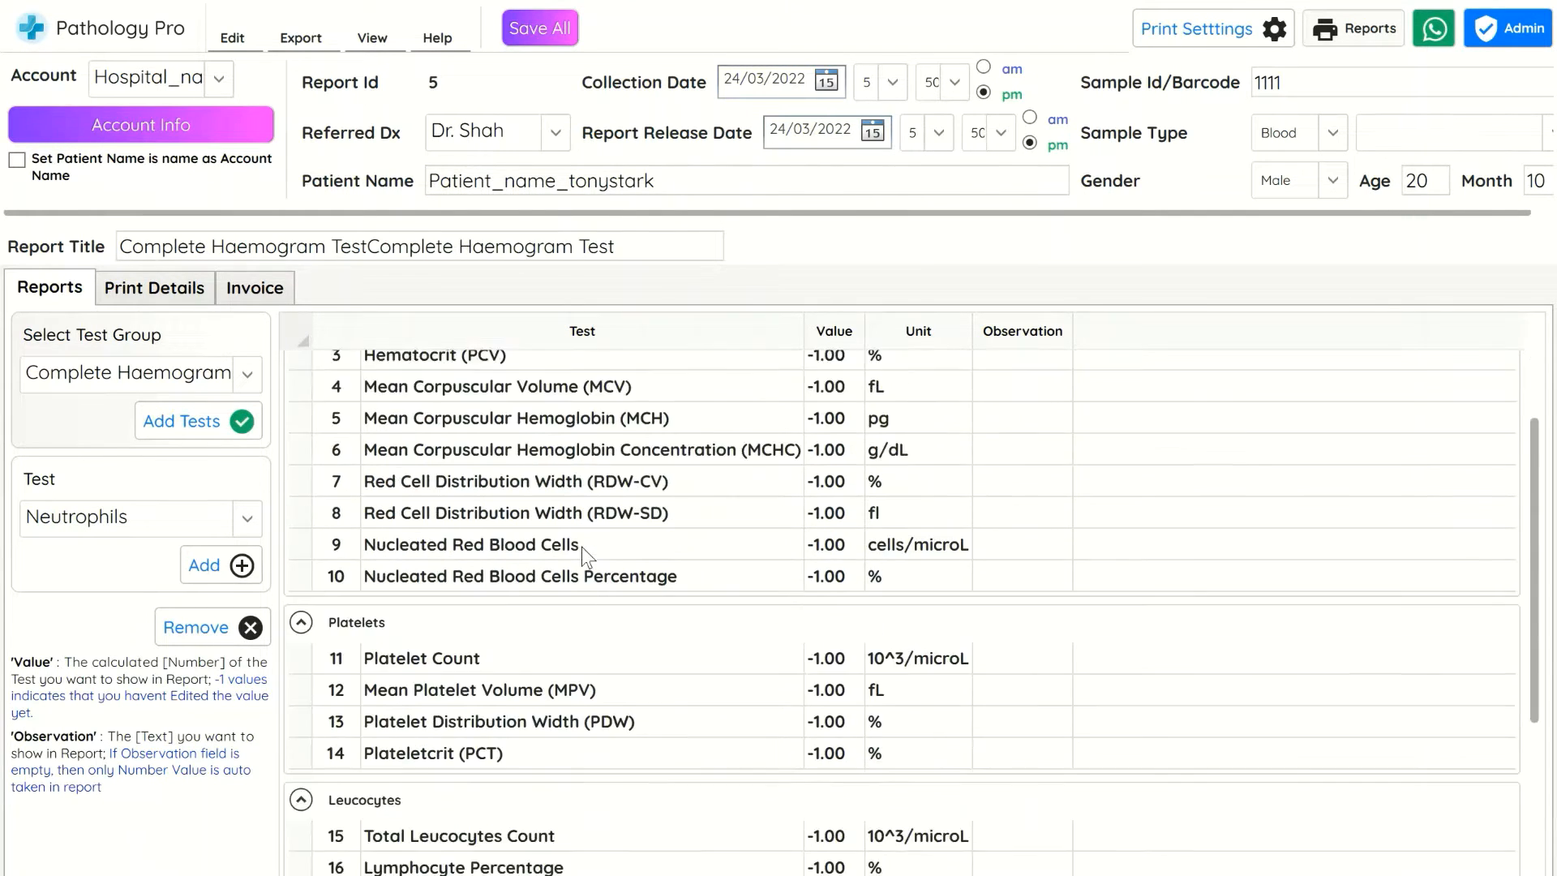
scroll(581, 547, "down", 5)
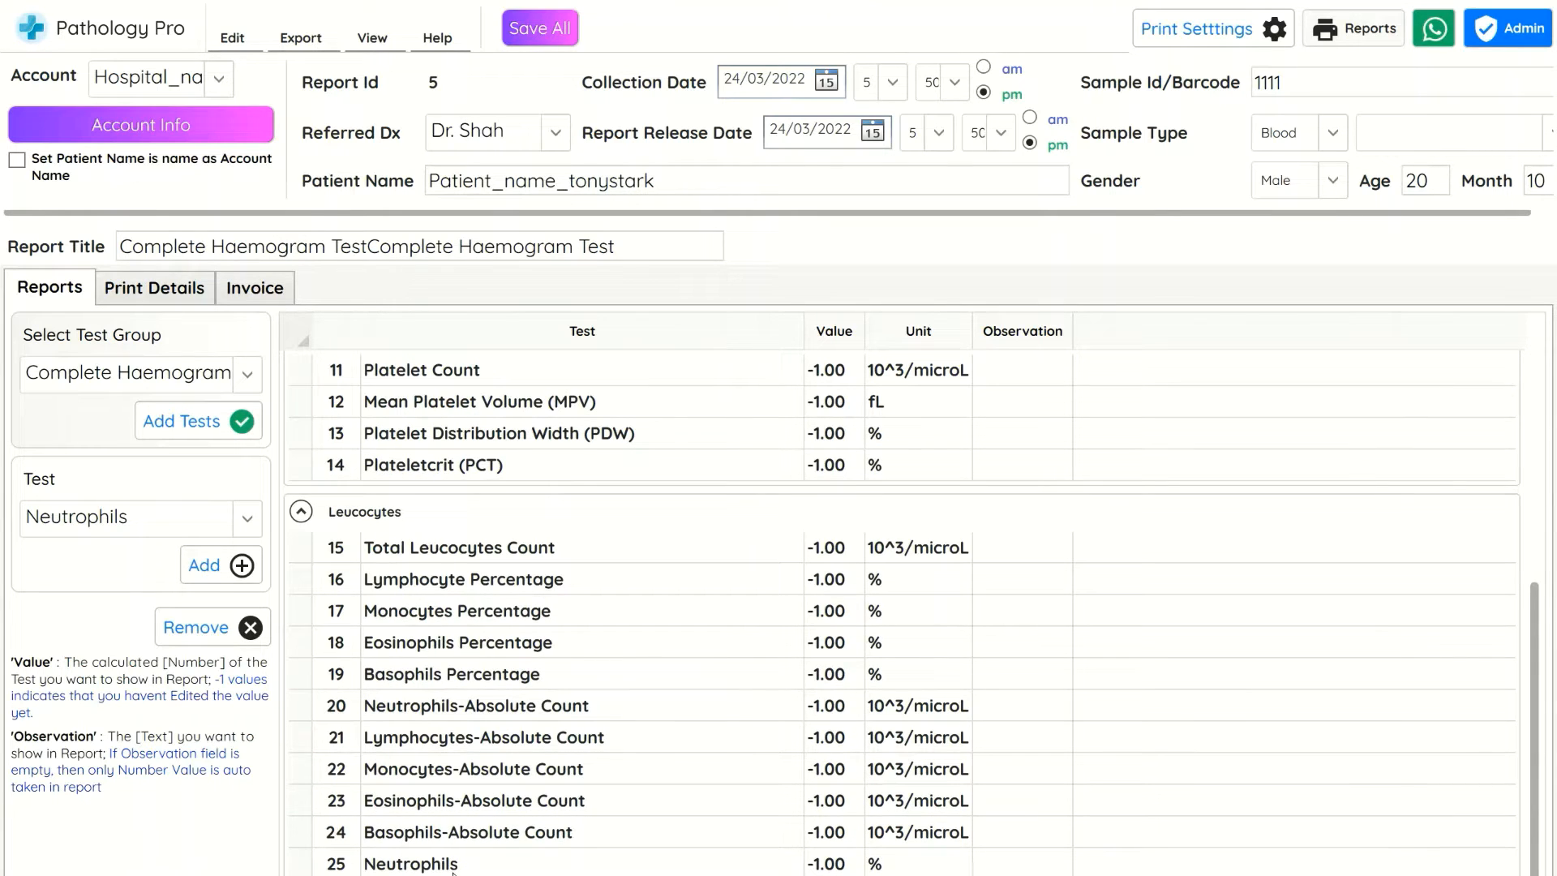
left_click(453, 865)
scroll(732, 693, "up", 5)
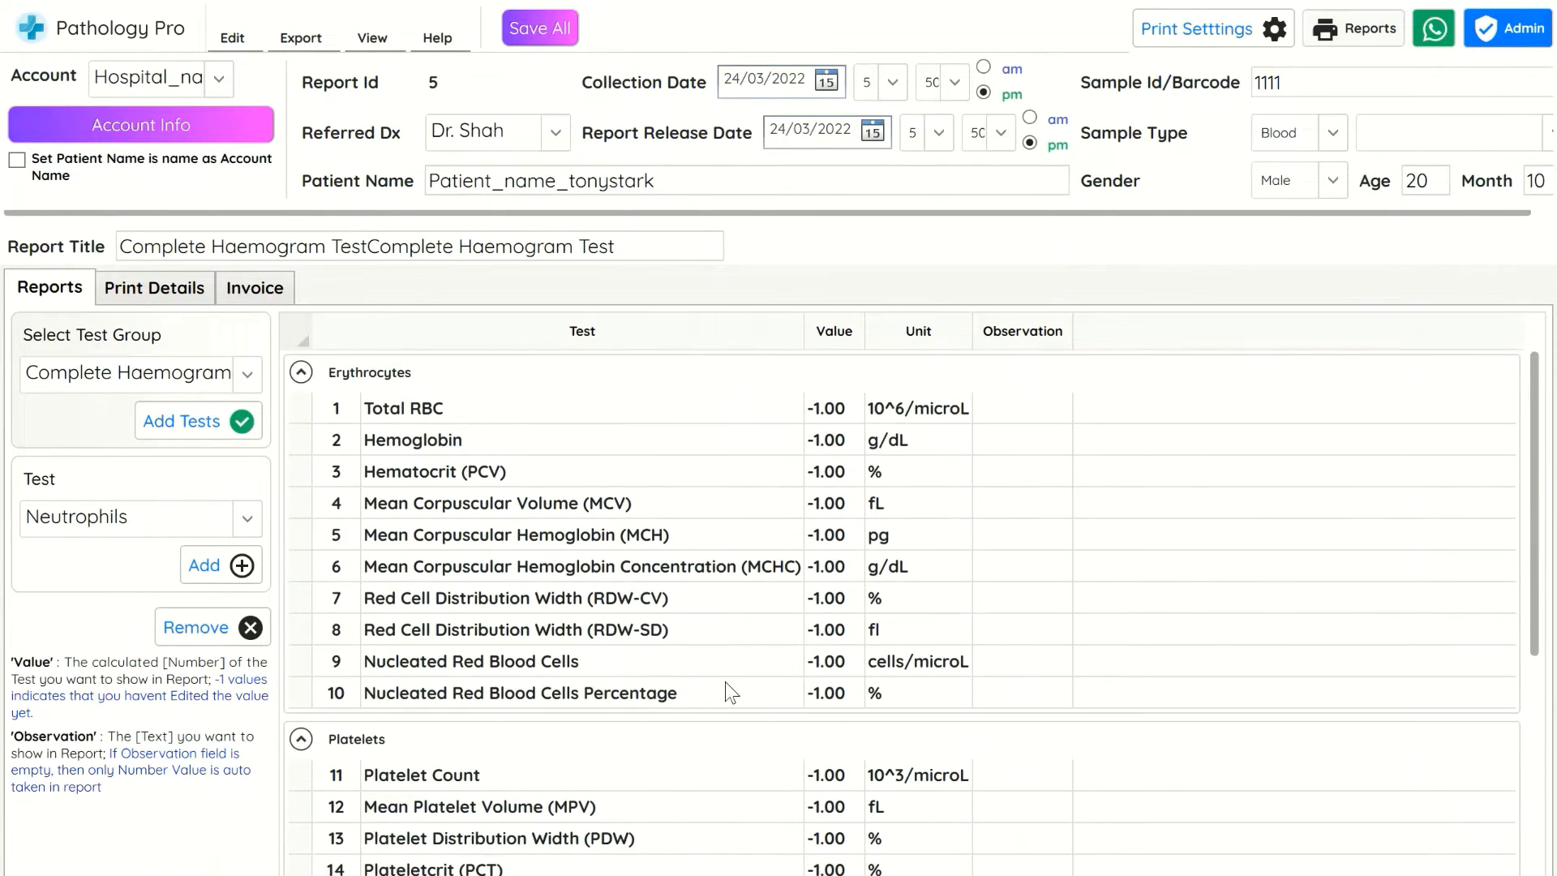
left_click(850, 414)
left_click(860, 415)
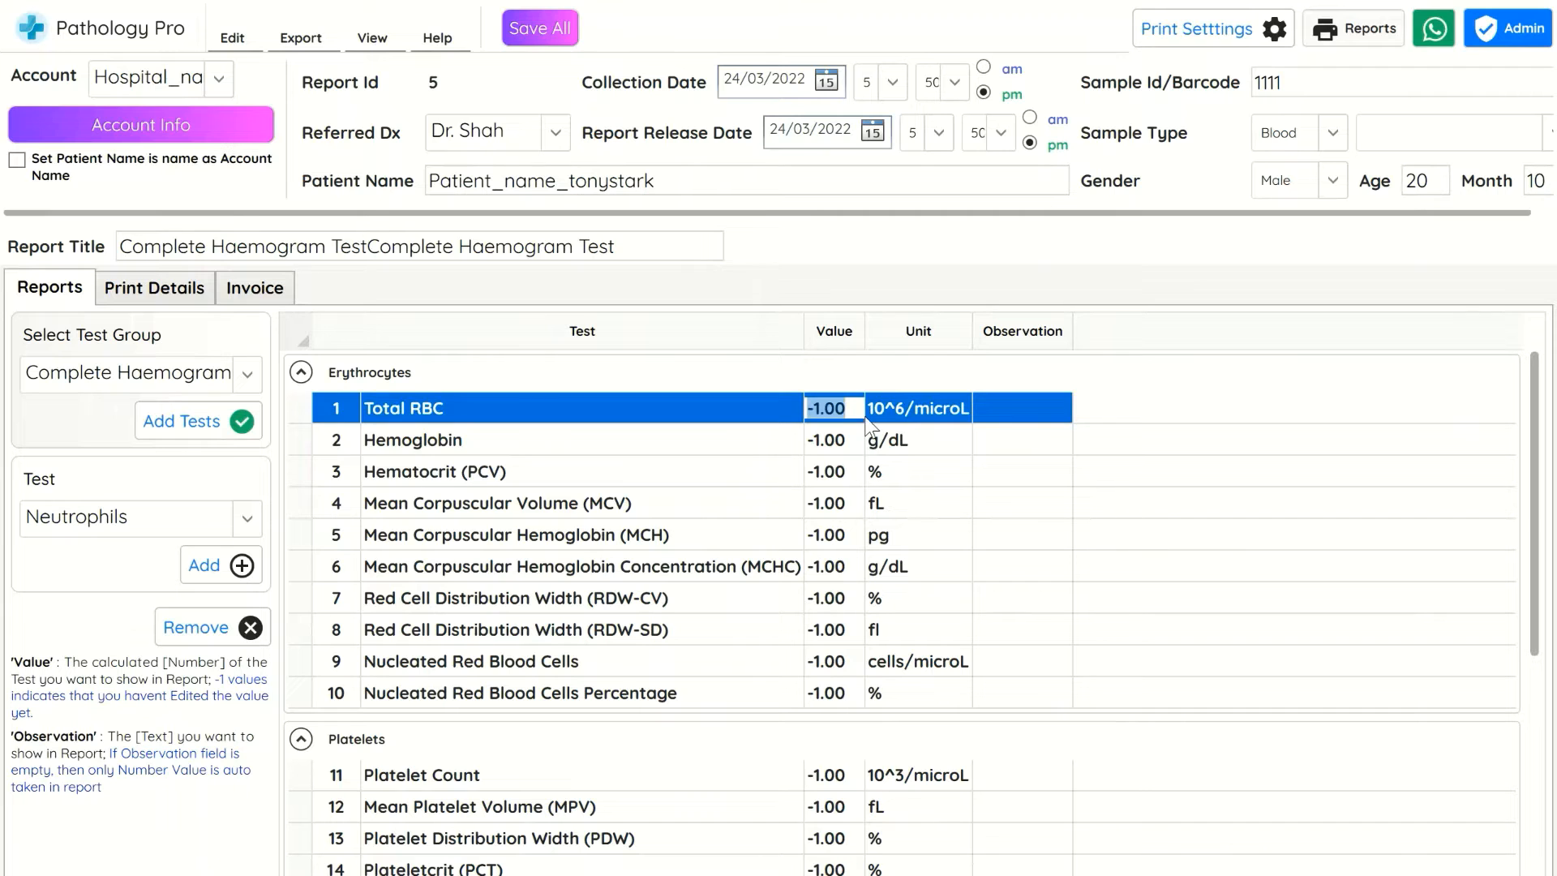
type("1")
key("Return")
type("1")
key("Return")
type("1 1 ")
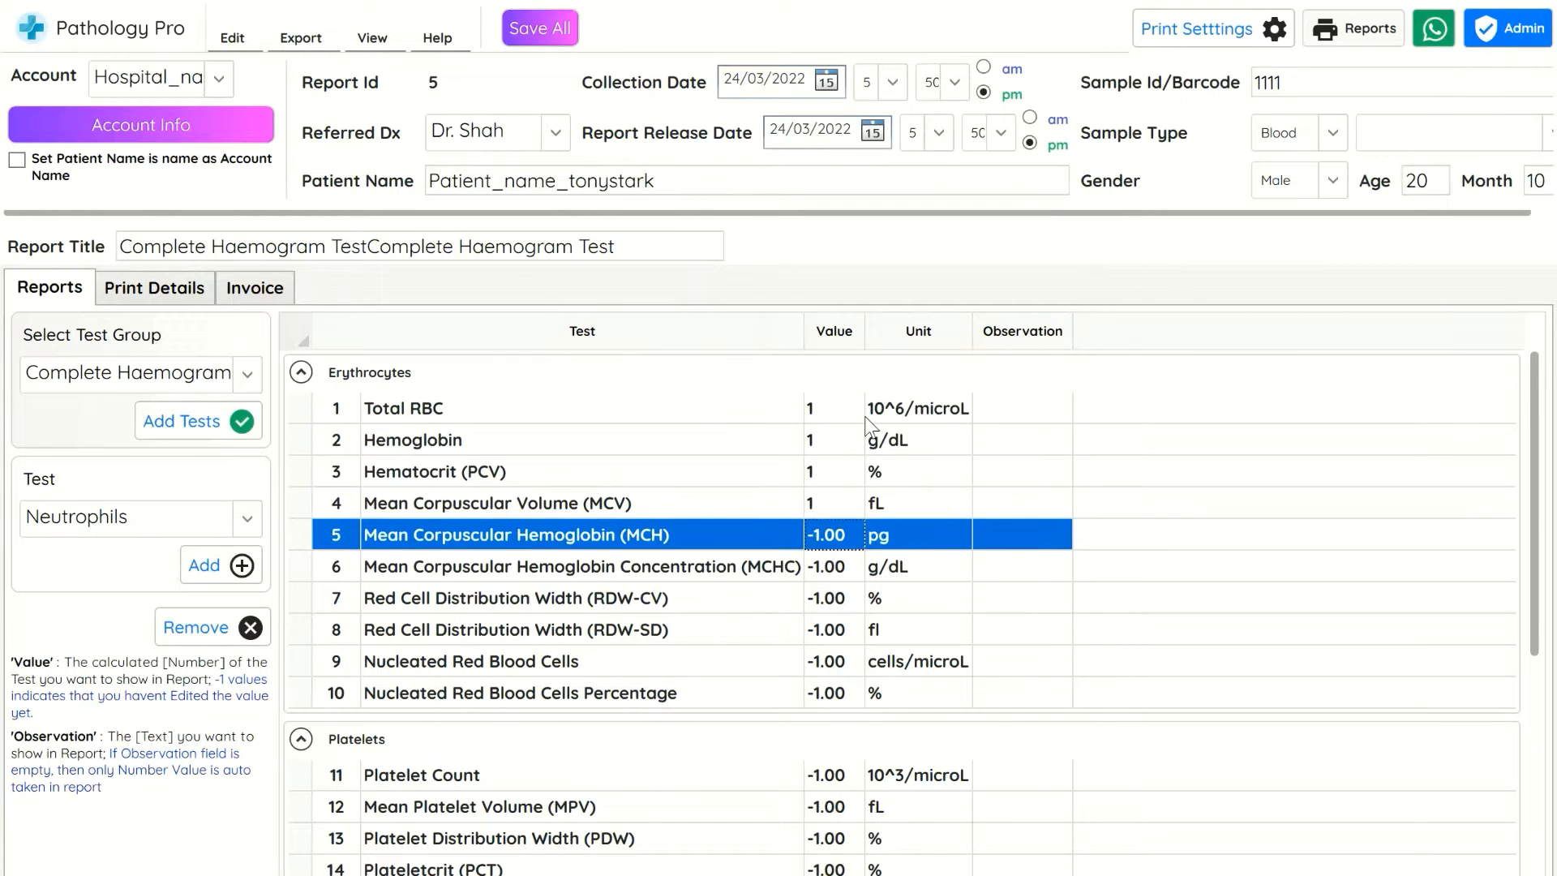
type("1 1")
left_click(539, 28)
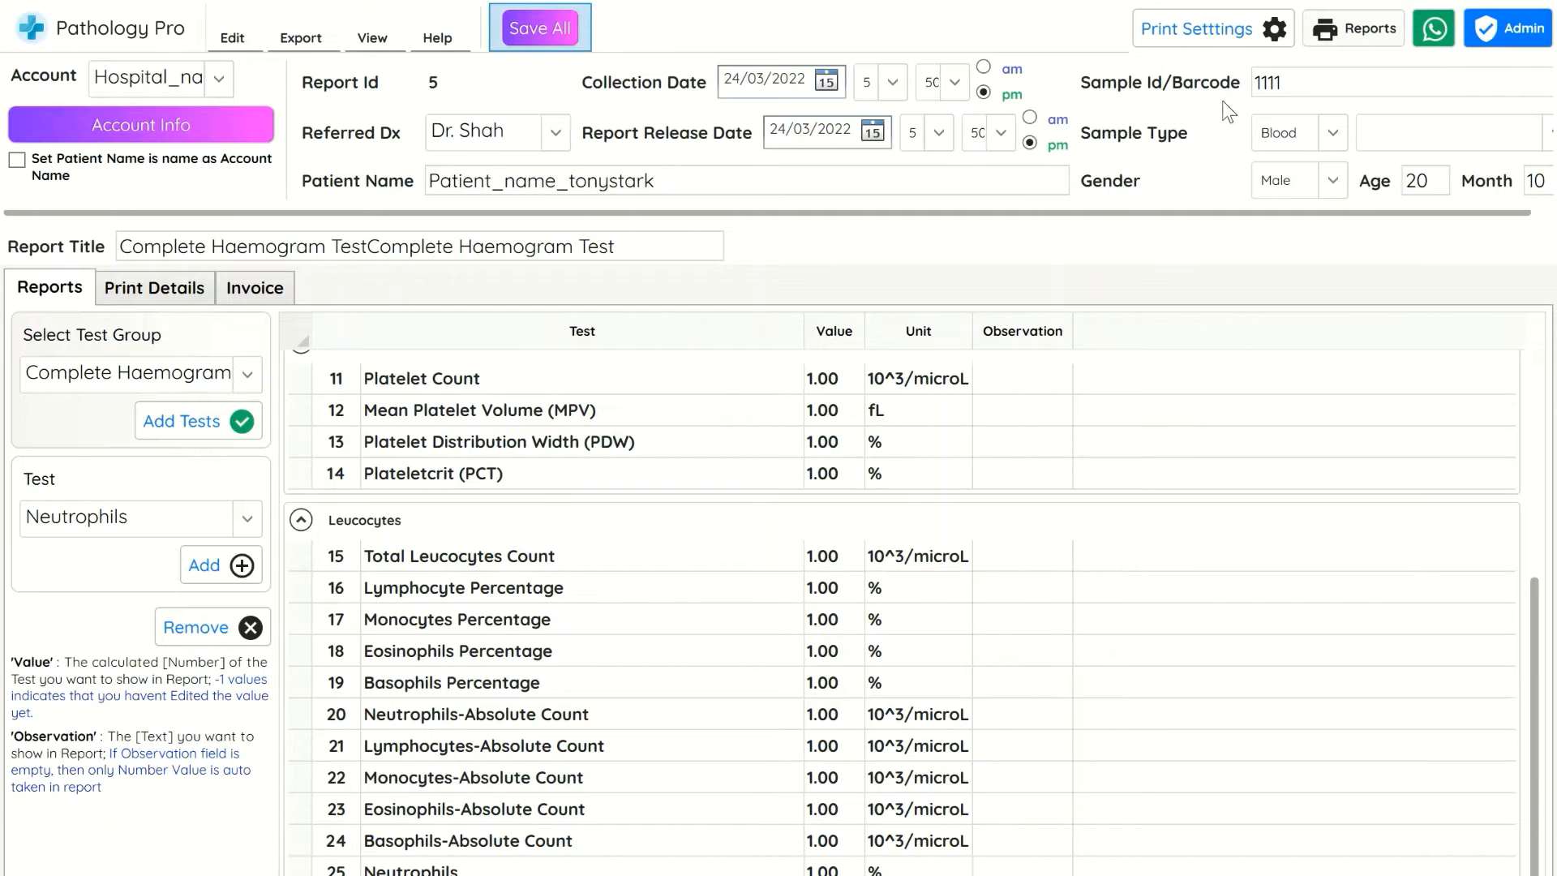
left_click(1354, 29)
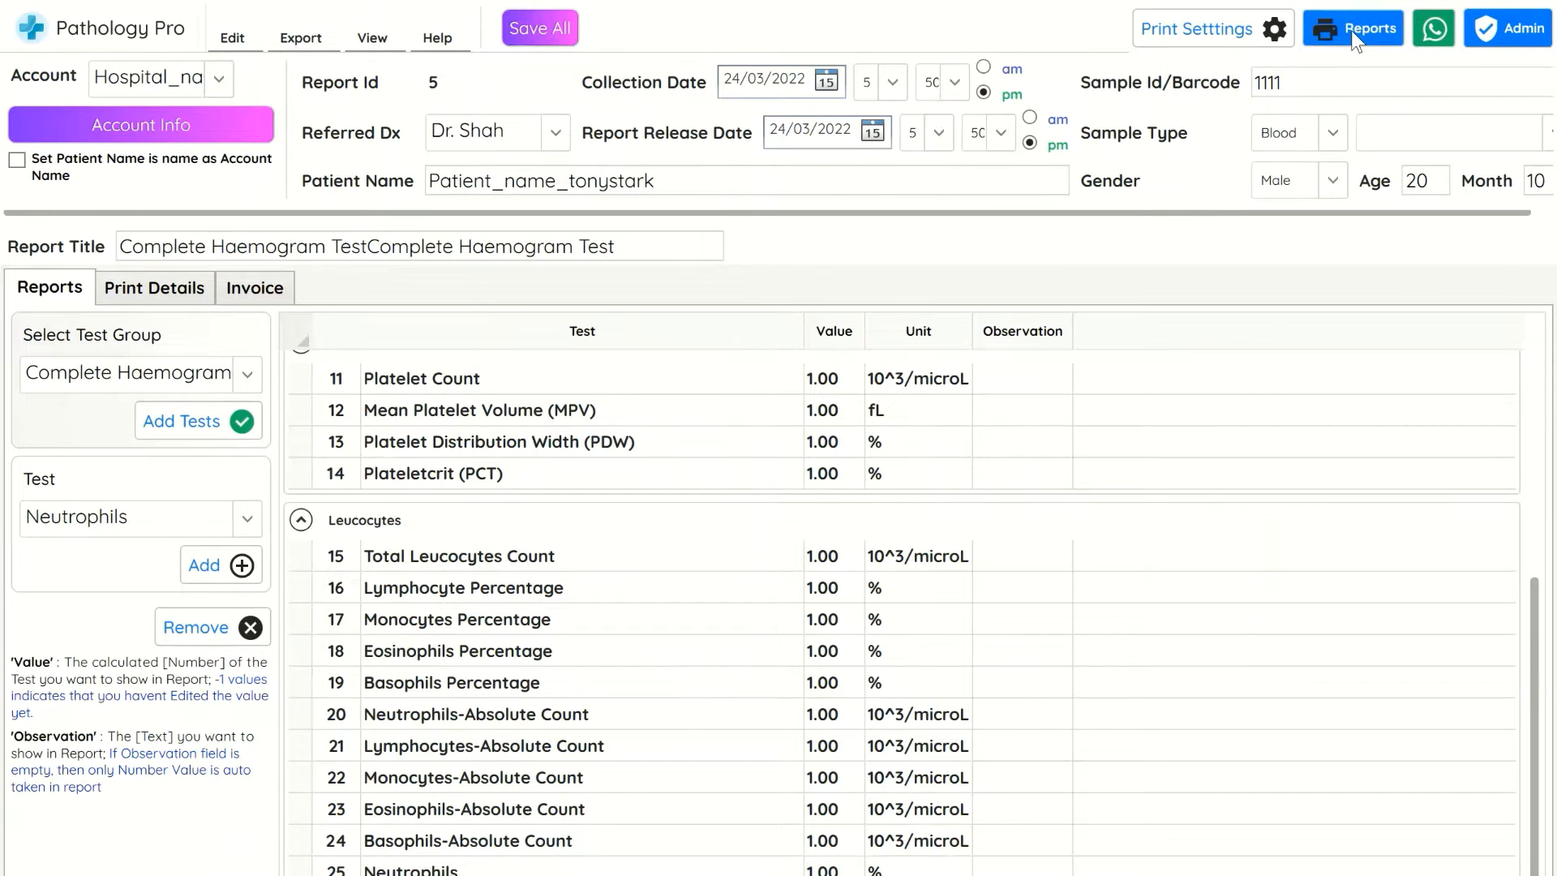
Paste the 'TITLE testname related data under report' print details into the text box under the report
left_click(179, 291)
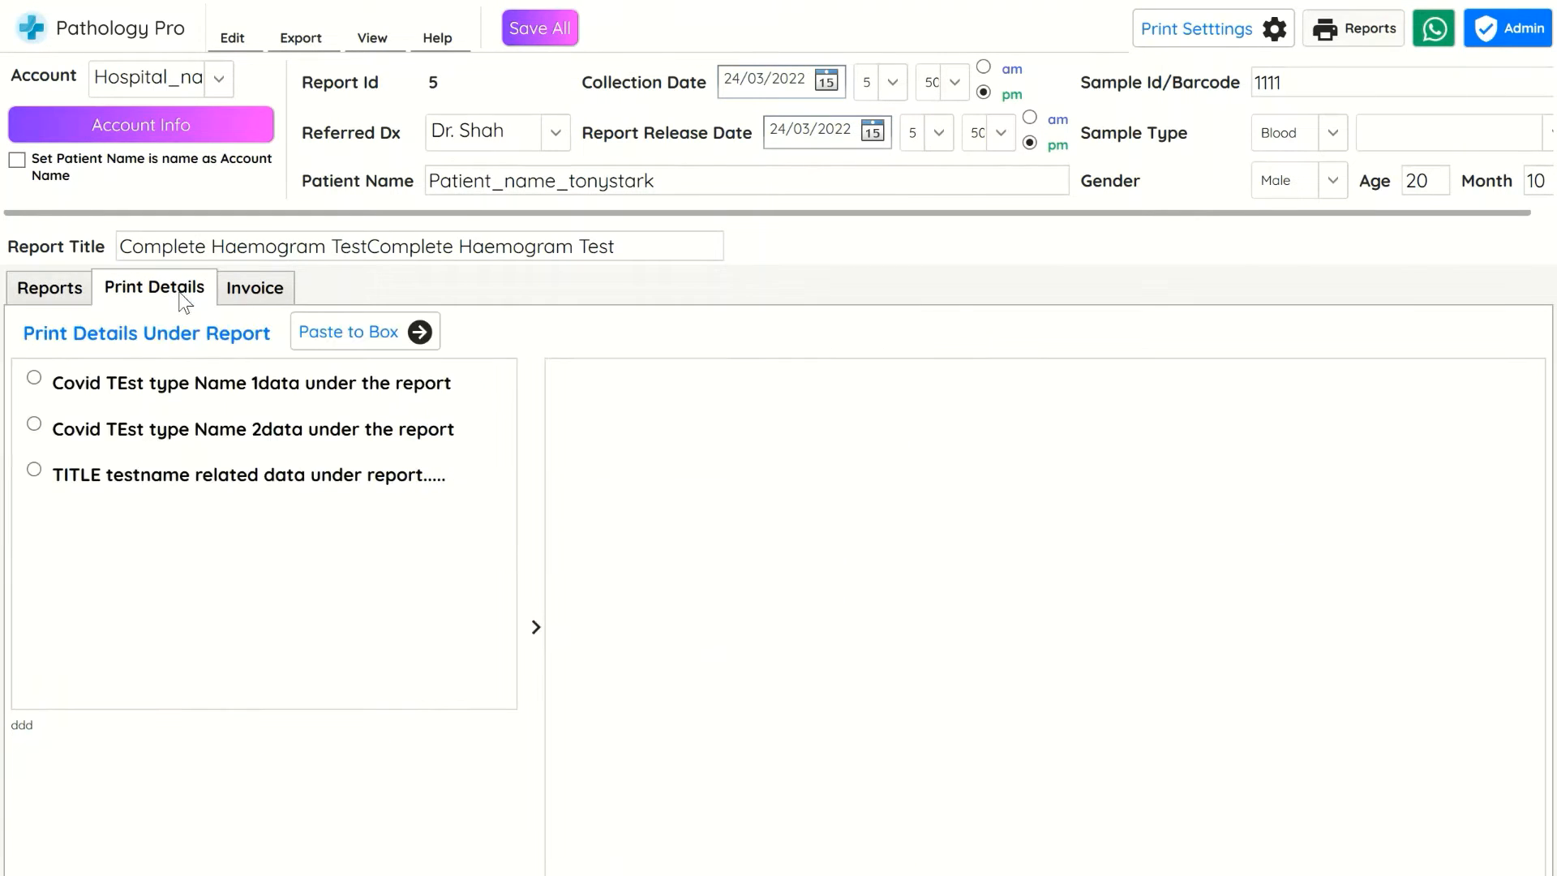
left_click(197, 477)
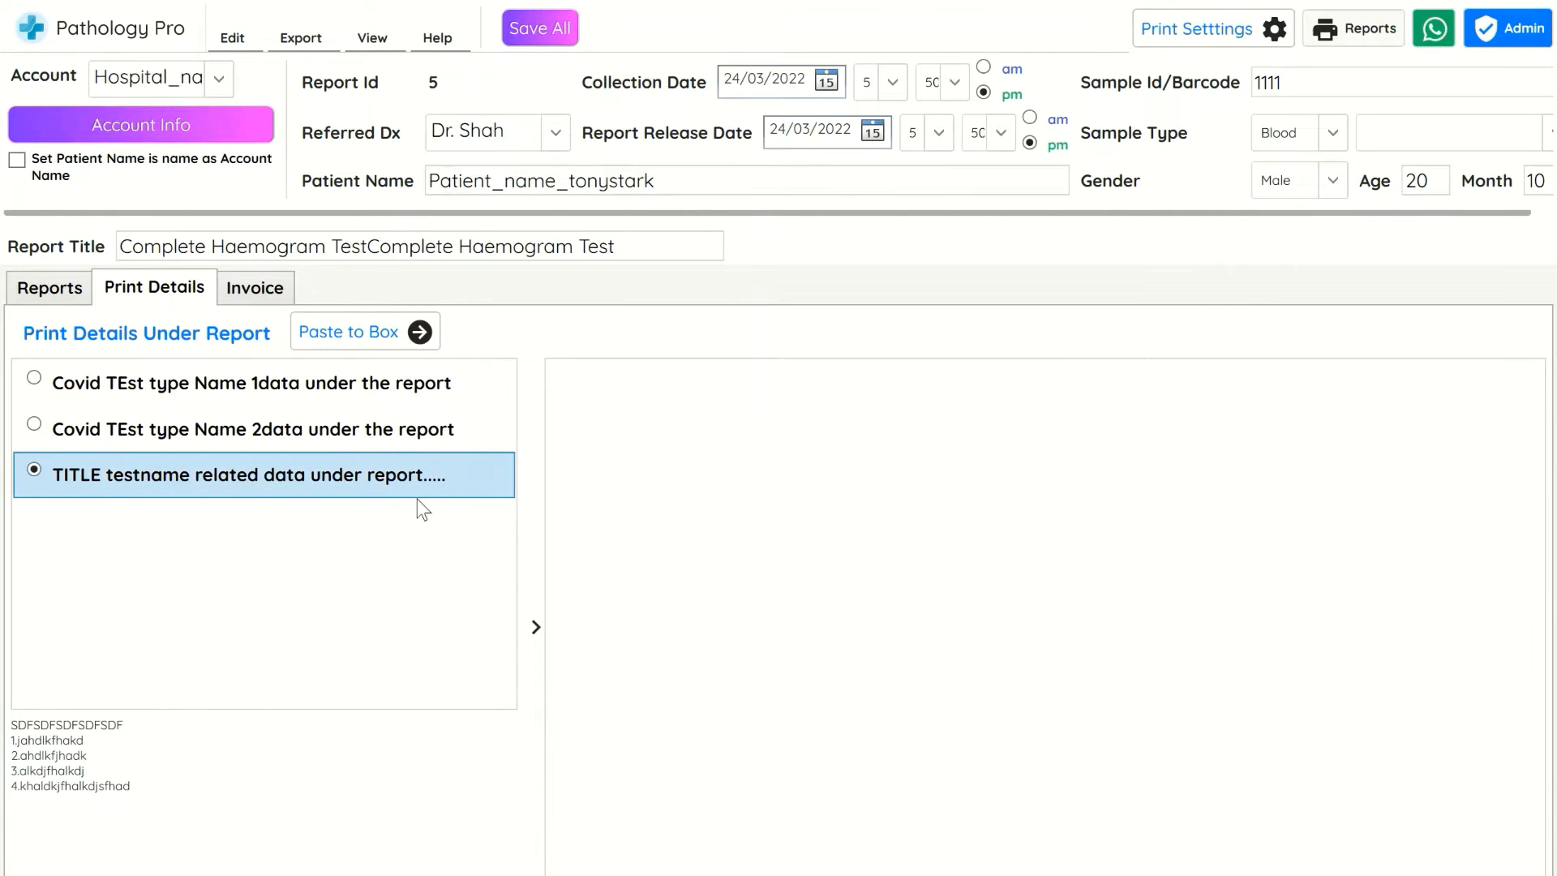
left_click(386, 331)
key("Return")
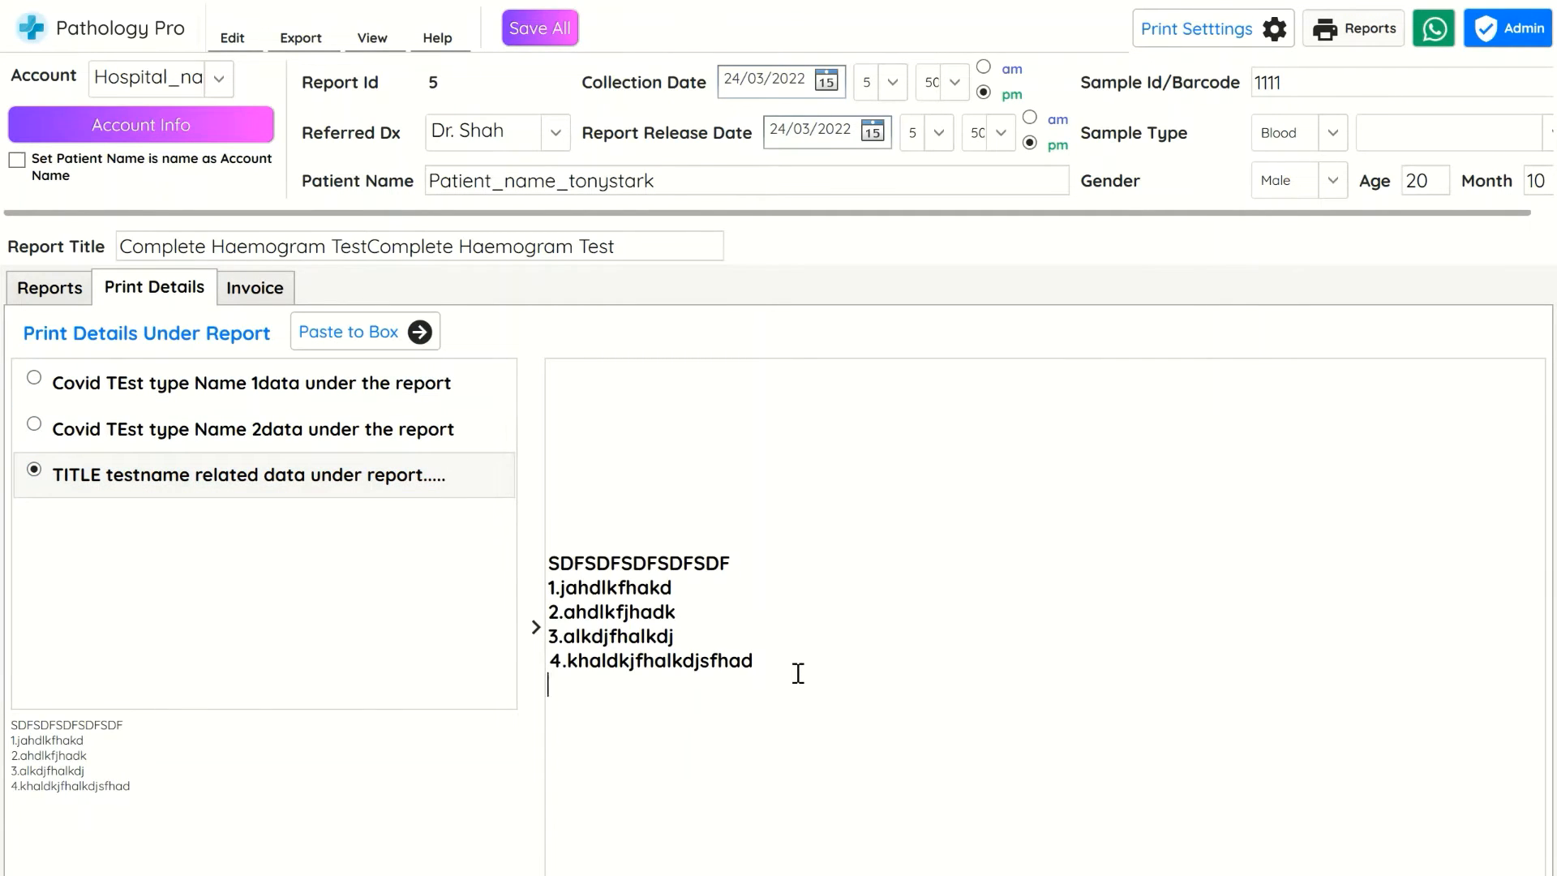
Add the lines KJHDKSHFKJD and 'You can add anything here to print under the report......' to the print details
type("KJHDKSHFKJD")
key("Return")
type("Y")
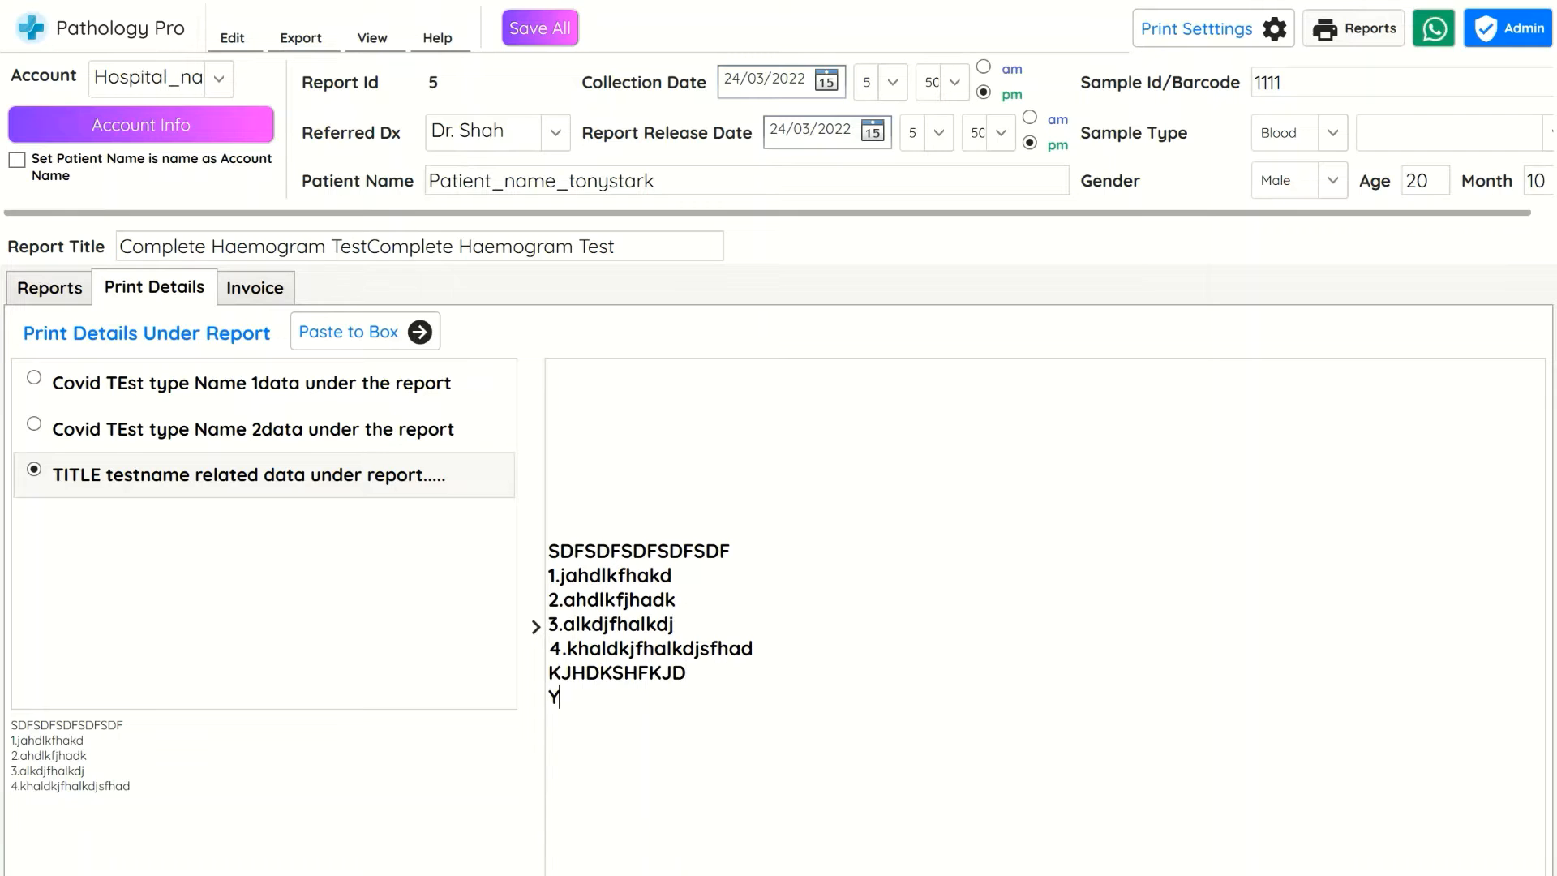
type("ou can add anything here to print under the report......")
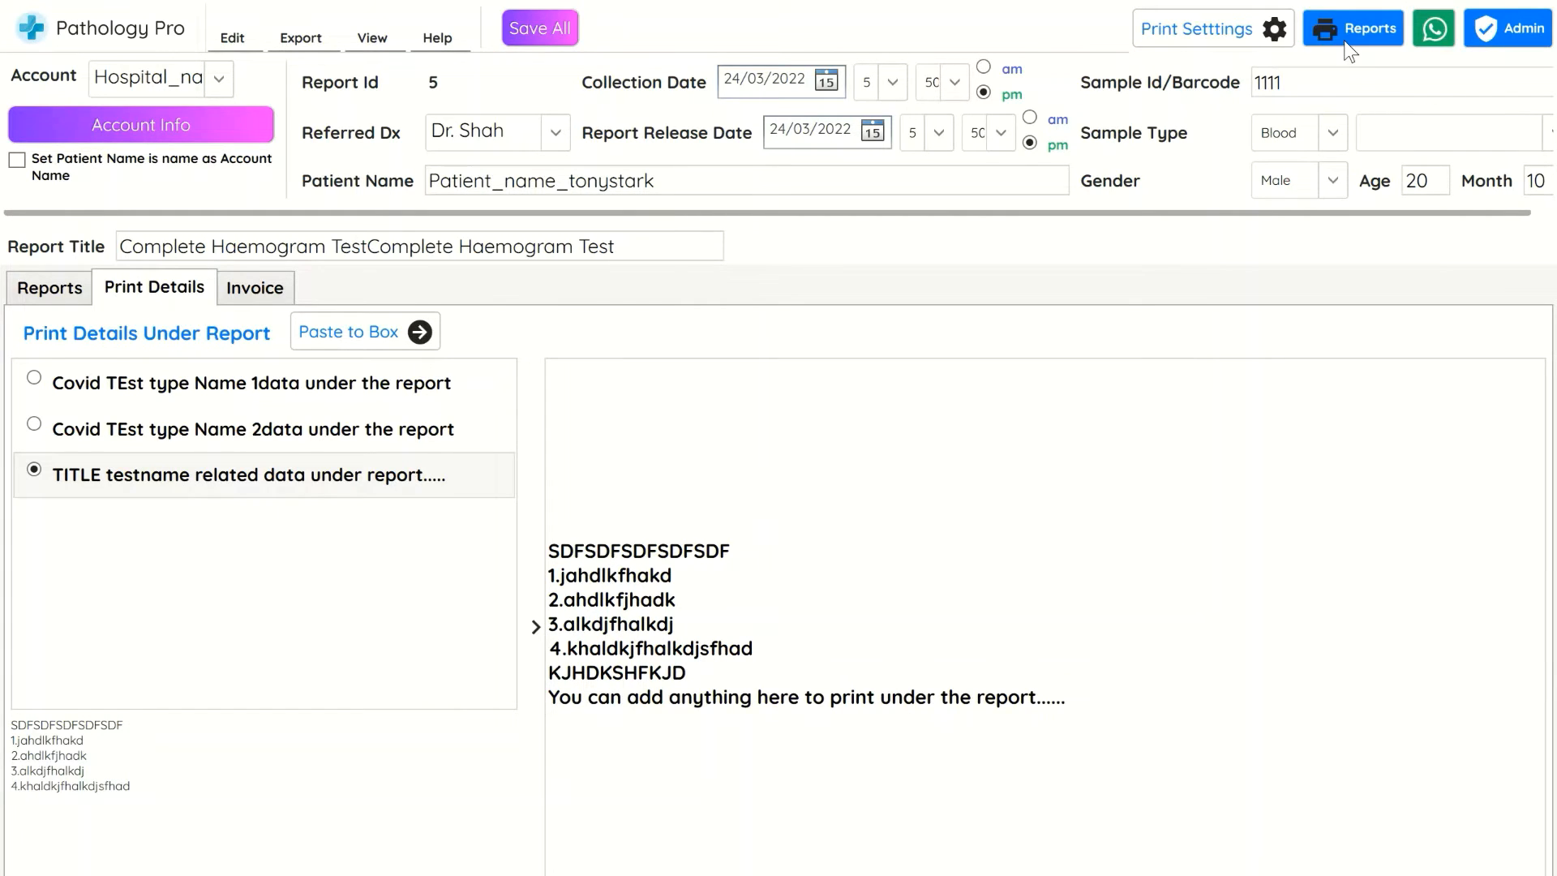
Preview both pages of the report at 100% zoom, then close the preview
left_click(1345, 44)
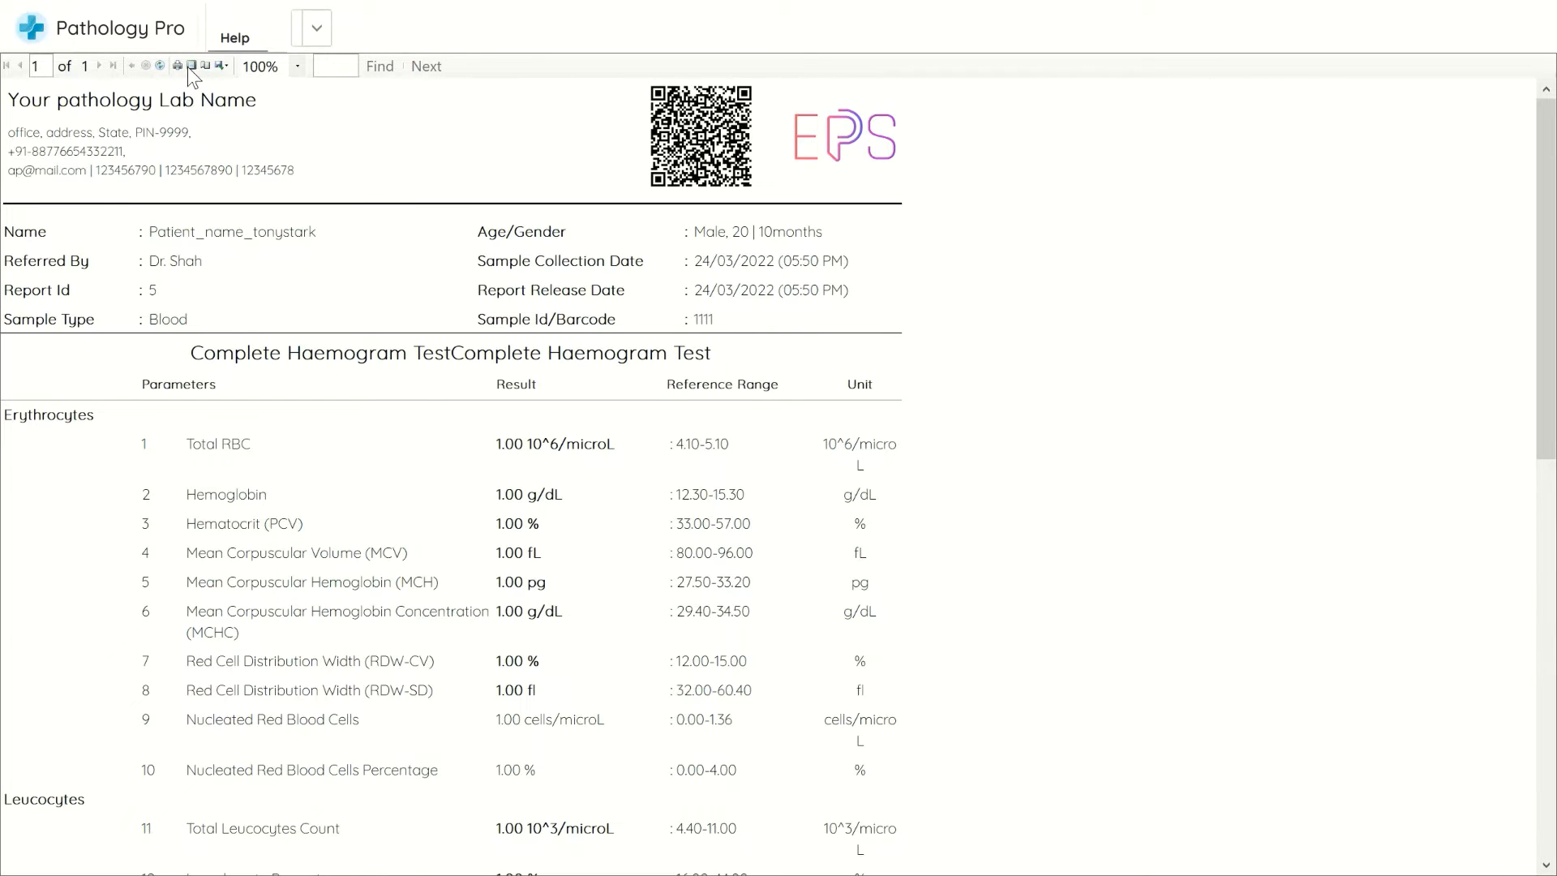
left_click(191, 66)
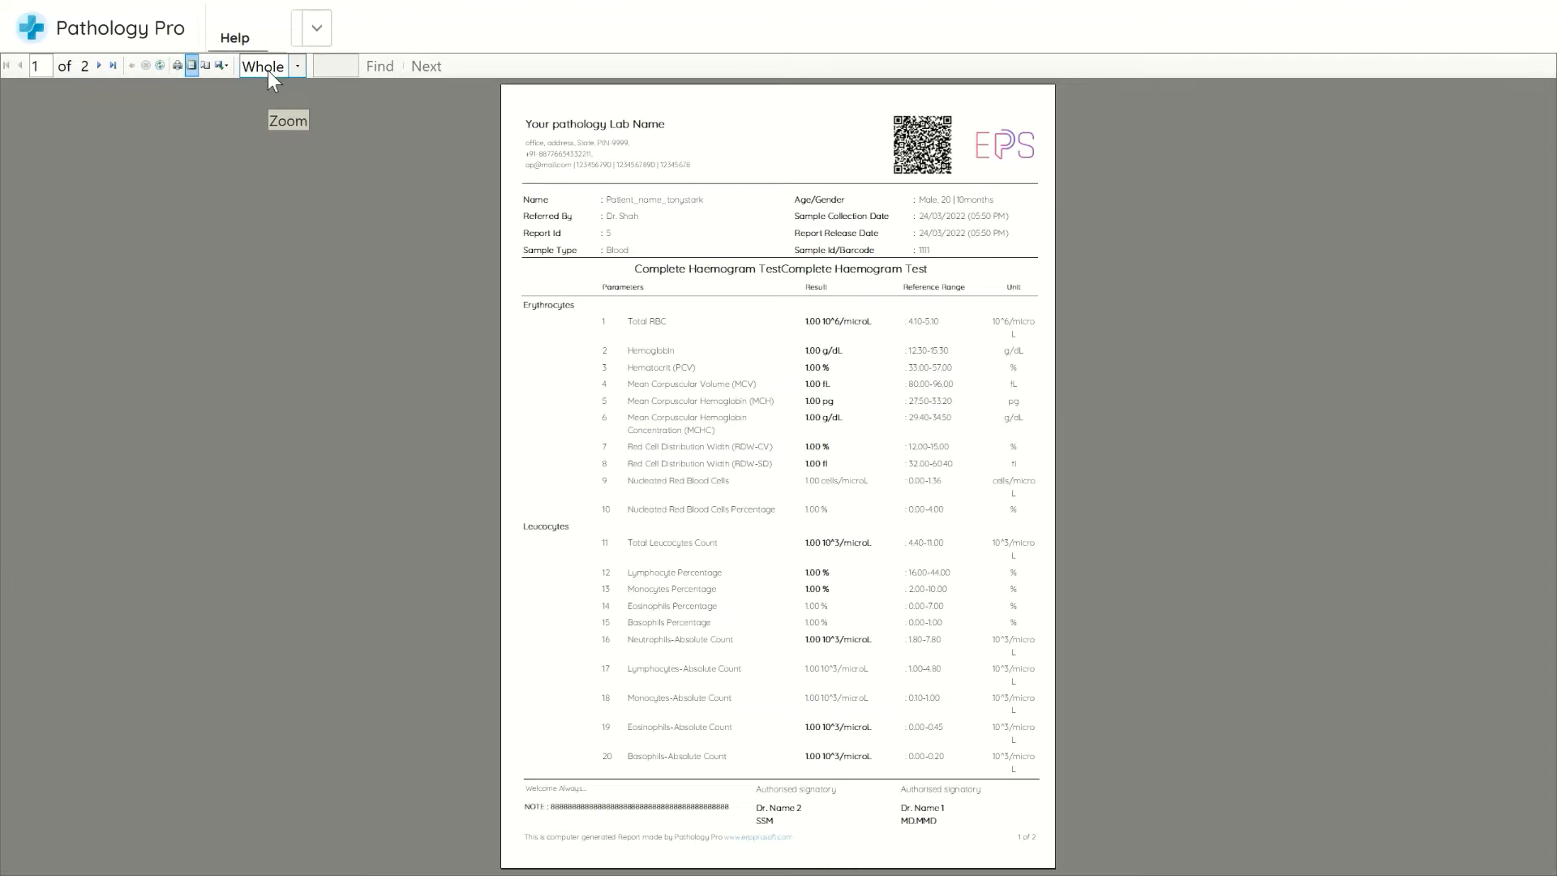
left_click(268, 71)
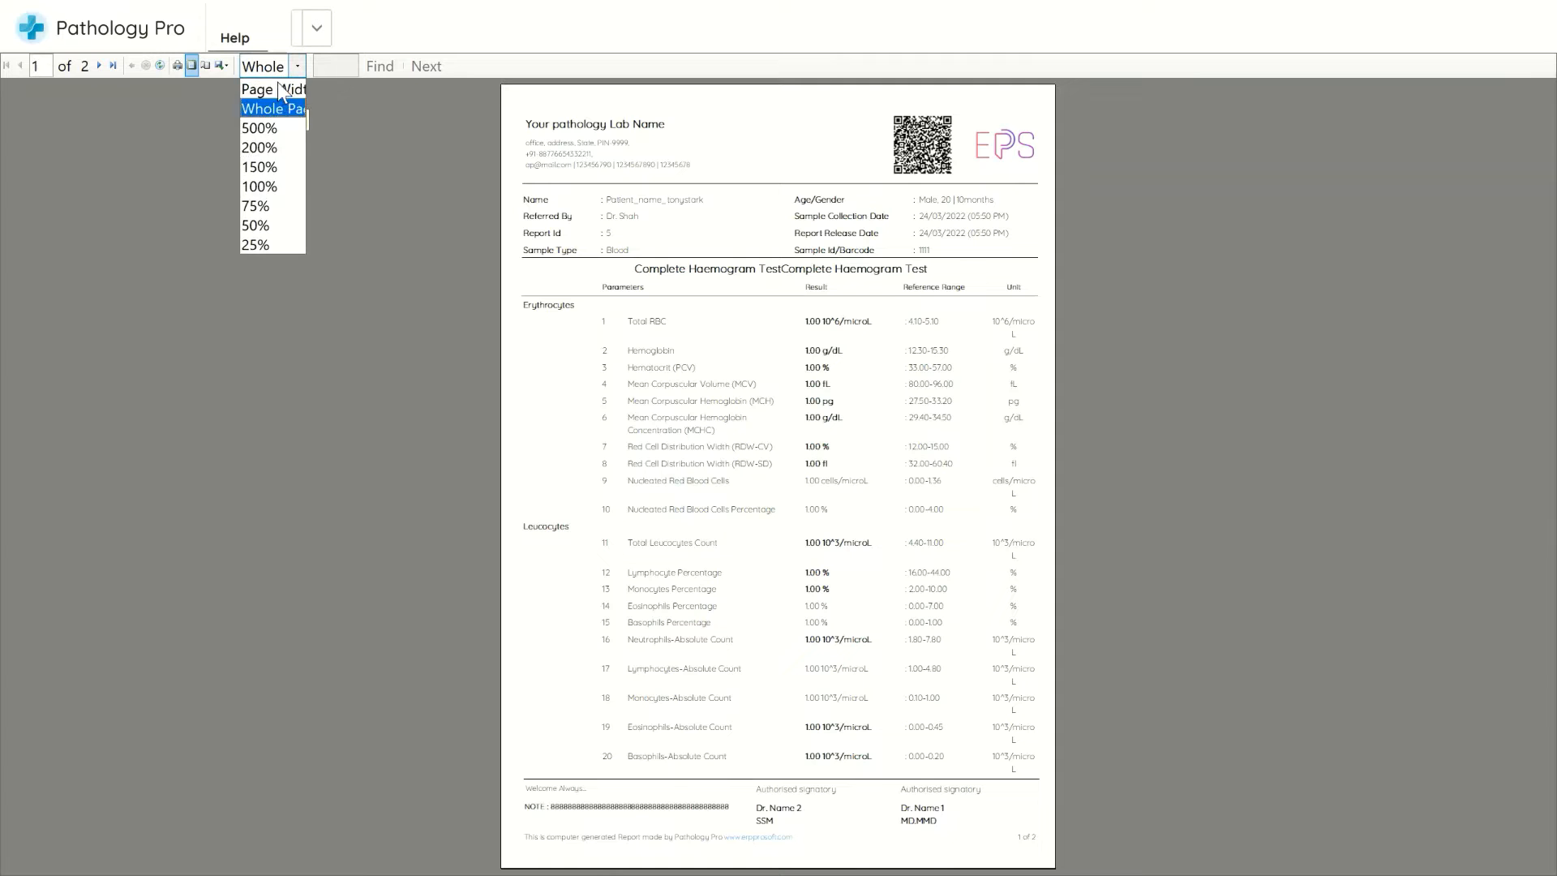
left_click(267, 186)
scroll(891, 324, "down", 3)
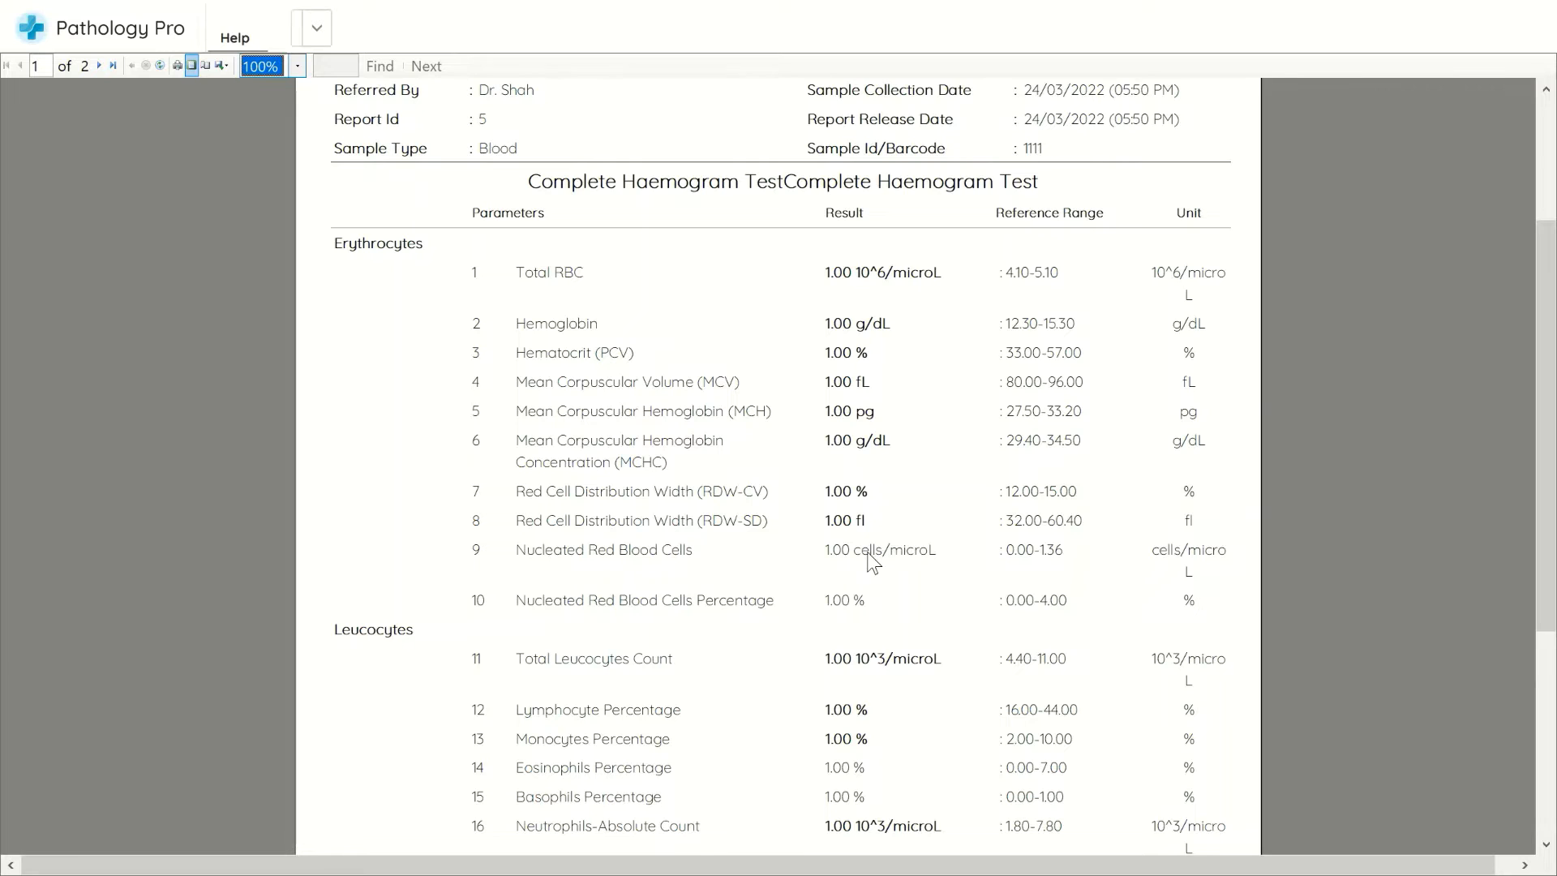
scroll(957, 566, "down", 4)
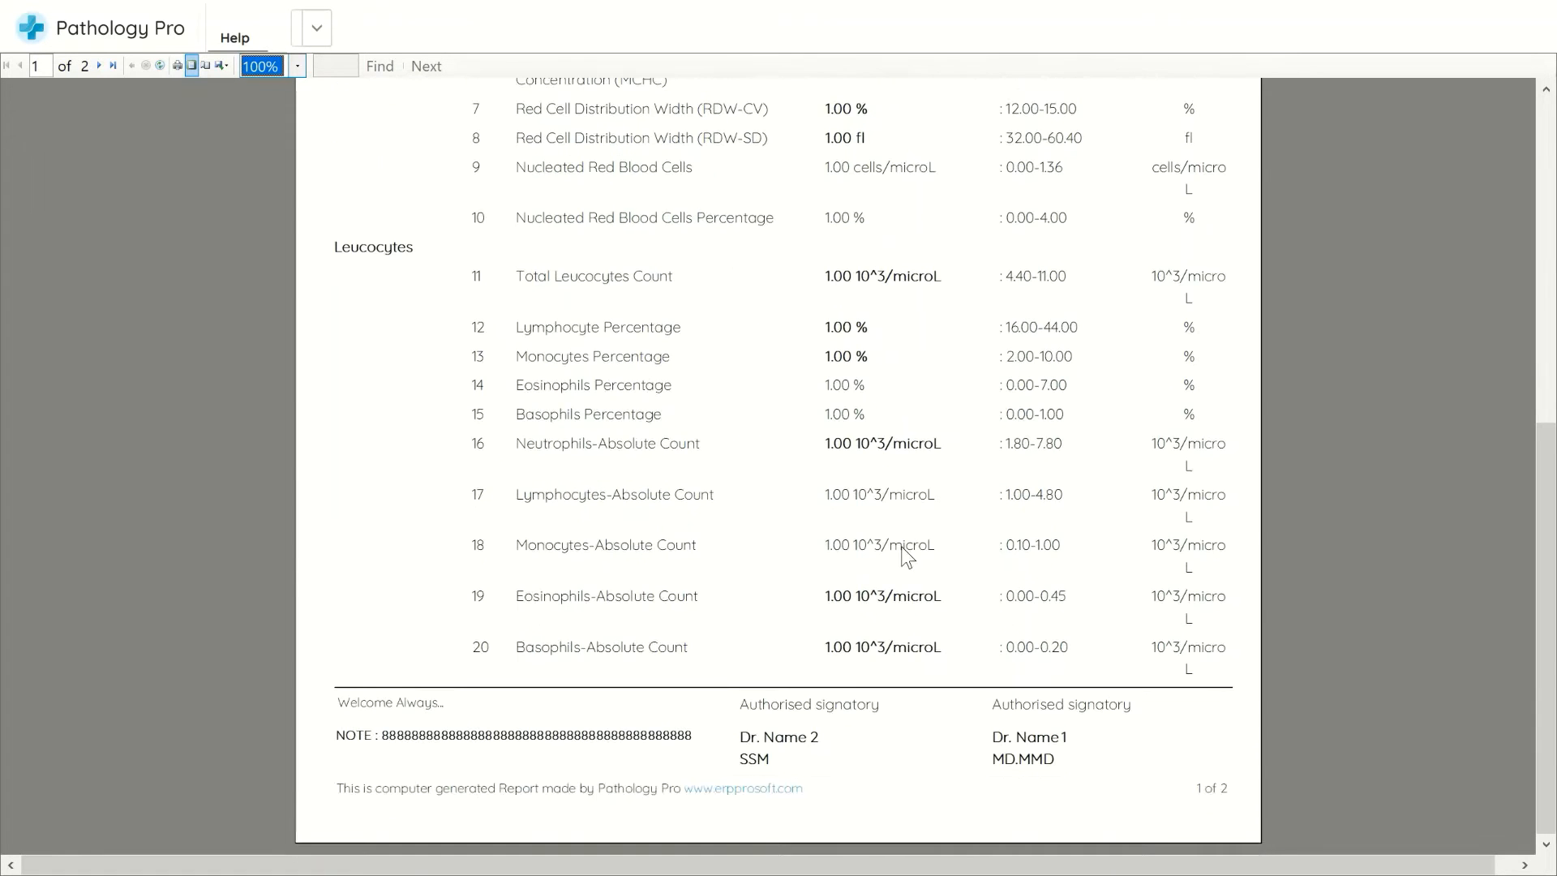
scroll(906, 556, "down", 3)
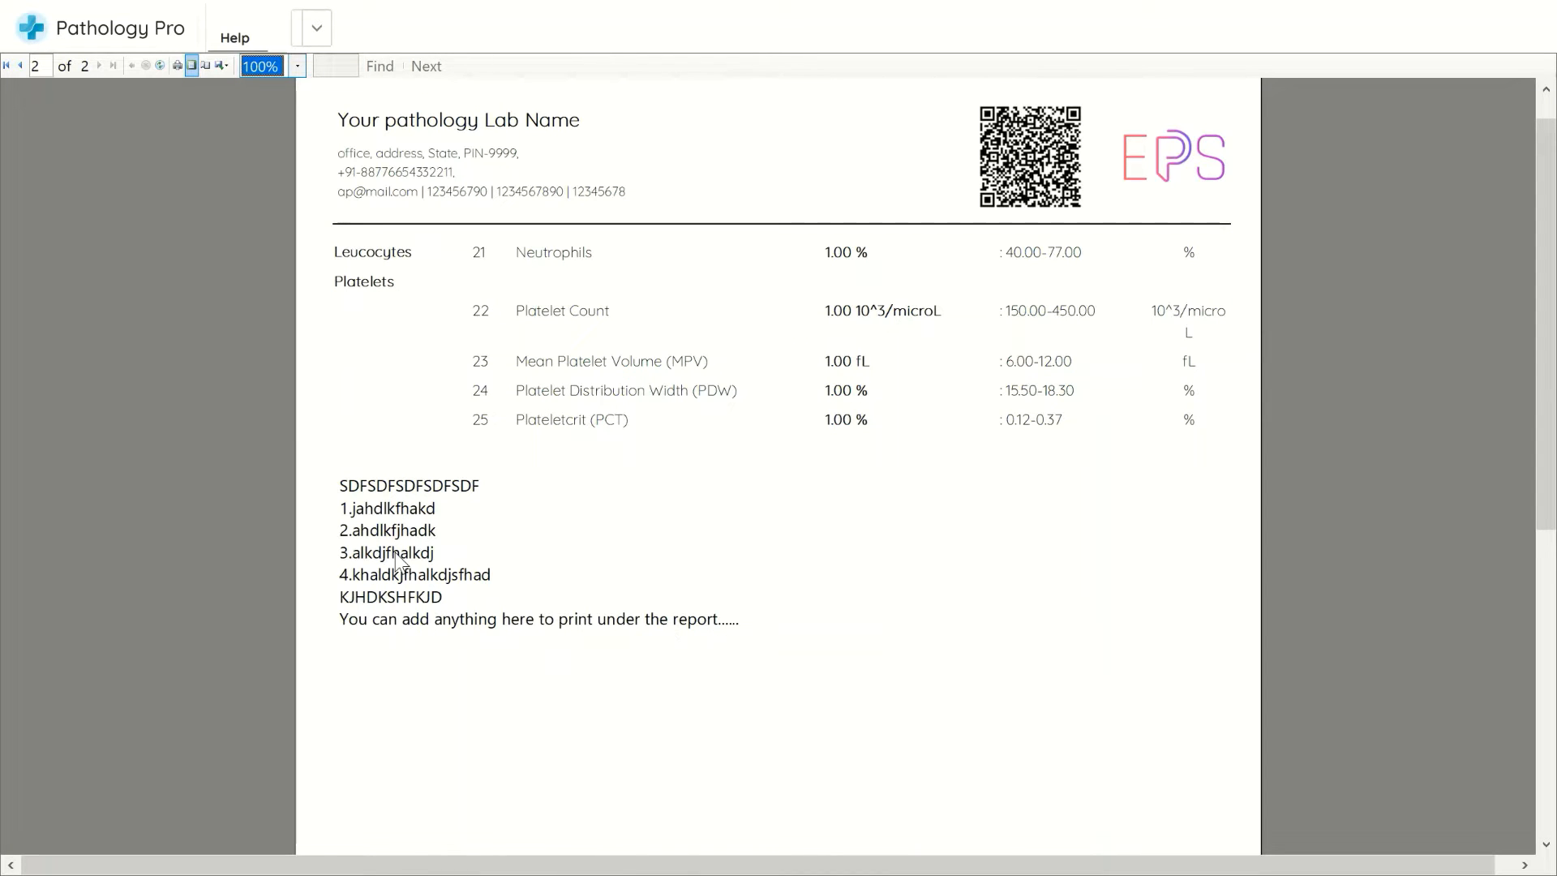
scroll(395, 552, "up", 15)
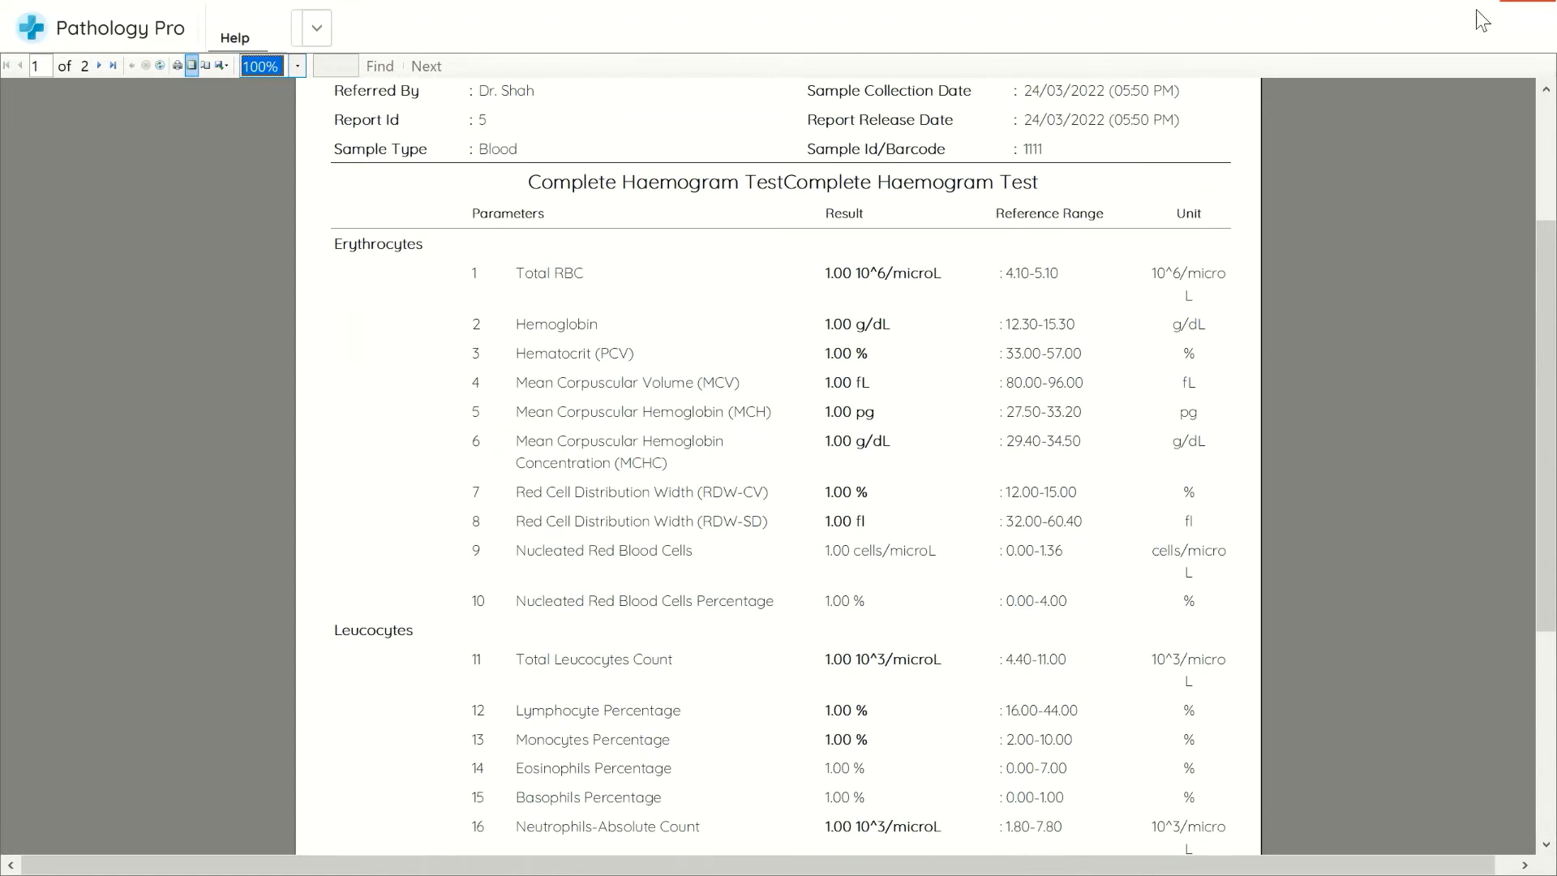
left_click(1529, 1)
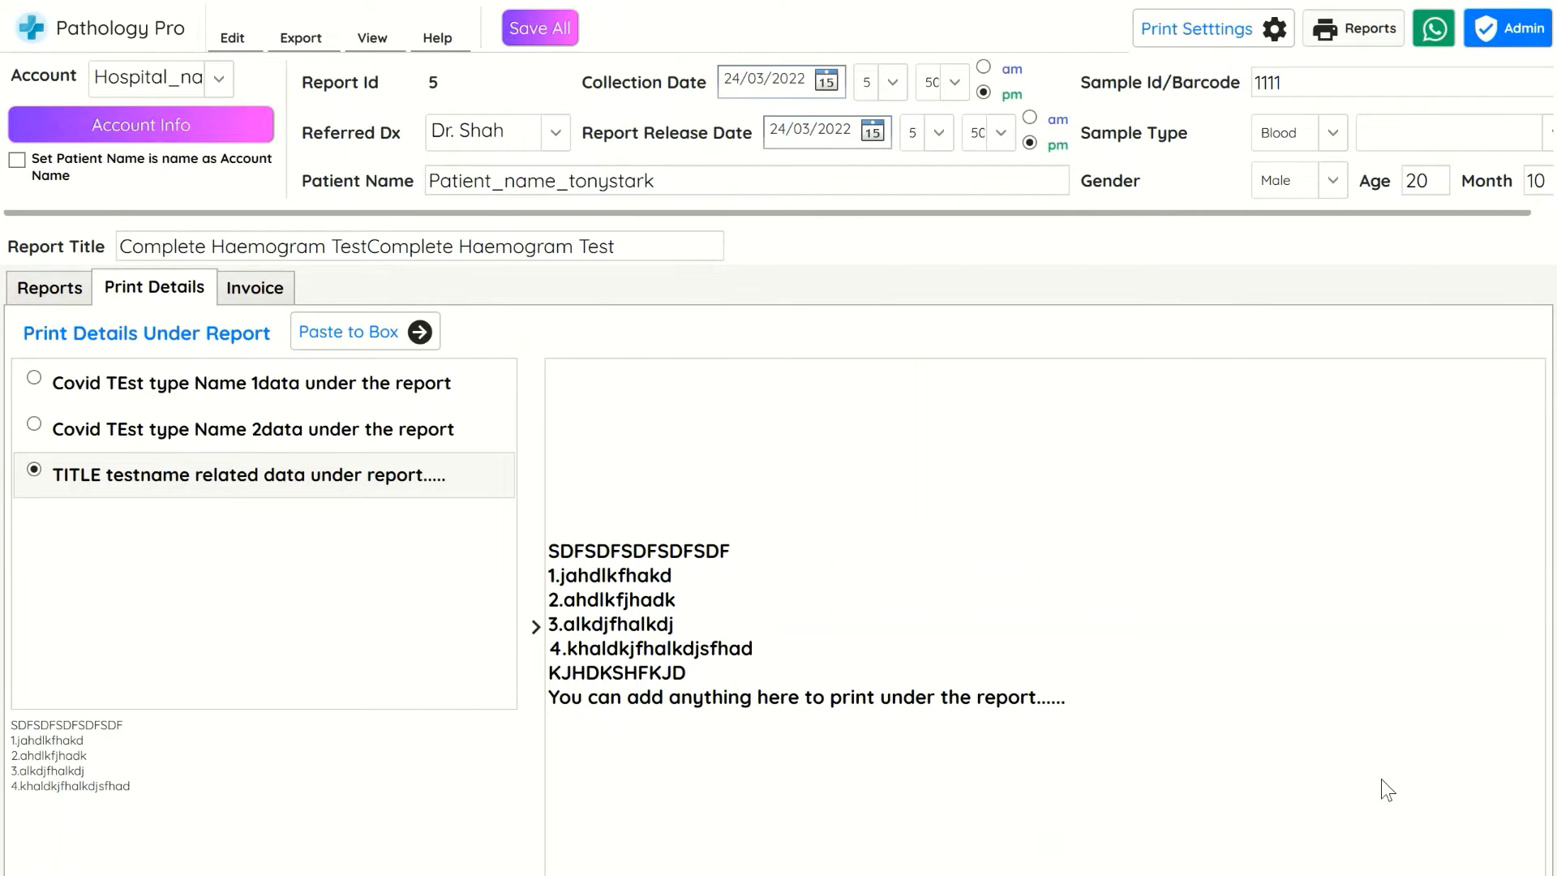
Add an invoice line with amount 100 and information 'report'
left_click(252, 292)
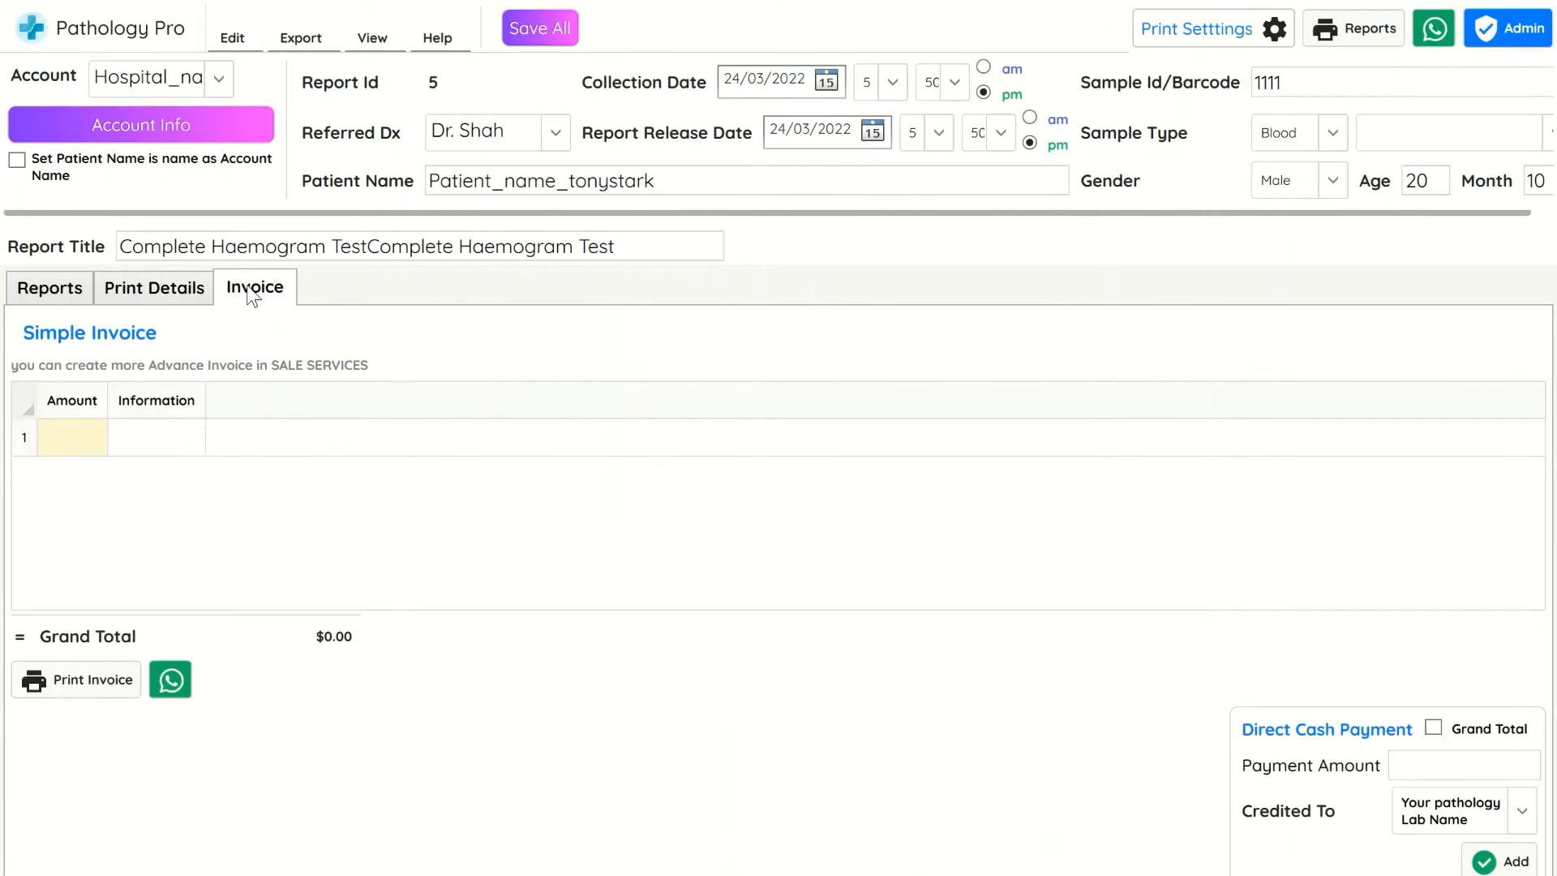
left_click(92, 431)
type("00")
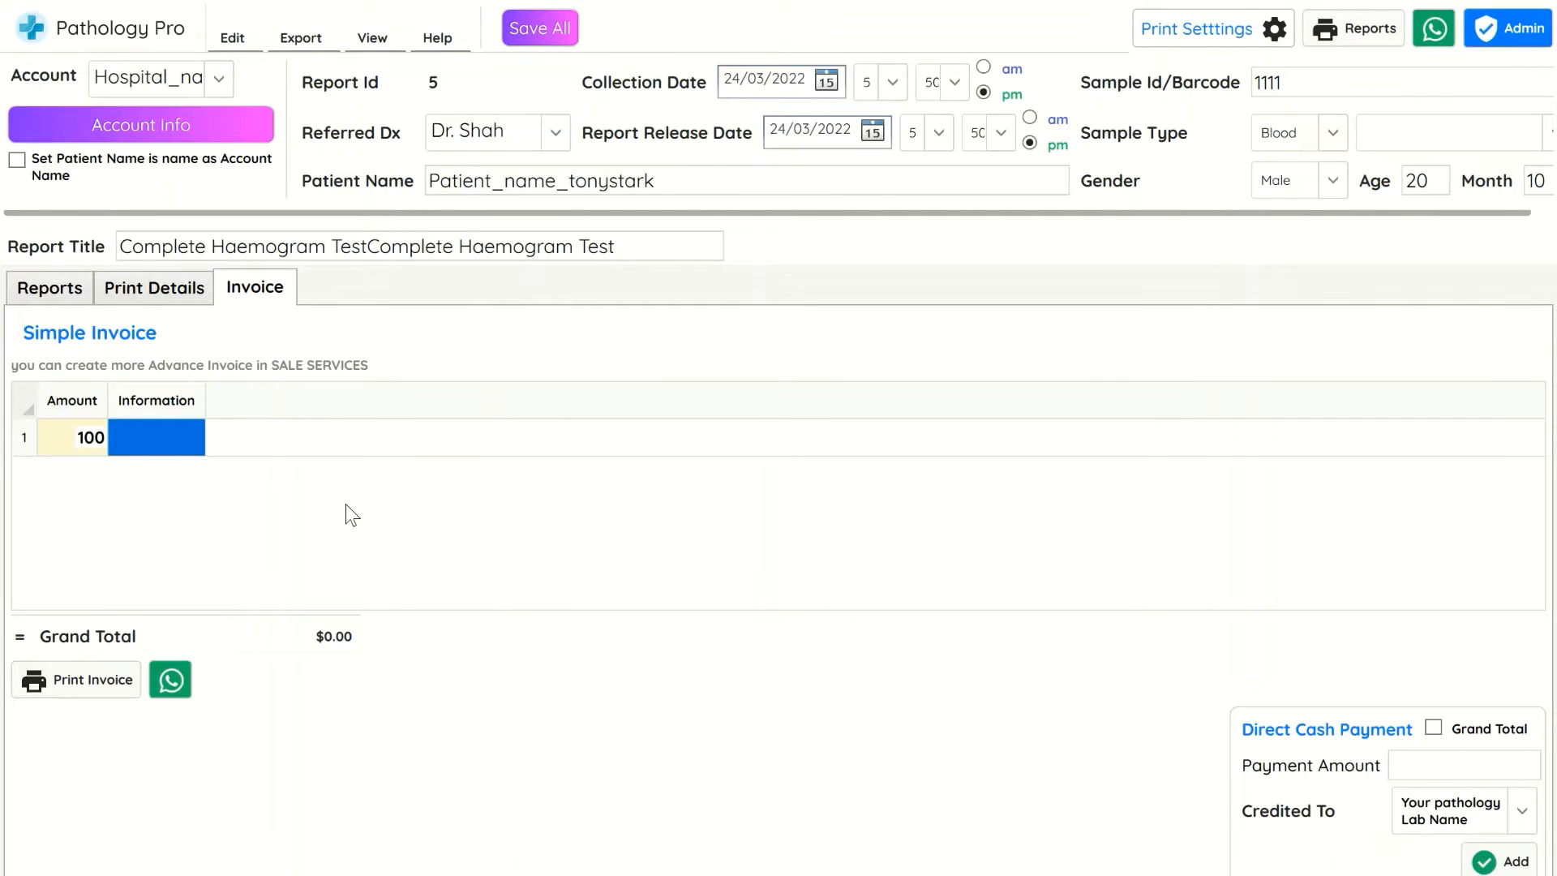
type("report")
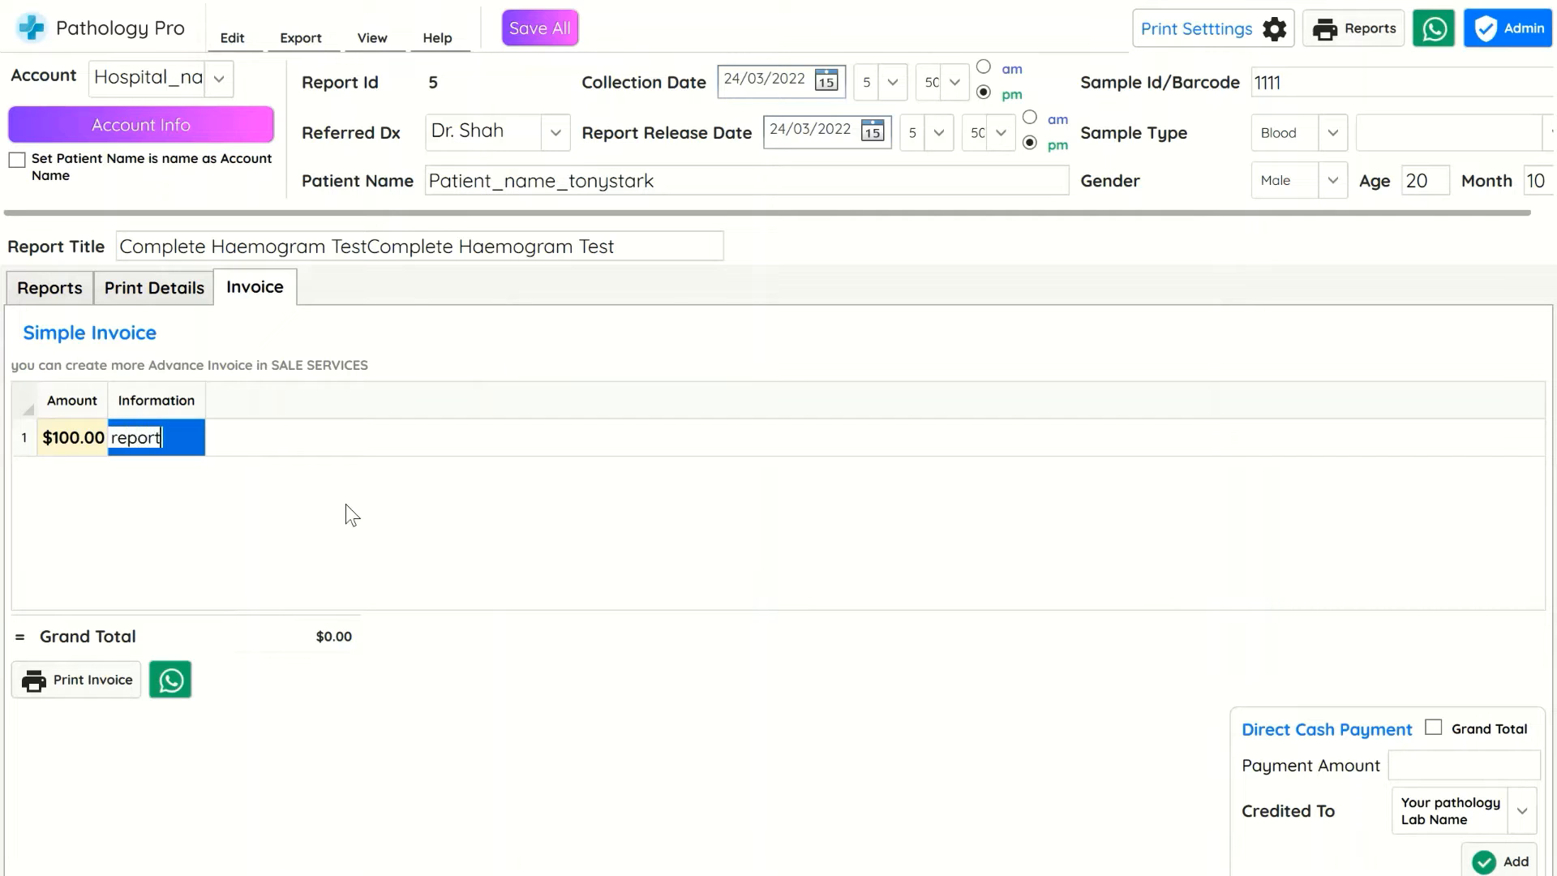
Add a second invoice line with amount 30 and information 'sample'
key("Return")
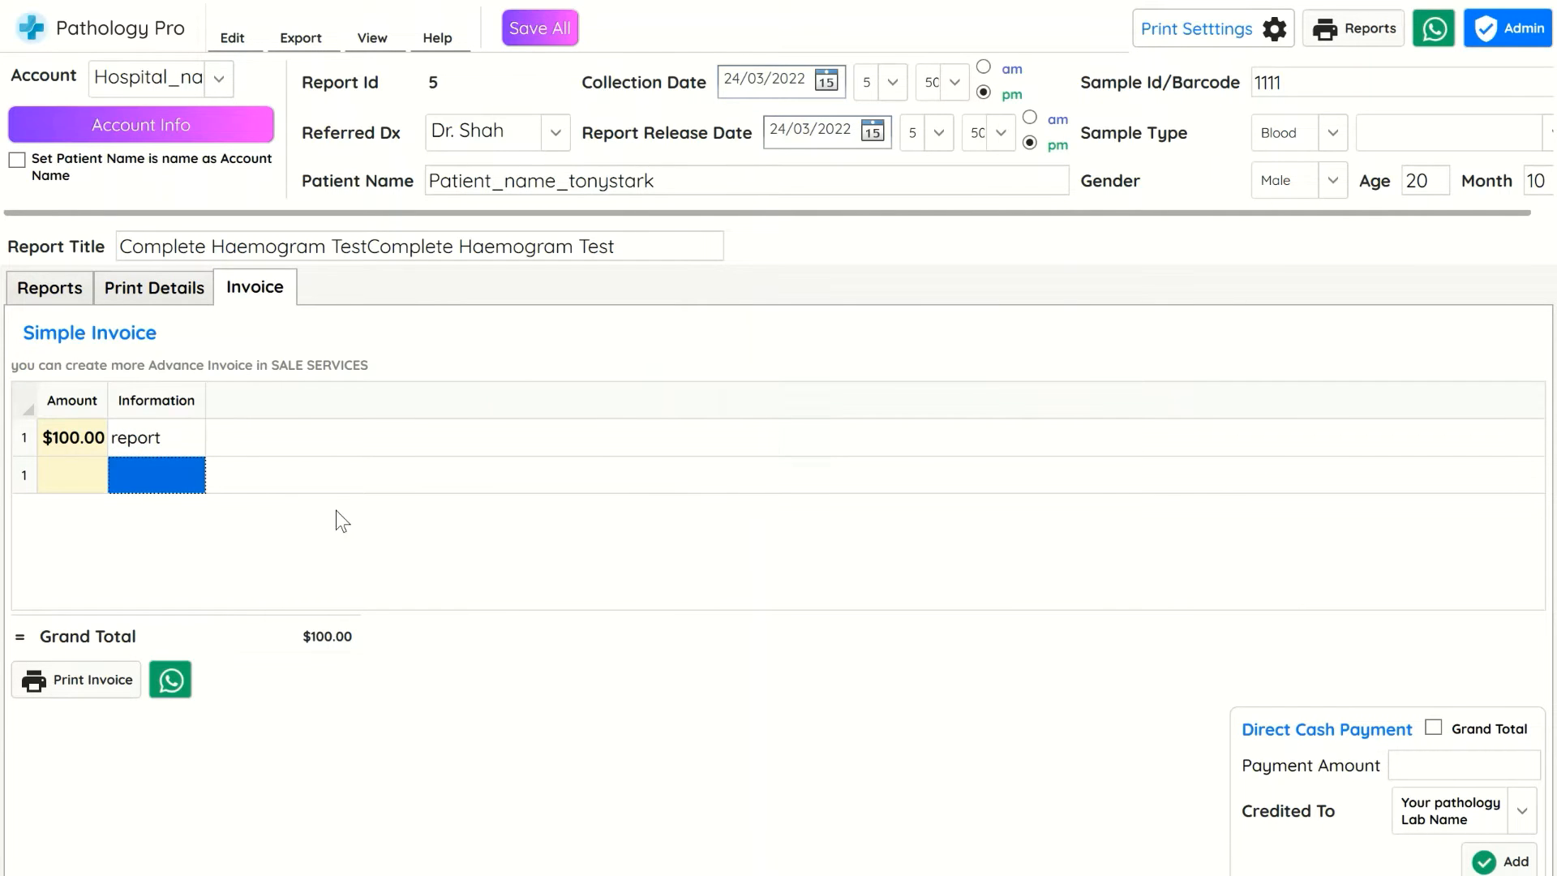
left_click(85, 479)
type("30")
key("Tab")
type("sample")
key("Return")
key("Return")
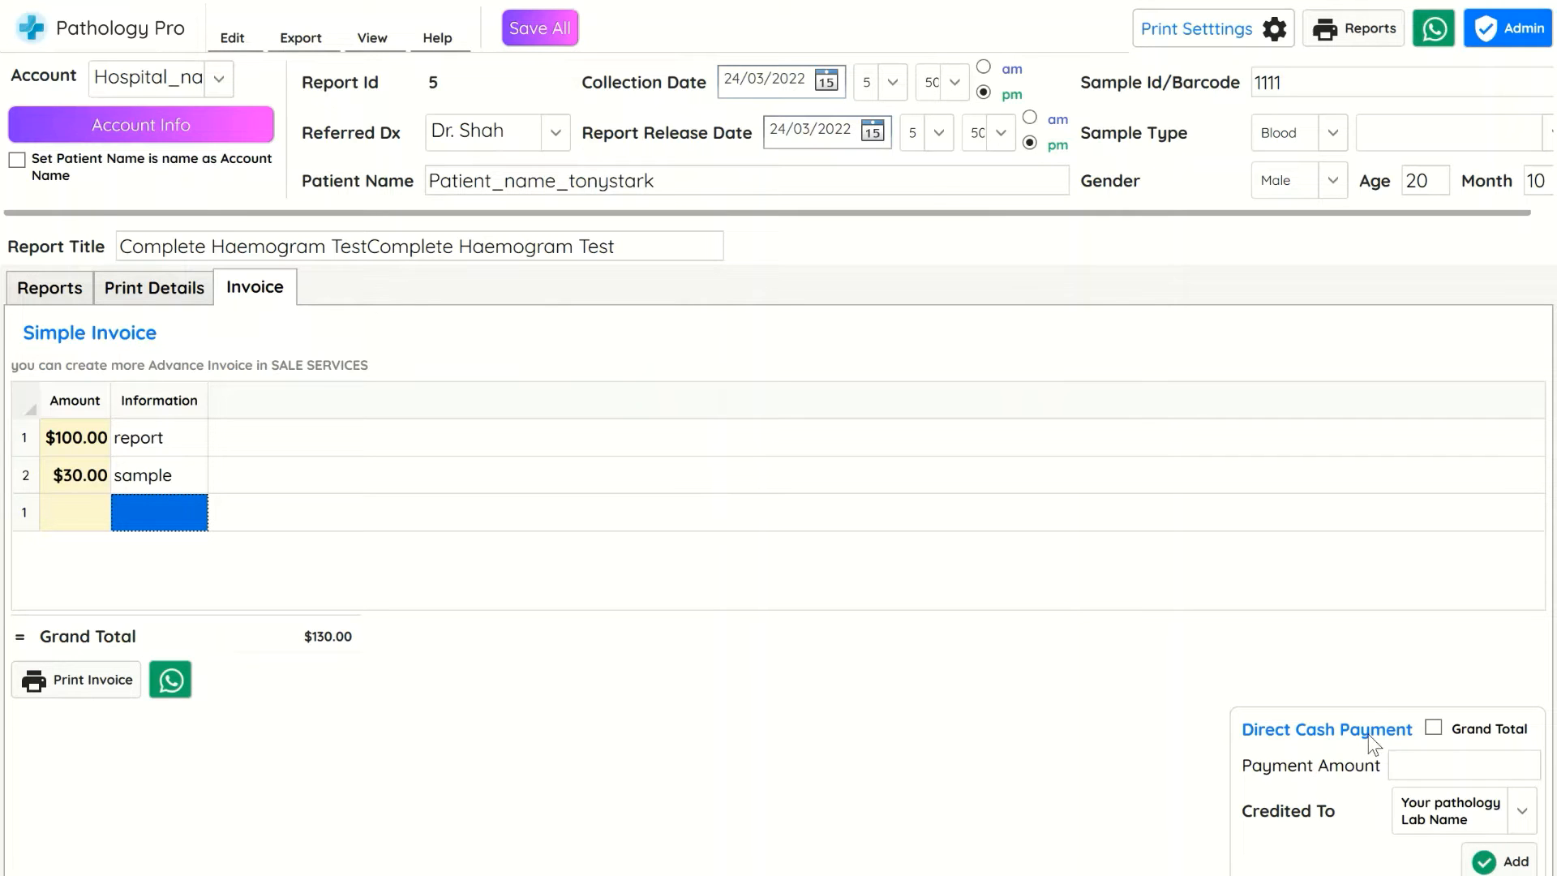
Record a direct cash payment of 100.00 using the Grand Total option and confirm adding it
left_click(1433, 727)
left_click(1492, 772)
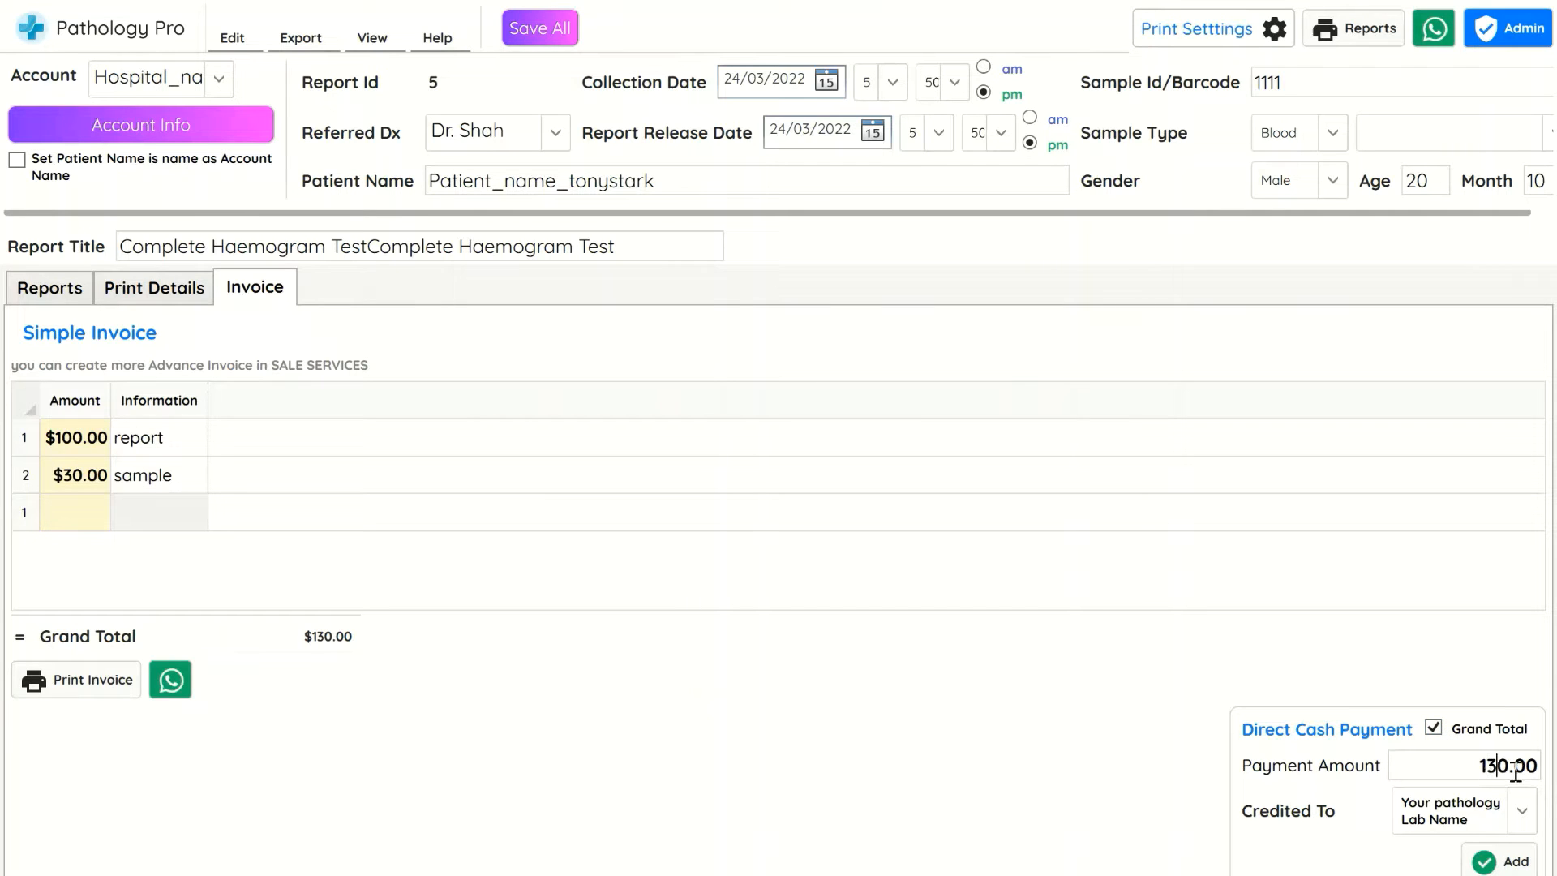
key("BackSpace")
type("0")
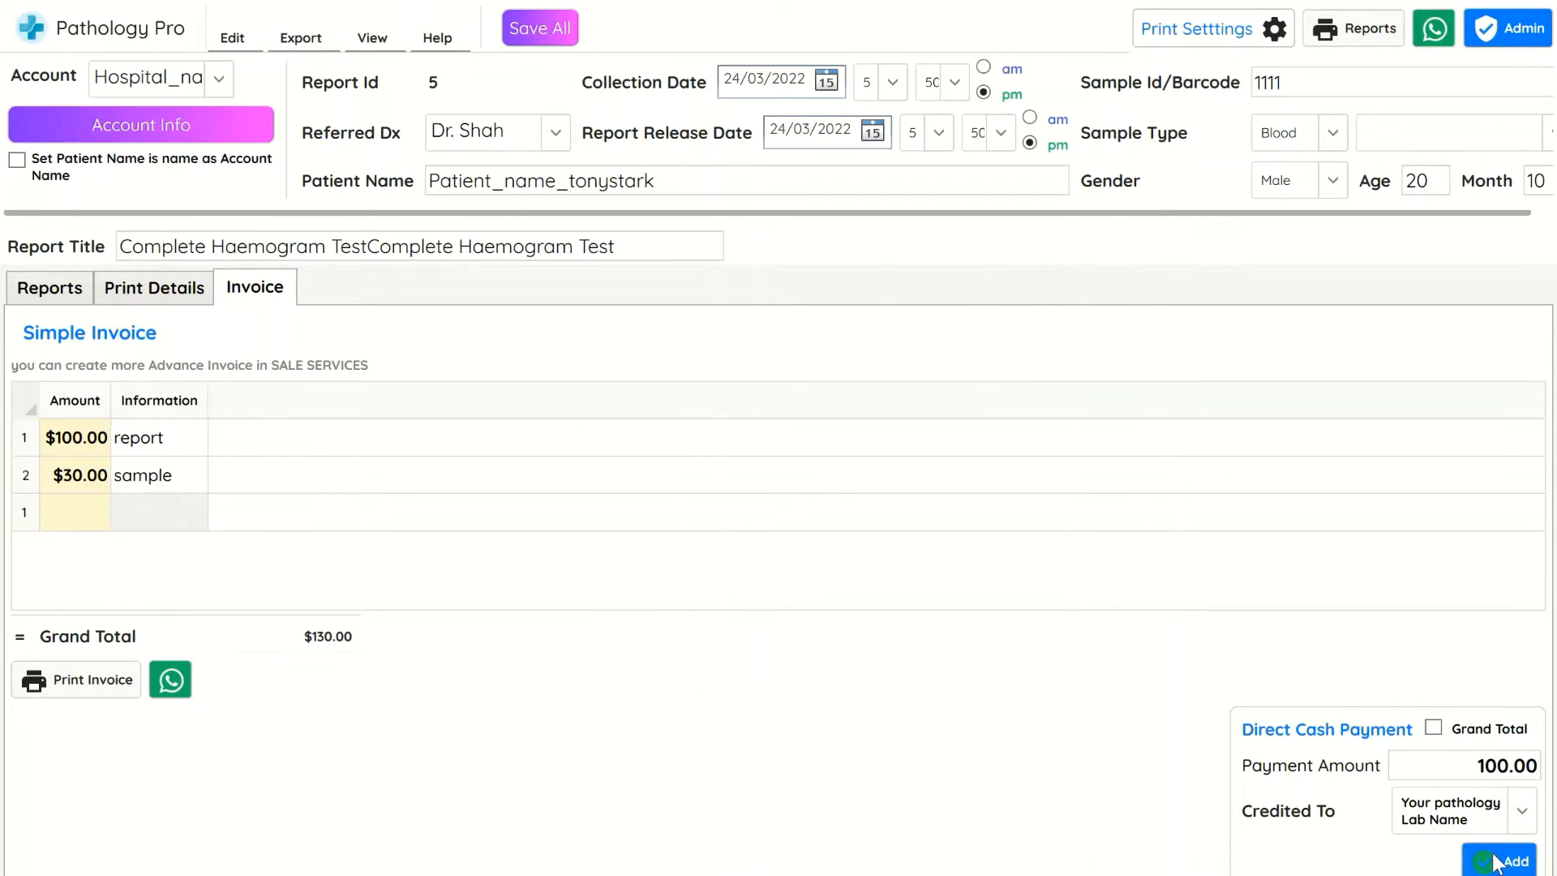
left_click(1500, 861)
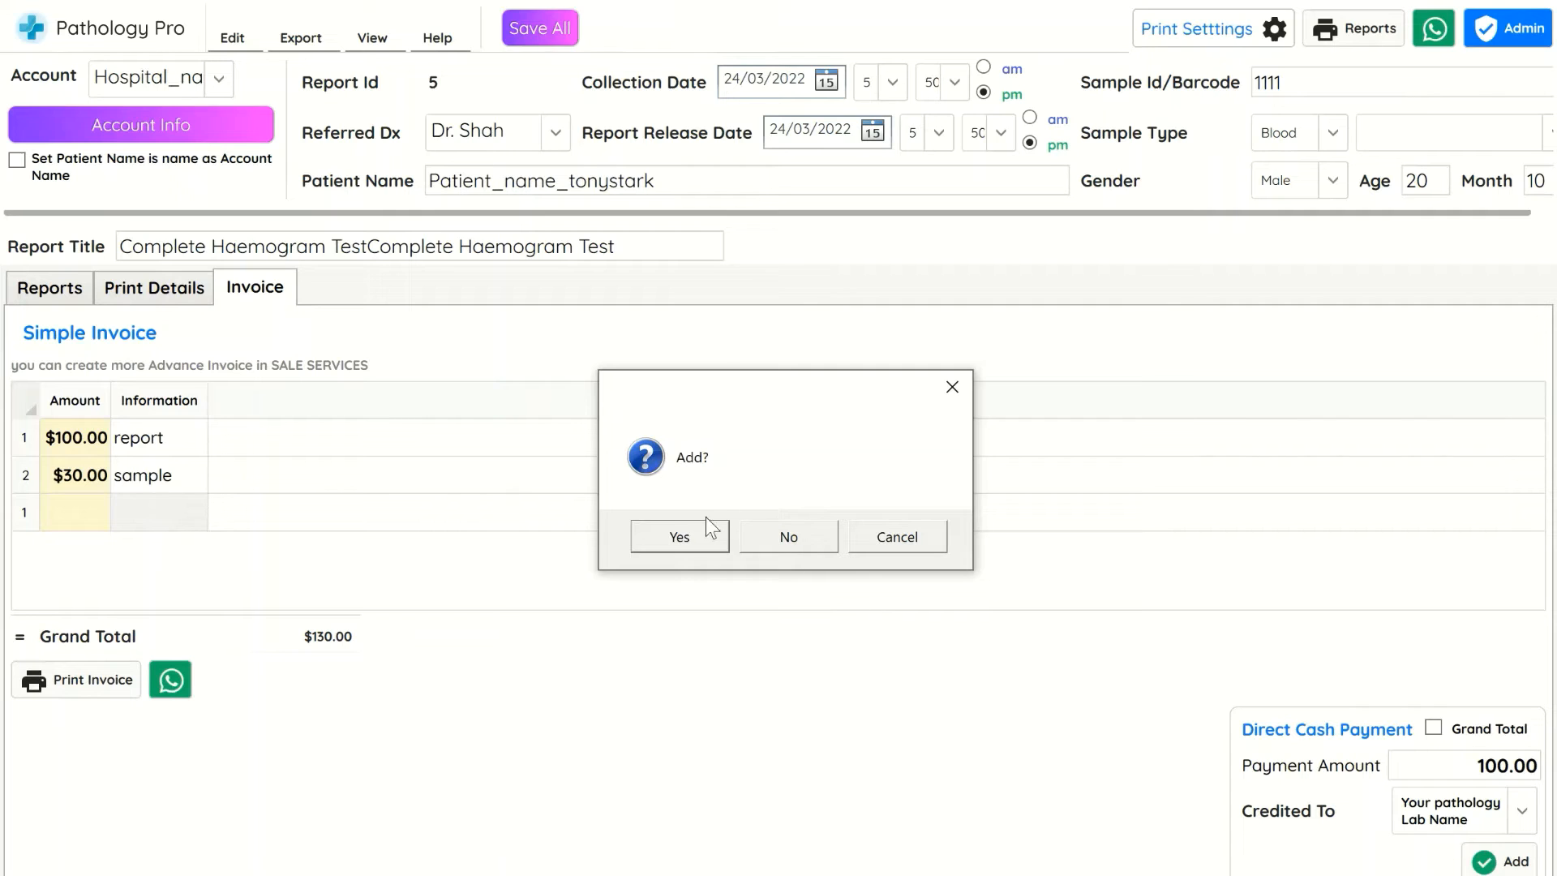
left_click(681, 537)
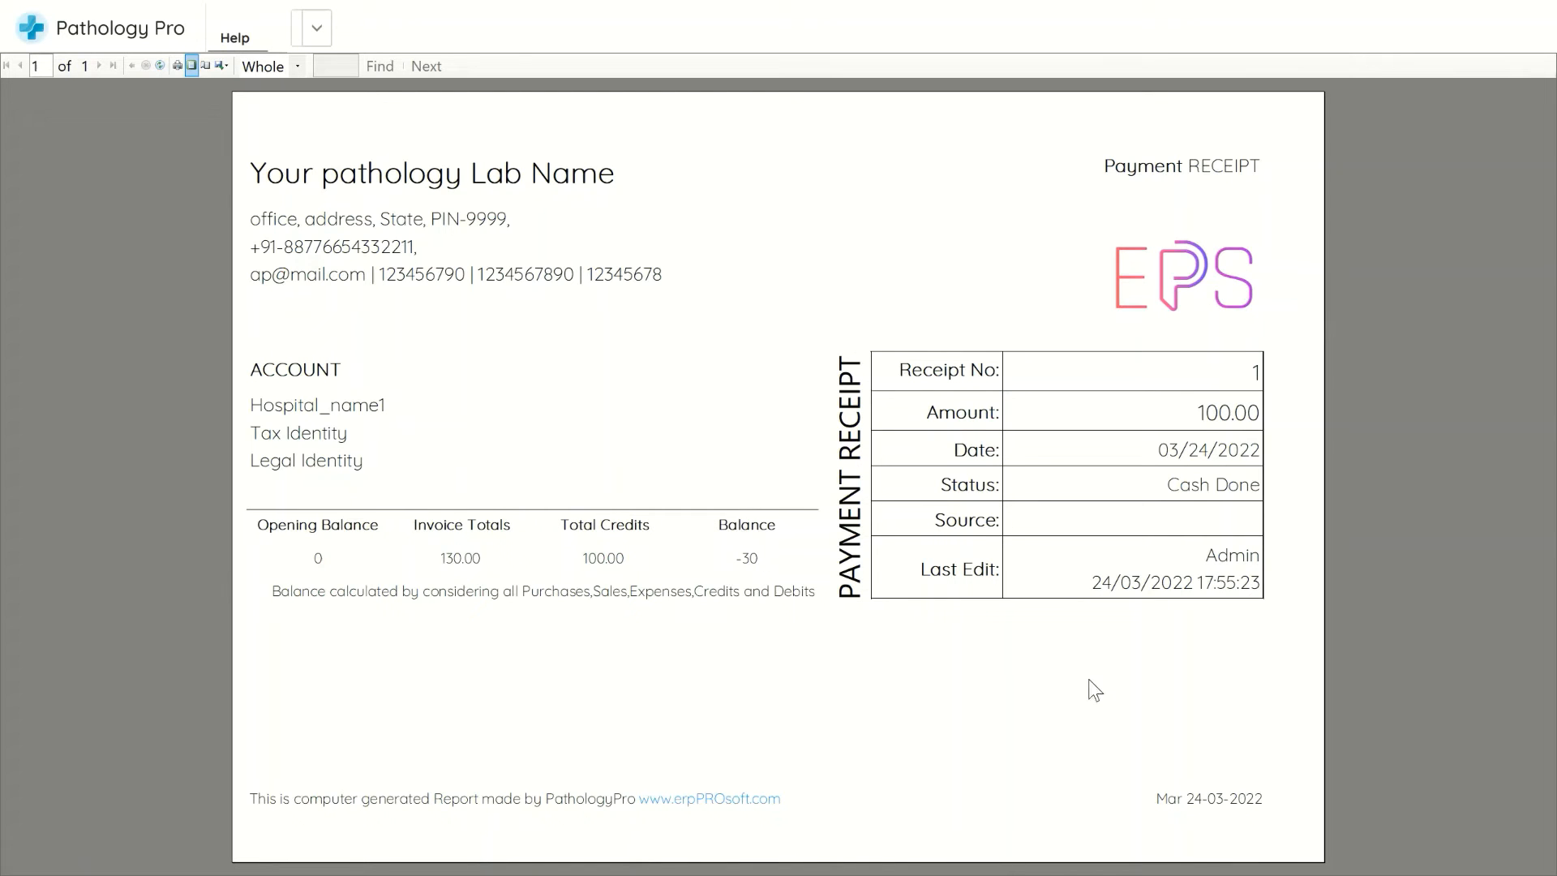
Close the payment receipt and the report window, then log back in as Admin
left_click(1532, 1)
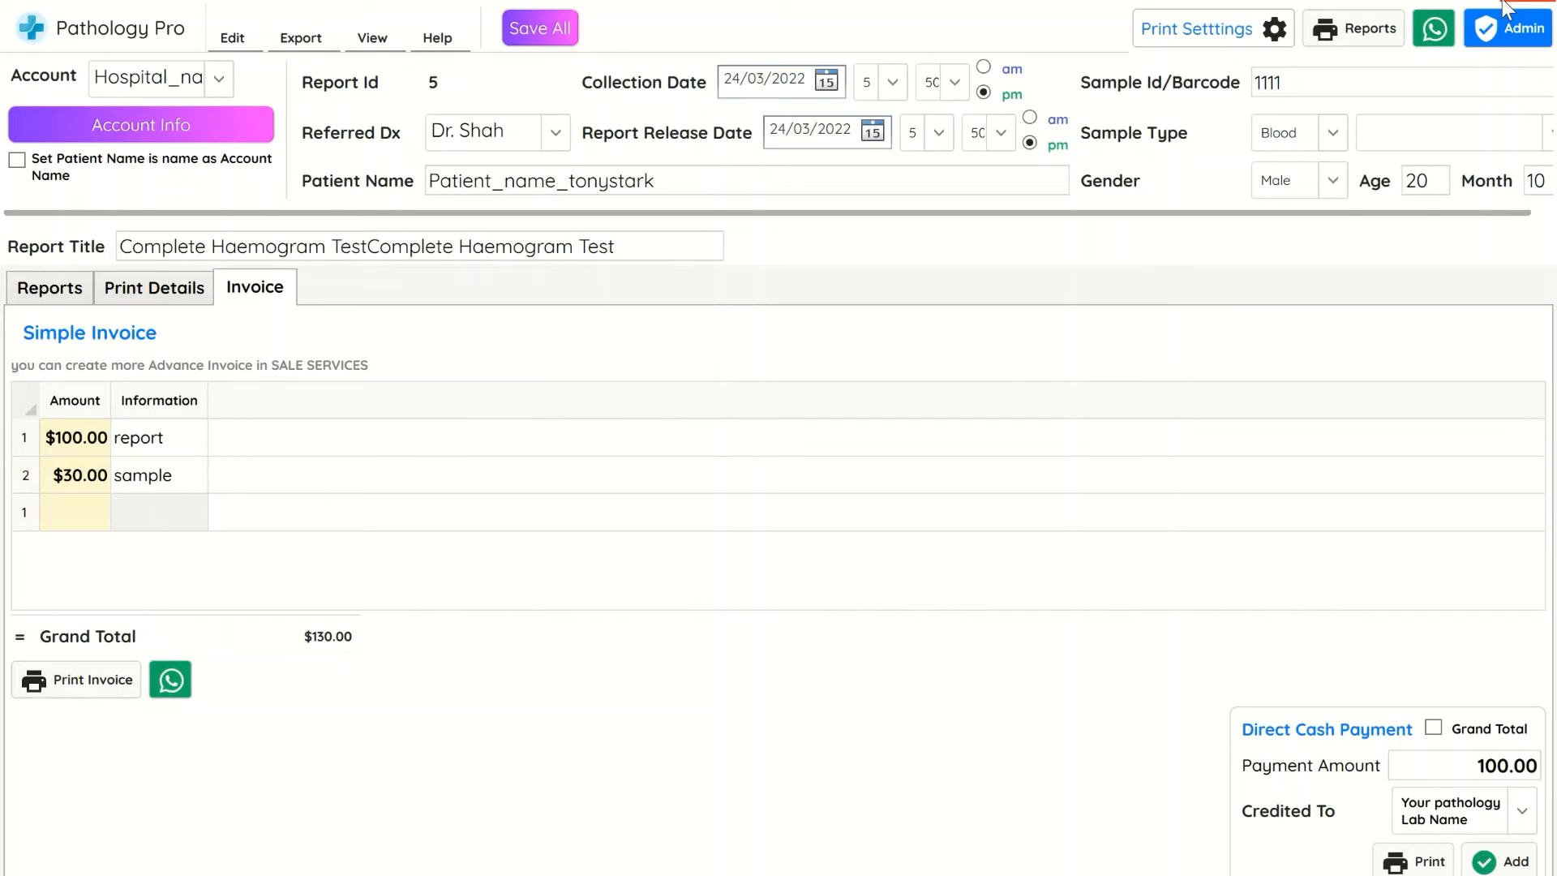
left_click(1531, 2)
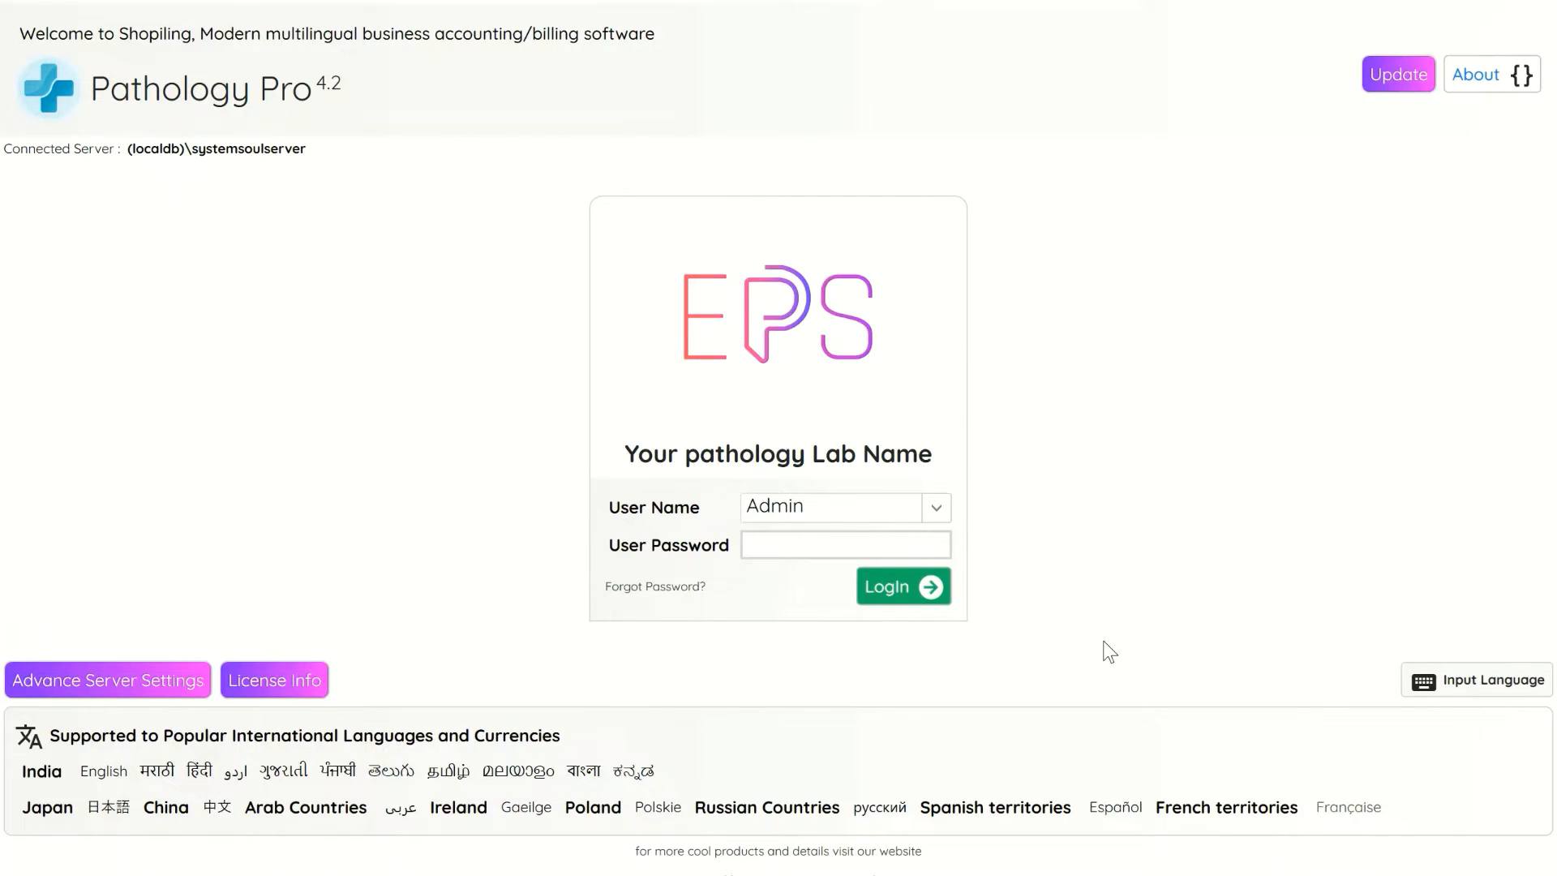
left_click(884, 594)
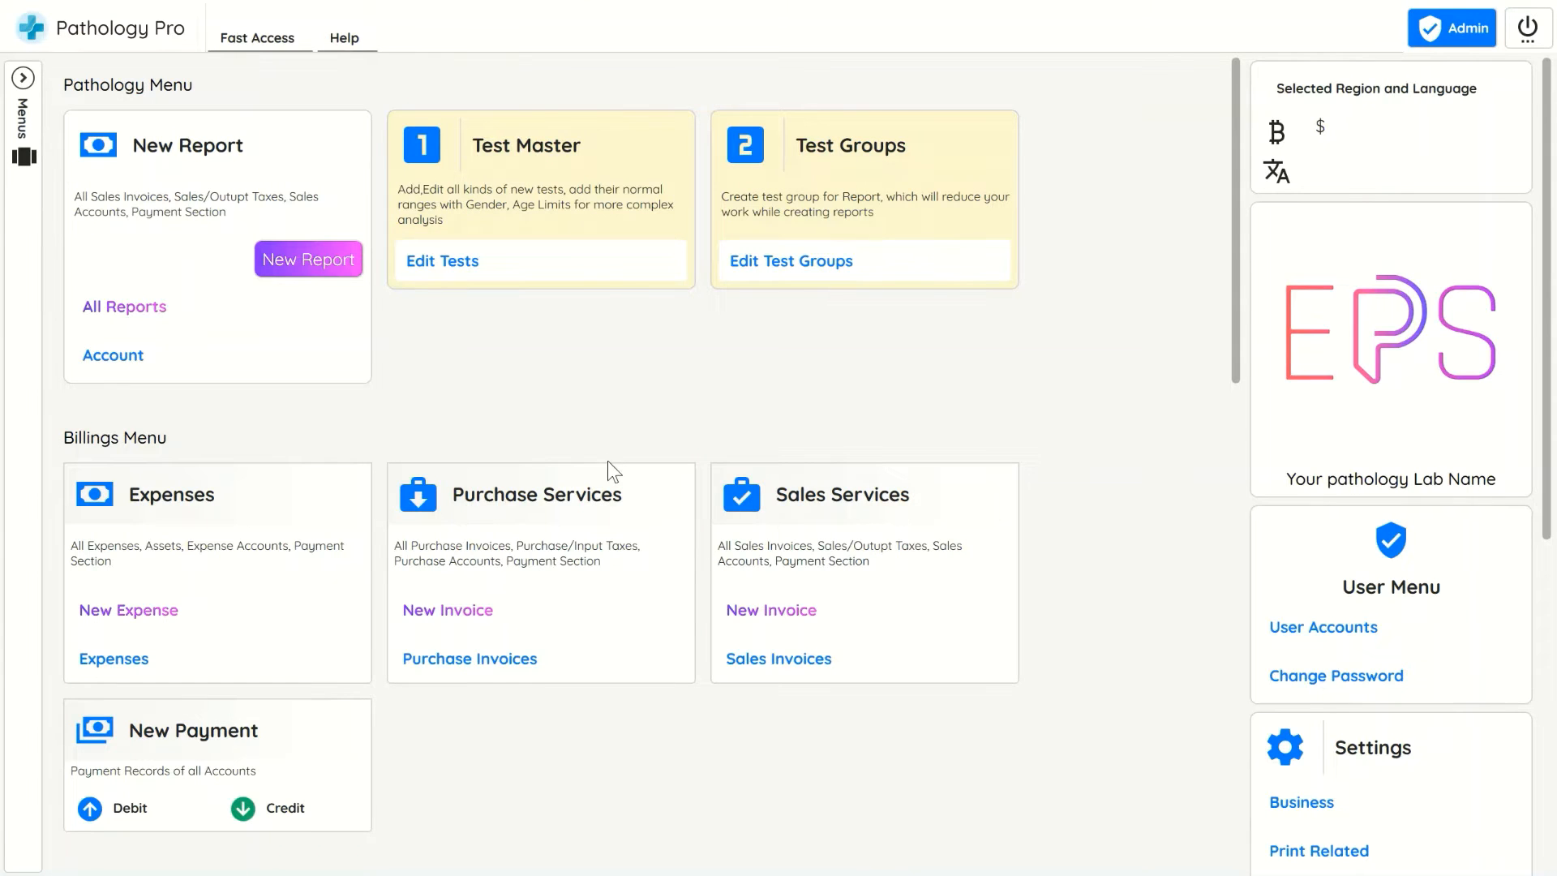
Open the test master, add a new test named 'Covid Test Type Name1' at the end of the list, and save
left_click(577, 261)
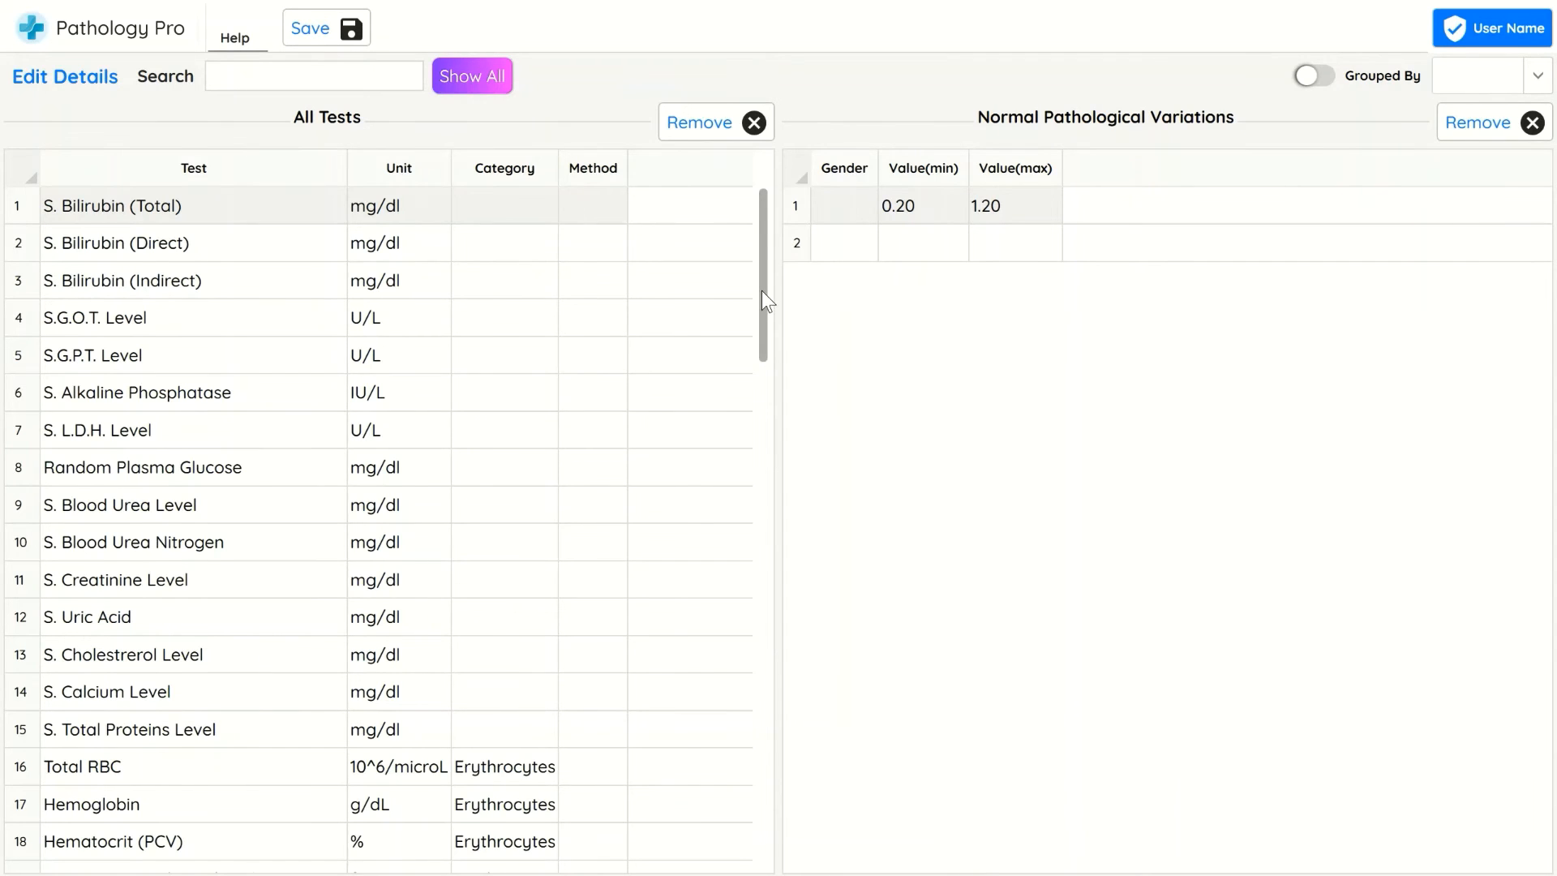
left_click_drag(762, 291, 763, 844)
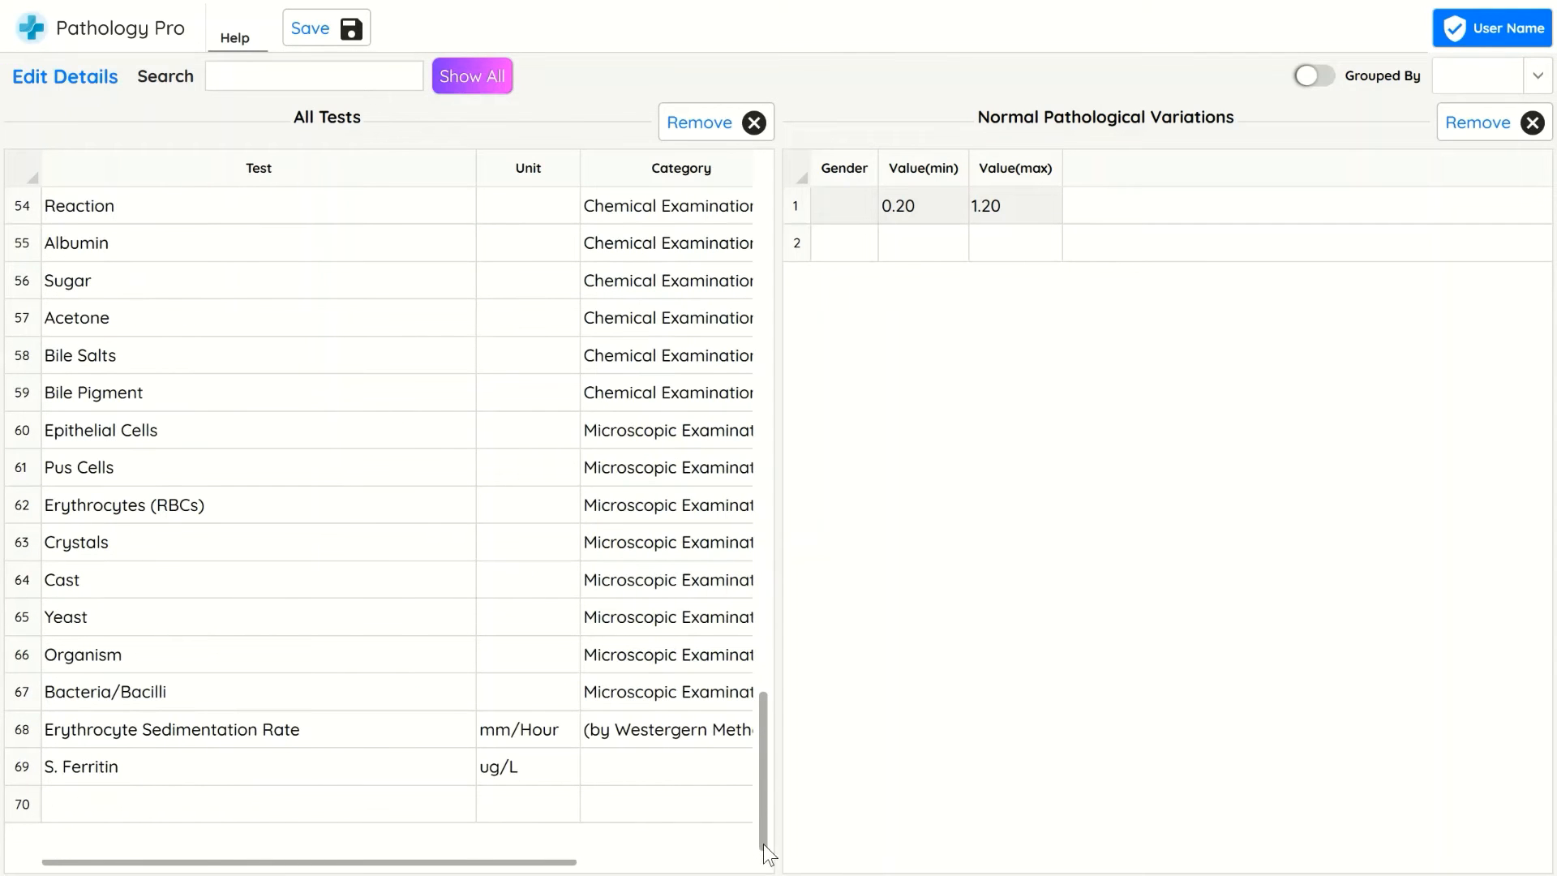
double_click(250, 804)
type("Covid")
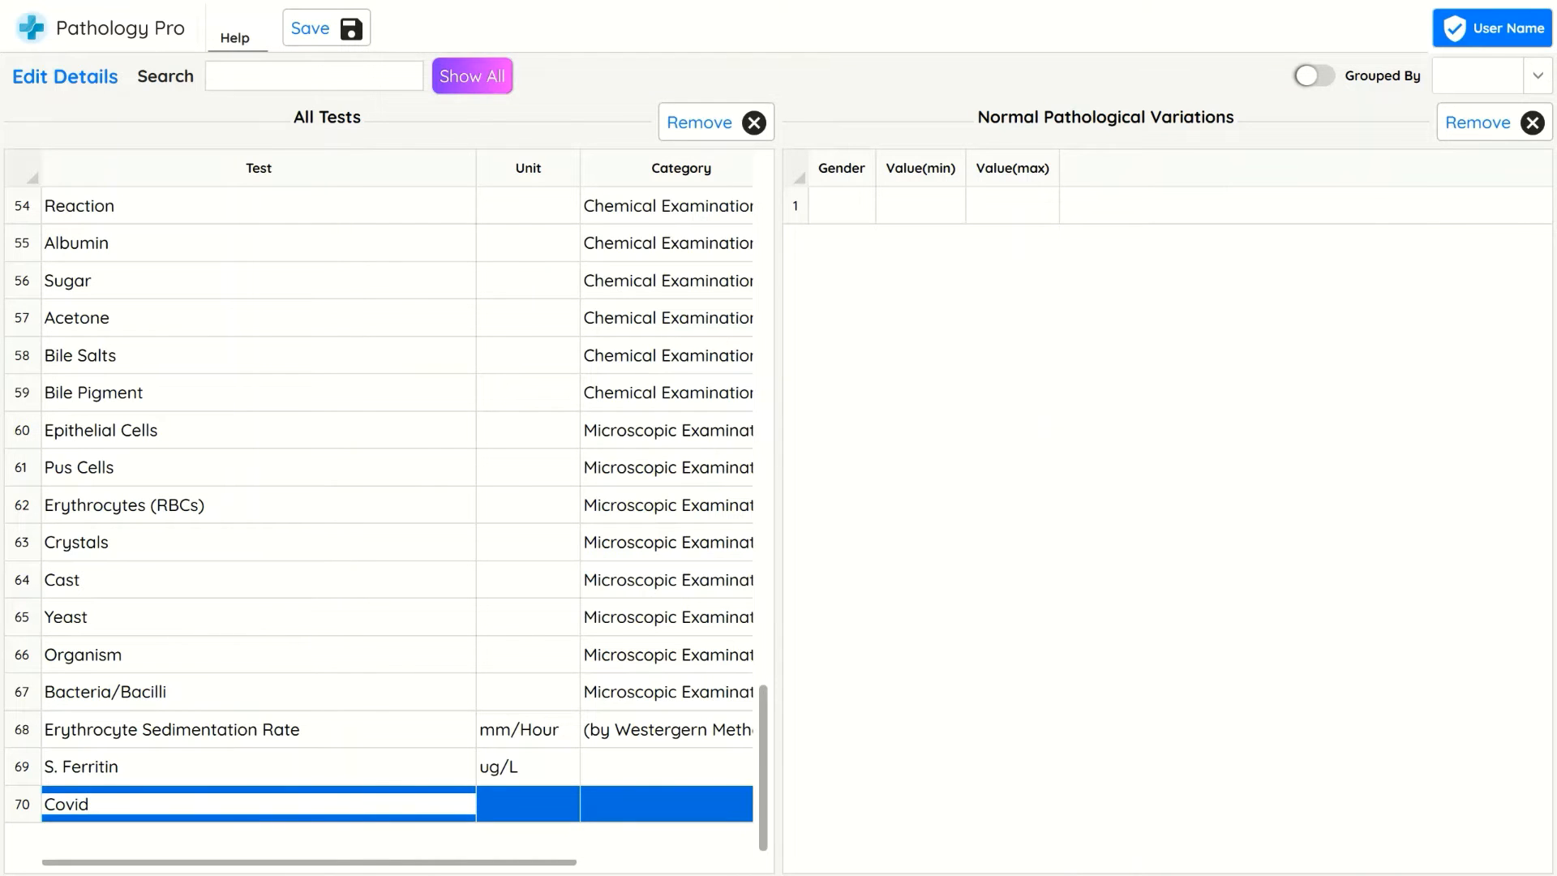
type(" Test Type Name1")
key("Return")
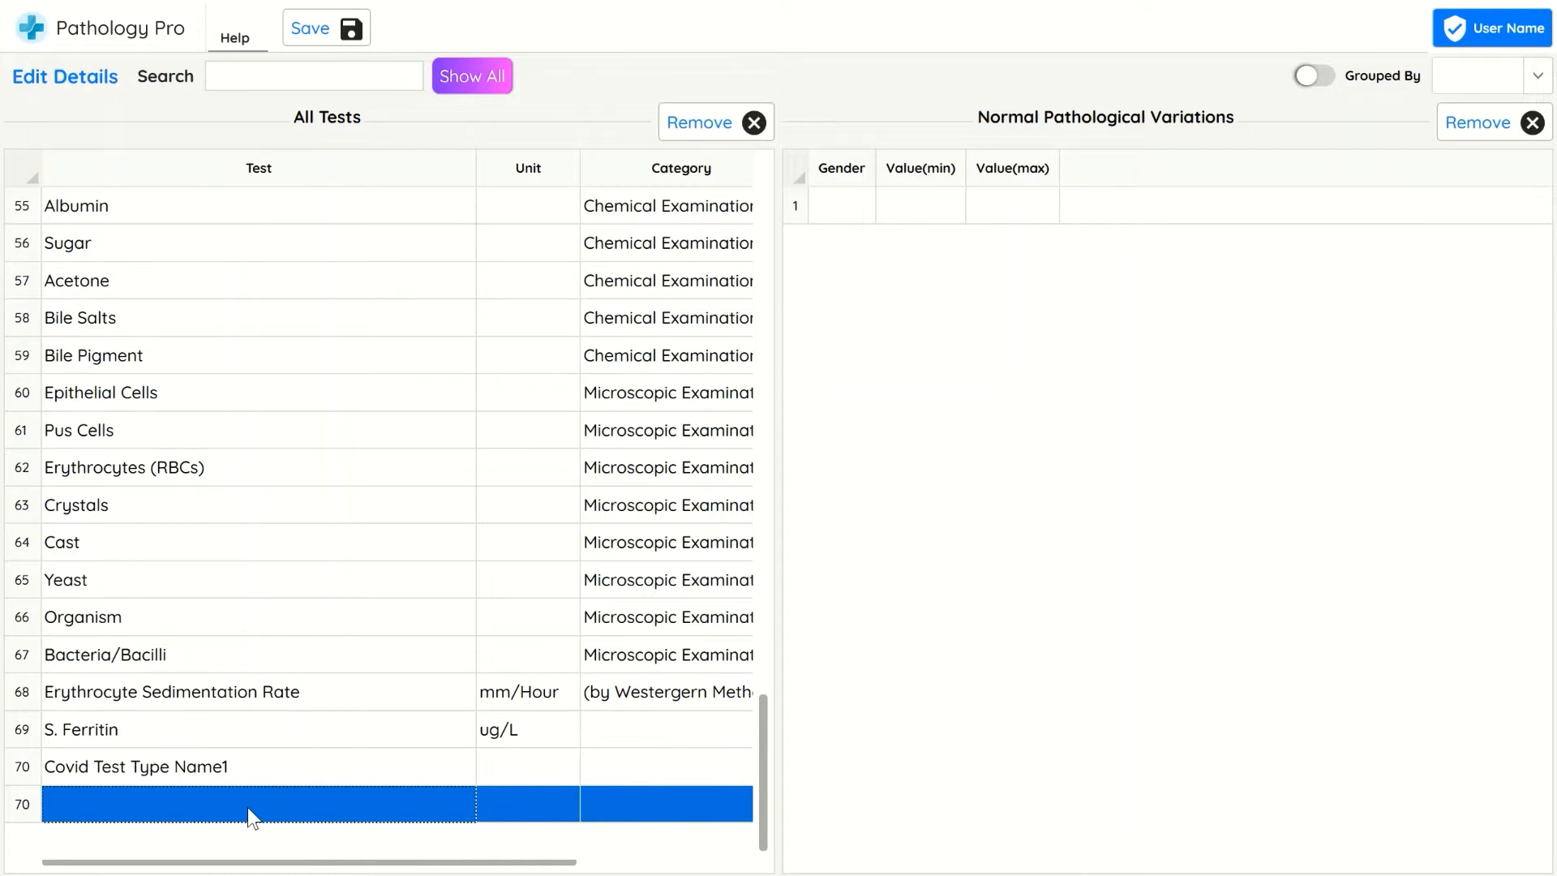
left_click(330, 27)
left_click(774, 525)
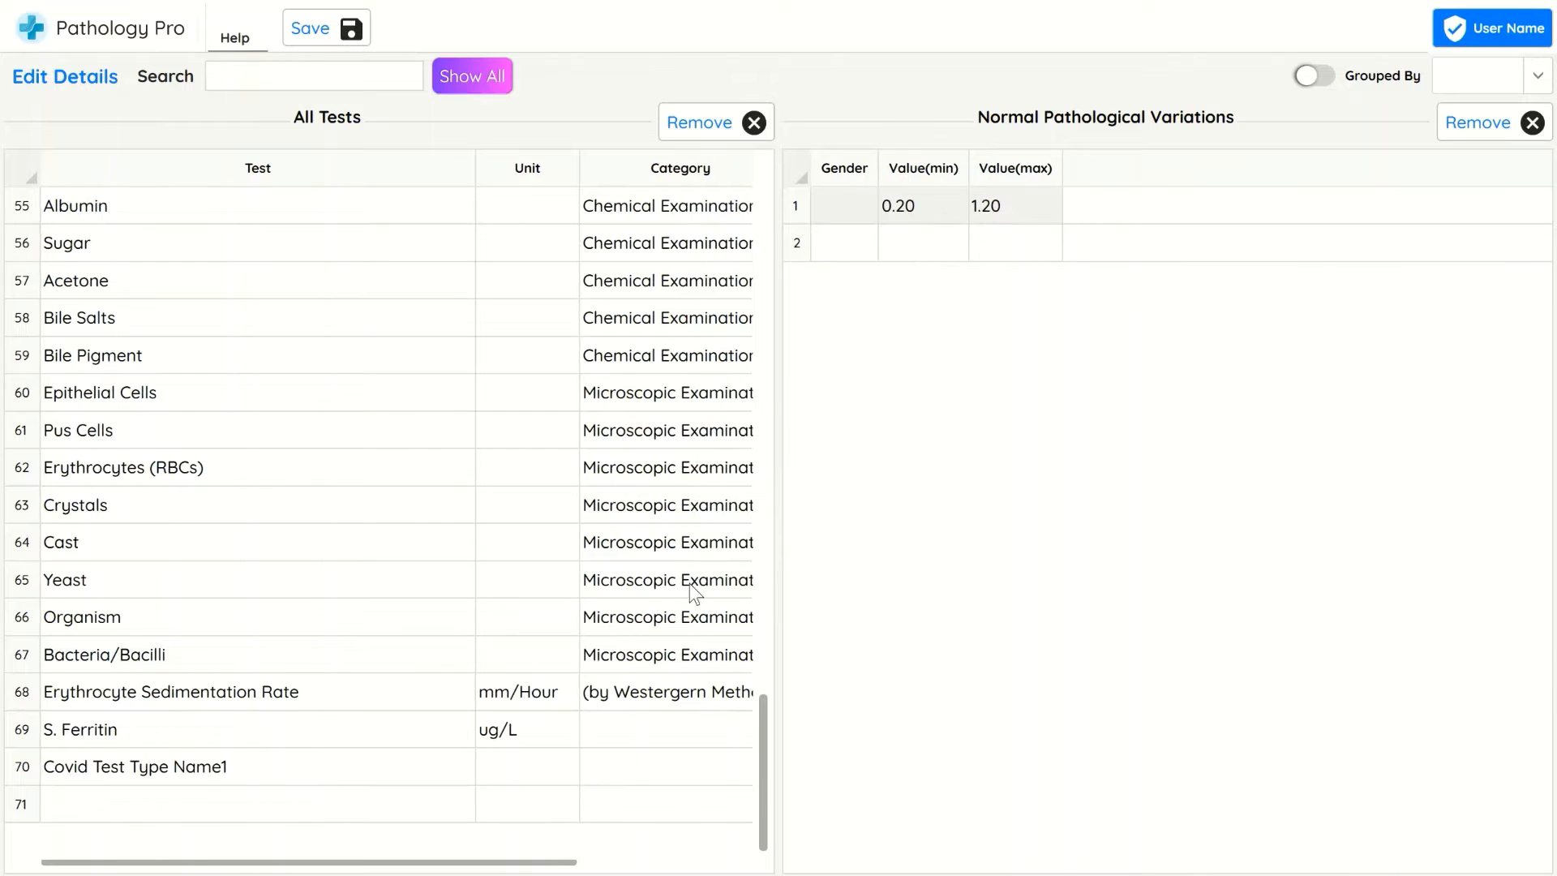
Open the test groups' print-related section and enter the title 'Covid TEst type Name 1_data under the report'
left_click(1527, 1)
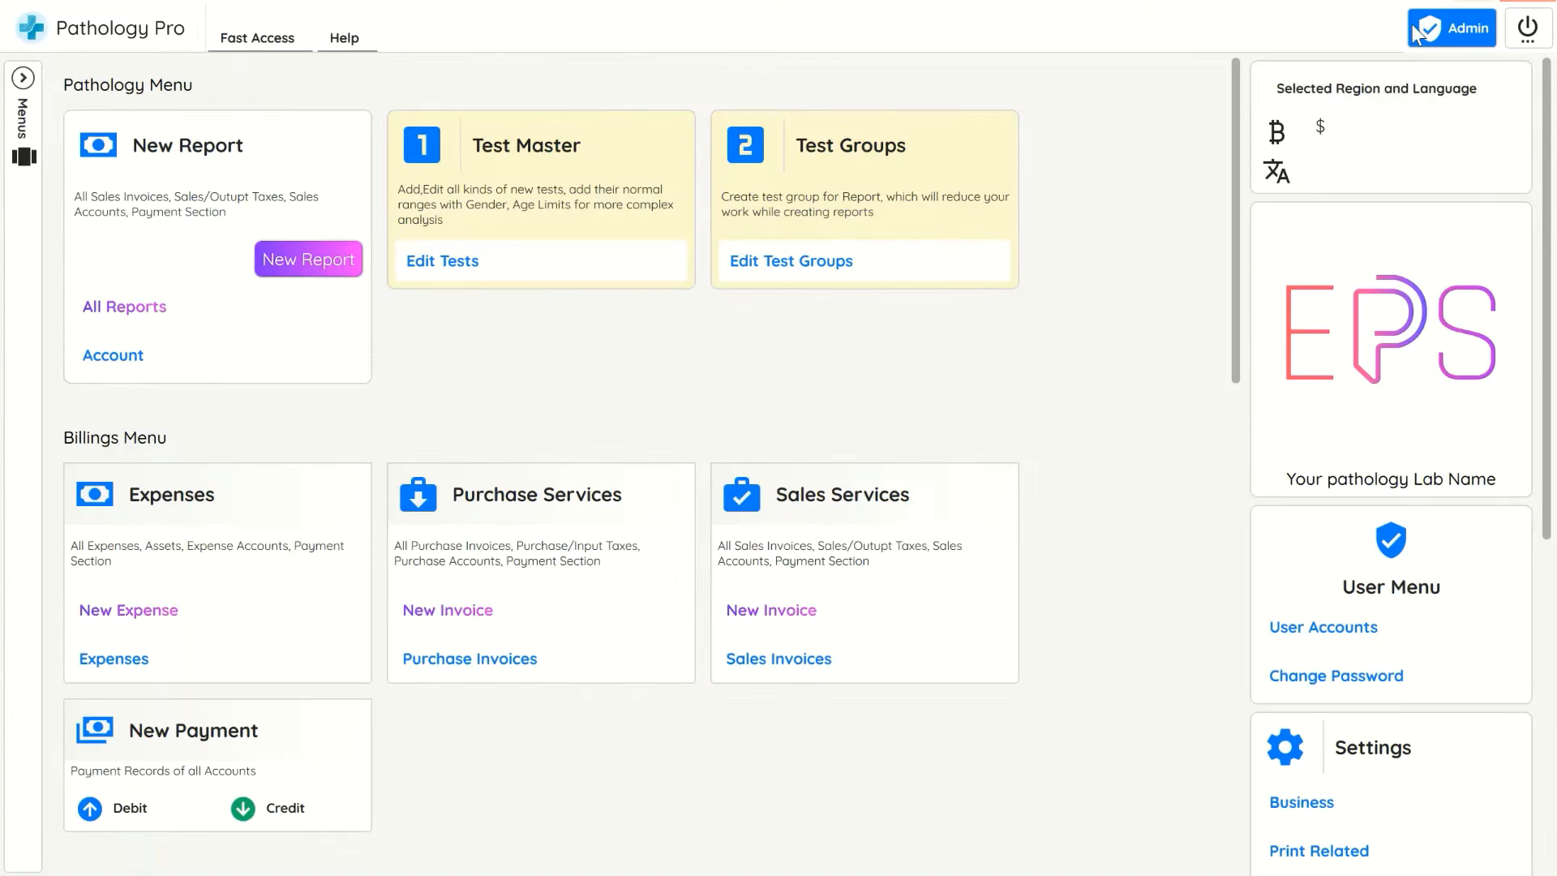
left_click(858, 261)
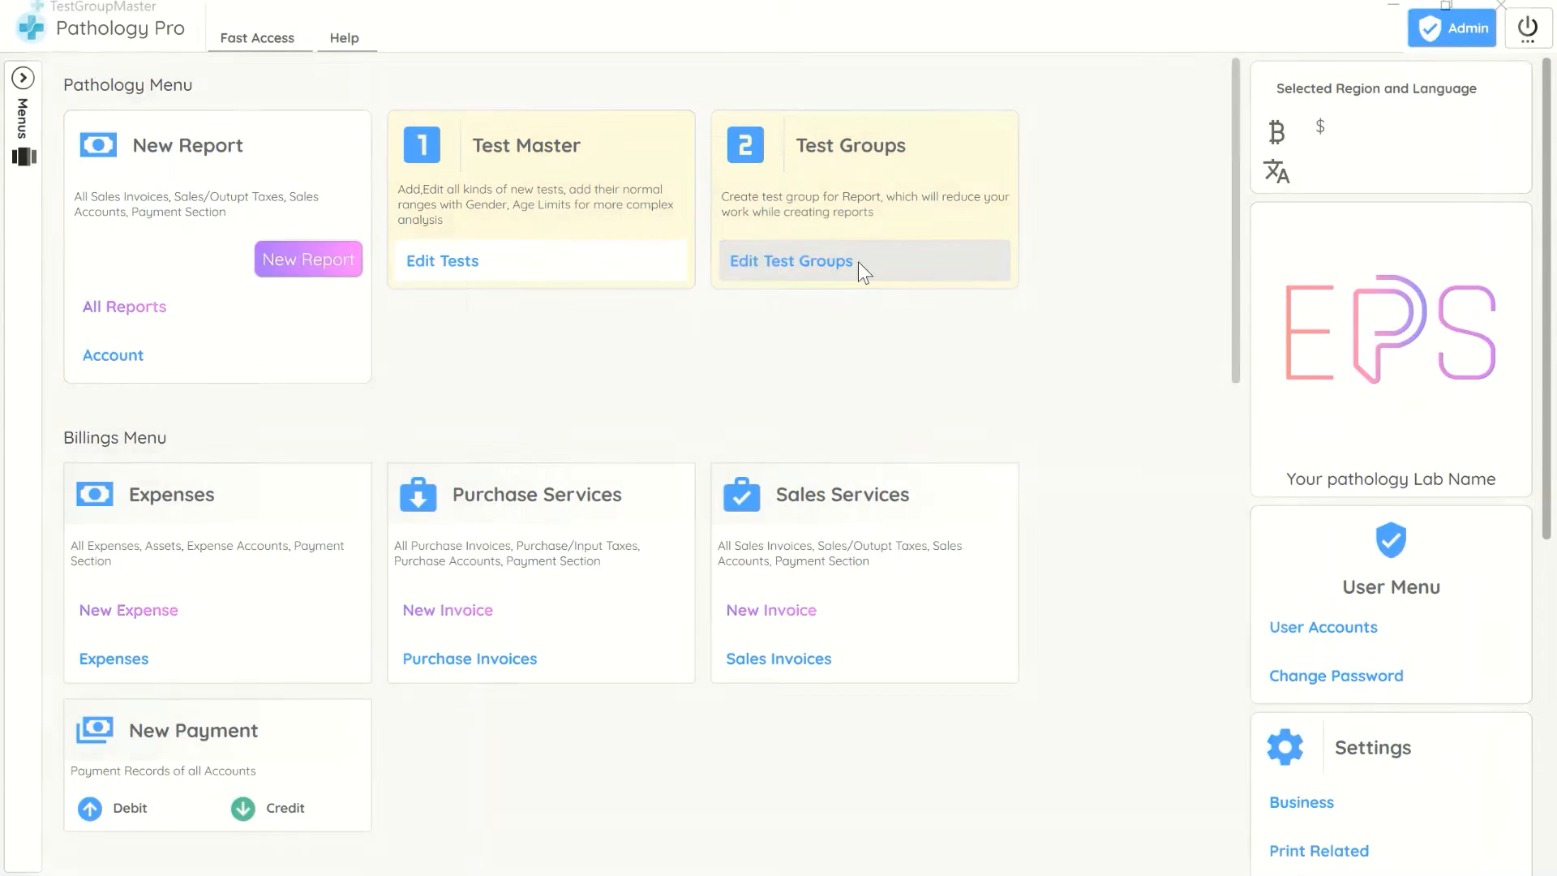
left_click(241, 85)
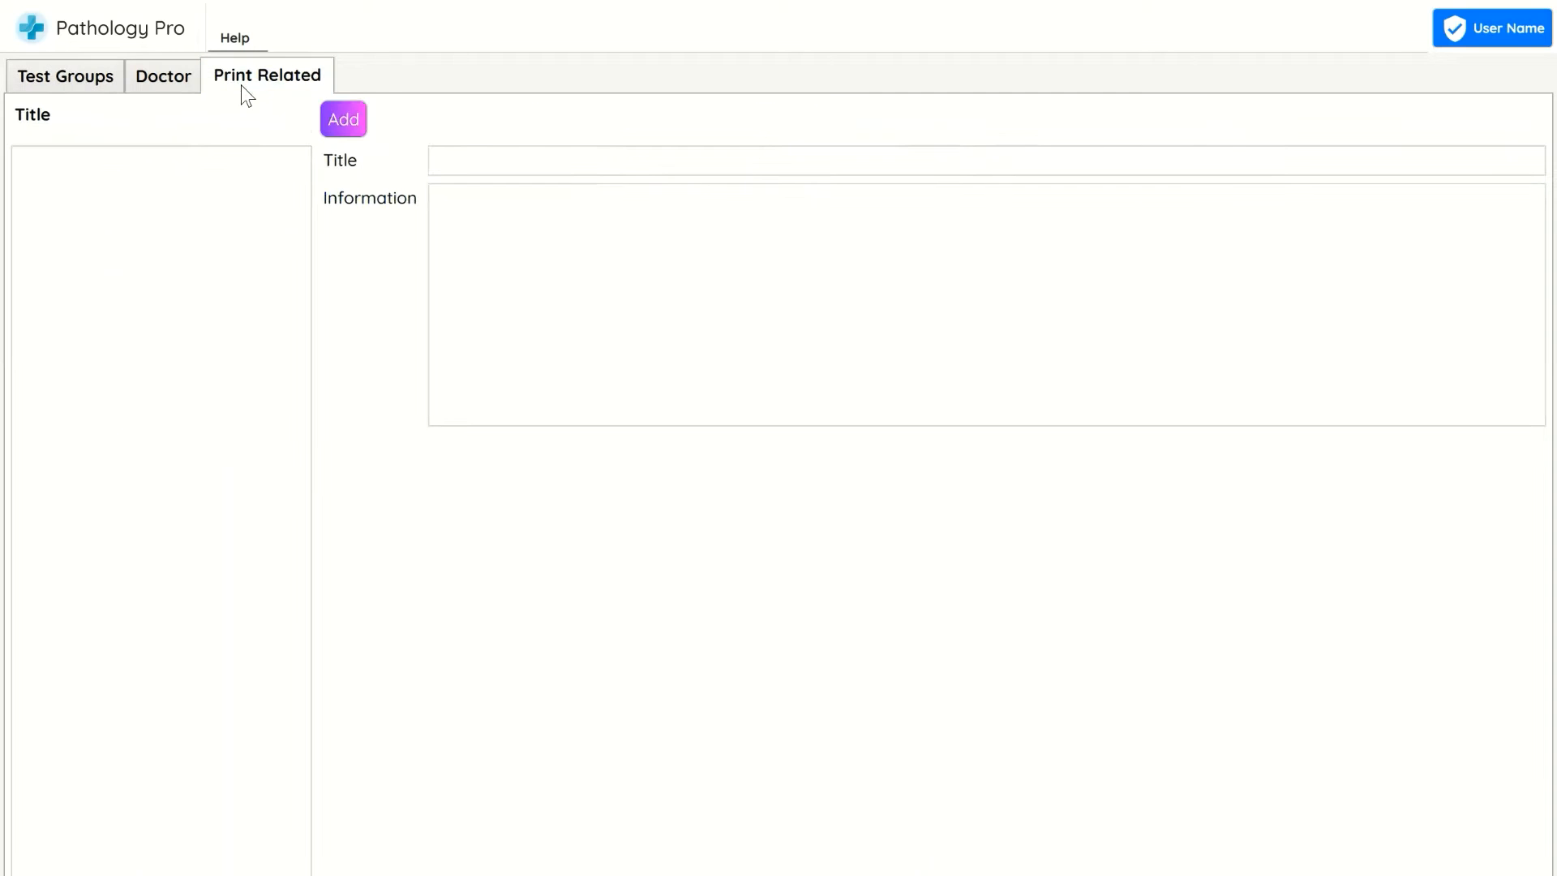
left_click(558, 163)
type("Covid TEst type Name")
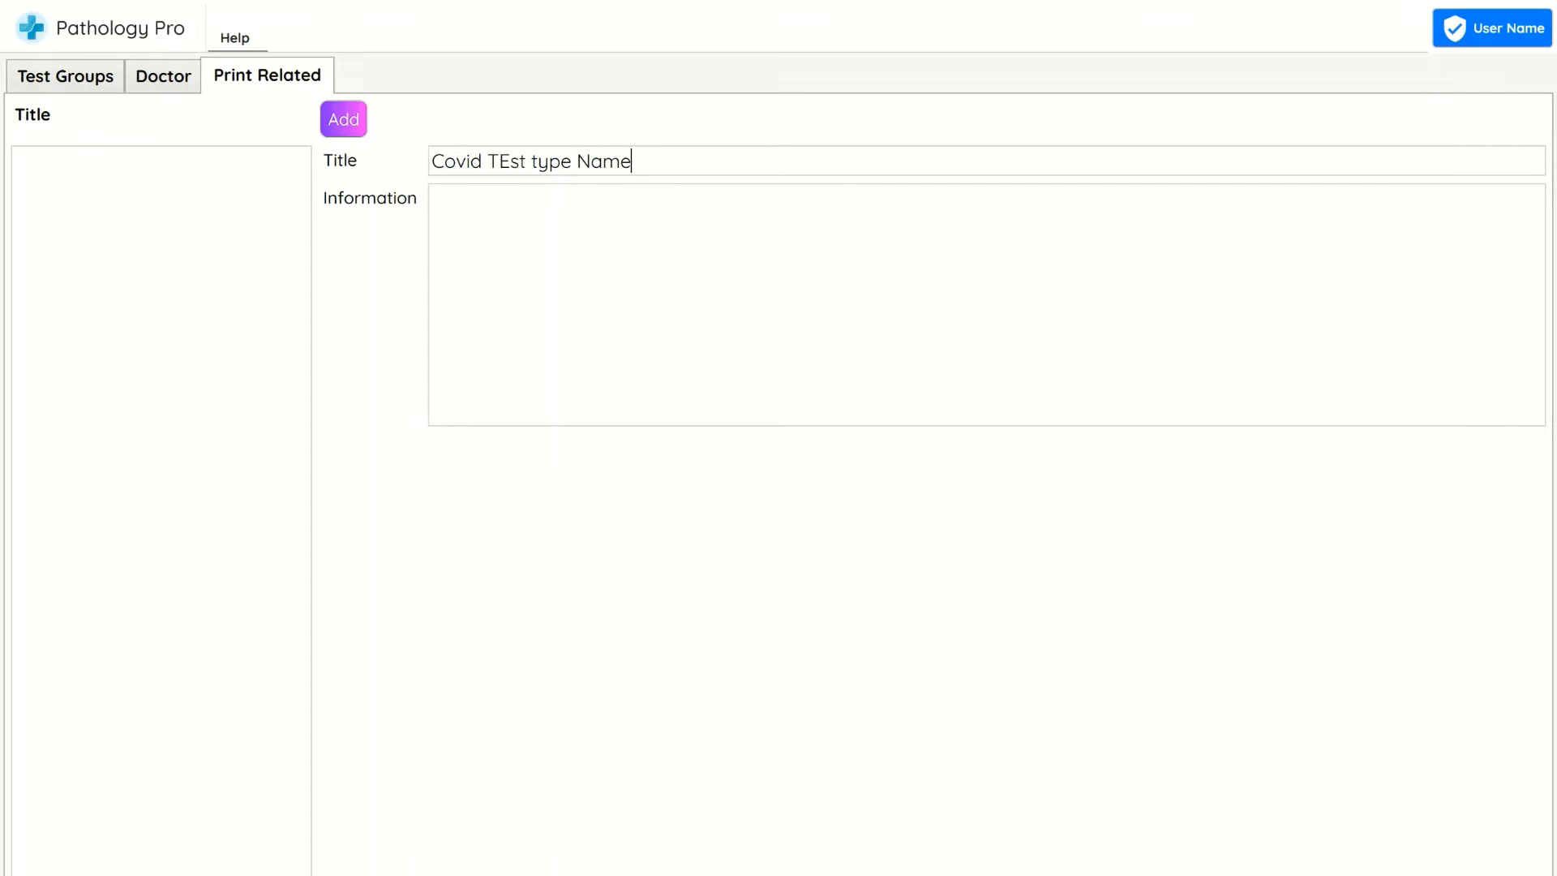
type(" 1_data under the report")
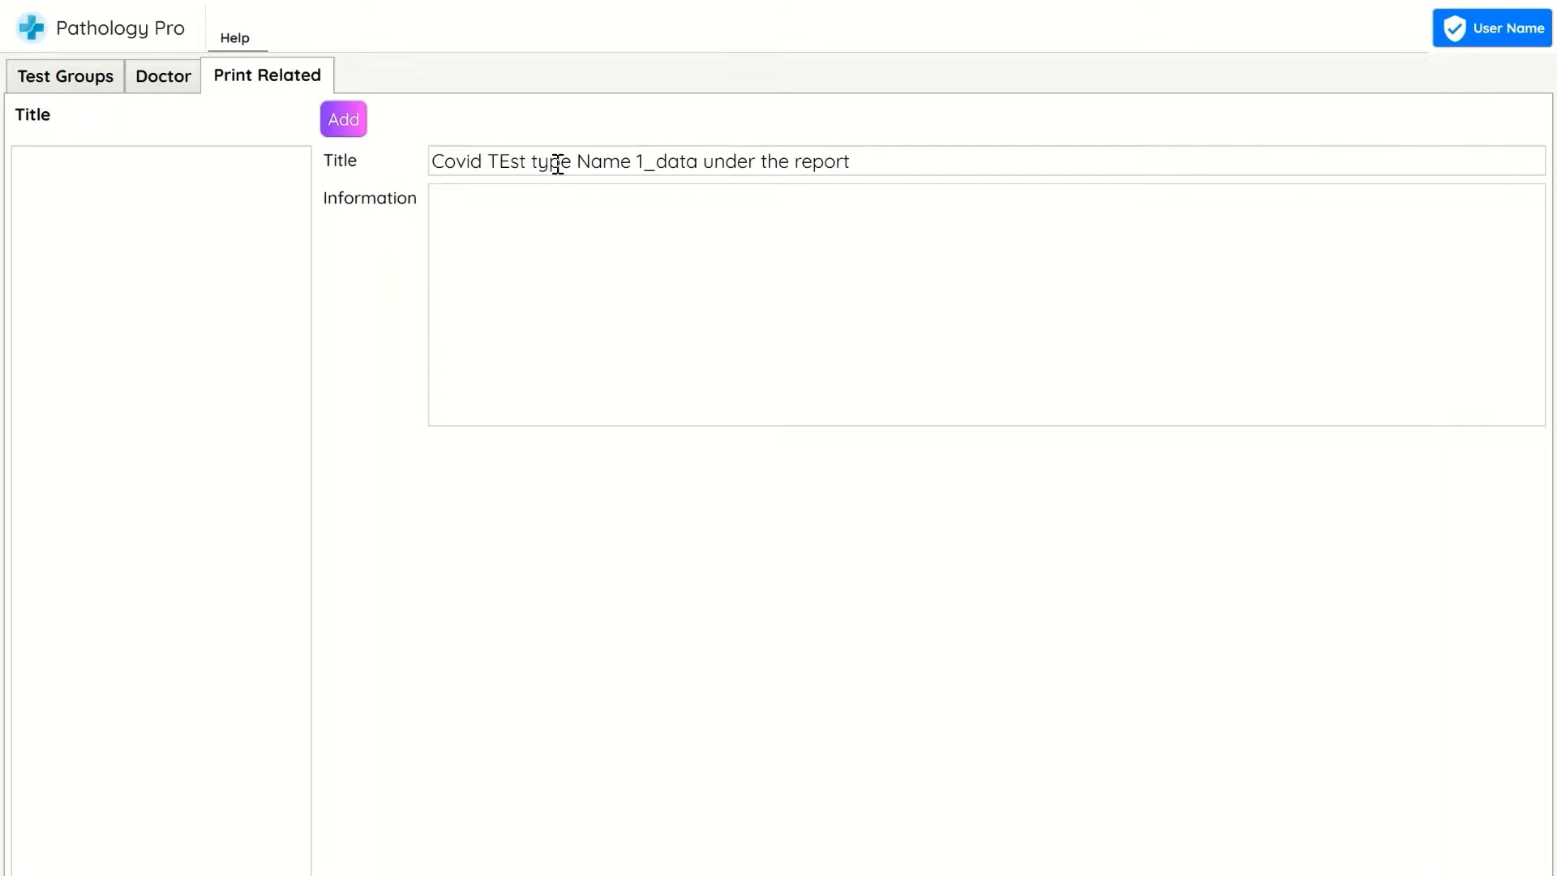
type("You can type any")
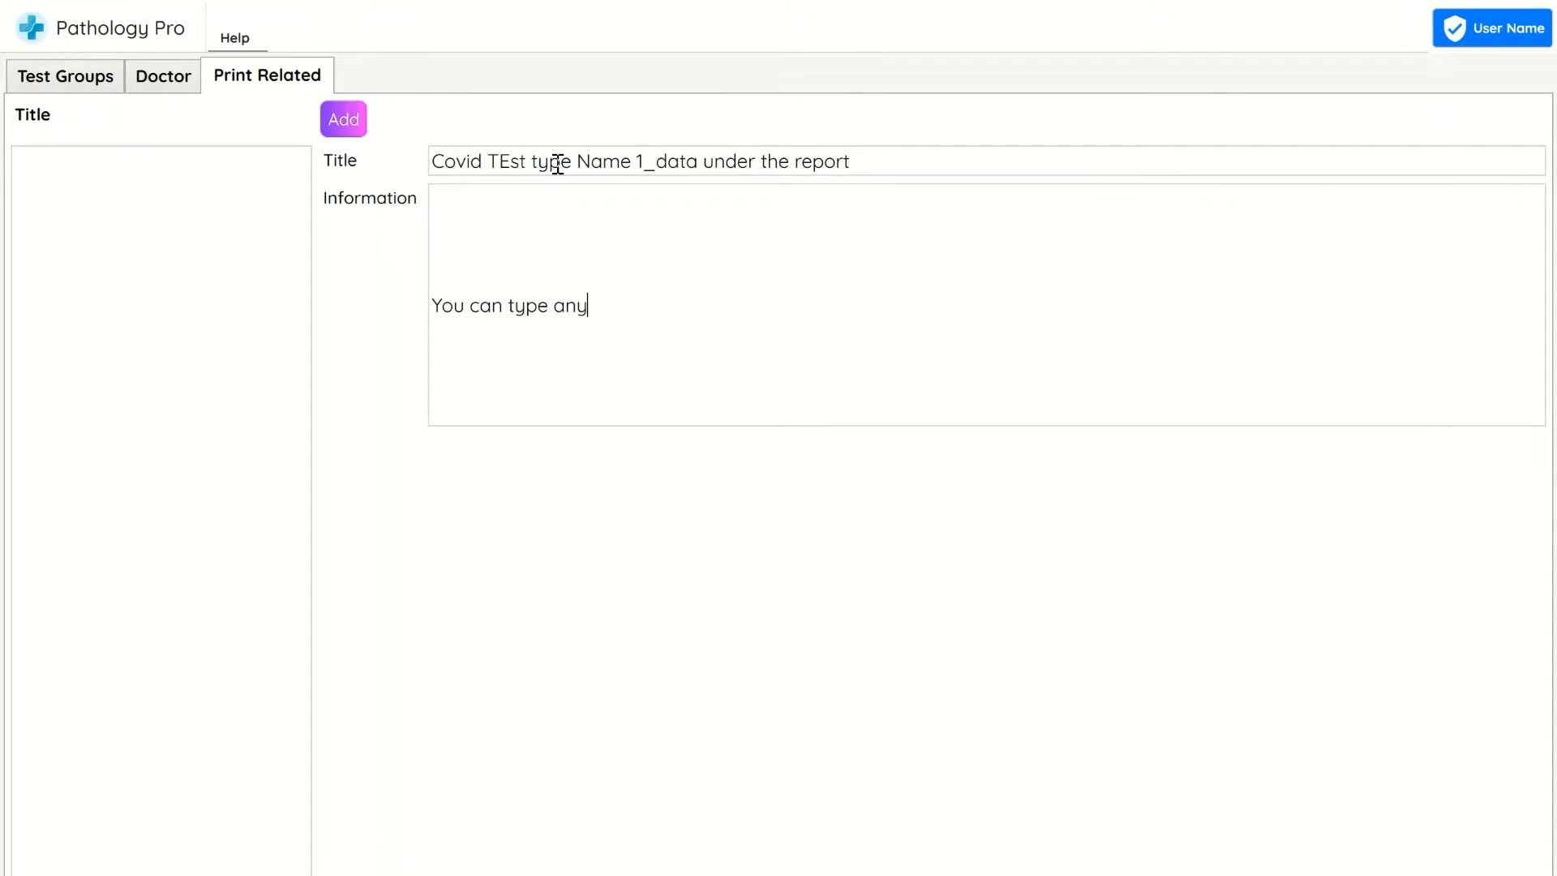
type(" info related to your test")
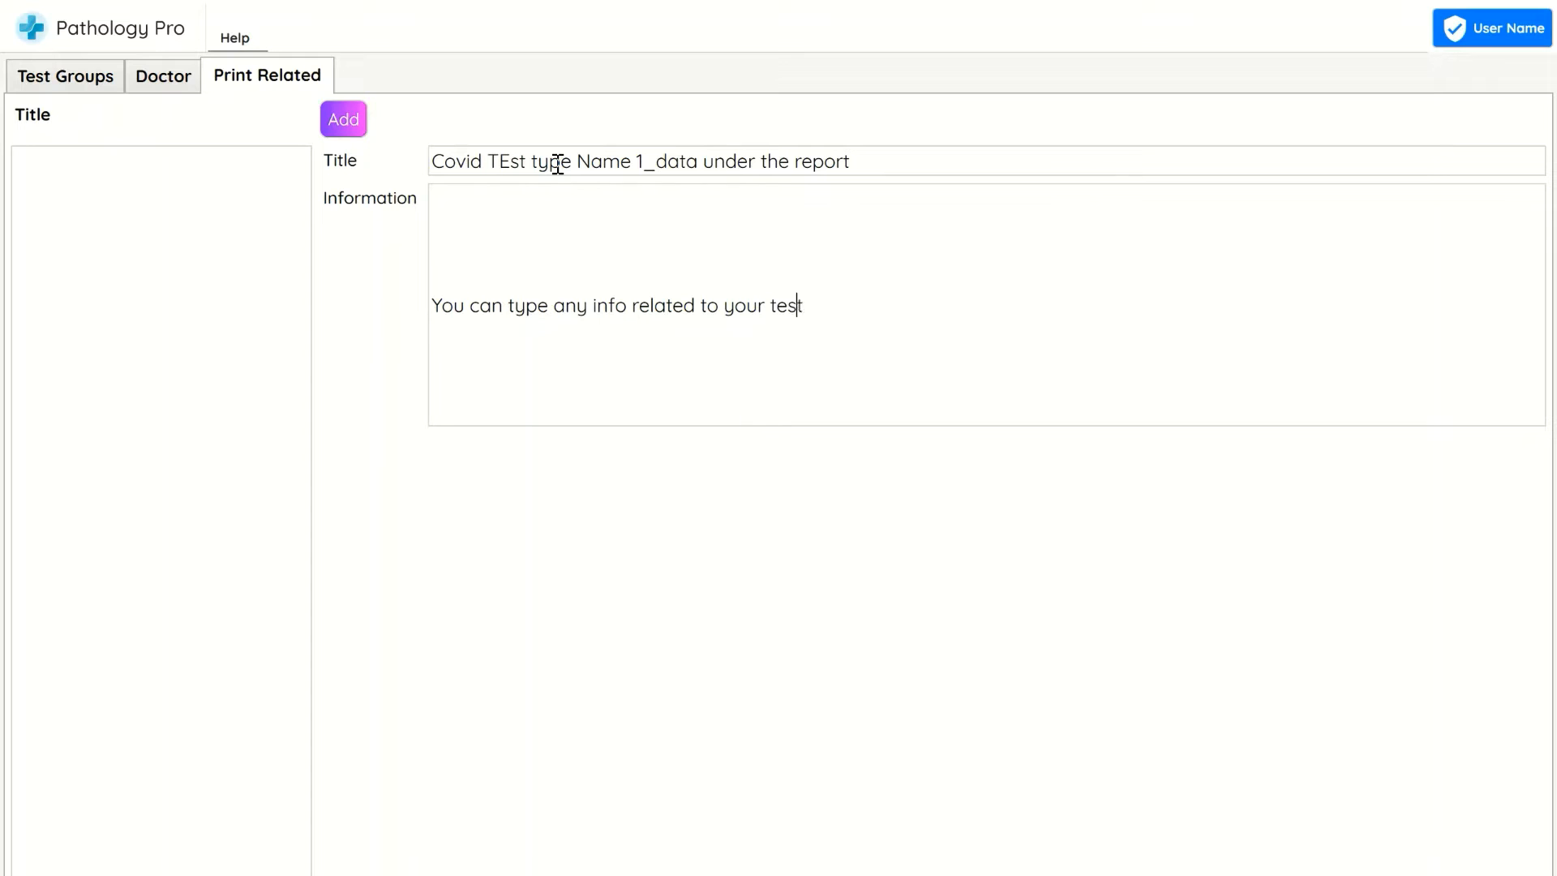
type(" you like to print und")
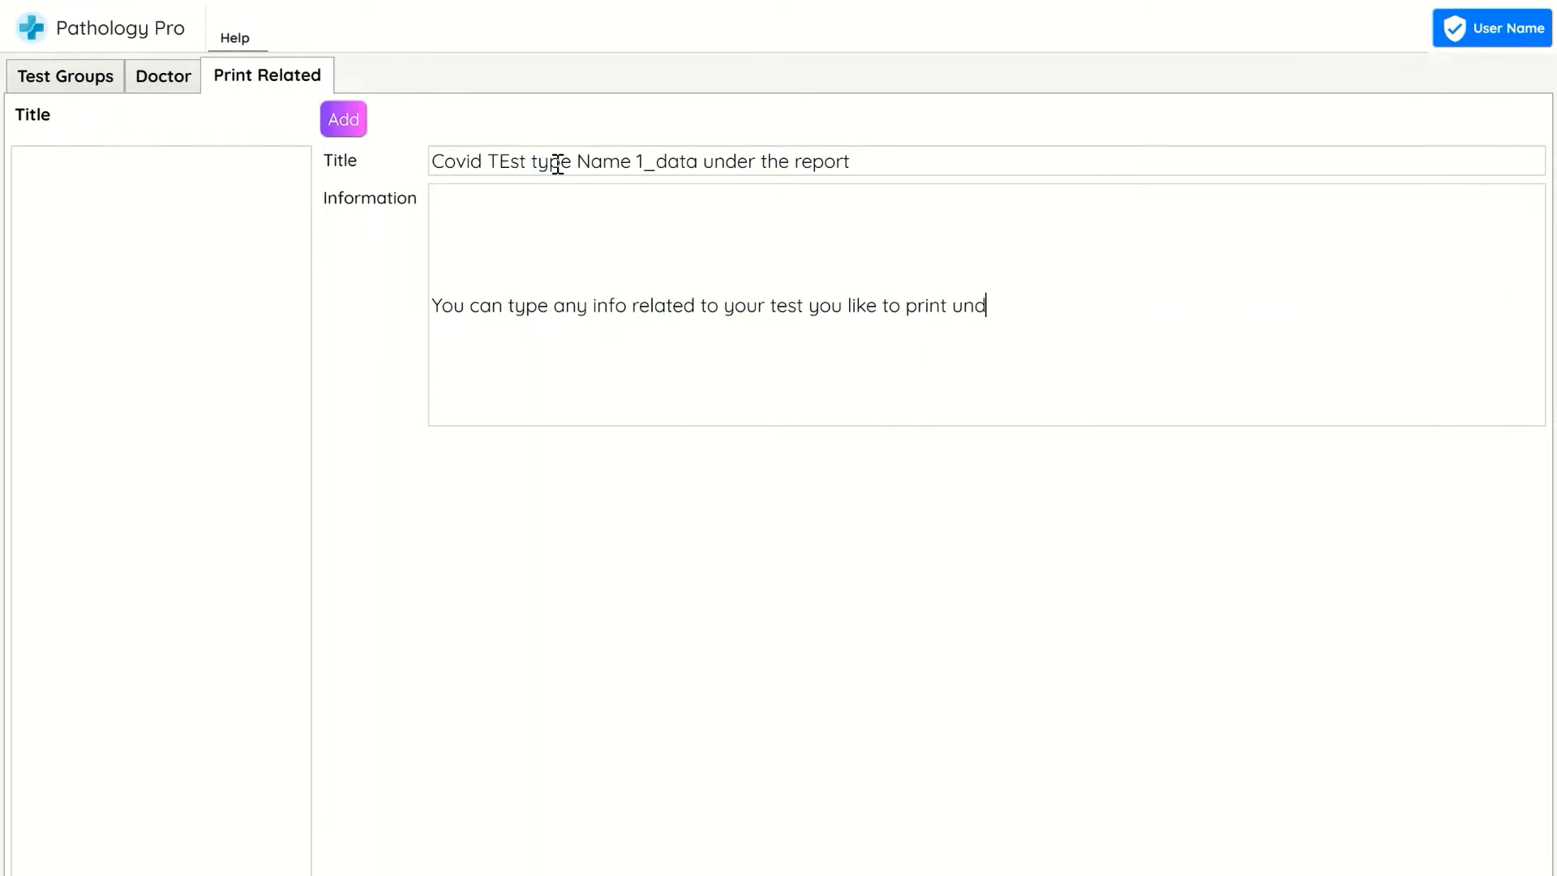
type("er the report,")
Add the line kajdhflkajsdhkjad and numbered filler lines 1 to 4 to the information, then add the print entry
key("Return")
type("kajdhflkajsdhkjad")
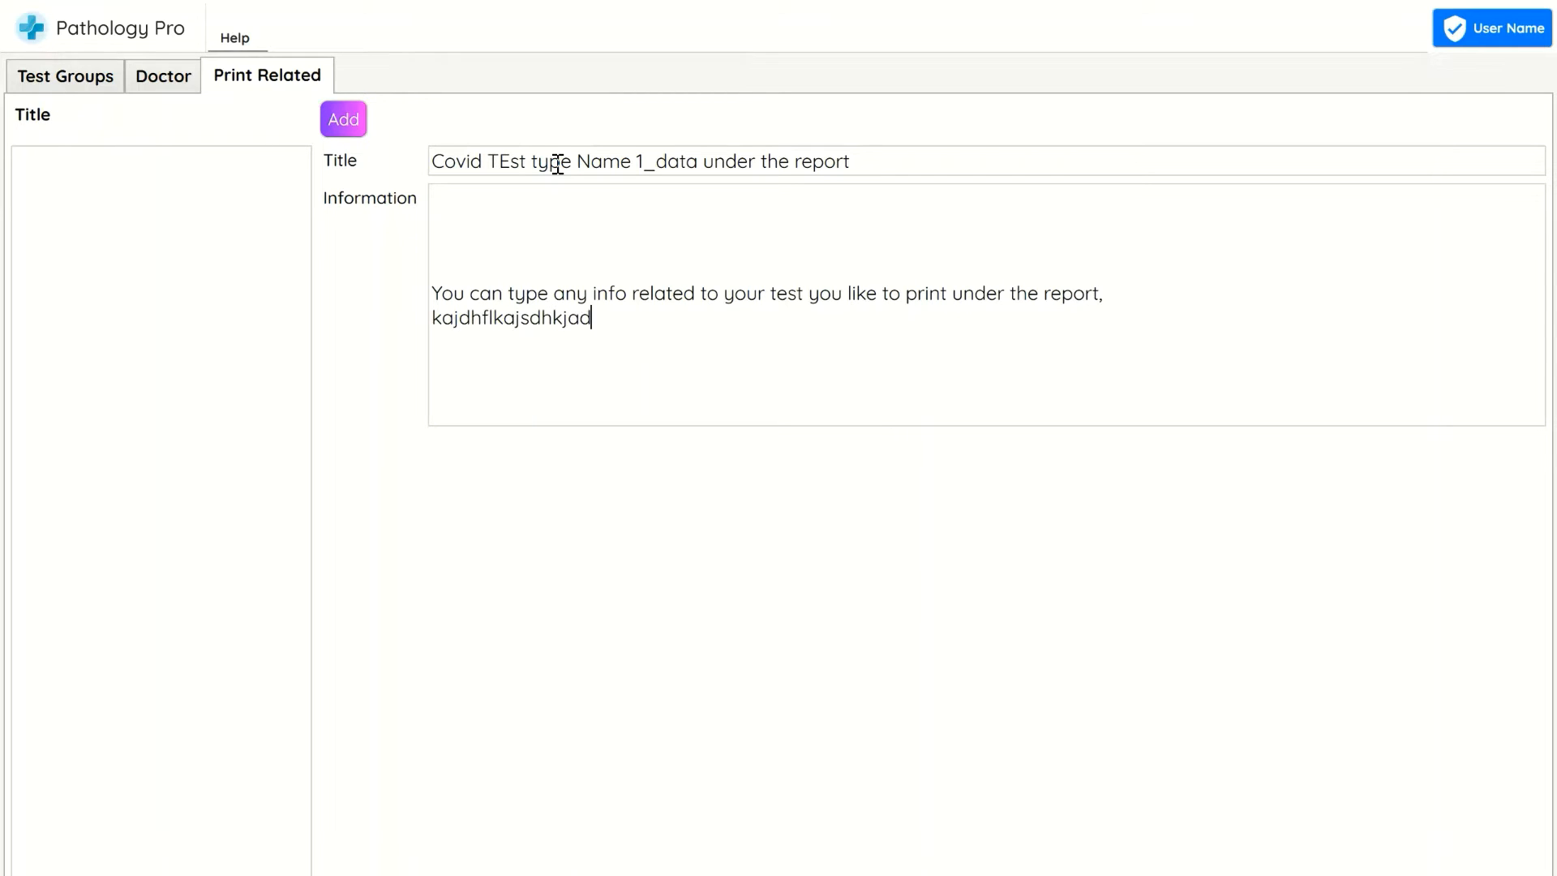
key("Return")
type("1. ahdflkajsdh")
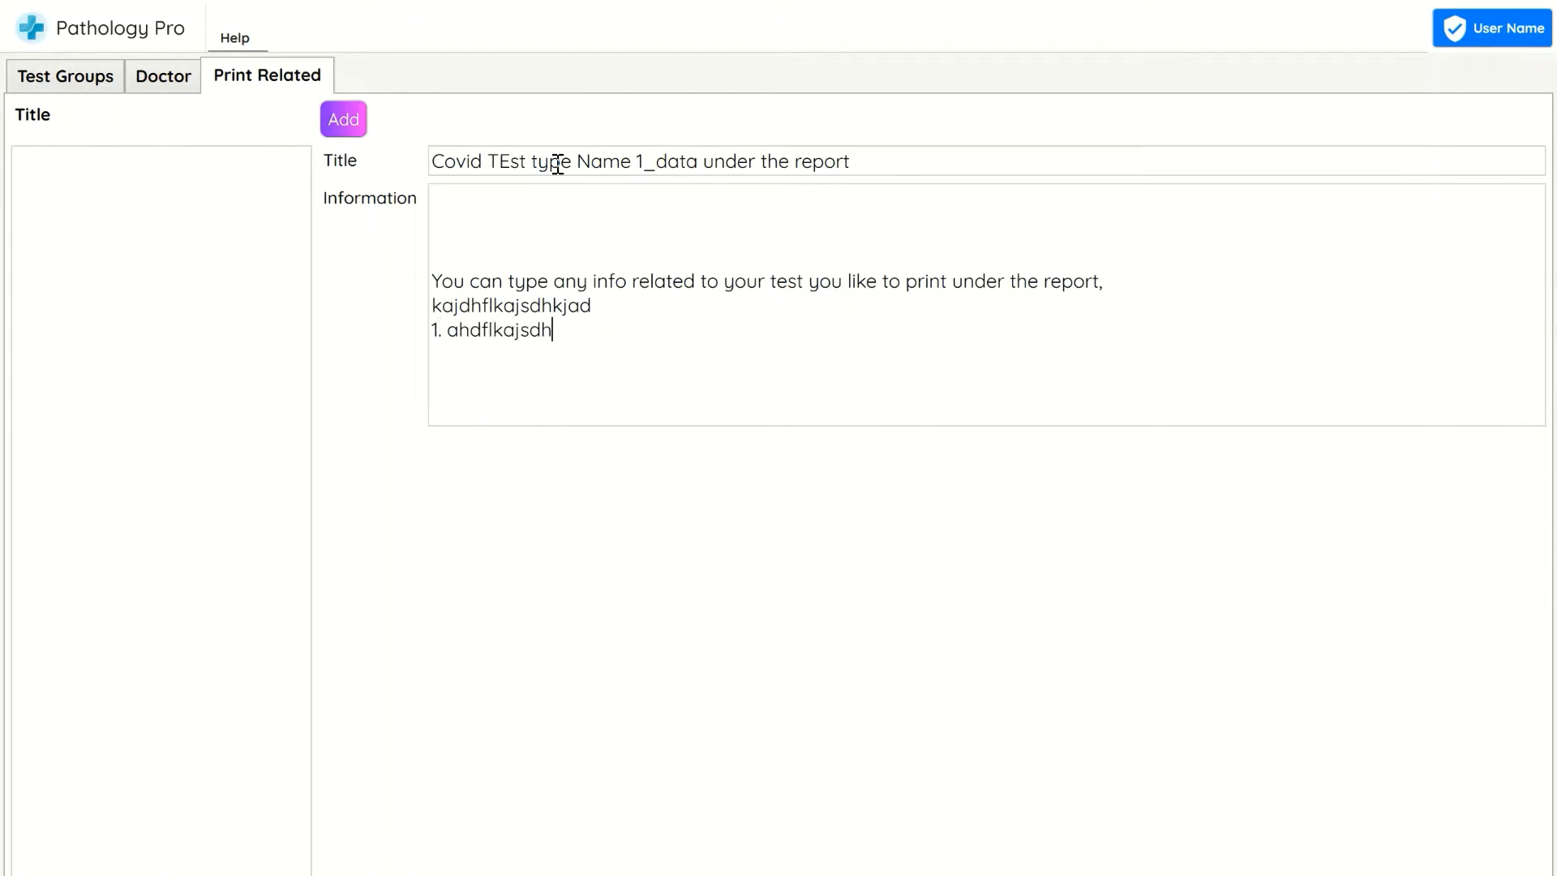
key("Return")
type("2 klahdflkjahlsdkjh")
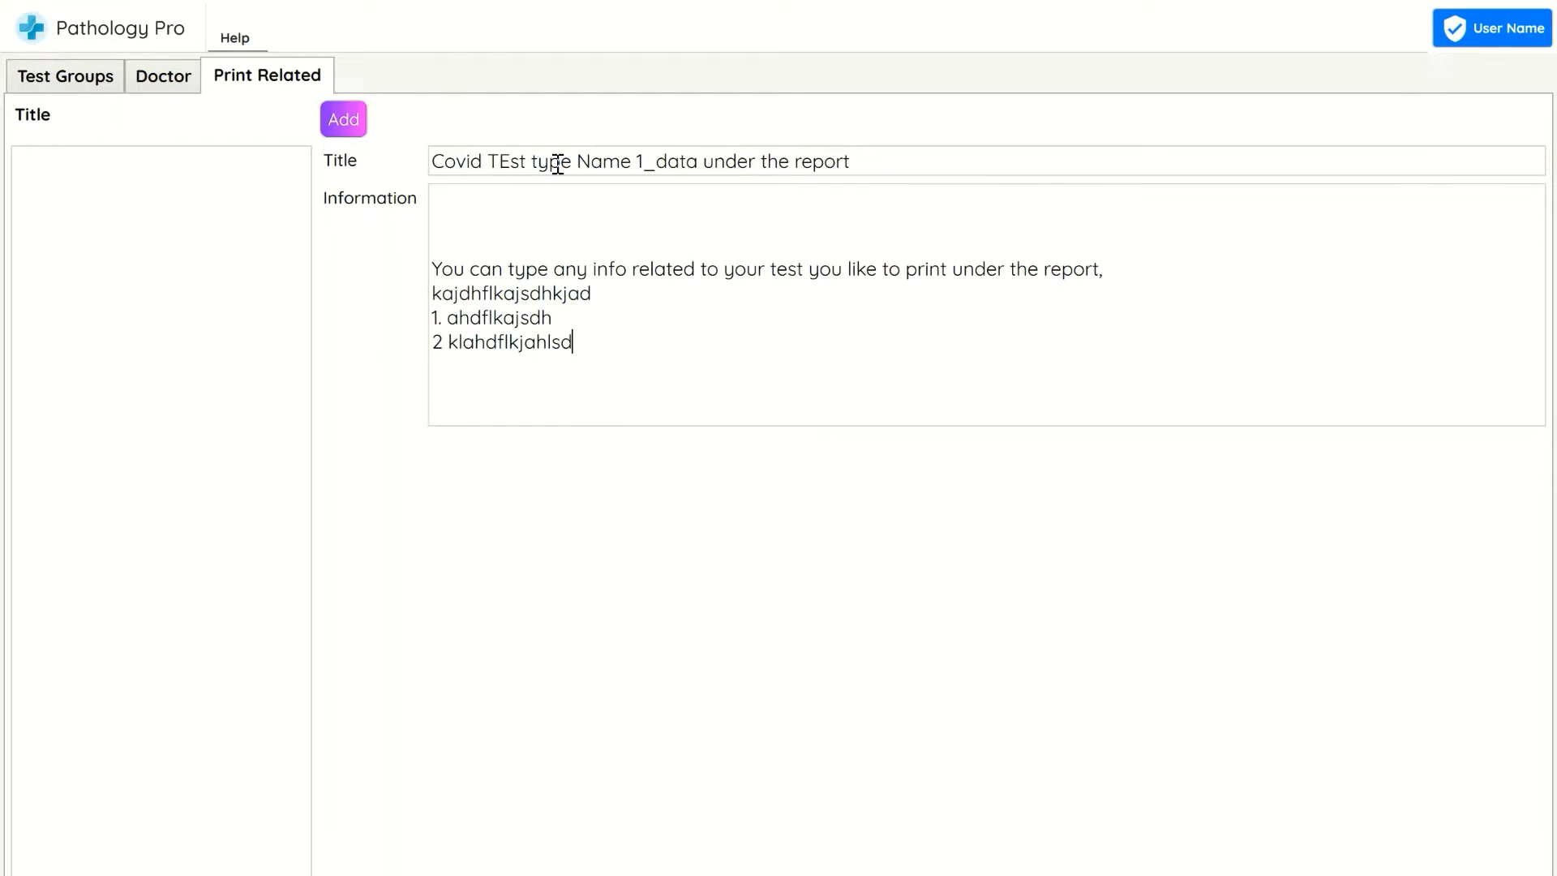
key("Return")
type("3. ahdflkajhdlfkjad")
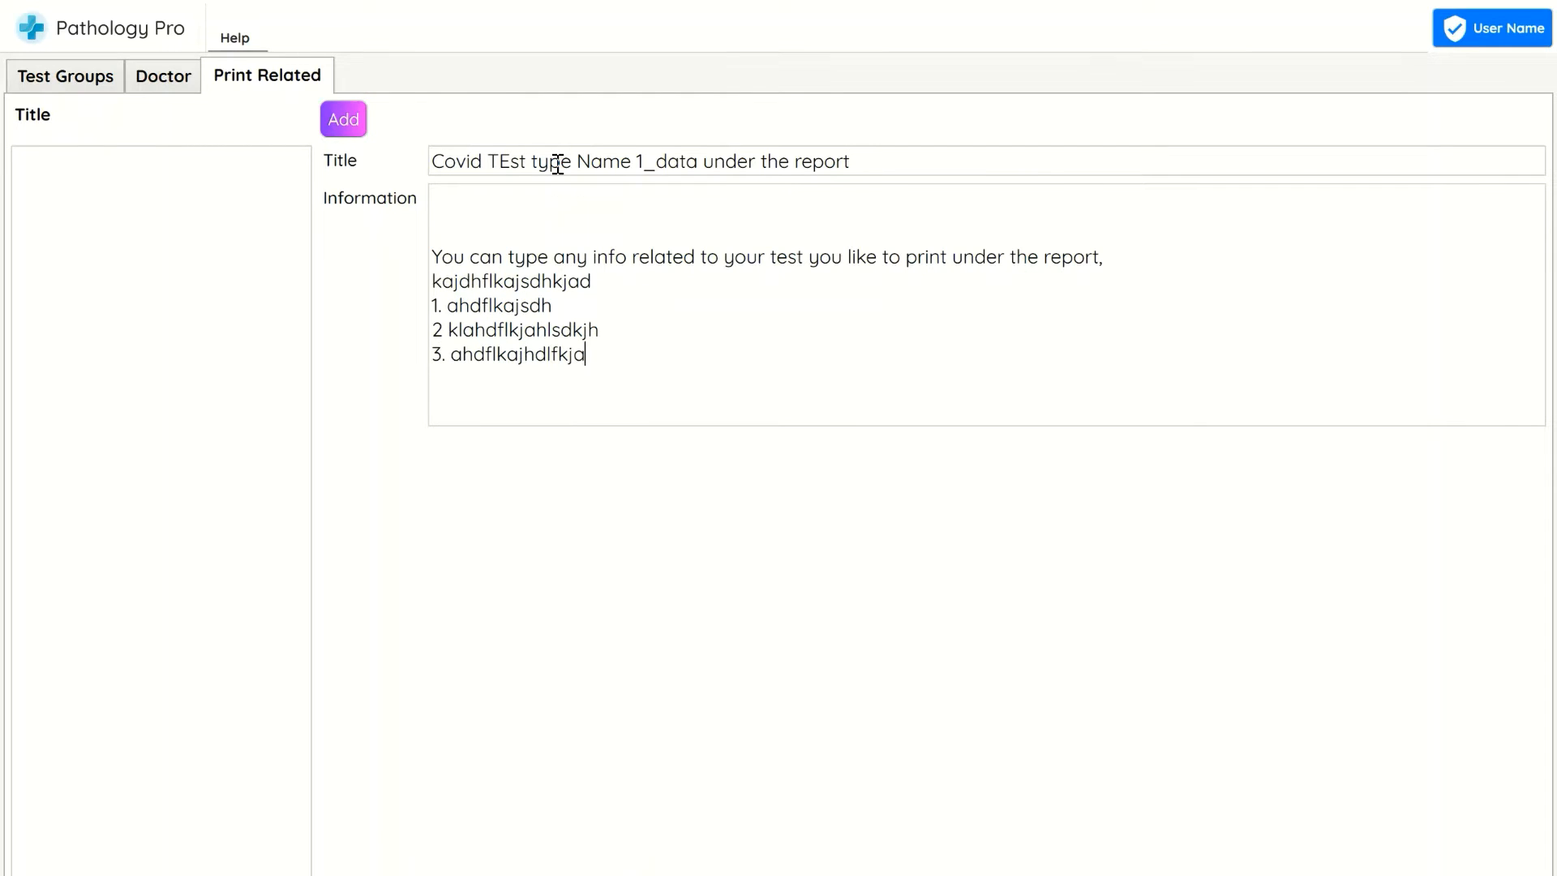
key("Return")
type("4. ahdflkjahdlfkajhdflkja")
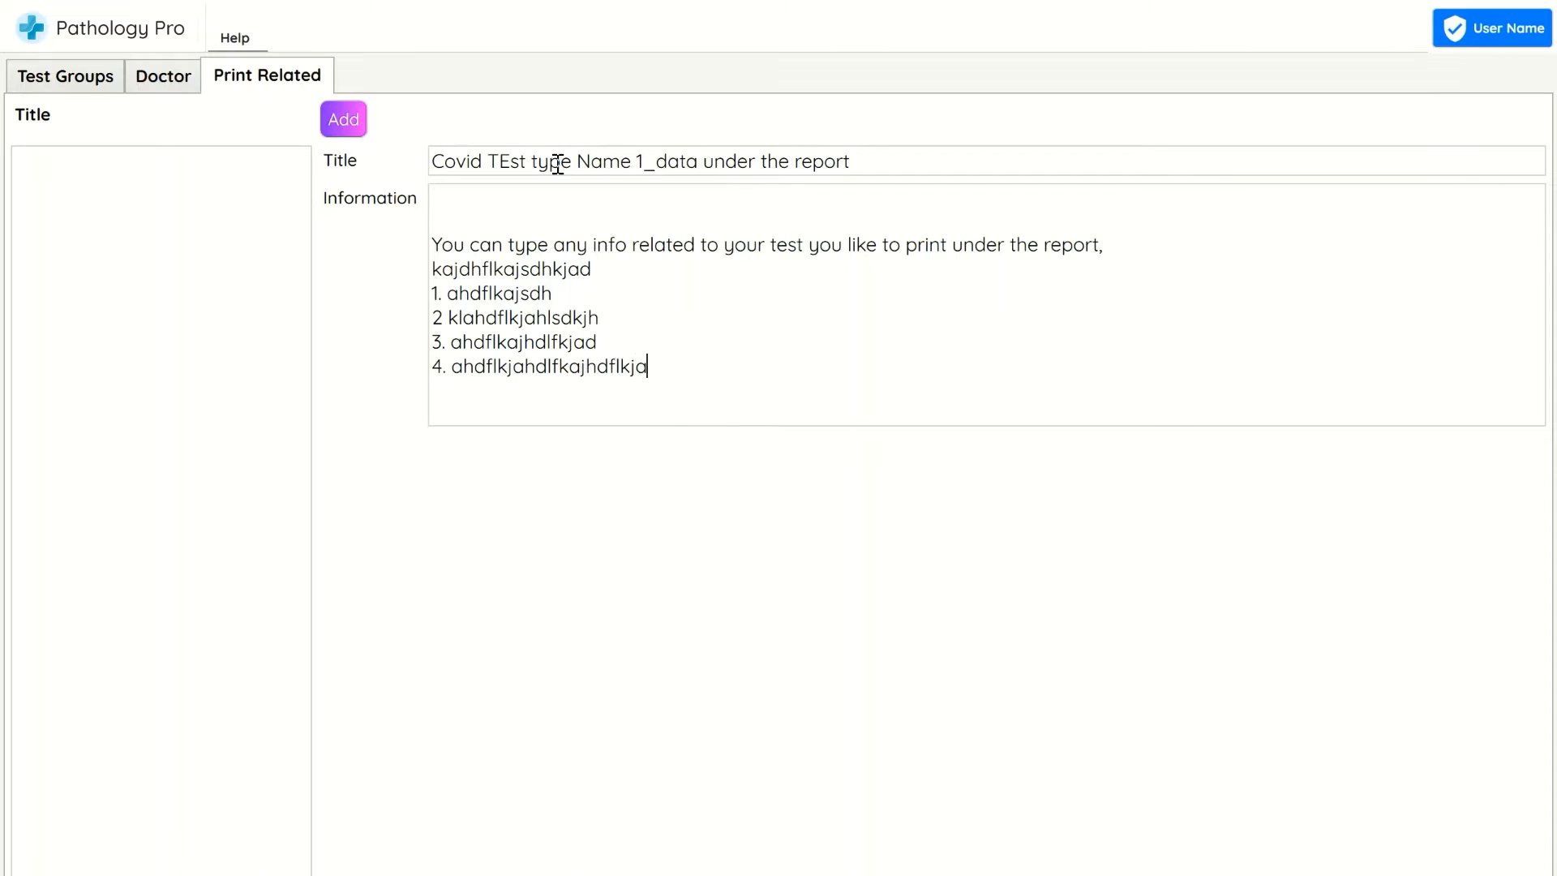
key("Return")
type("4. ahdadkfhladkj")
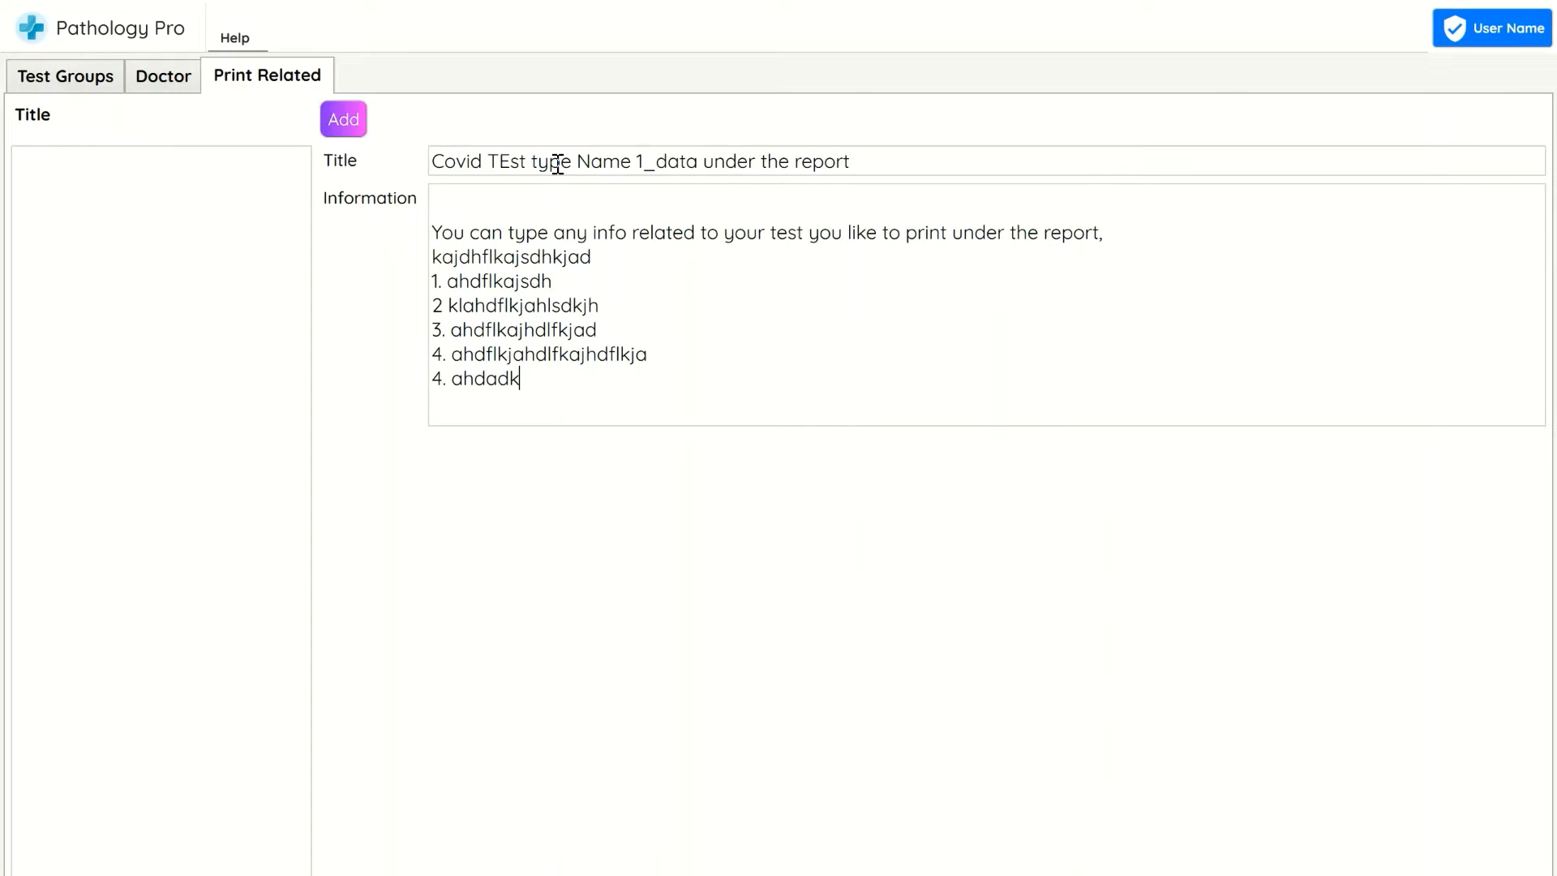
left_click(342, 124)
left_click(688, 545)
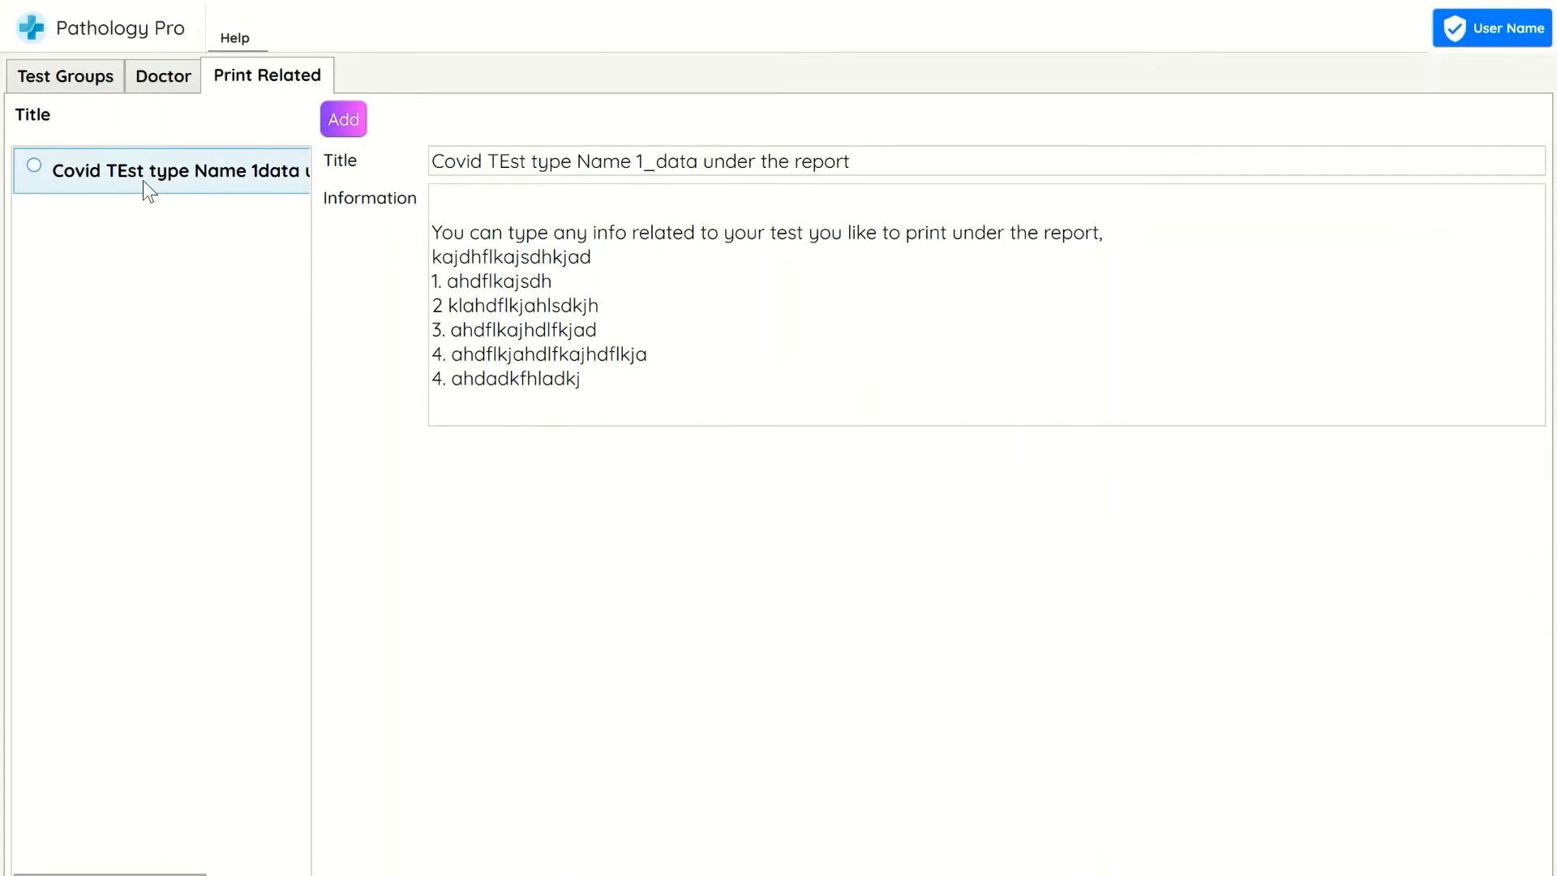
Change the title to 'Covid TEst type Name 2_data under the report'
left_click(636, 161)
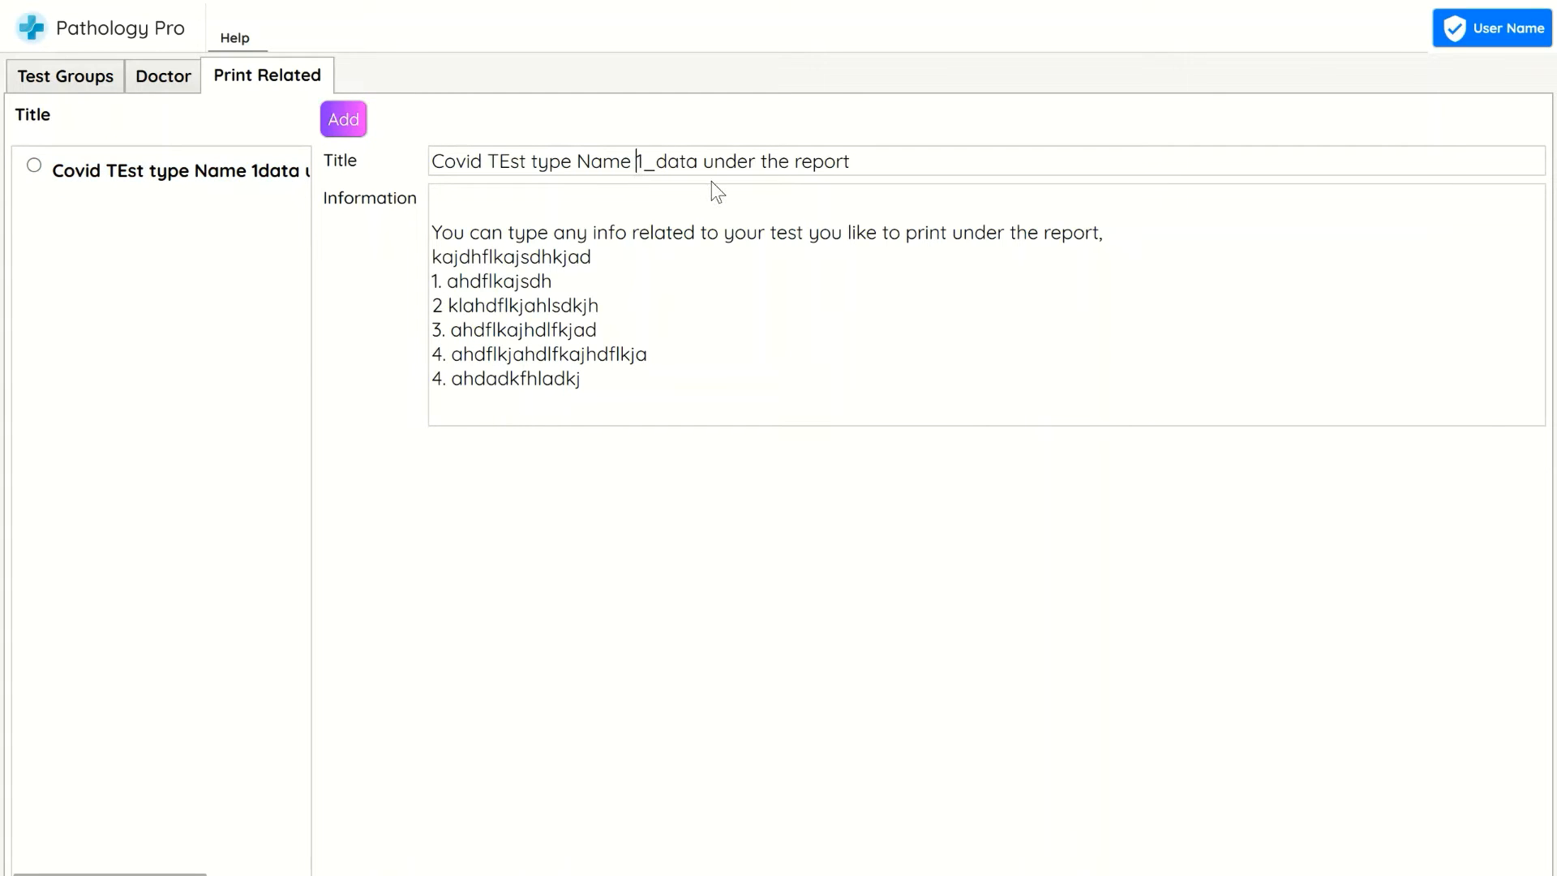
key("Delete")
type("2")
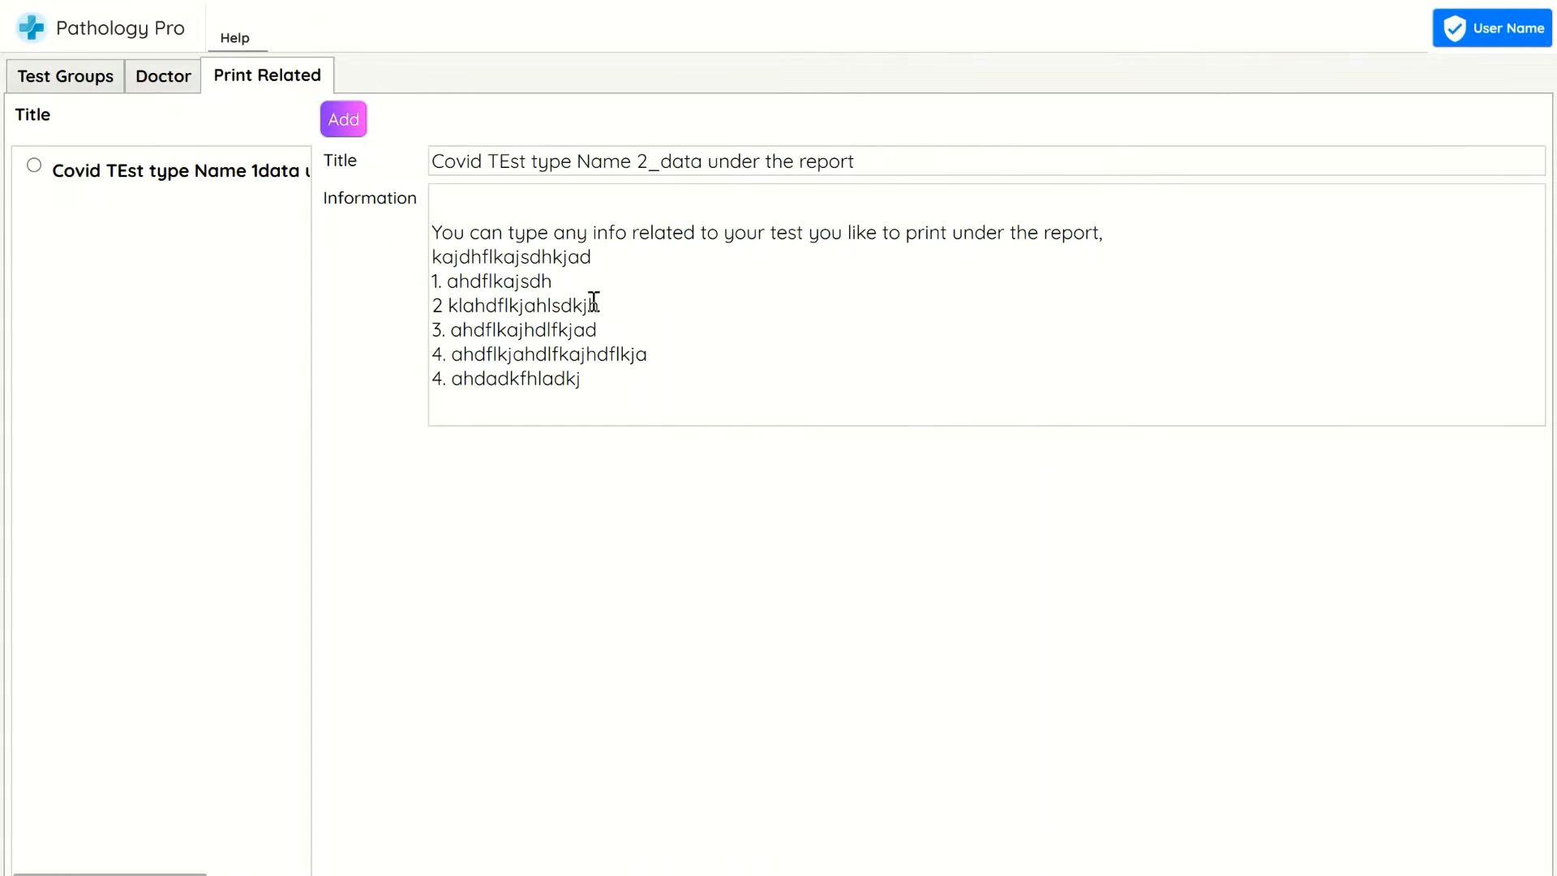
Replace the numbered lines with asdfasdfasdfa, asdfasdfad and asdfasdf, and add this as a second print entry
left_click_drag(632, 384, 425, 287)
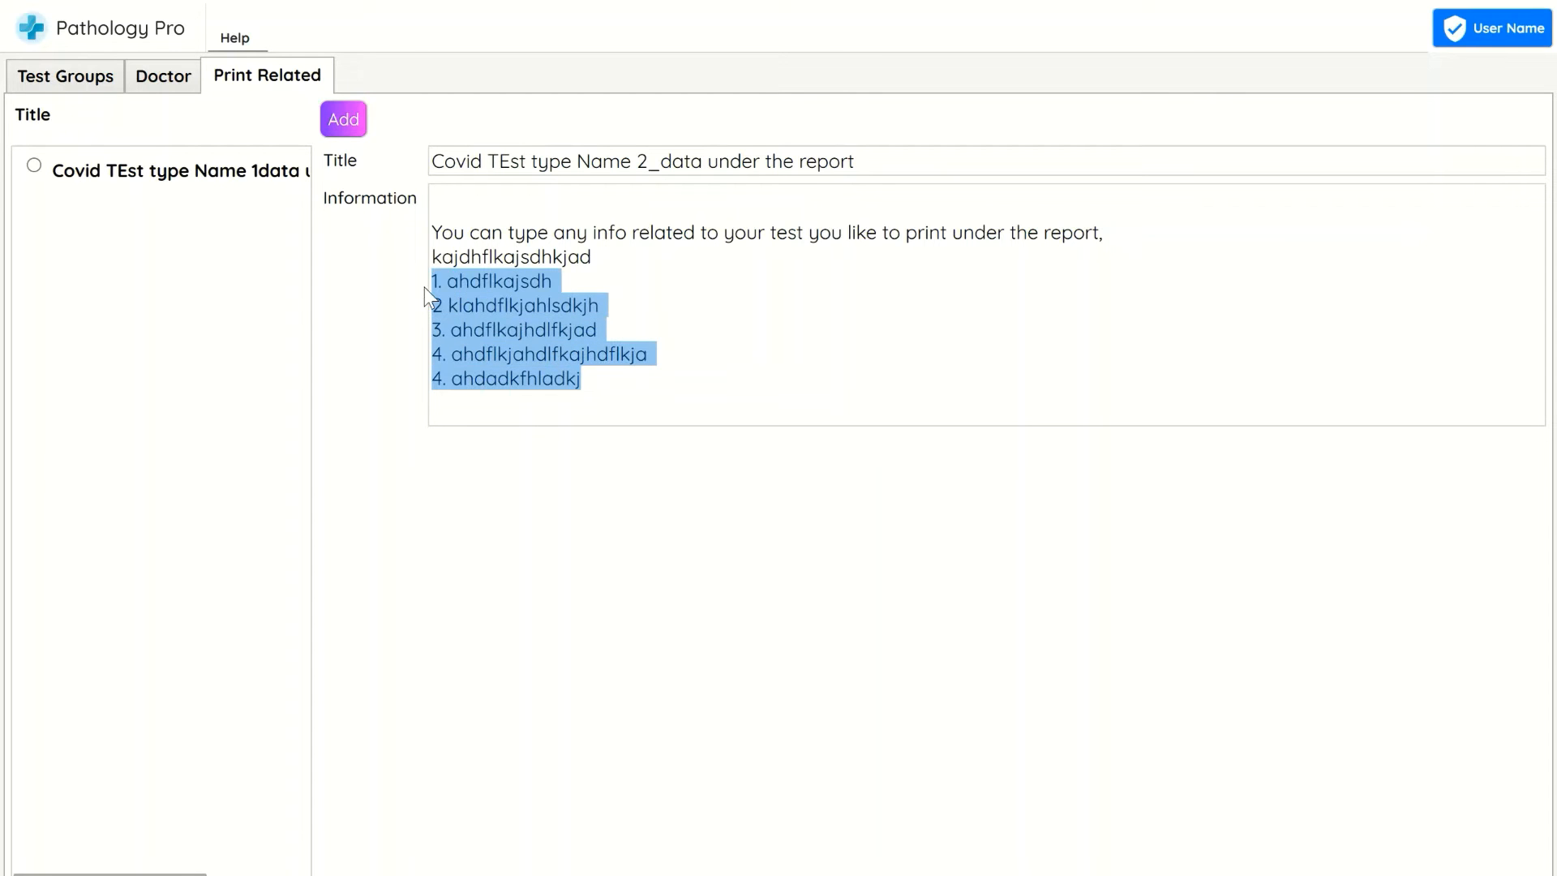
left_click(679, 274)
left_click_drag(612, 375, 382, 290)
type("asdfasdfasdfa")
key("Return")
type("asdfasdfa")
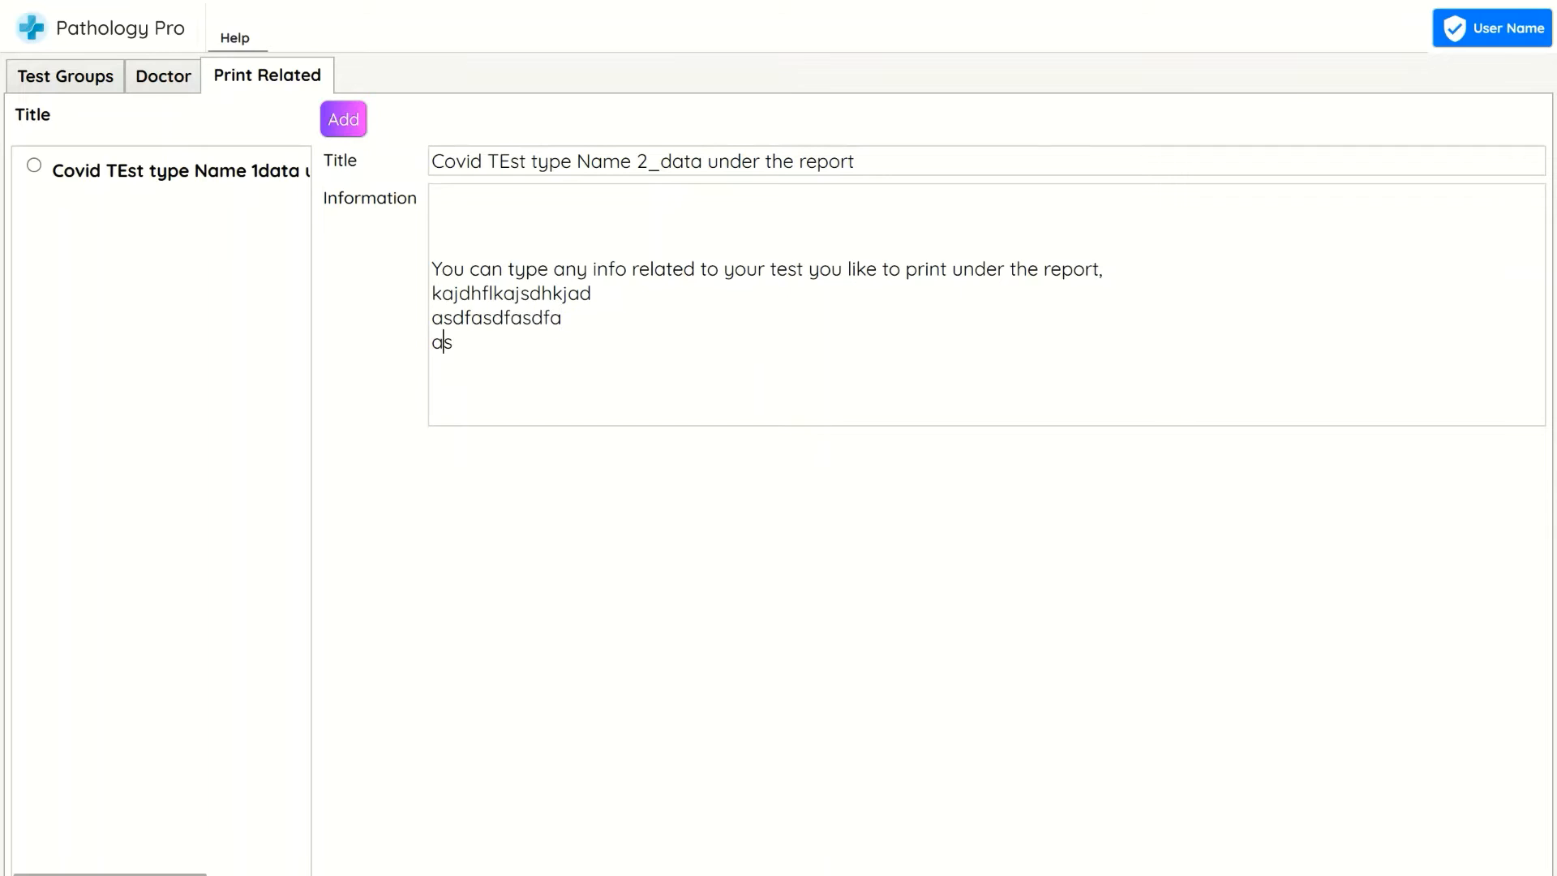
type("d")
key("Return")
type("asdfasdf")
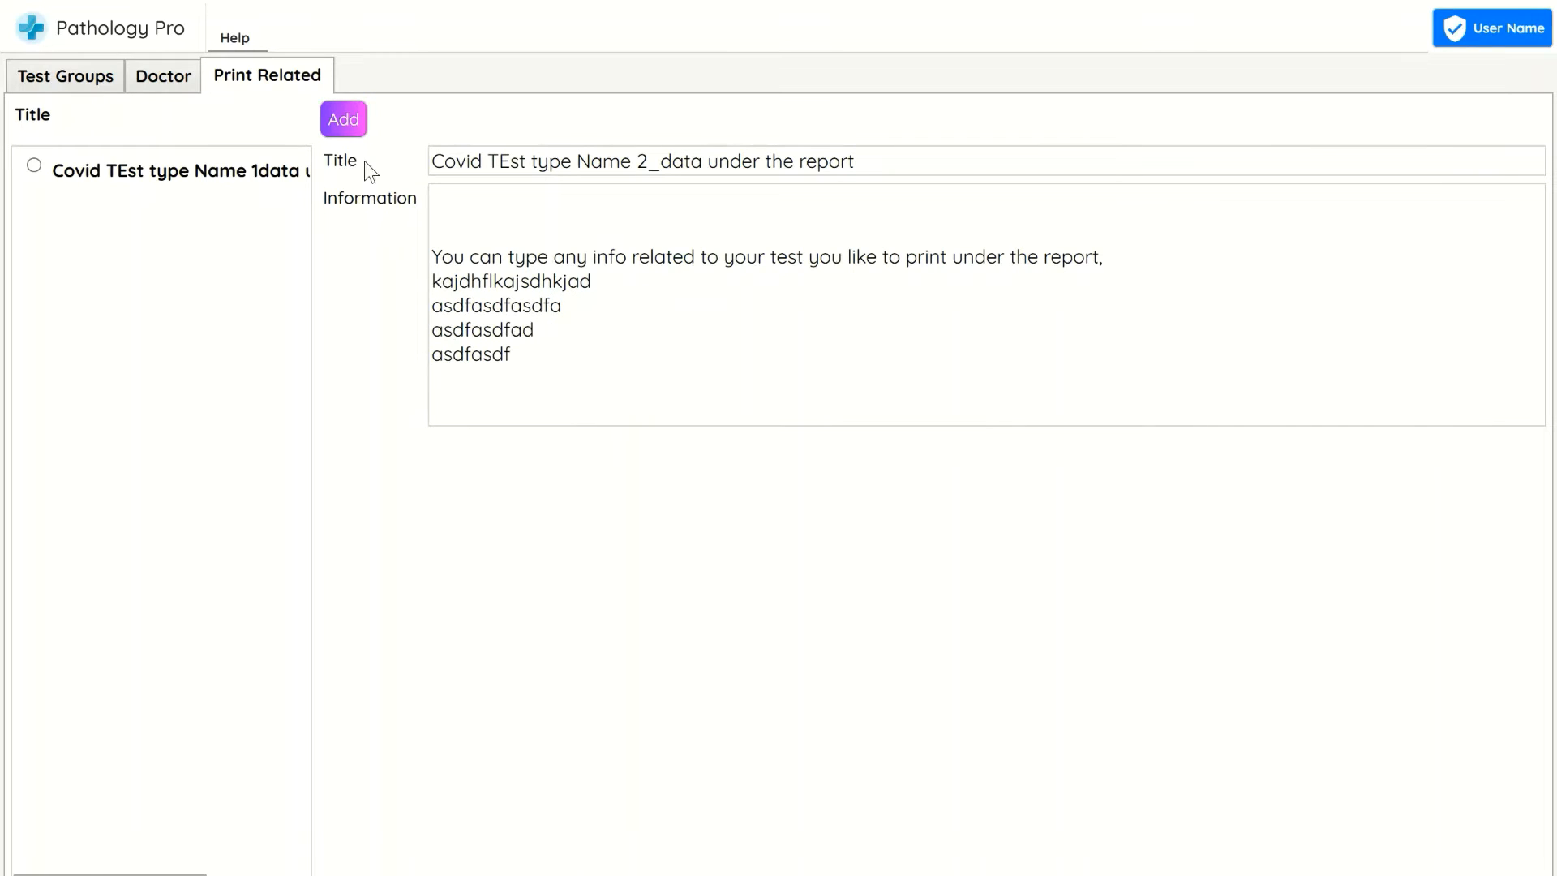
left_click(343, 119)
left_click(663, 541)
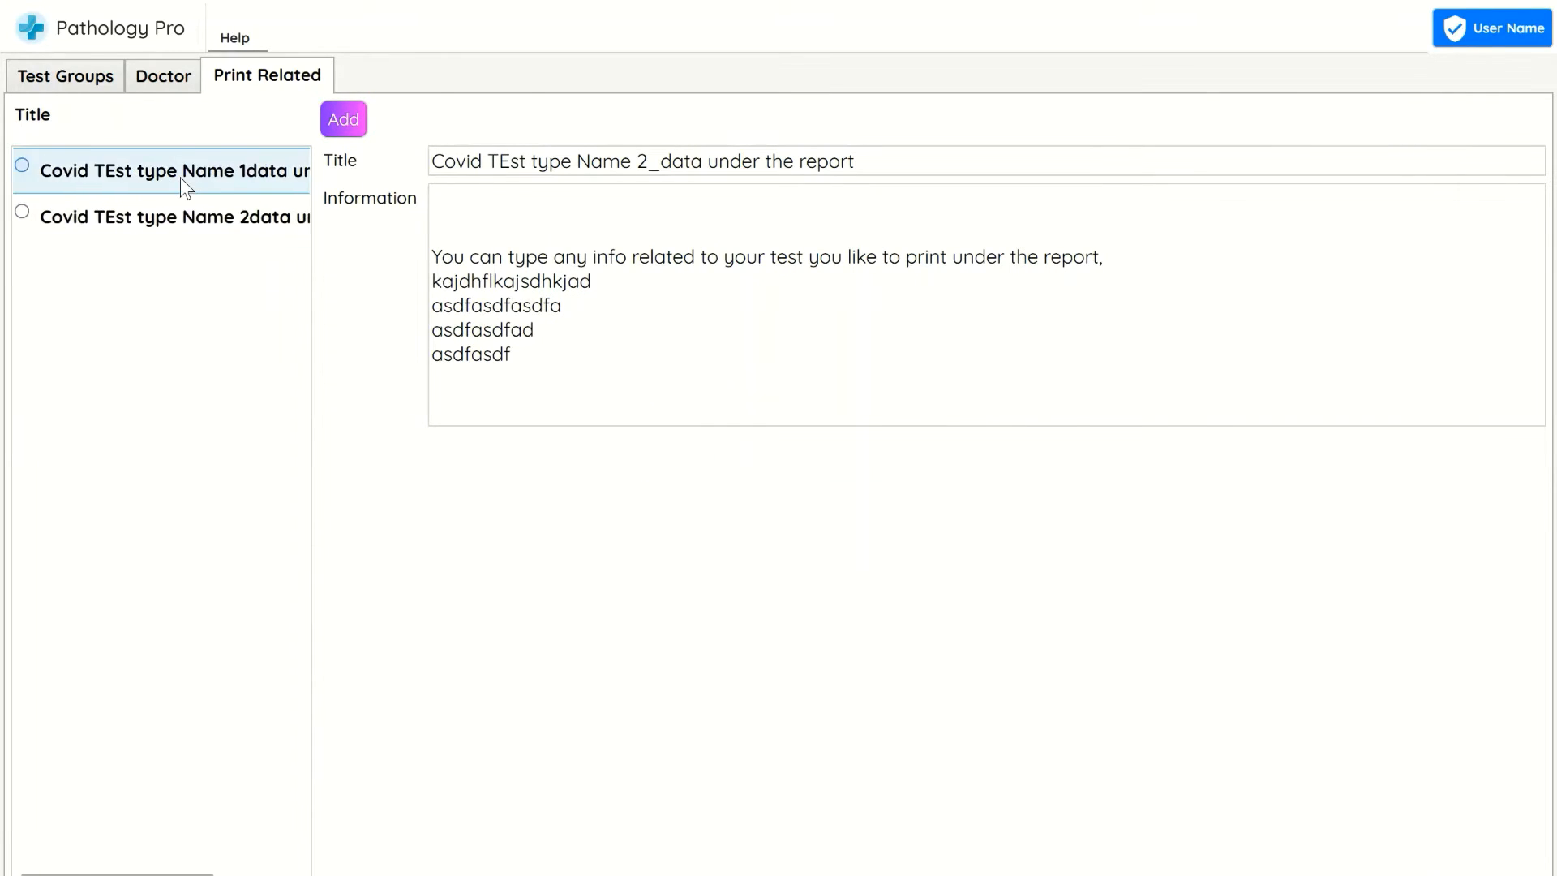
Close the print-related settings and start a new report invoice for the new account CovidP1
left_click(180, 221)
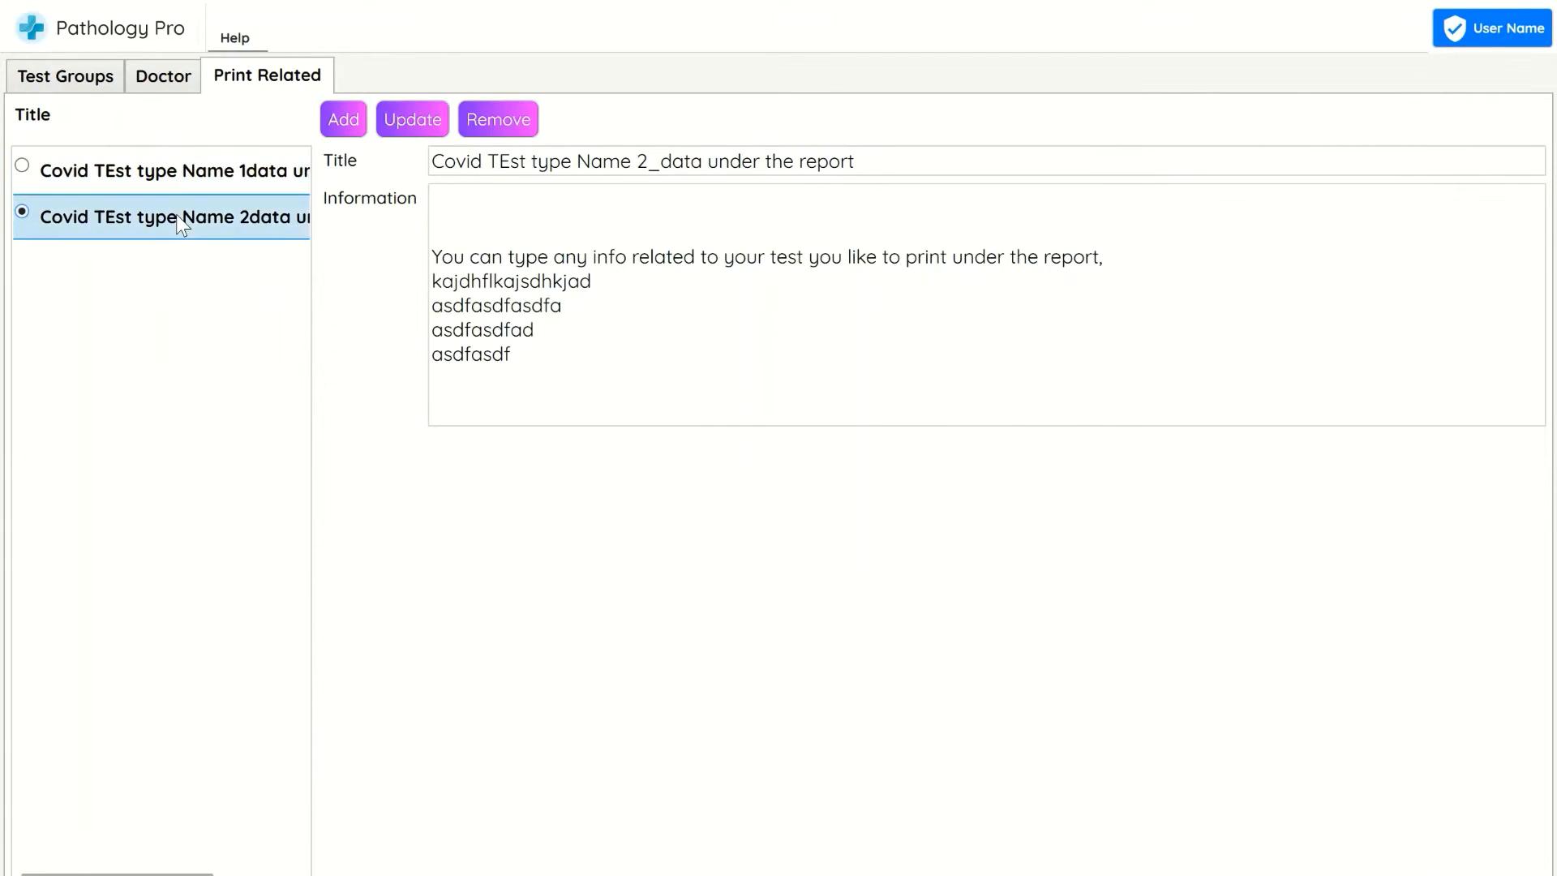
left_click(1530, 10)
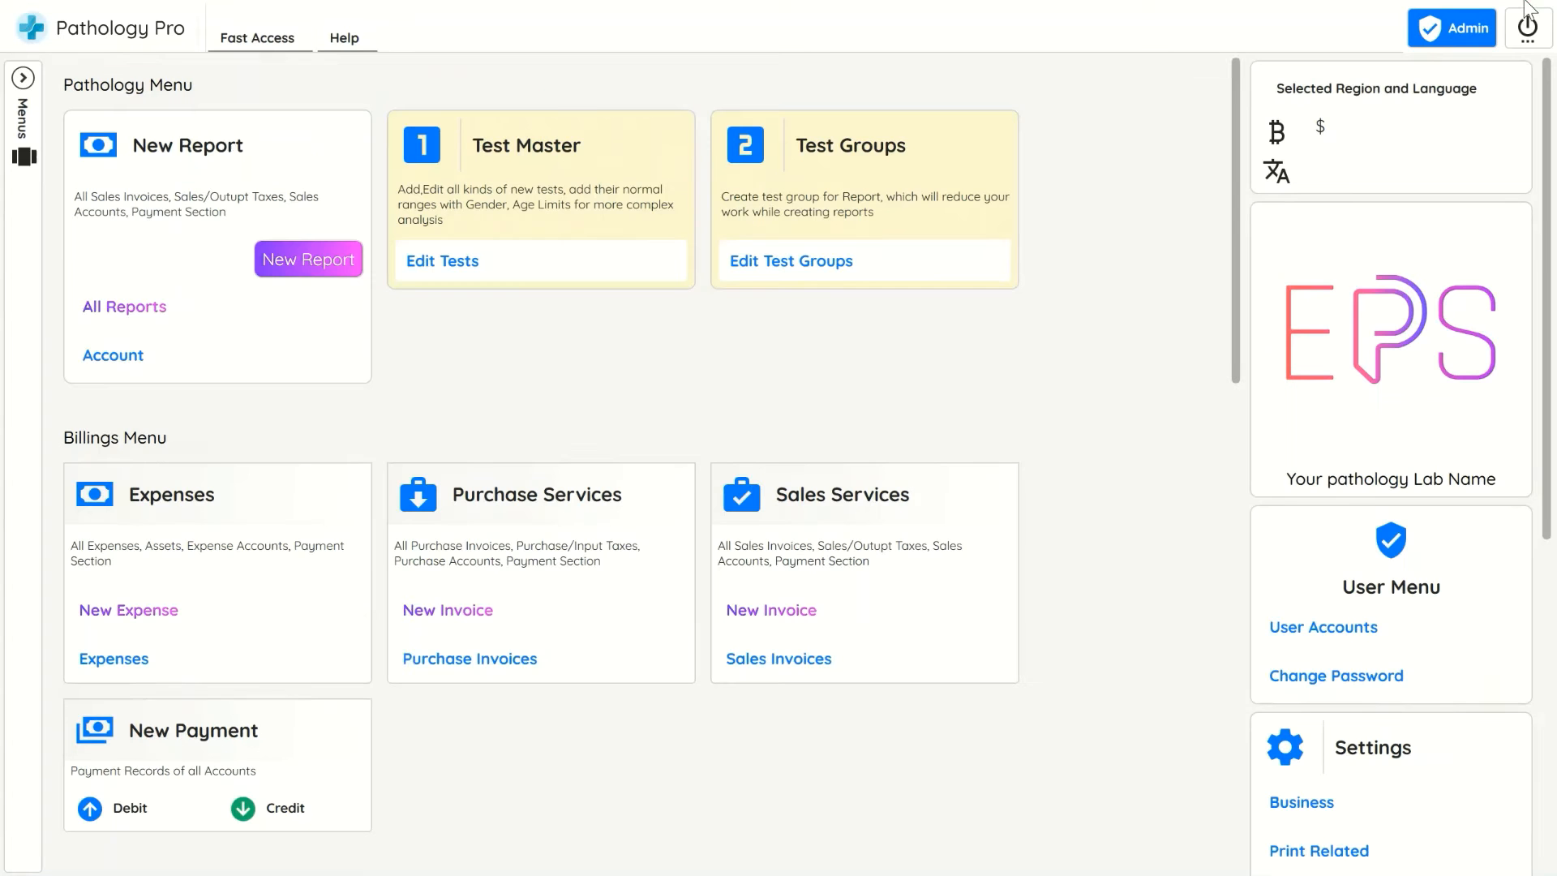
left_click(303, 260)
left_click(602, 434)
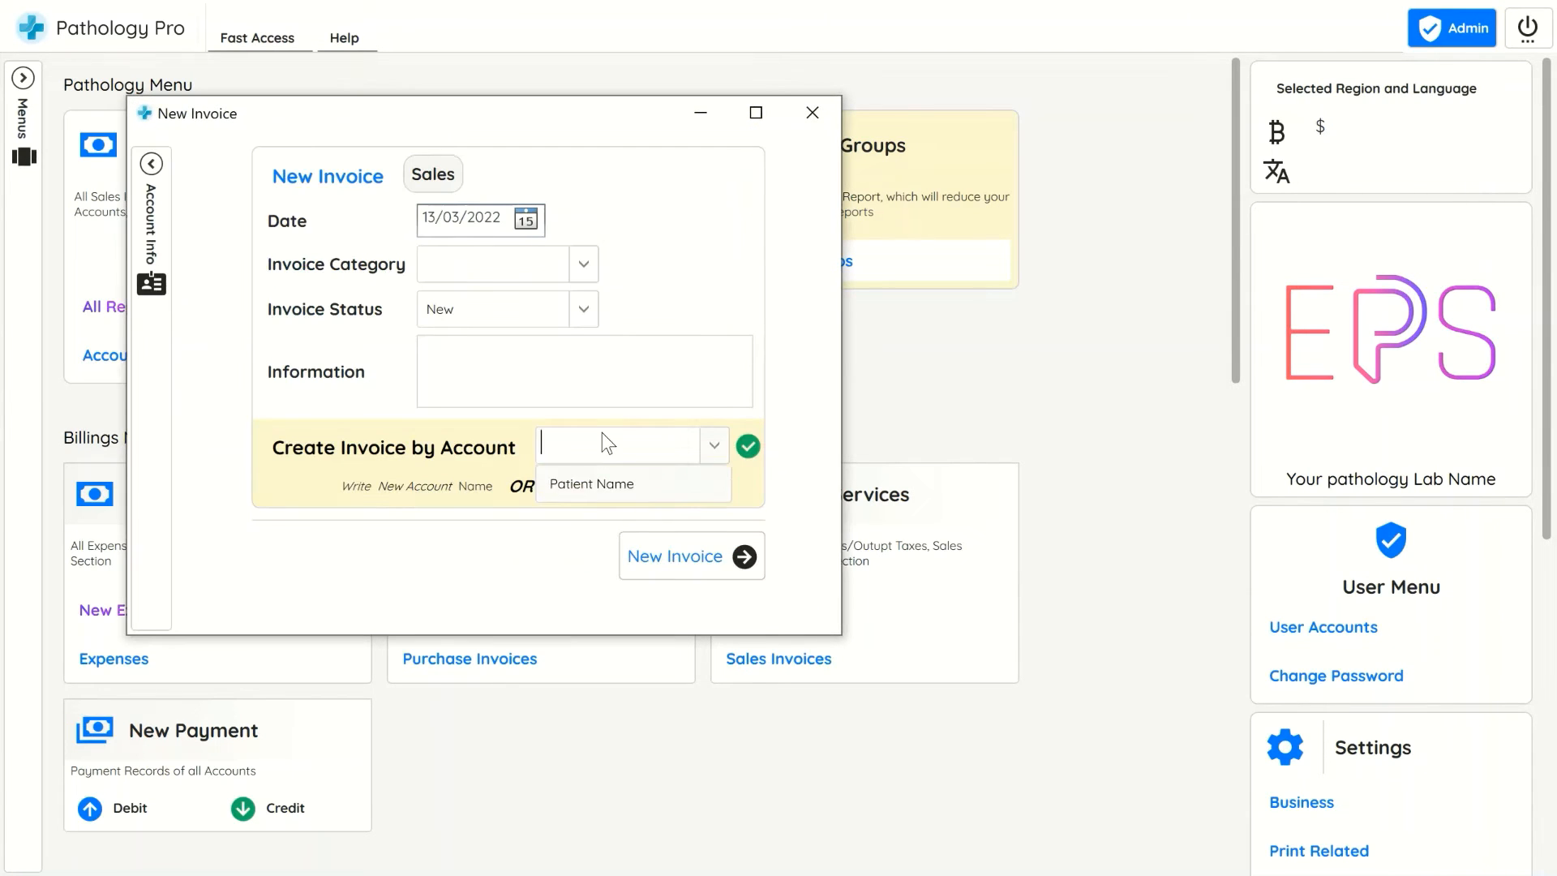
type("CovidP1")
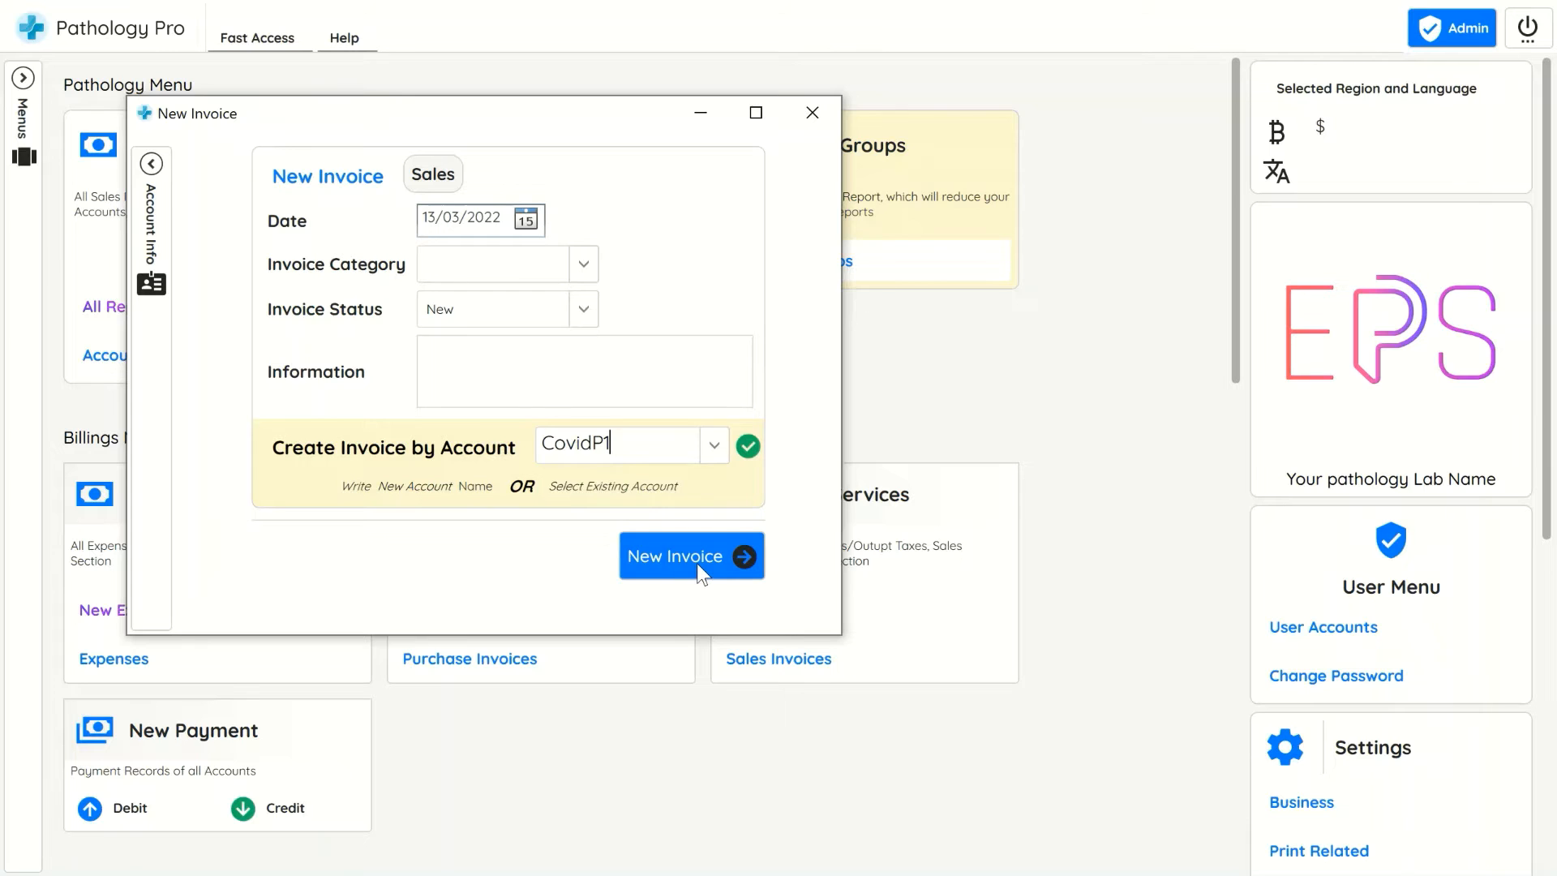
left_click(697, 563)
left_click(693, 545)
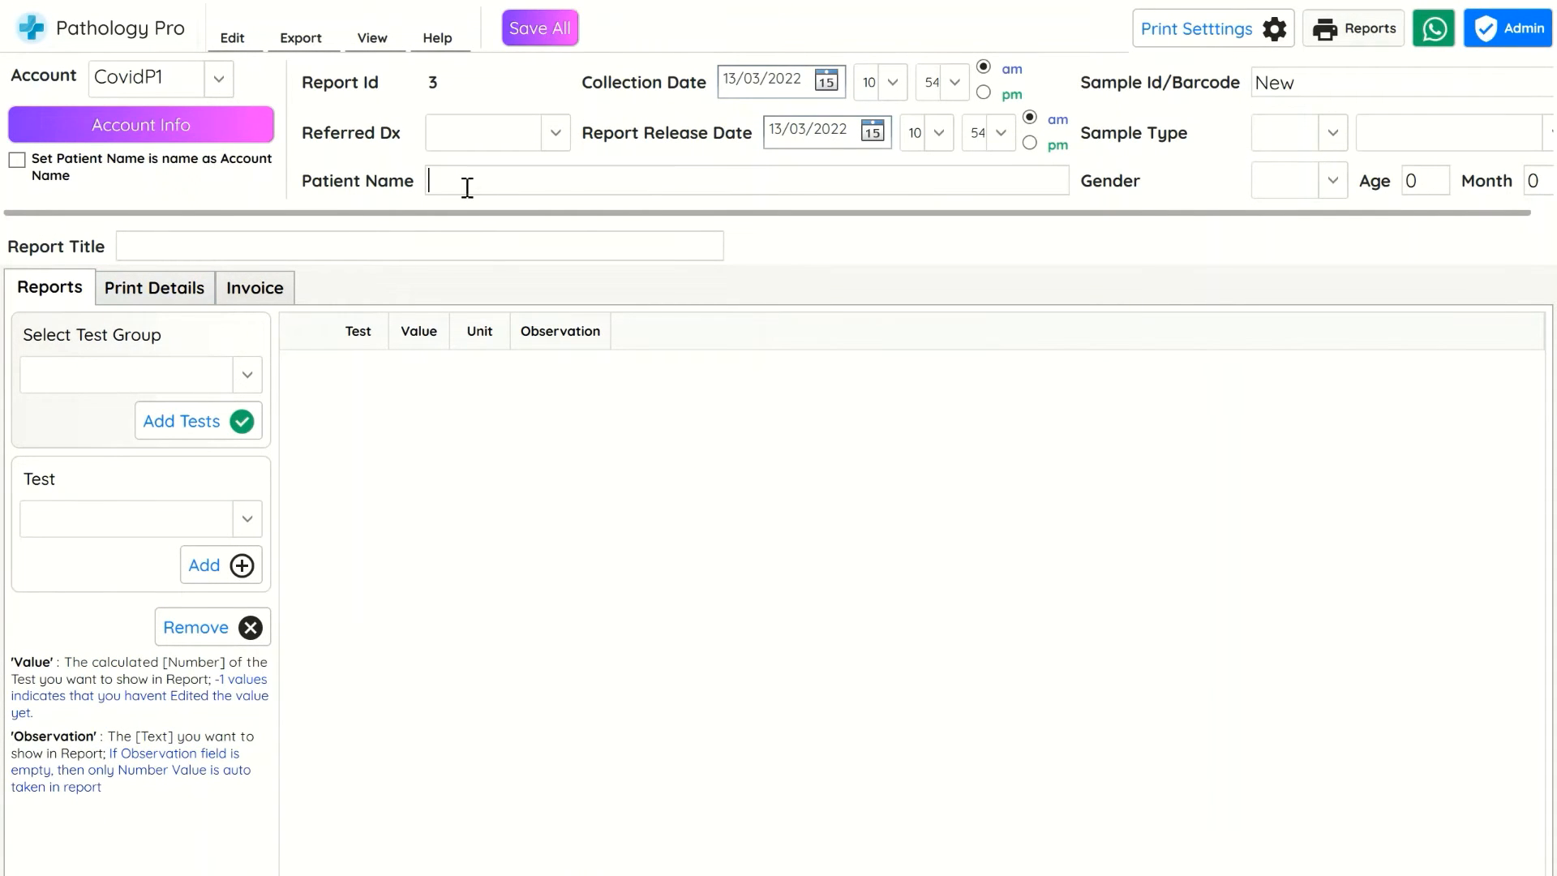
Fill in the patient name as 'patient name....', gender Female and age 12
type("patient name....")
left_click(1291, 183)
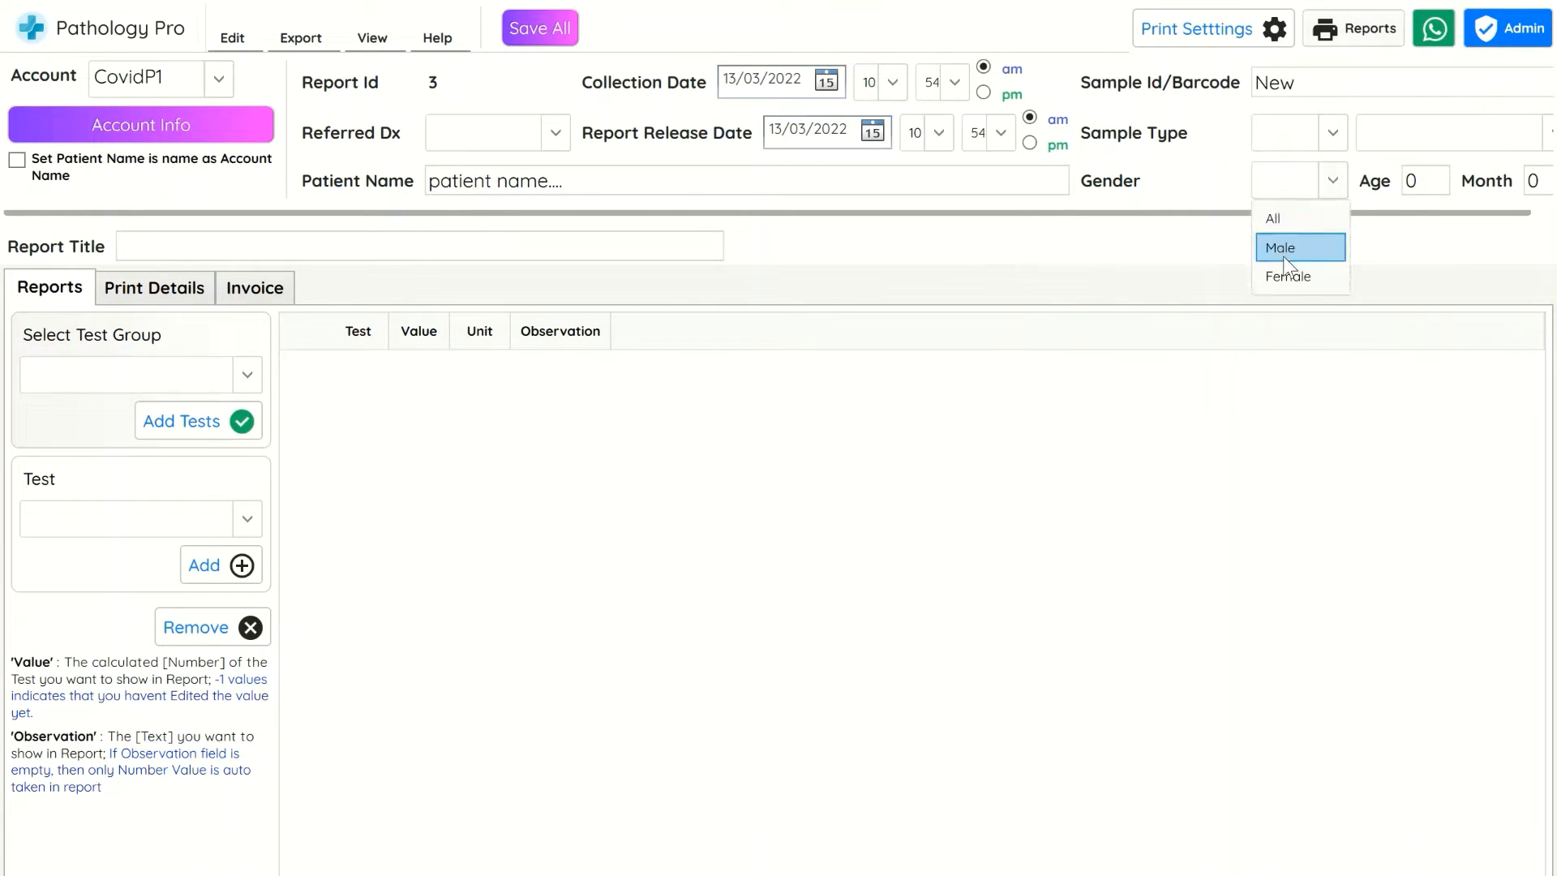
left_click(1298, 271)
double_click(1411, 182)
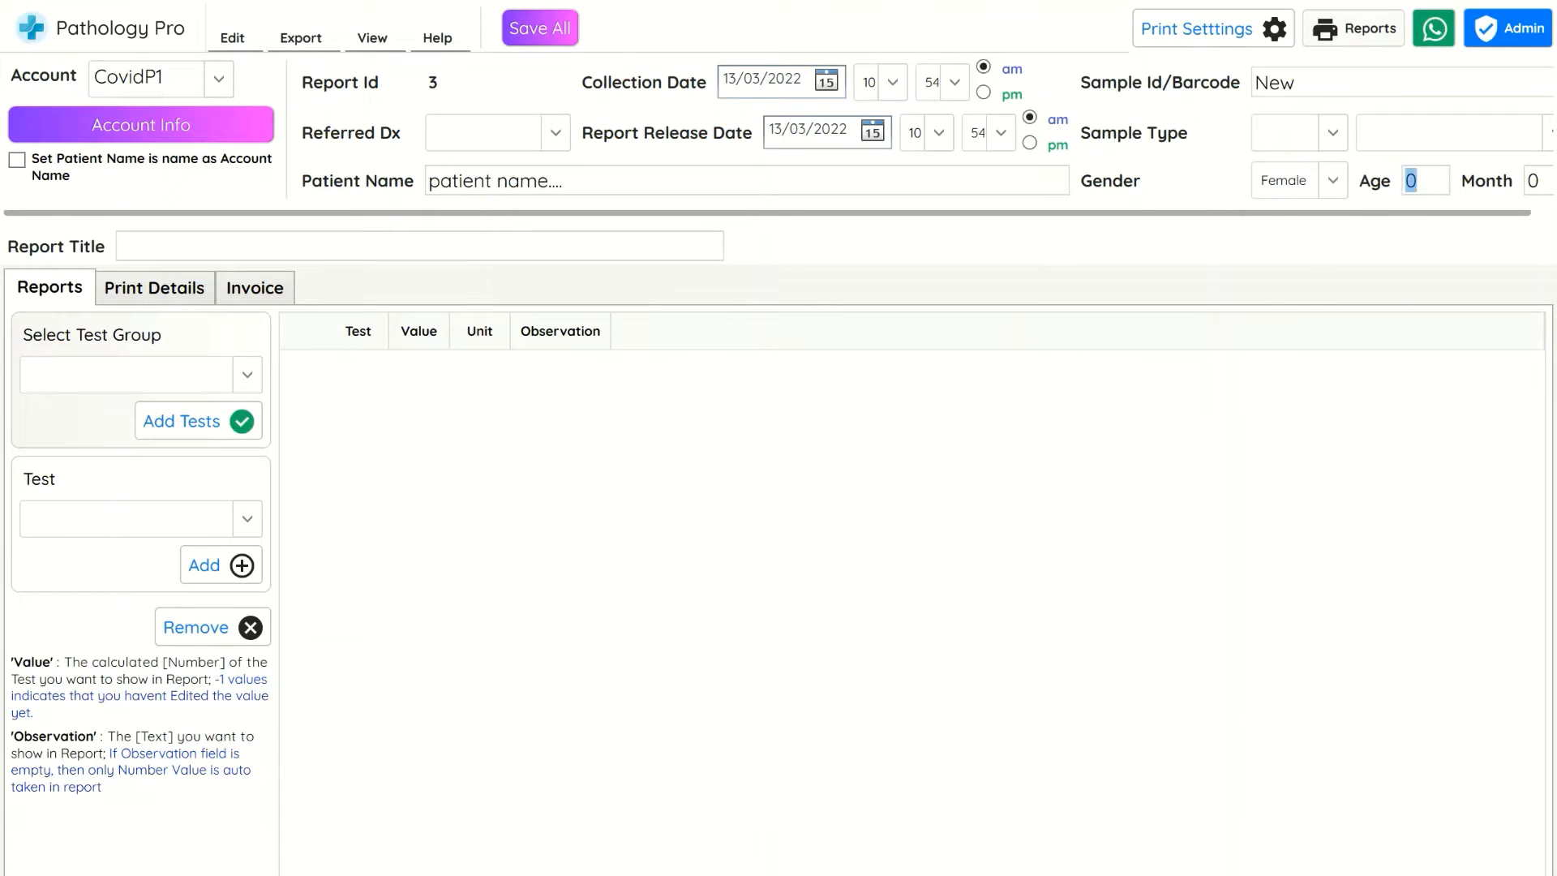
type("12")
Set the referring doctor to Dr. Banner and sample type Swab with subtype 'sub_type you like to add'
left_click(499, 146)
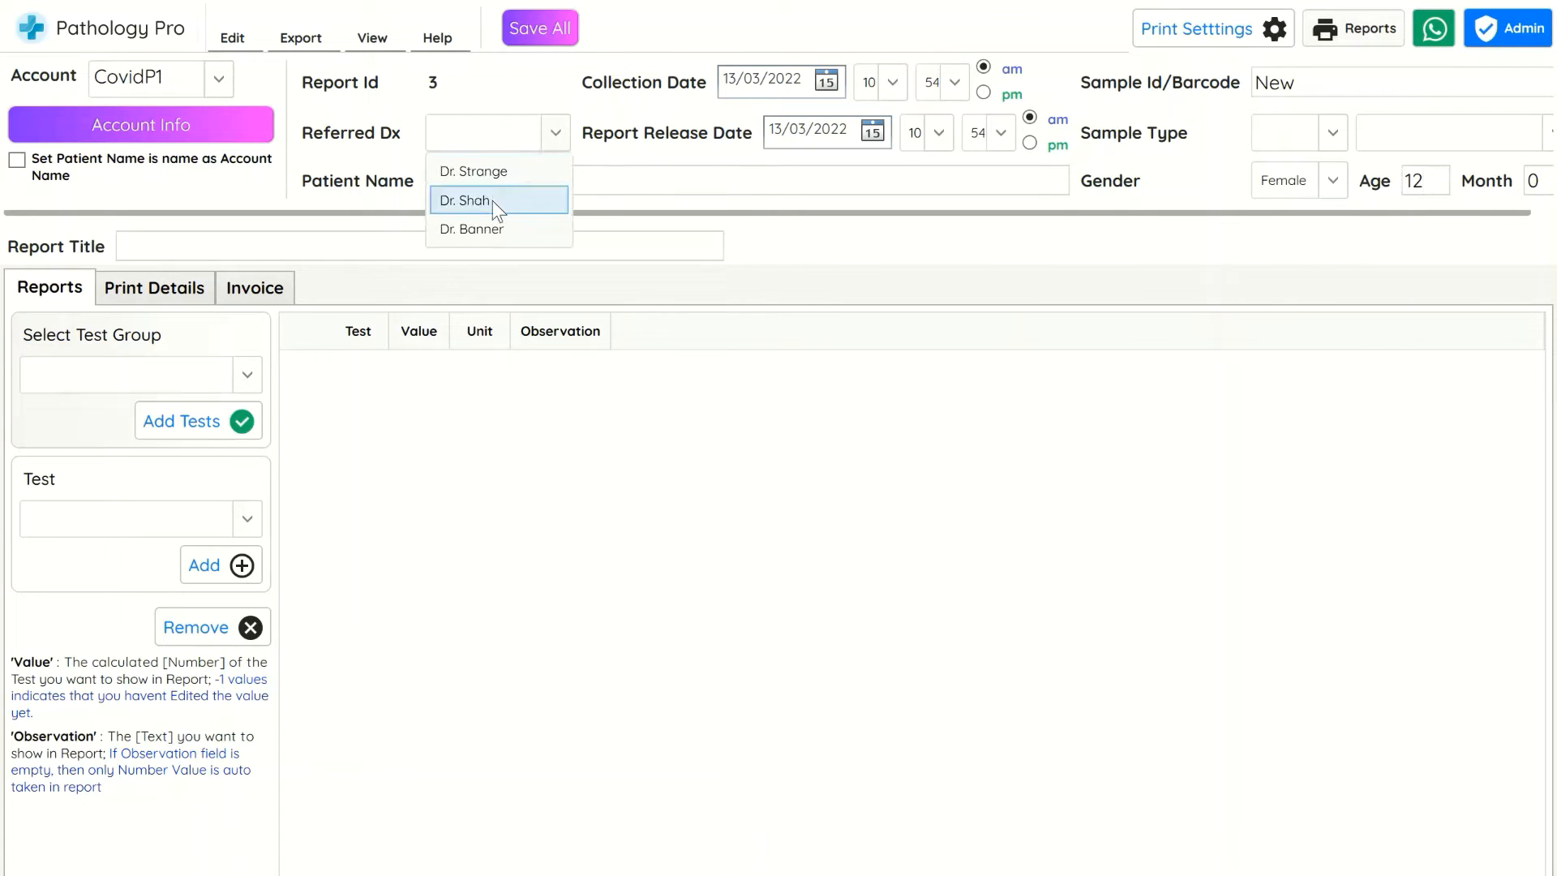
left_click(487, 229)
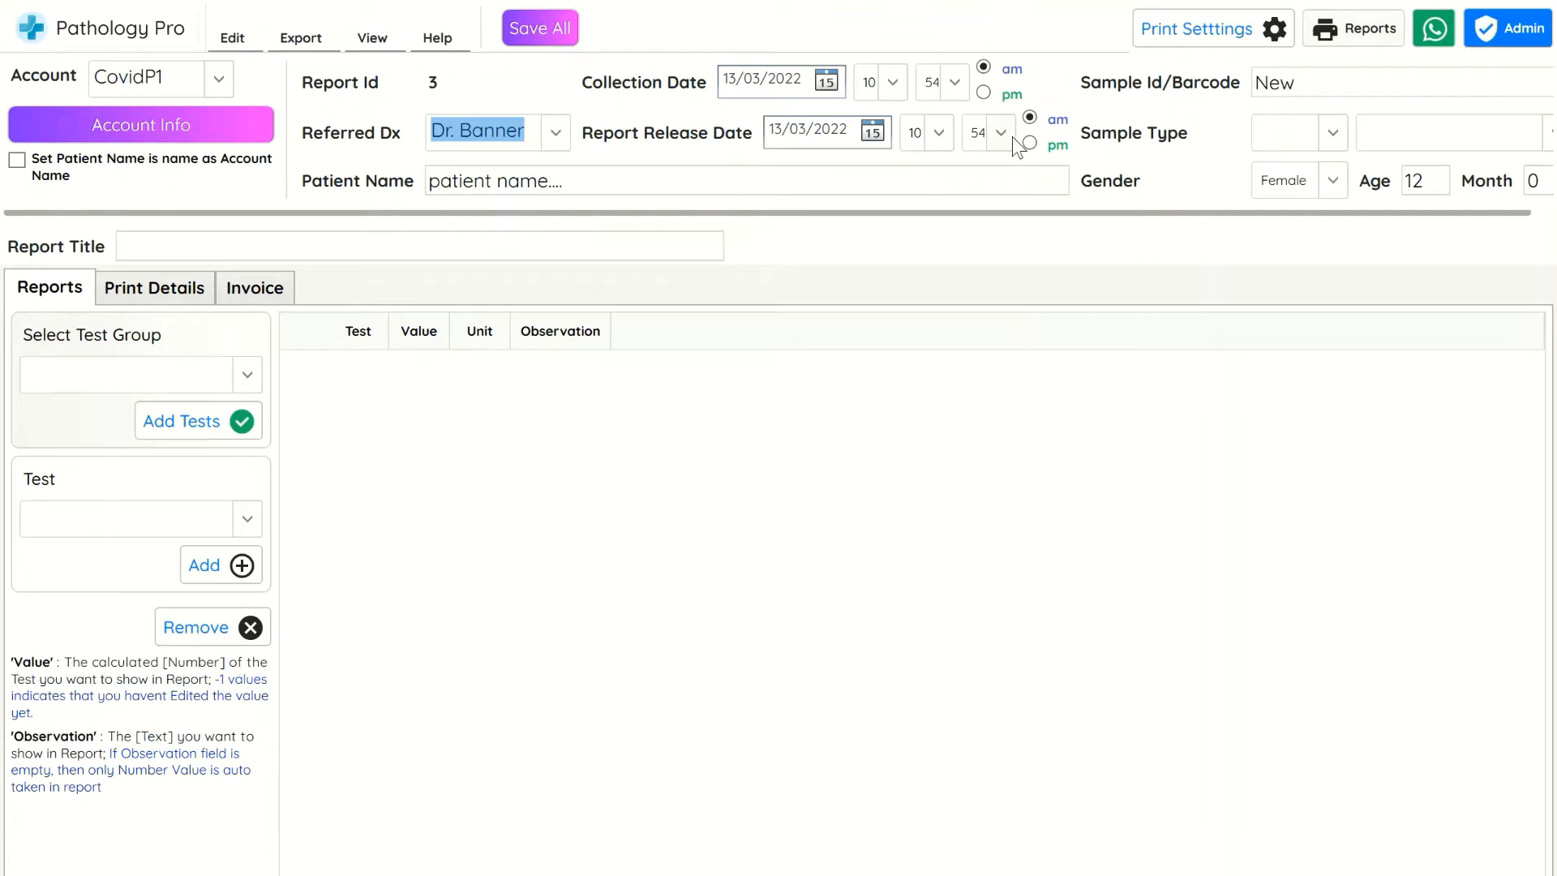
left_click(1281, 134)
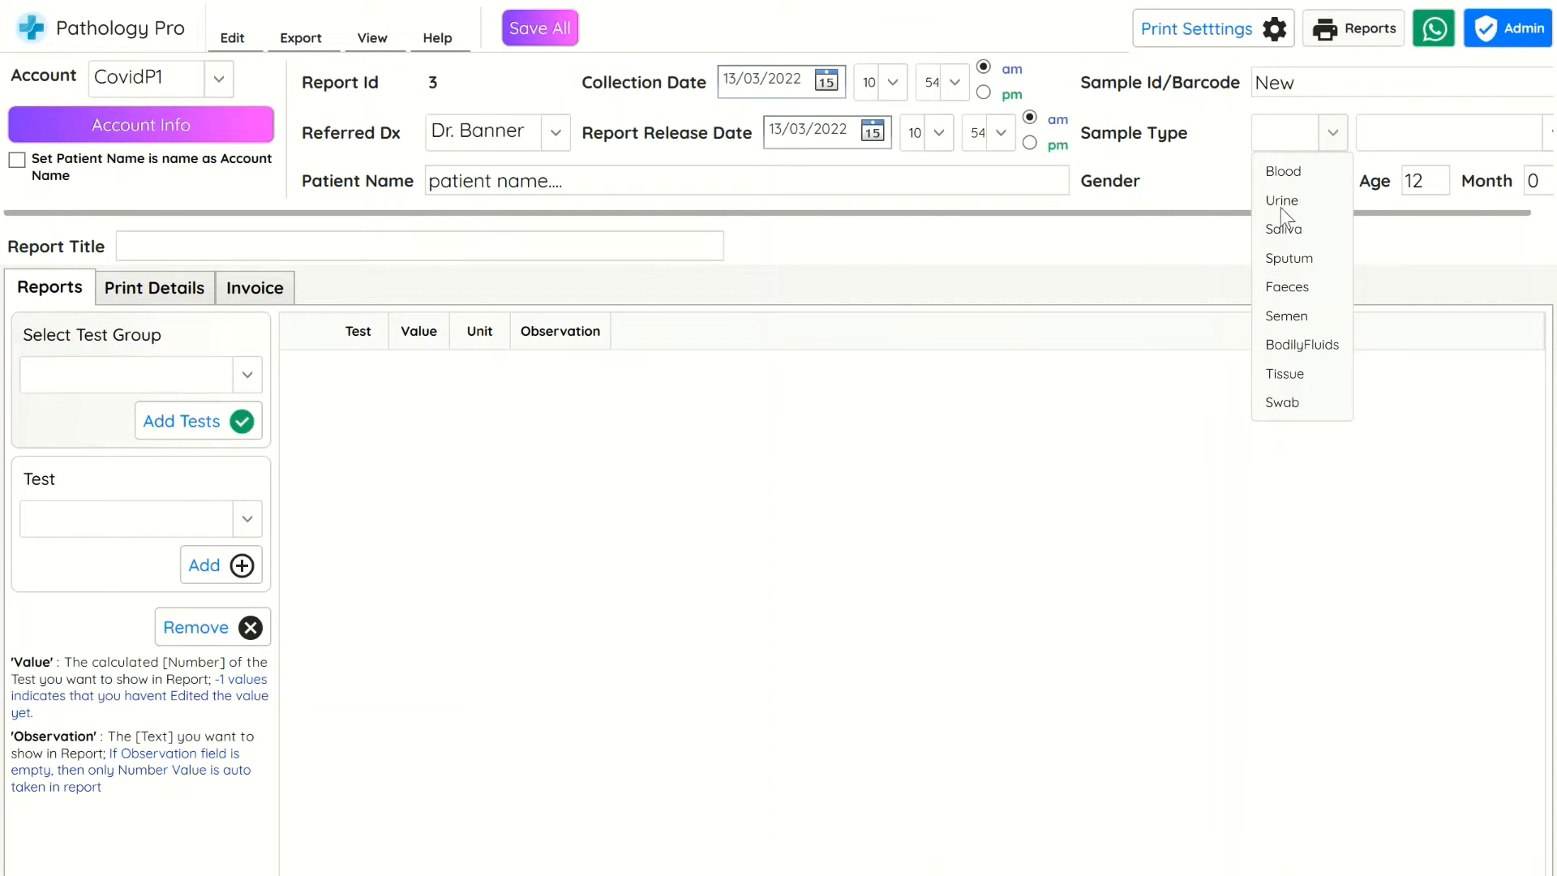
left_click(1281, 402)
left_click(1435, 146)
left_click(1434, 141)
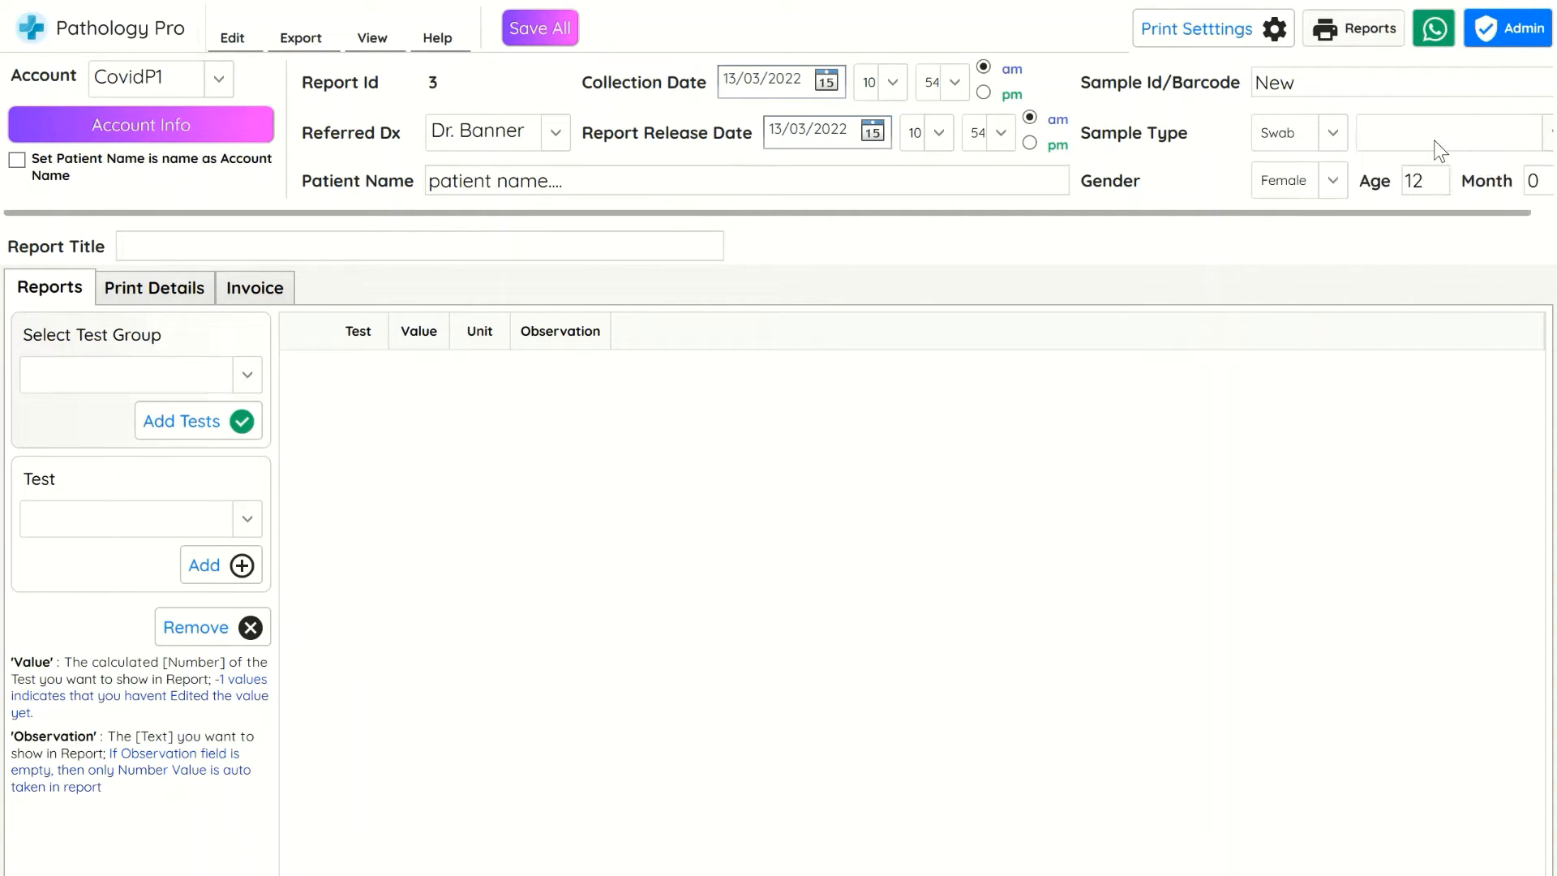
type("sub_type you like to add")
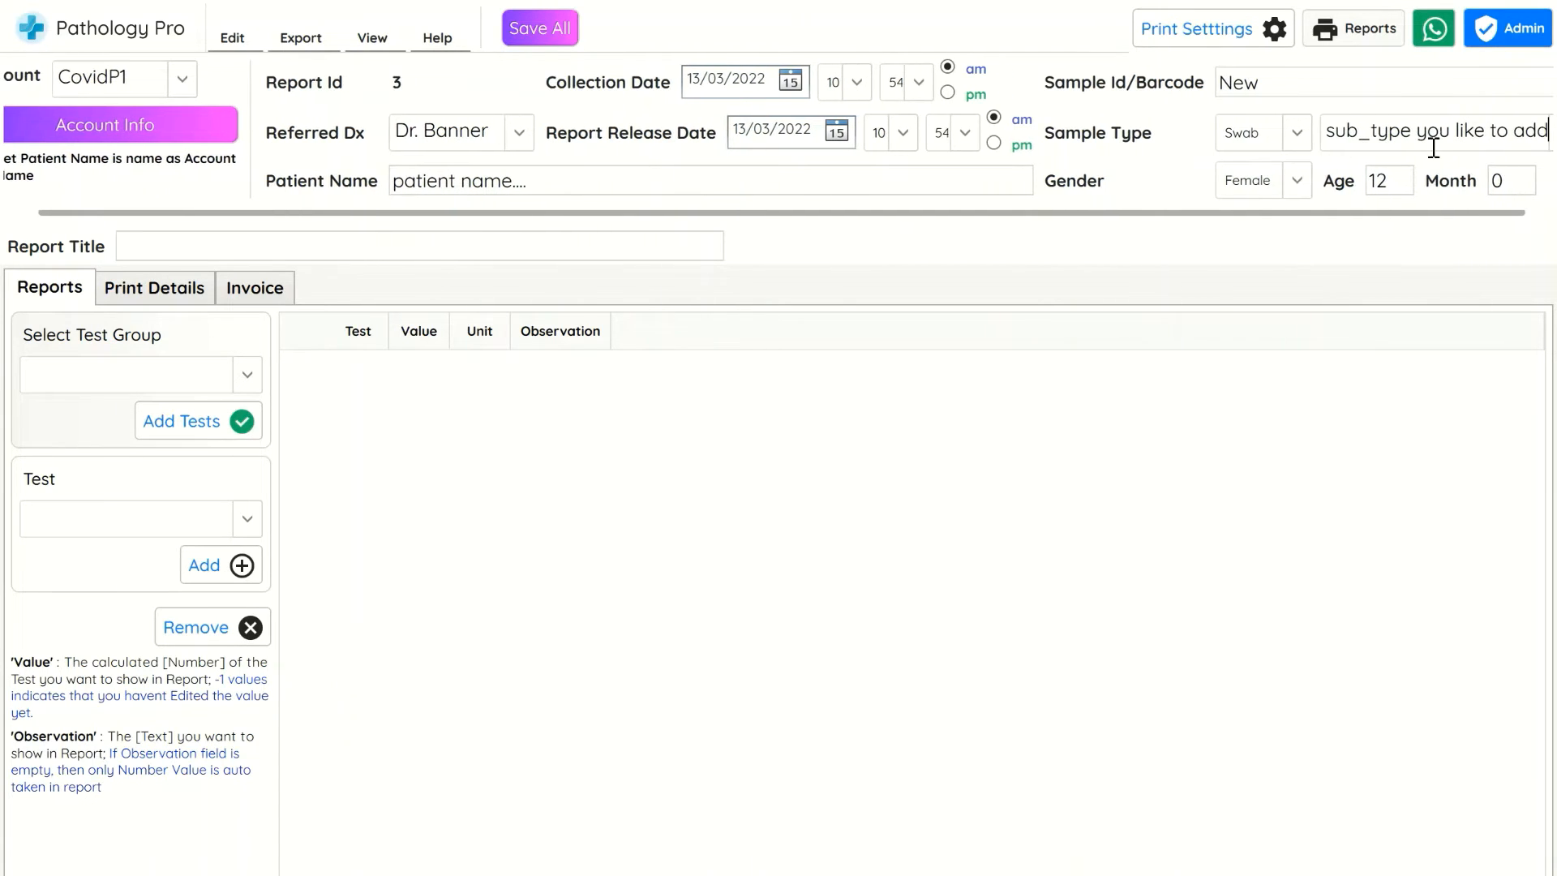
left_click_drag(1394, 213, 1197, 234)
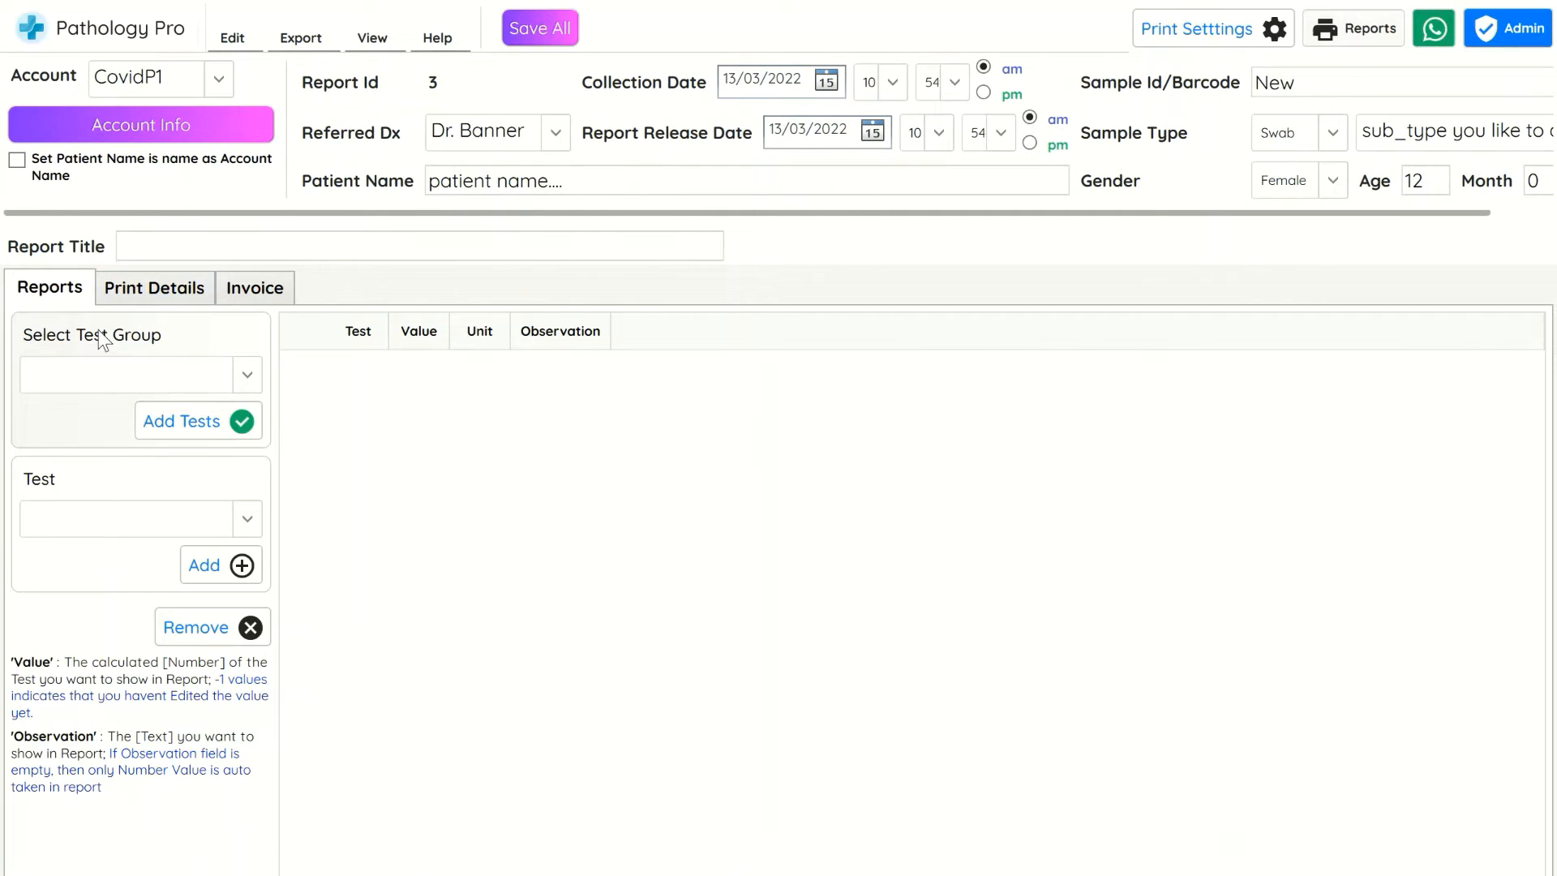
Add the test Covid Test Type Name1 to the report
left_click(138, 527)
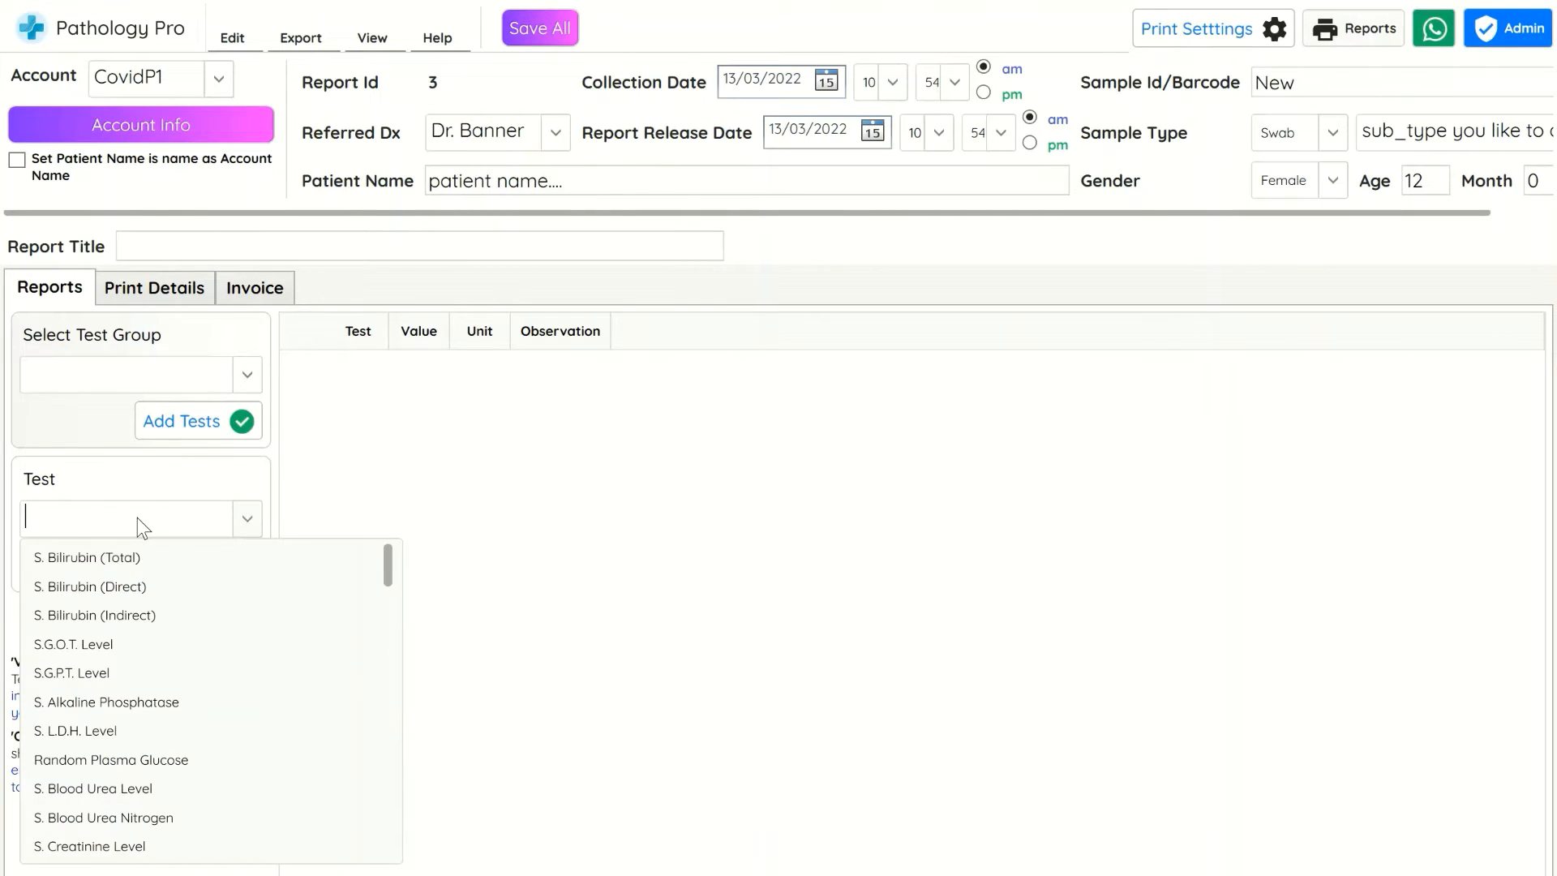
type("Covid Test Type Name1")
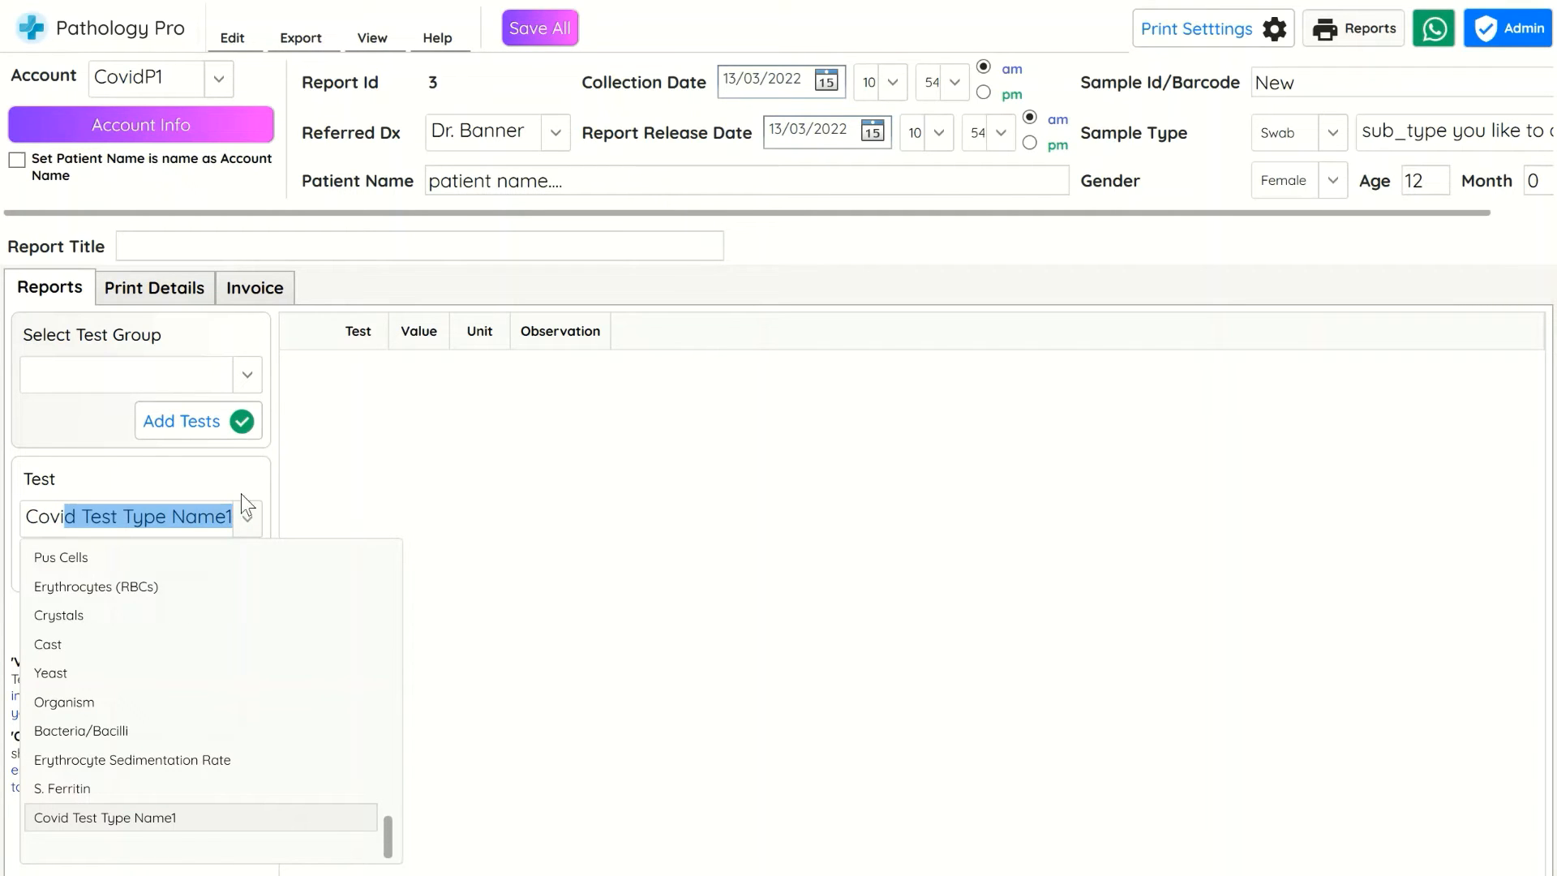
key("Return")
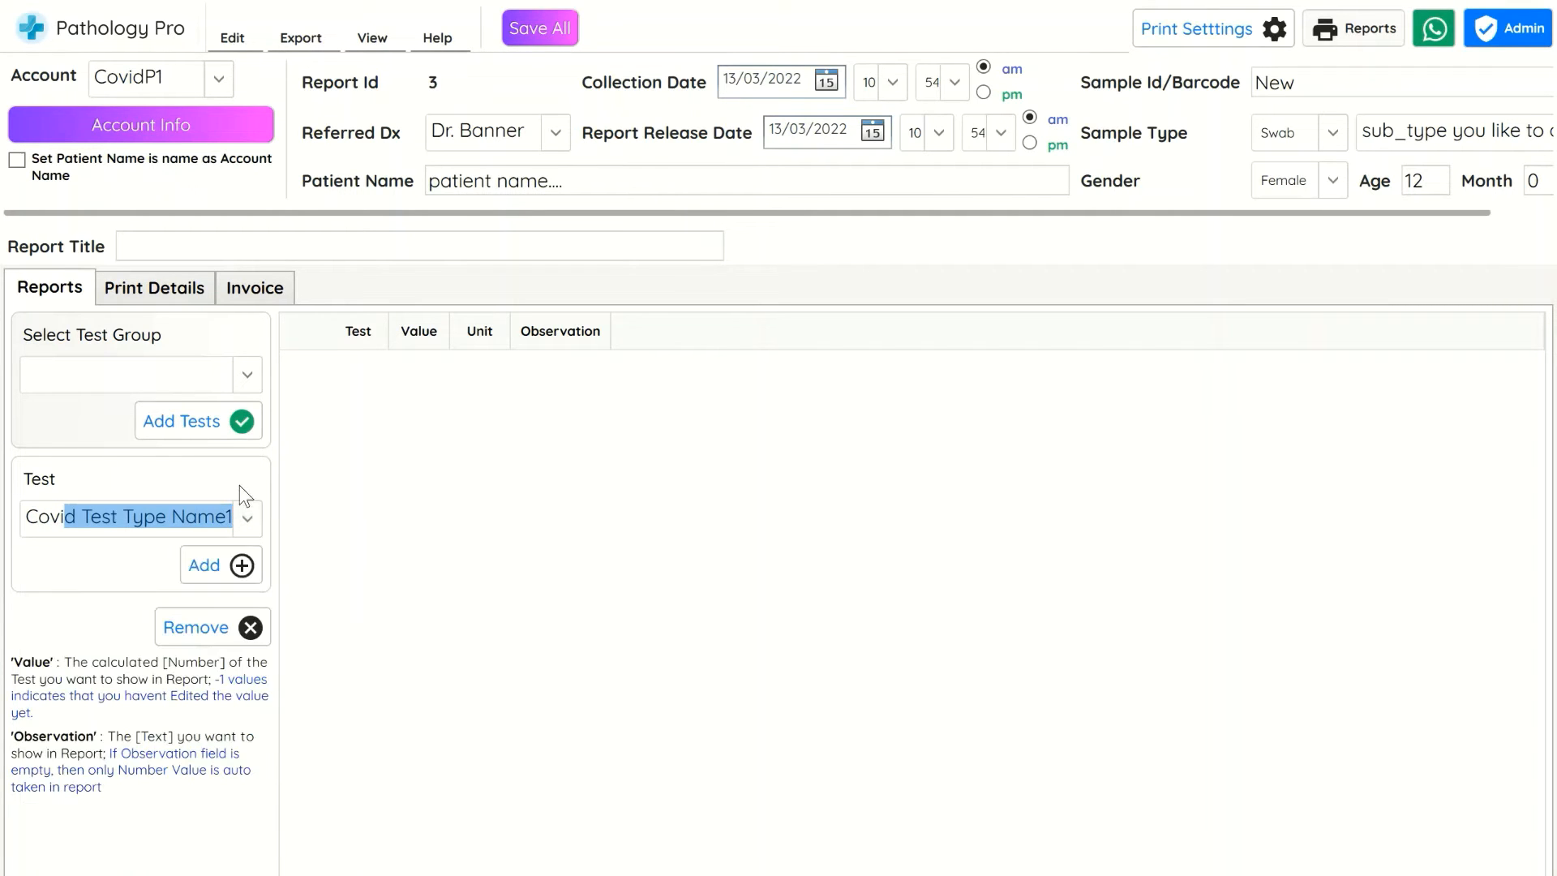
left_click(219, 562)
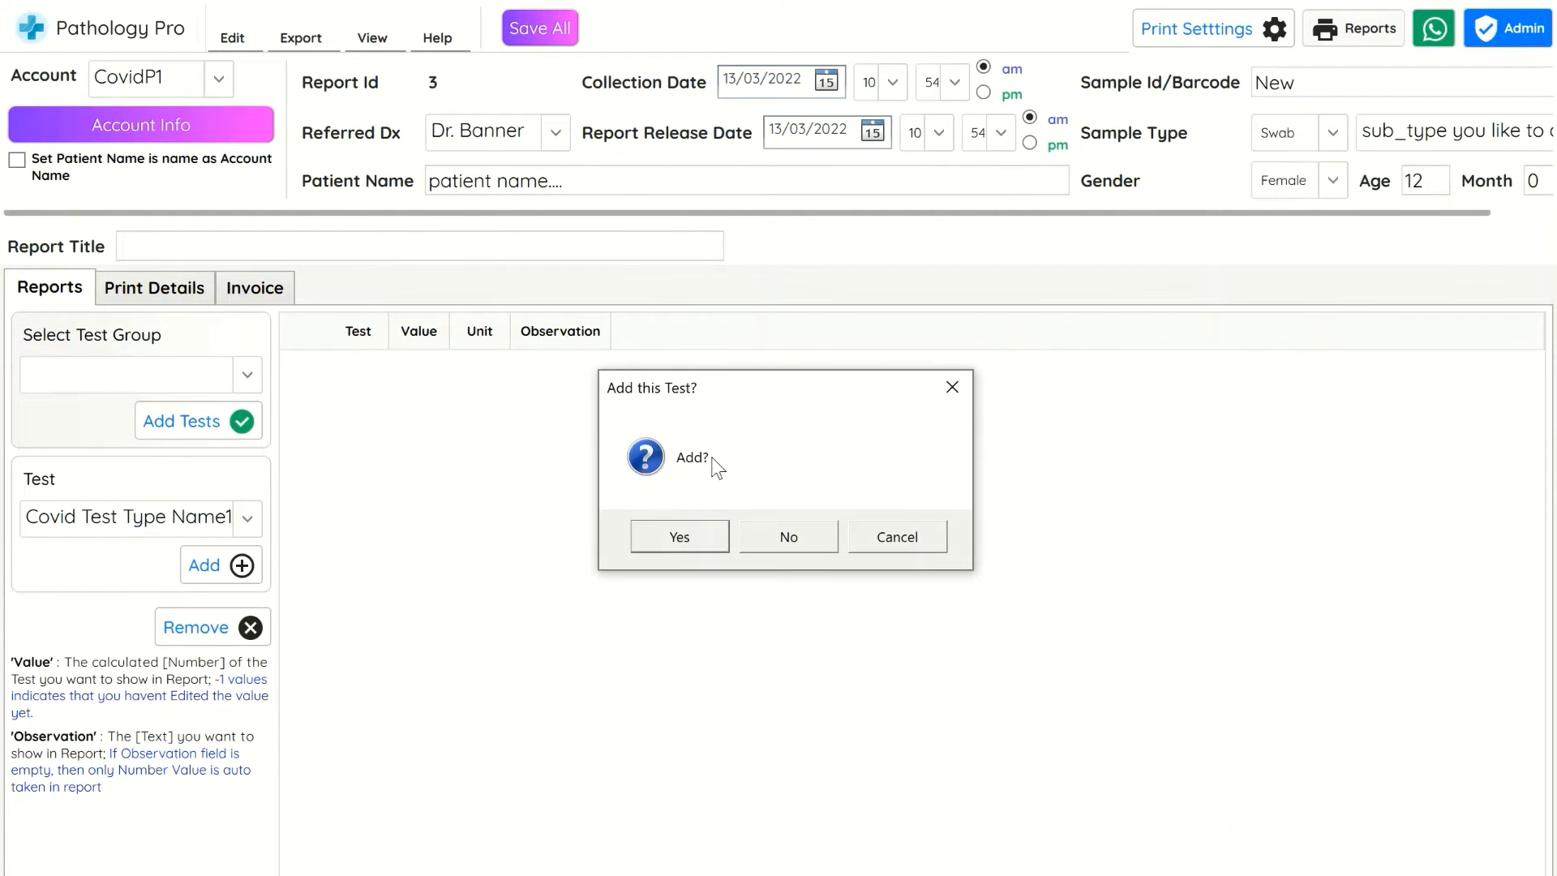
left_click(669, 542)
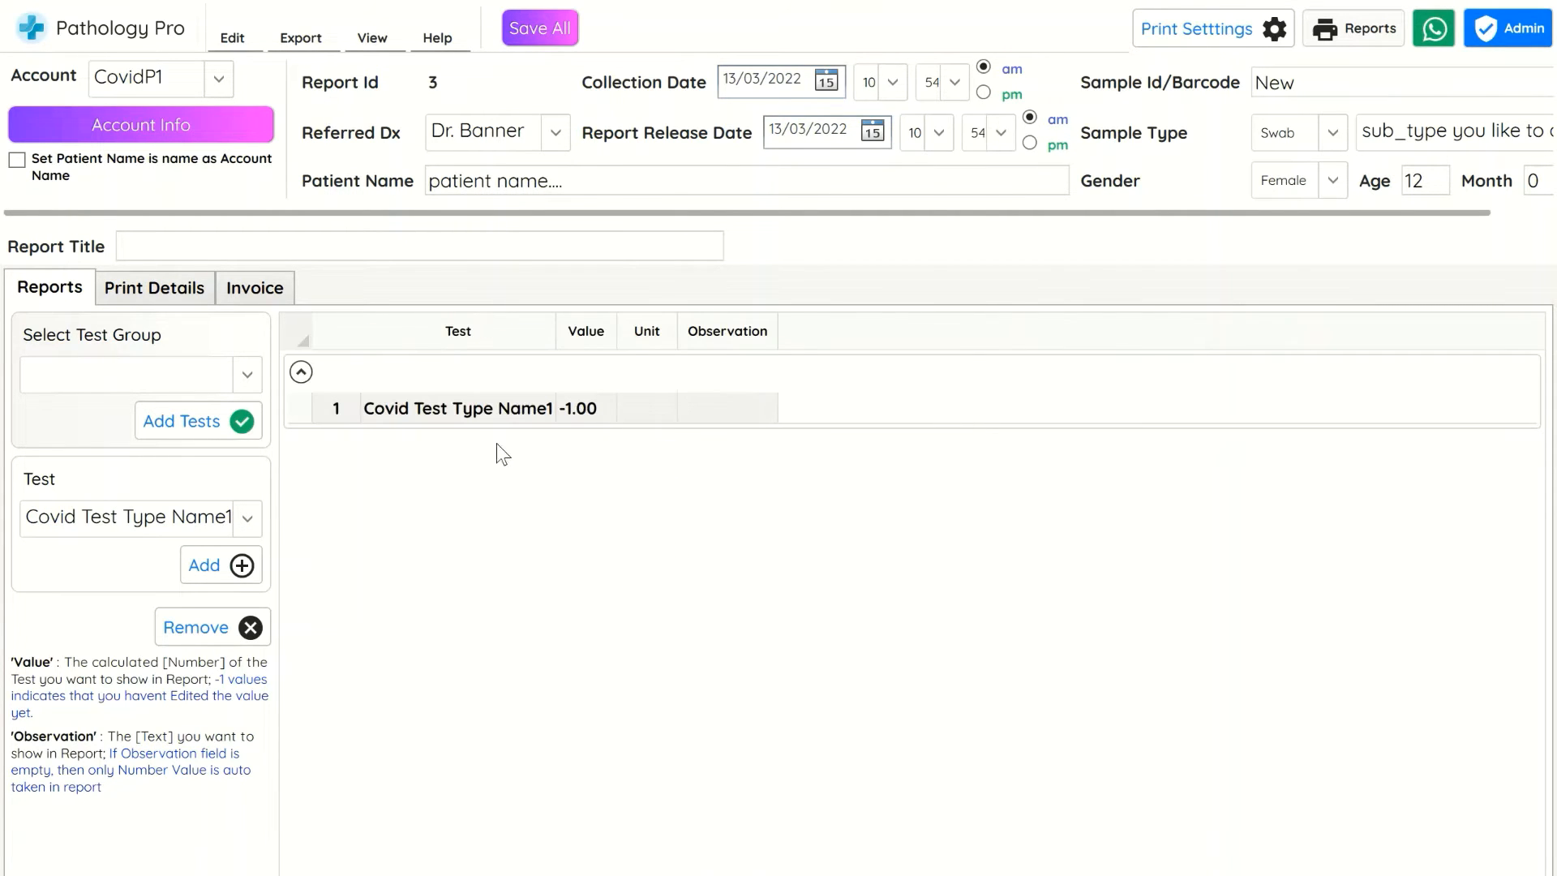
Enter Negative as the observation for Covid Test Type Name1
left_click(726, 408)
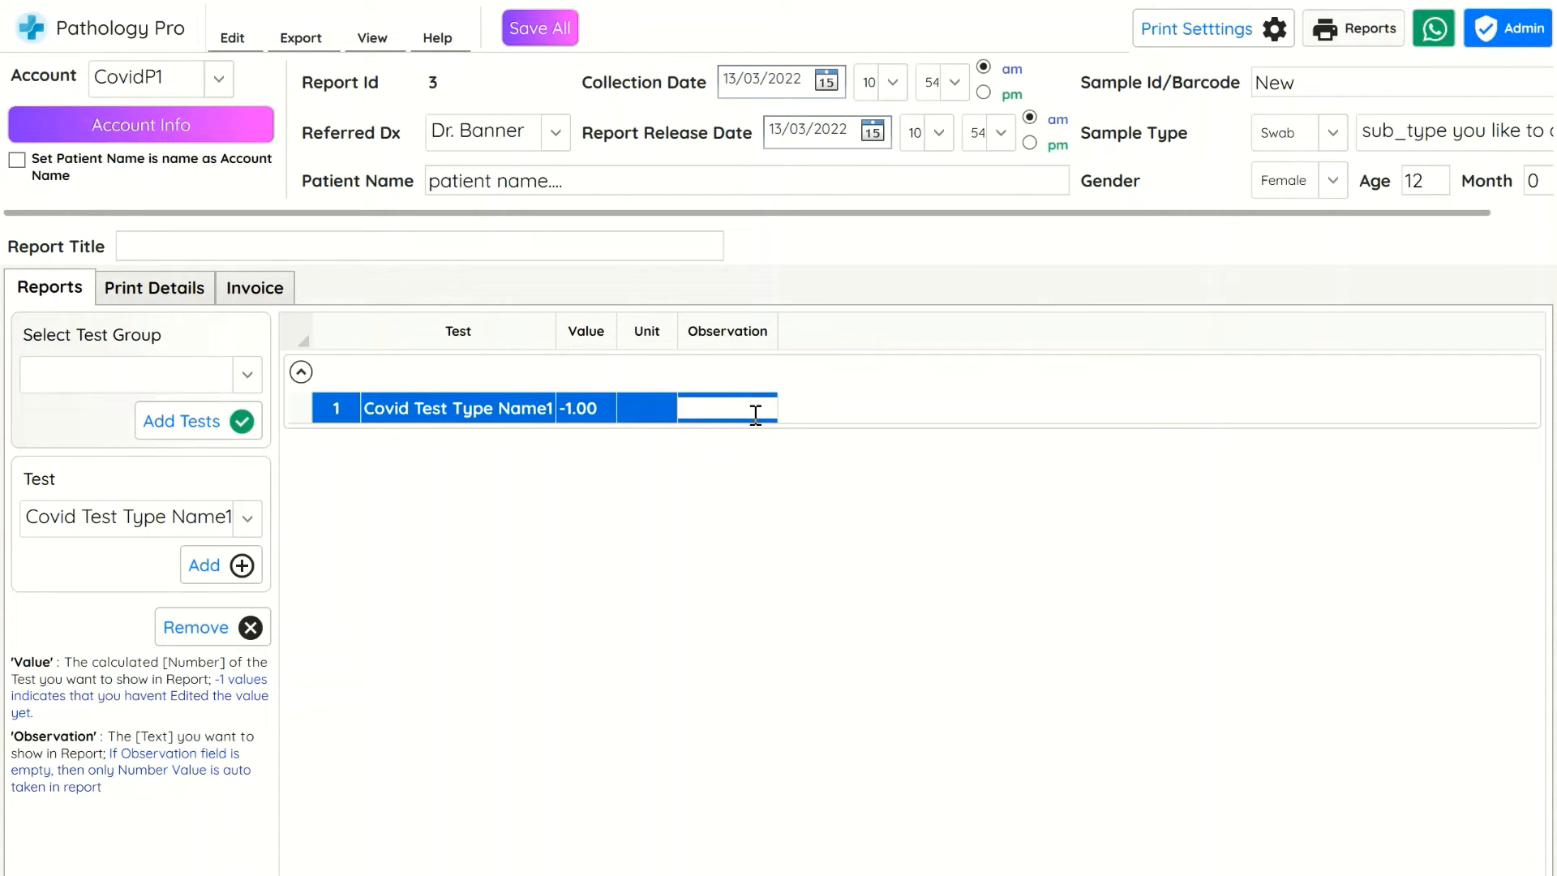
type("Negative")
key("Return")
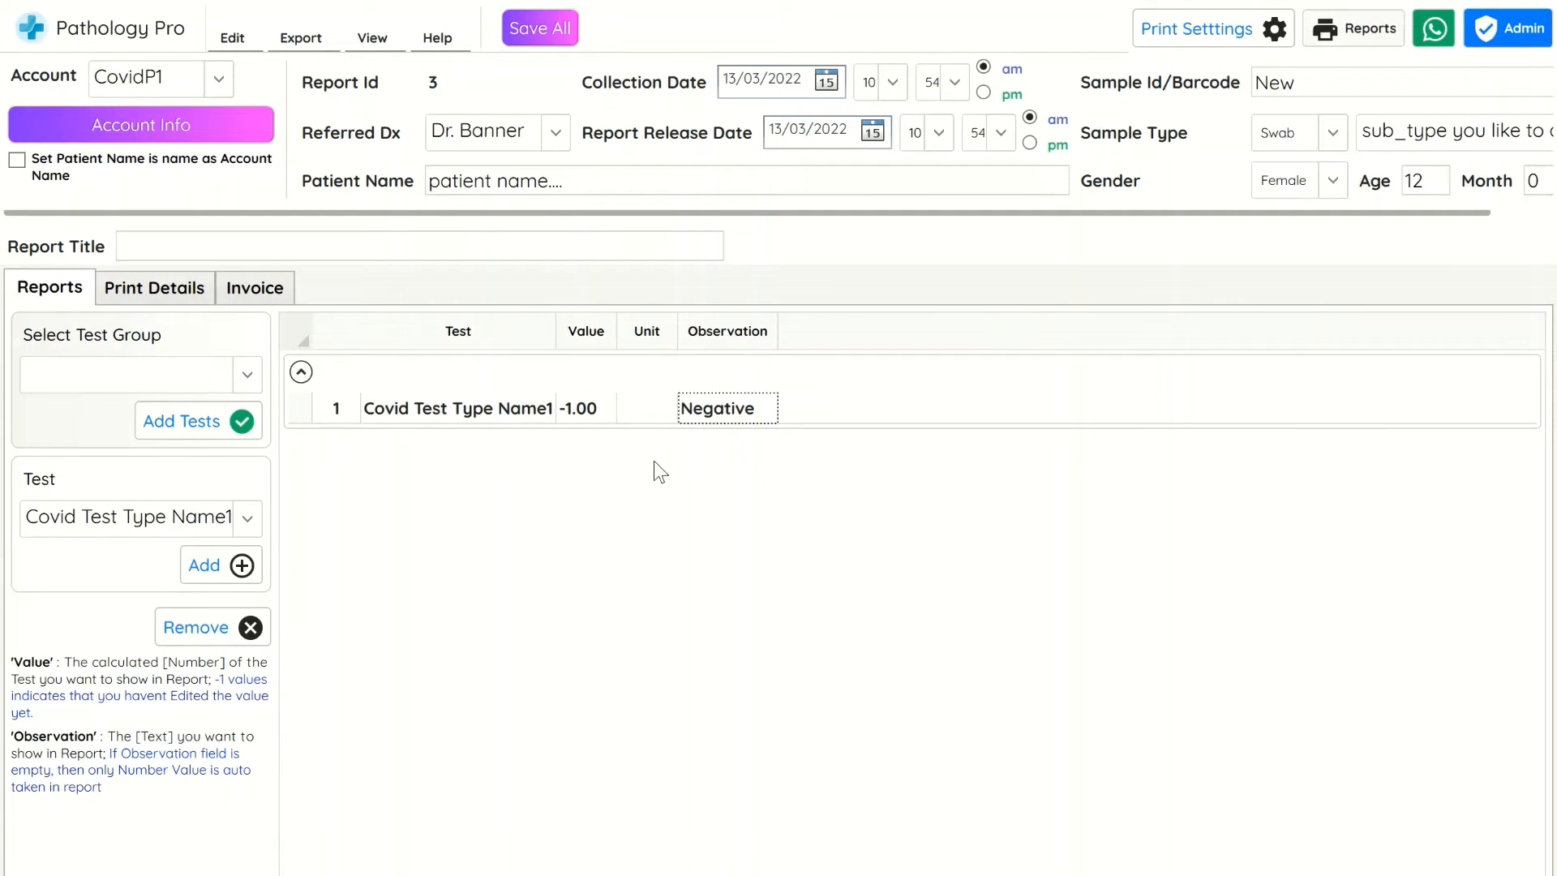
Set the report title to Covid Swab Test
left_click(281, 247)
type("Covid Swab Test")
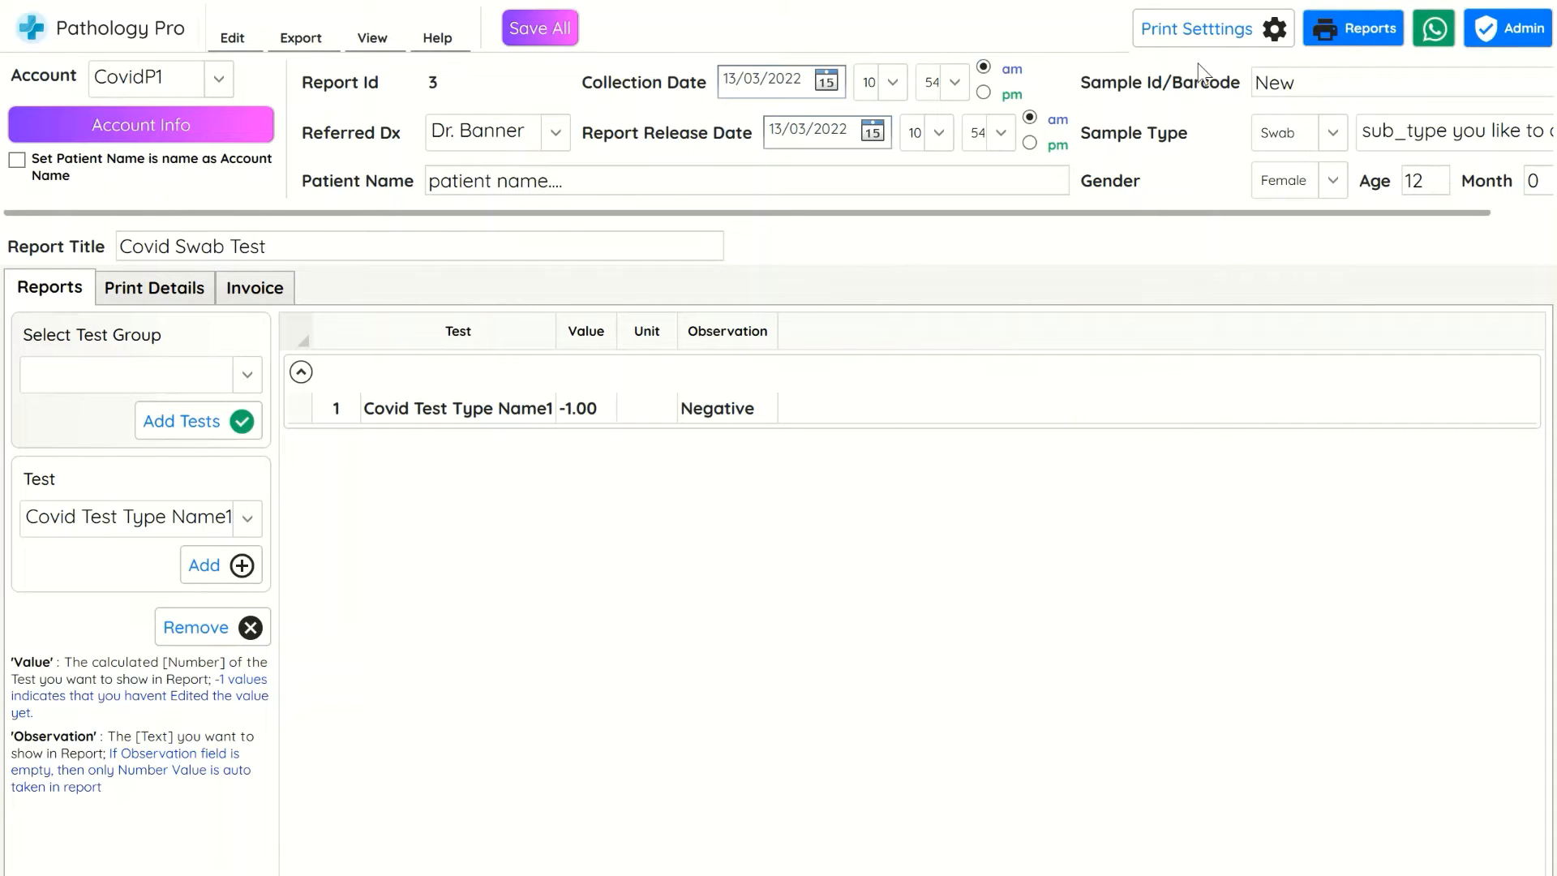
Try pasting both print entries into the report's print details box, then clear the box
left_click(154, 289)
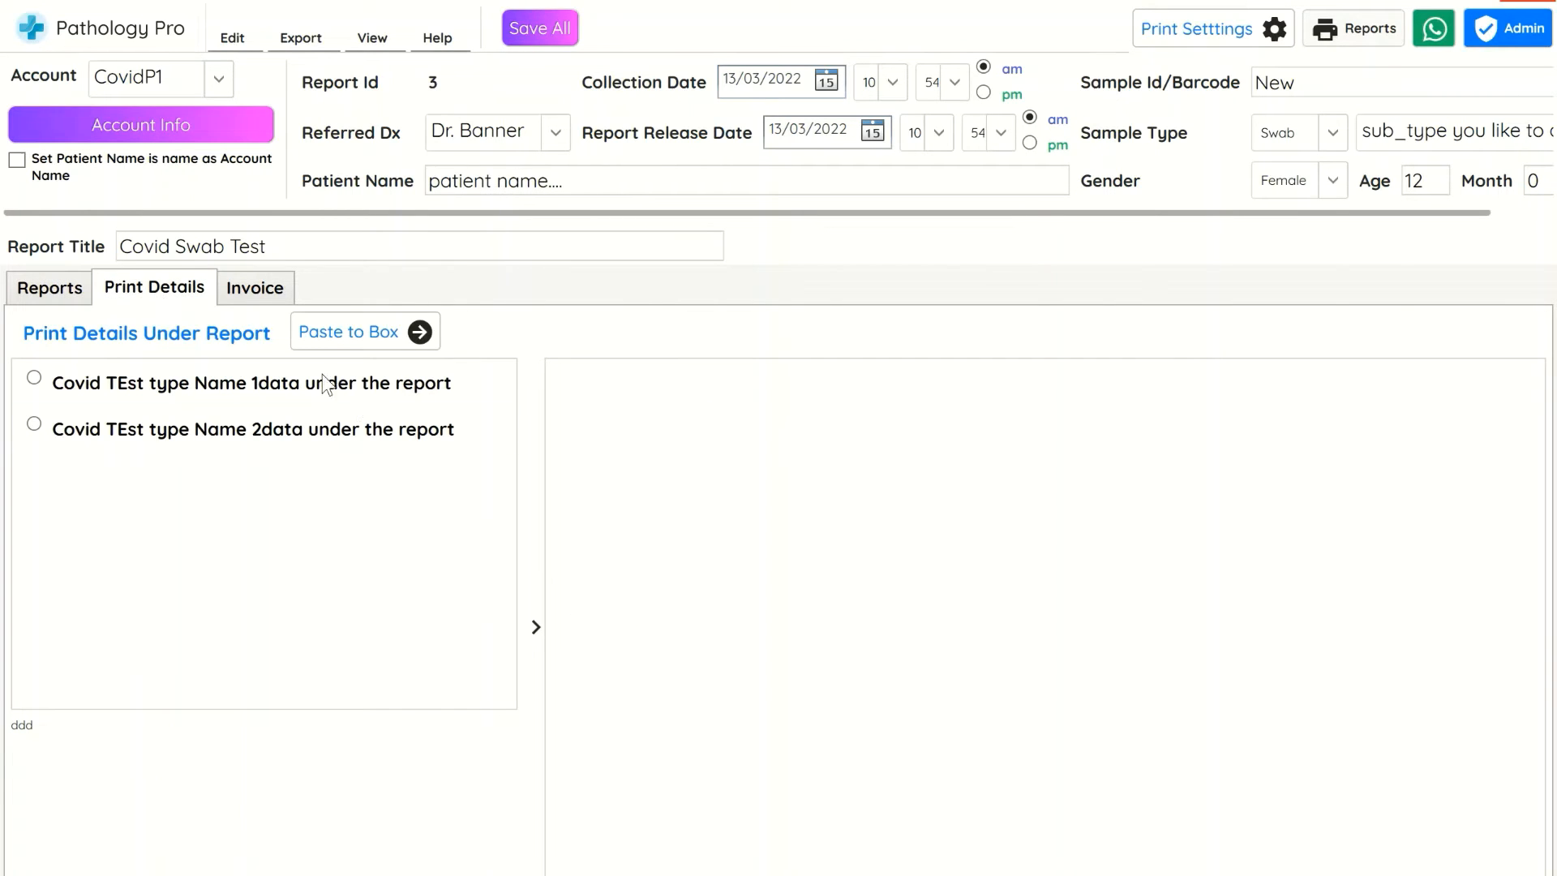
left_click(177, 382)
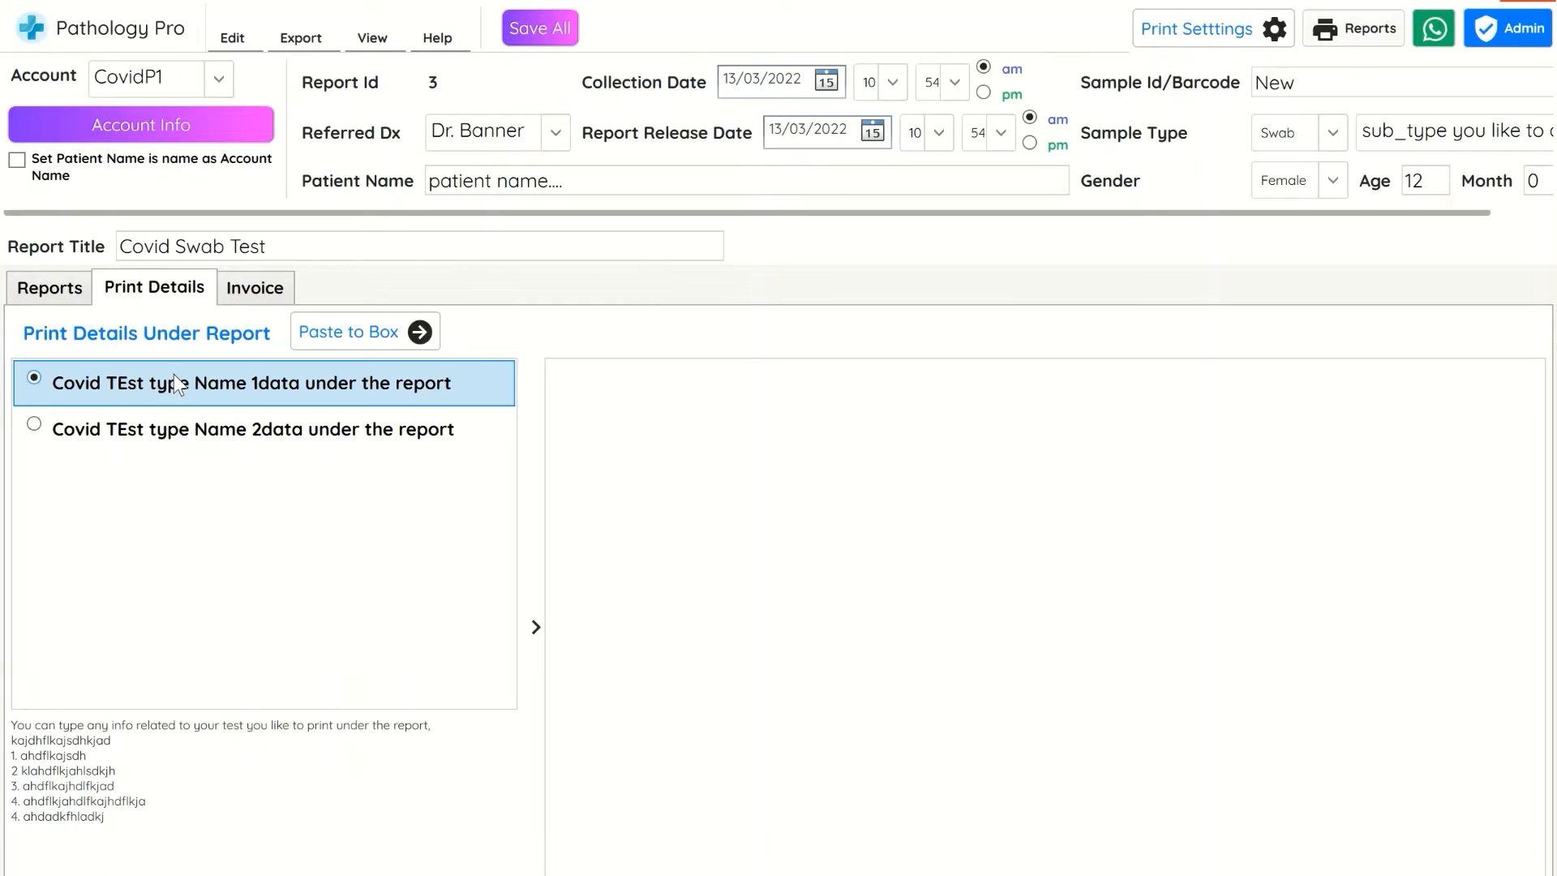
left_click(325, 332)
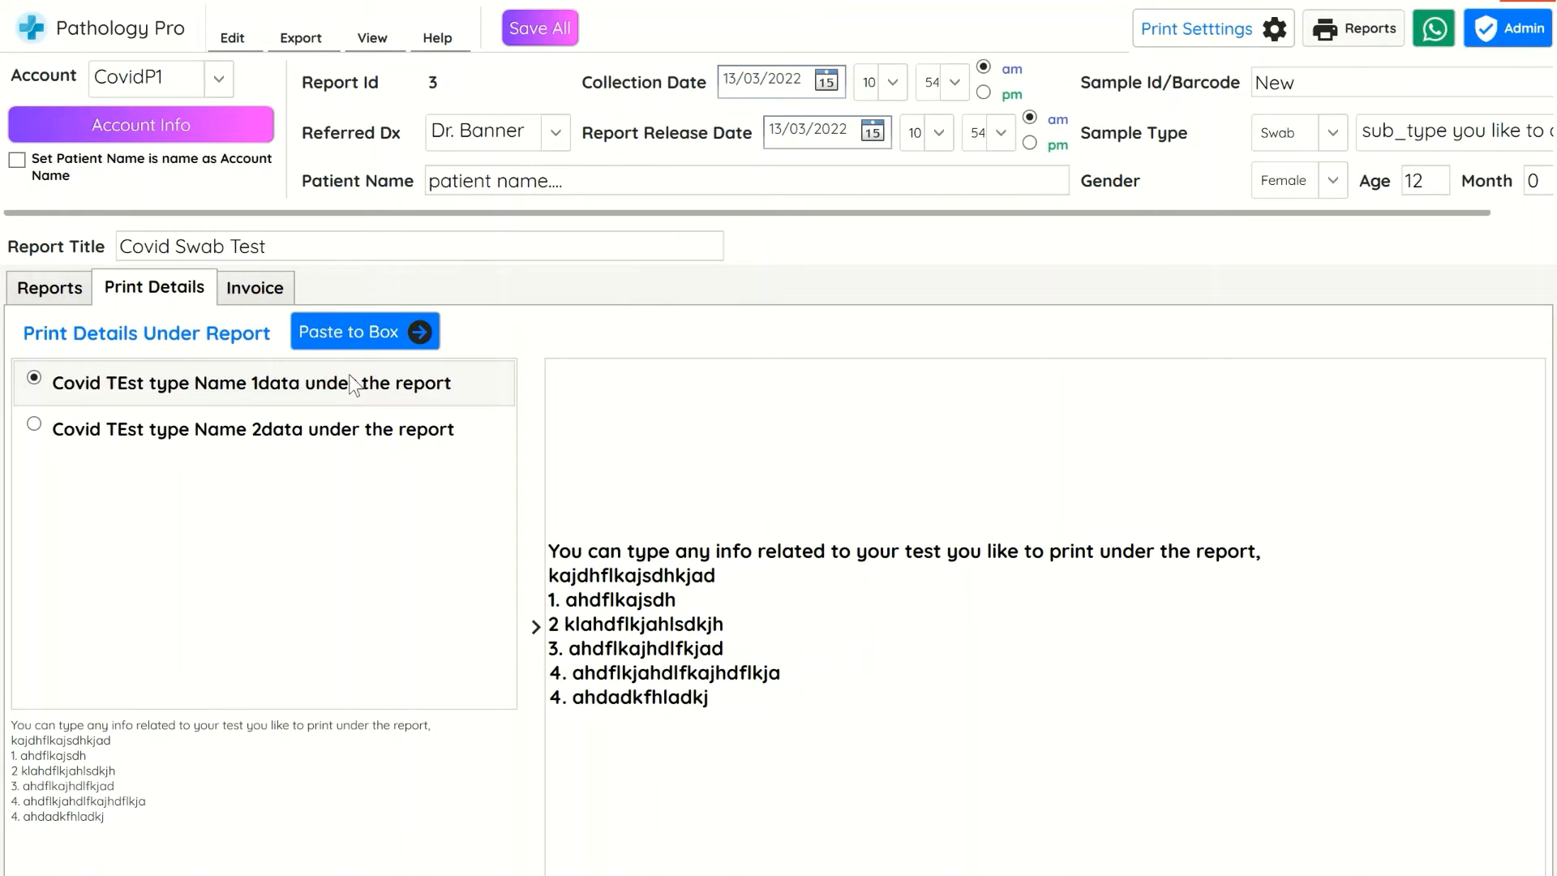
left_click(253, 448)
left_click(376, 331)
left_click_drag(679, 739, 473, 525)
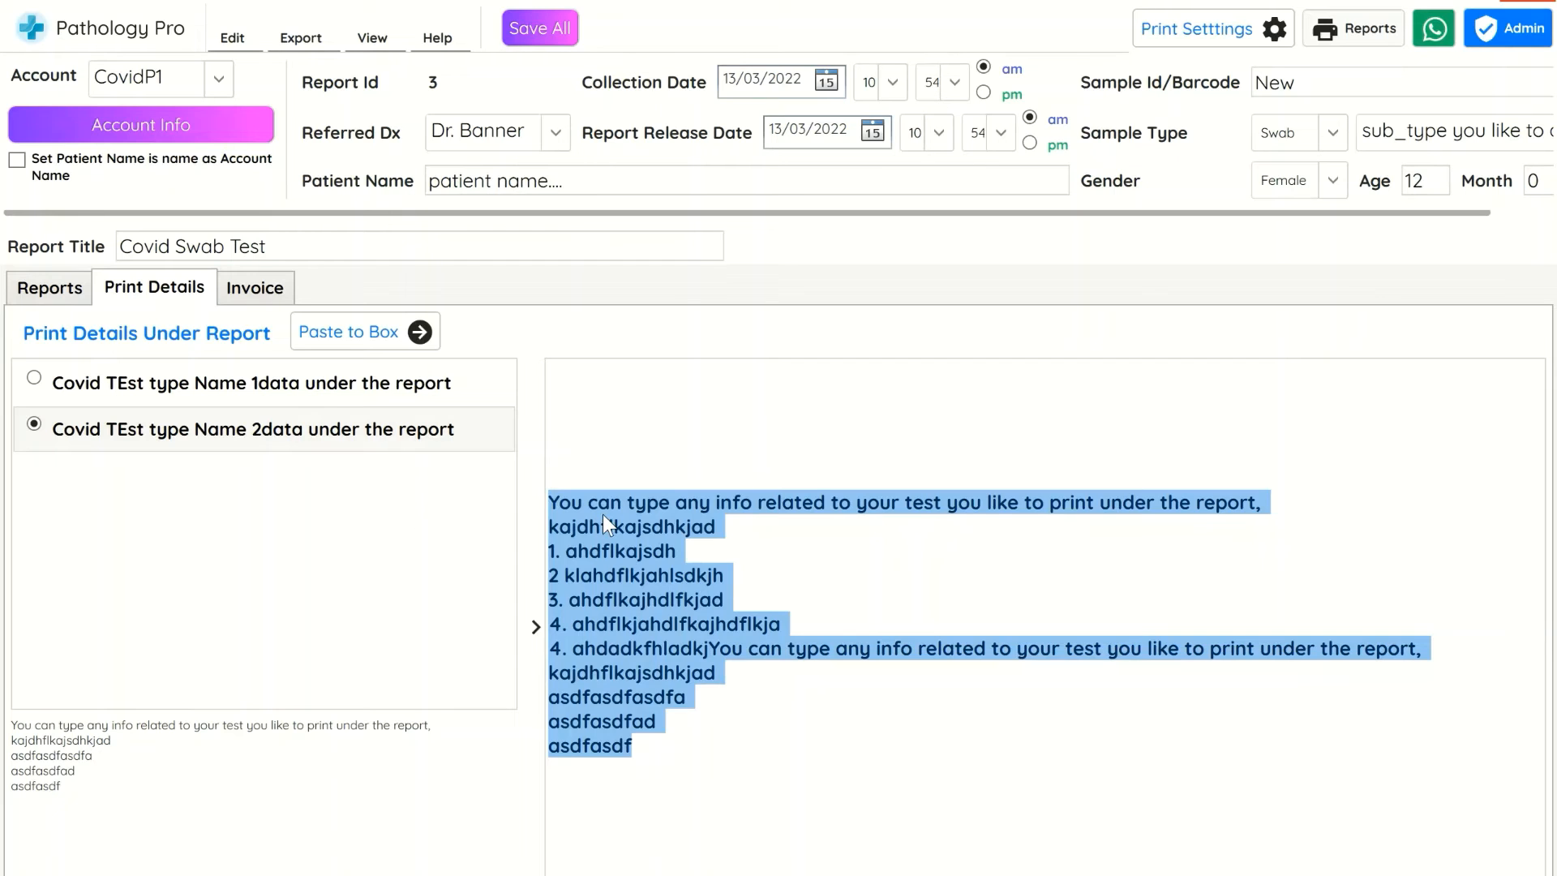
key("BackSpace")
Paste the first print entry, Covid TEst type Name 1data under the report, into the print details
left_click(438, 385)
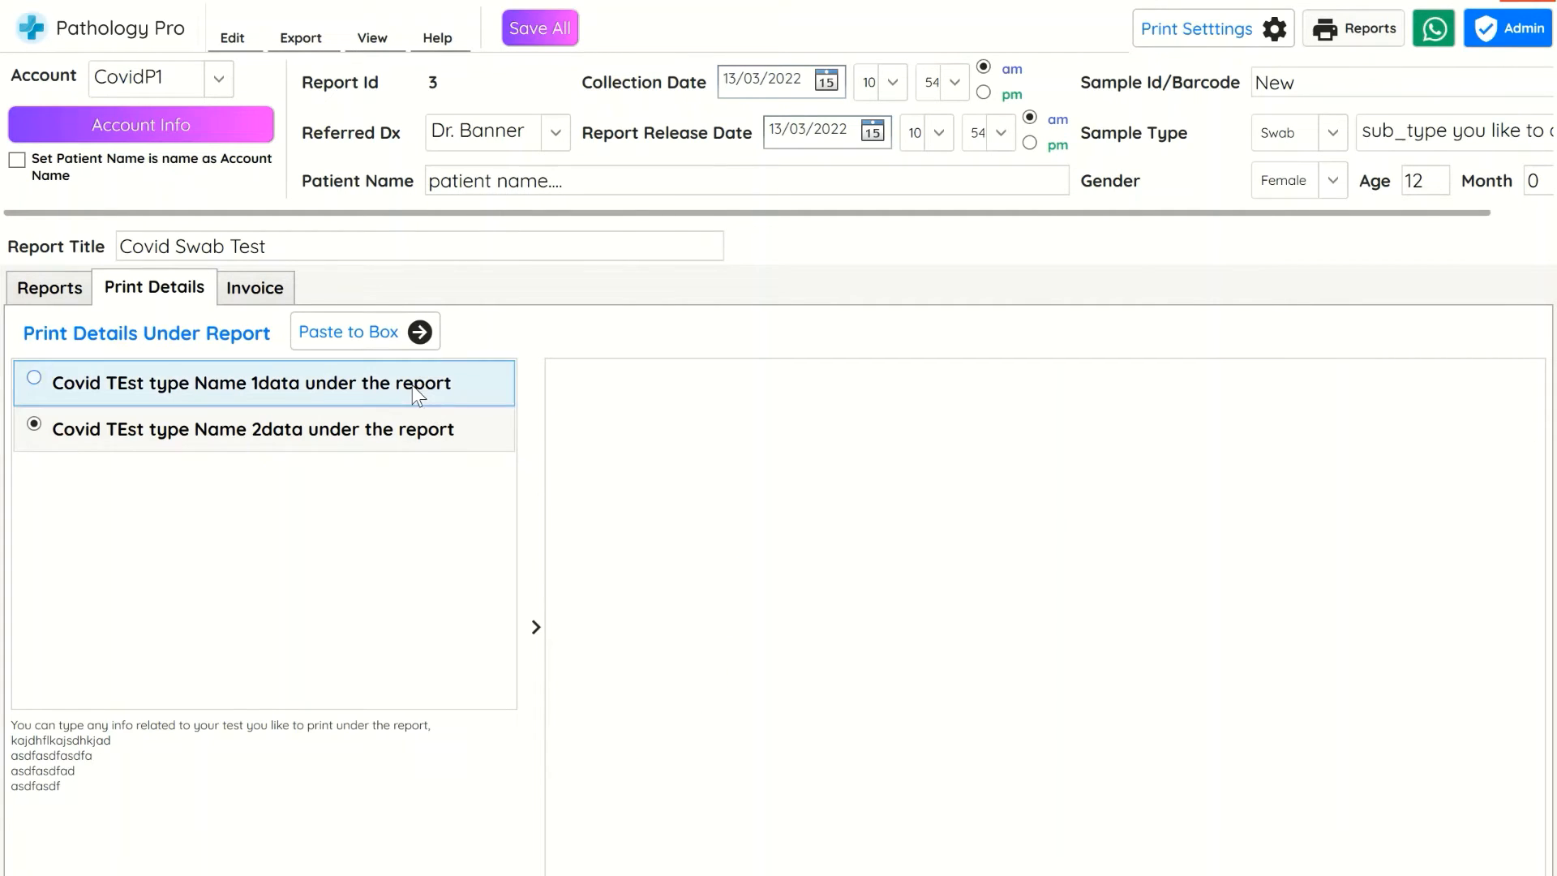
left_click(399, 331)
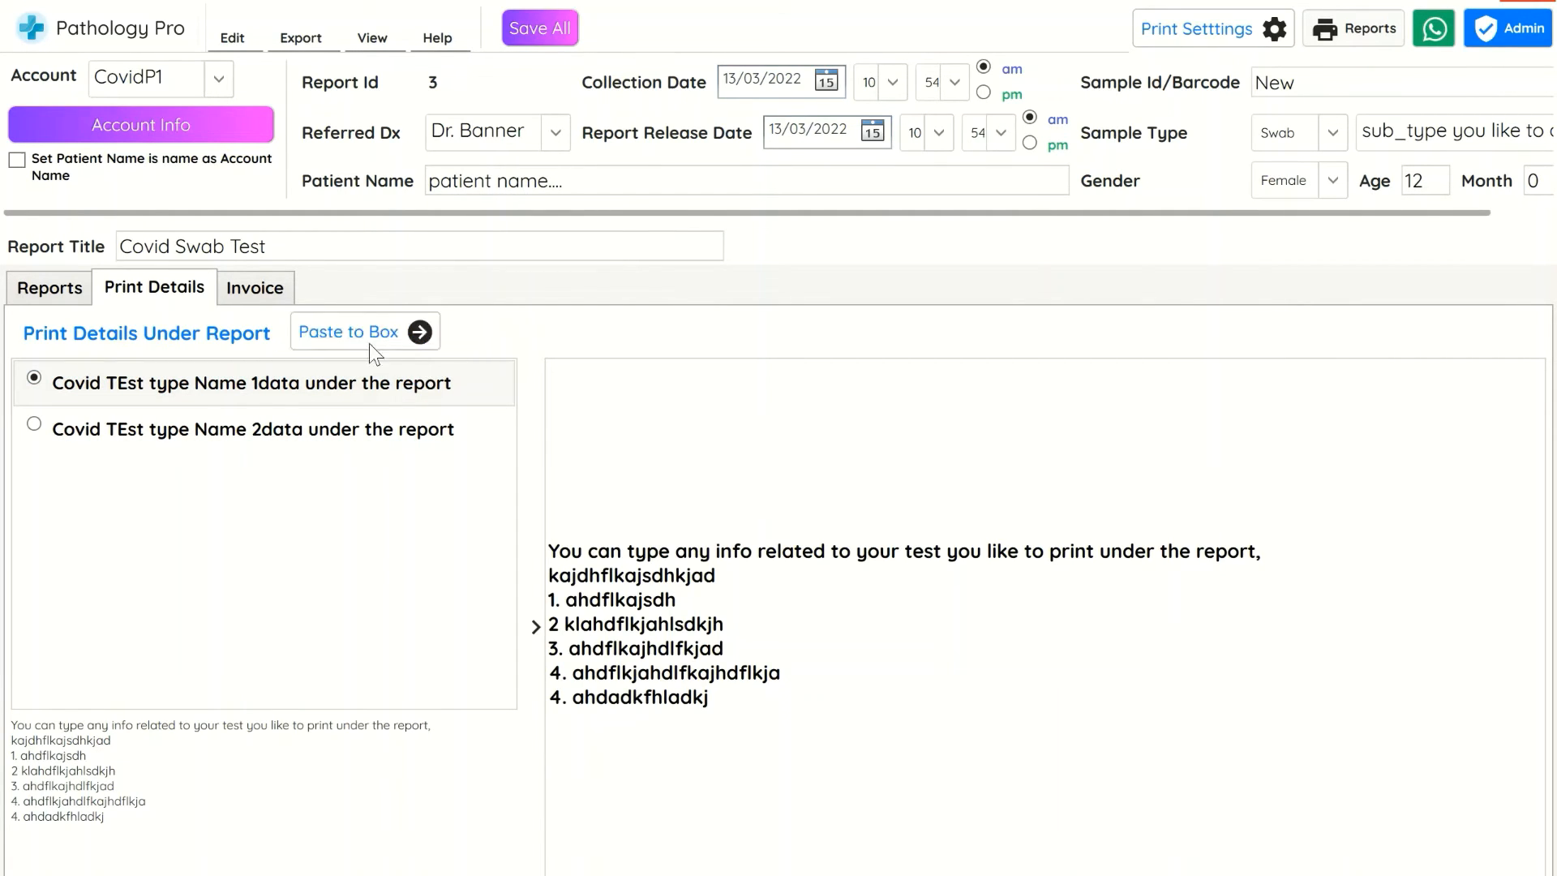
Add an invoice line of 100 to the simple invoice
left_click(275, 292)
left_click(87, 432)
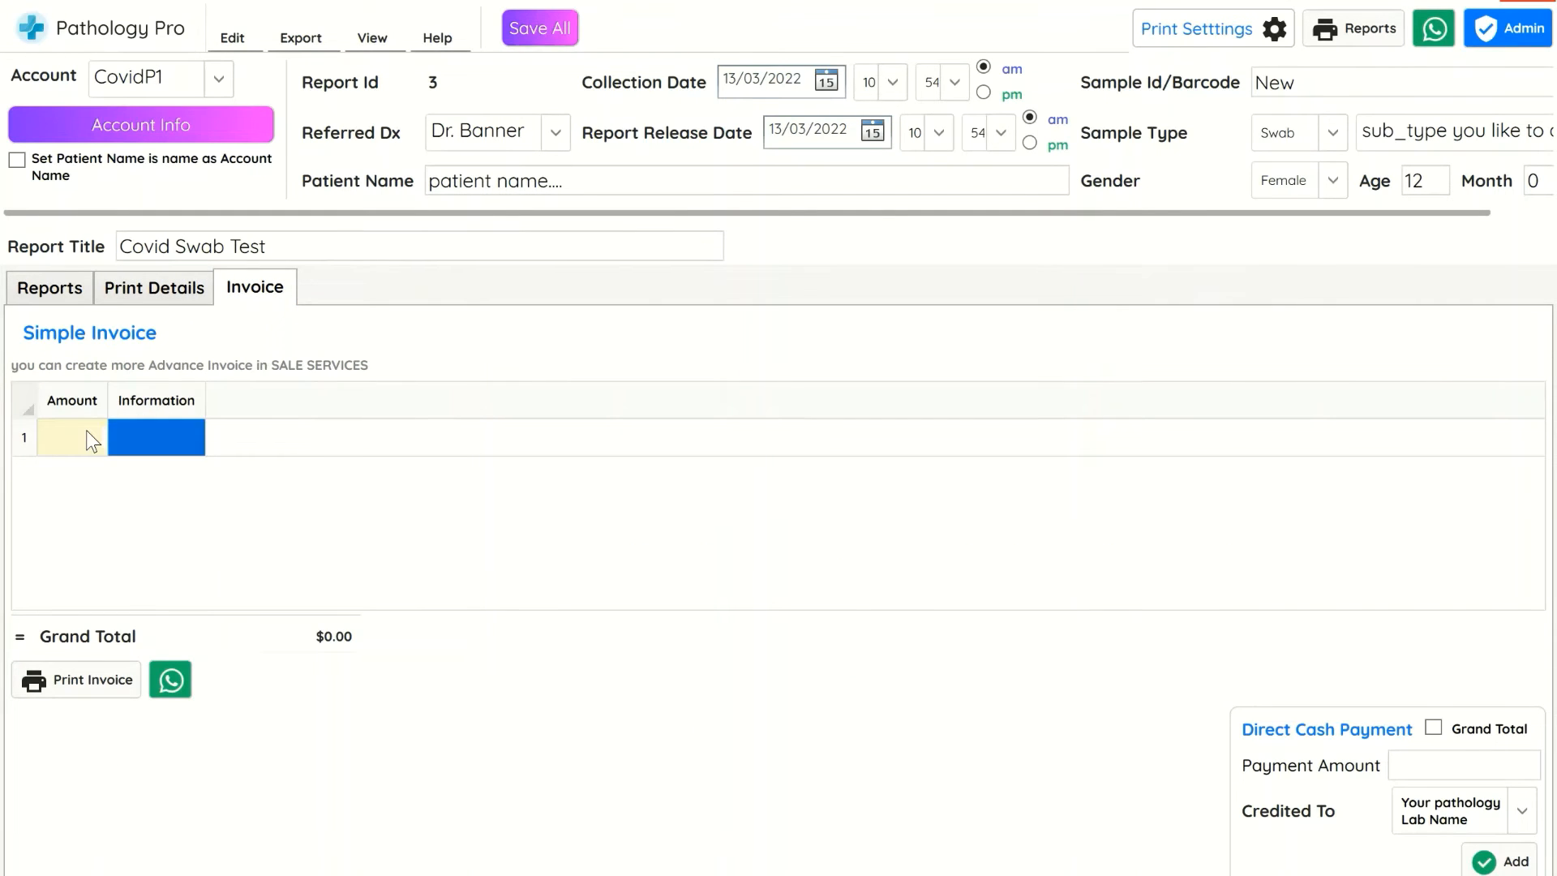
type("100")
key("Return")
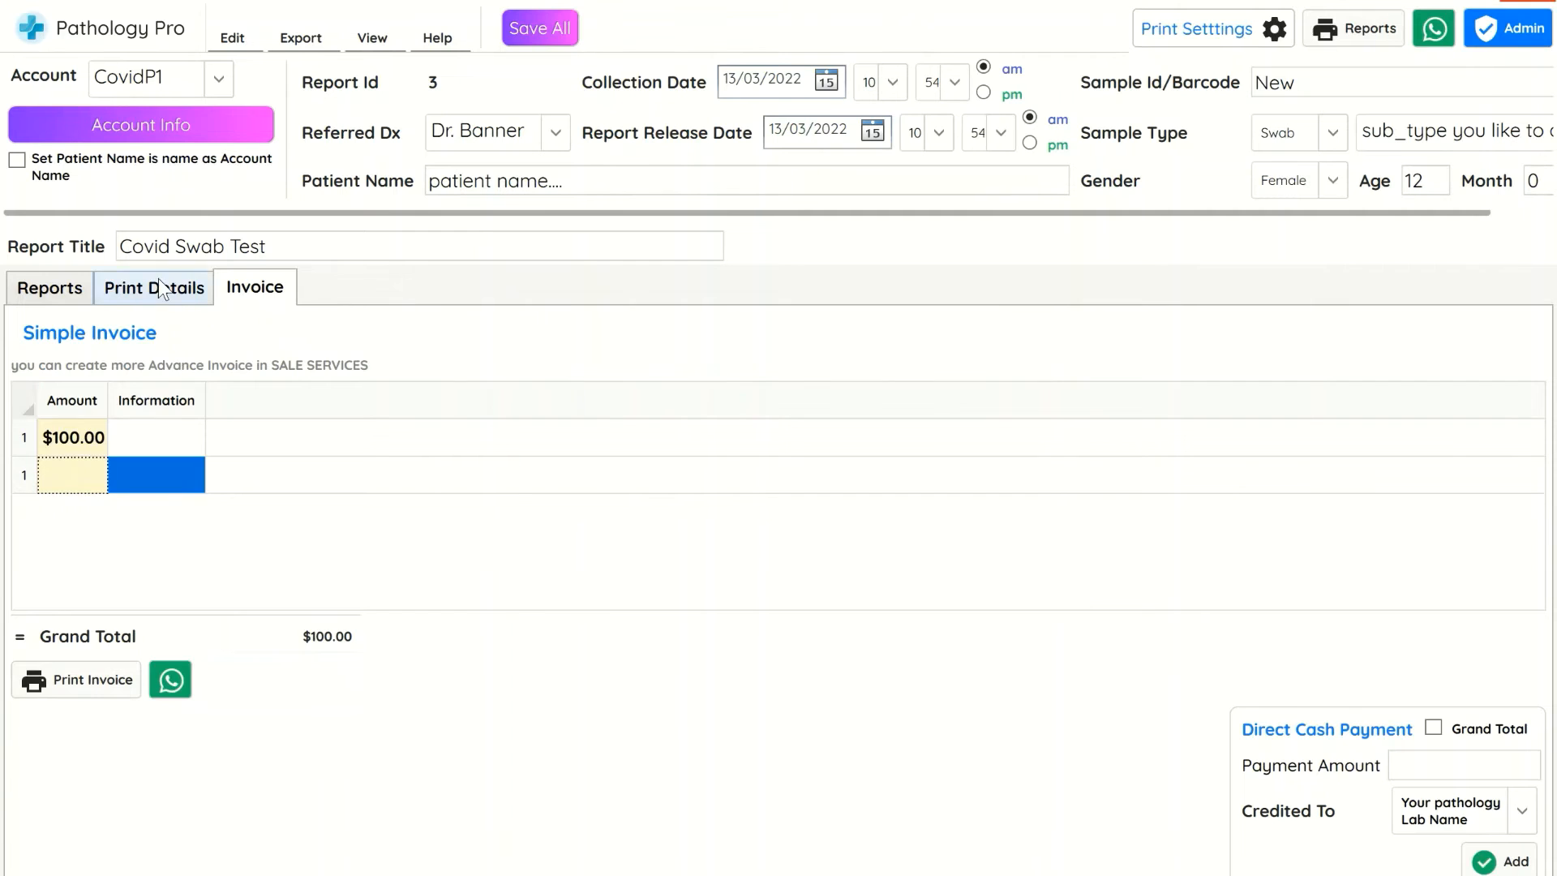
Open the report's print preview in print layout at 100% zoom, review the page, and close it
left_click(156, 286)
left_click(1359, 32)
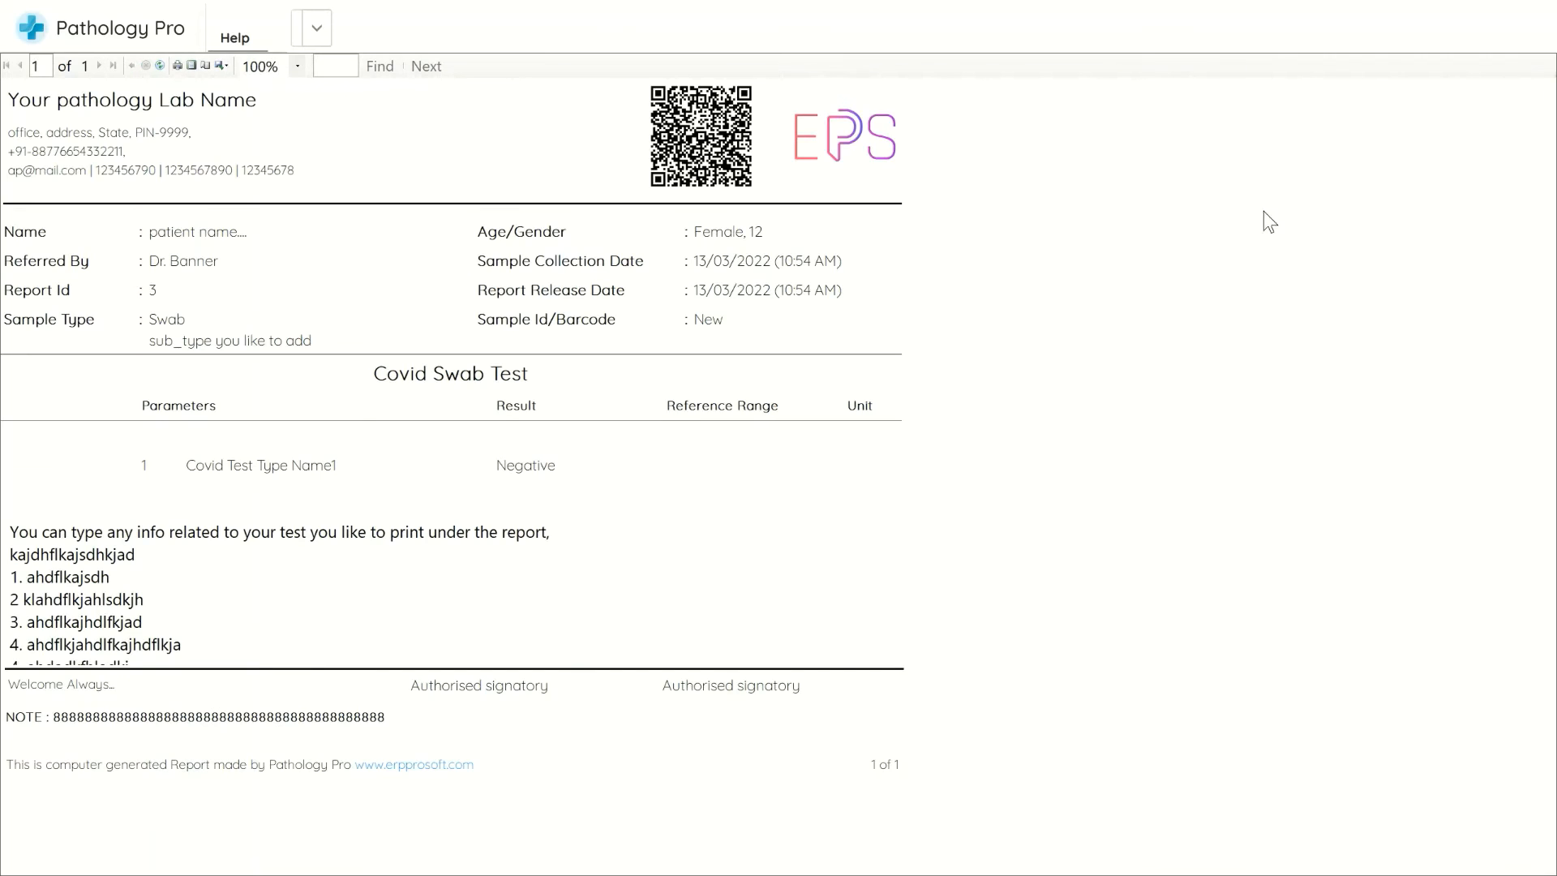
left_click(196, 63)
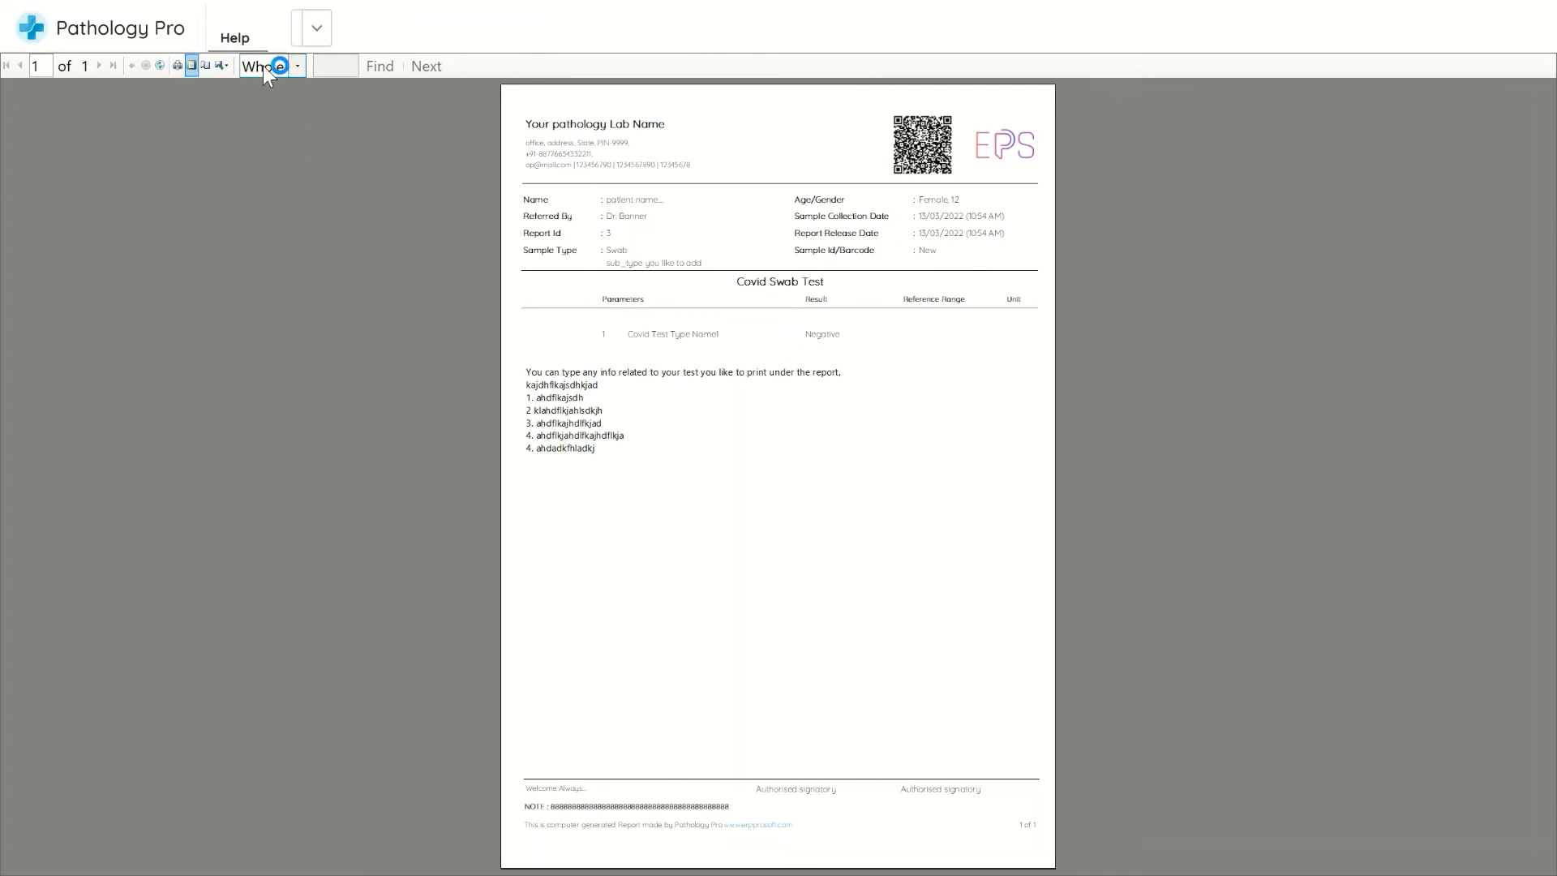
left_click(263, 66)
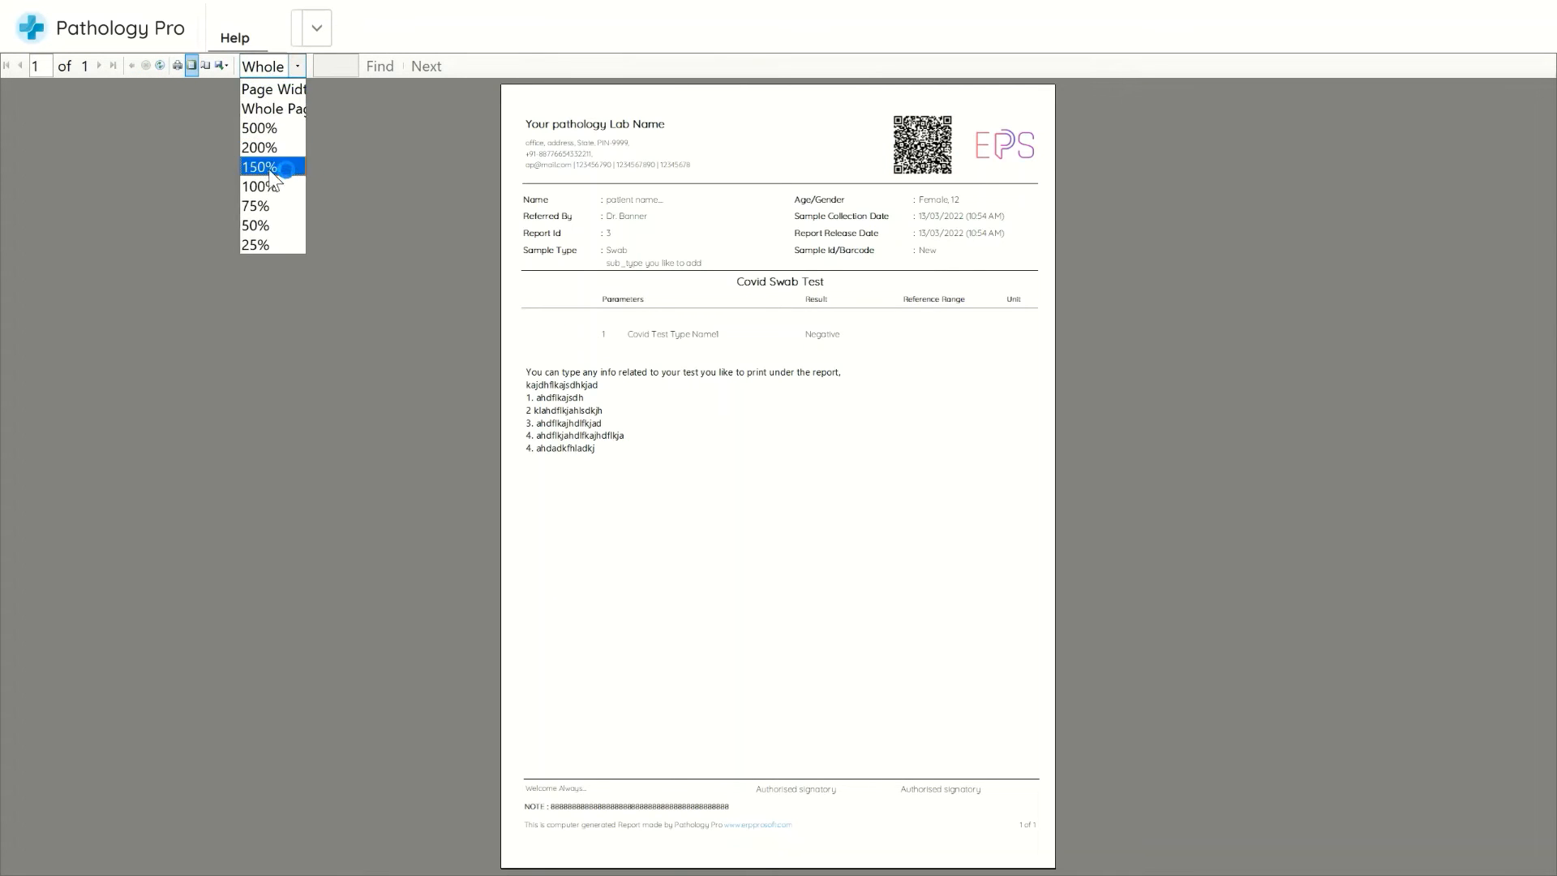
left_click(271, 184)
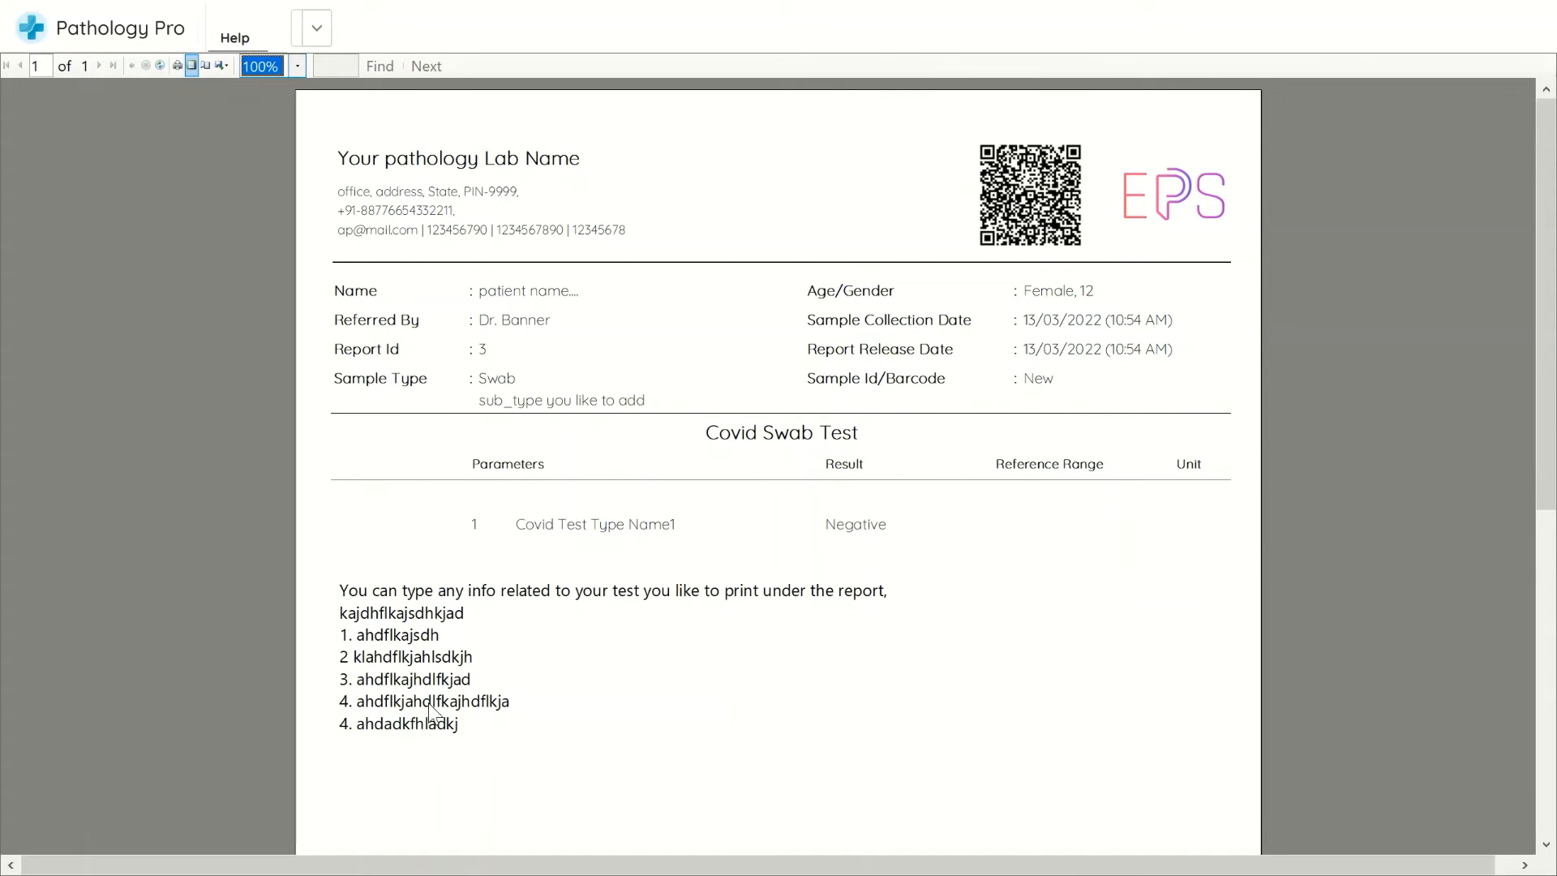
scroll(430, 718, "down", 1)
scroll(430, 718, "down", 7)
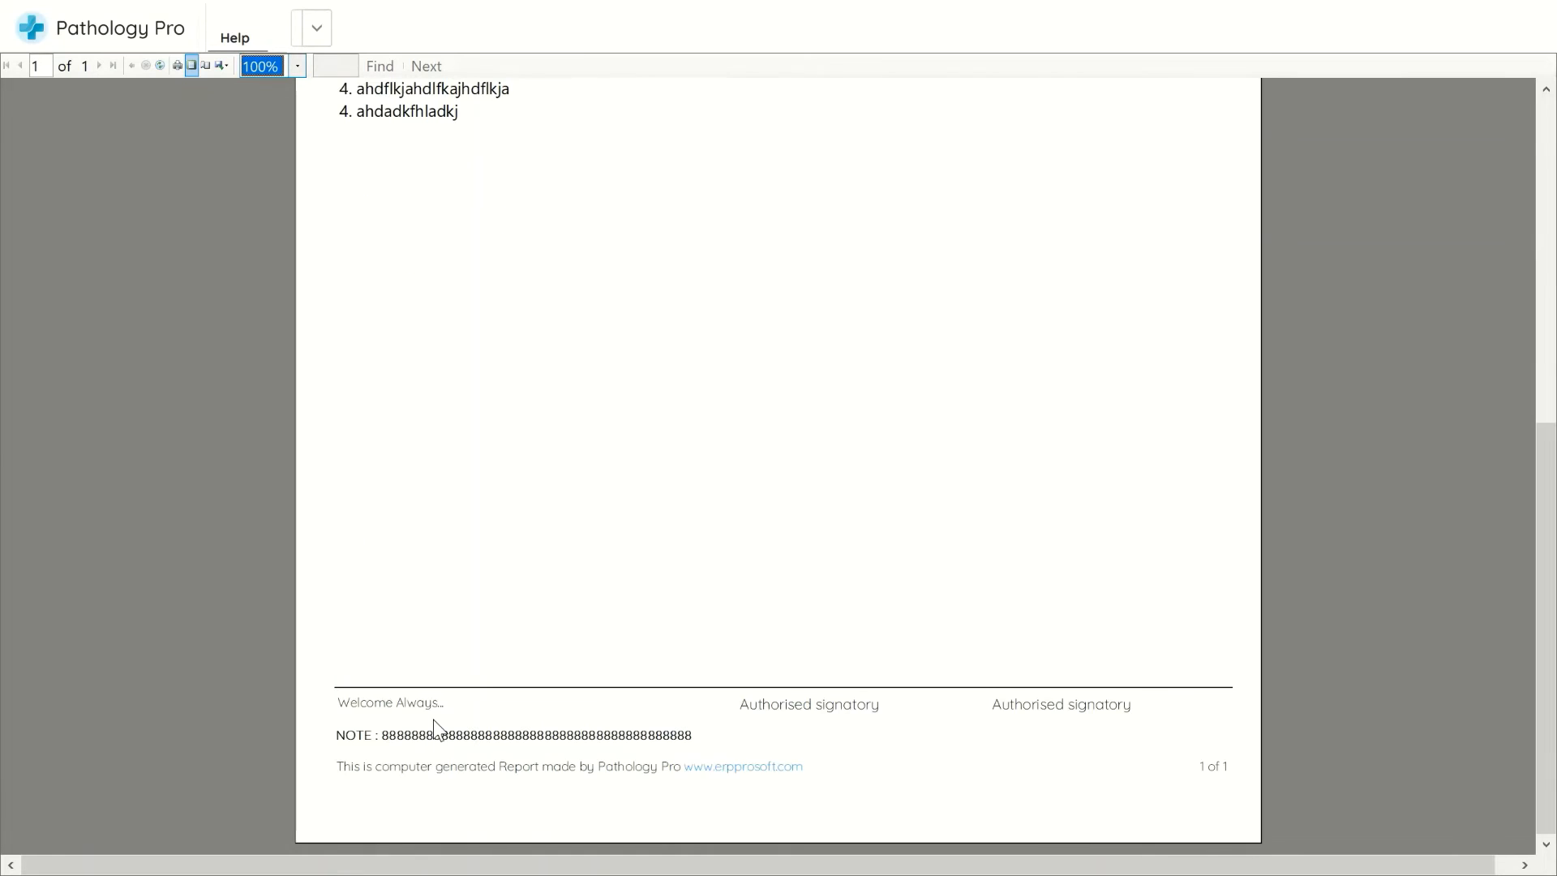
scroll(433, 718, "up", 4)
scroll(433, 718, "up", 4)
left_click(1531, 2)
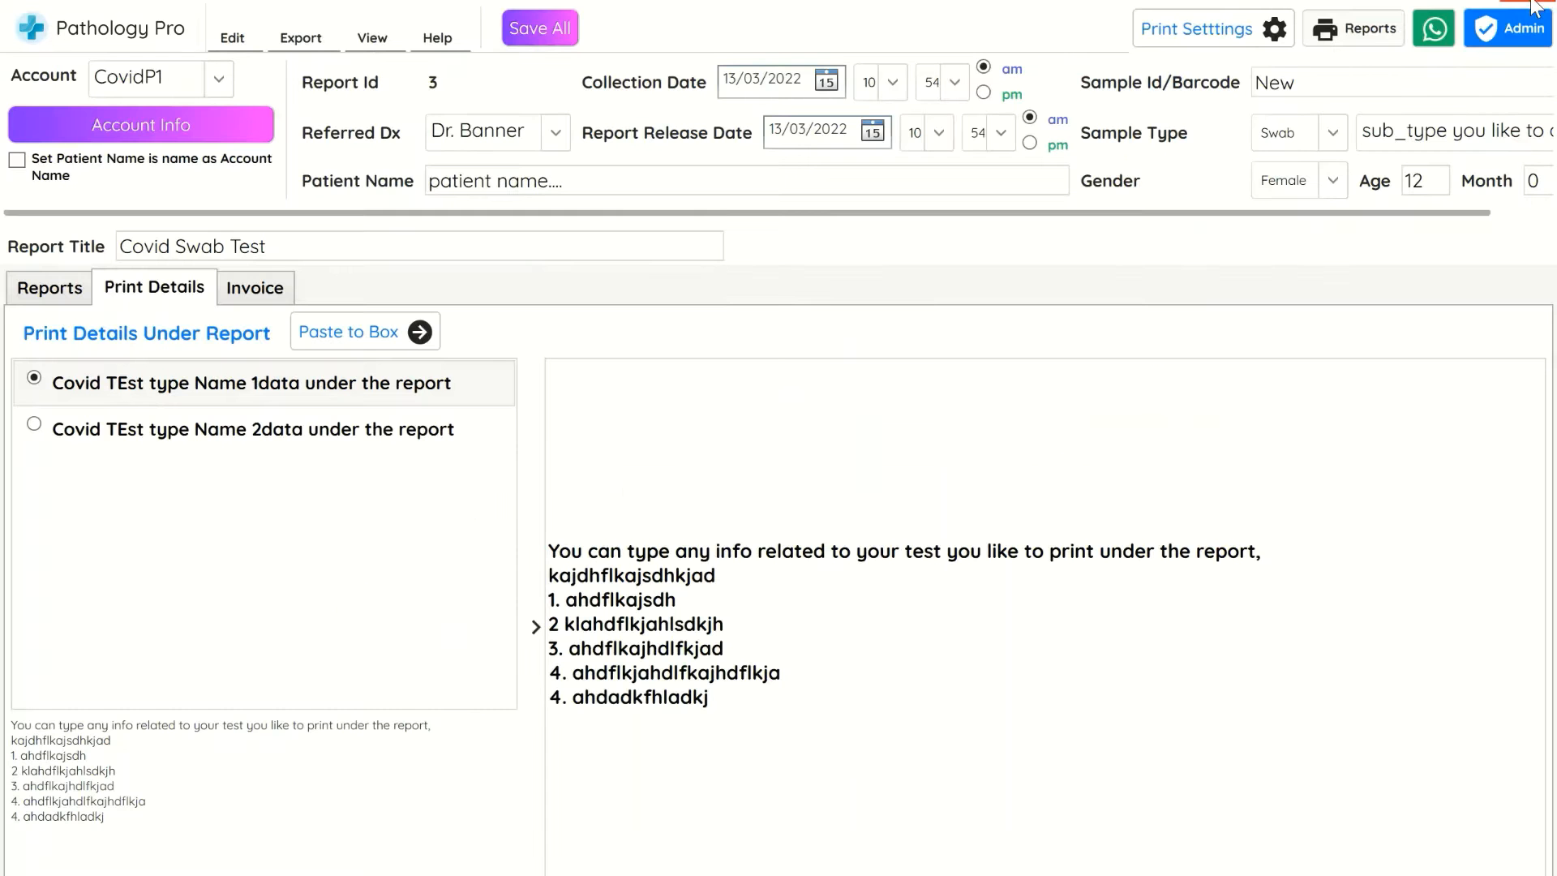
Enable the header-and-footer template print layout in print settings and refresh the report preview
left_click(1277, 29)
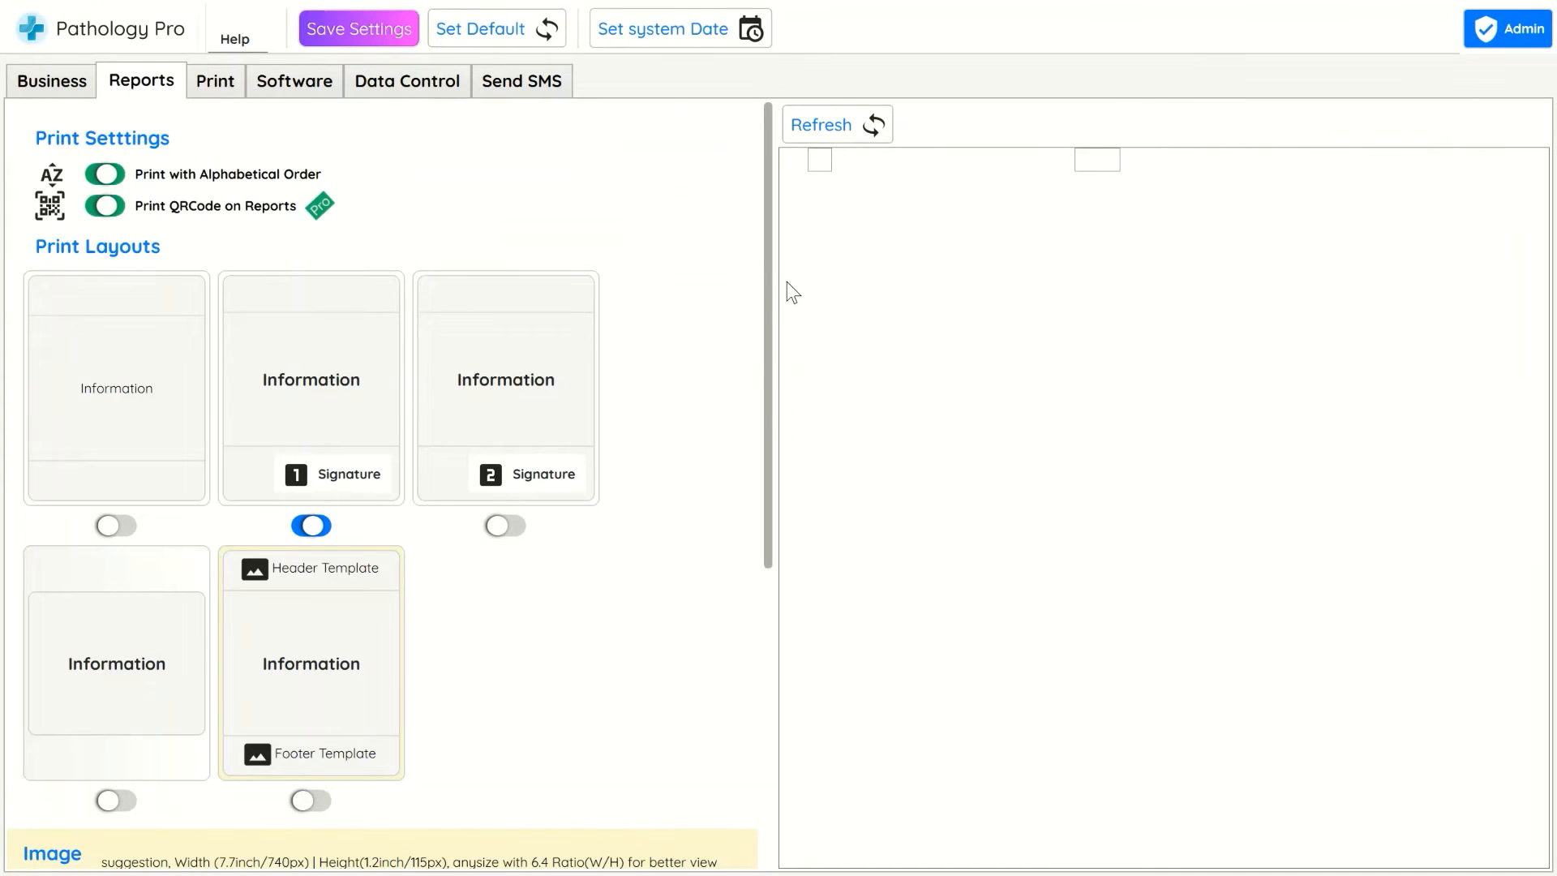
left_click(859, 133)
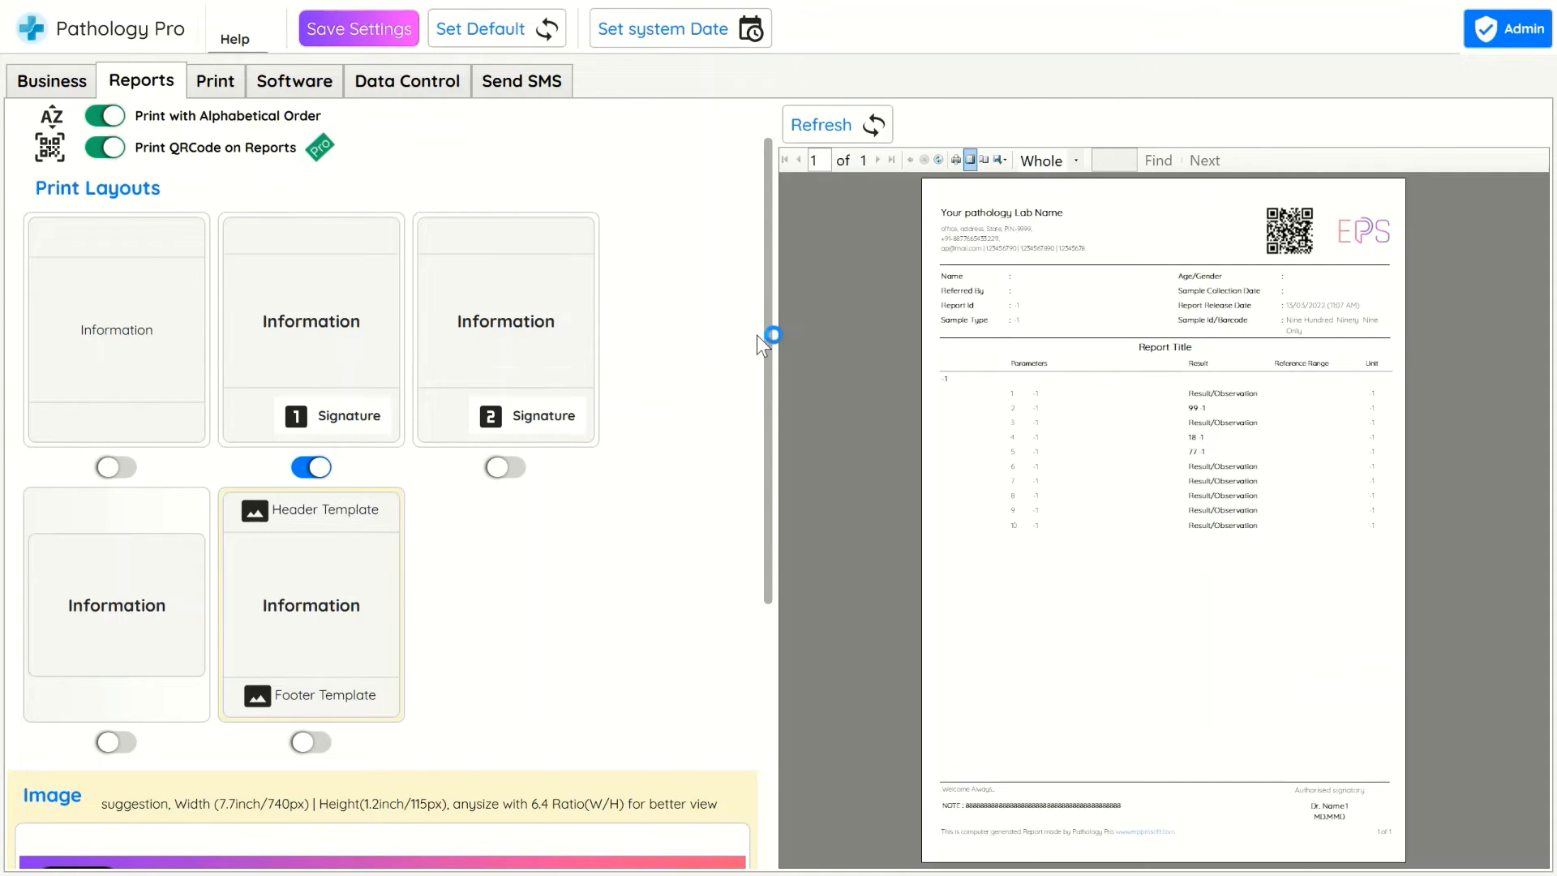
scroll(754, 357, "down", 3)
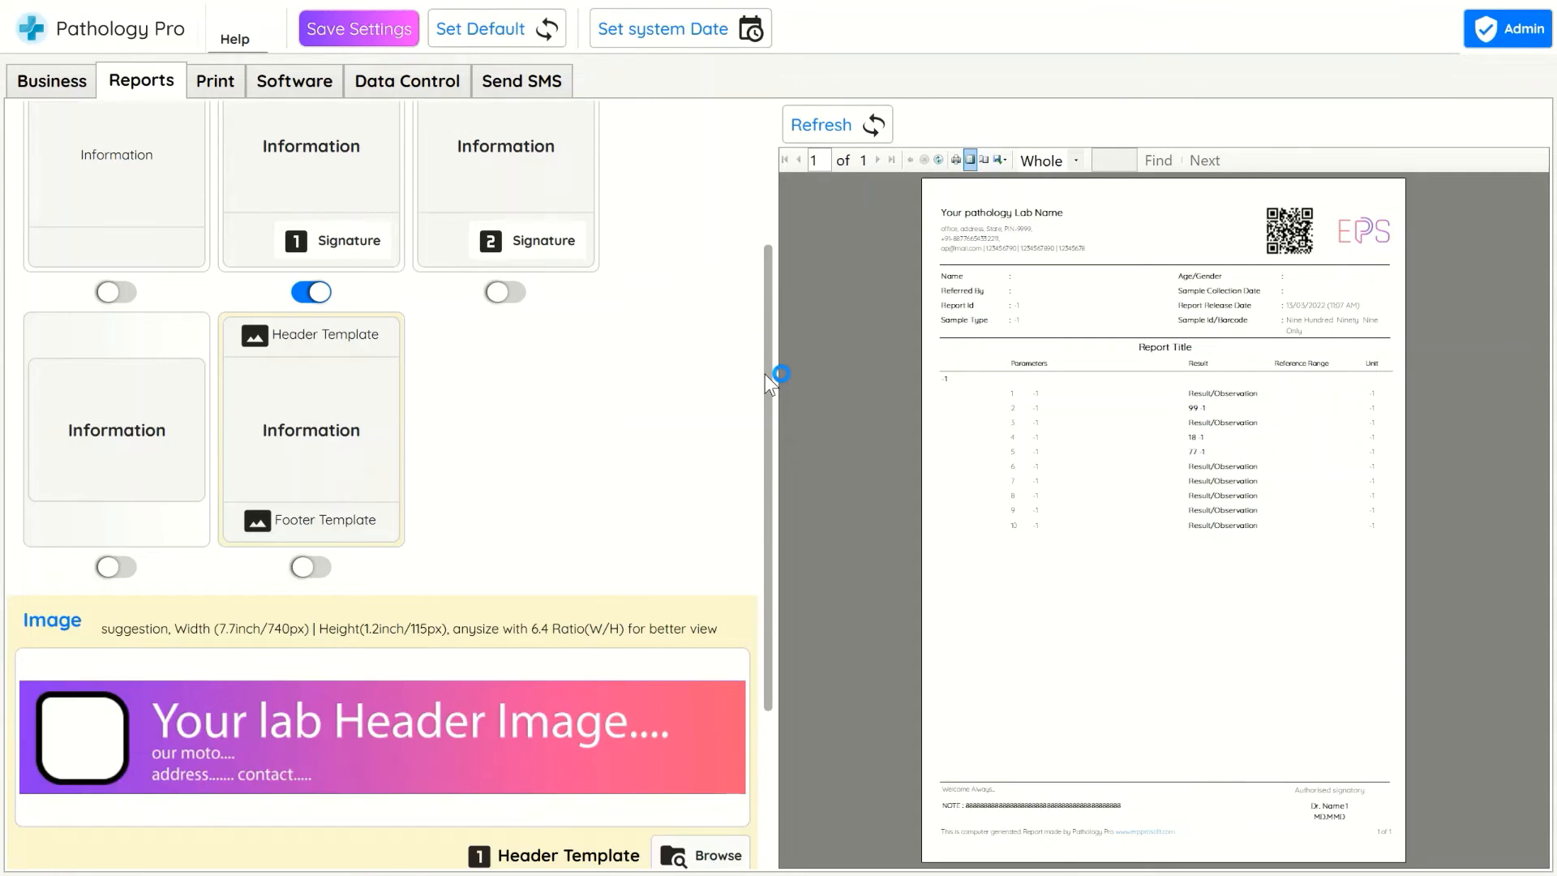
left_click(292, 577)
left_click(860, 128)
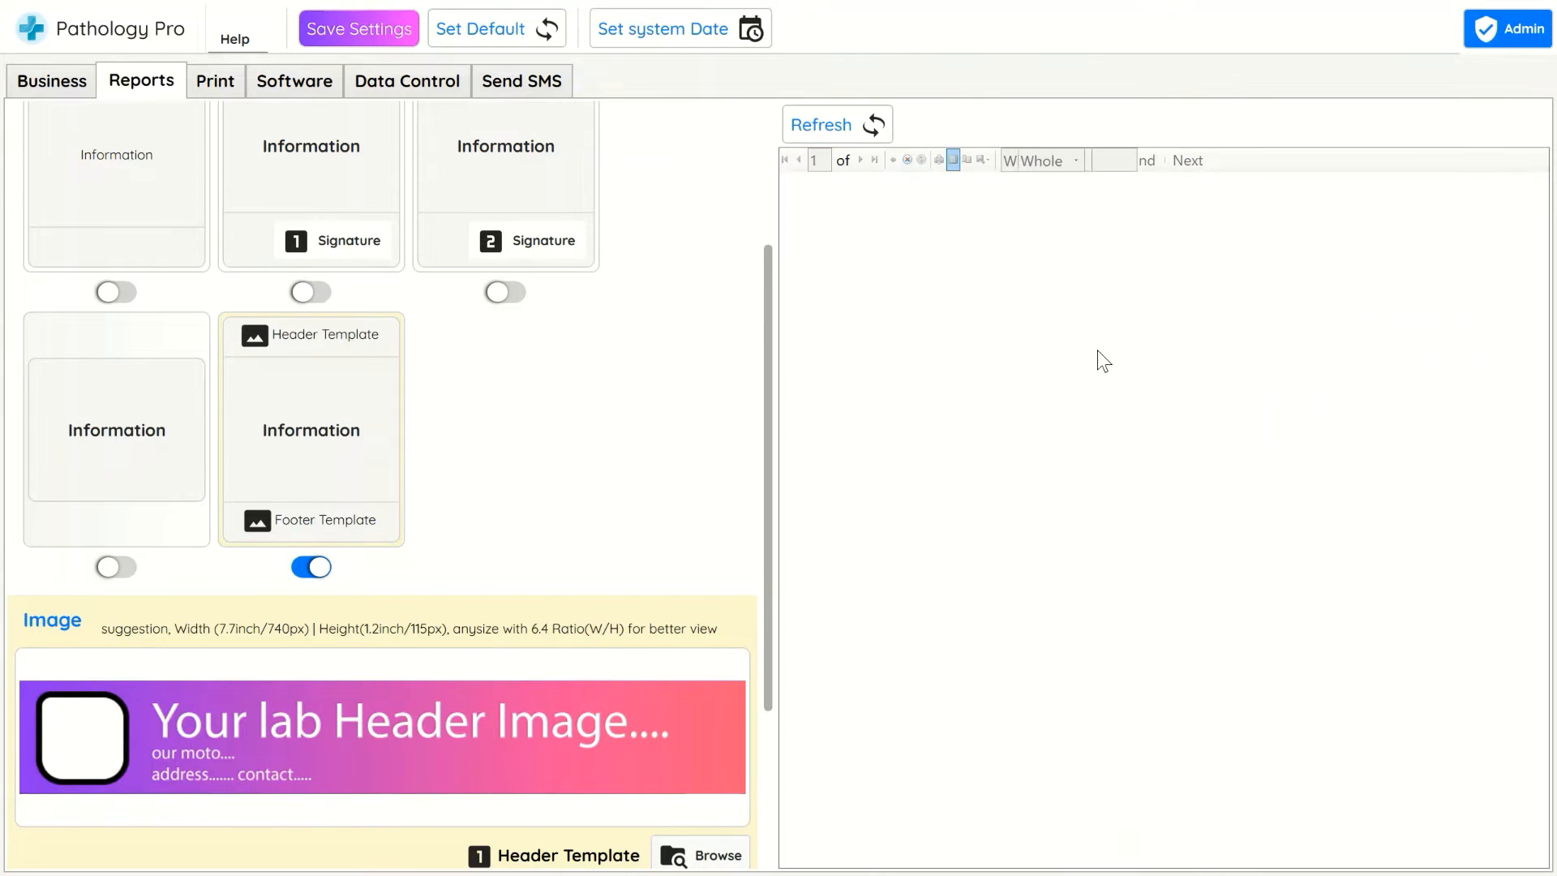
left_click_drag(772, 537, 771, 727)
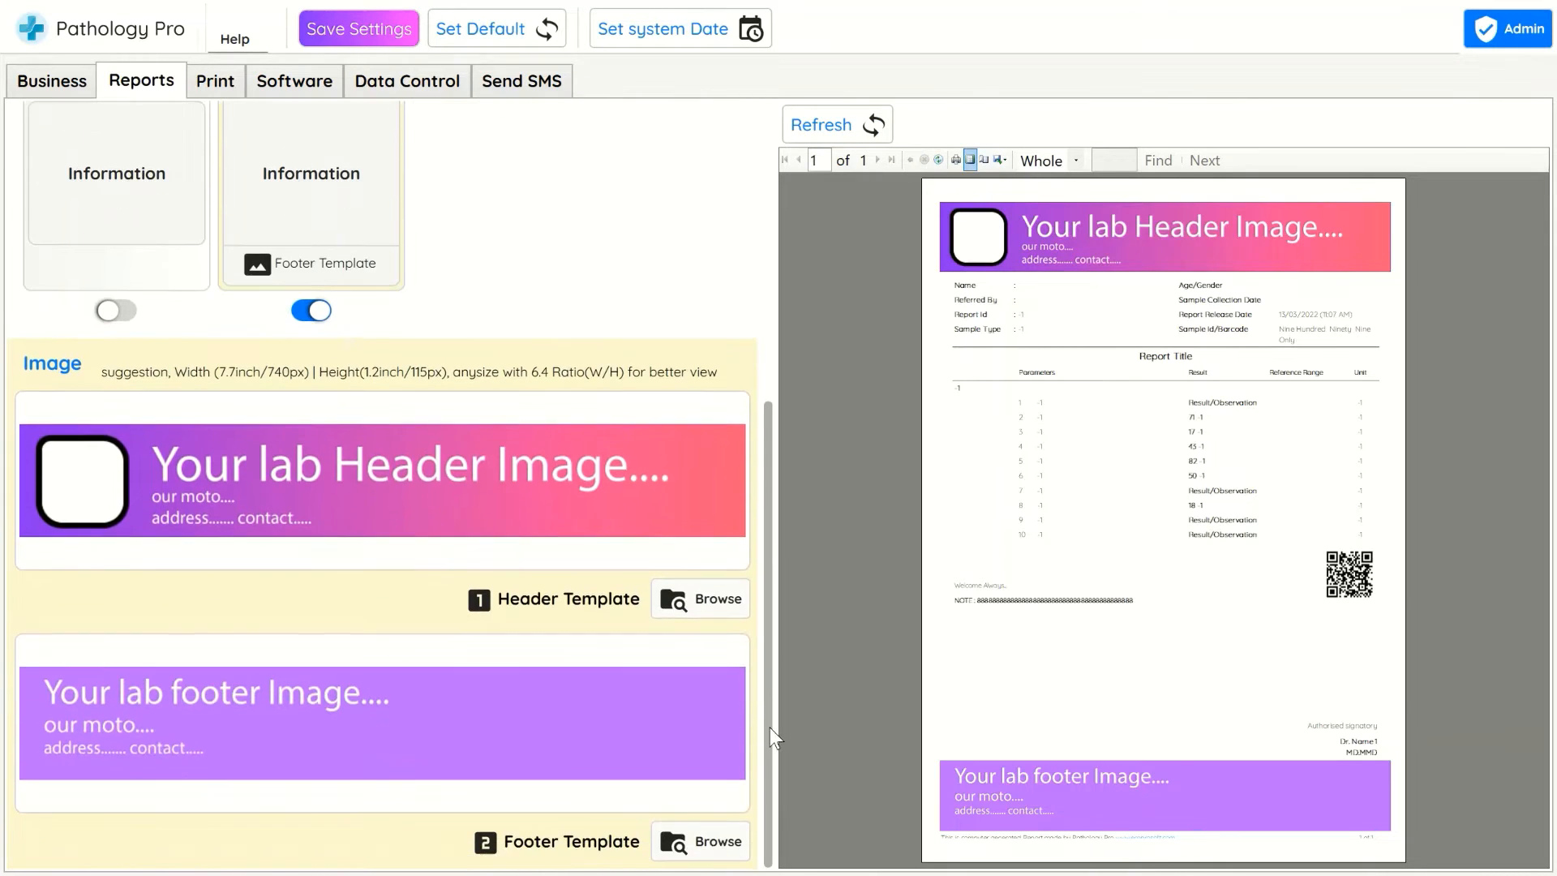
left_click(741, 600)
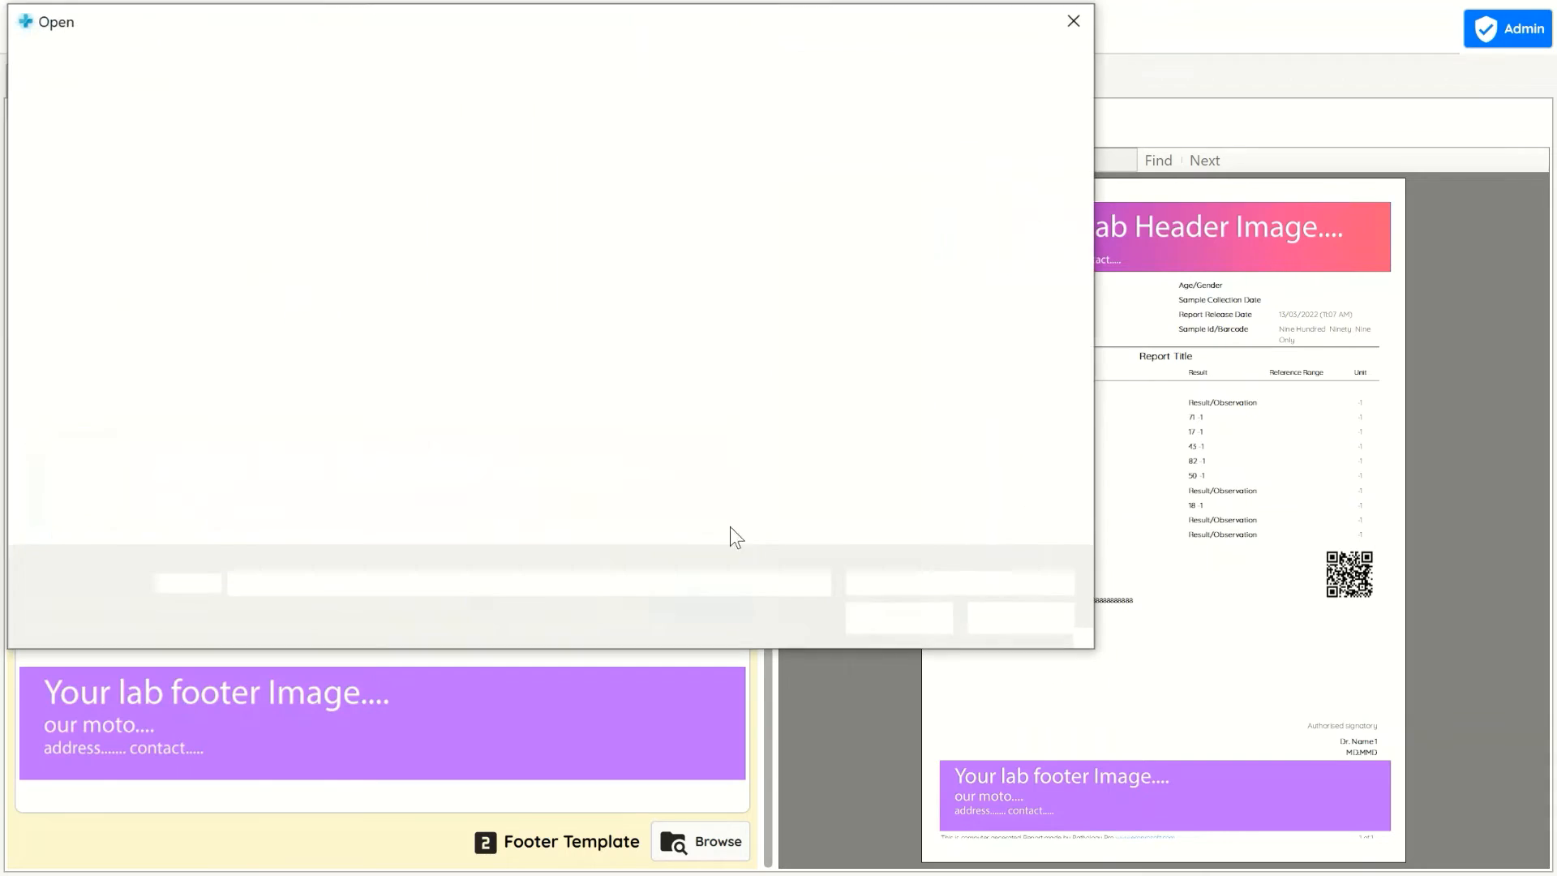
left_click(1014, 619)
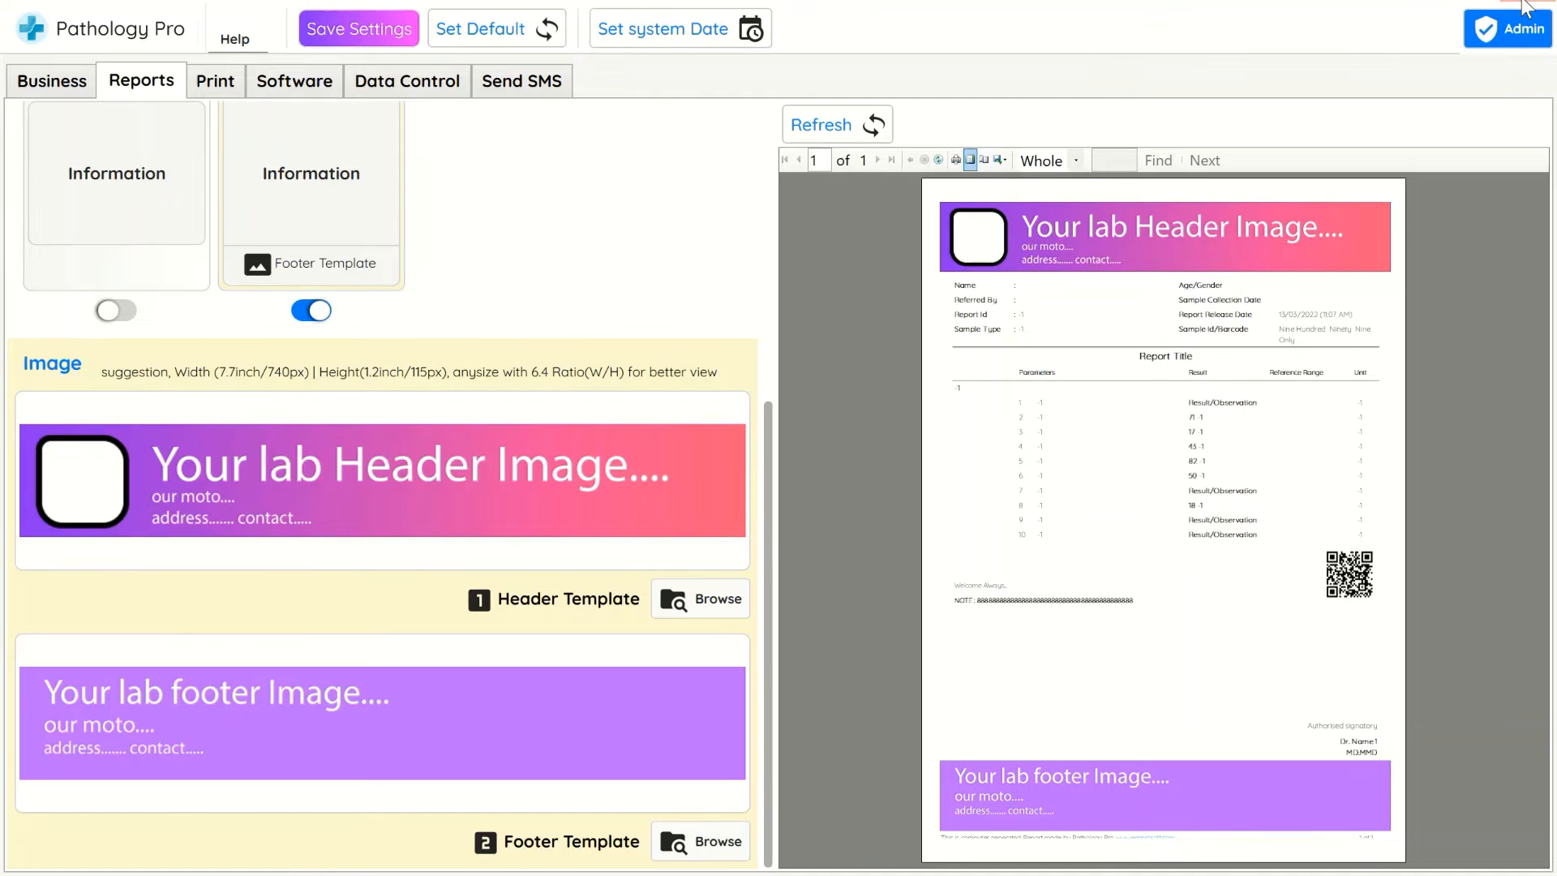
Open the report's print preview at whole-page zoom and browse its Excel, PDF and Word export options
left_click(1510, 19)
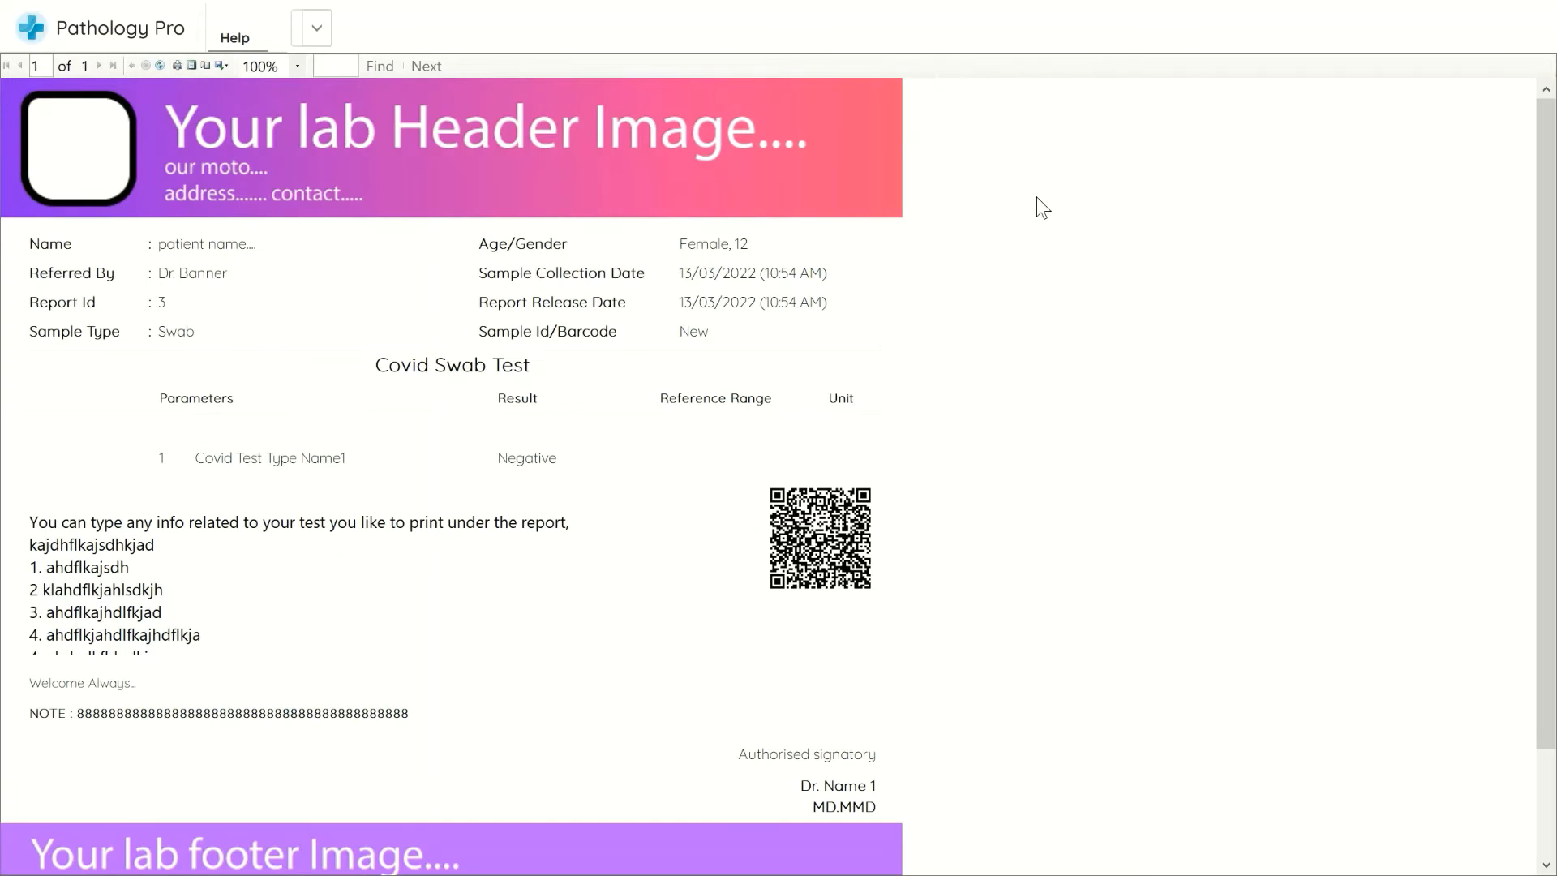
left_click(191, 64)
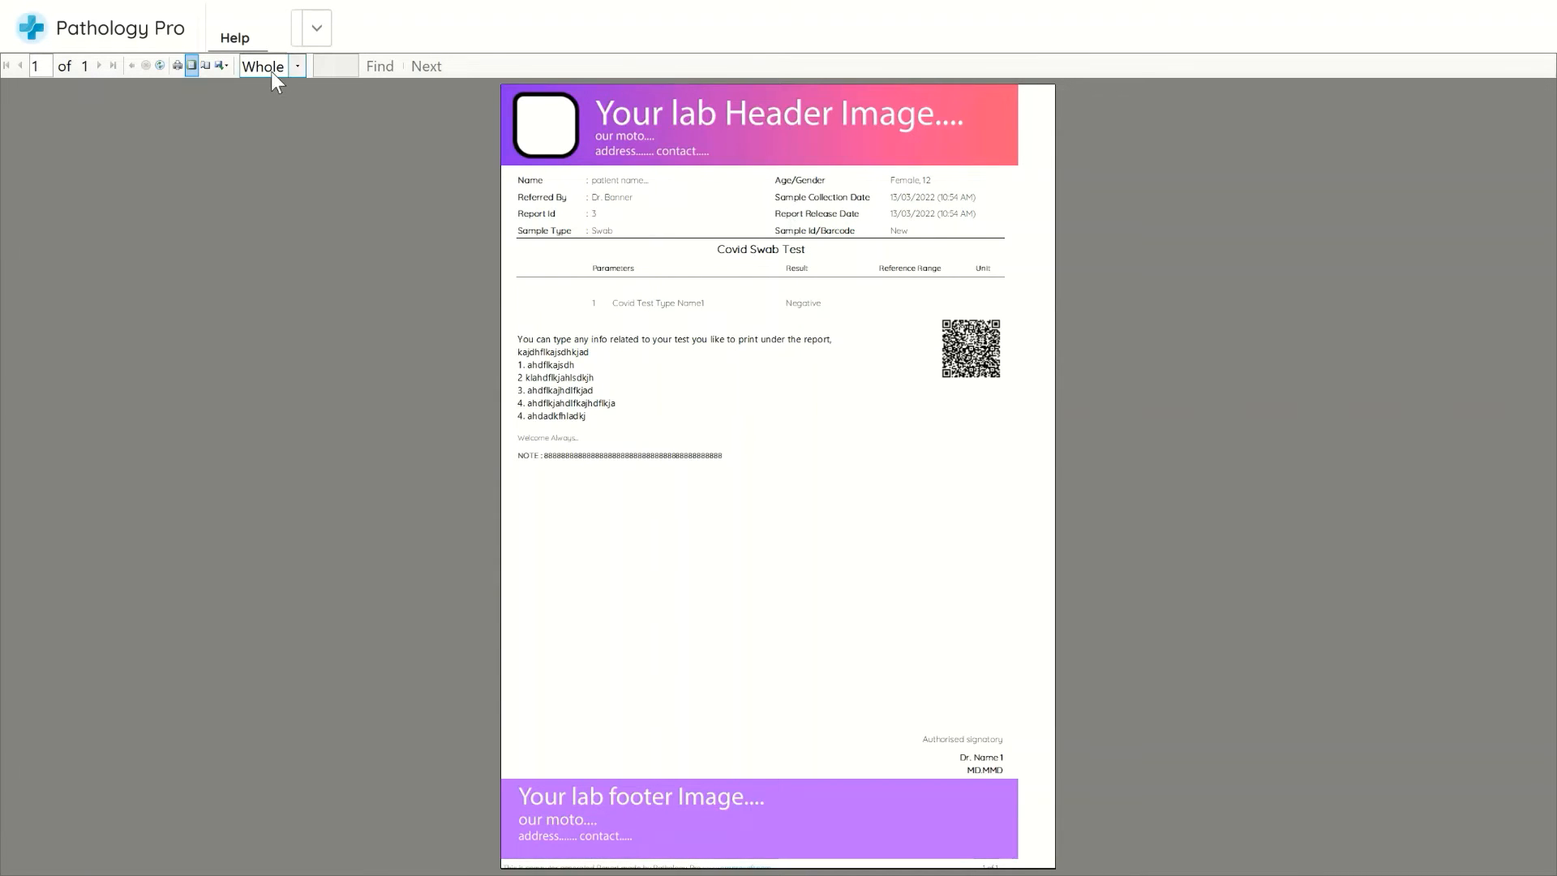
left_click(227, 68)
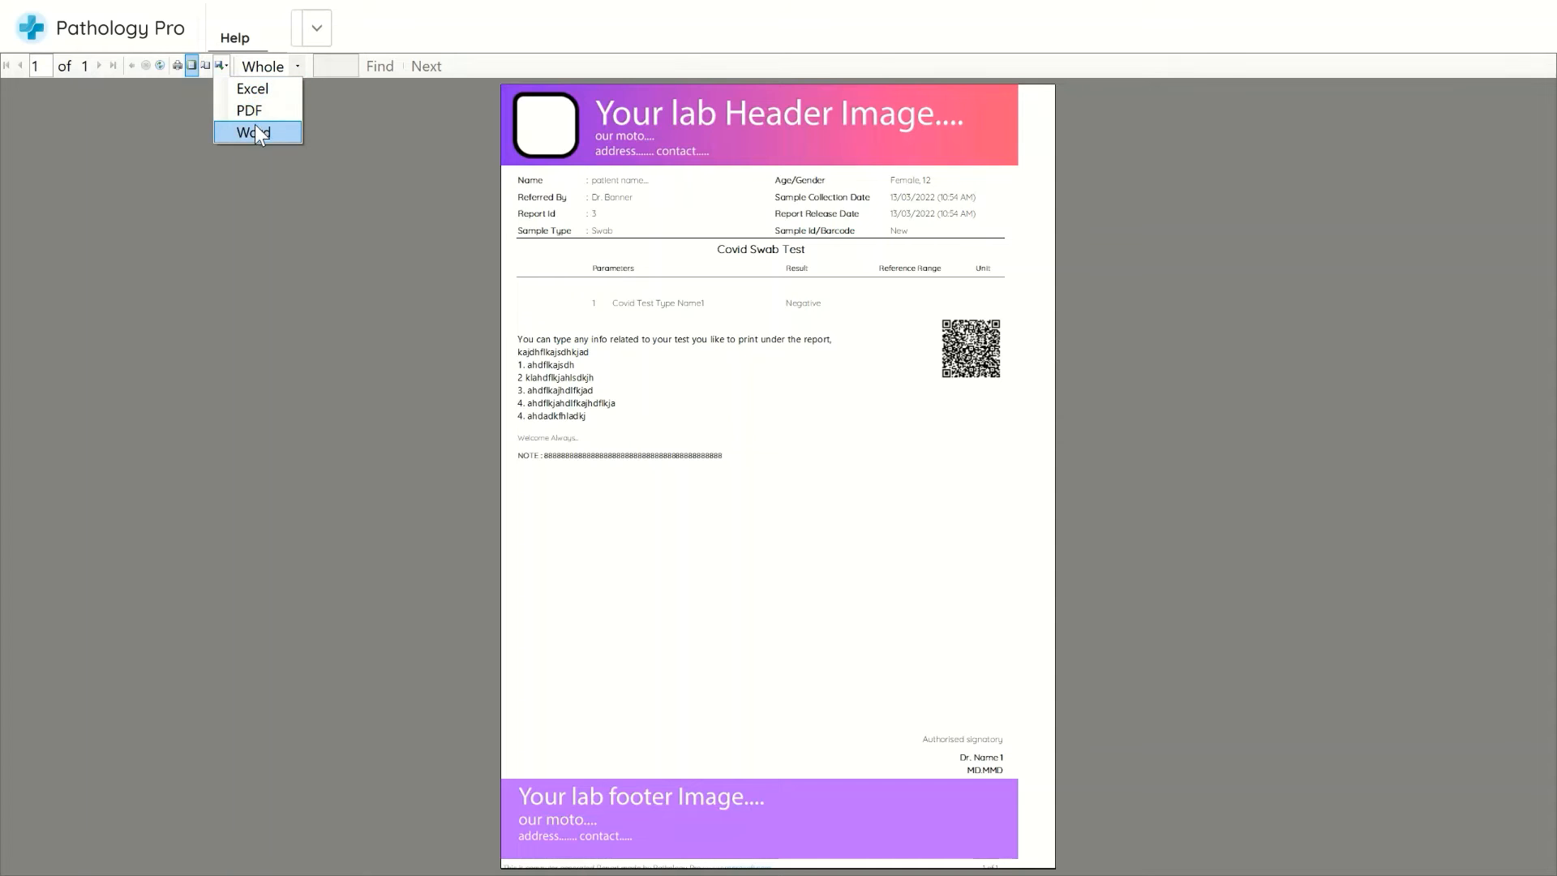
left_click(461, 111)
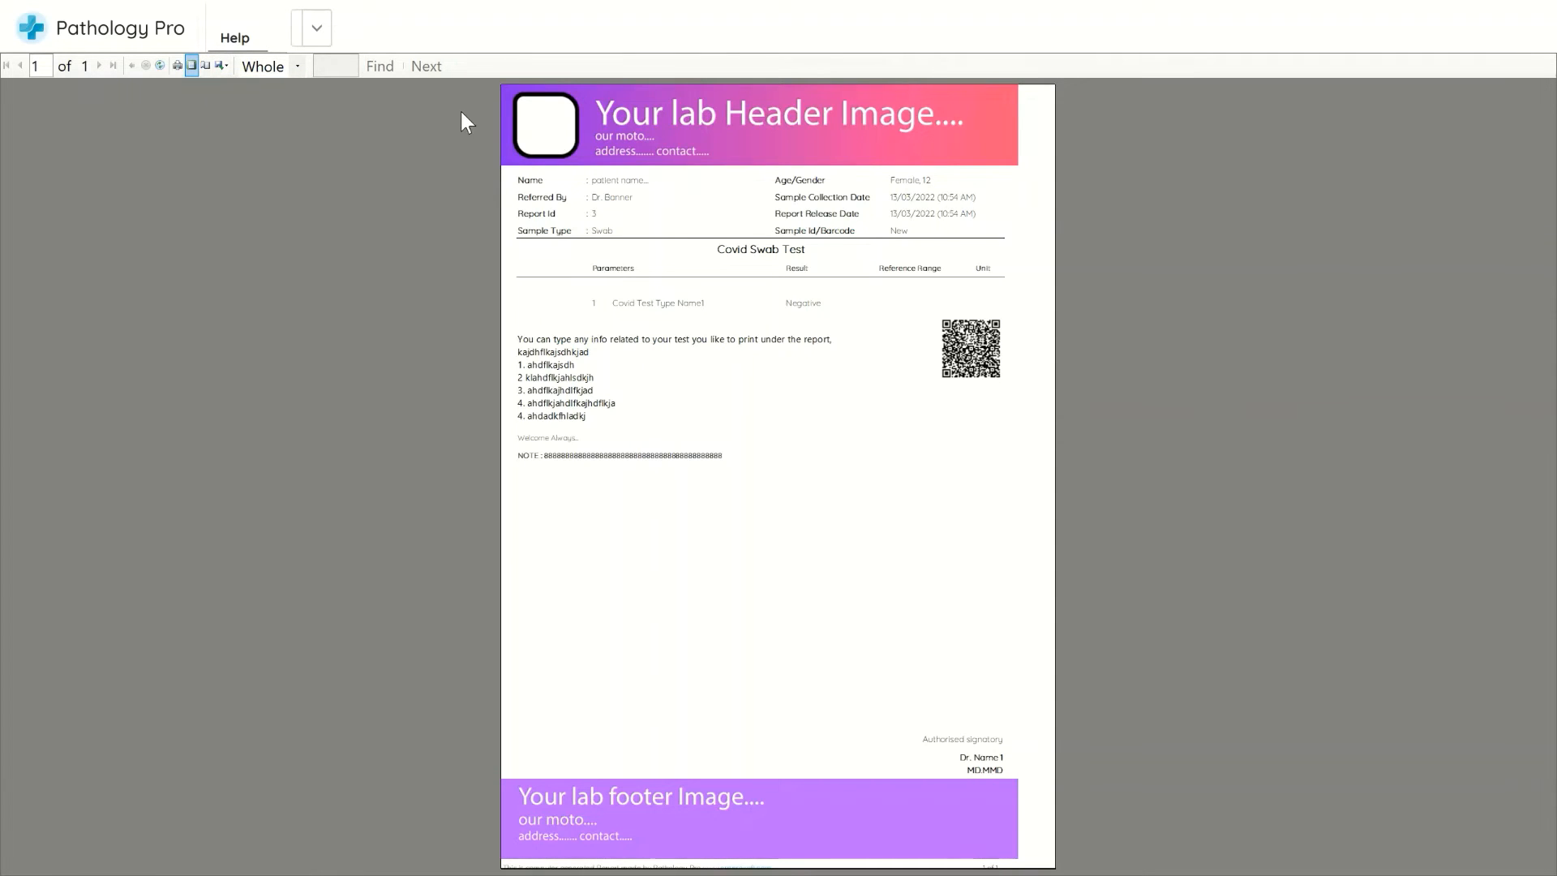
Review the preview's page setup paper and margin settings, cancel it, and close the preview
left_click(208, 68)
left_click(790, 411)
left_click(789, 423)
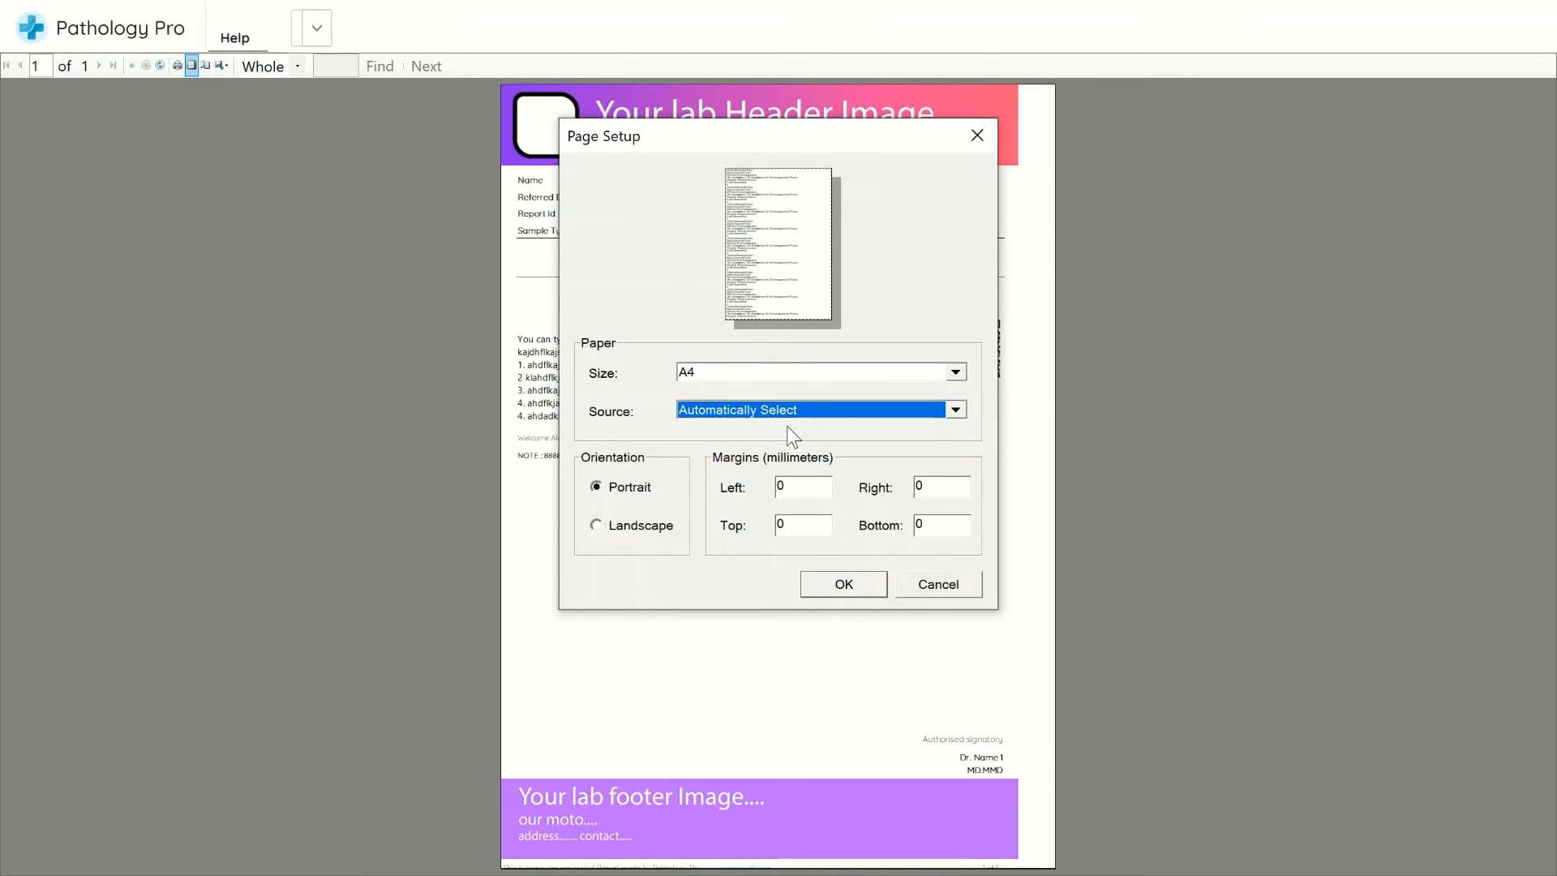
left_click(965, 591)
left_click(1531, 10)
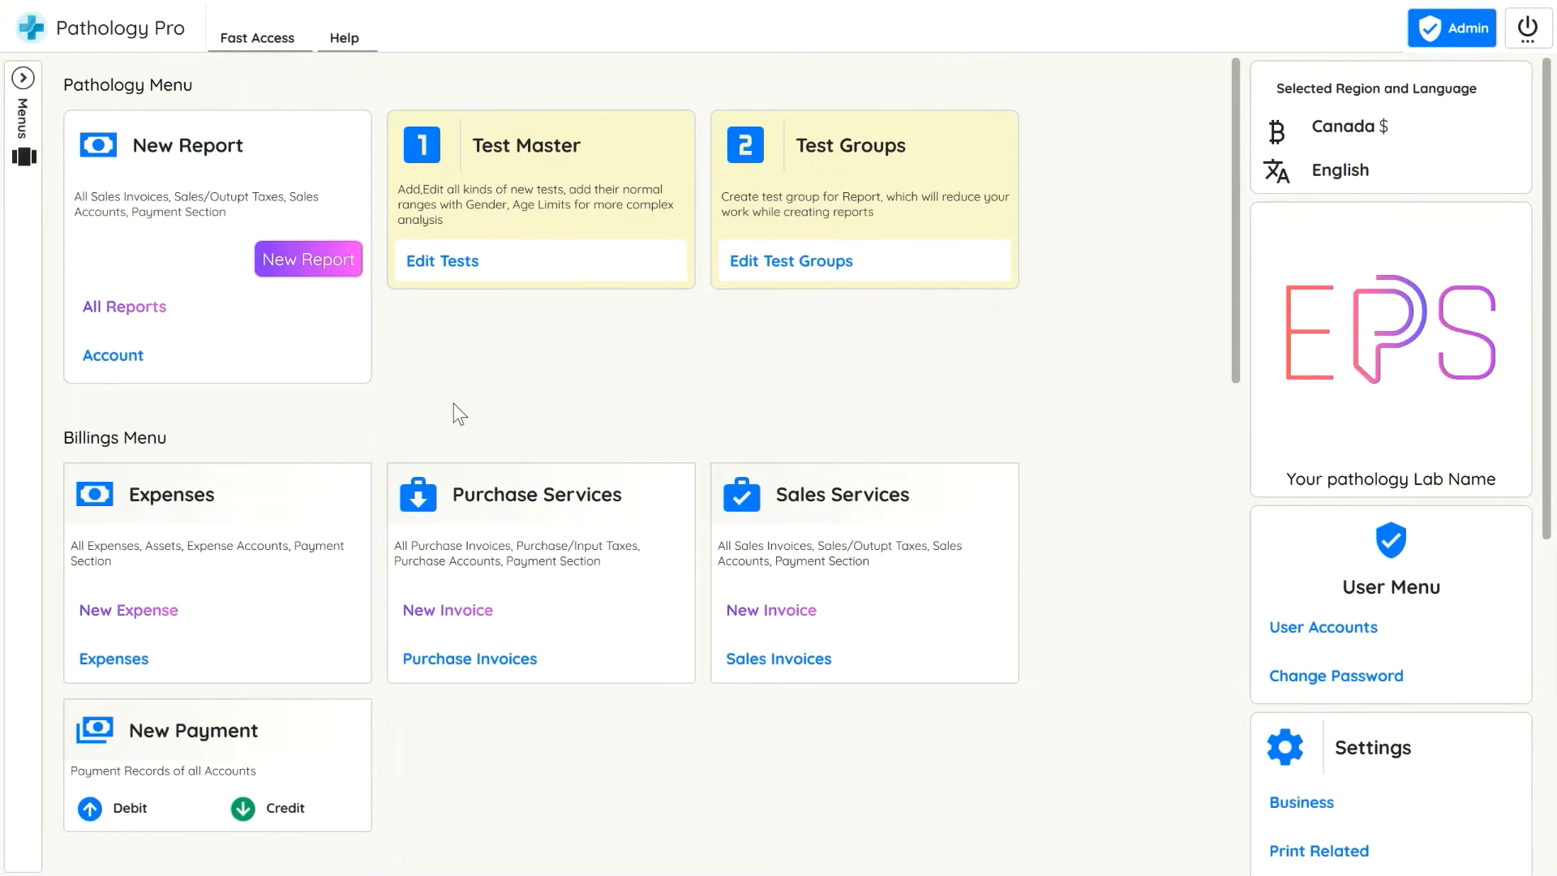
Create a new report invoice under a new account named HospitalName123
left_click(316, 268)
left_click(621, 494)
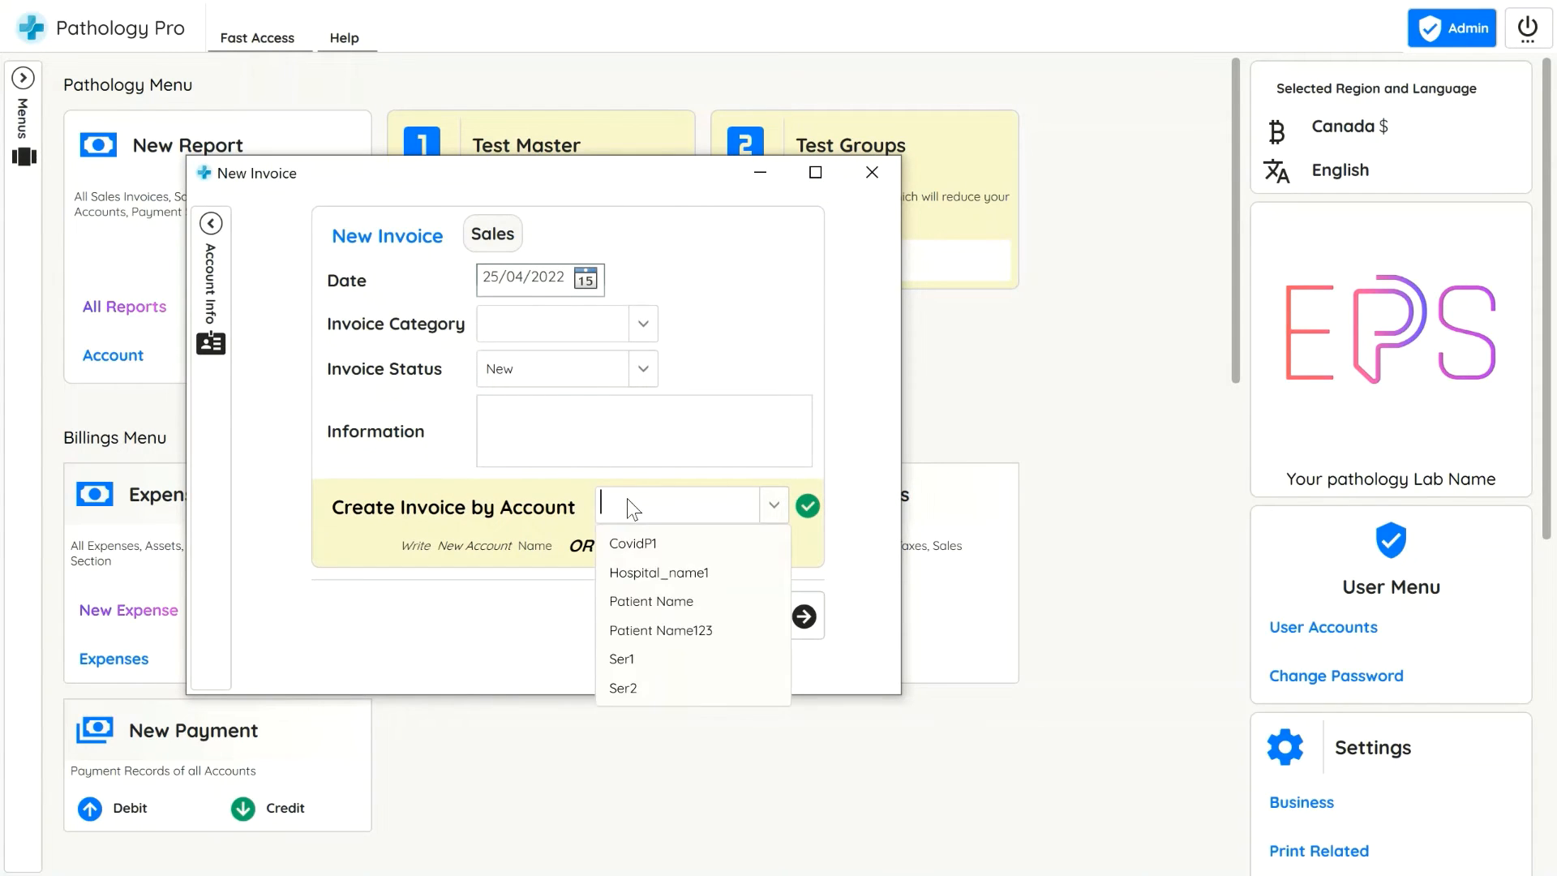
type("Host")
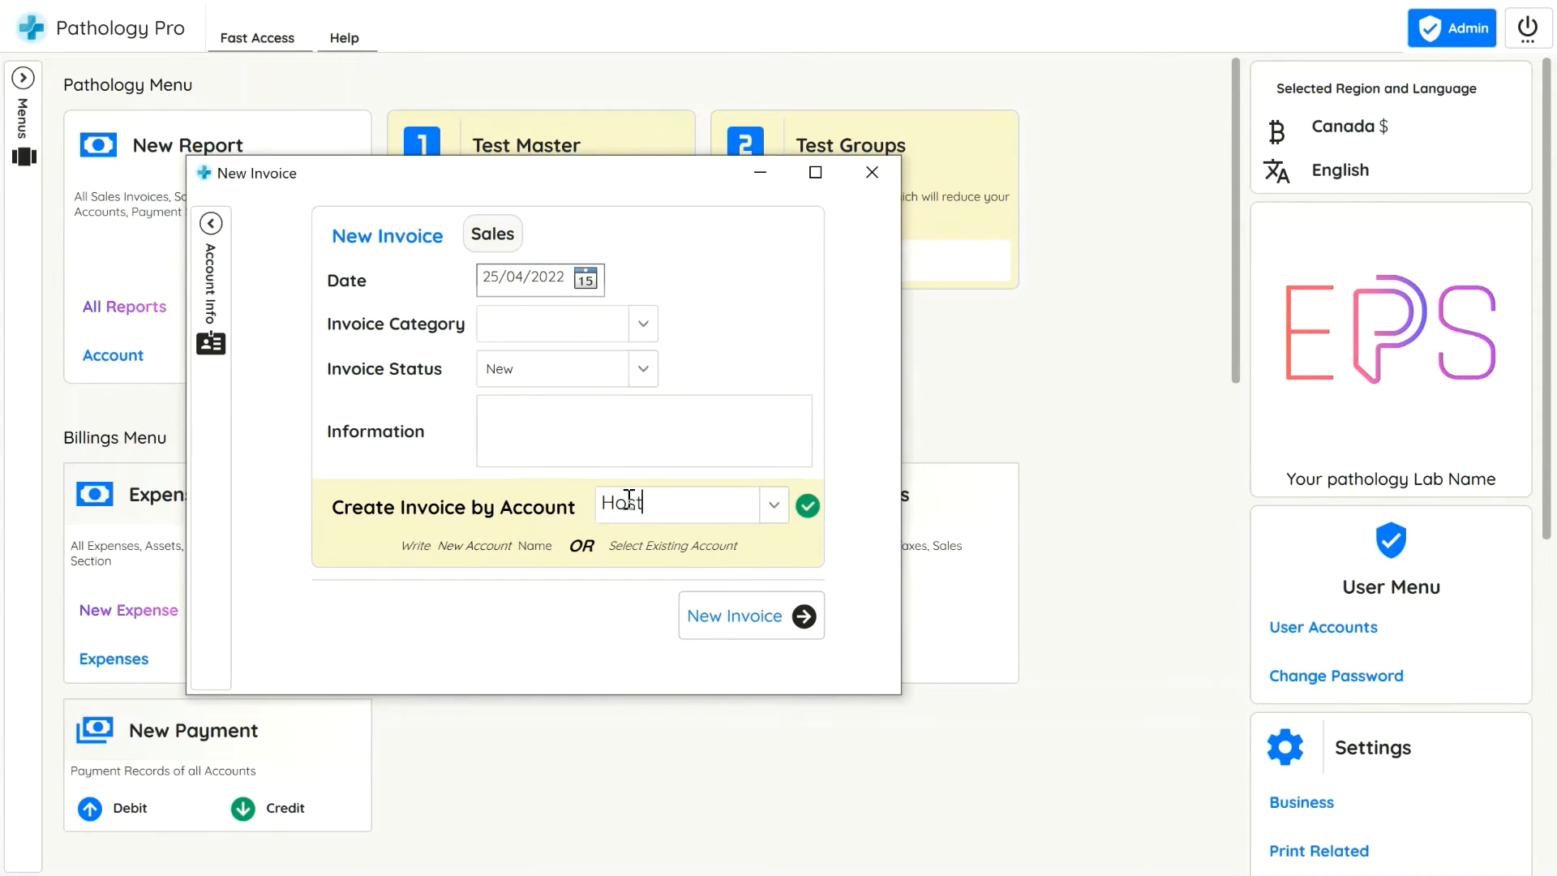
key("BackSpace")
type("pitalN")
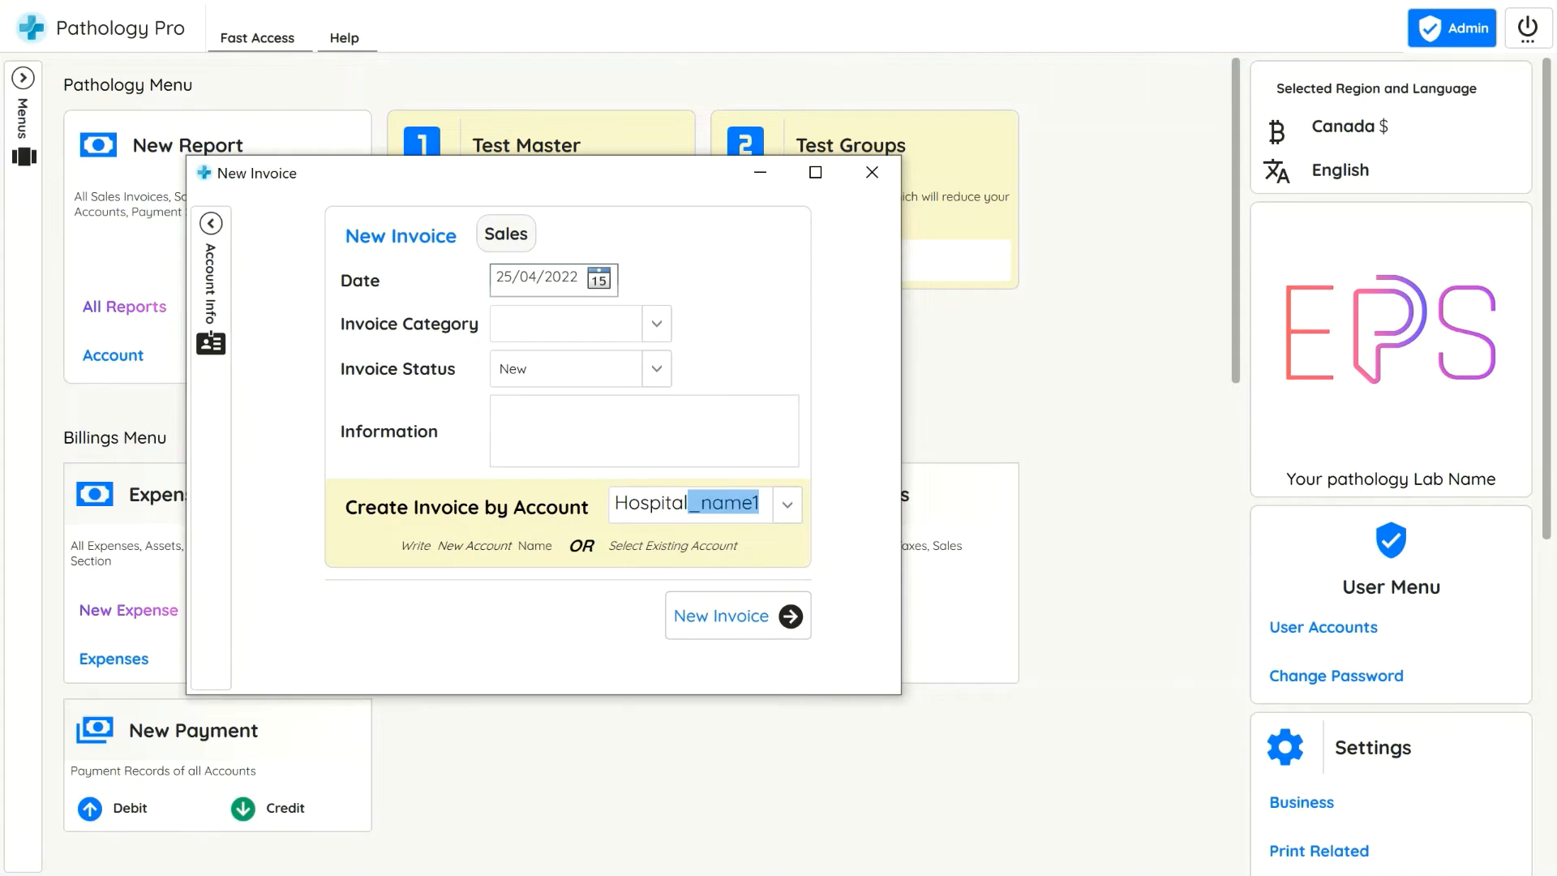
type("ame123")
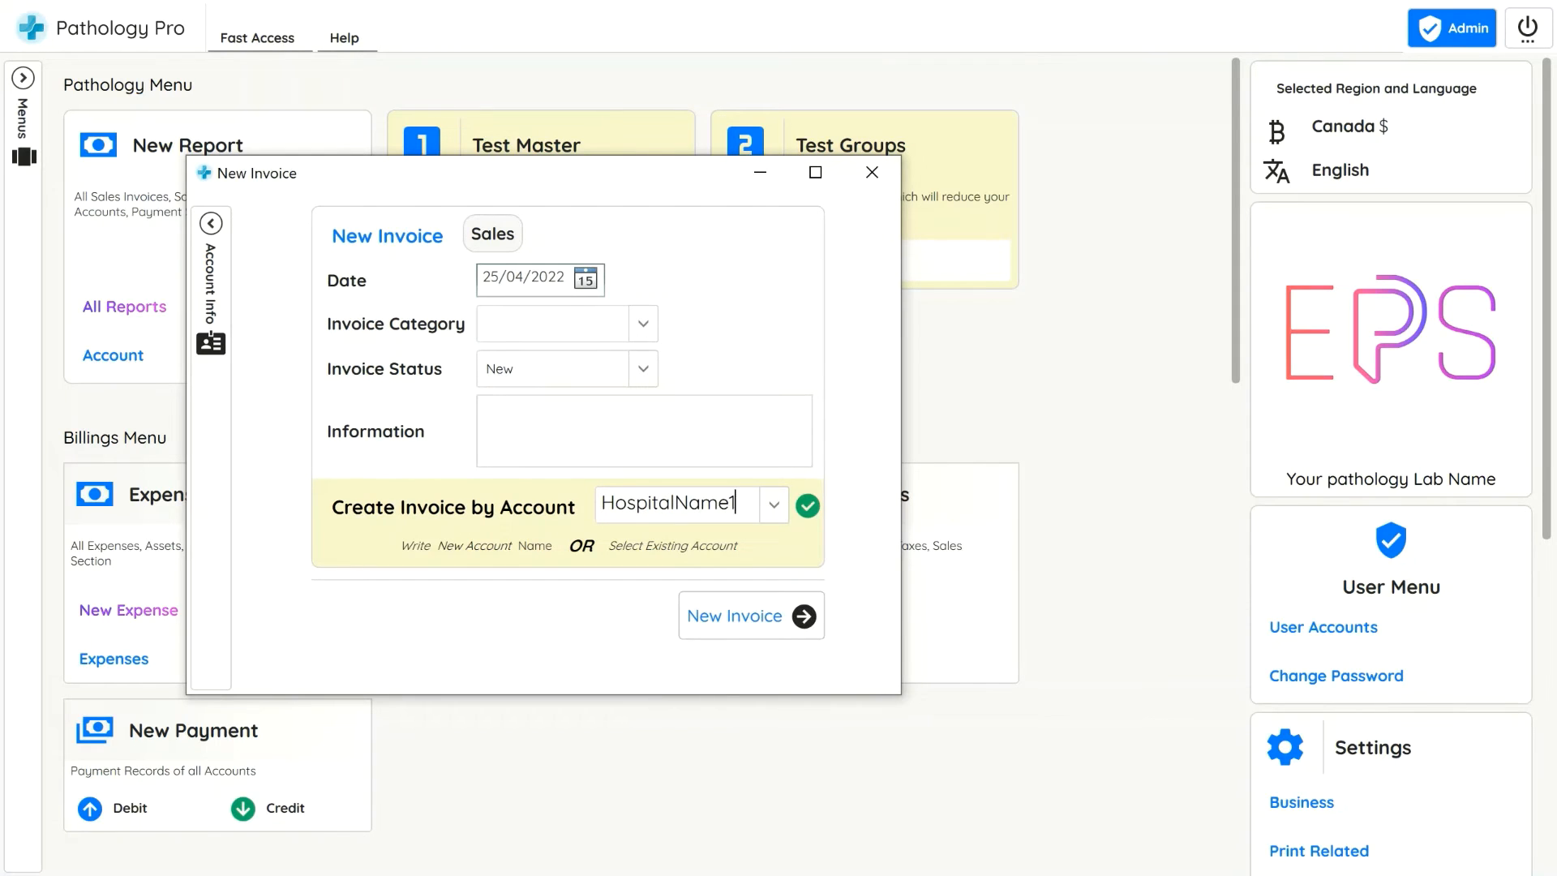
left_click(761, 604)
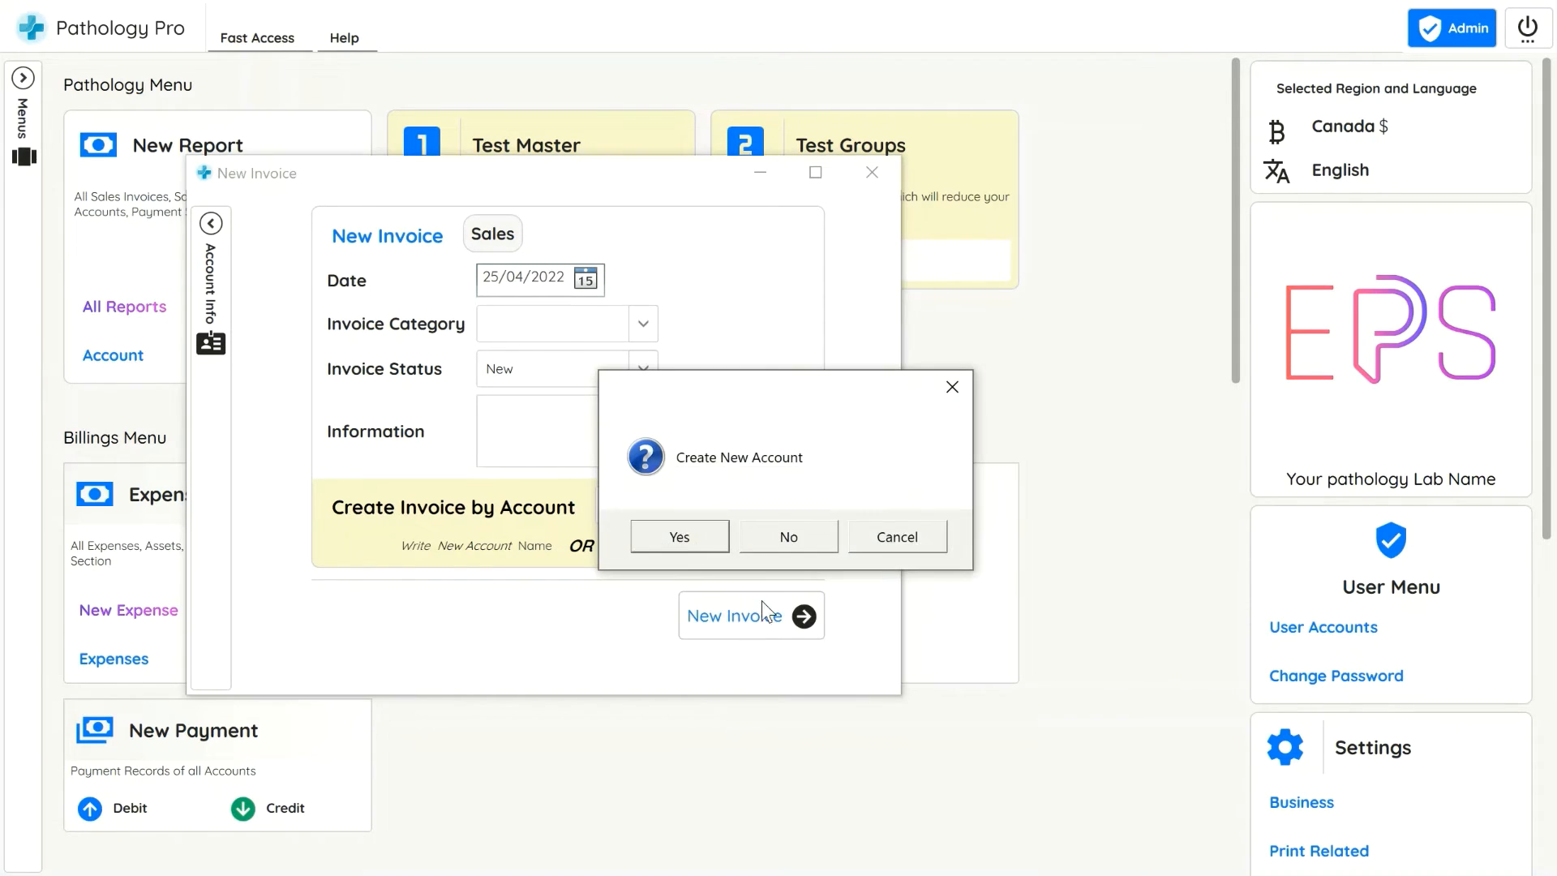
left_click(680, 536)
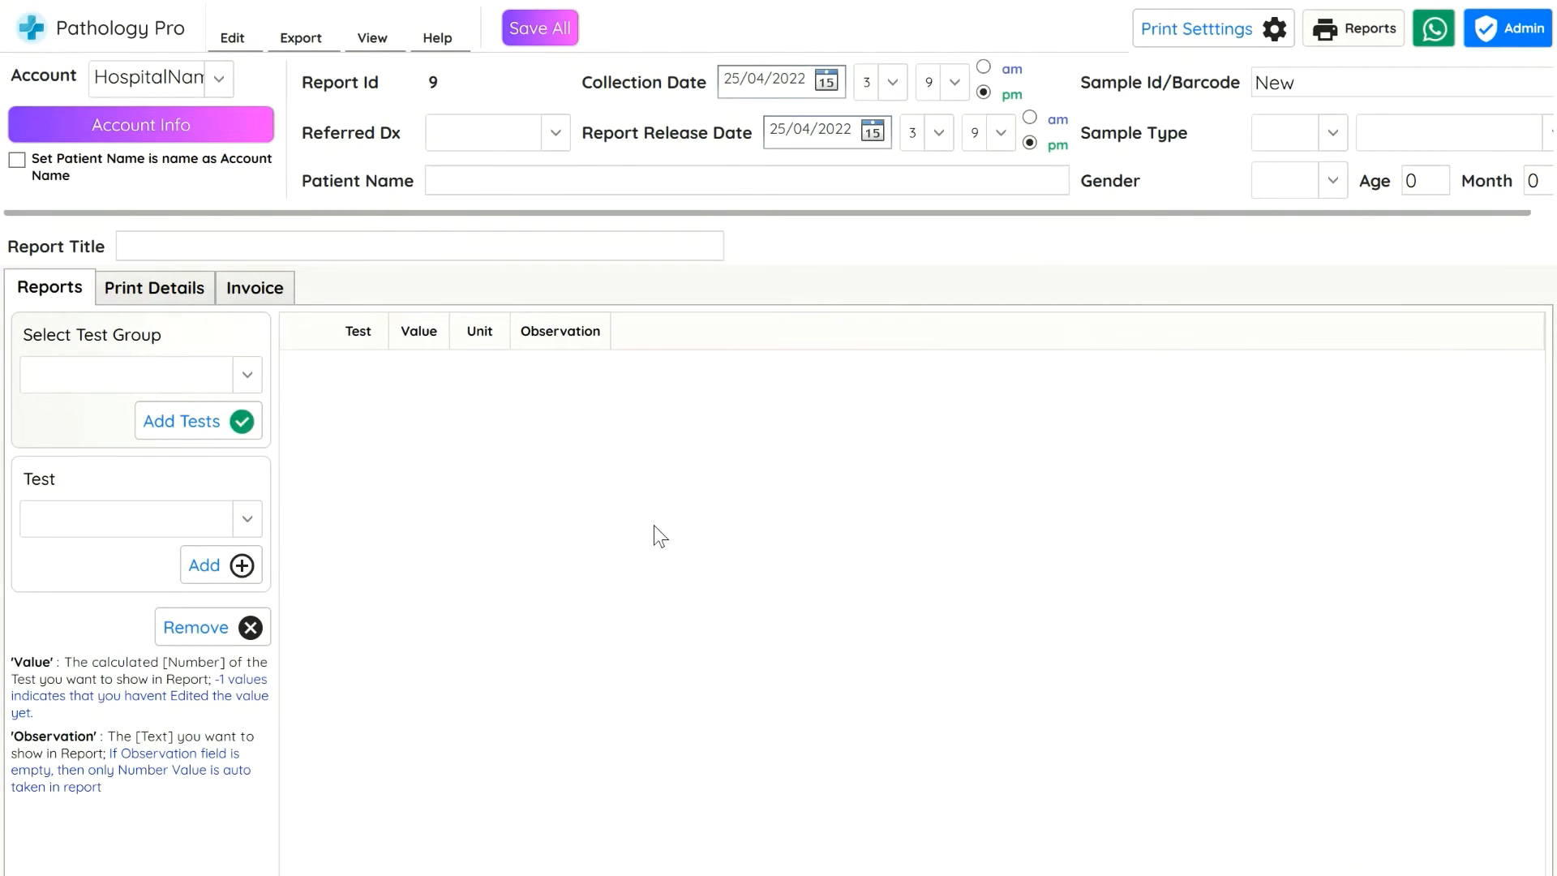
Select the BIOCHEMISTRY test group and add its tests to the report
left_click(171, 380)
key("Down")
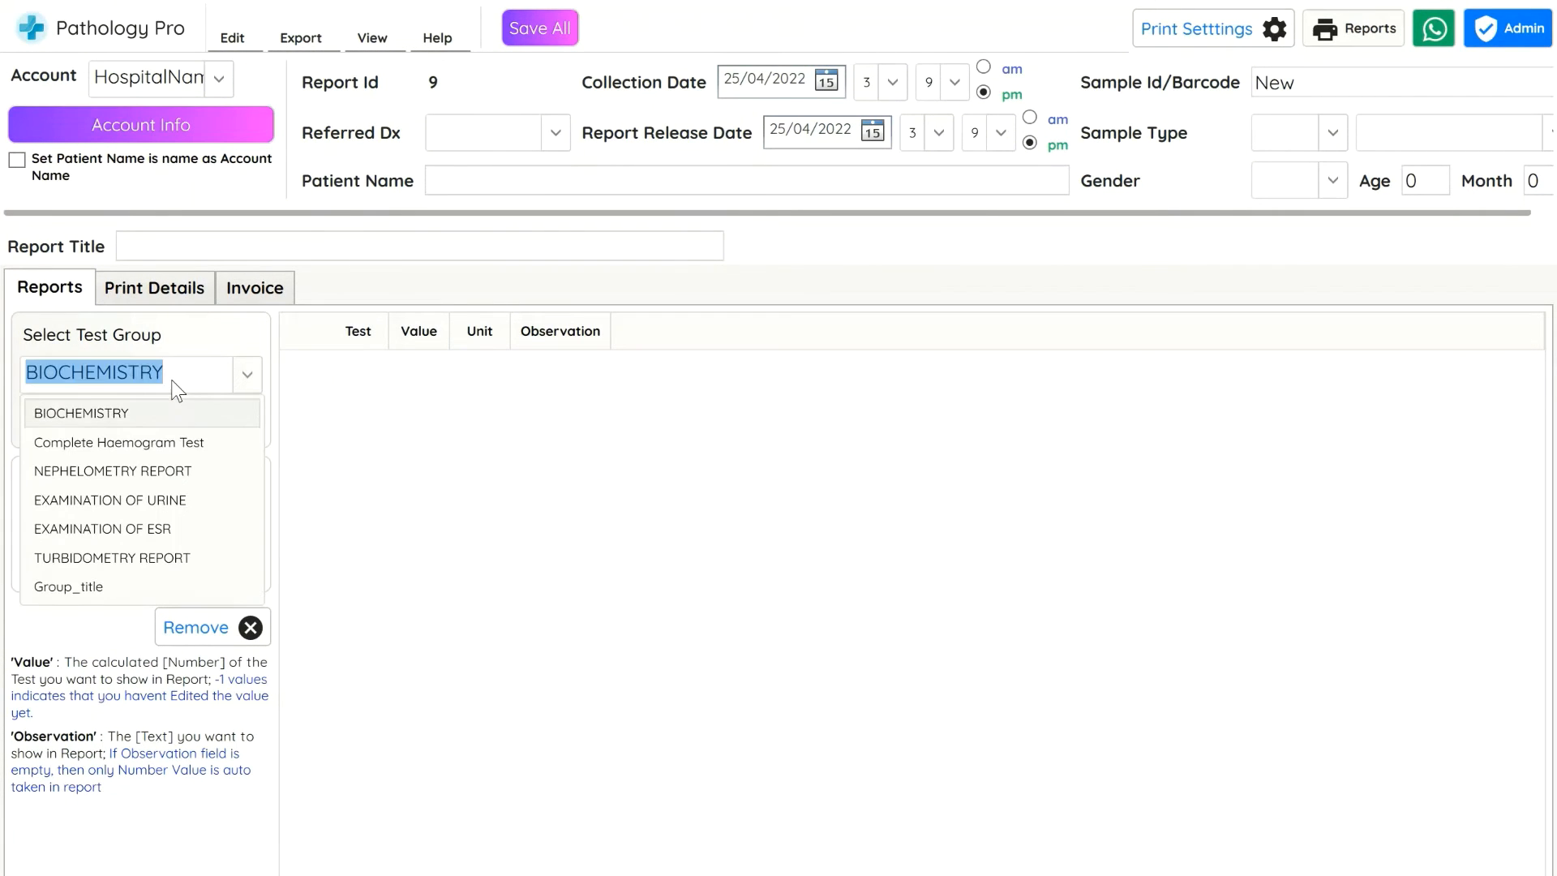
left_click(171, 381)
key("Return")
left_click(207, 421)
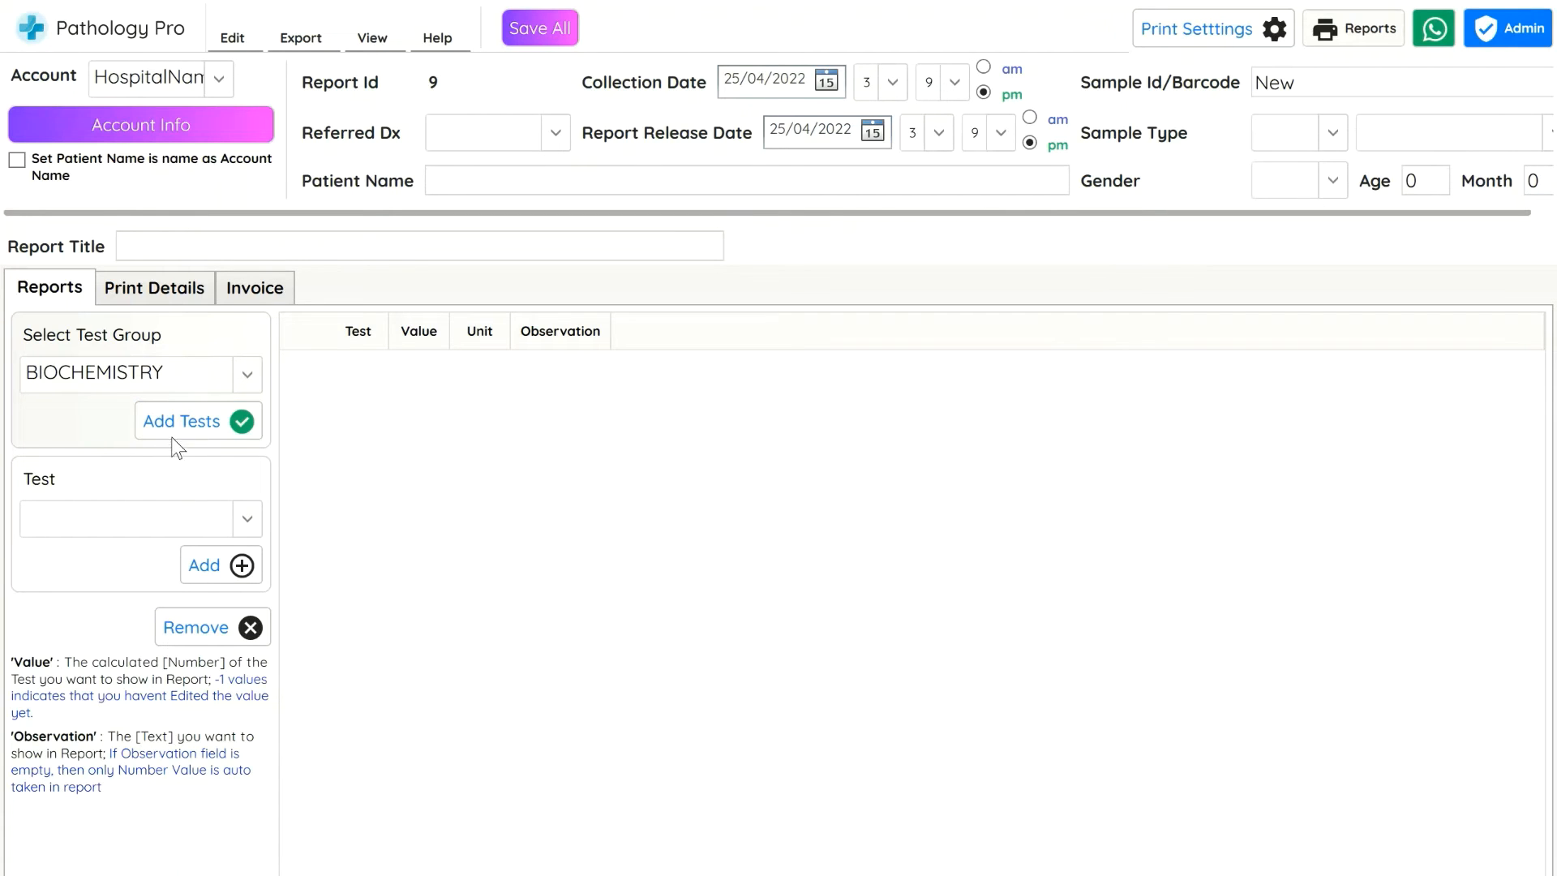
left_click(683, 534)
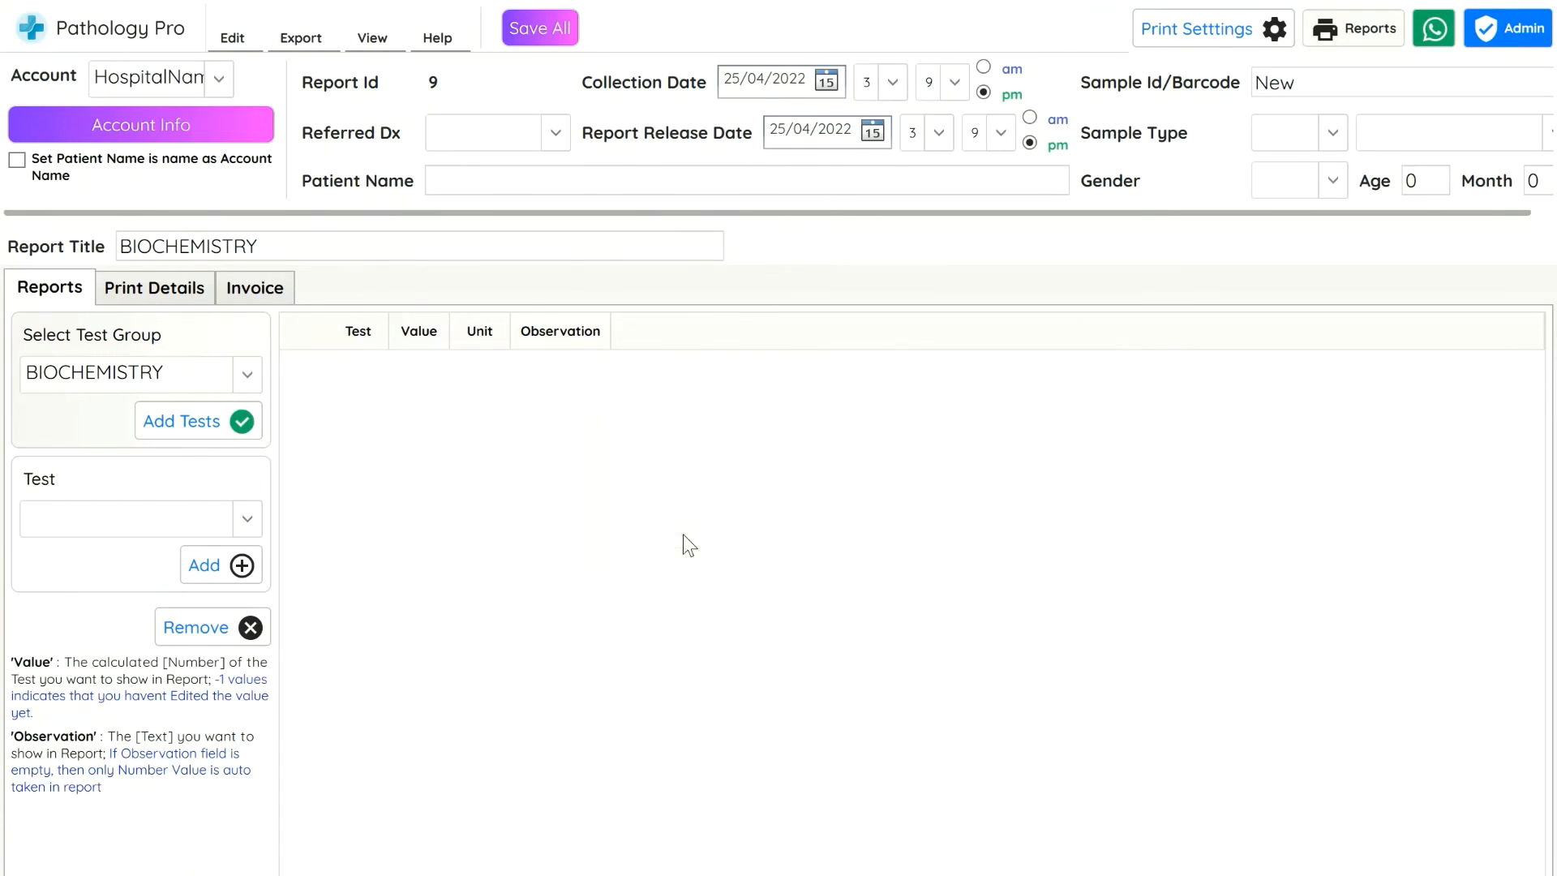
Enter the patient's name for the report
left_click(491, 190)
type("P")
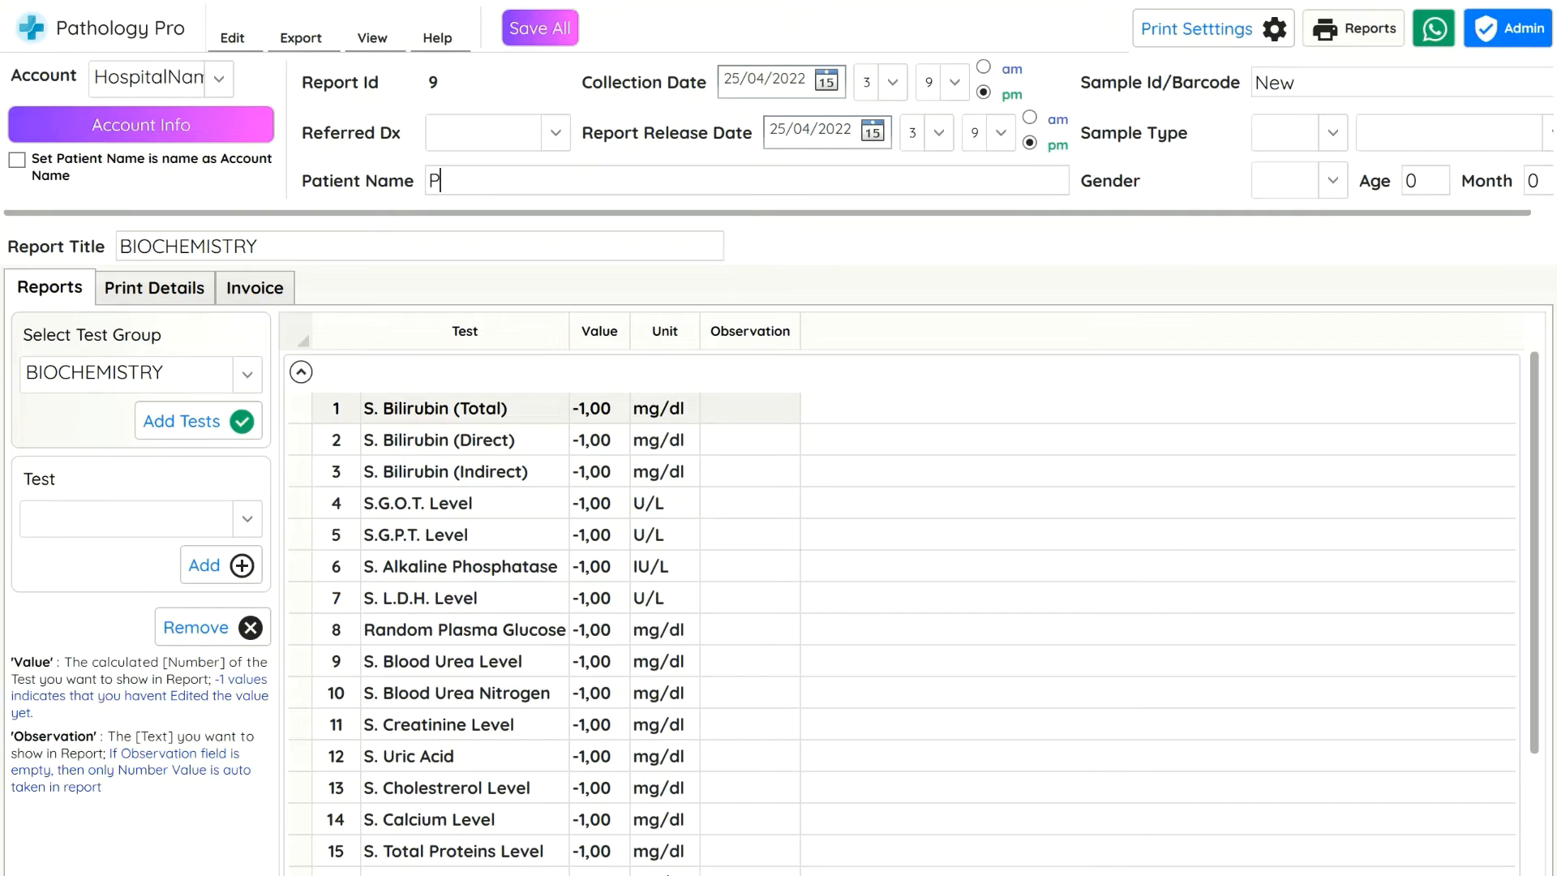
type("atientname1")
Add a simple invoice line of 100 with the information reportcost
left_click(266, 290)
double_click(83, 448)
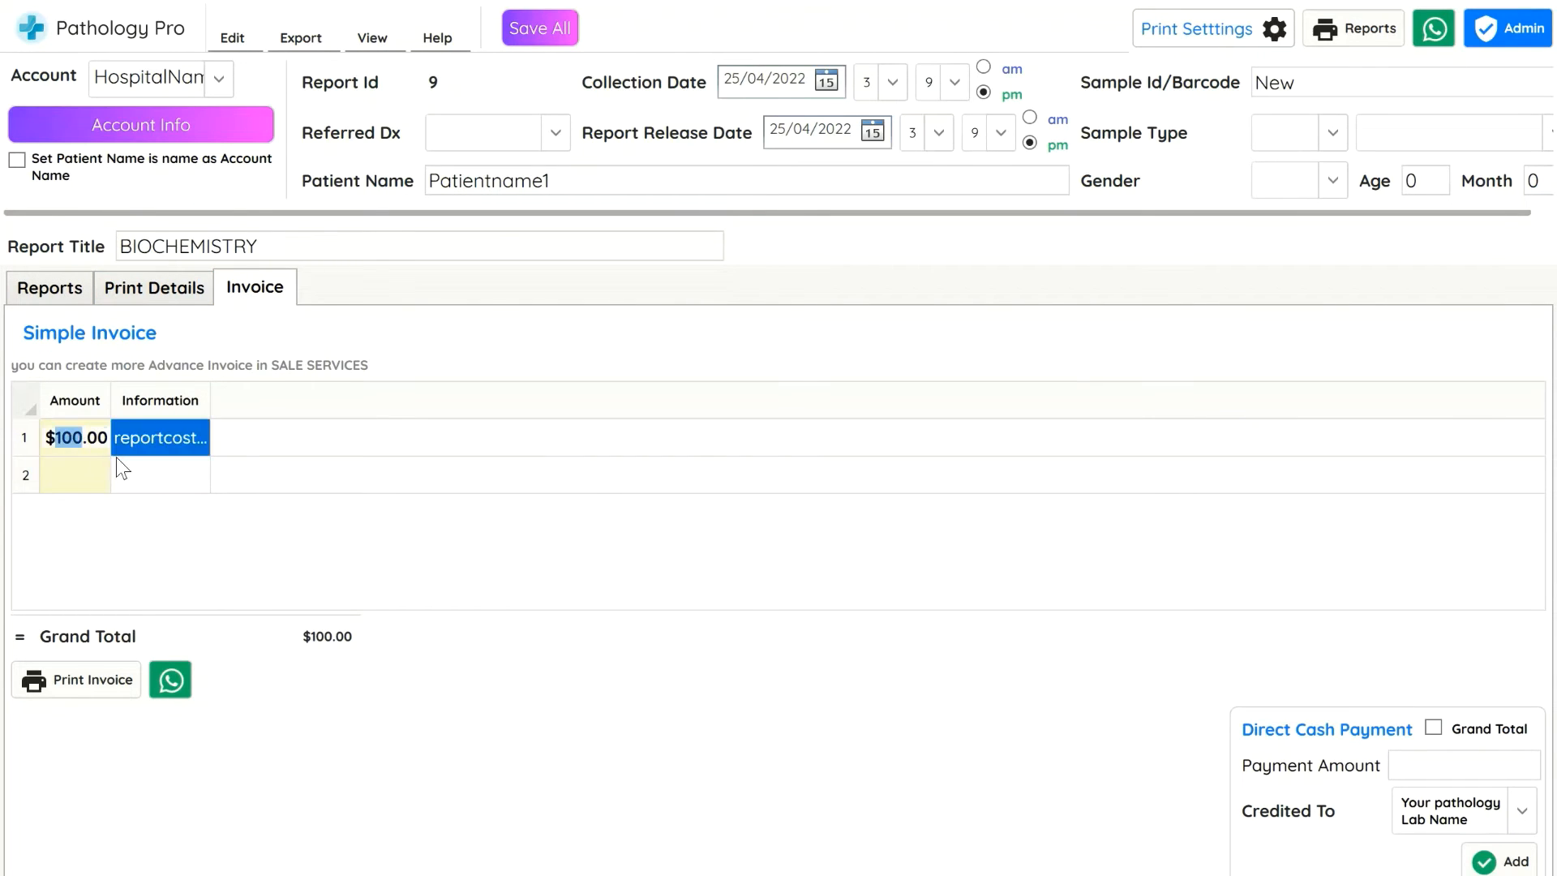
key("ctrl+a")
type("100")
key("Tab")
type("r")
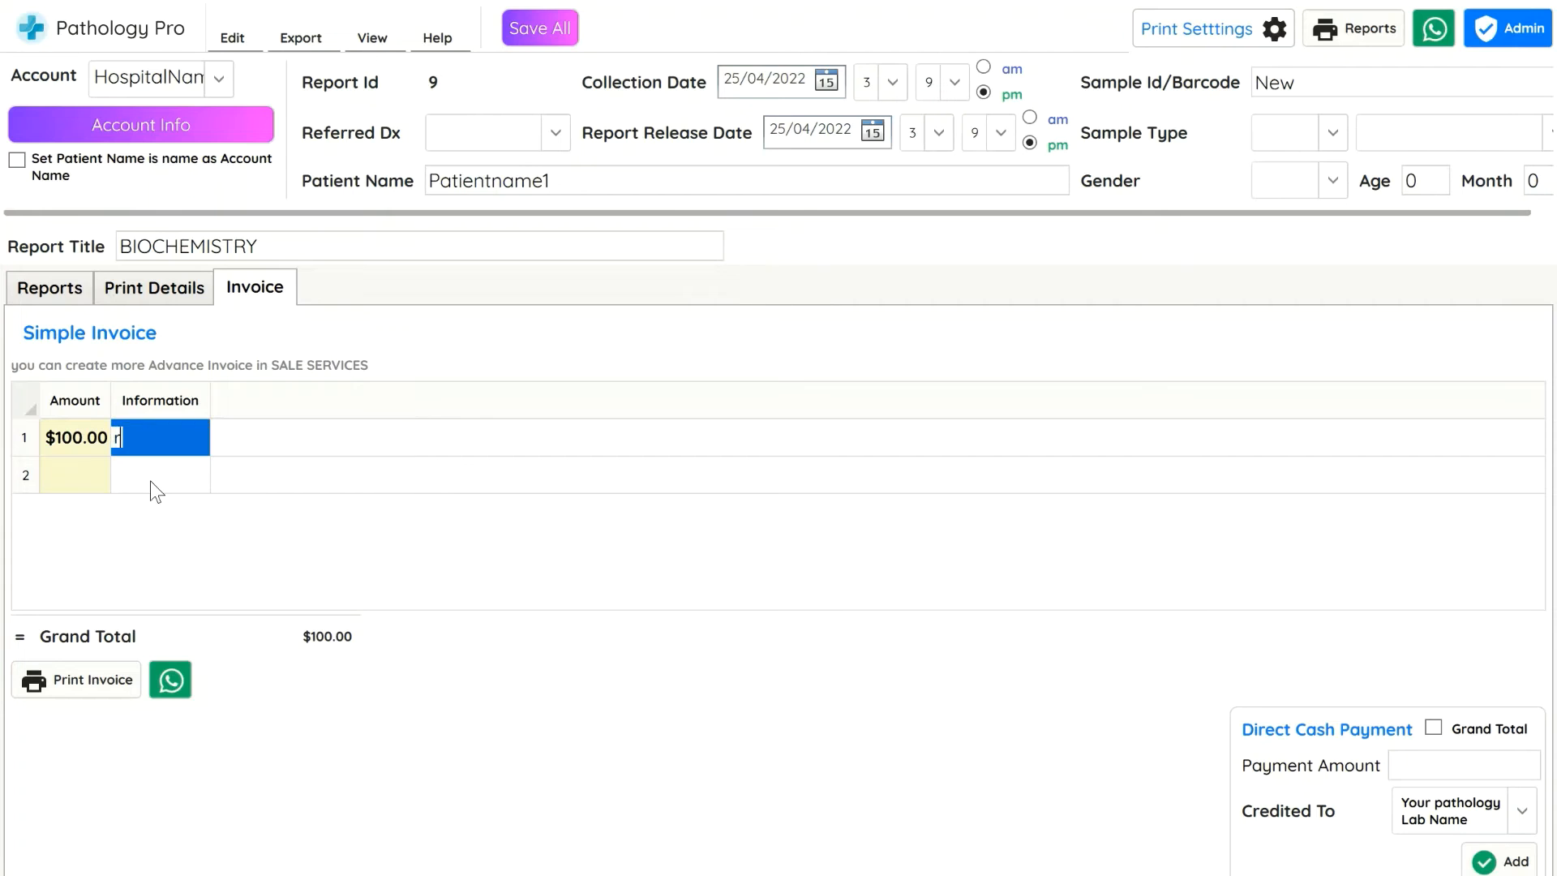
type("eportcost...")
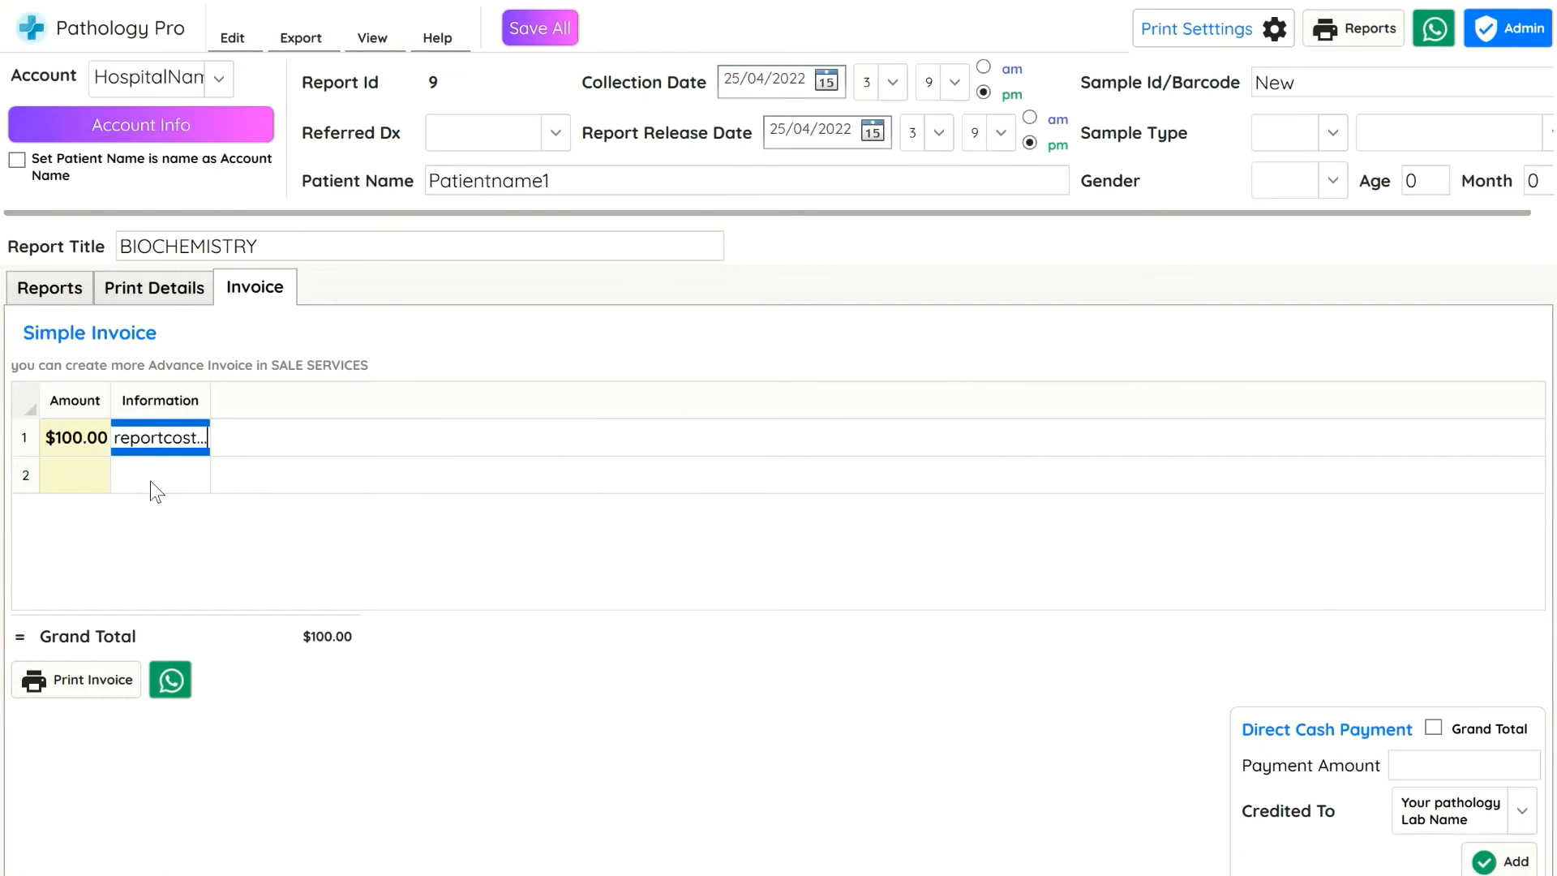
key("Return")
key("Return")
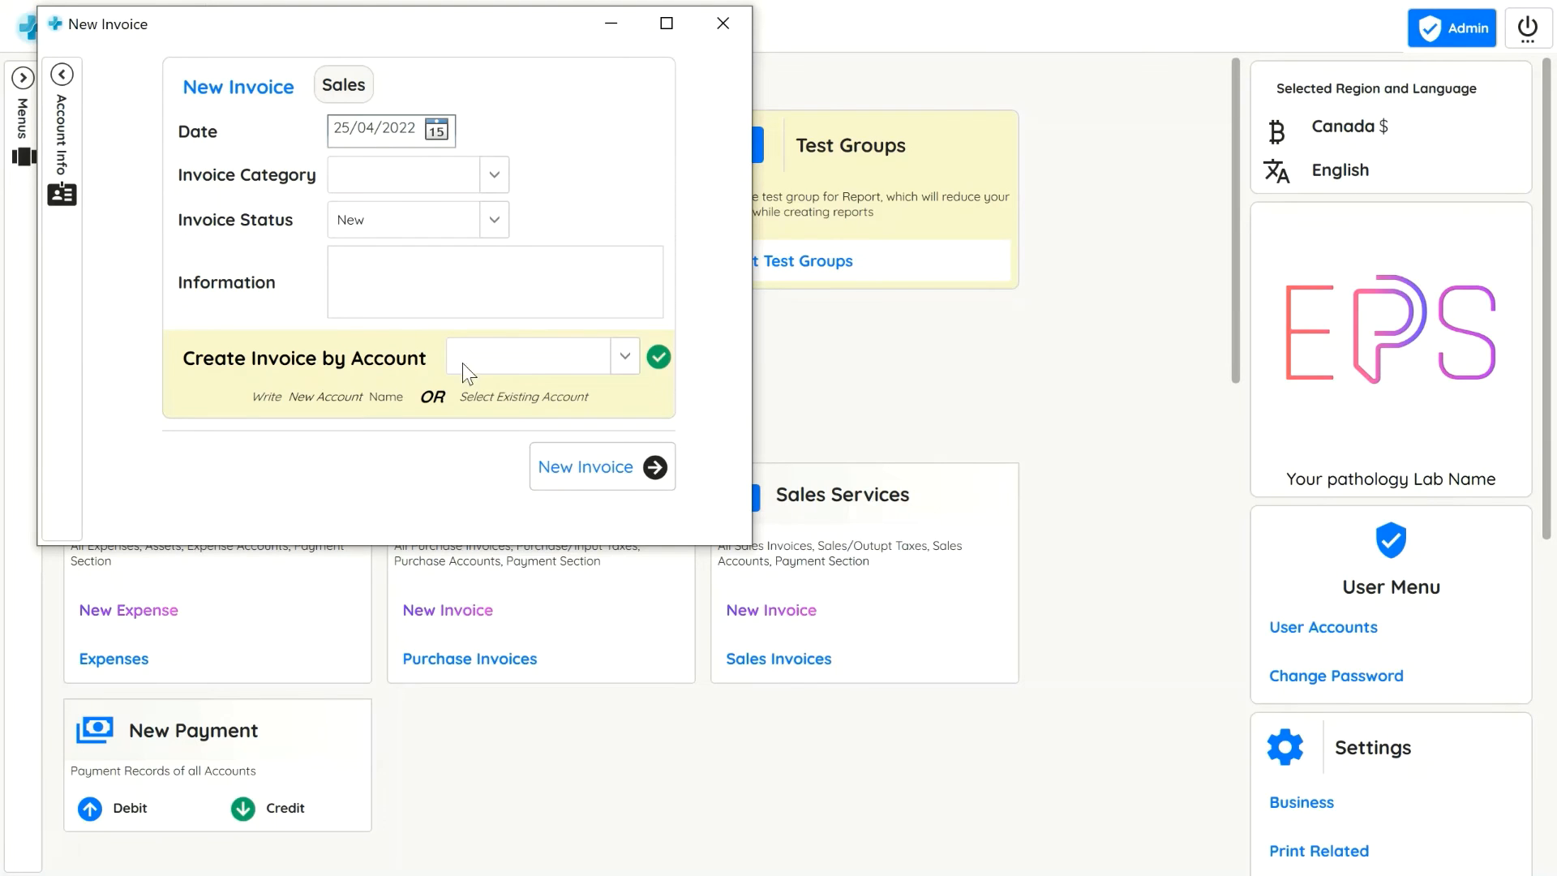
Start another new report invoice for the existing HospitalName123 account and confirm it
left_click(522, 366)
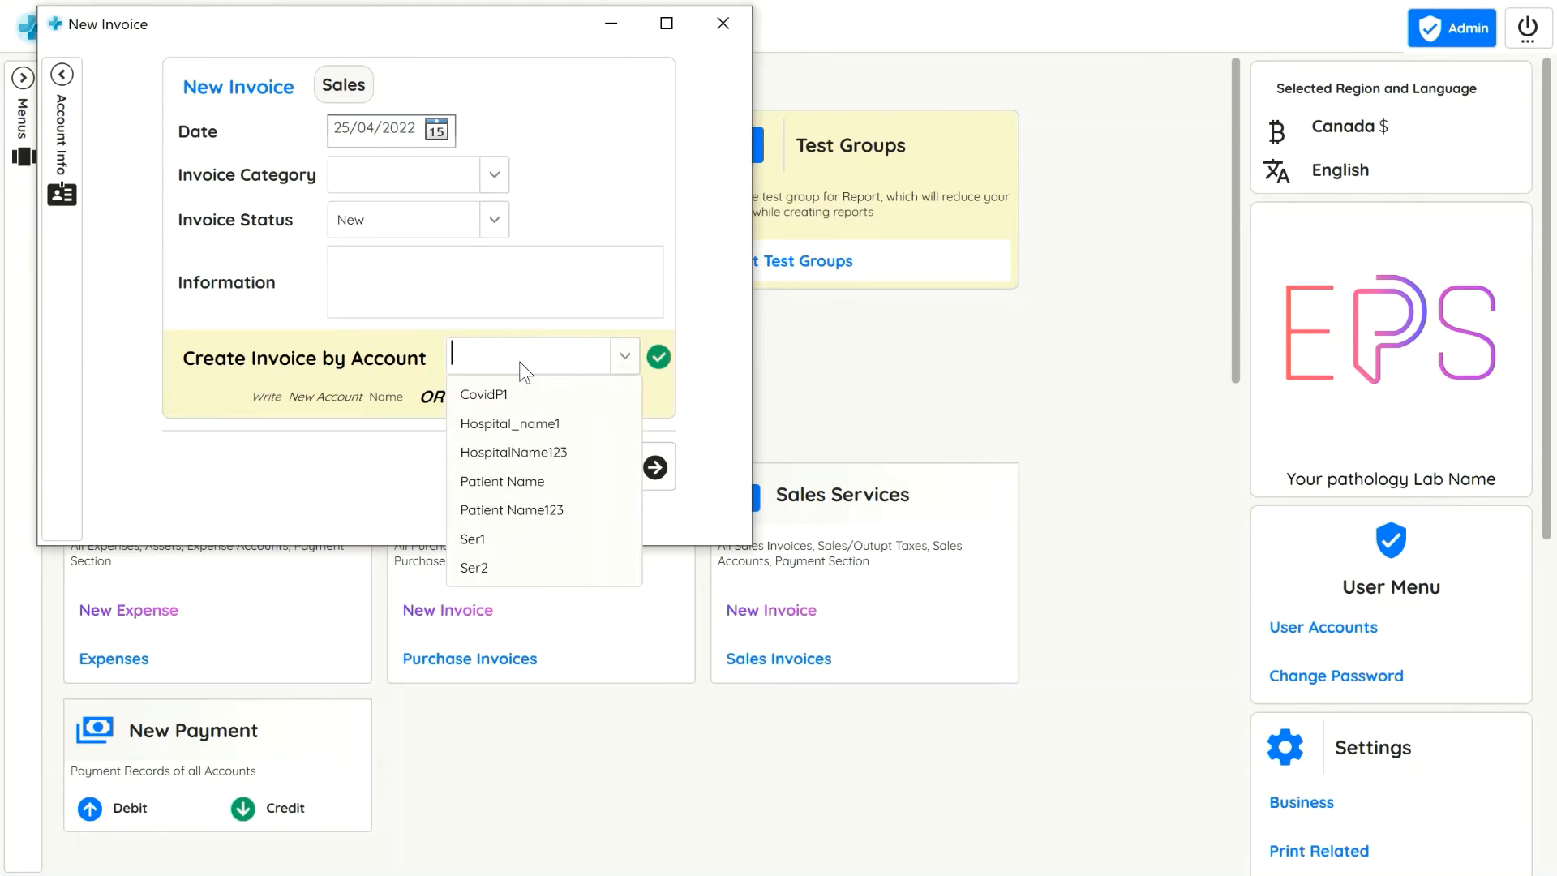
type("Hos")
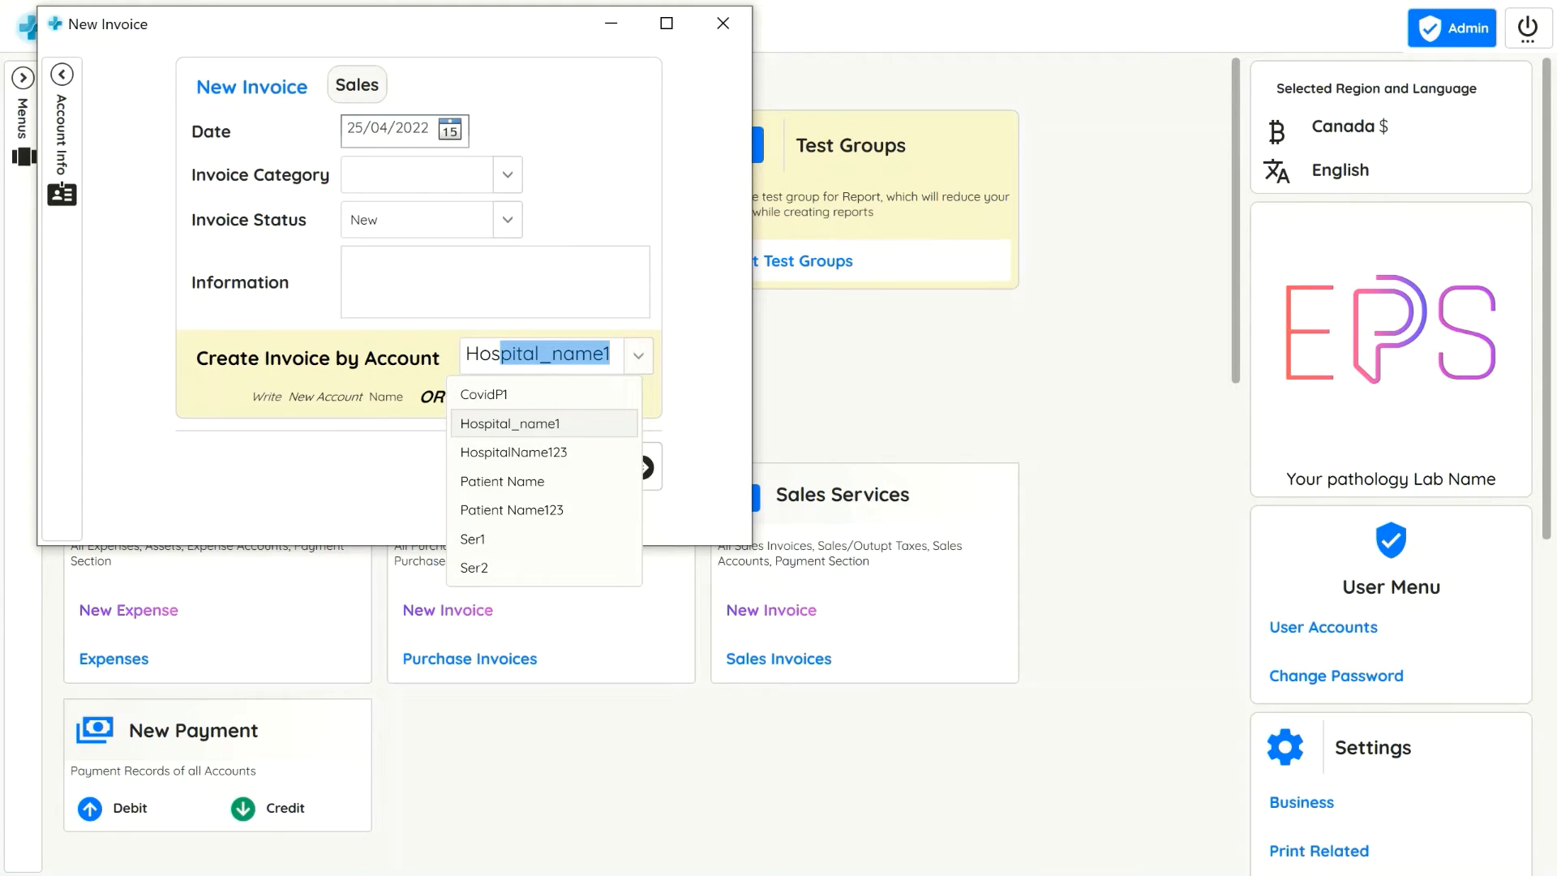
type("pti")
key("BackSpace")
key("BackSpace")
key("BackSpace")
type("pitalName")
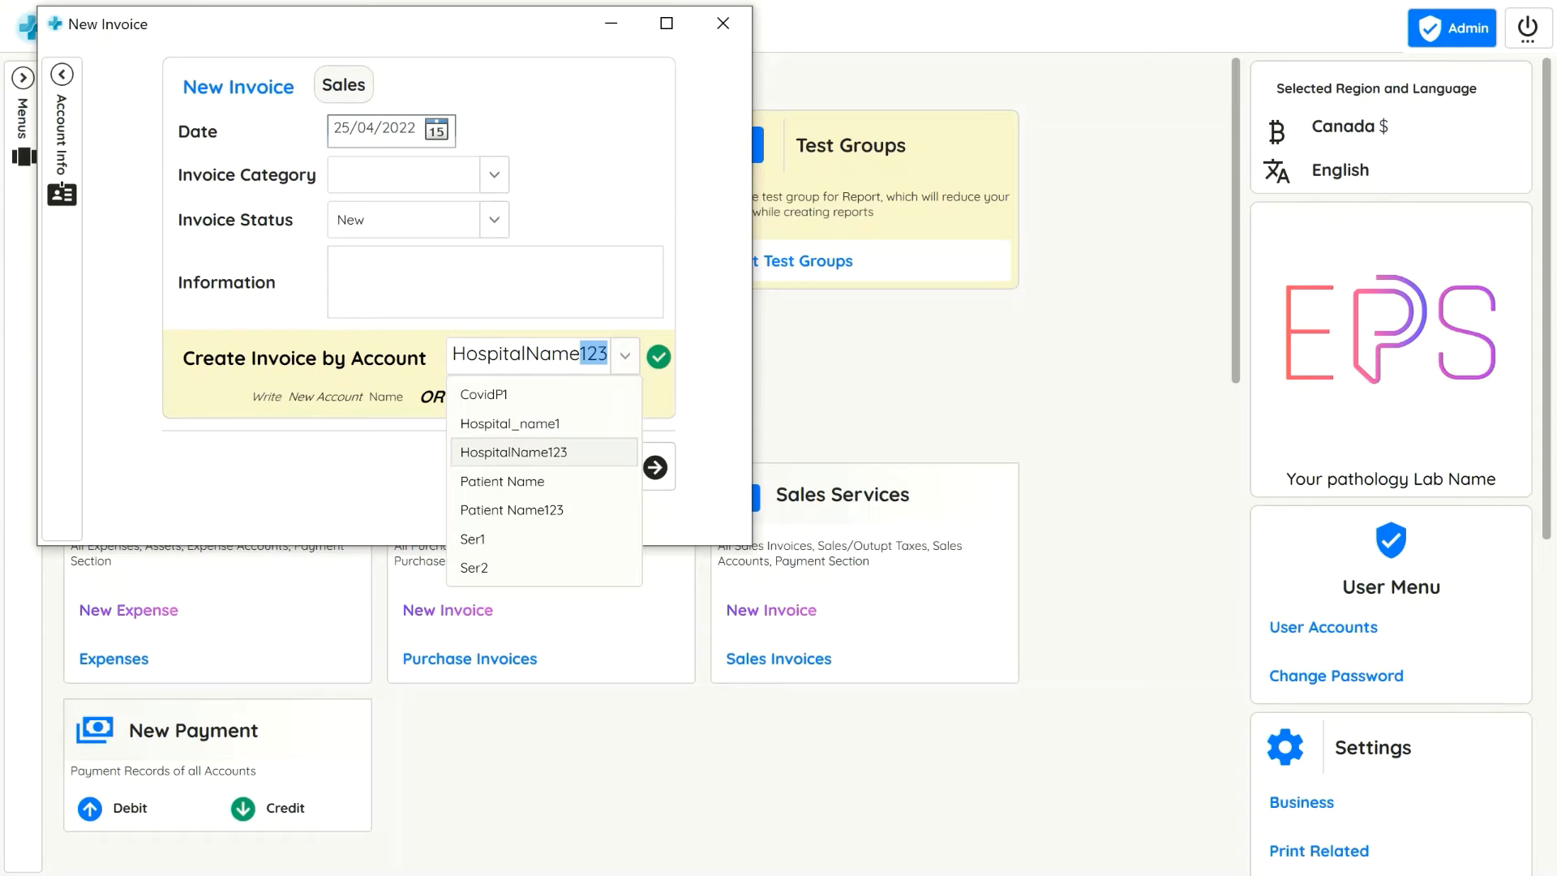
key("Right")
left_click(728, 344)
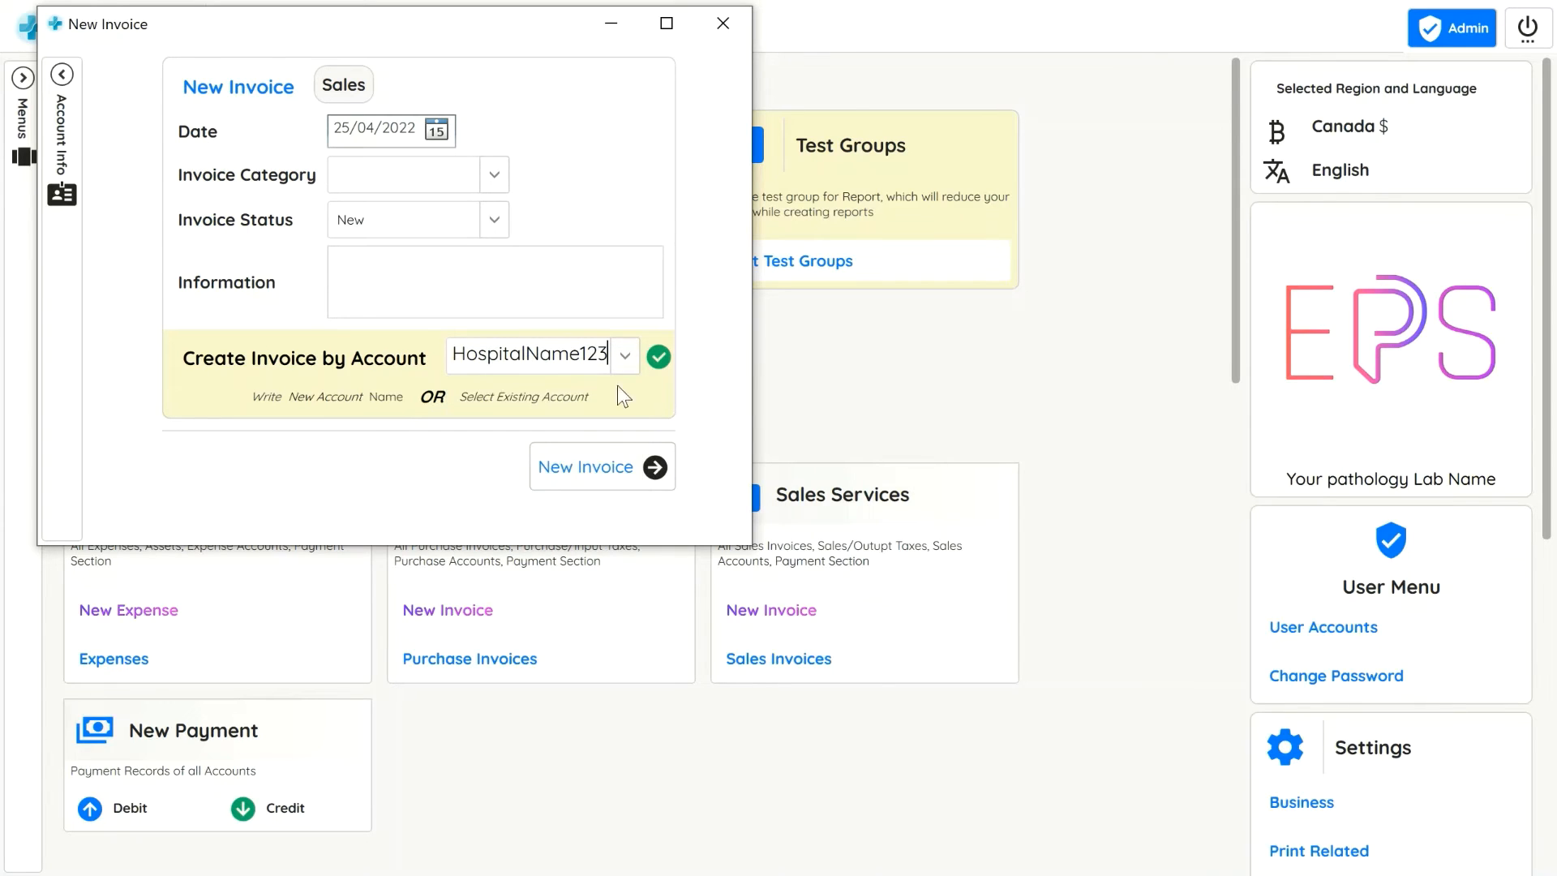
left_click(619, 365)
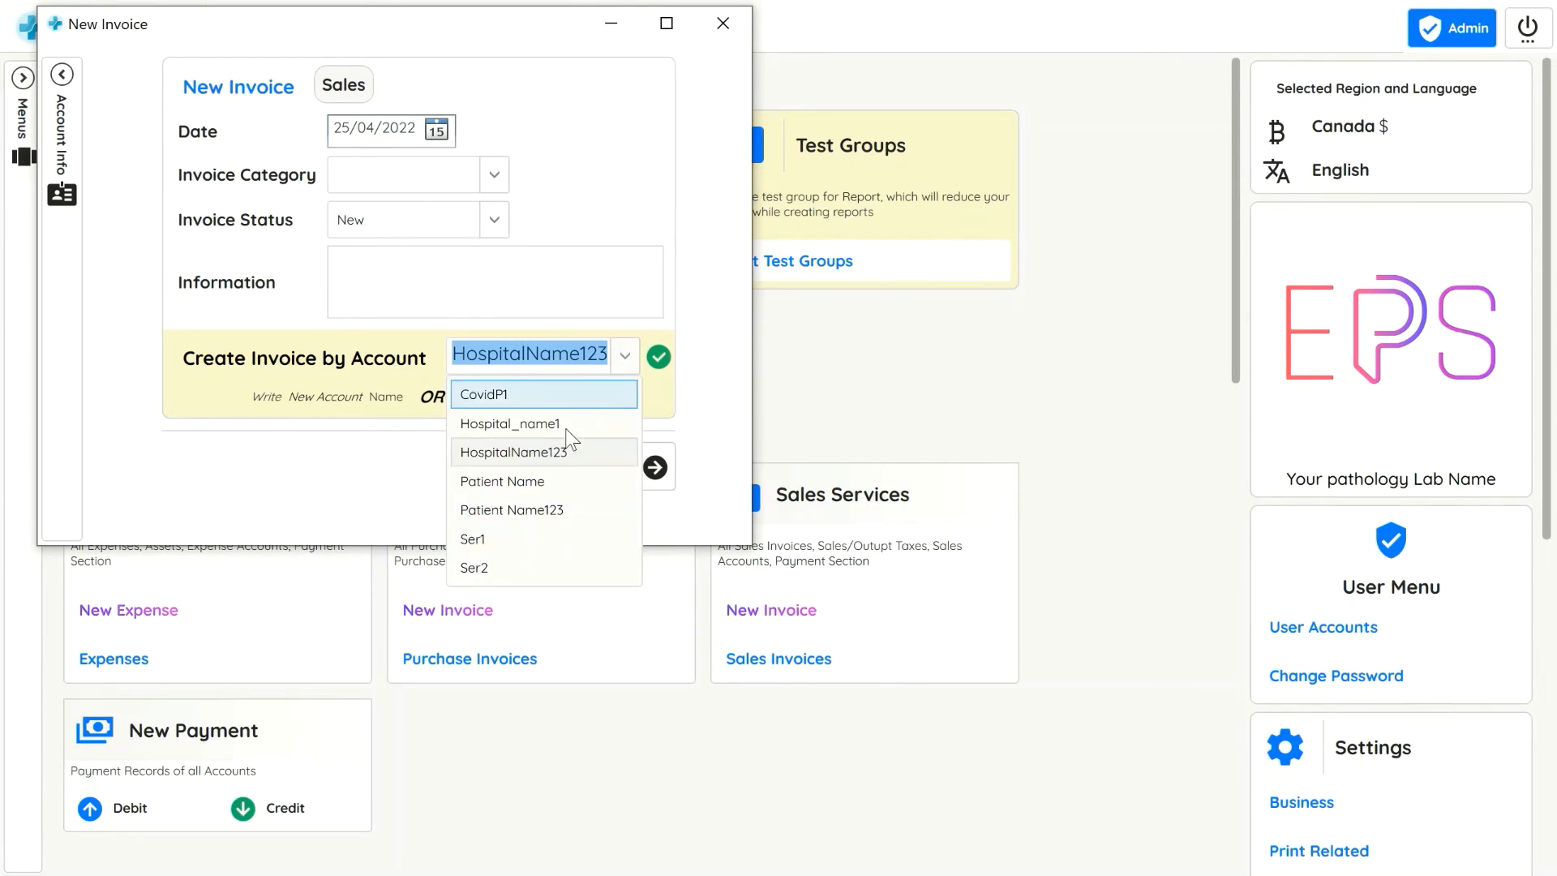
left_click(546, 451)
left_click(572, 462)
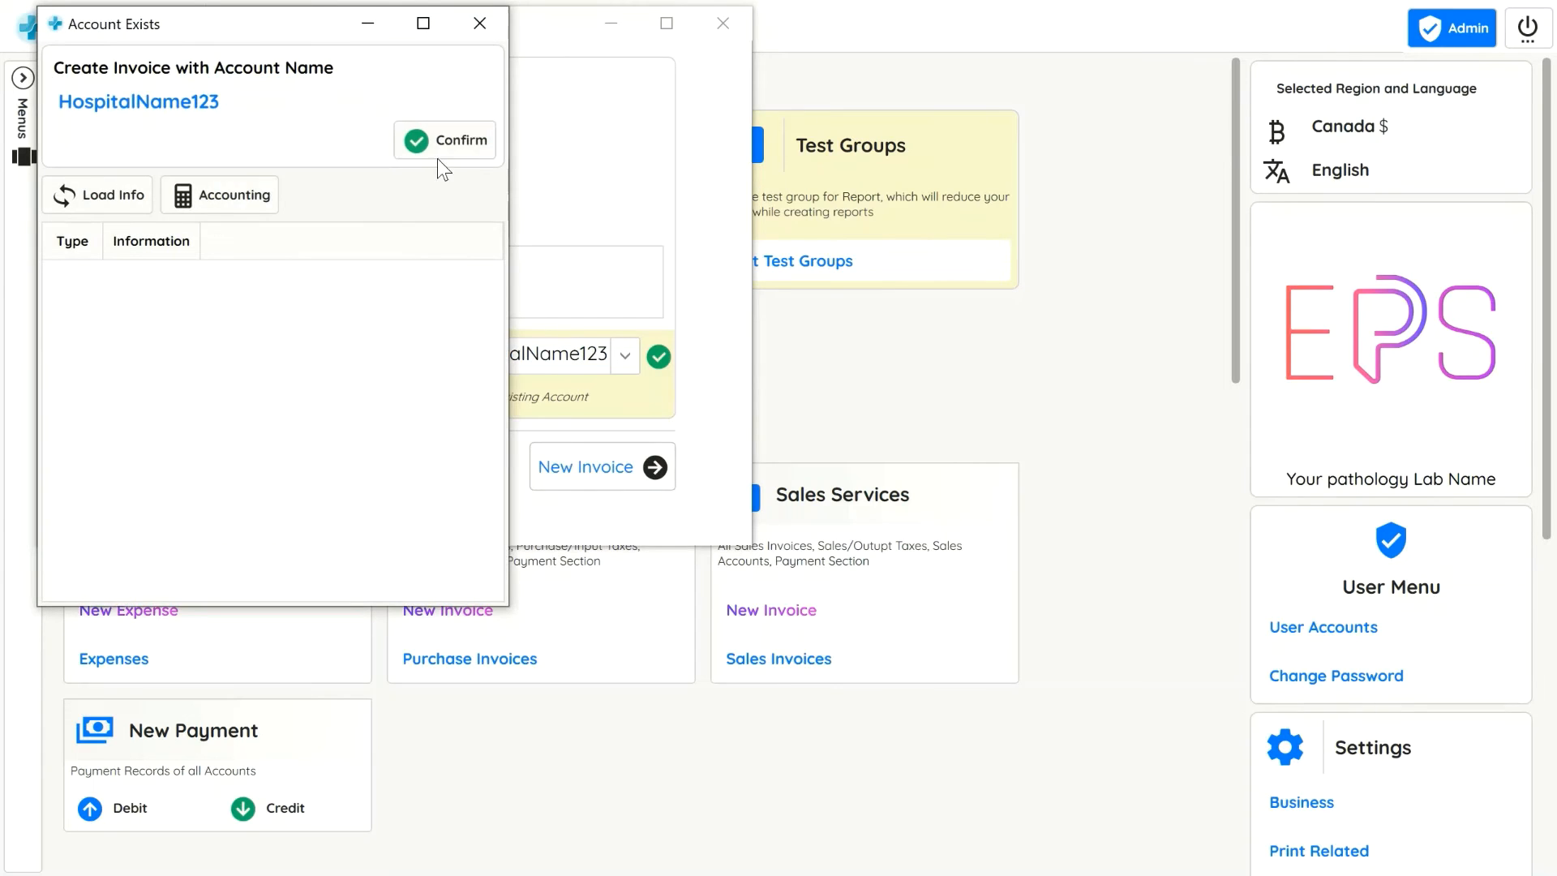
left_click(442, 148)
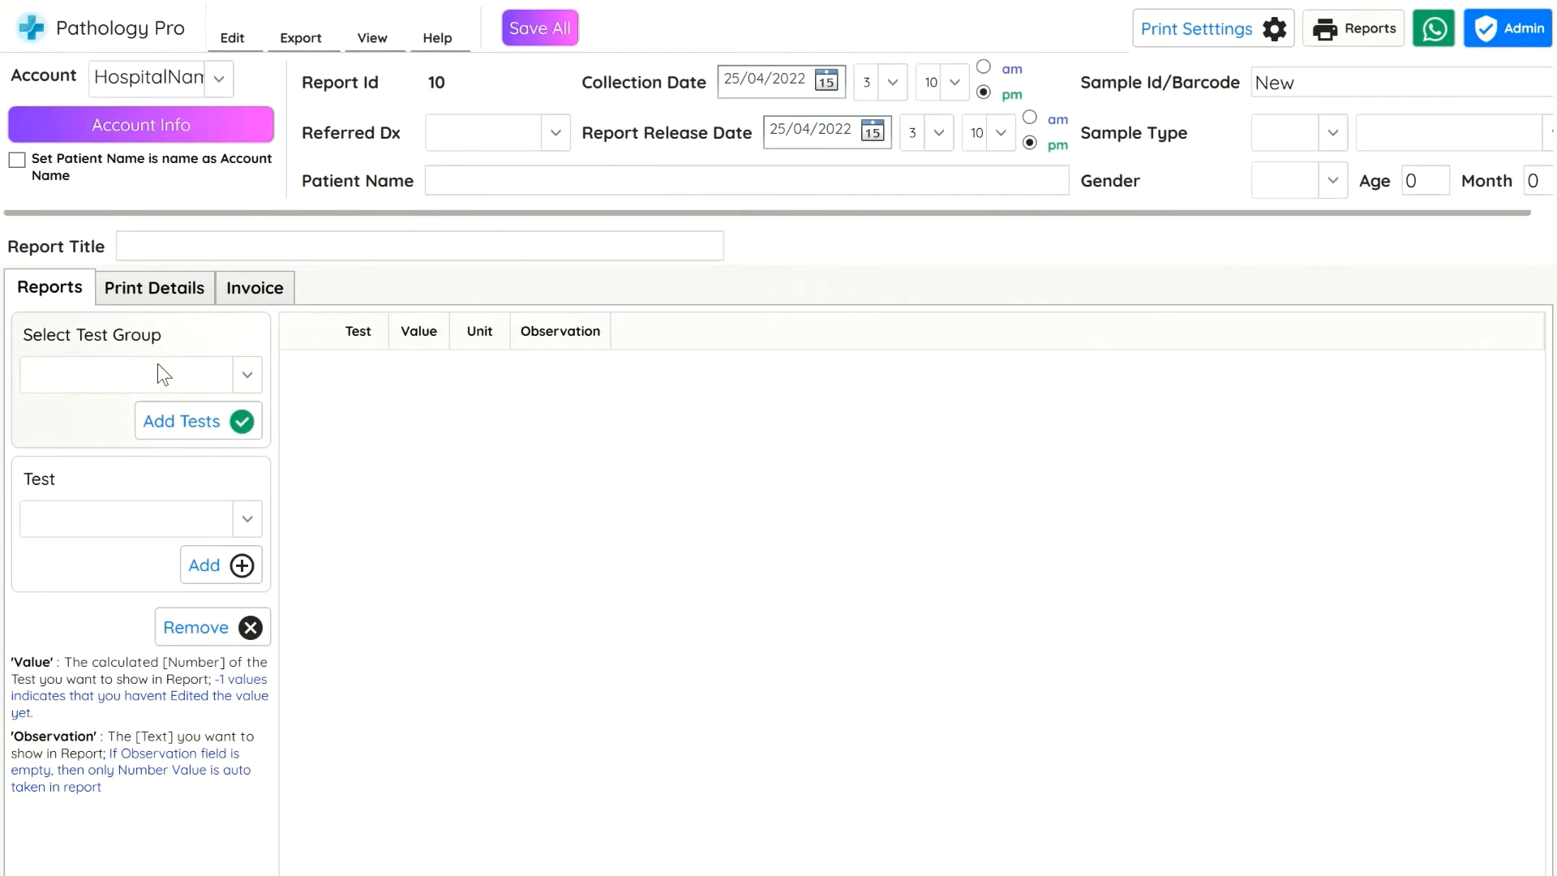
Select the Complete Haemogram Test group and add its tests to the report
left_click(157, 371)
left_click(162, 442)
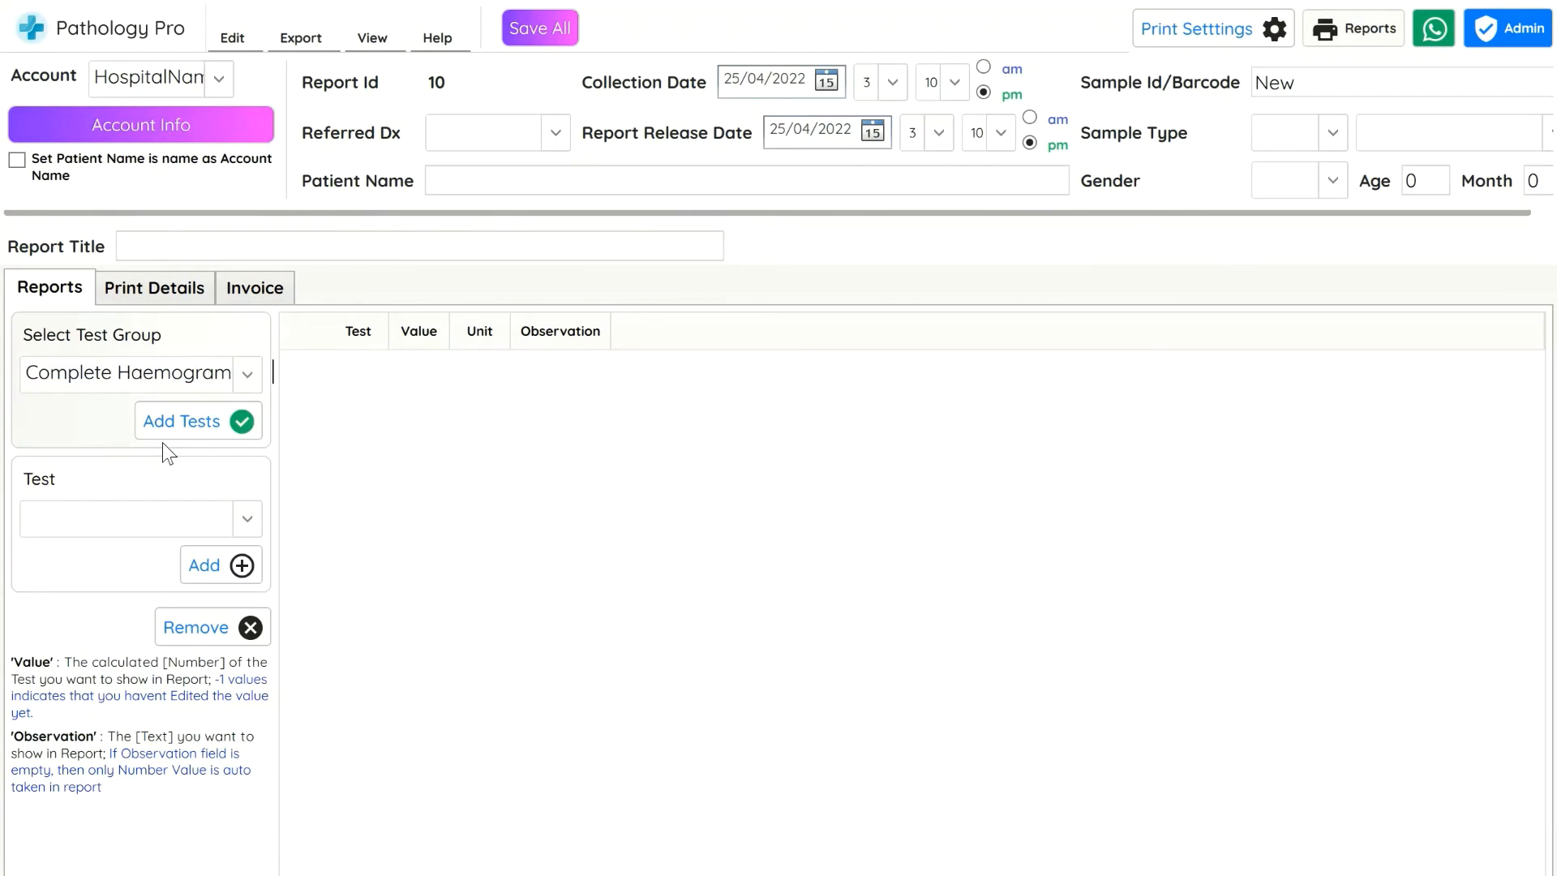
left_click(192, 421)
left_click(670, 534)
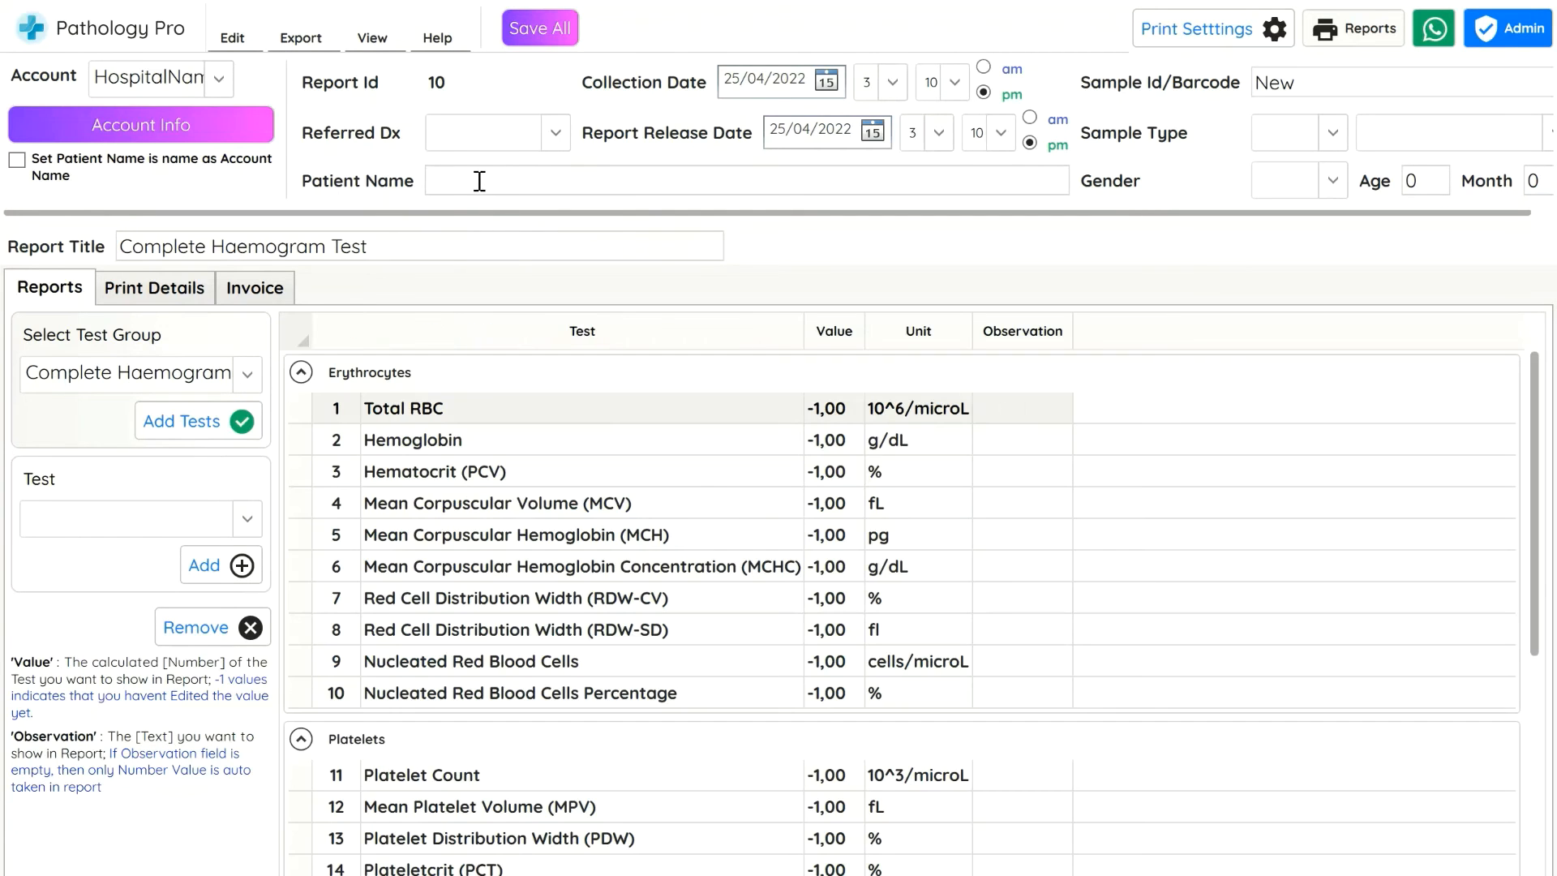
Enter the patient's name for the new report
type("Patient2")
left_click(241, 292)
left_click(166, 292)
left_click(261, 295)
left_click(54, 289)
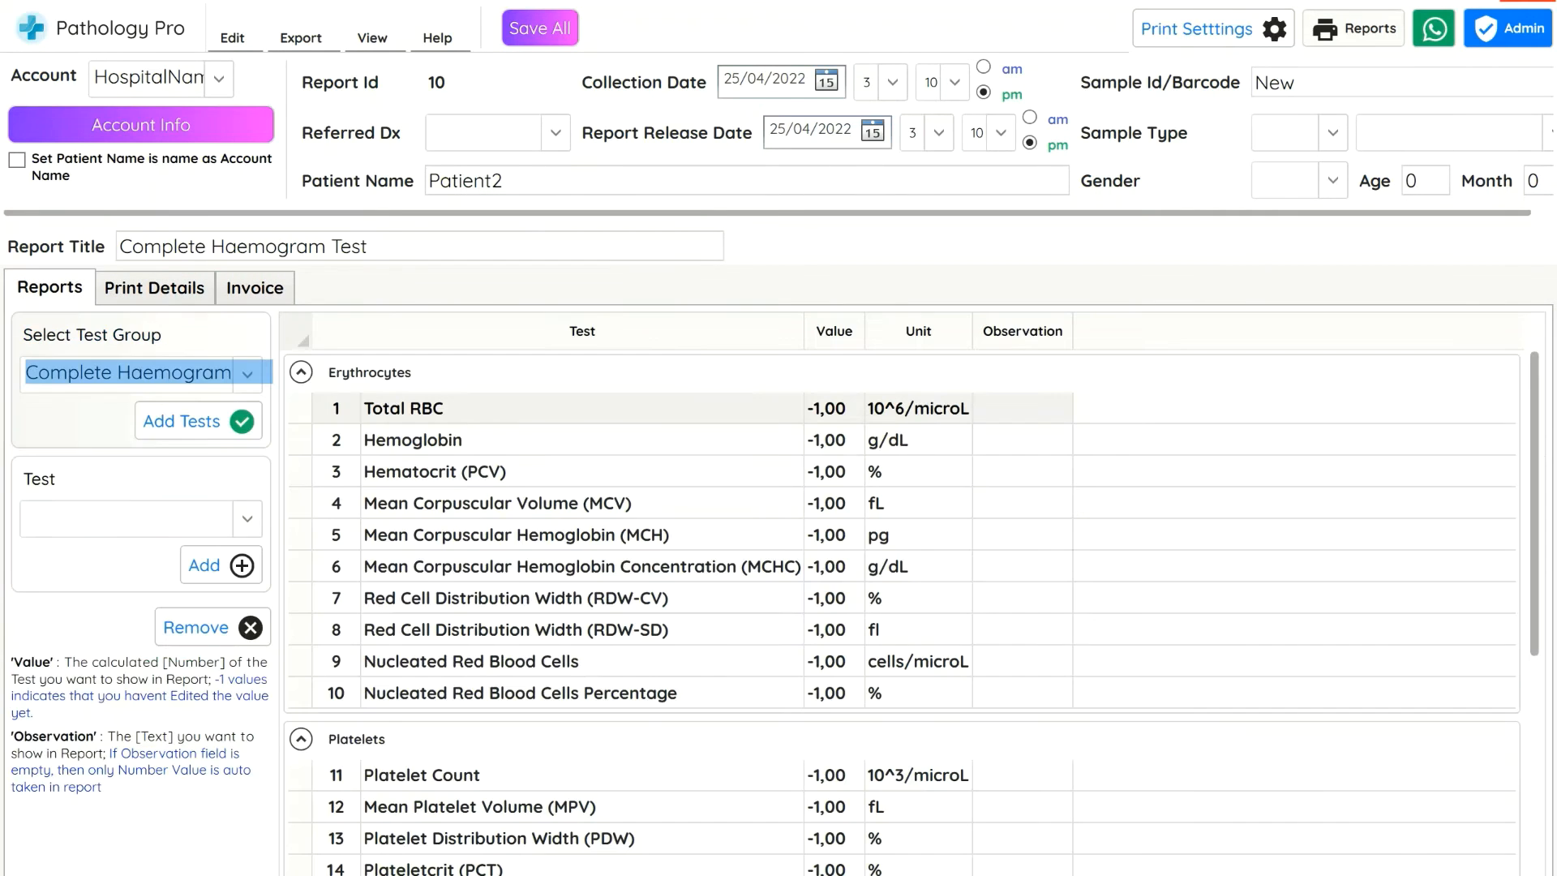
Set the information of the $100.00 invoice line to report charges
left_click(254, 287)
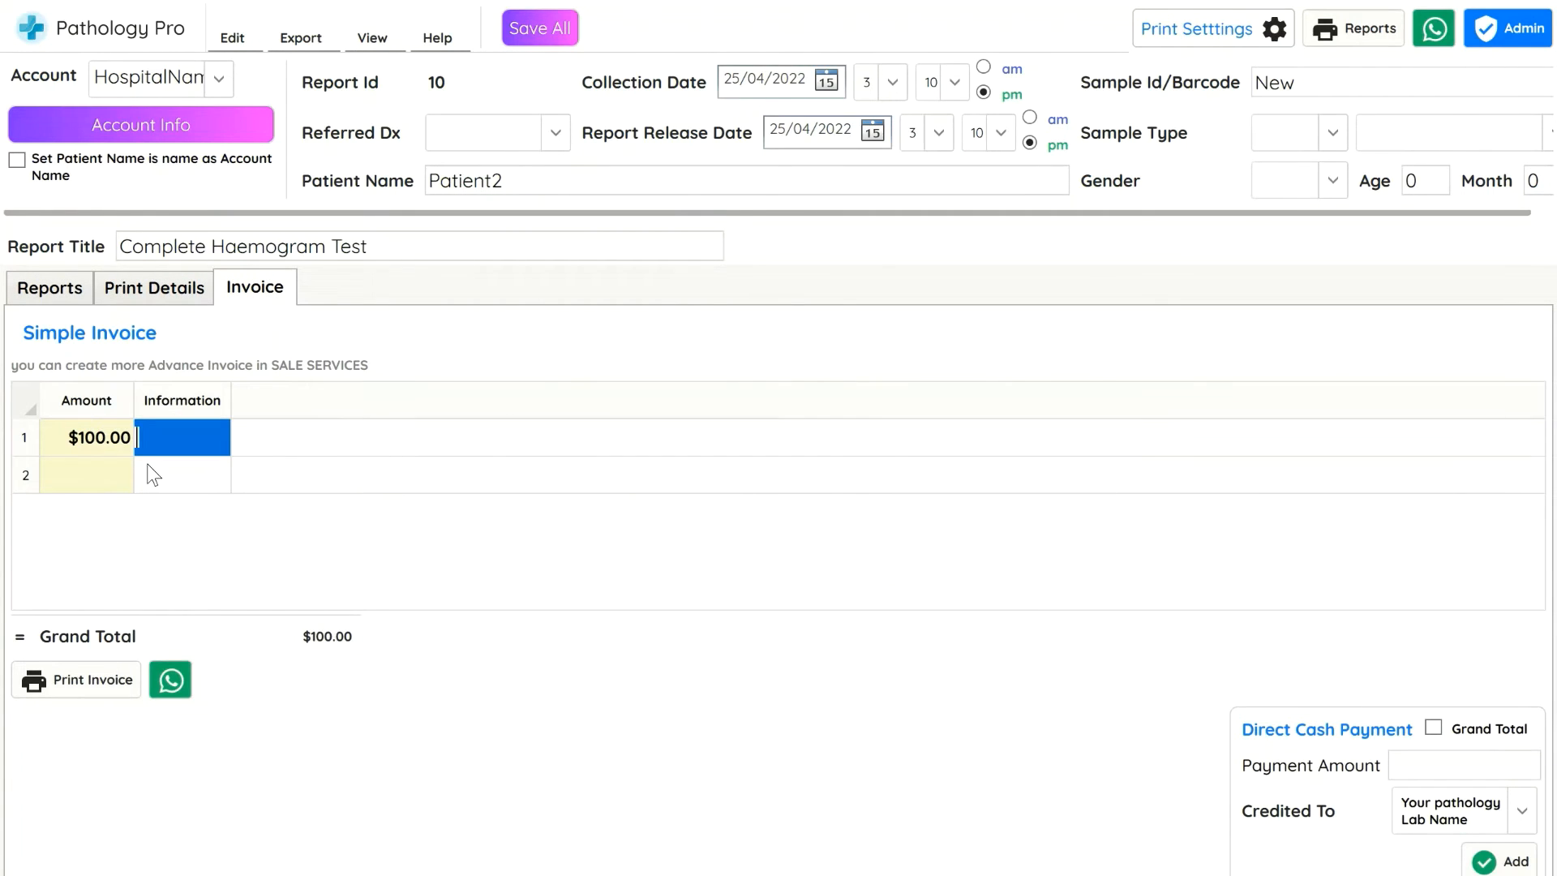
type("any..")
left_click(150, 469)
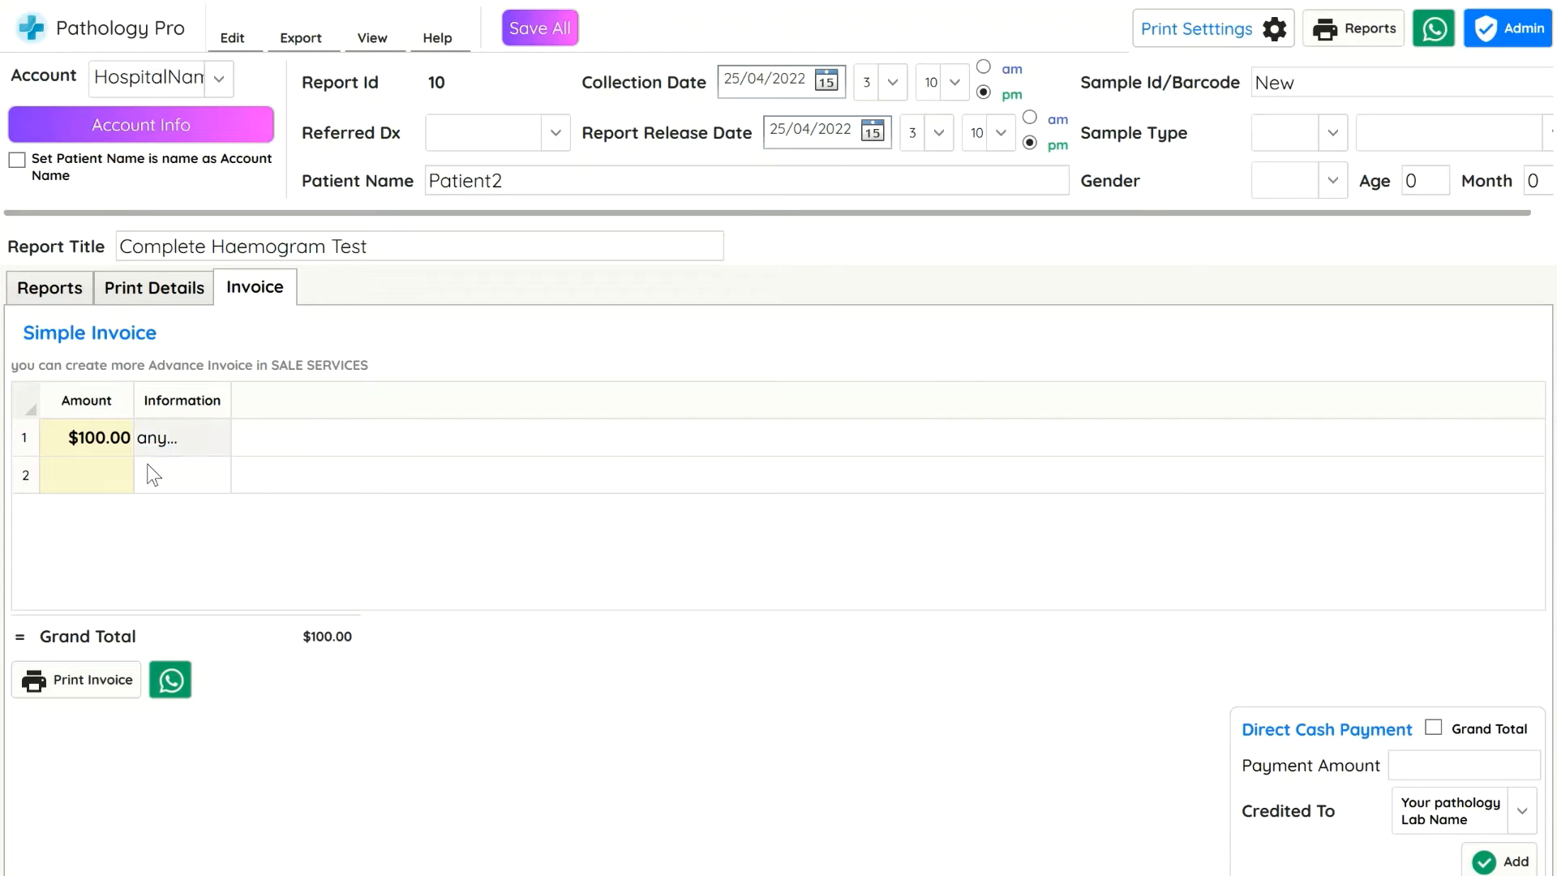
double_click(183, 431)
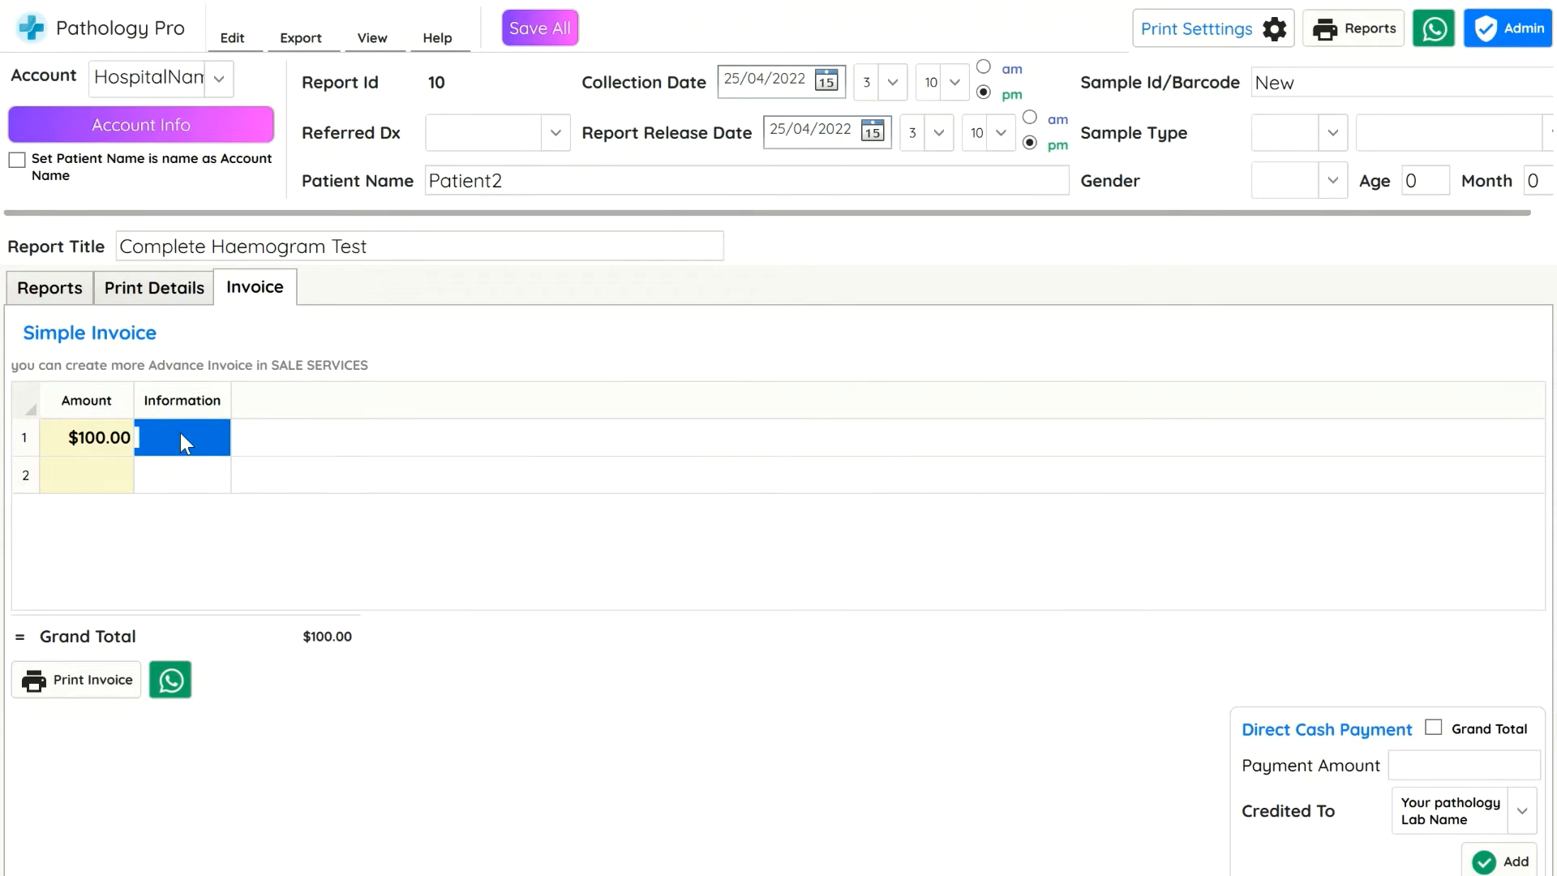
type("report charges")
key("Return")
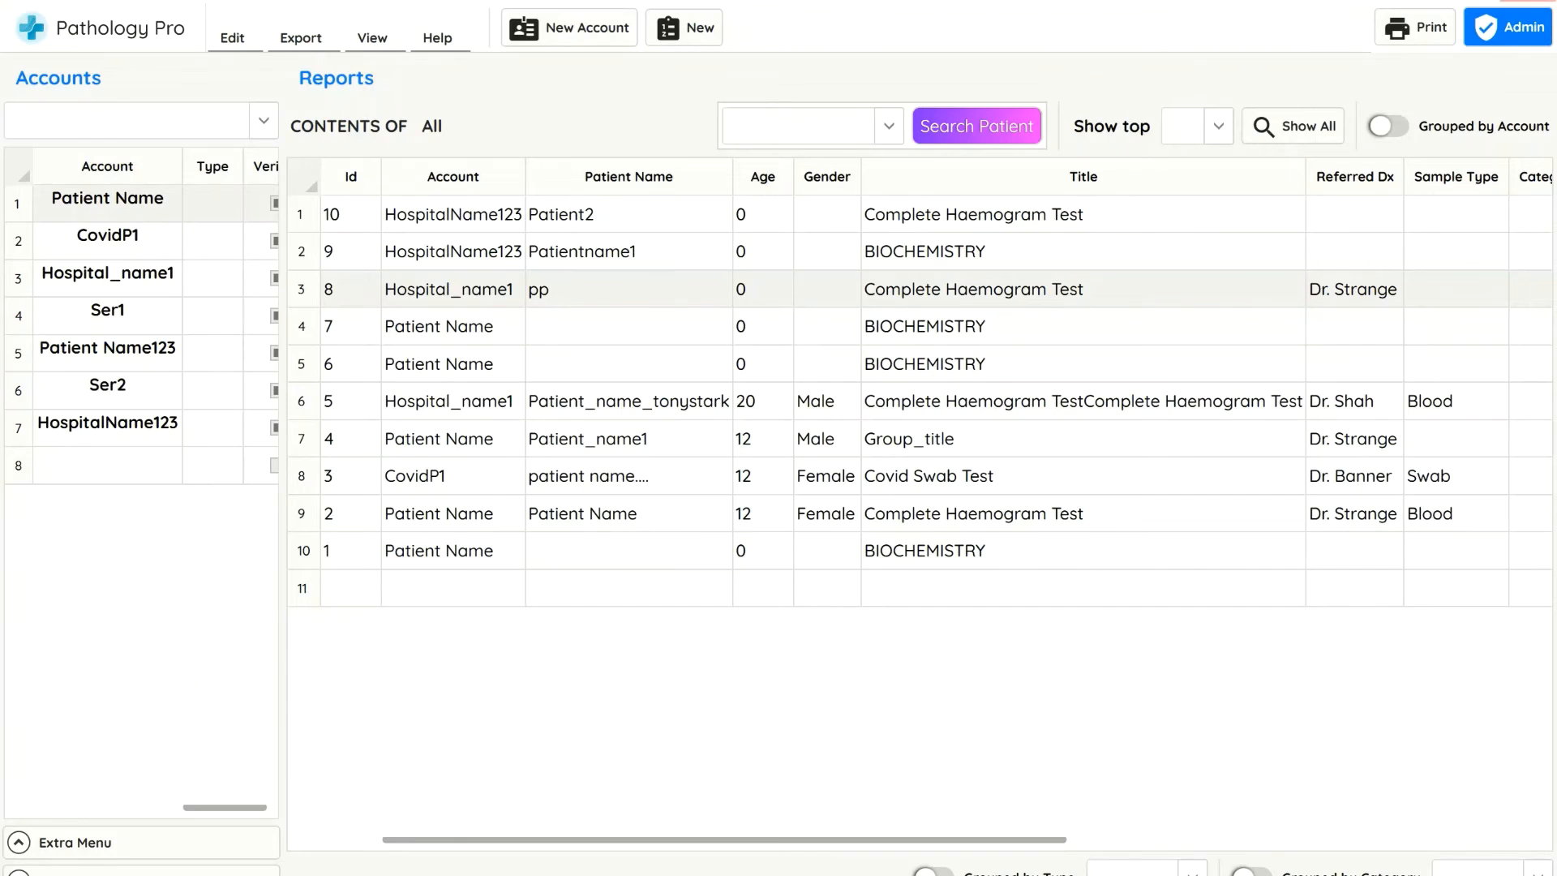
Create an Accounting and Balance report covering all accounts
left_click(1540, 3)
scroll(1087, 372, "down", 4)
scroll(255, 725, "up", 1)
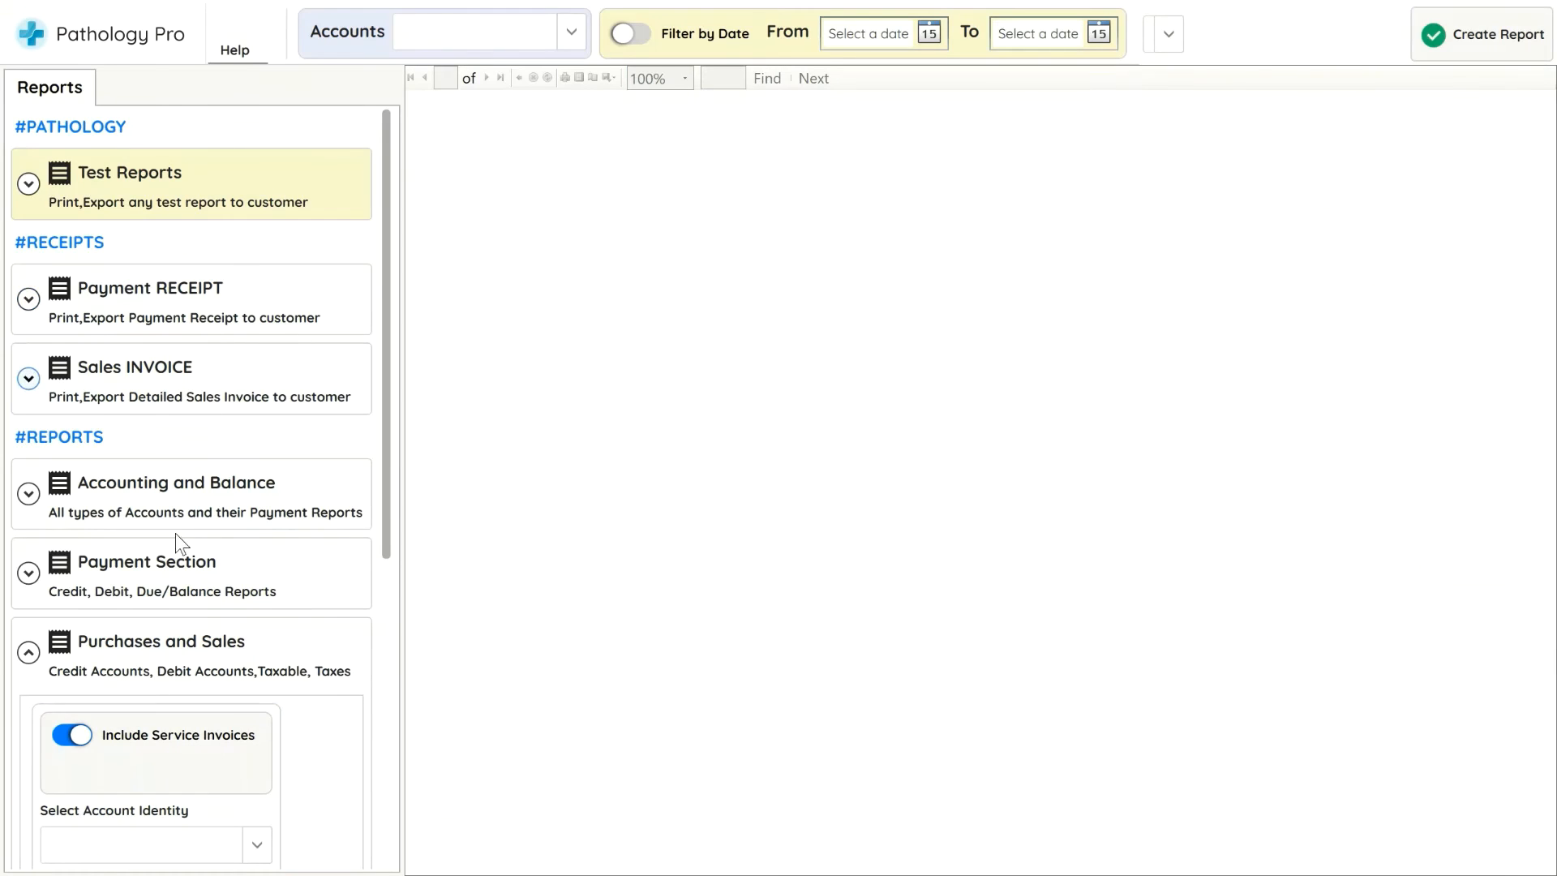
left_click(221, 519)
left_click(357, 548)
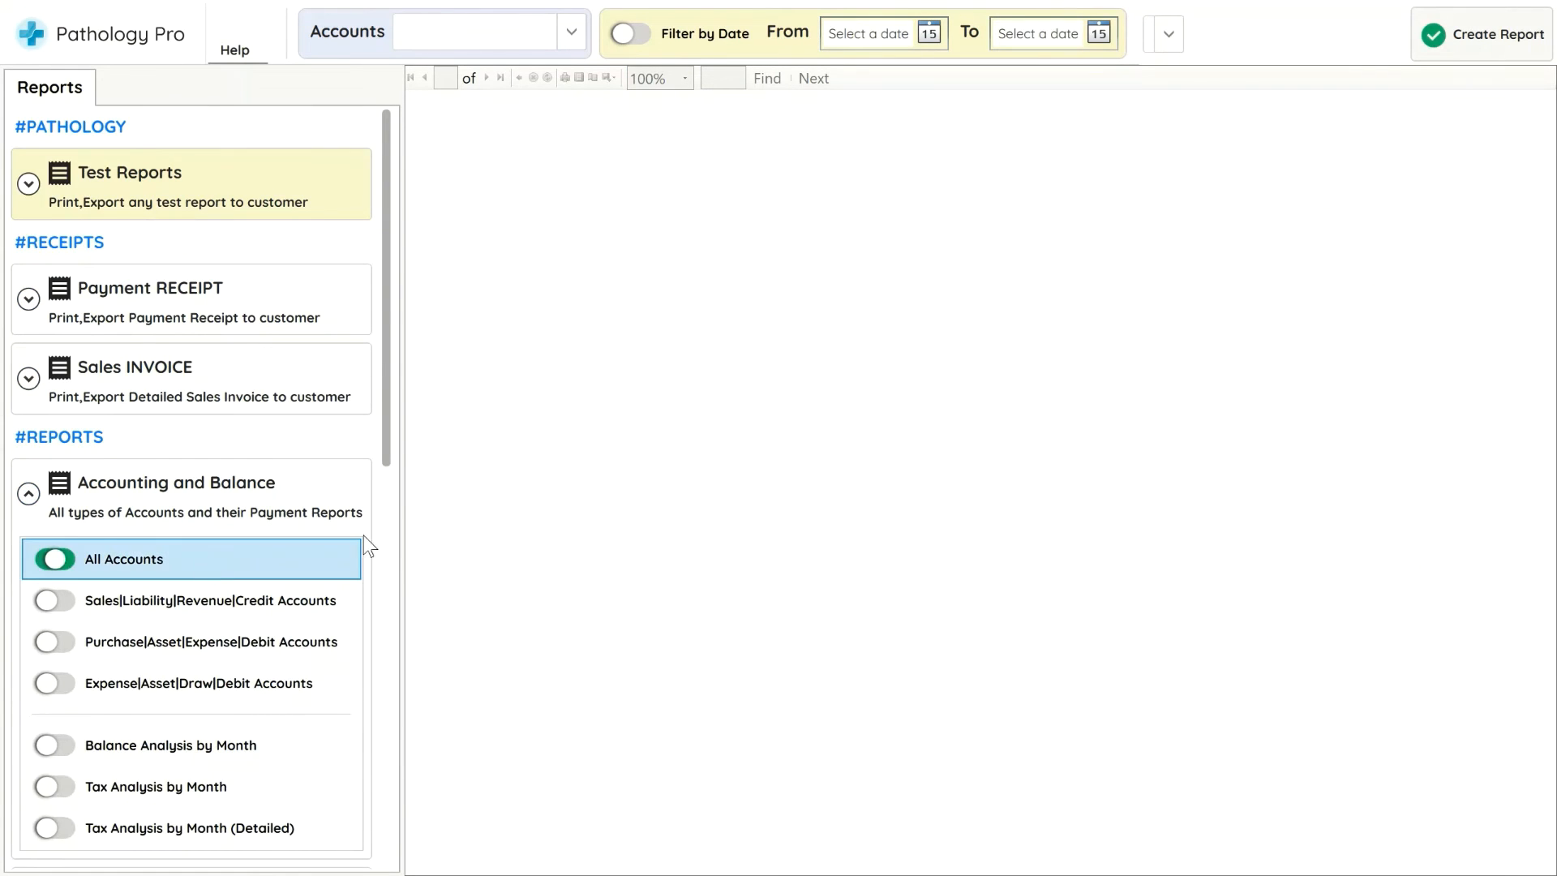
left_click(1501, 50)
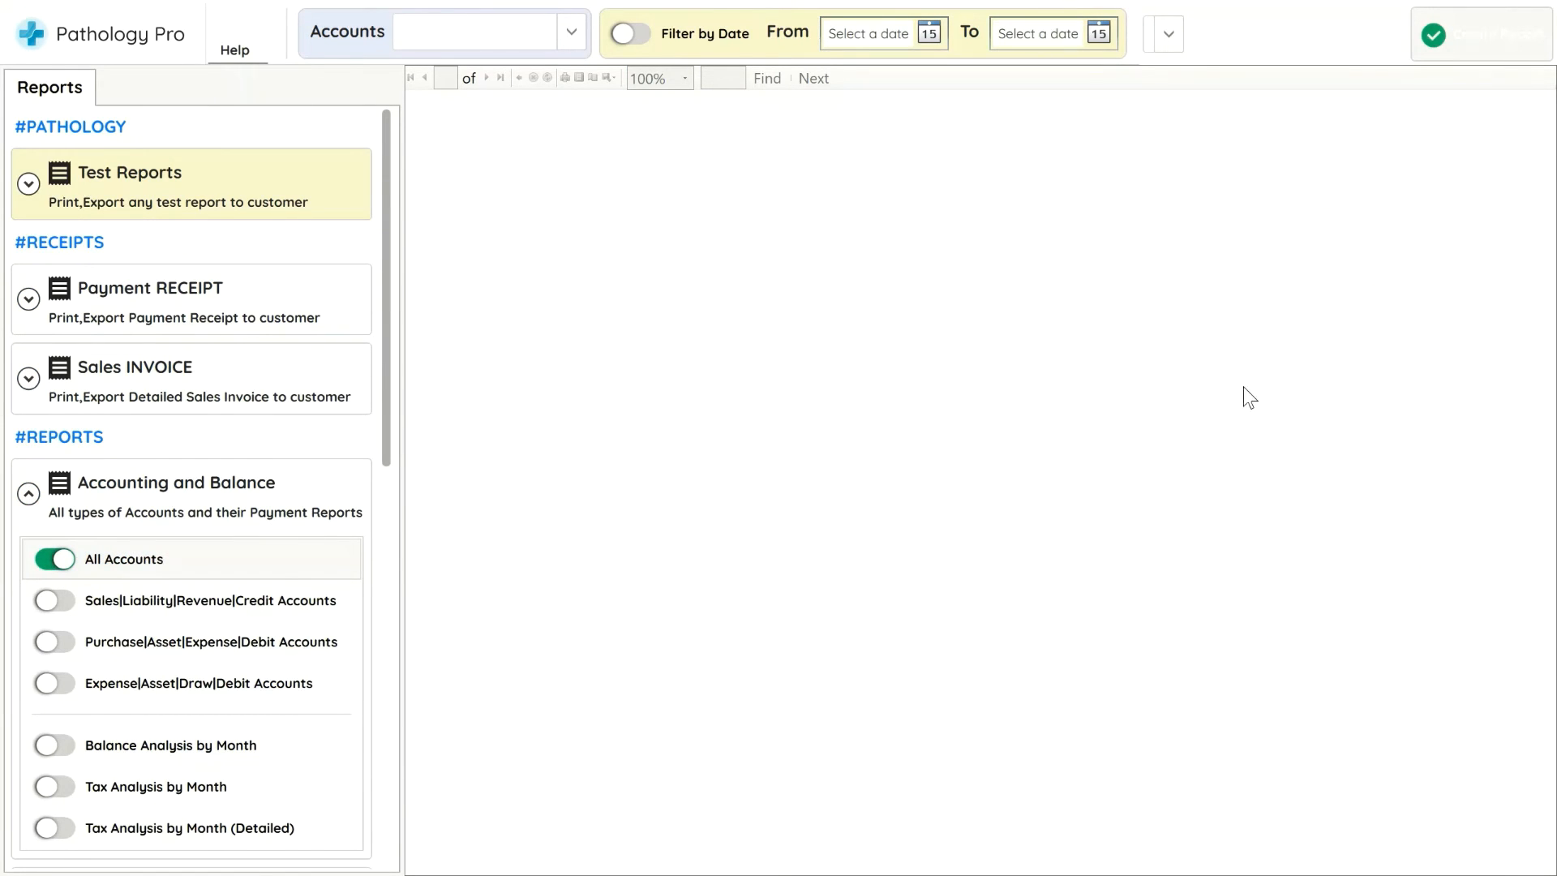
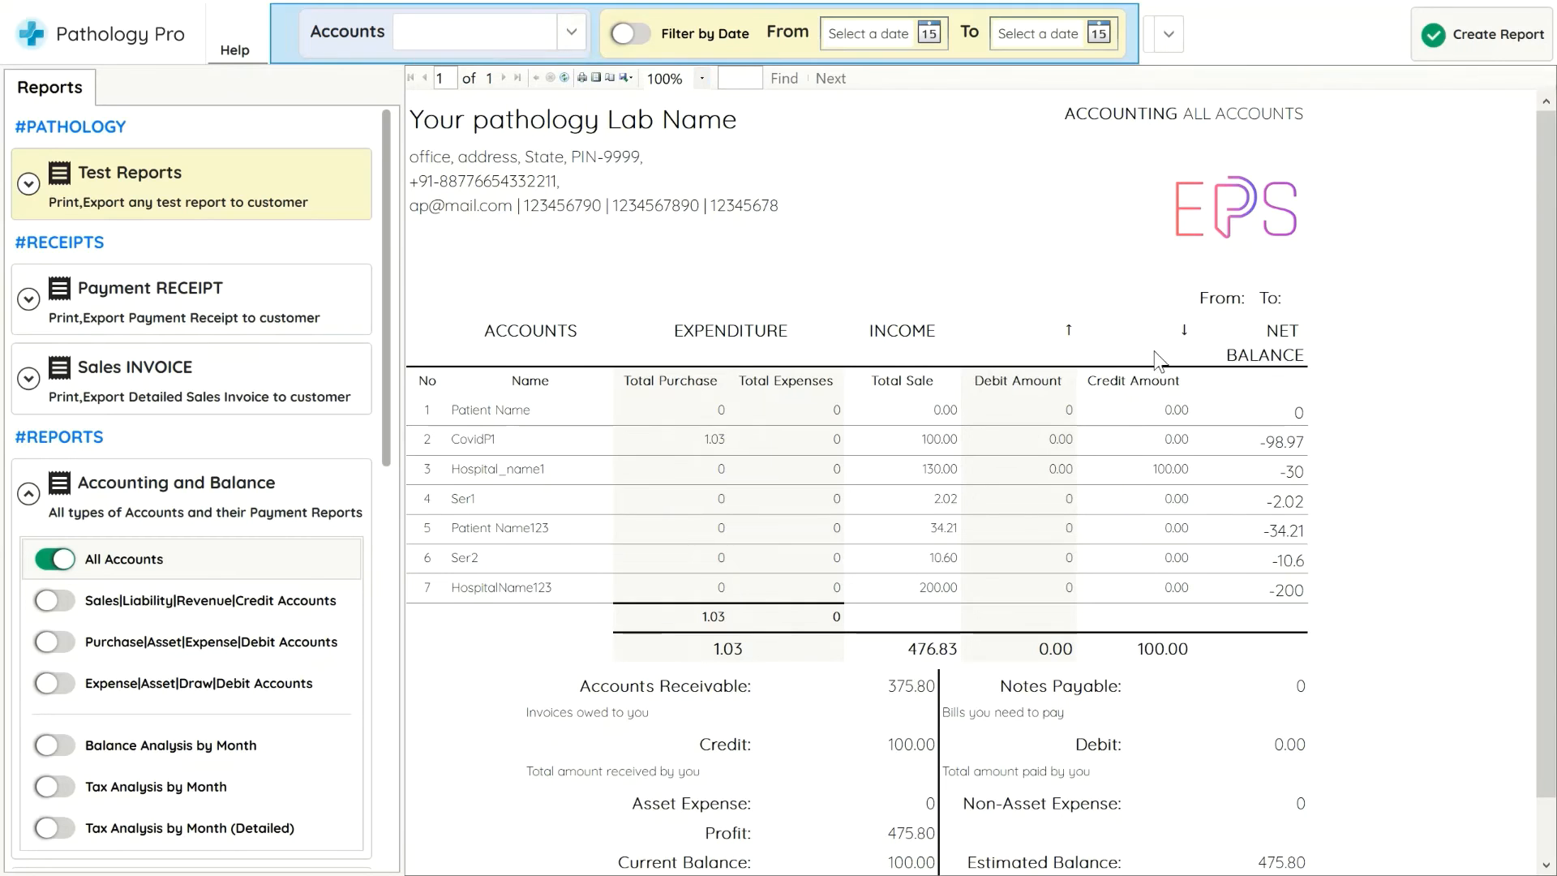
Examine the accounting report for all accounts at 150% zoom, scrolling through its rows and balances
left_click(661, 81)
left_click(666, 208)
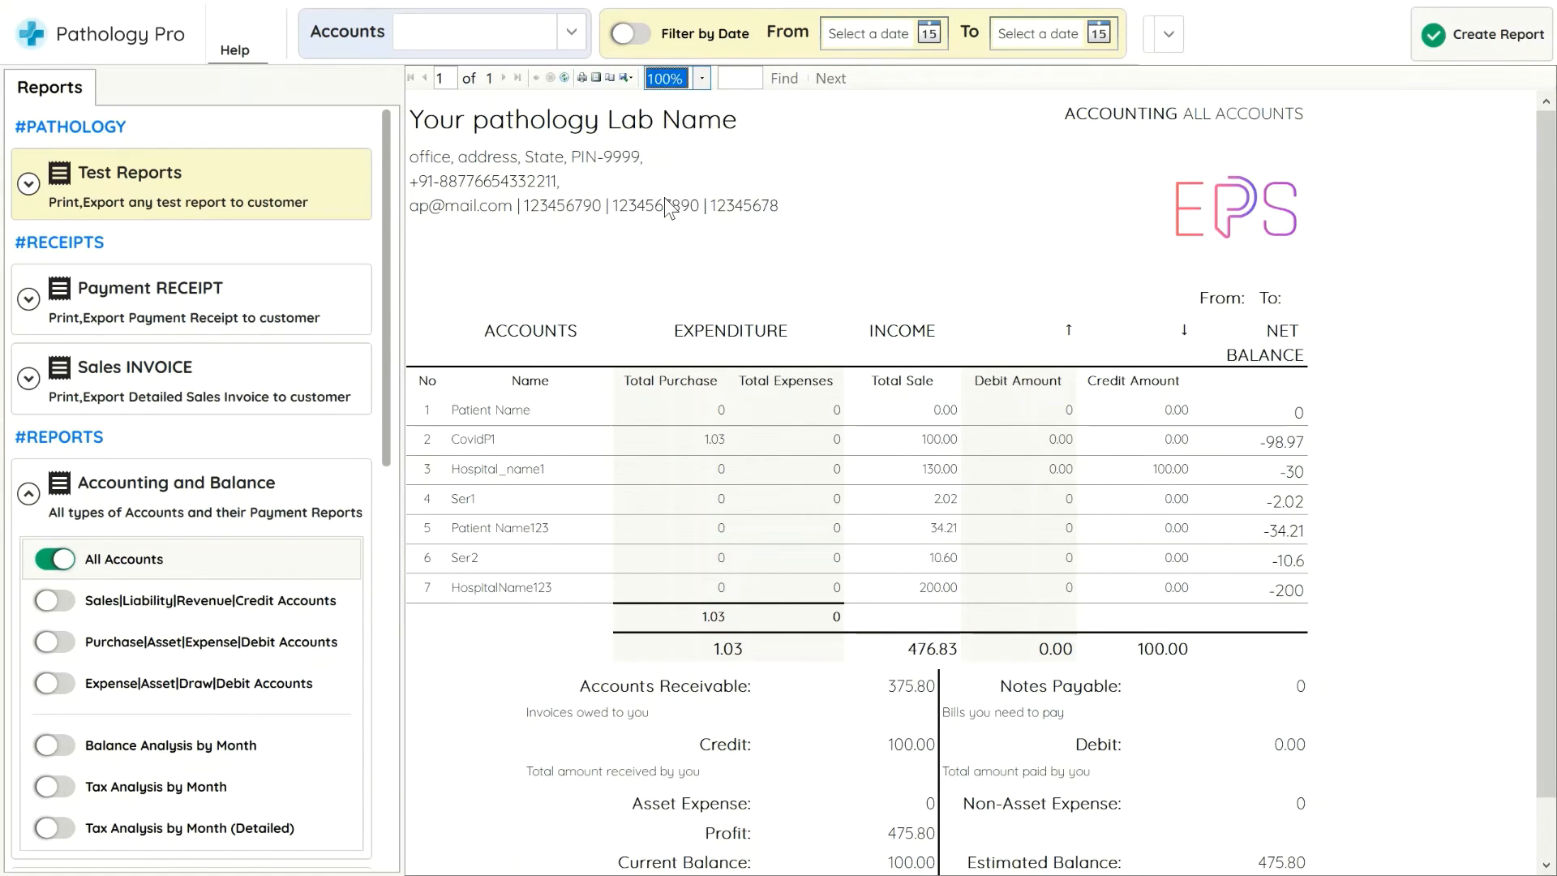
left_click(703, 79)
left_click(678, 204)
left_click(703, 79)
left_click(673, 185)
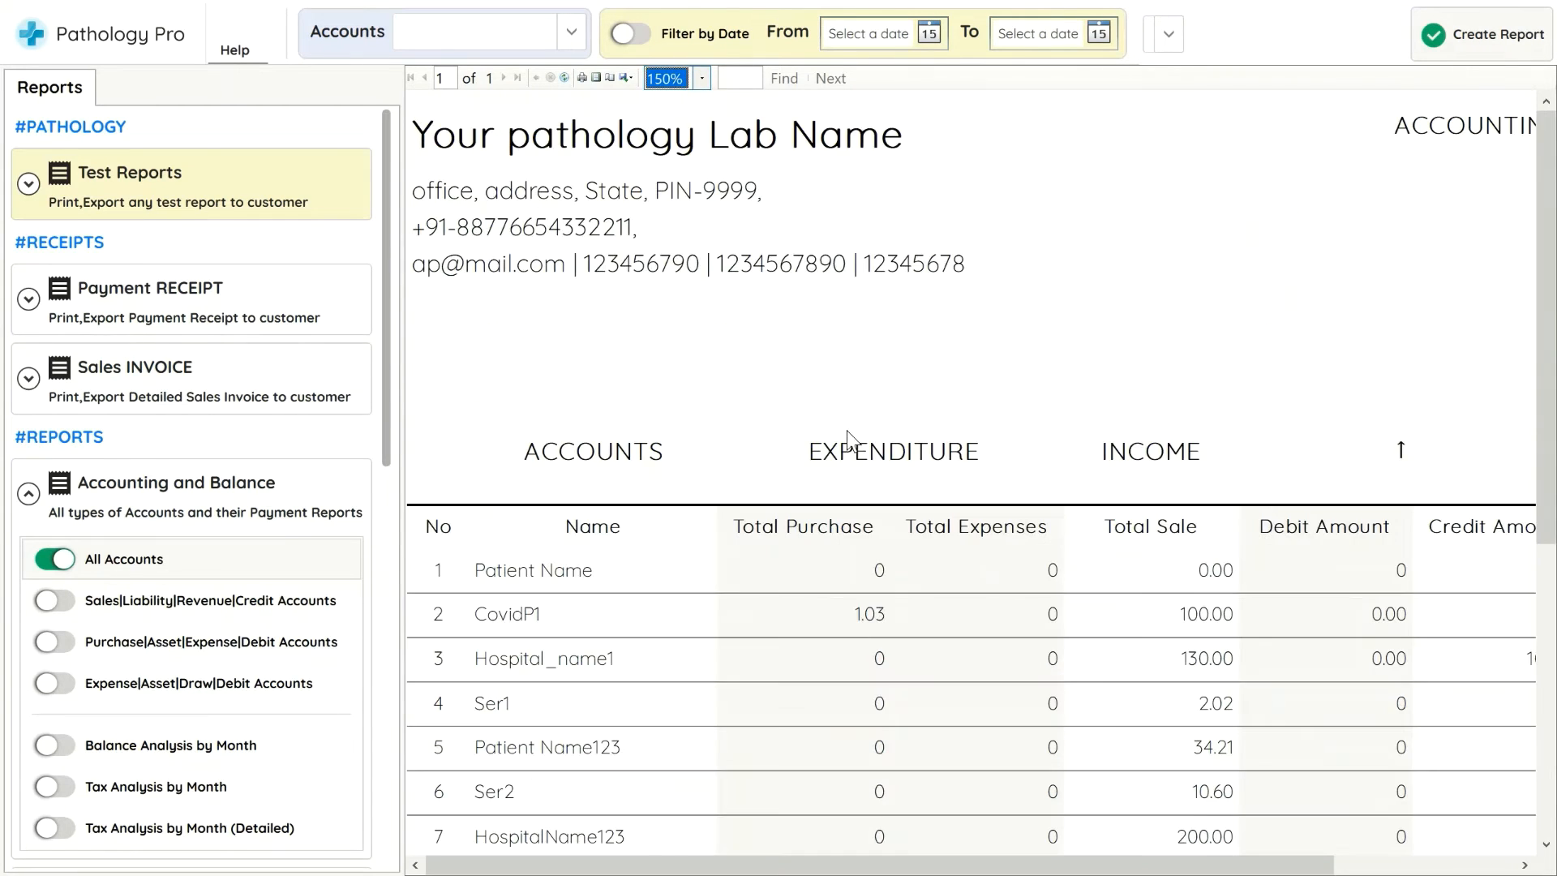
scroll(859, 455, "down", 1)
scroll(859, 456, "down", 3)
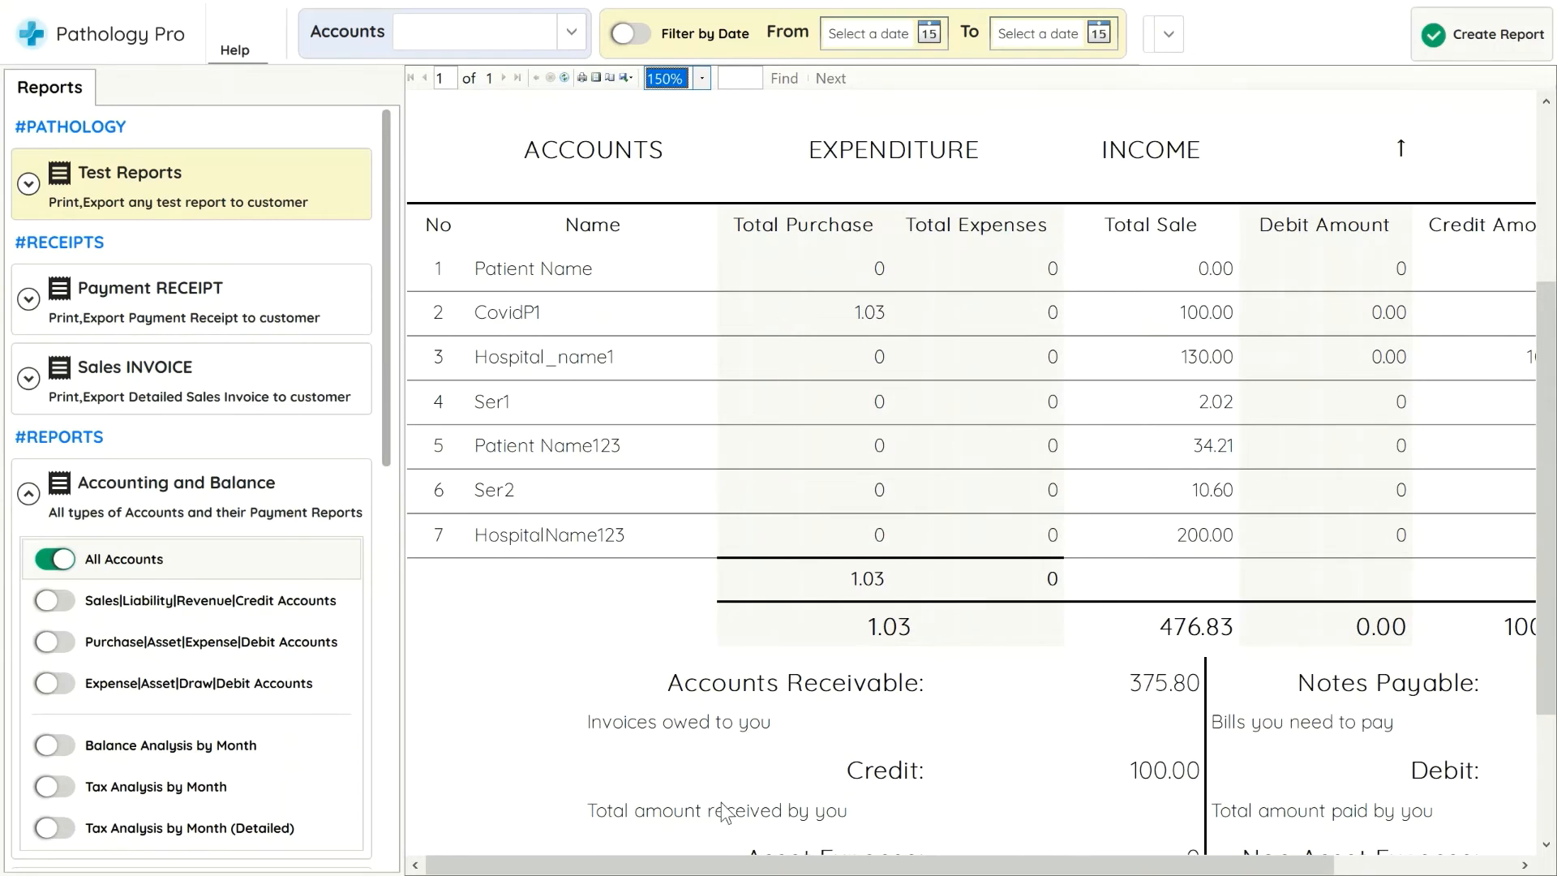
left_click_drag(741, 872, 921, 872)
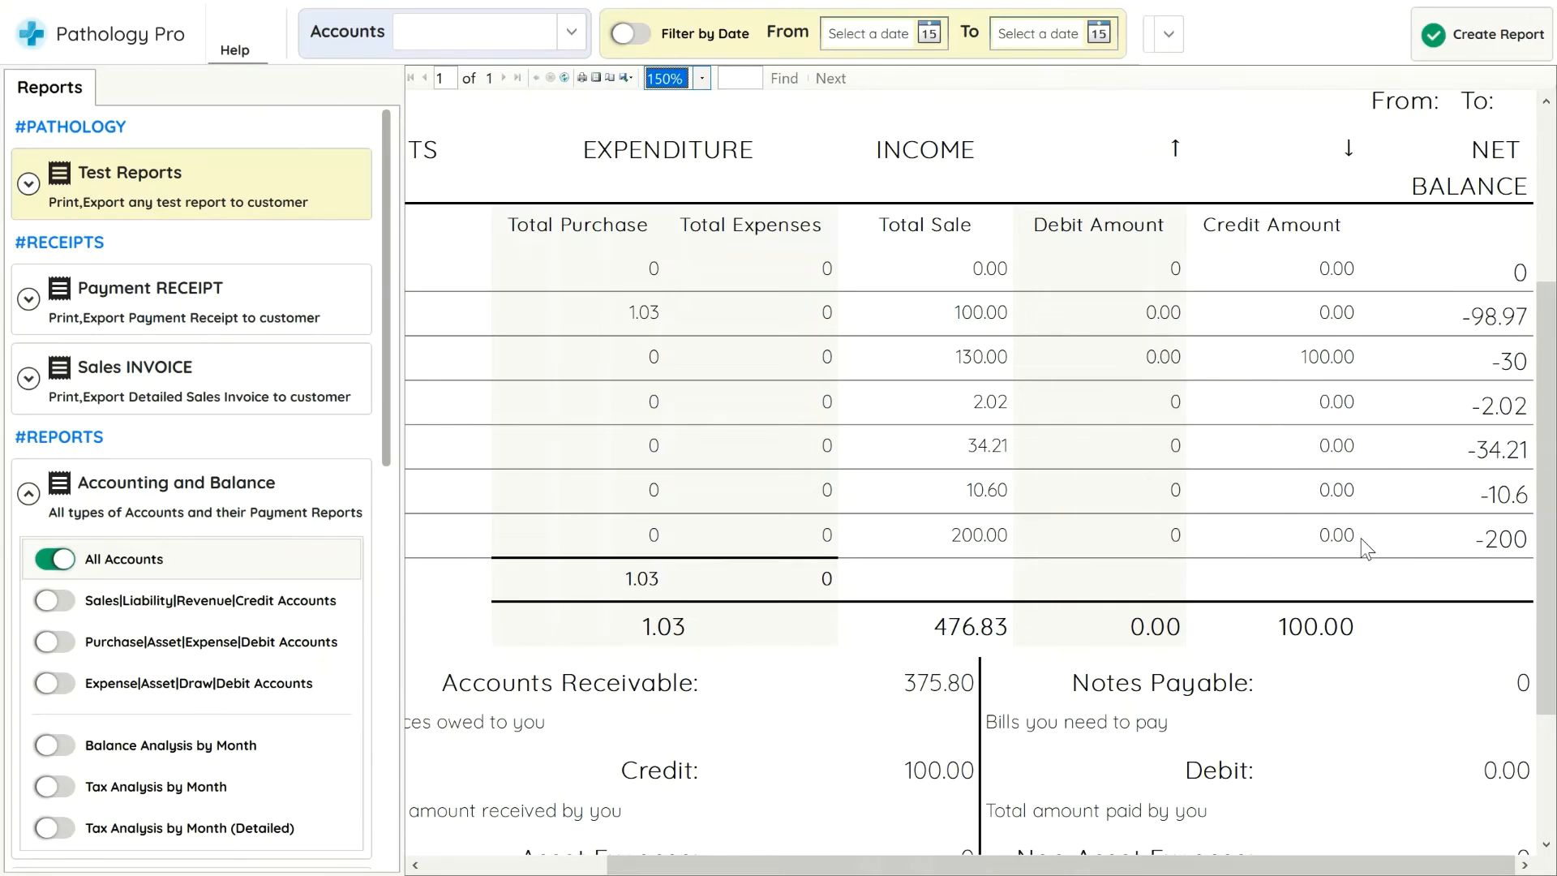
left_click(1140, 532)
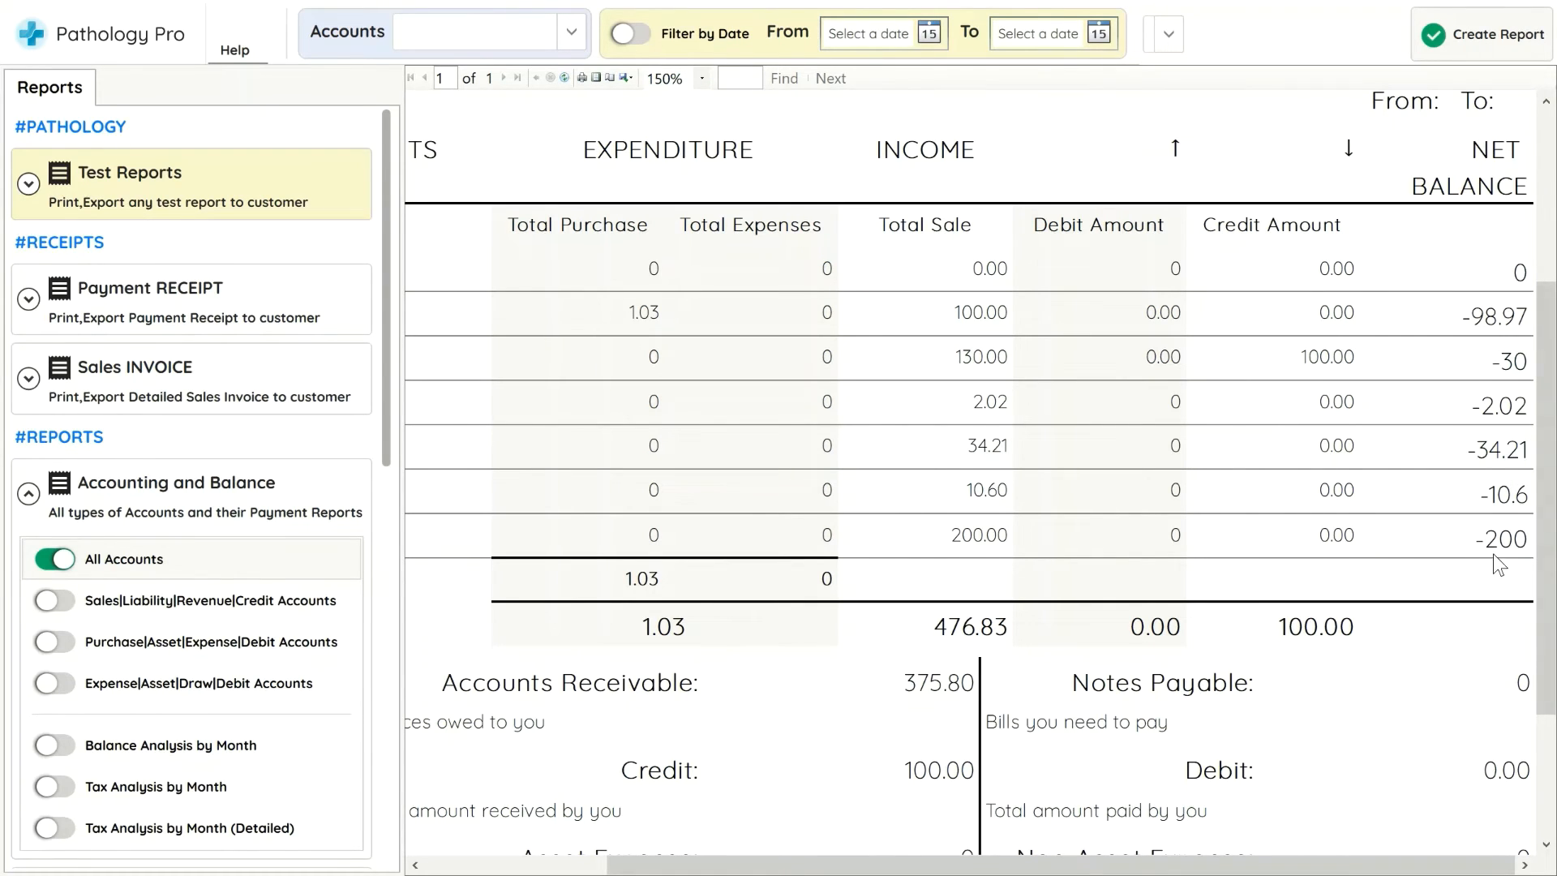
Record a 150 credit payment for the HospitalName123 account
left_click(1533, 7)
scroll(548, 488, "up", 1)
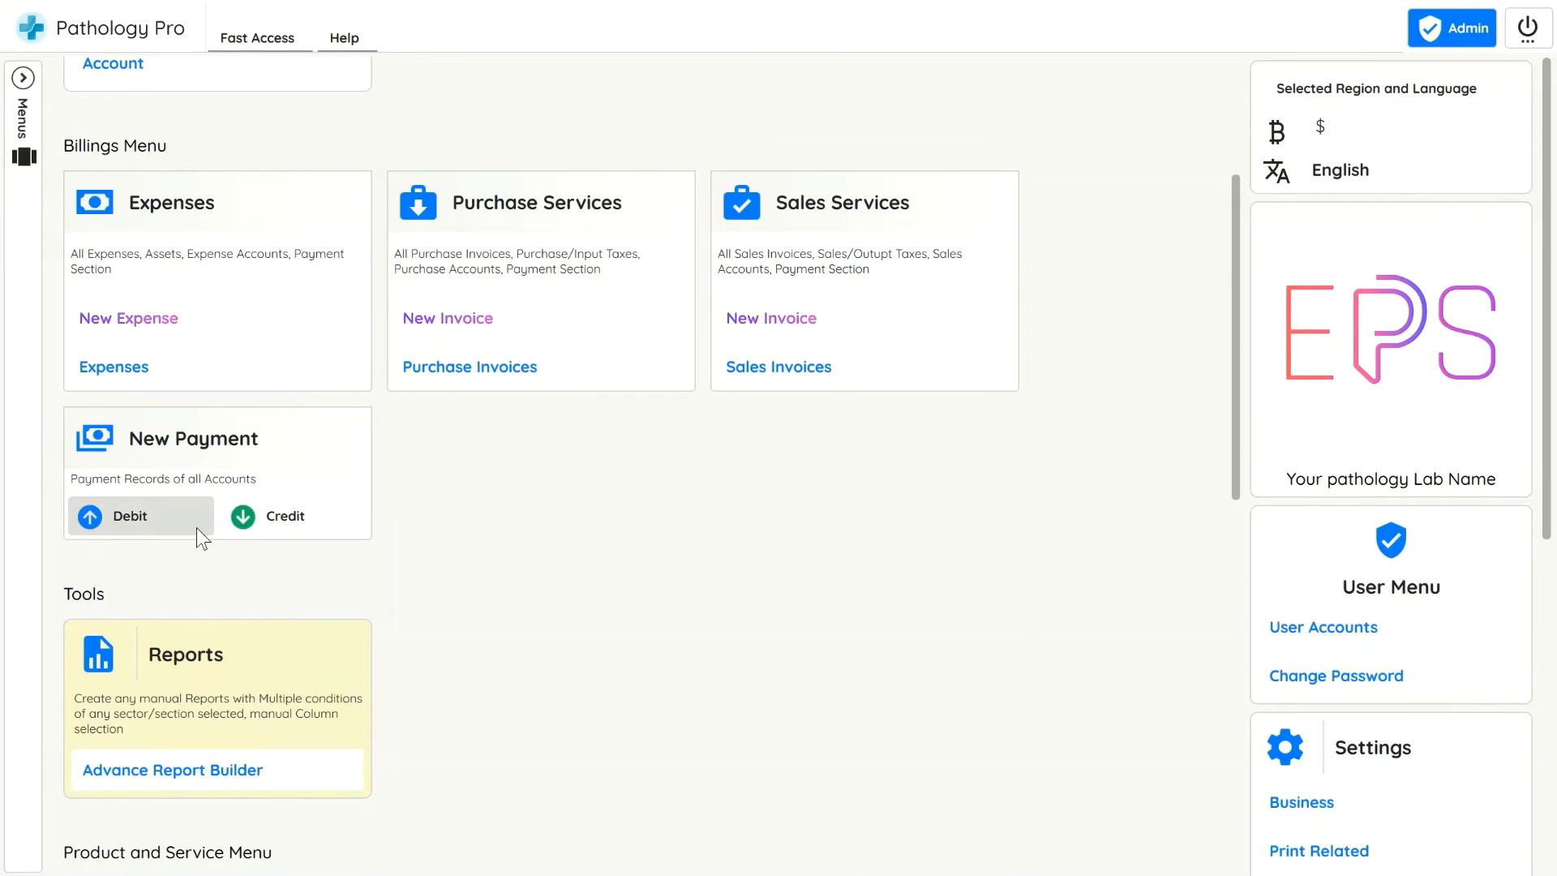
left_click(276, 517)
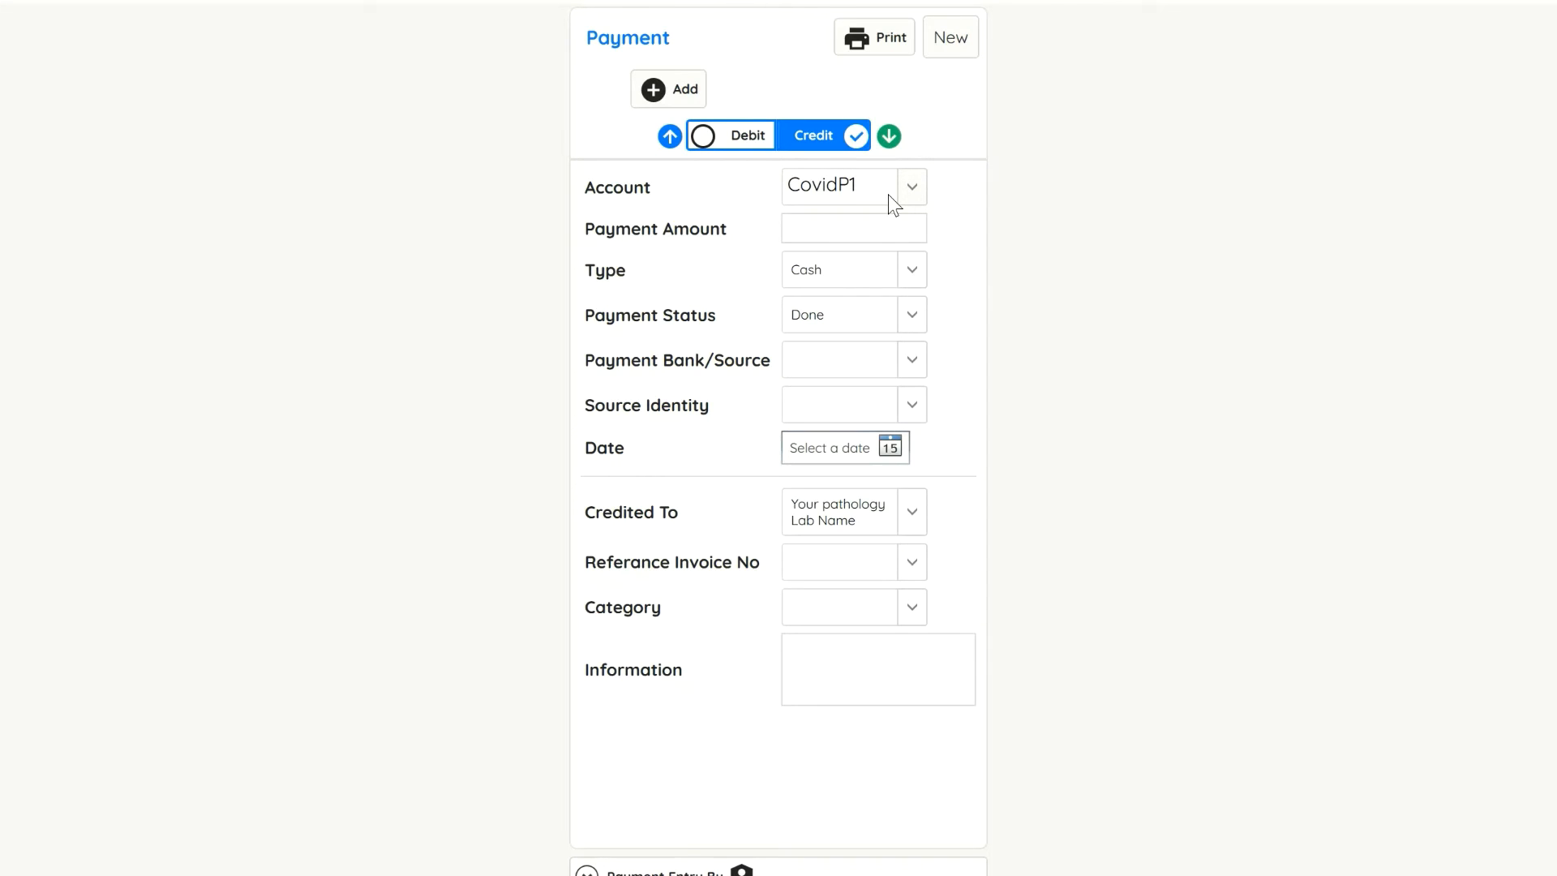
left_click(888, 195)
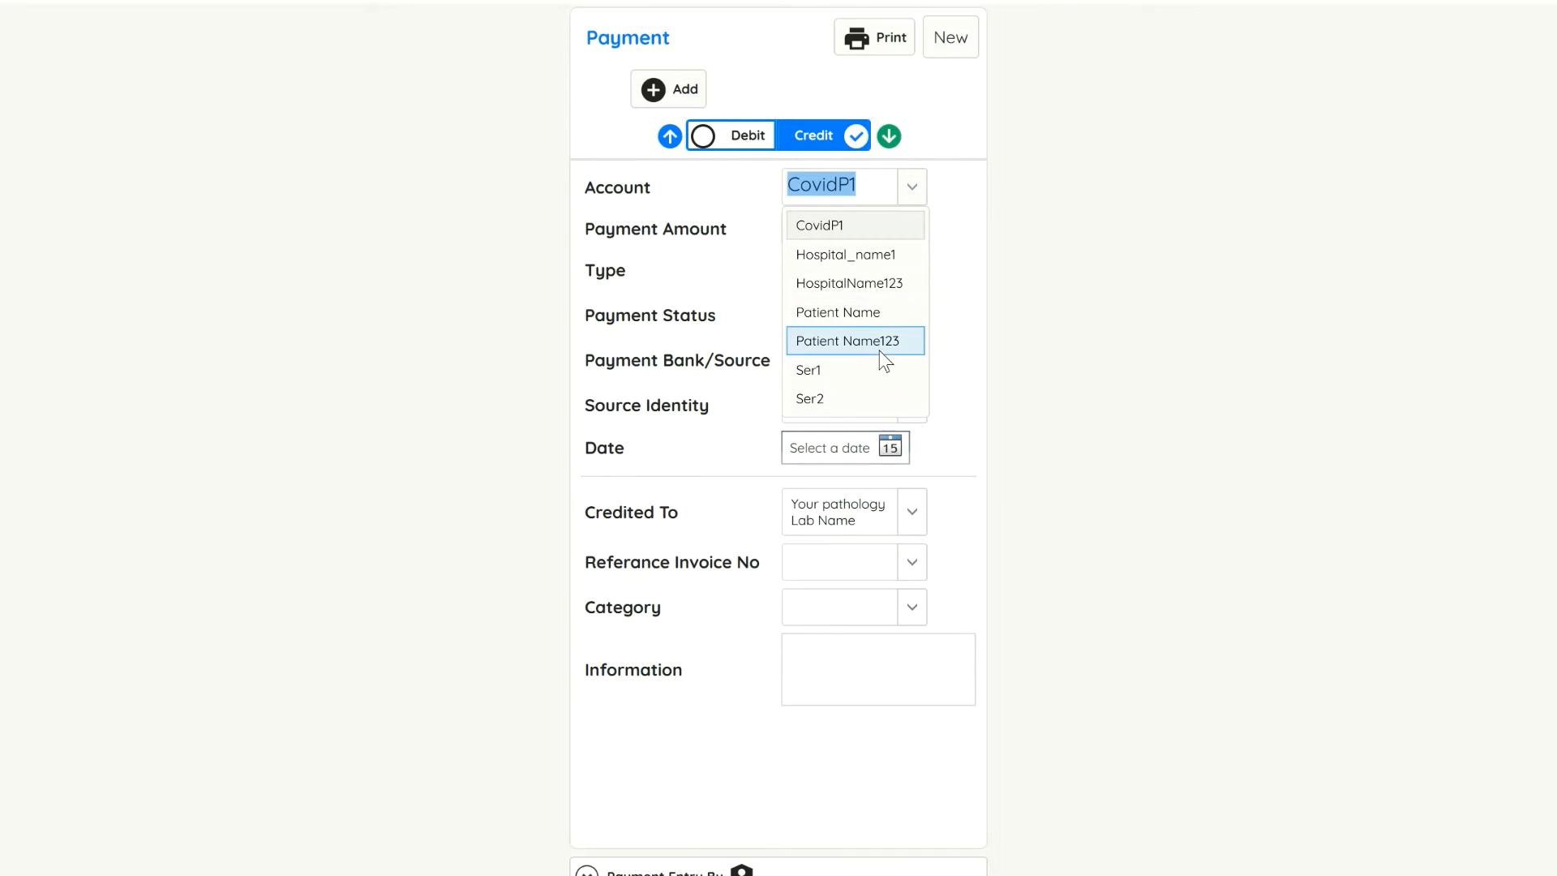
left_click(892, 294)
left_click(884, 227)
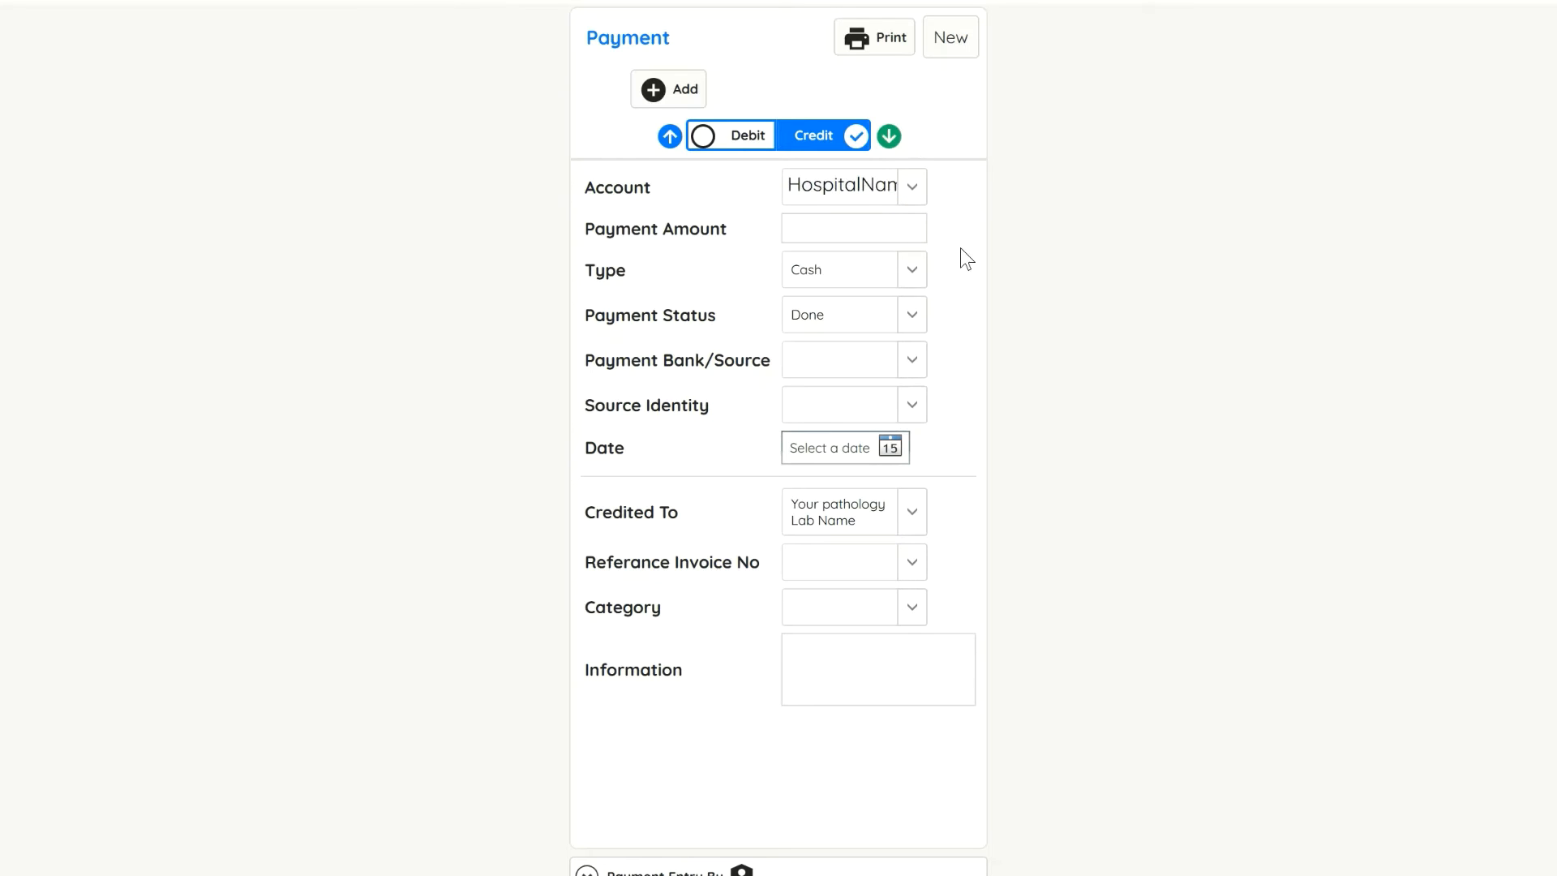
left_click(677, 94)
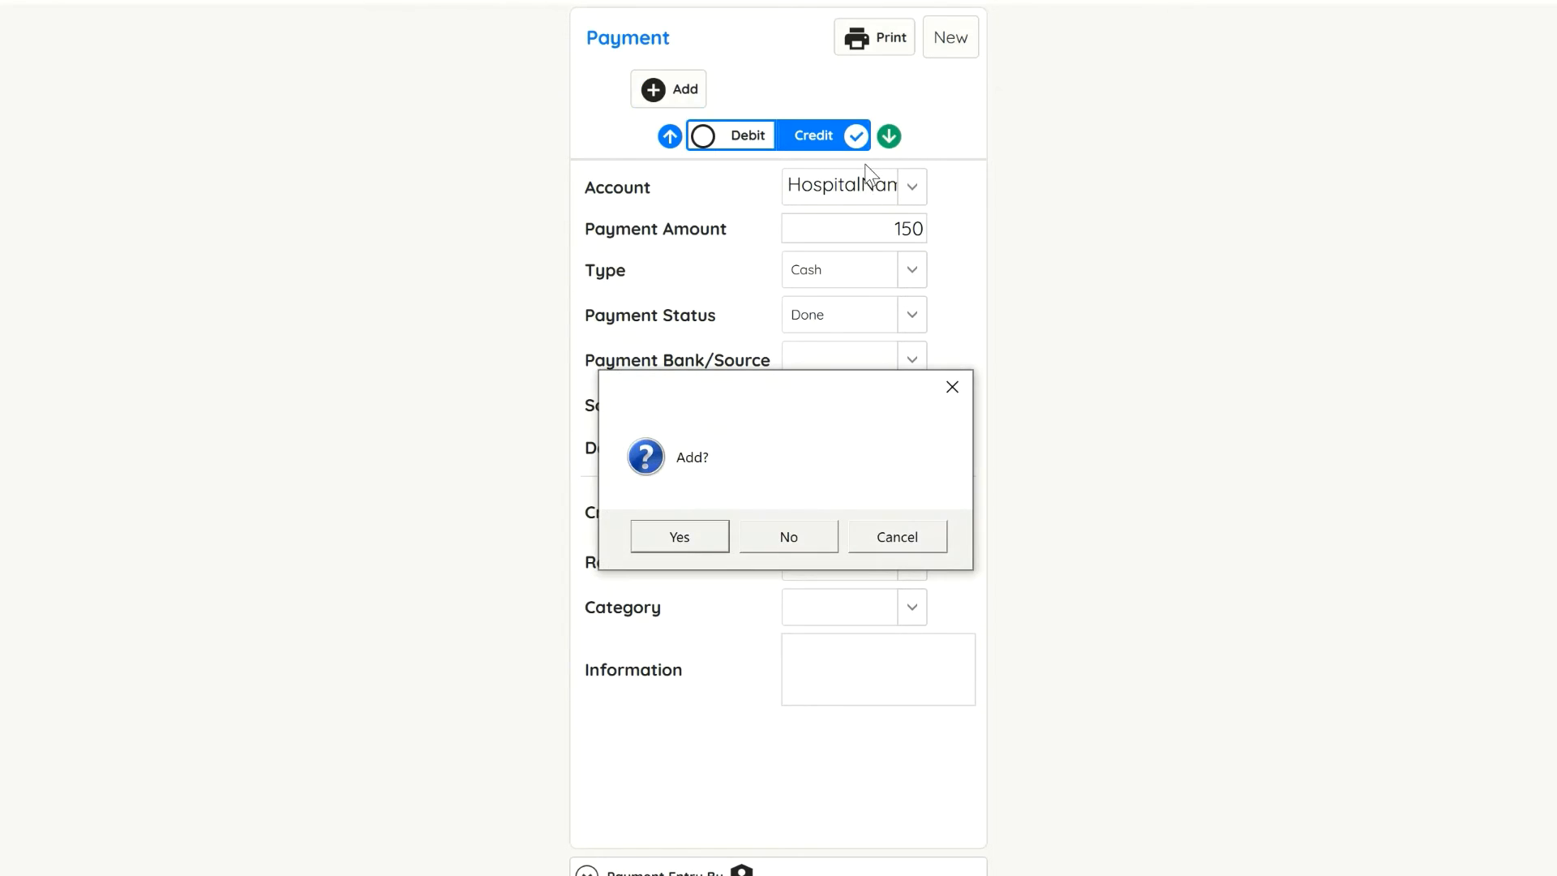
left_click(691, 532)
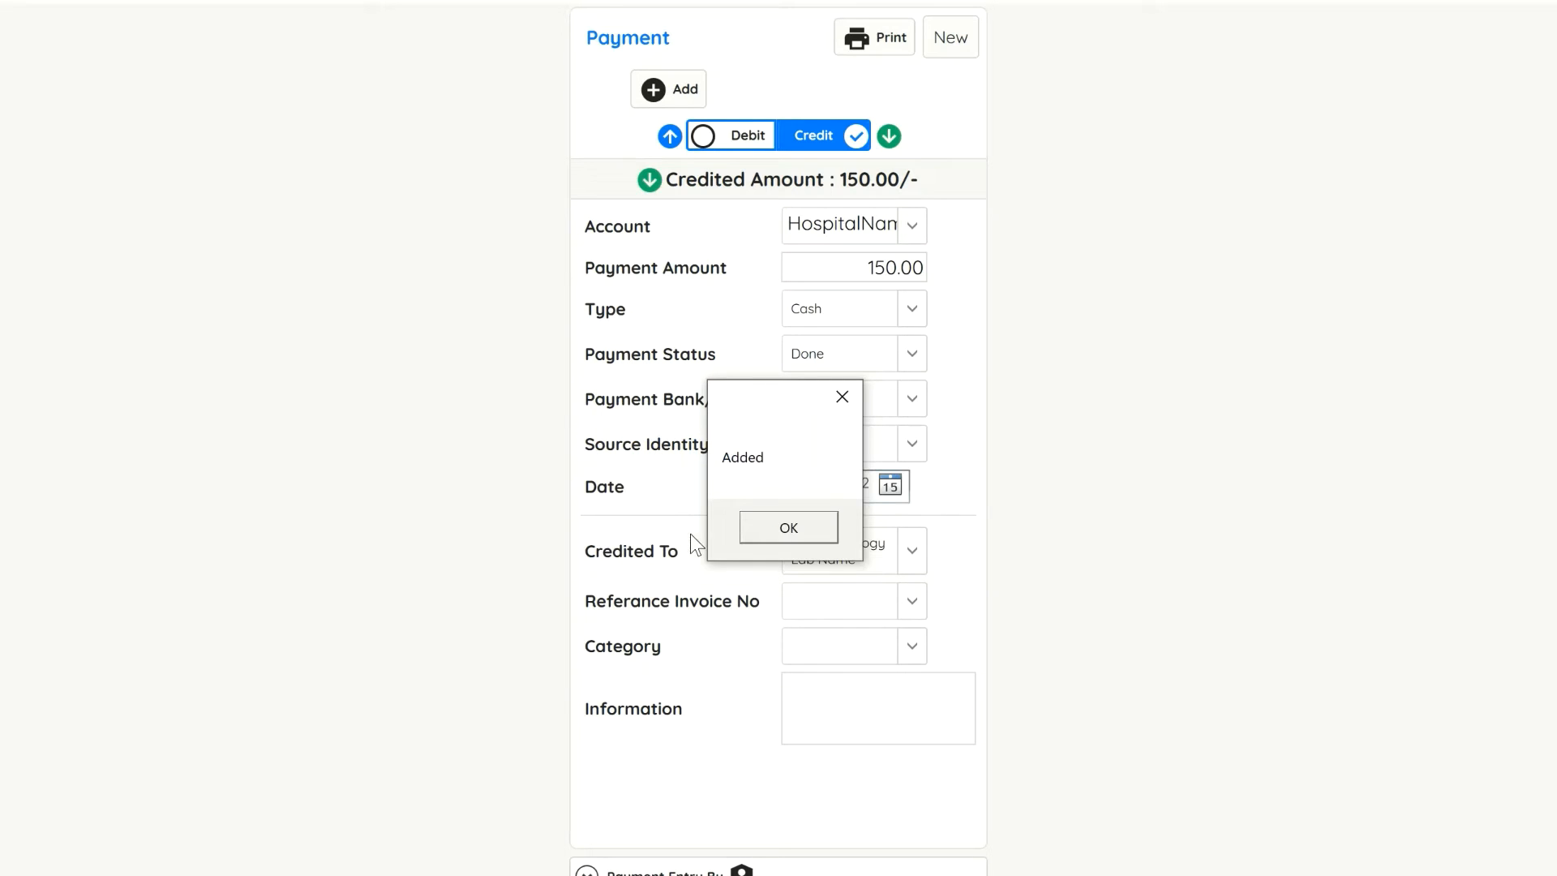
left_click(780, 535)
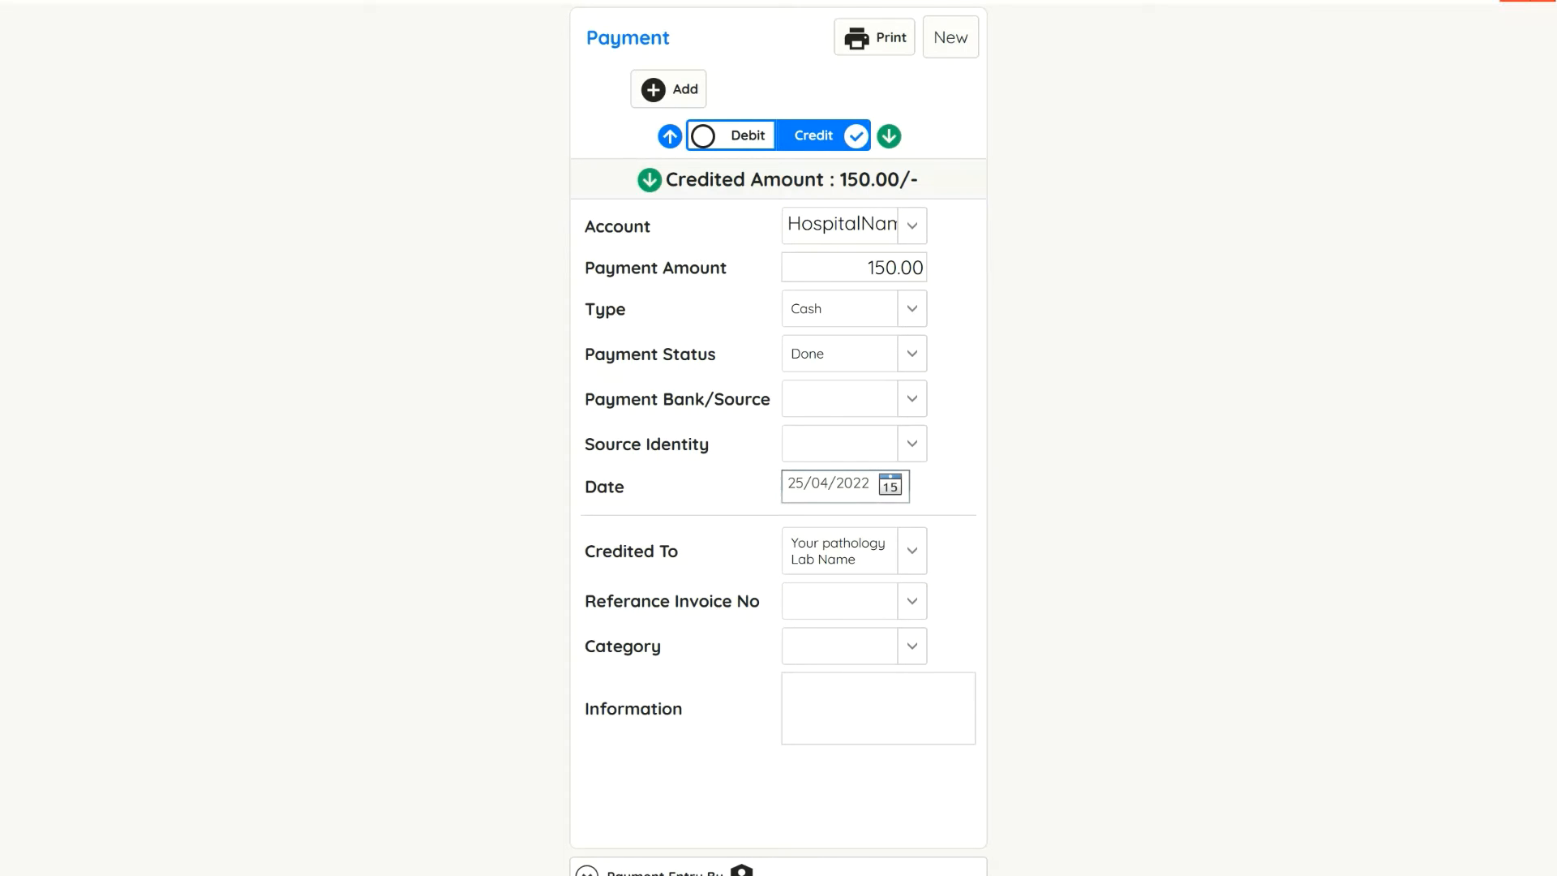
Regenerate the Accounting and Balance report covering all accounts
left_click(1516, 3)
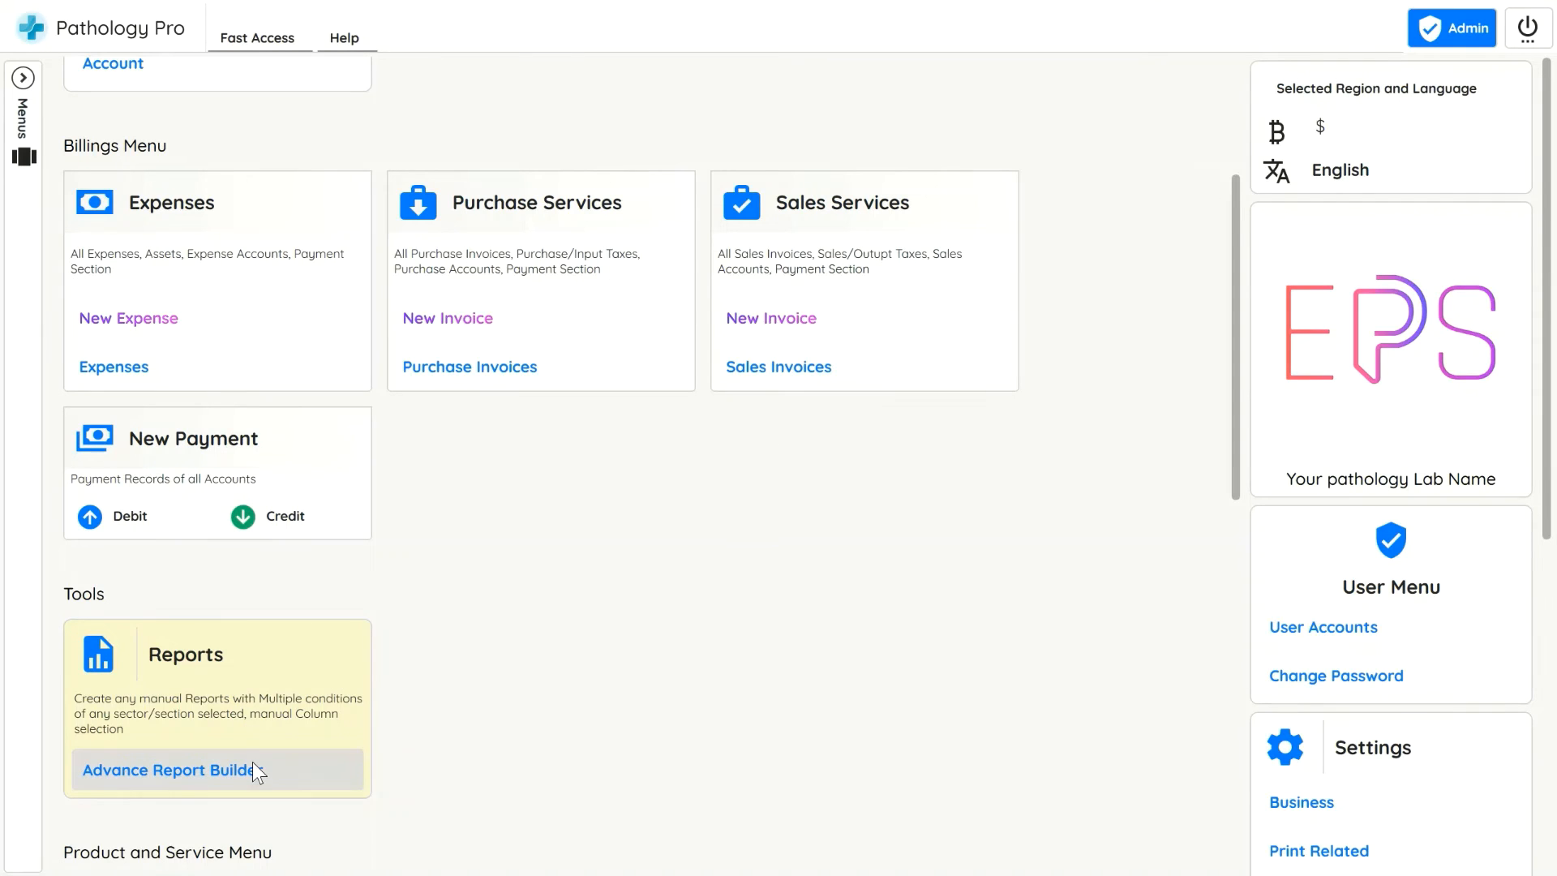
left_click(253, 768)
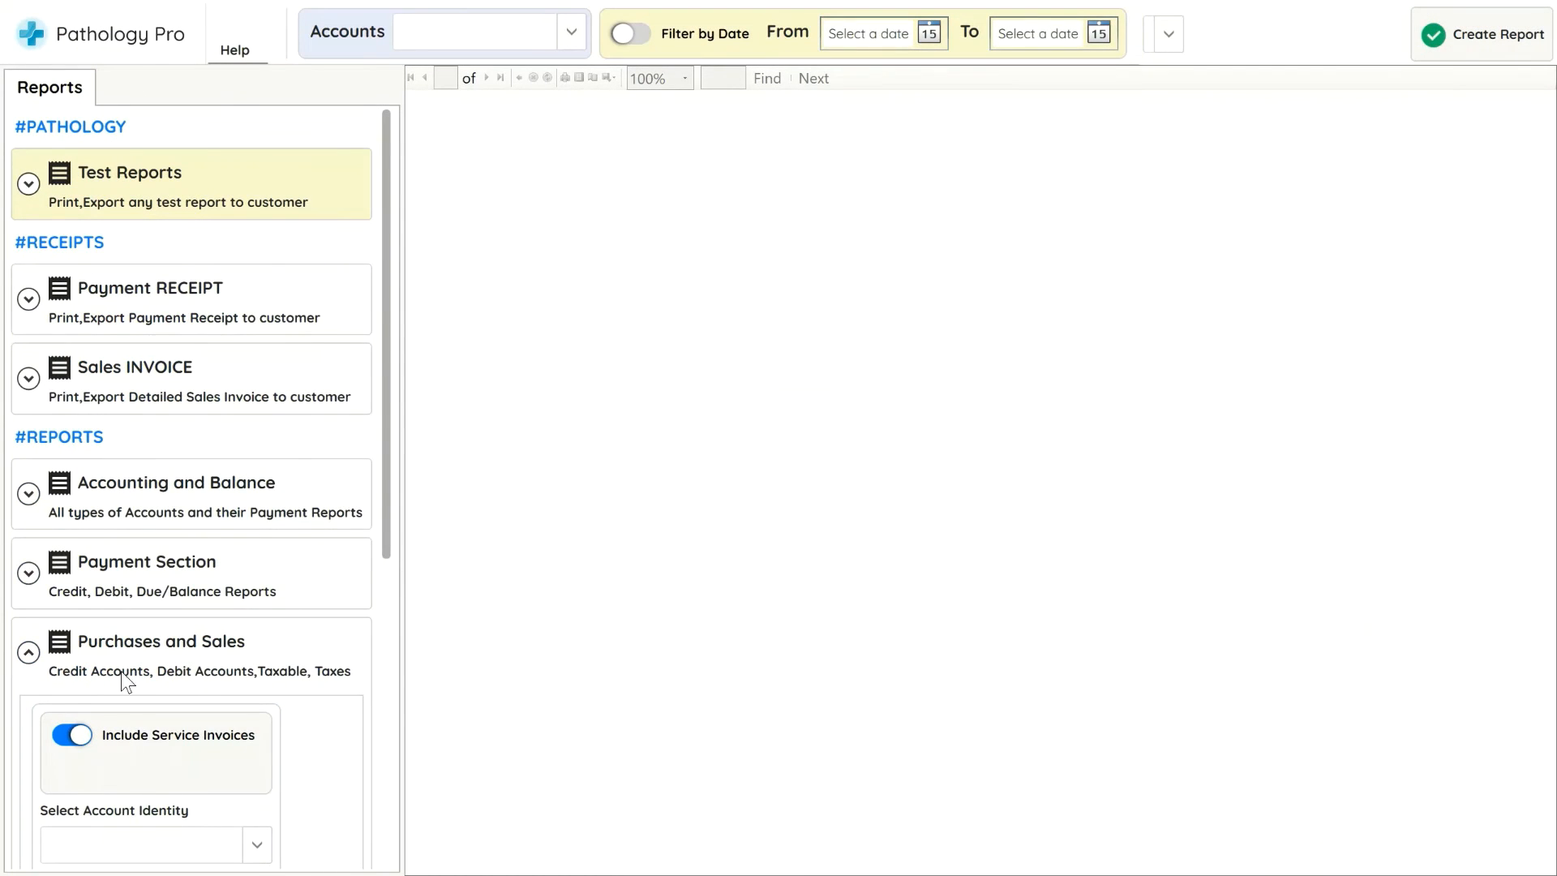
left_click(167, 516)
left_click(151, 562)
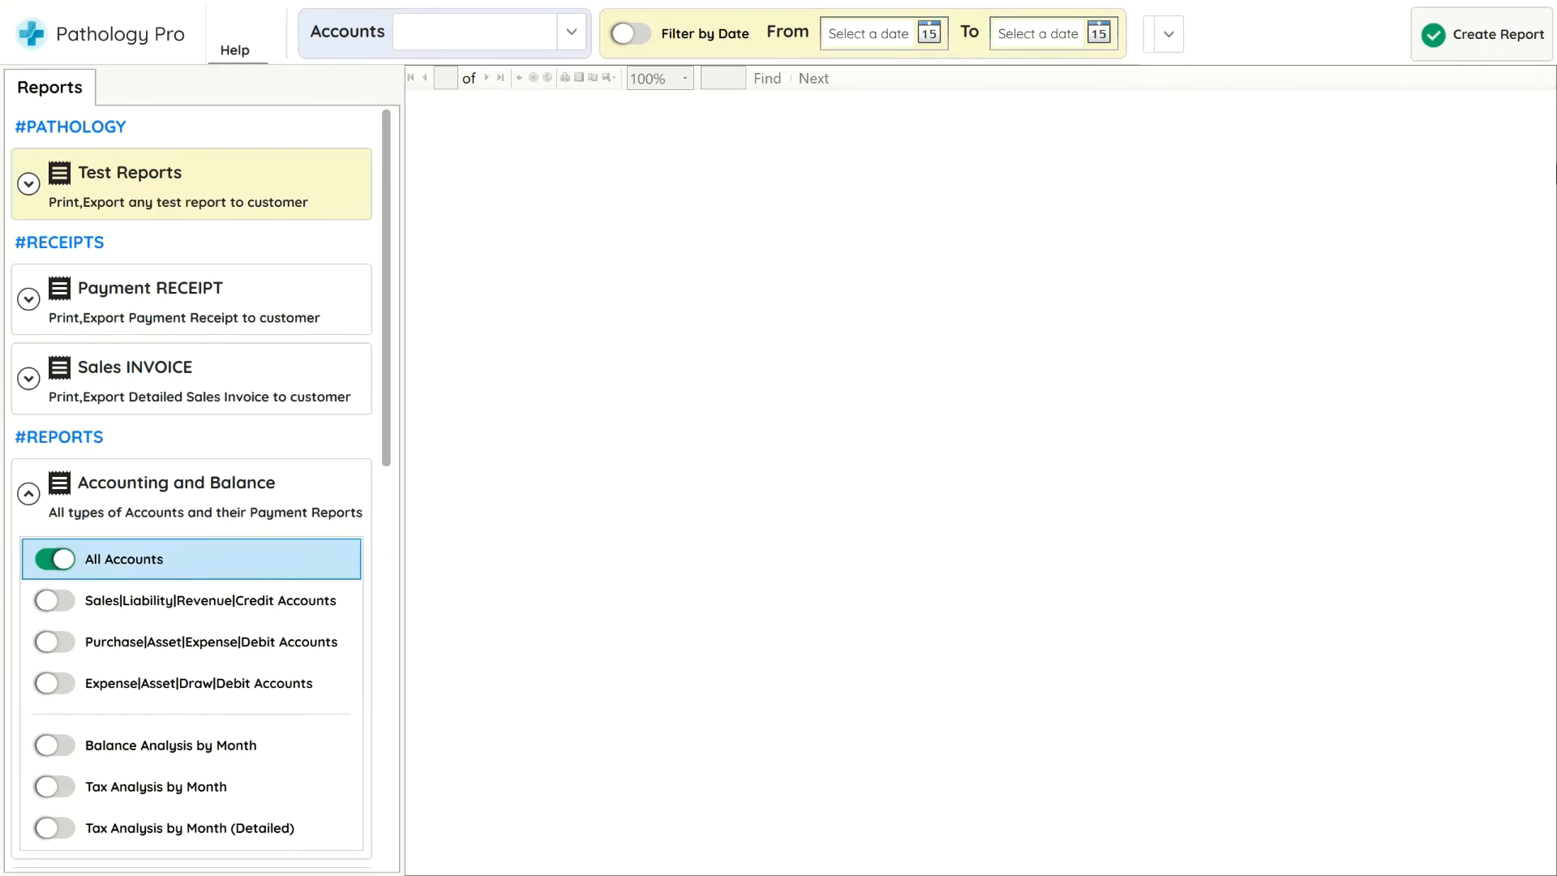
left_click(1478, 50)
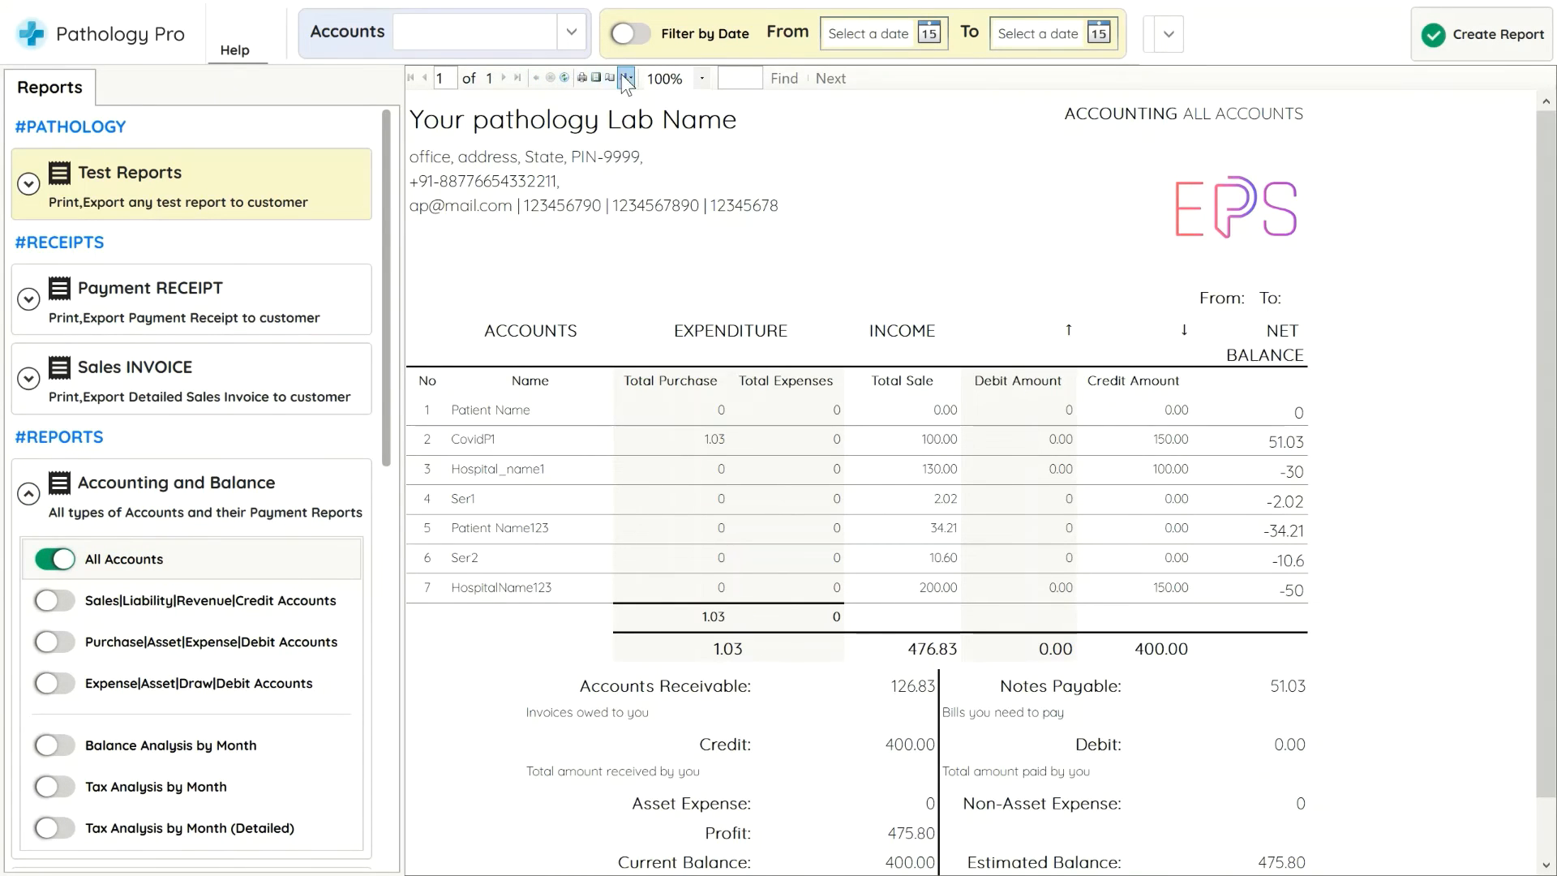
Review the regenerated report at 150% zoom and as a whole page, opening its export options
left_click(702, 78)
left_click(677, 182)
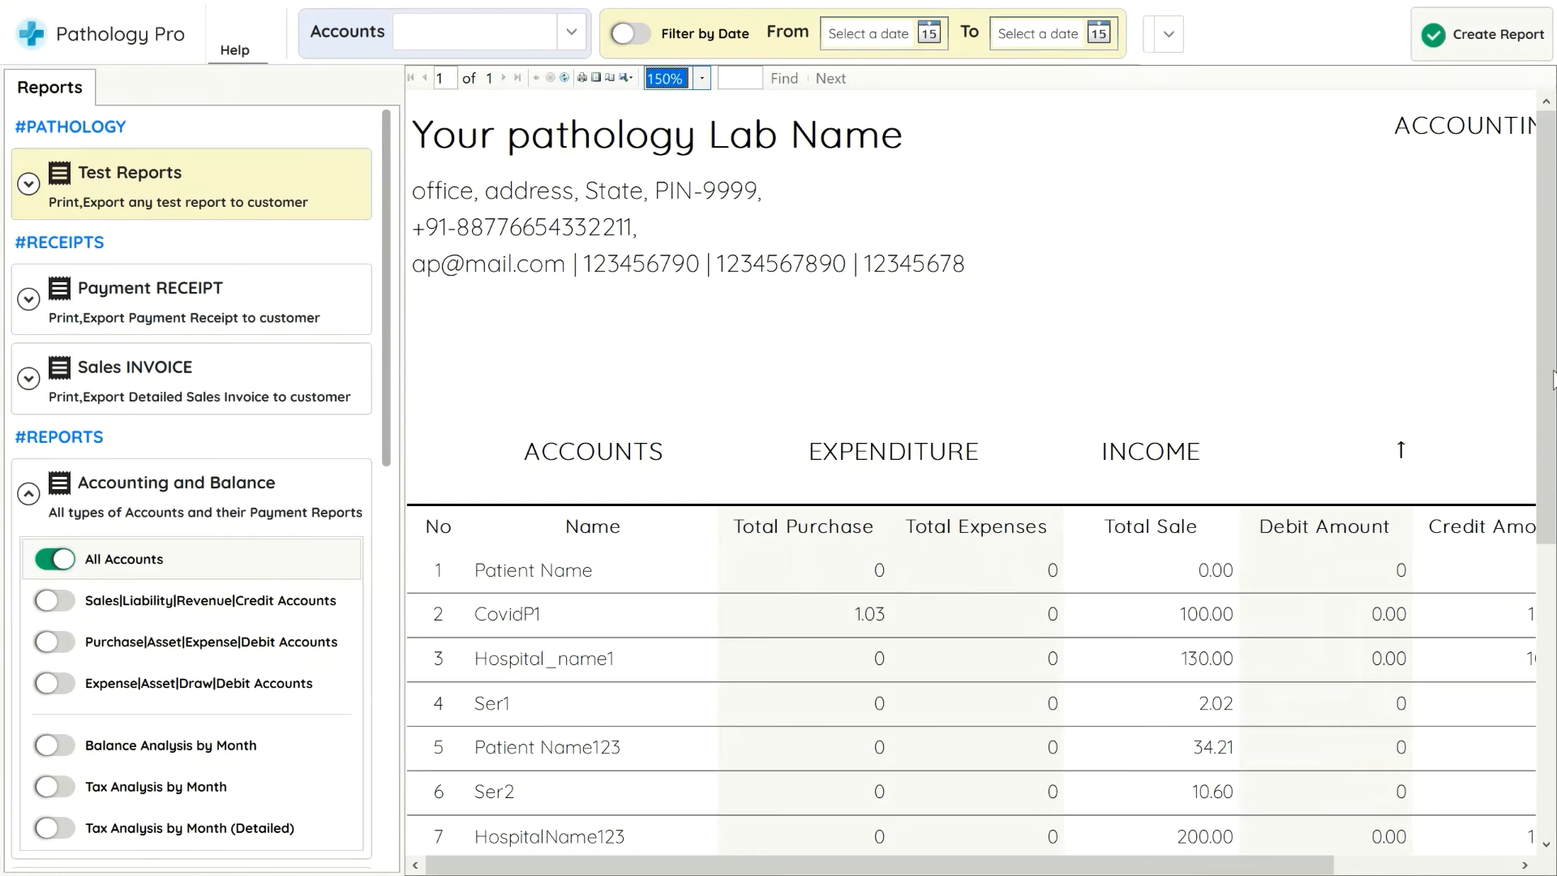
left_click_drag(1552, 388, 1546, 655)
left_click_drag(1246, 866, 1427, 868)
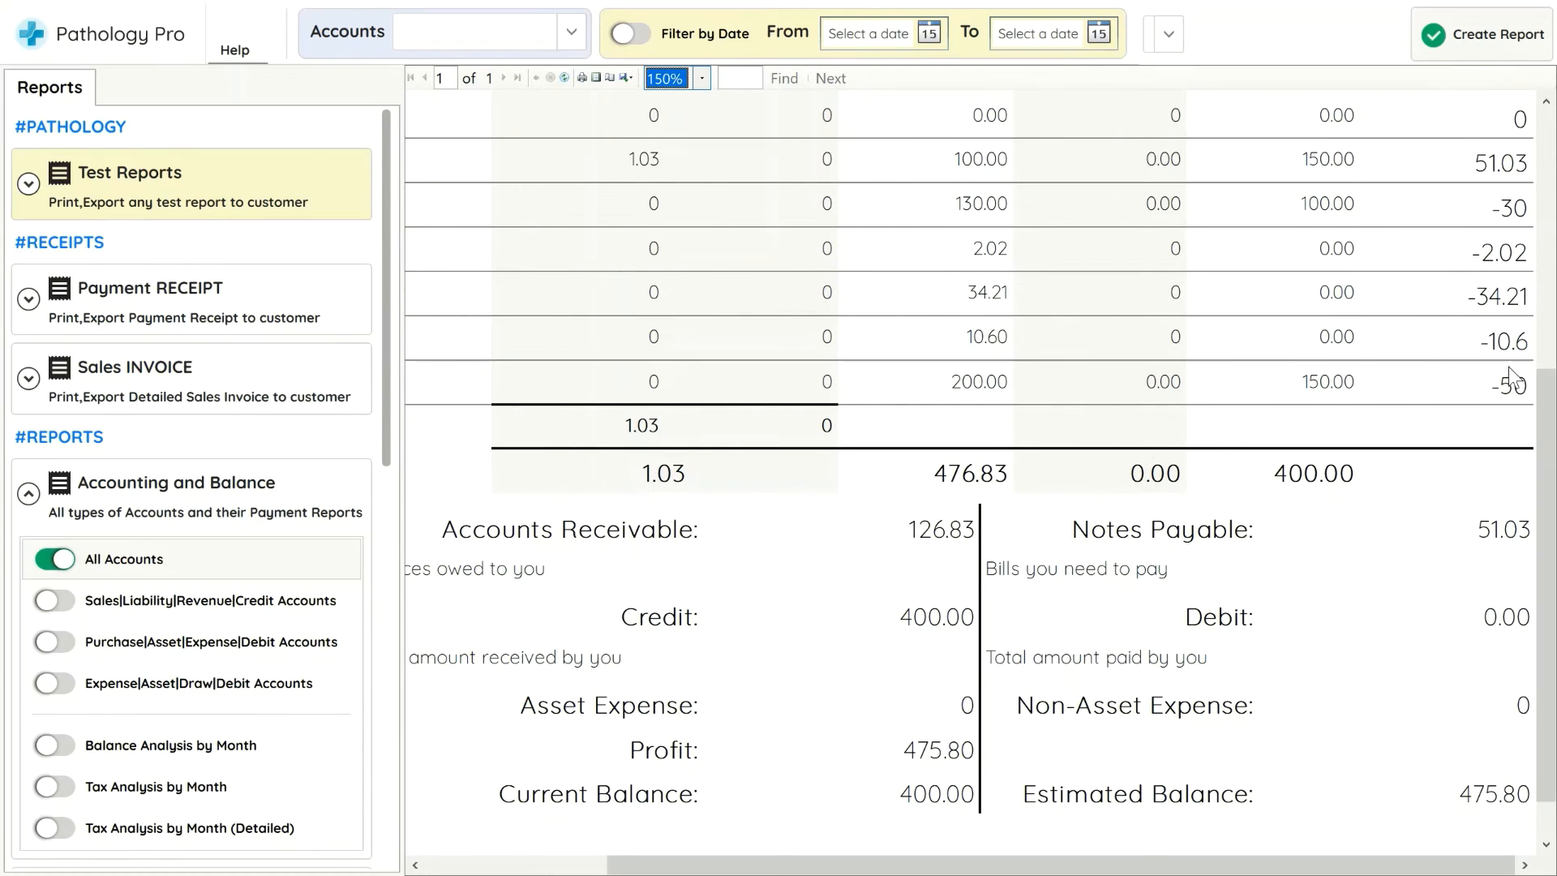
left_click(593, 79)
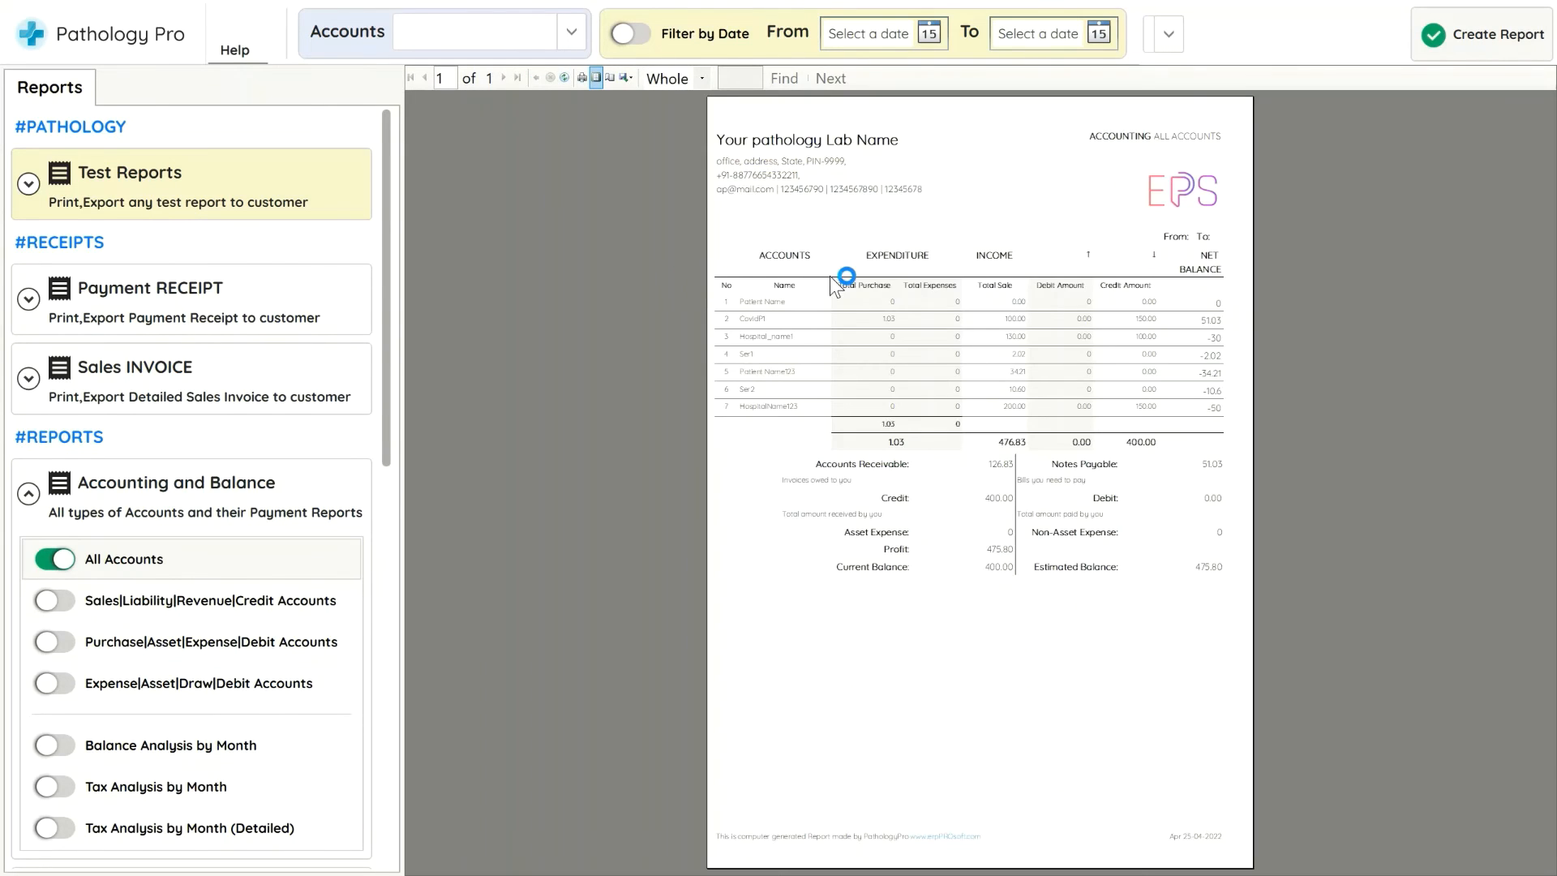
right_click(829, 275)
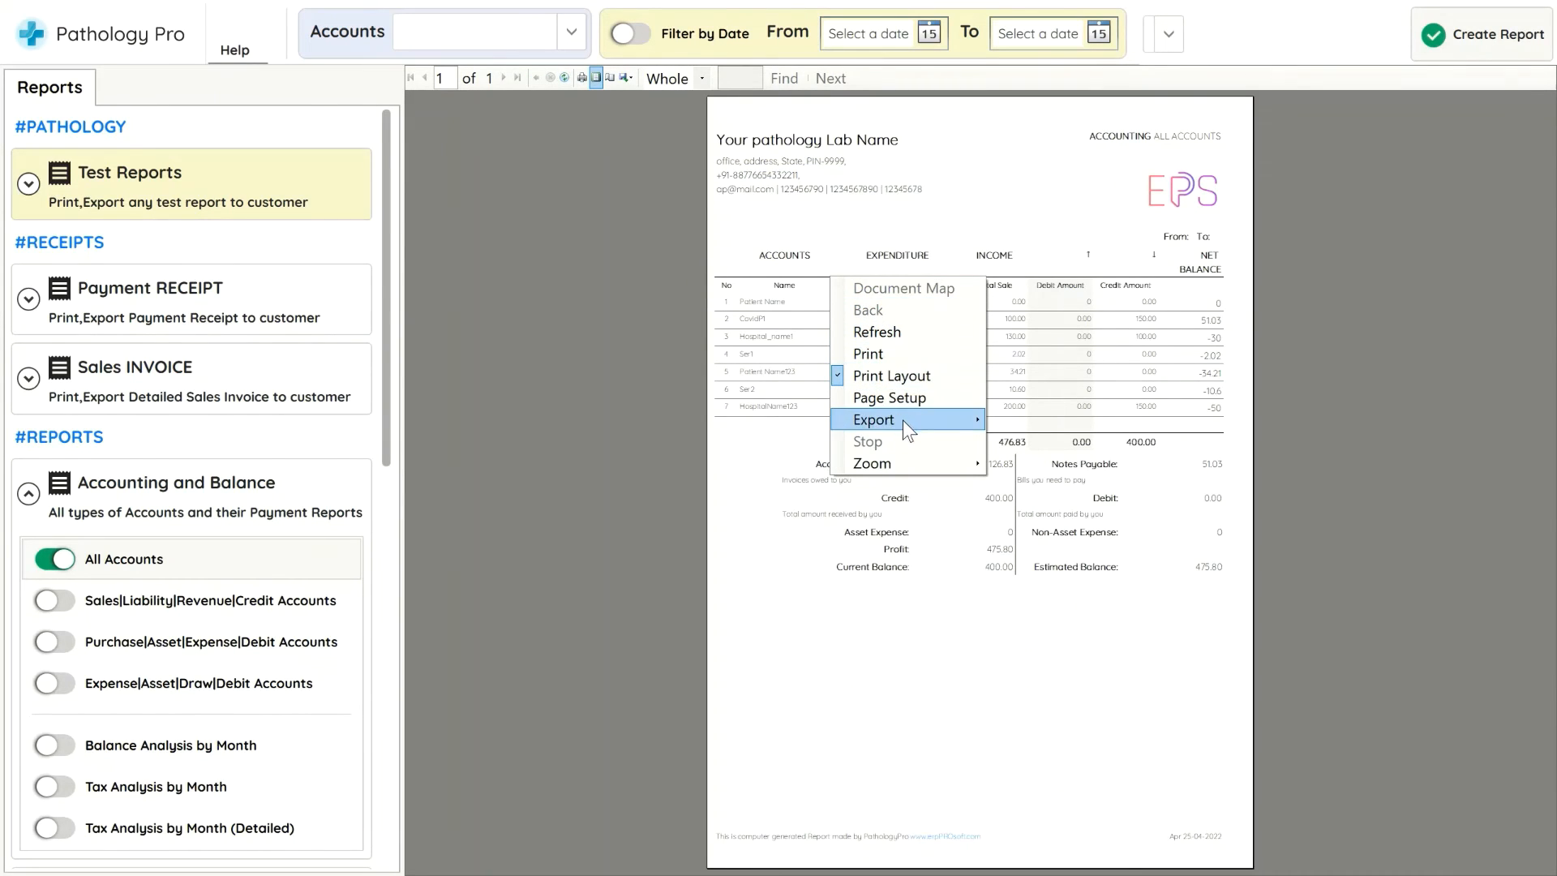
mouse_move(903, 420)
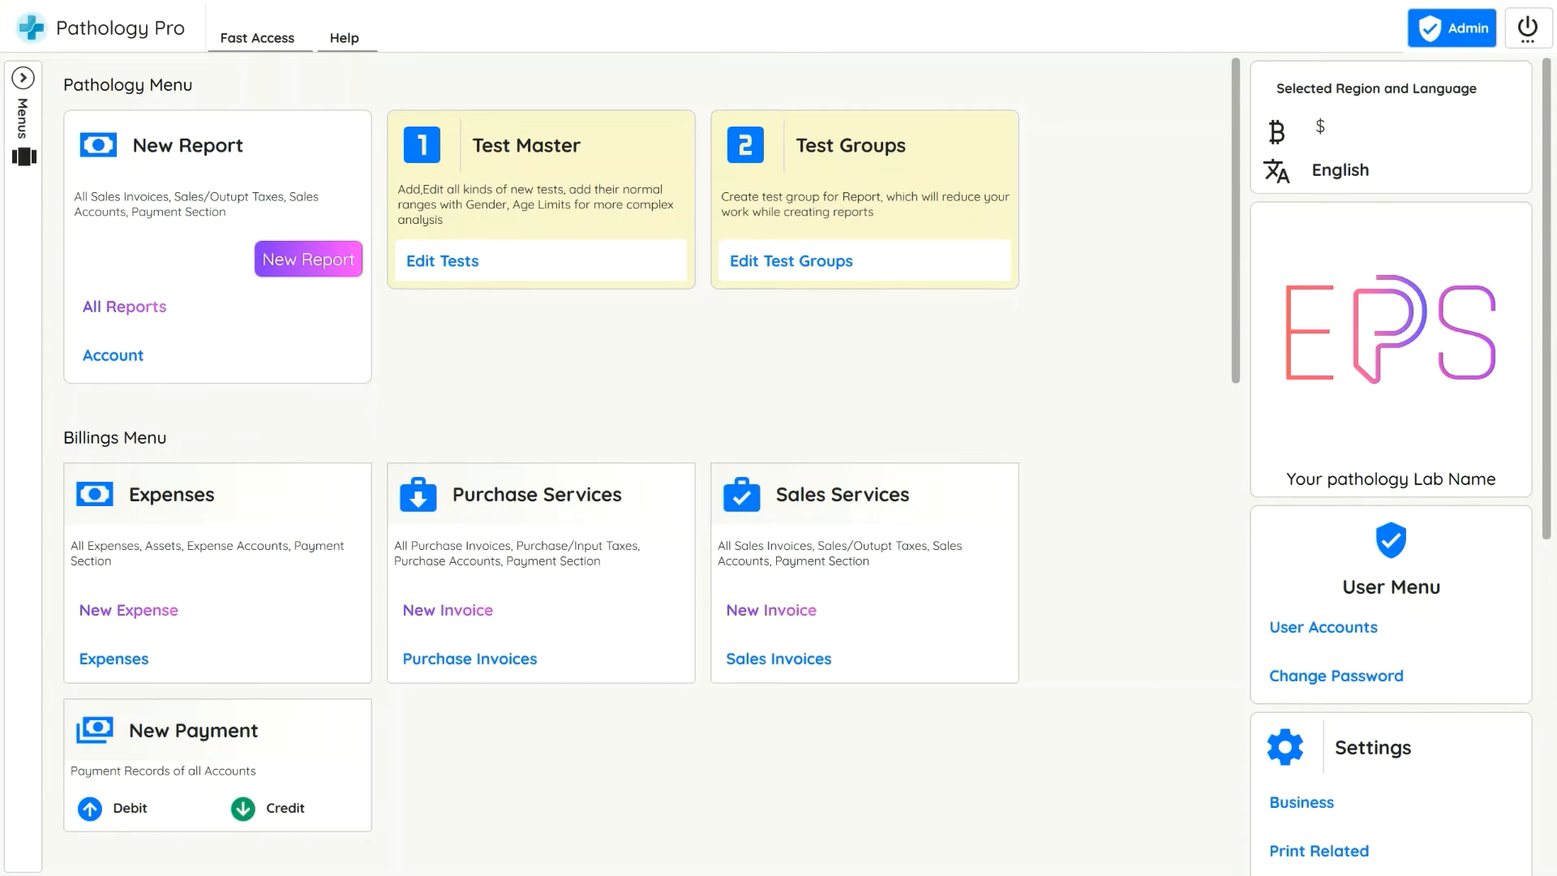
Record a 50 debit payment for the HospitalName123 account
left_click(125, 808)
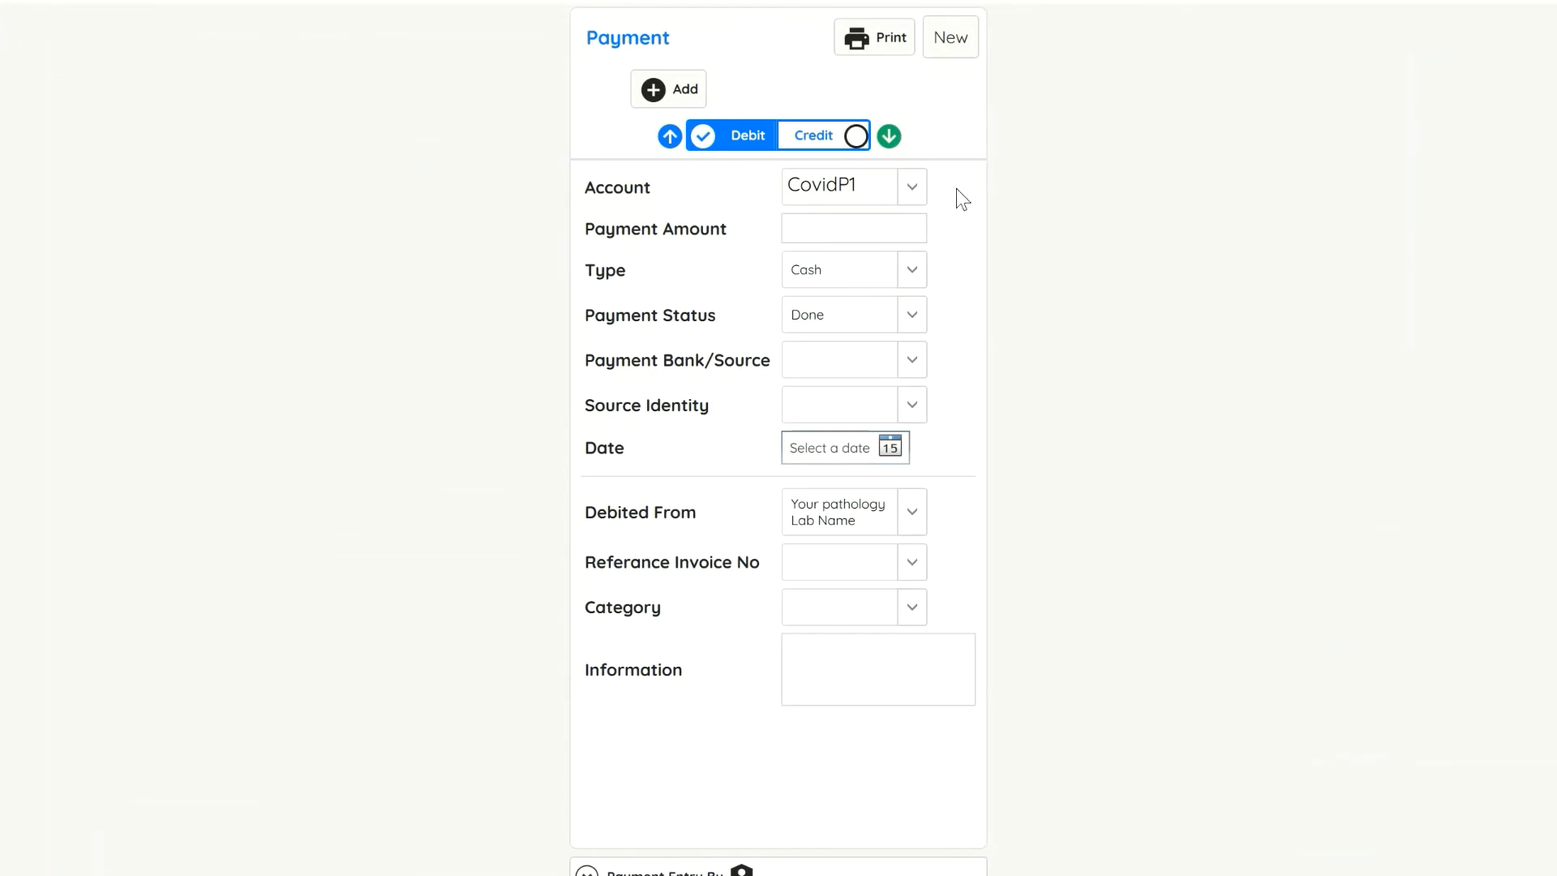
left_click(912, 187)
left_click(883, 339)
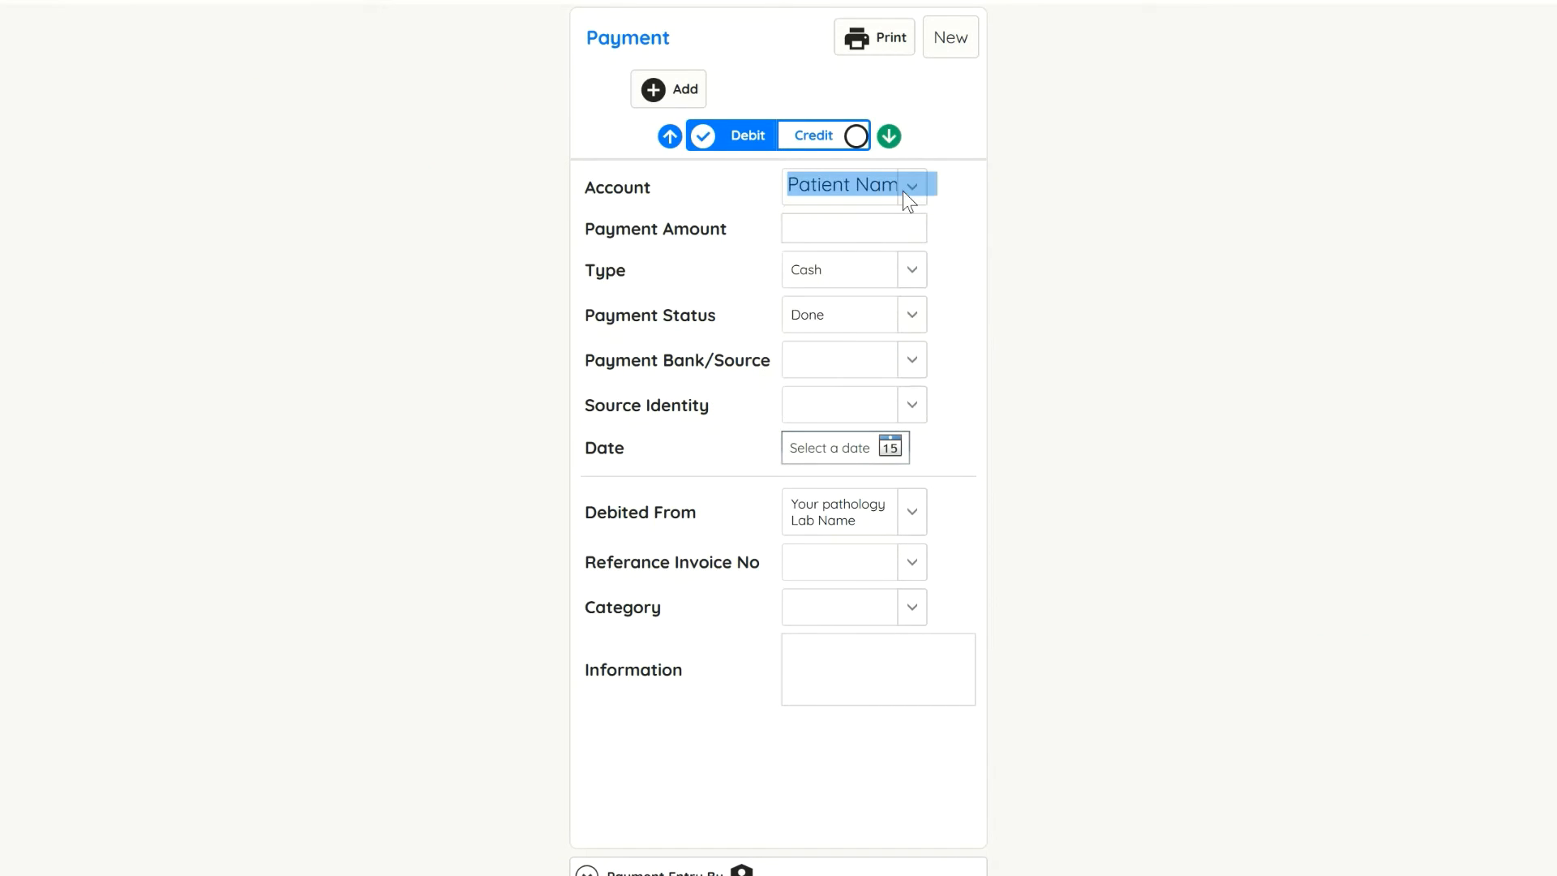
scroll(903, 191, "down", 2)
left_click(902, 191)
left_click(887, 285)
left_click(758, 153)
left_click(746, 150)
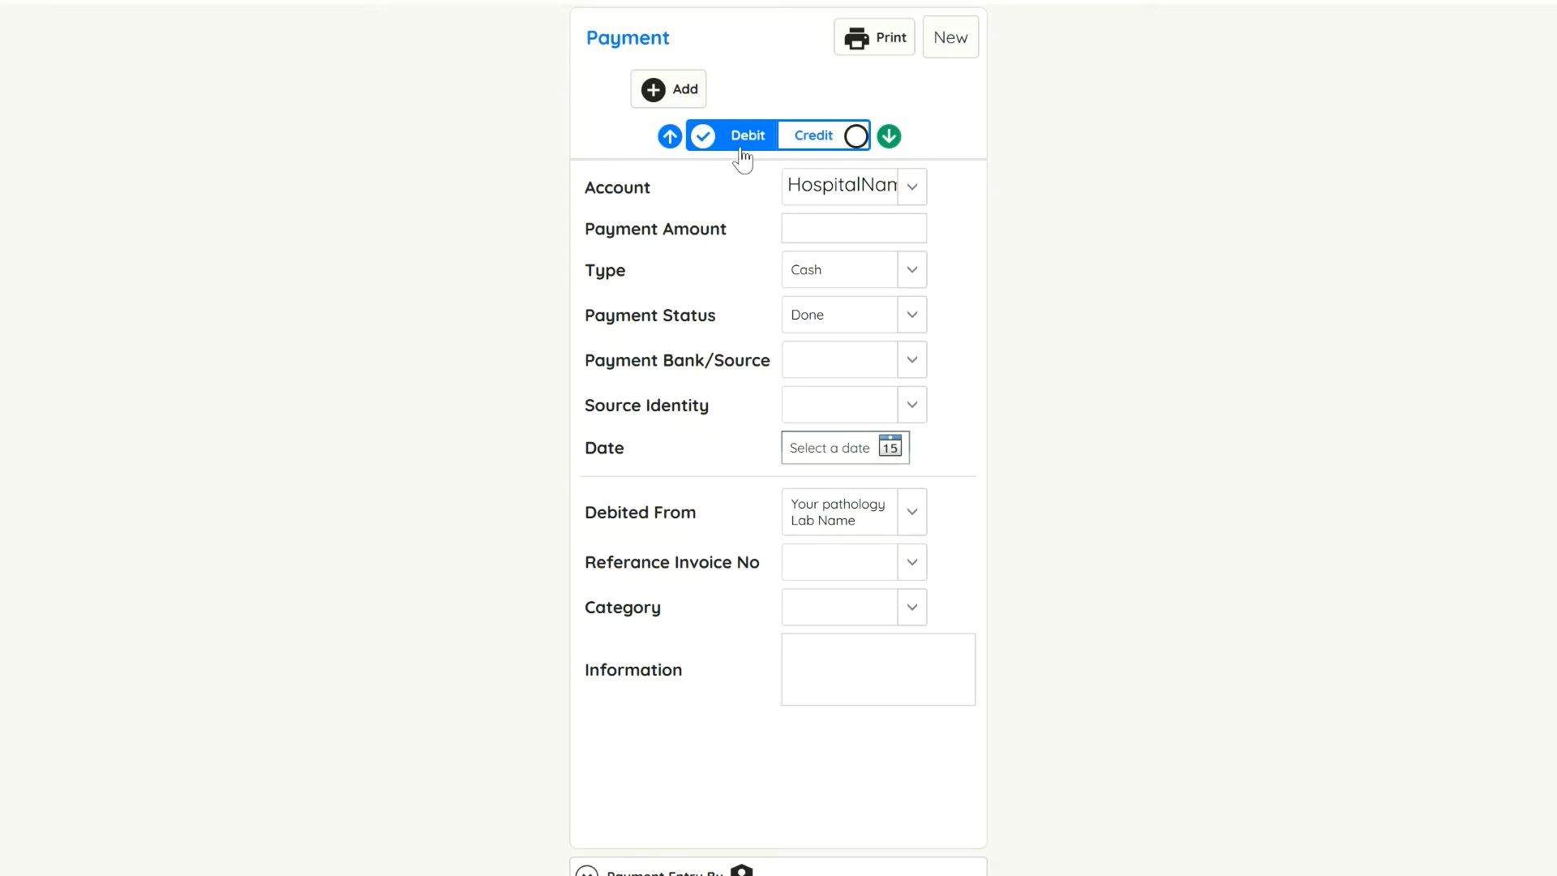
left_click(884, 228)
left_click(661, 92)
left_click(674, 539)
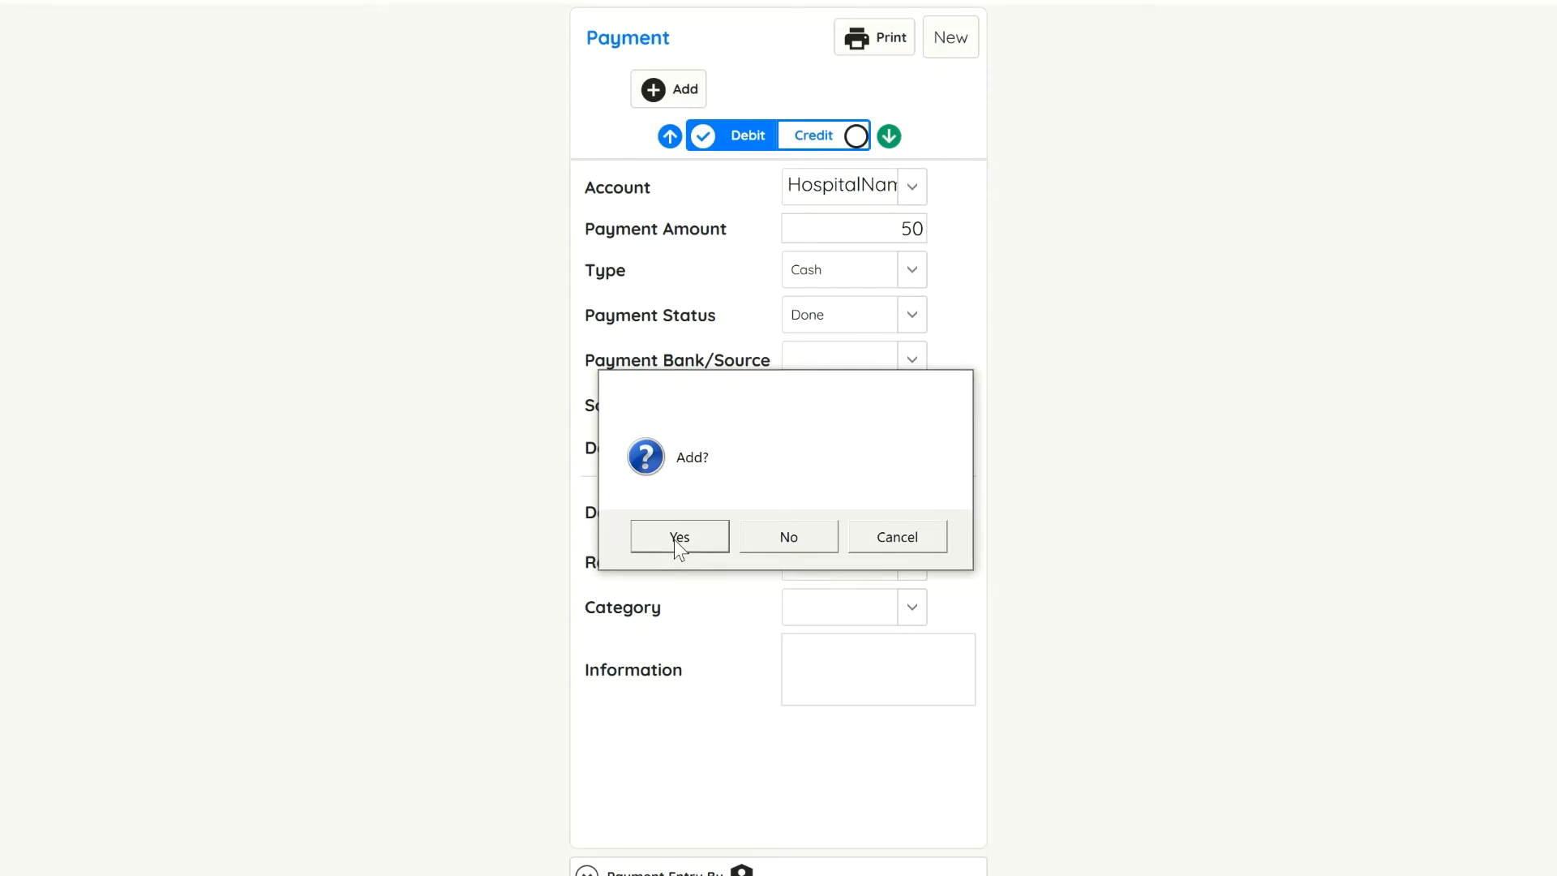
left_click(790, 524)
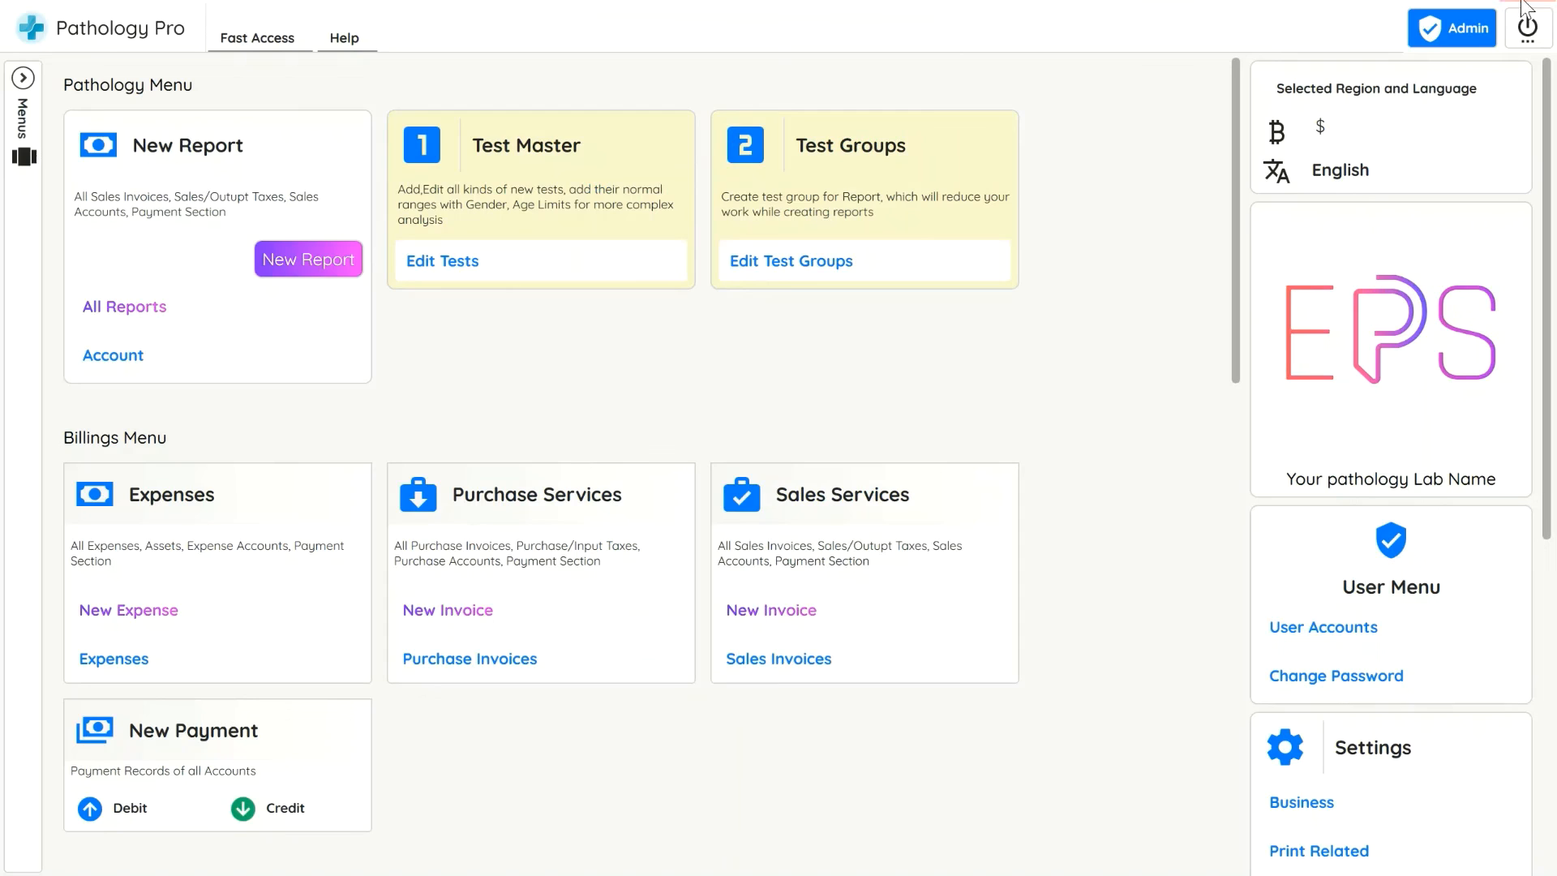
Generate the Accounting and Balance report for all accounts and view it at 150% zoom
scroll(365, 795, "down", 4)
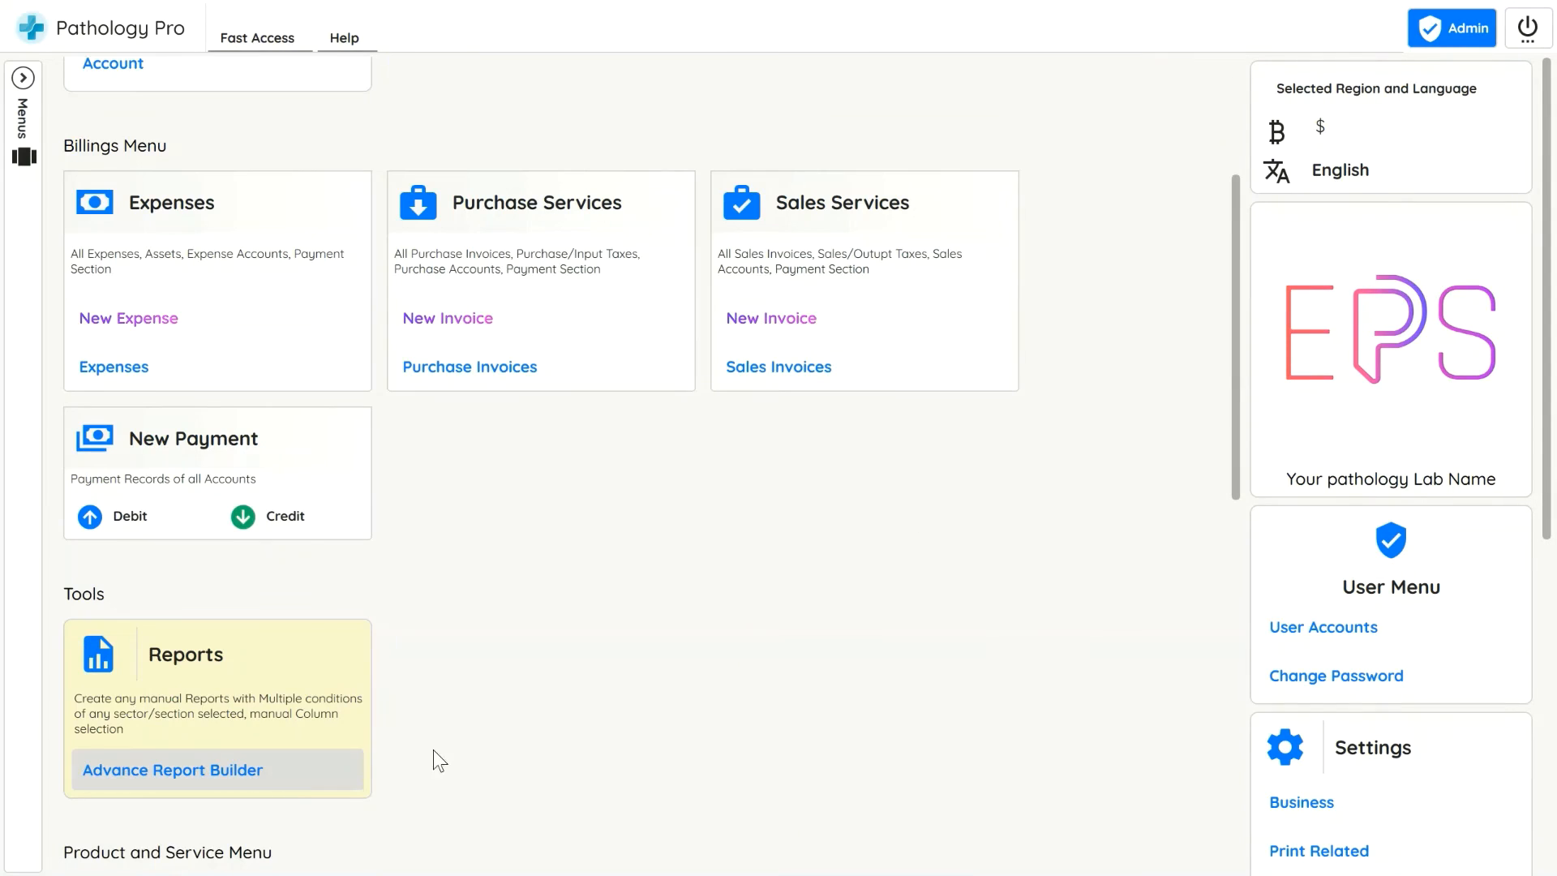
left_click(28, 493)
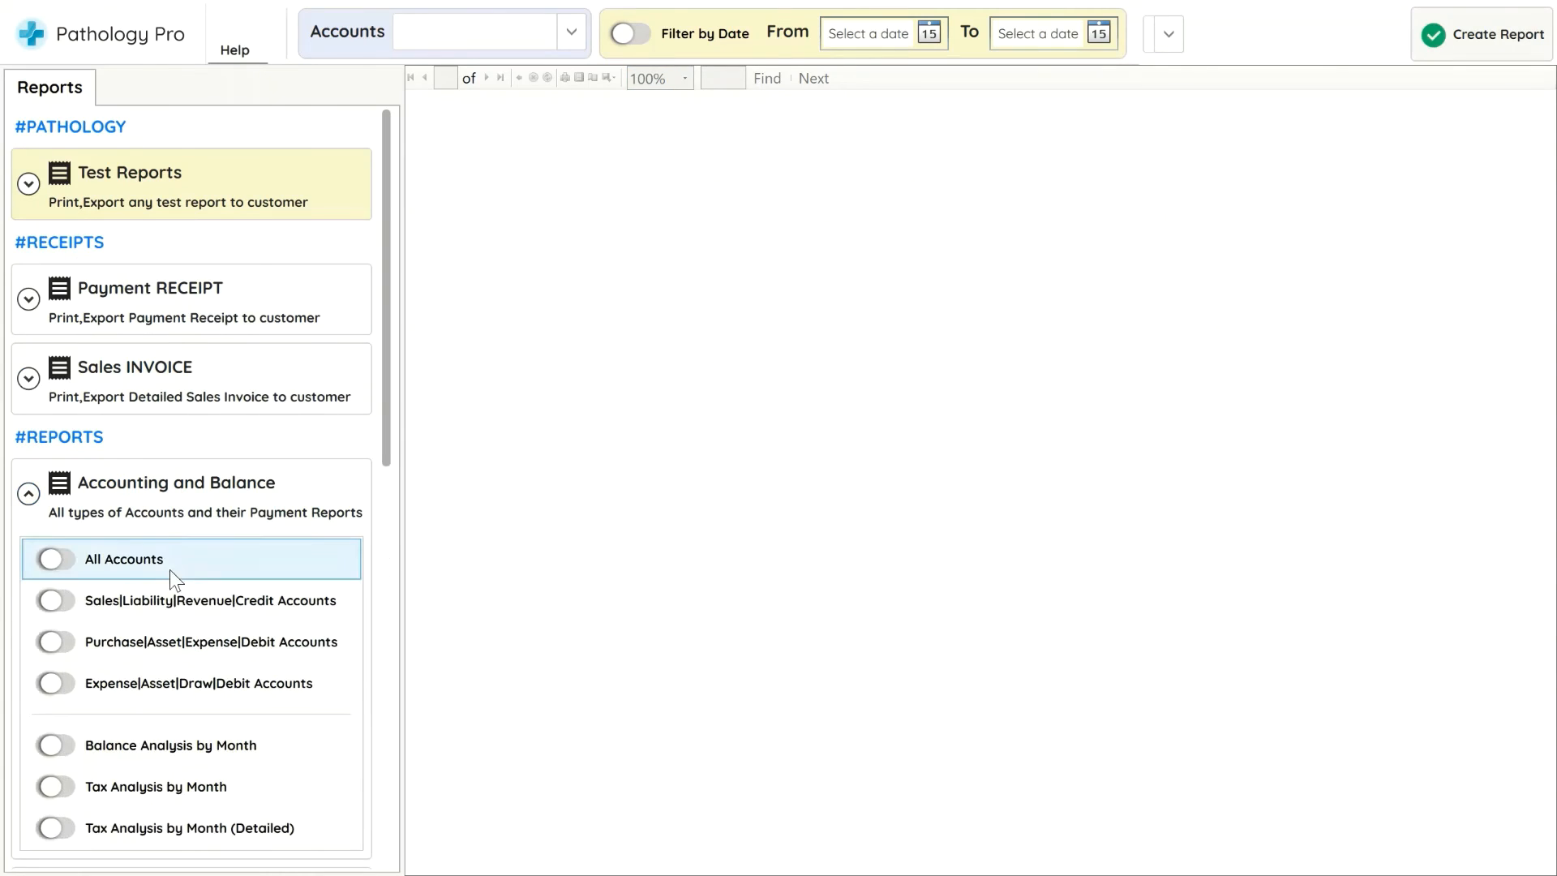
left_click(192, 562)
left_click(1445, 21)
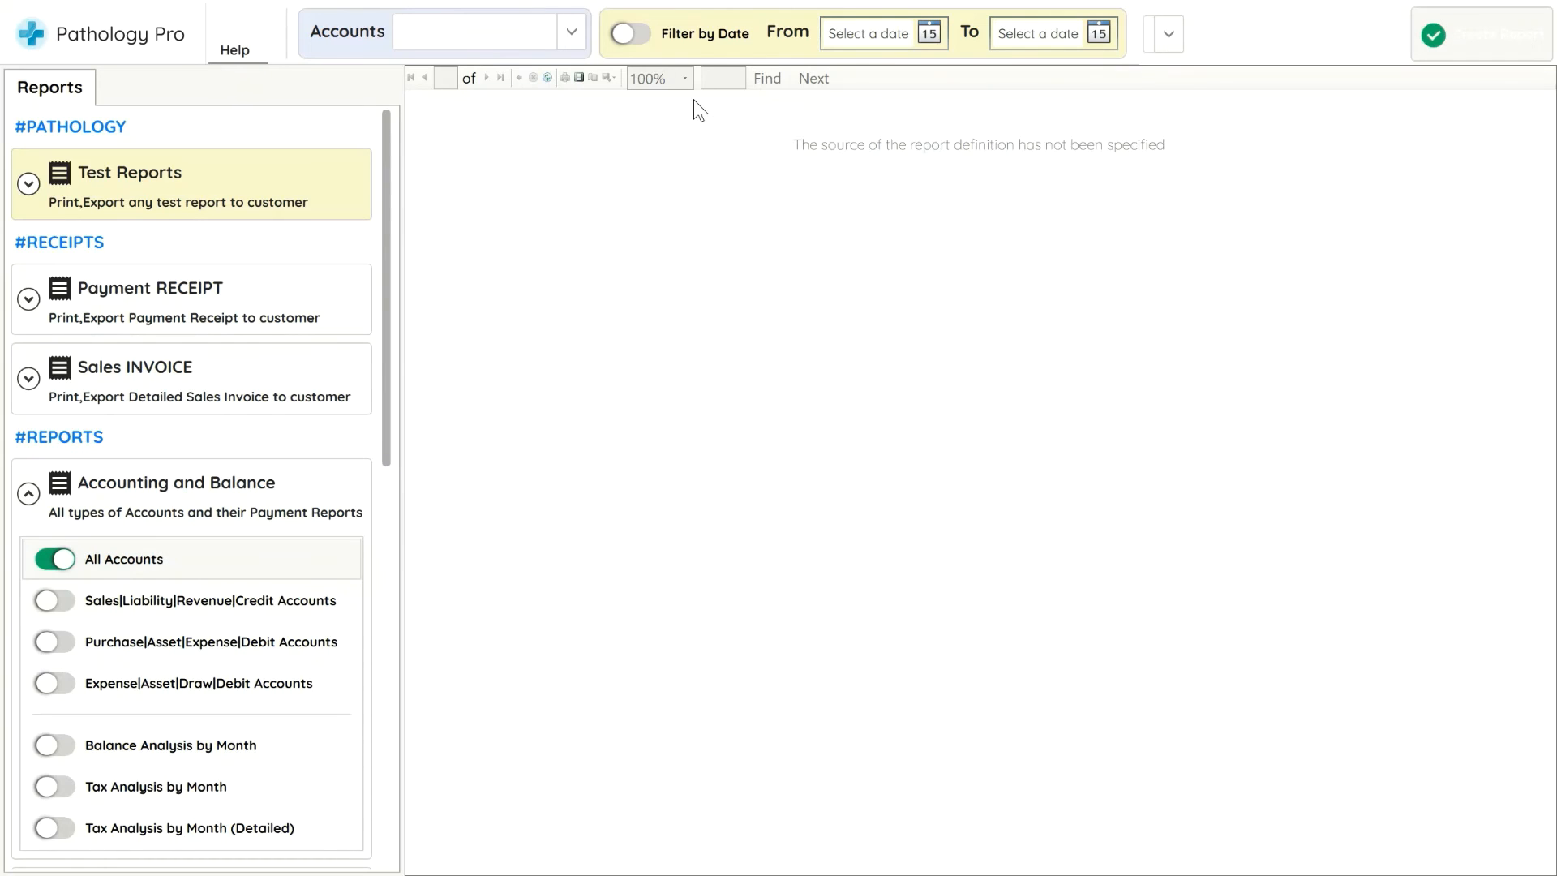
left_click(673, 79)
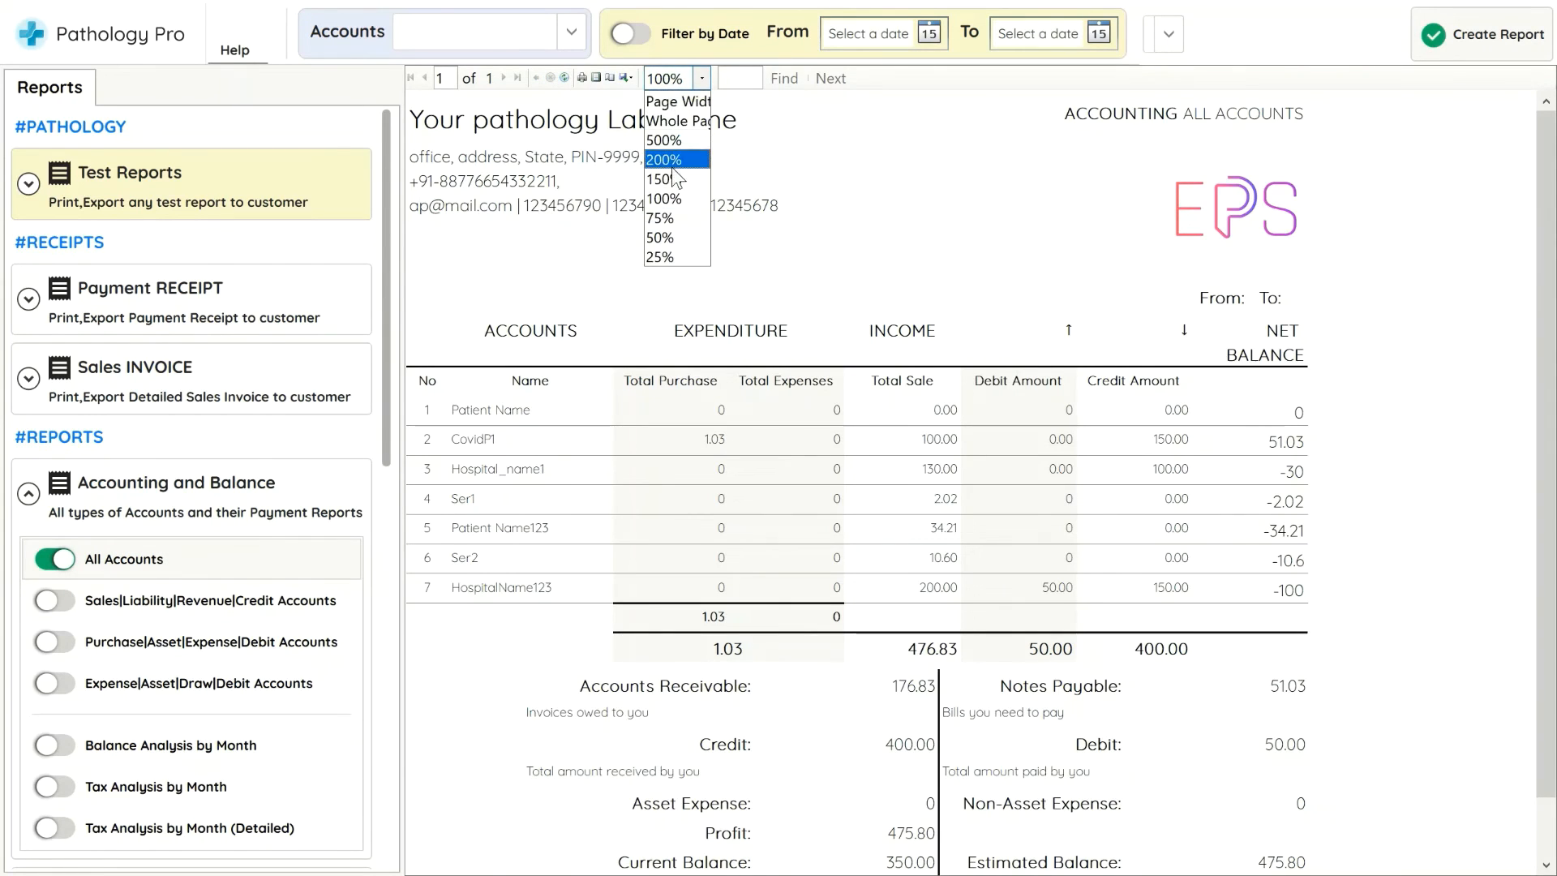
left_click(672, 180)
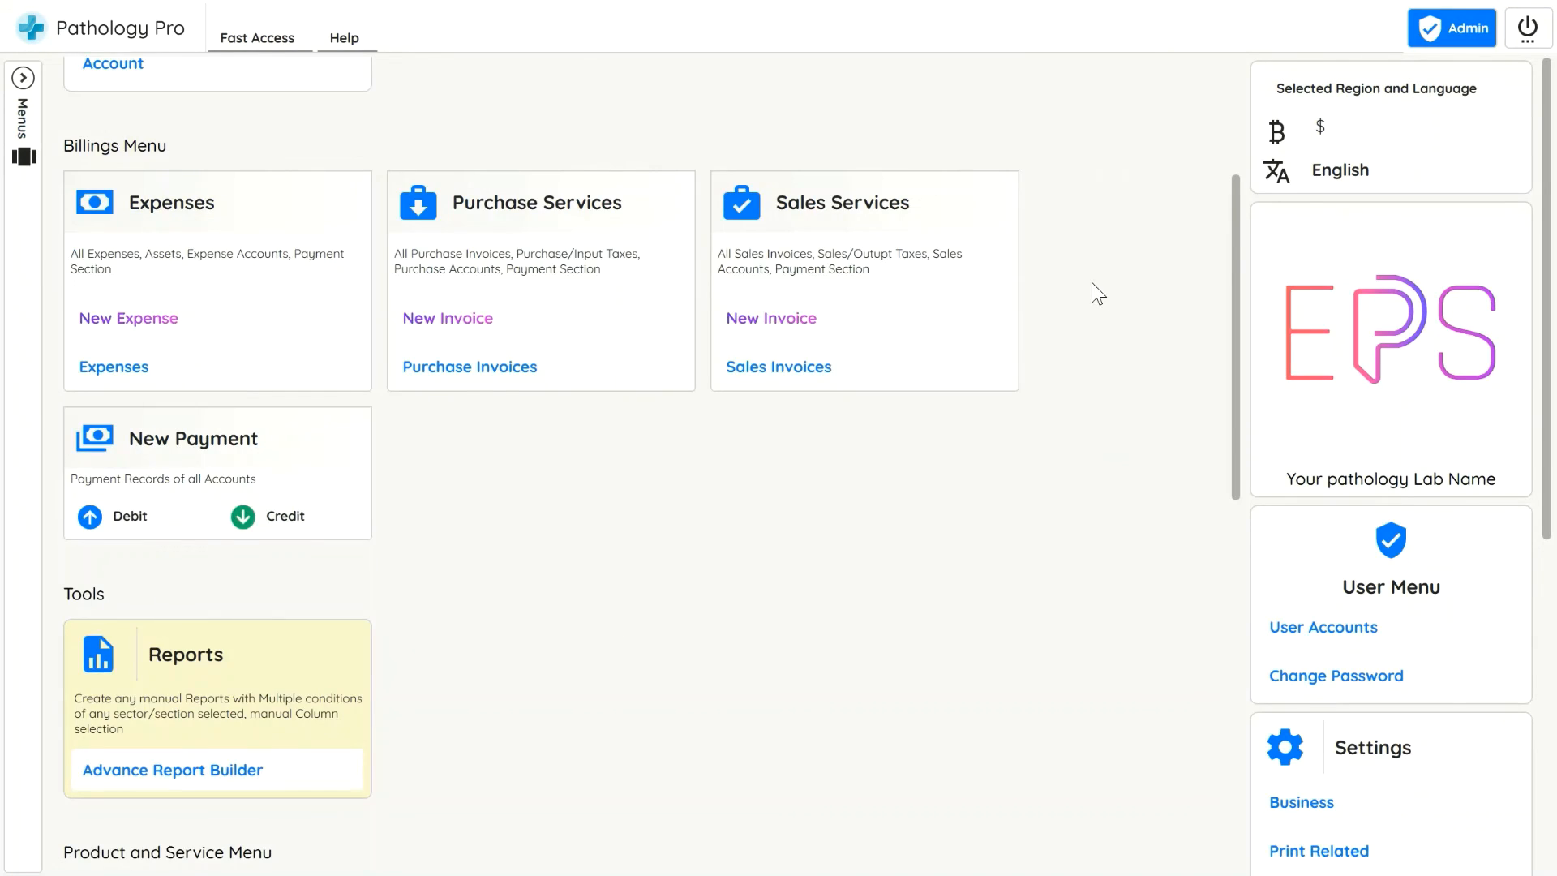
scroll(1092, 285, "up", 3)
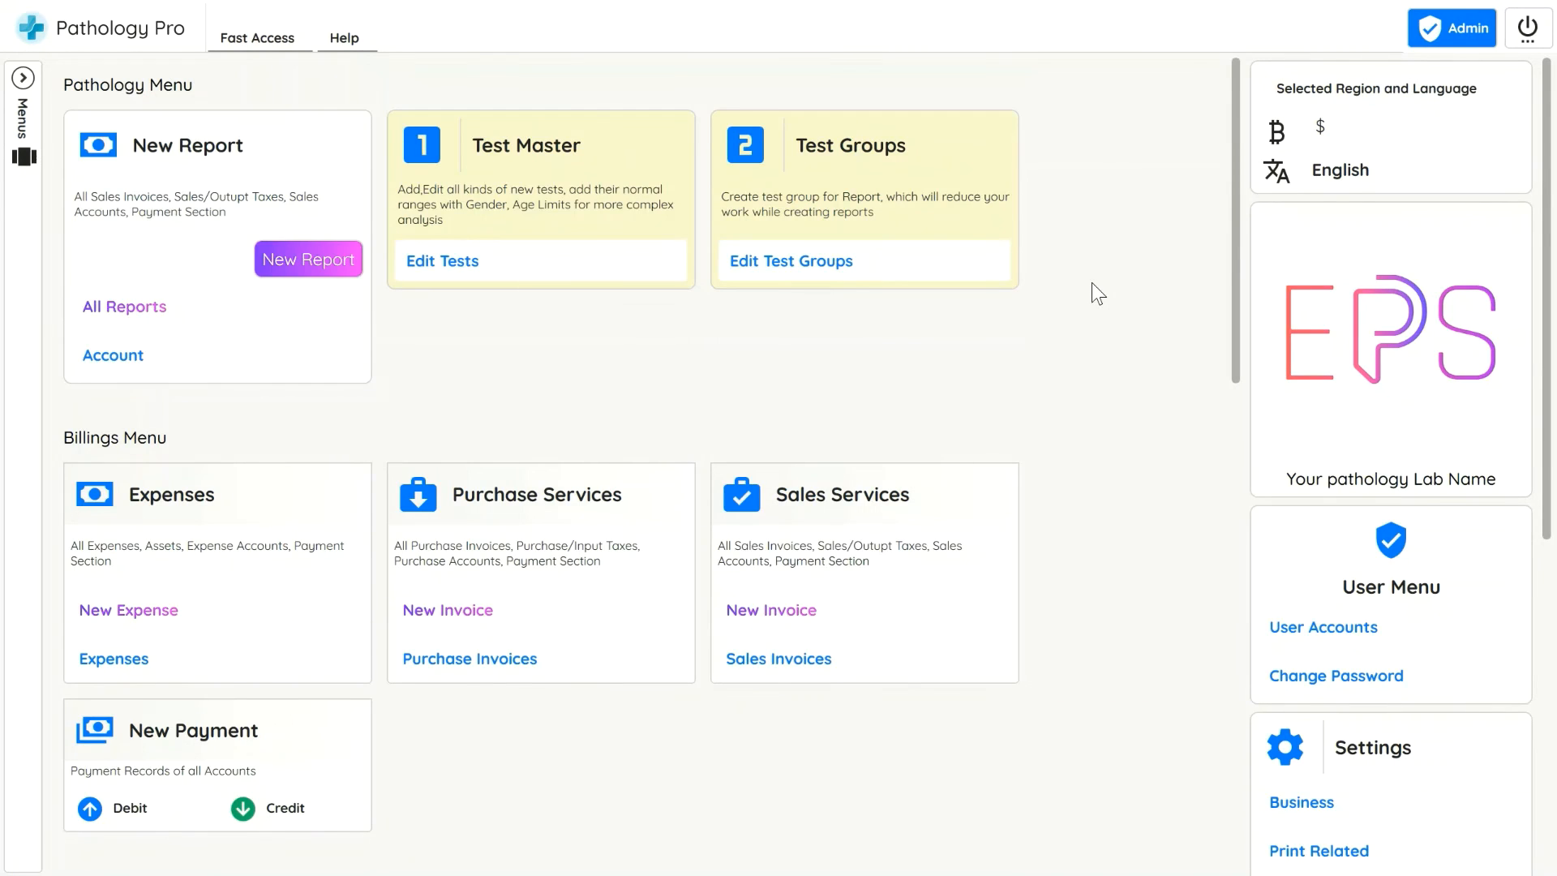
Start a new expense for the HospitalName123 account under the Operating expense category
scroll(139, 602, "down", 3)
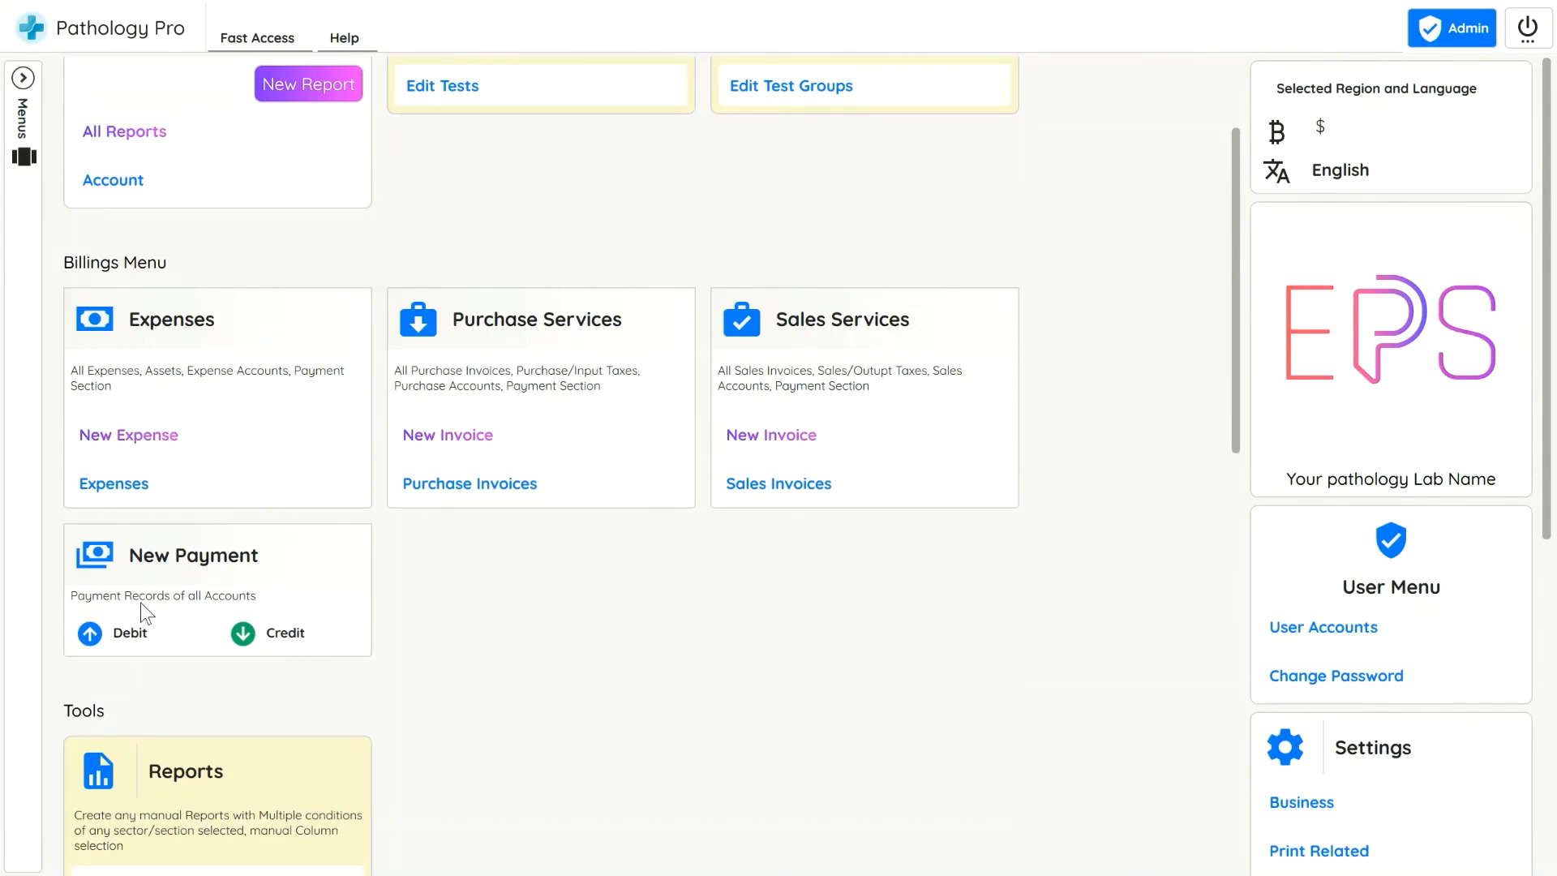
left_click(146, 434)
left_click(320, 163)
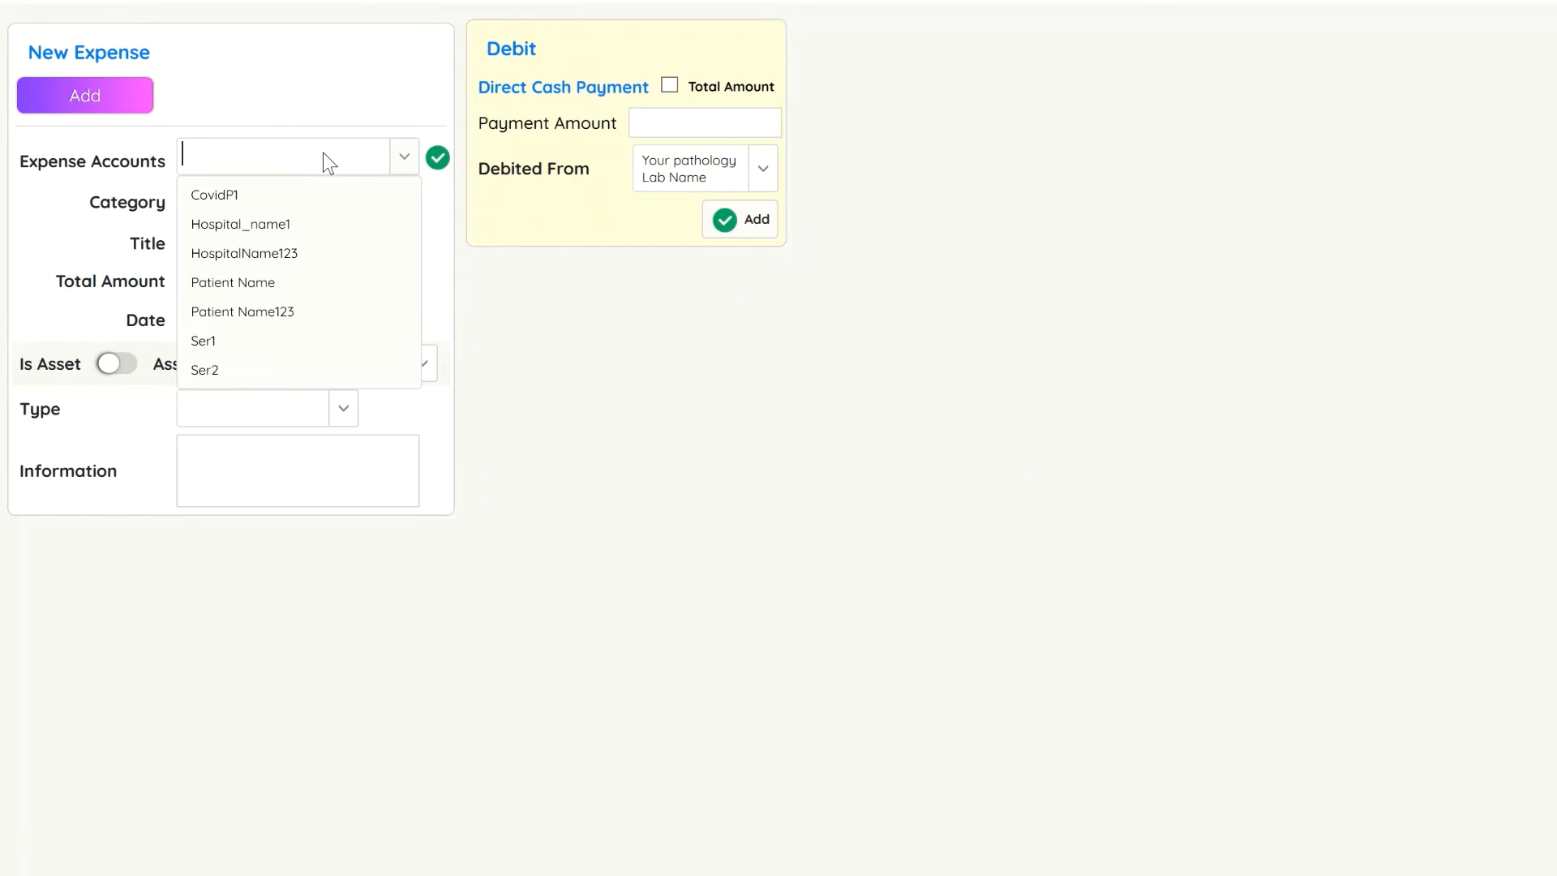
left_click(312, 250)
left_click(266, 203)
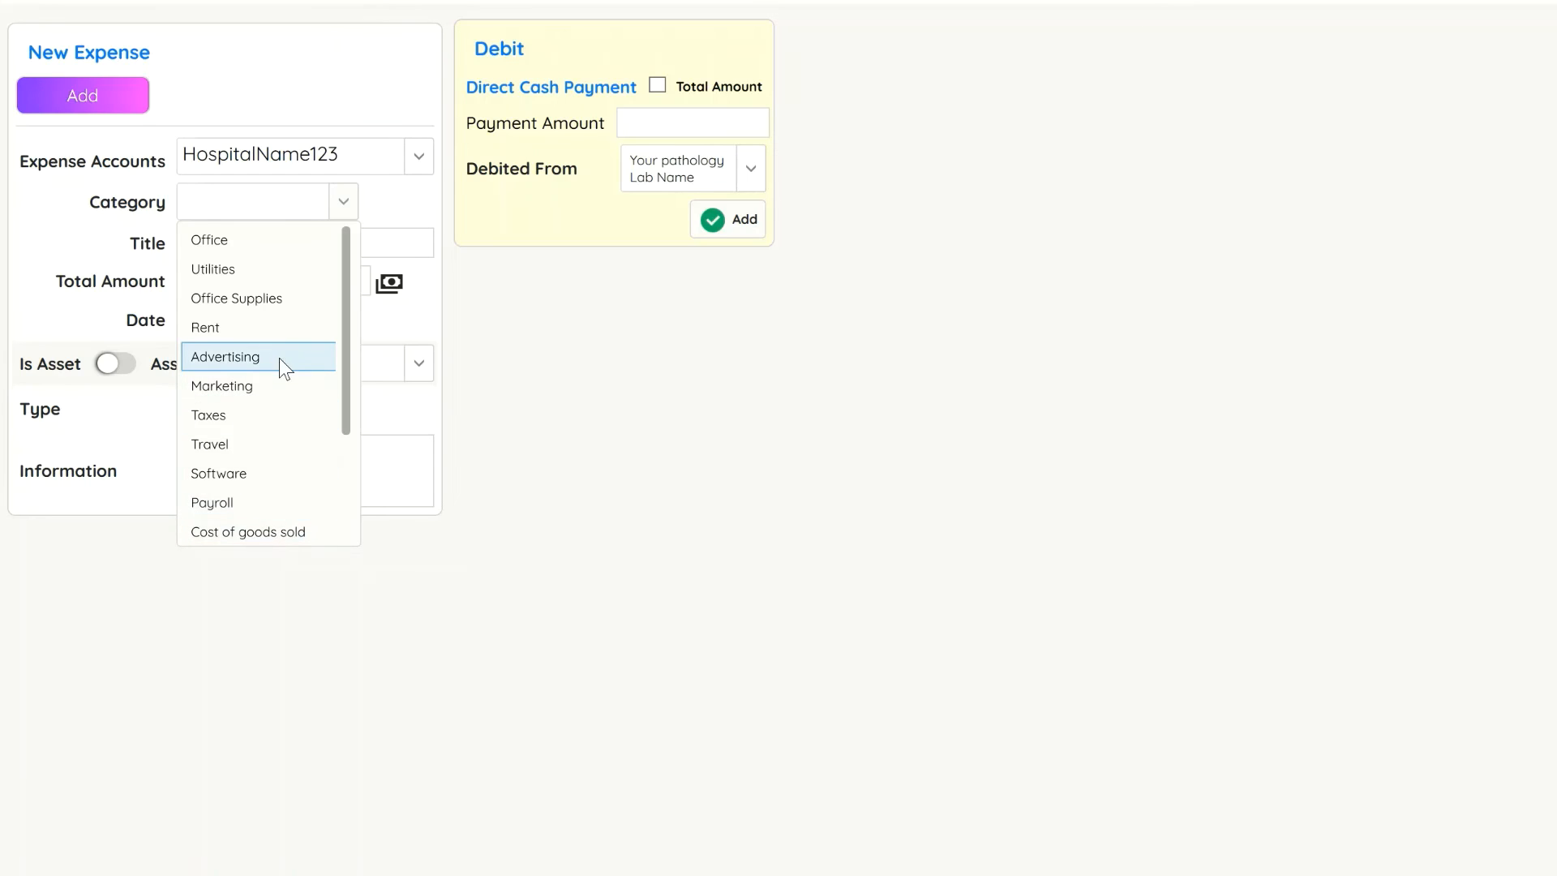
scroll(277, 333, "down", 3)
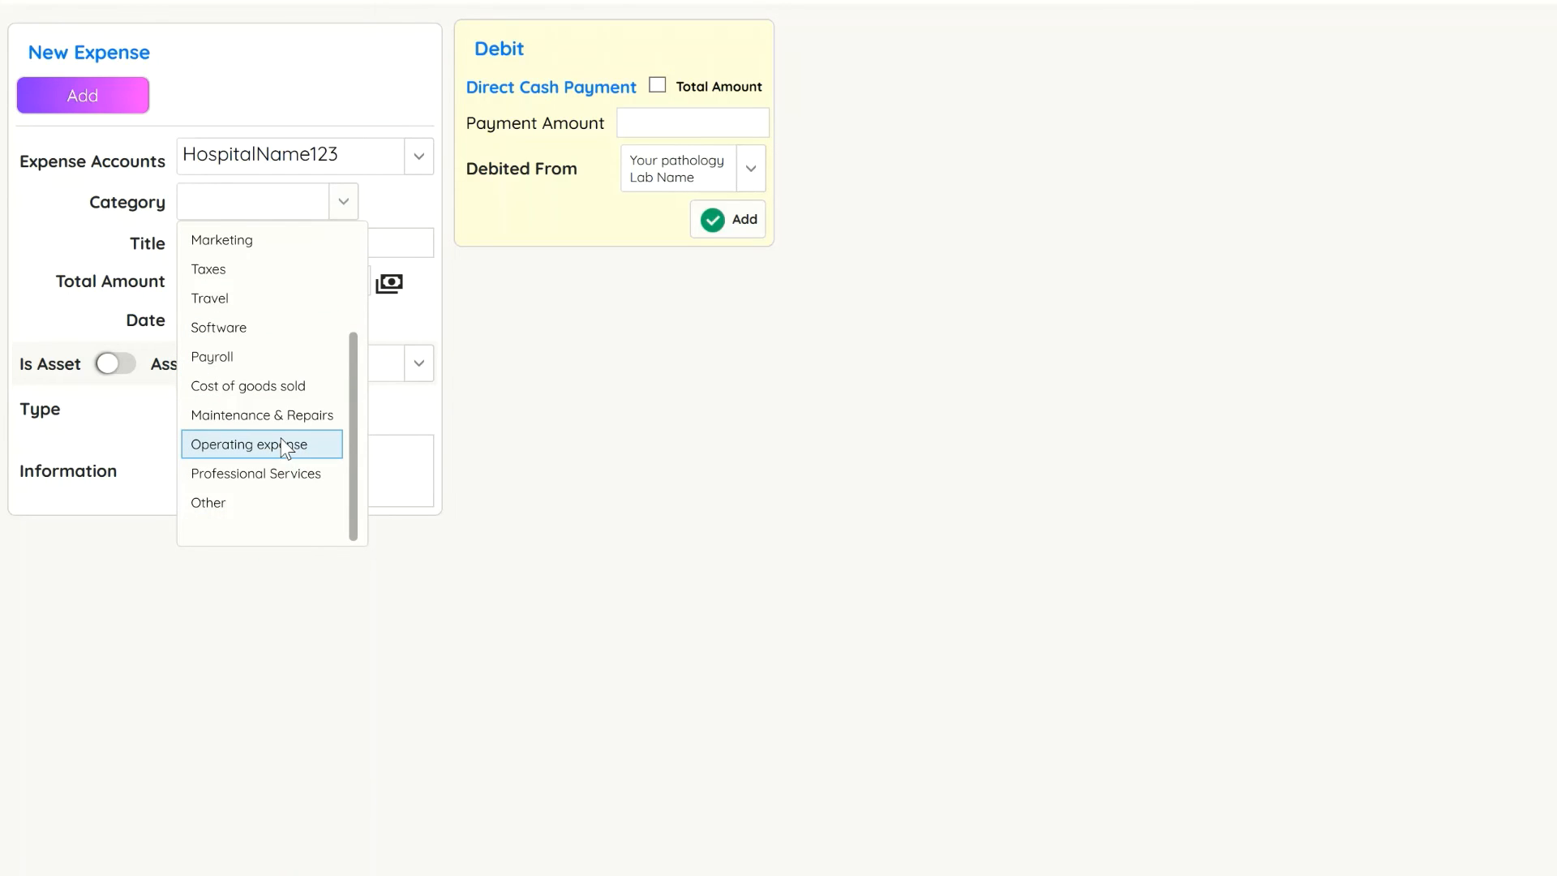
left_click(282, 448)
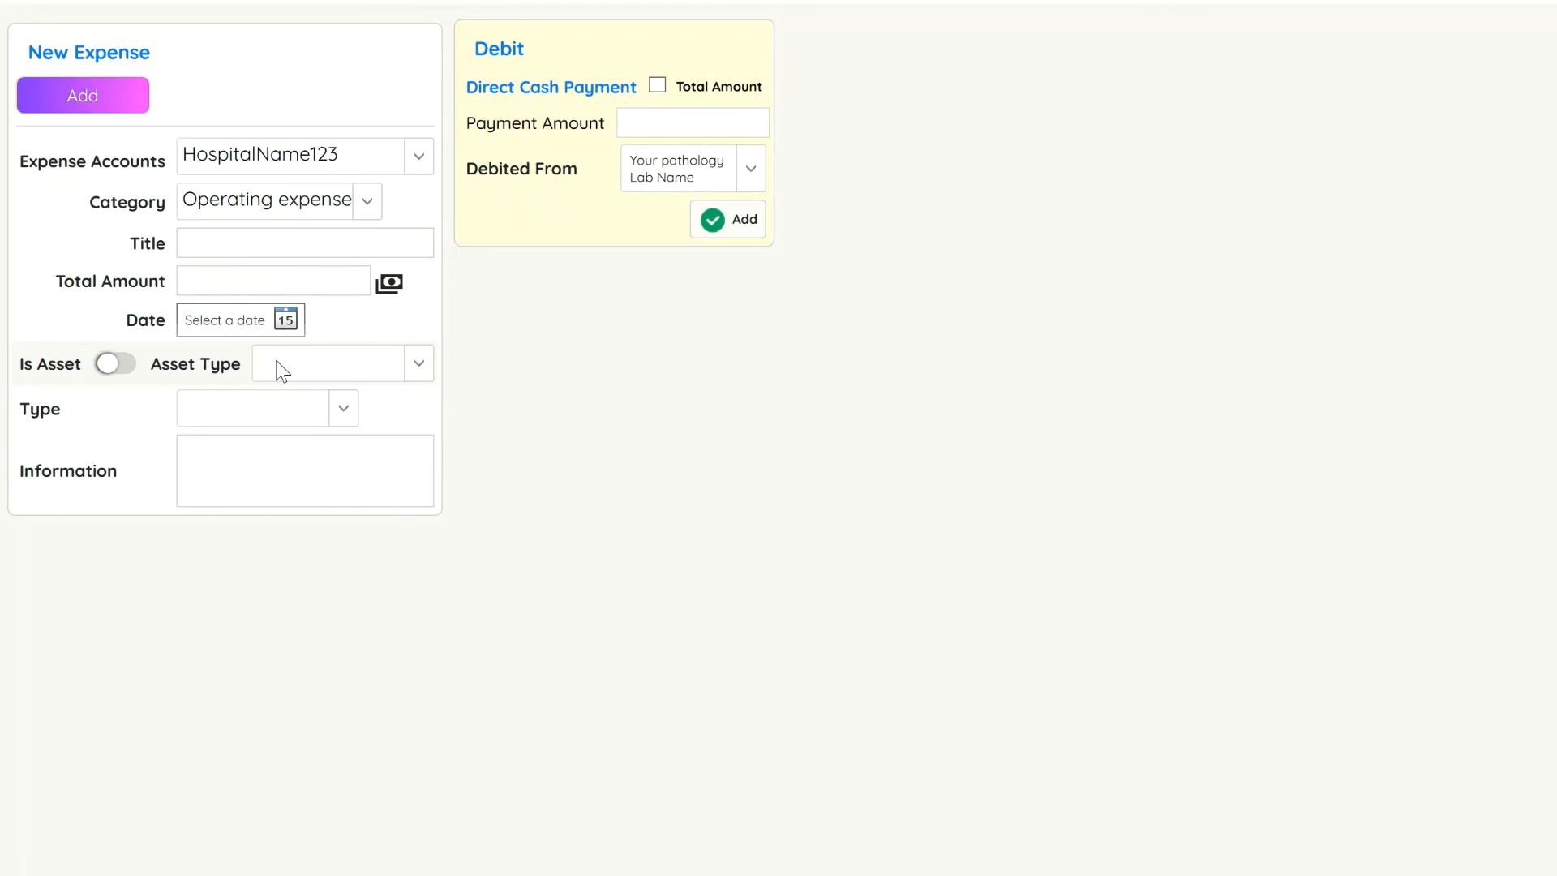
Title the expense "Used equipments for 2 days..." and set its total amount to 100
left_click(343, 254)
type("Used equipments")
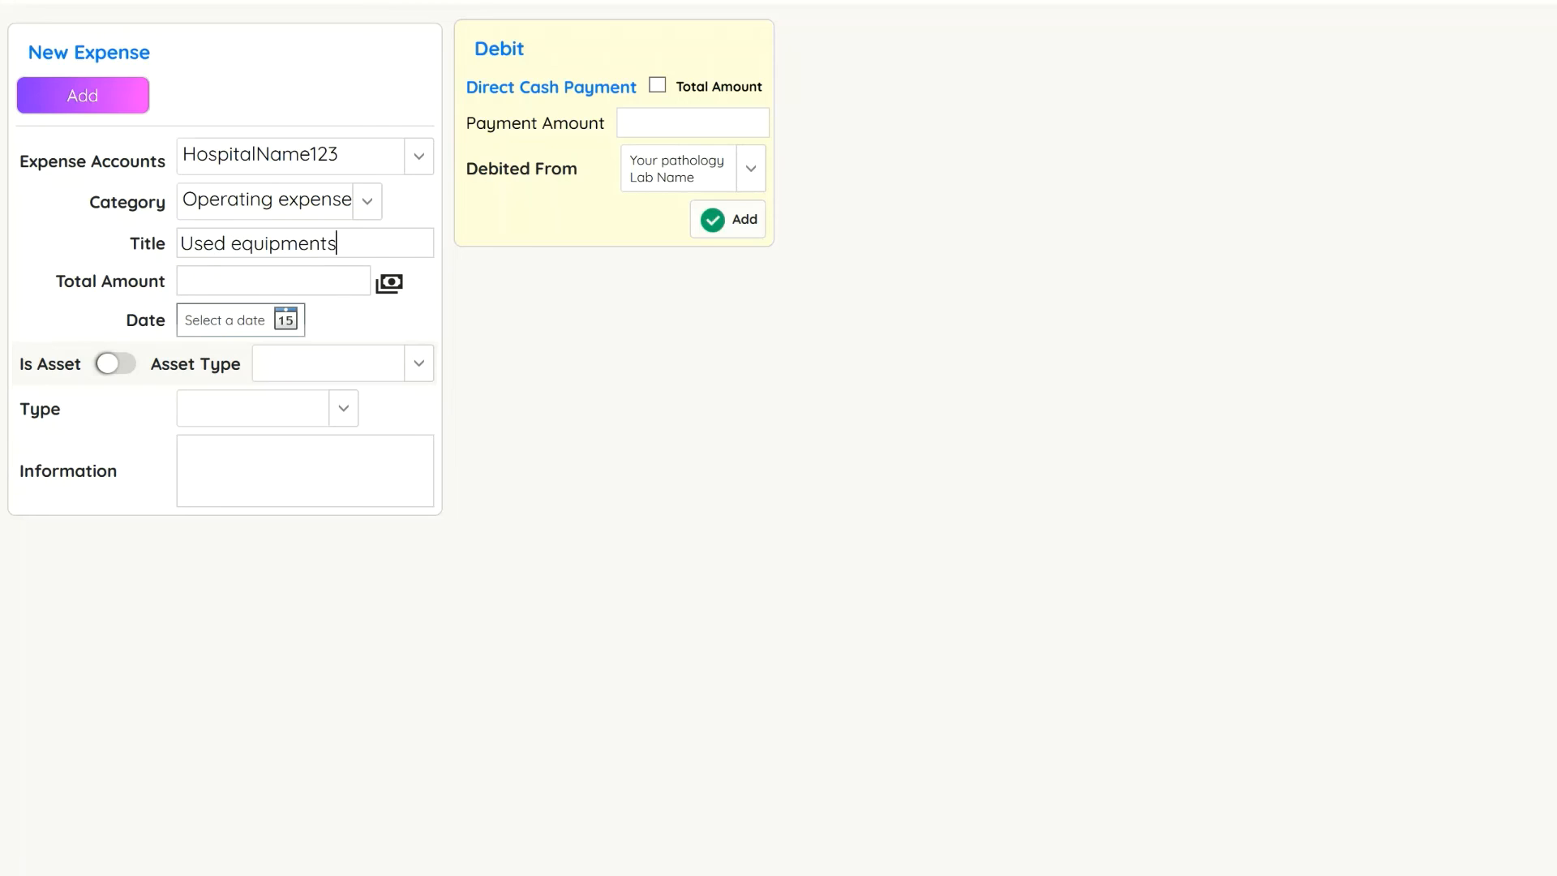
type(" for 2 days...")
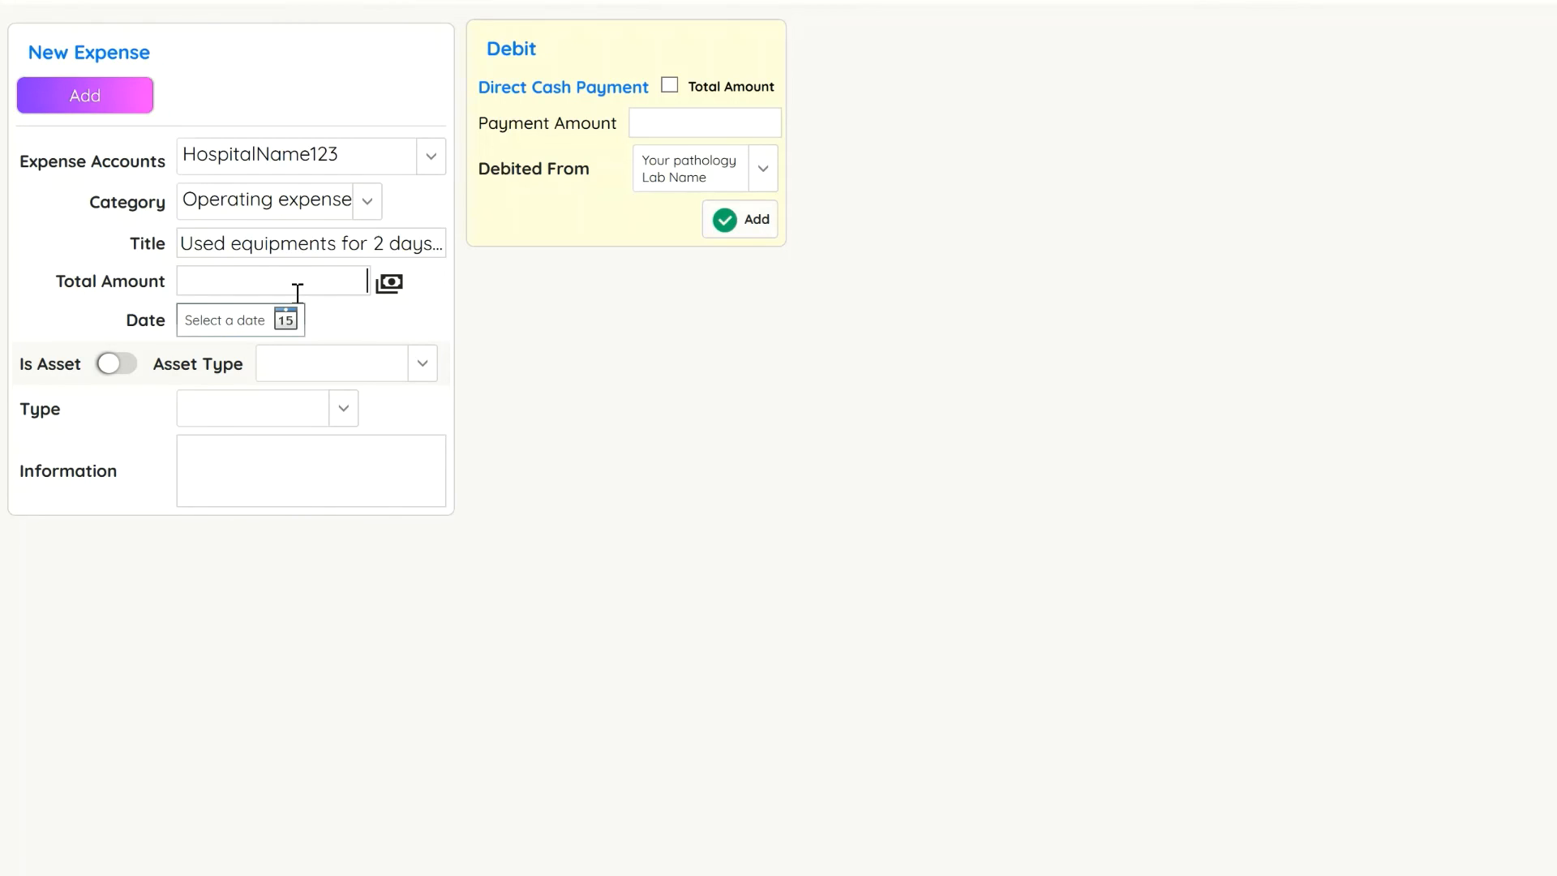
type("100")
Date the expense 24/04/2022 and add it, creating the invoice for HospitalName123
left_click(285, 319)
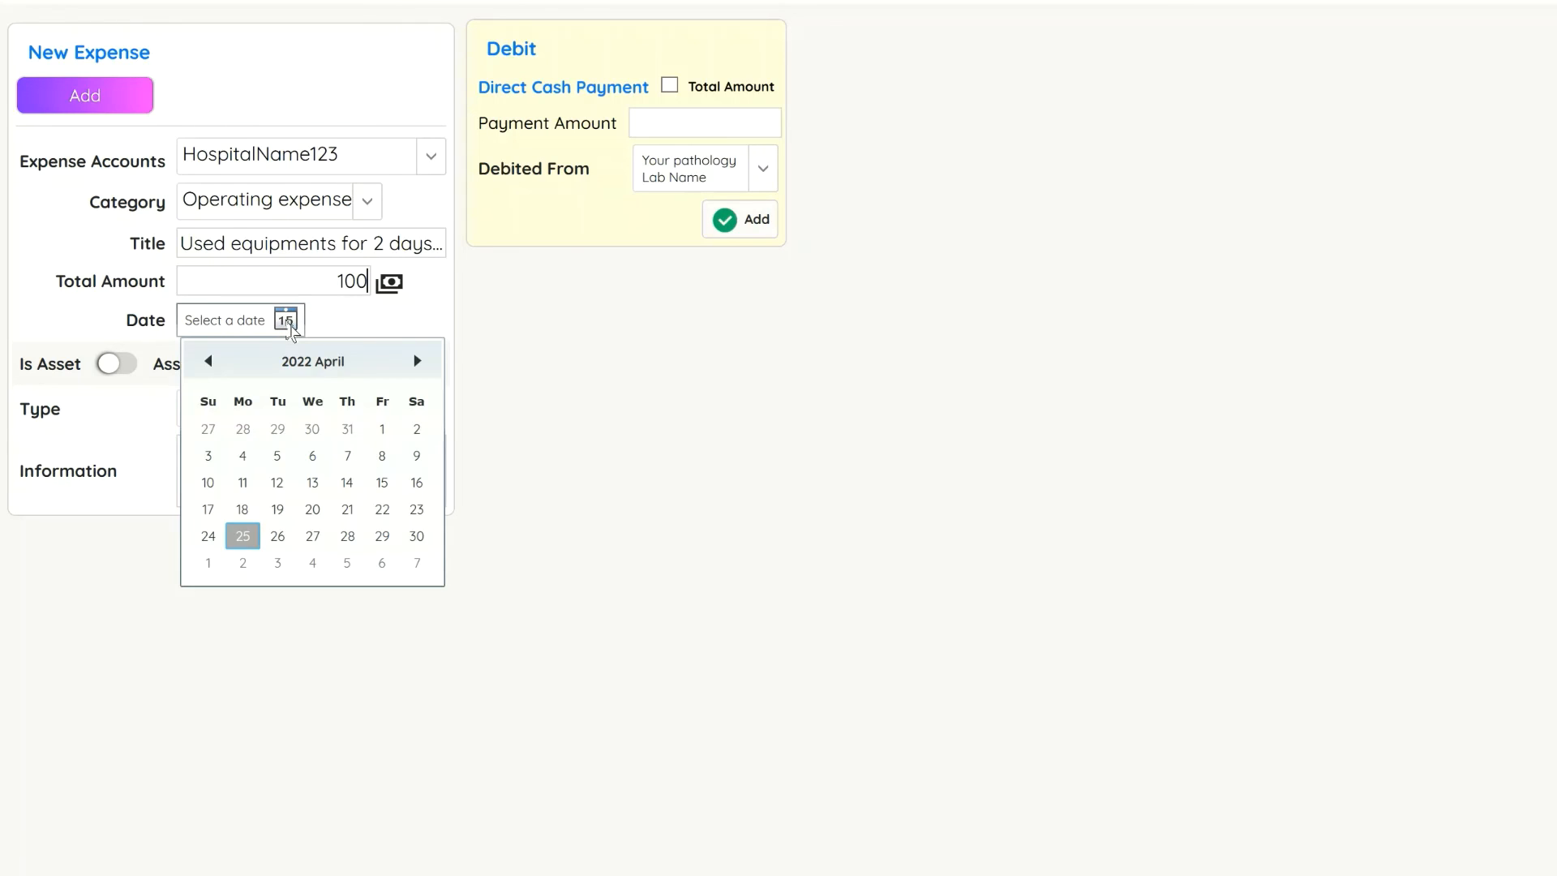
left_click(204, 535)
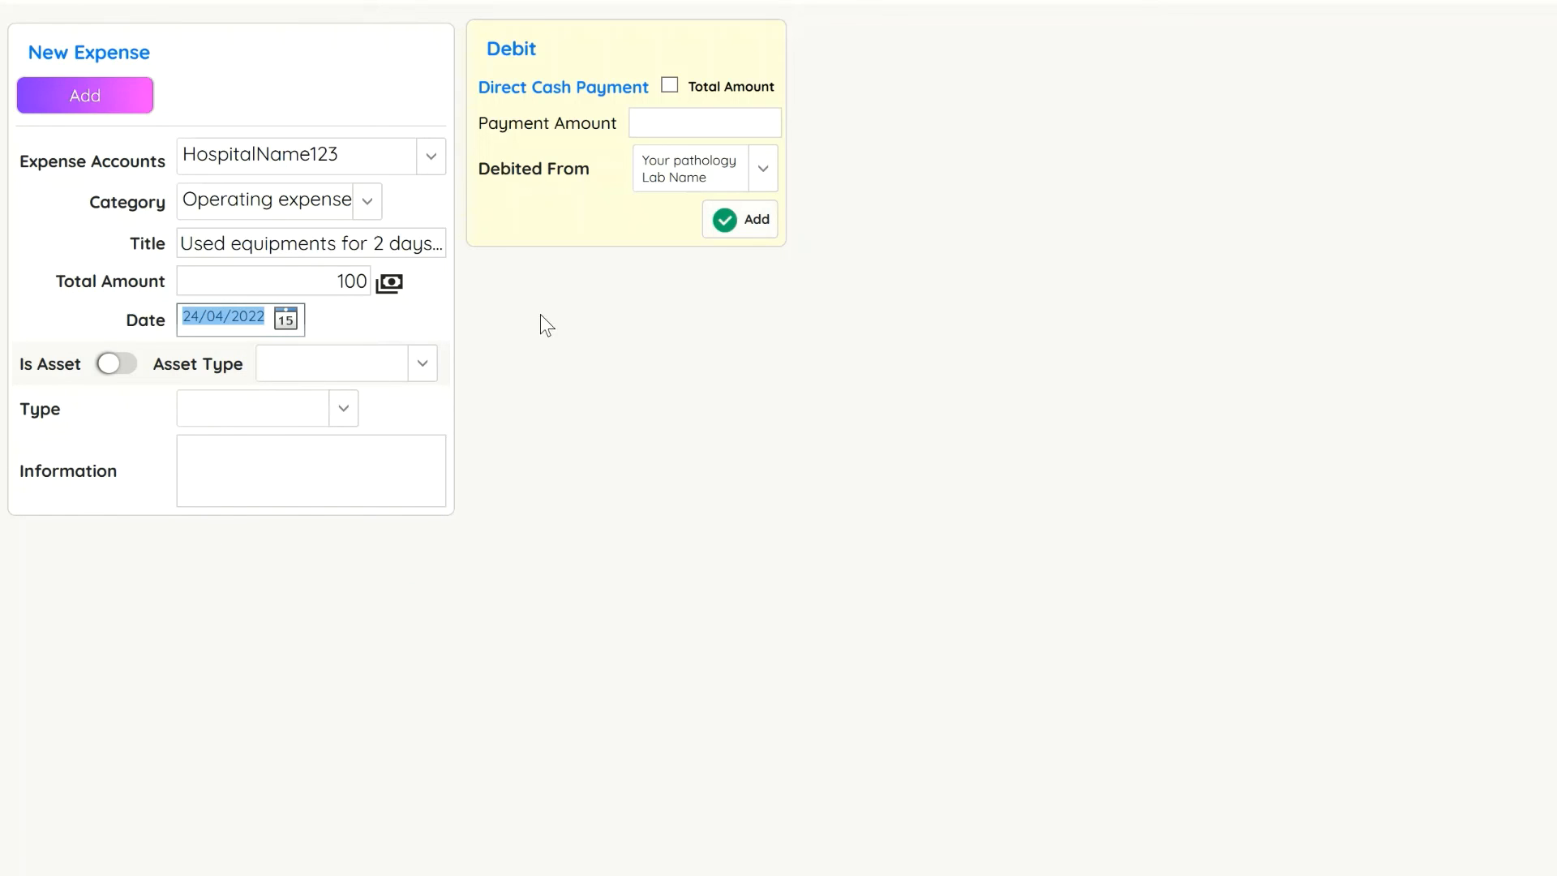
left_click(65, 97)
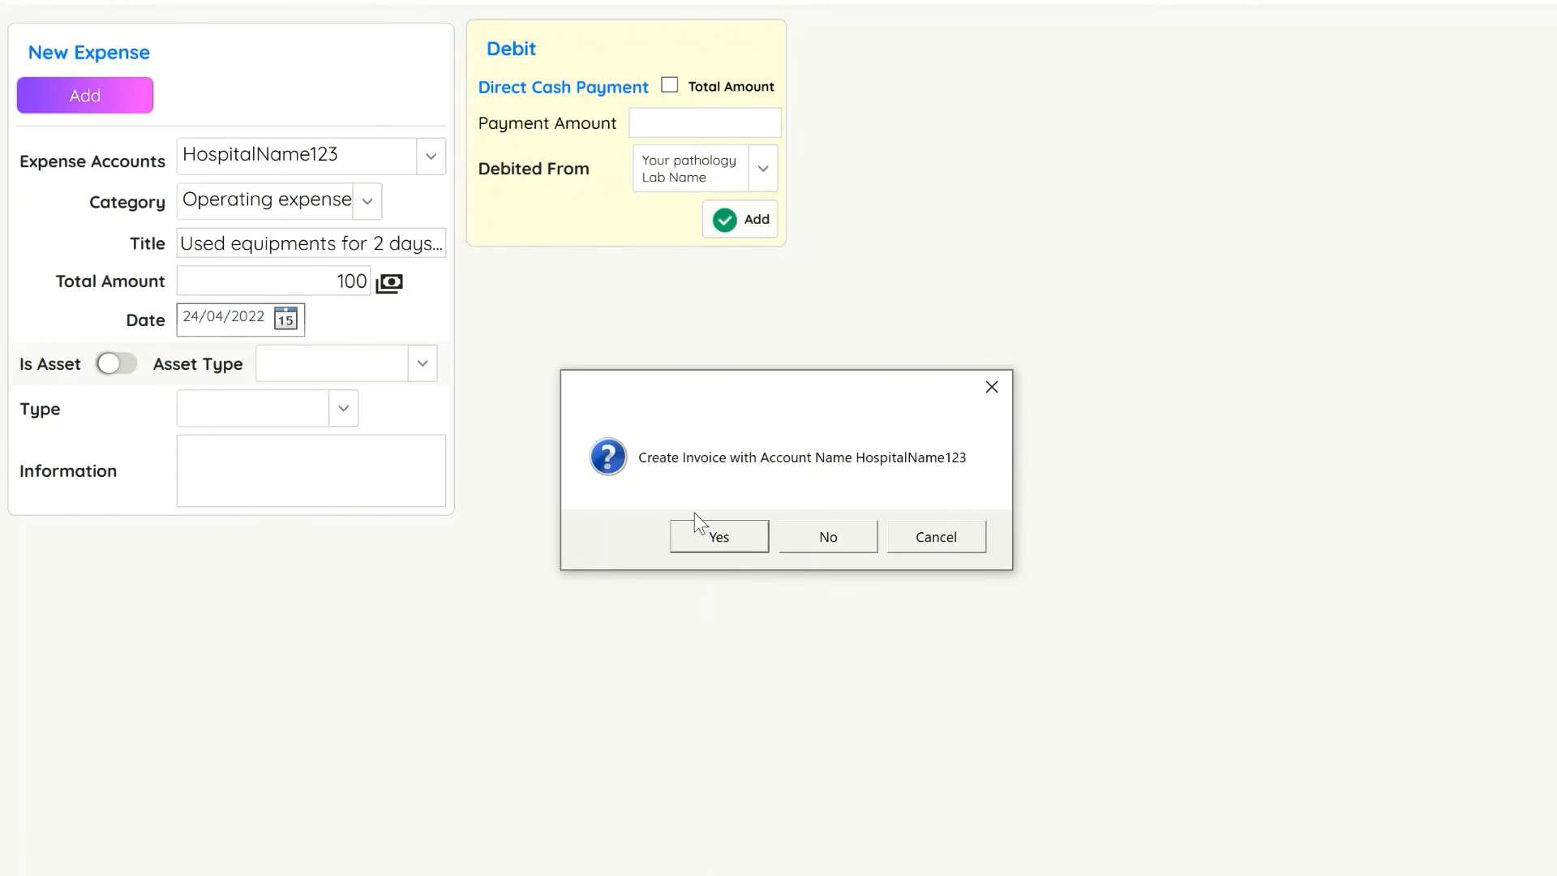
left_click(733, 528)
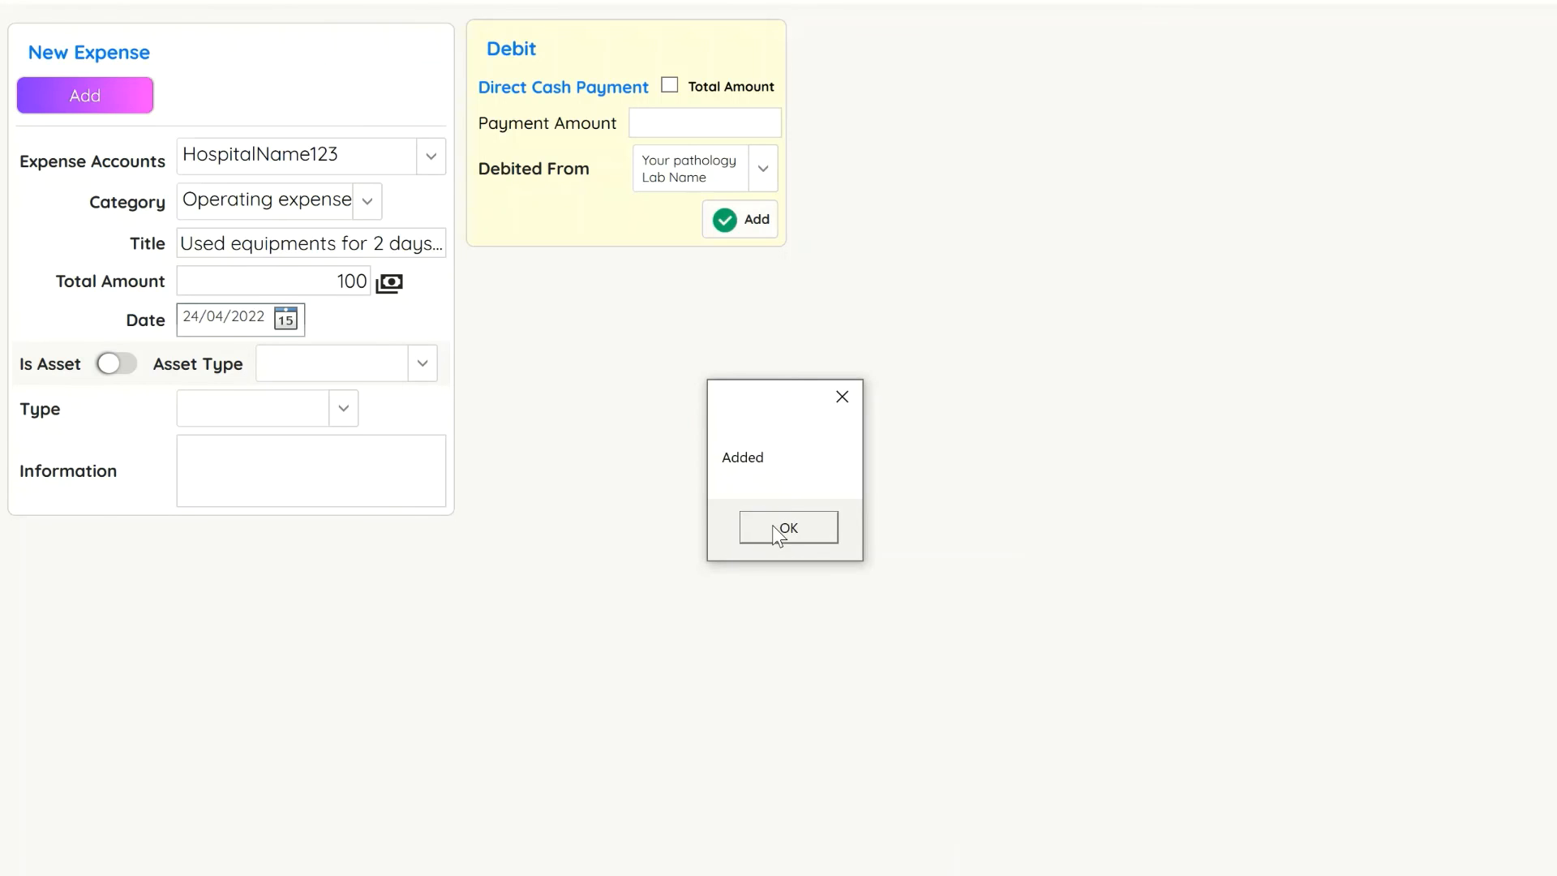
left_click(783, 531)
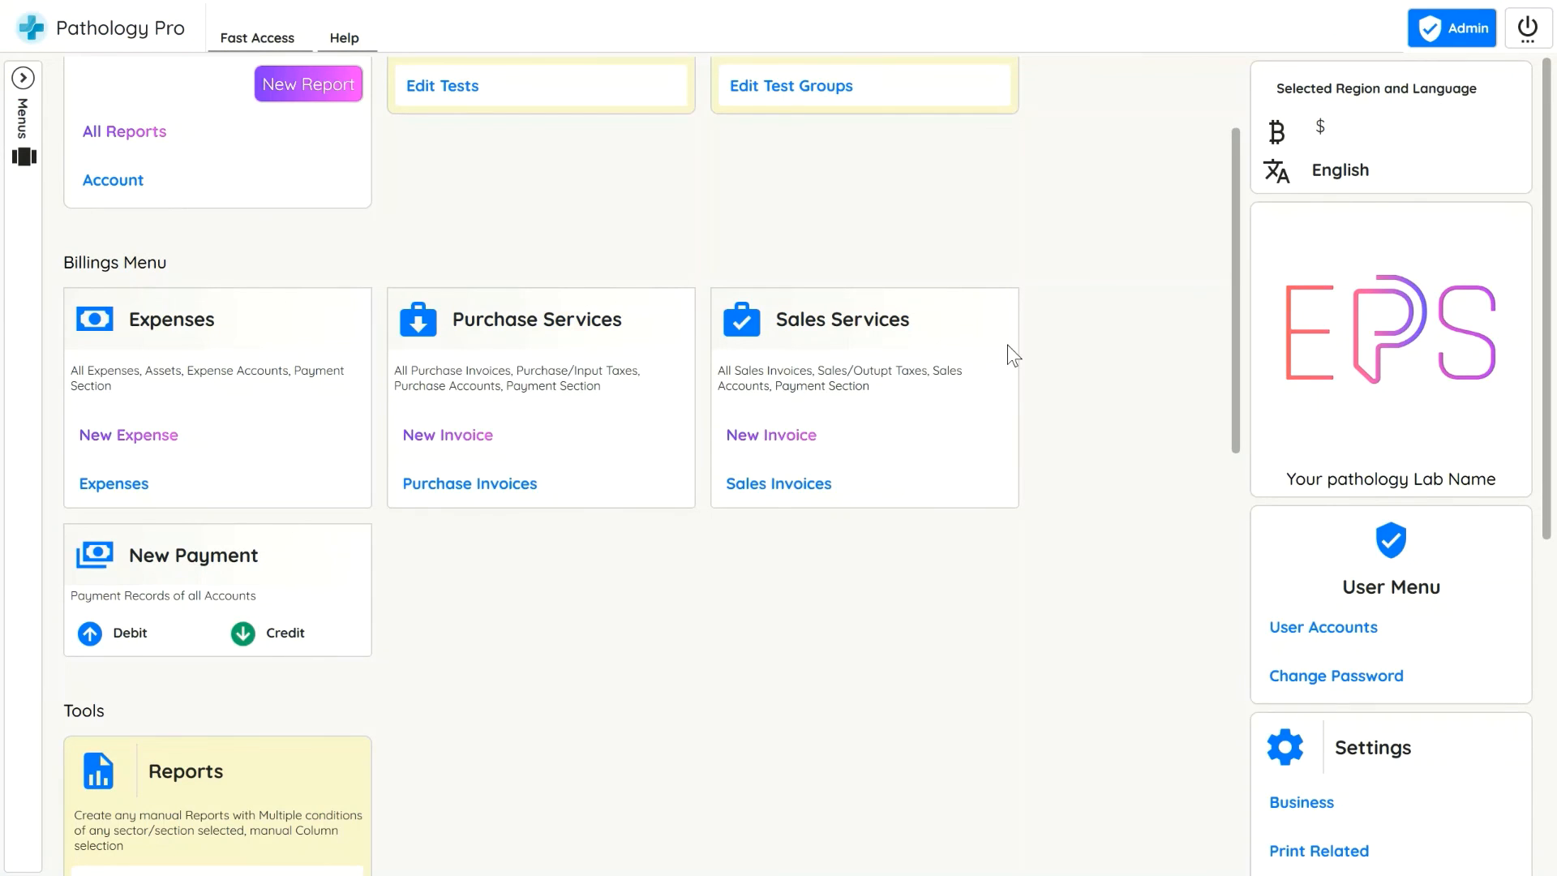
Review the new entry in the expenses list
left_click(337, 605)
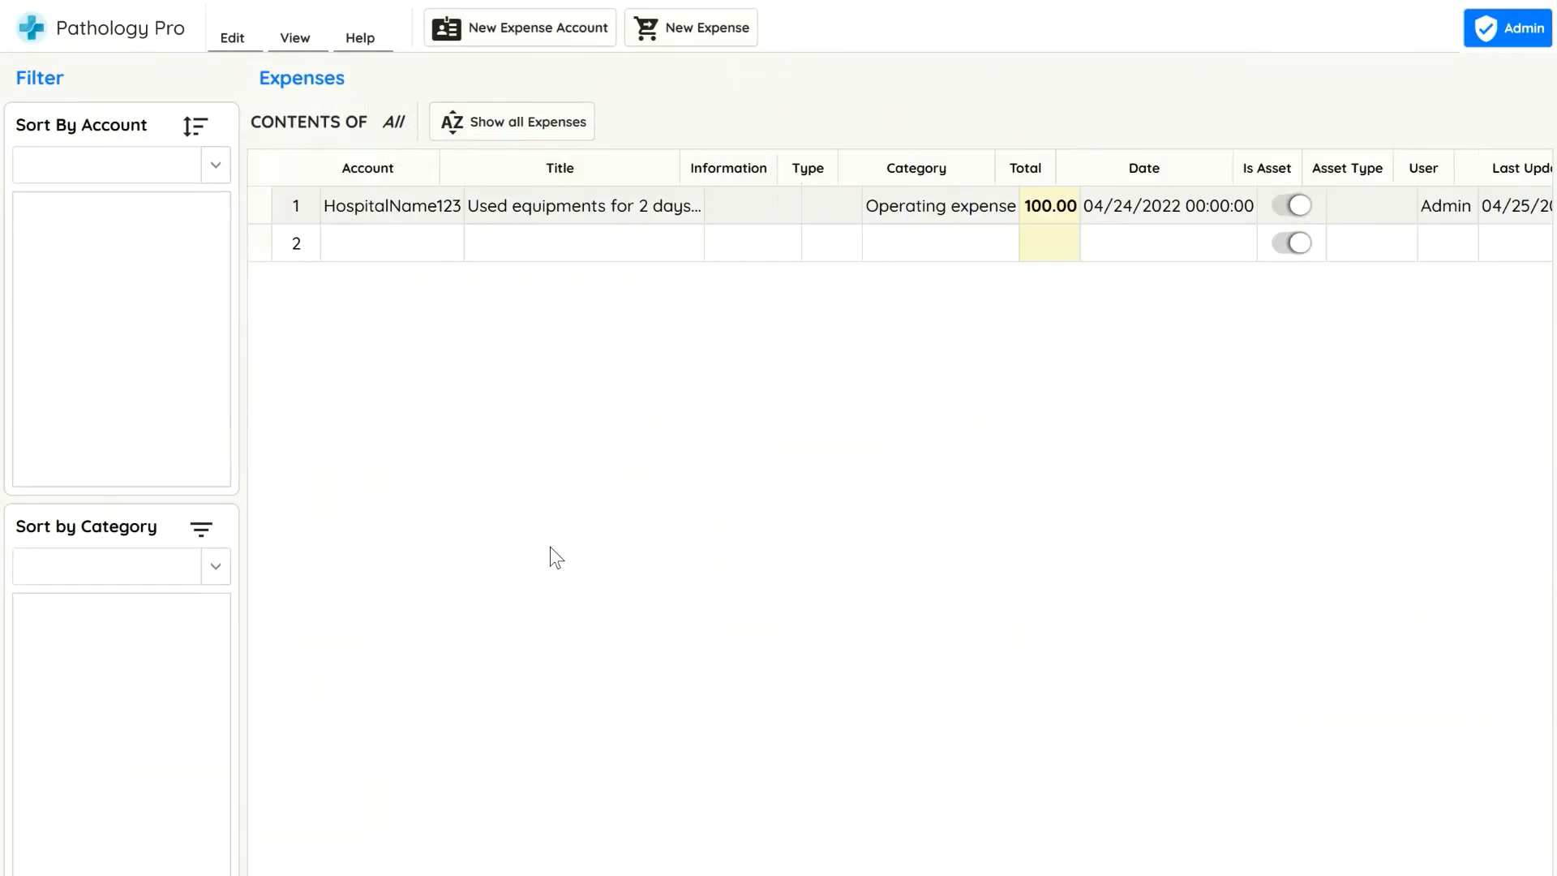
left_click(1528, 1)
Regenerate the Accounting and Balance report for all accounts and enlarge it to 150% zoom
scroll(932, 705, "down", 5)
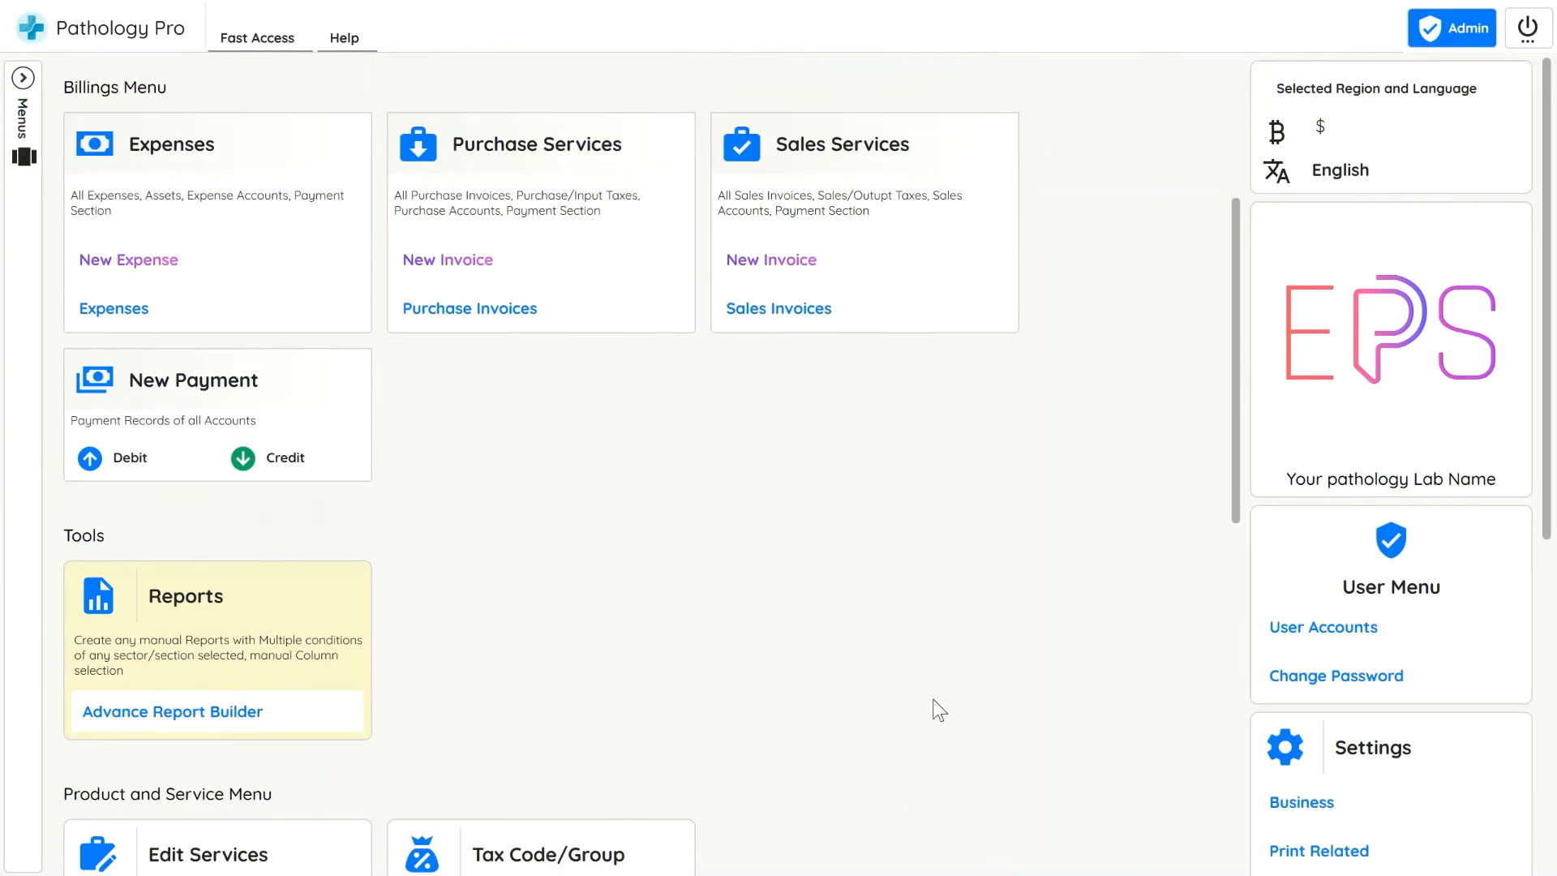
left_click(230, 474)
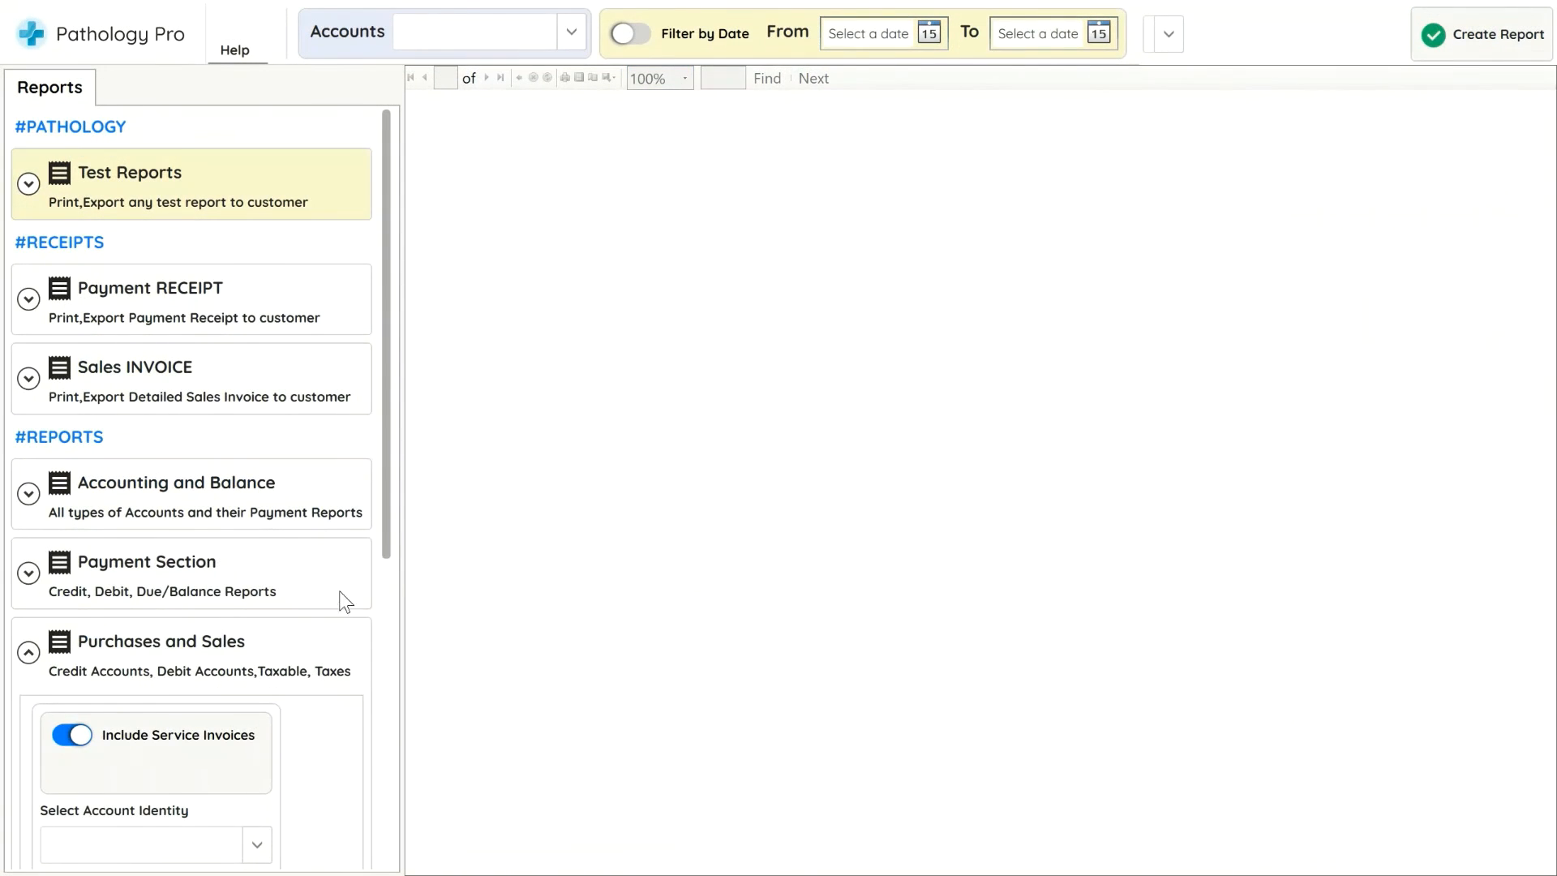
left_click(254, 515)
left_click(1483, 47)
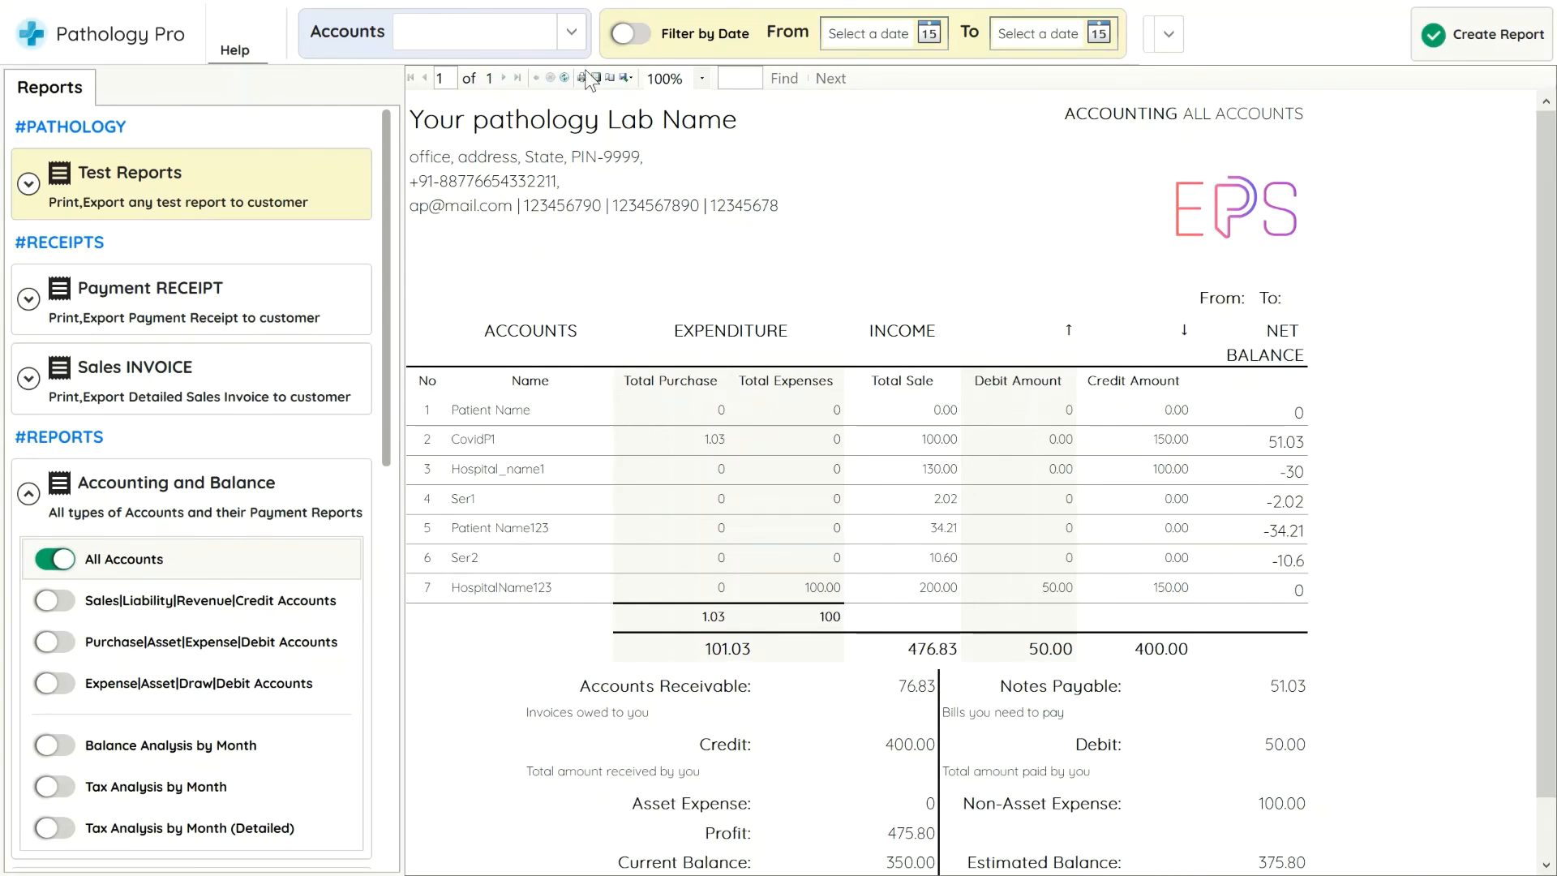
left_click(702, 79)
left_click(664, 178)
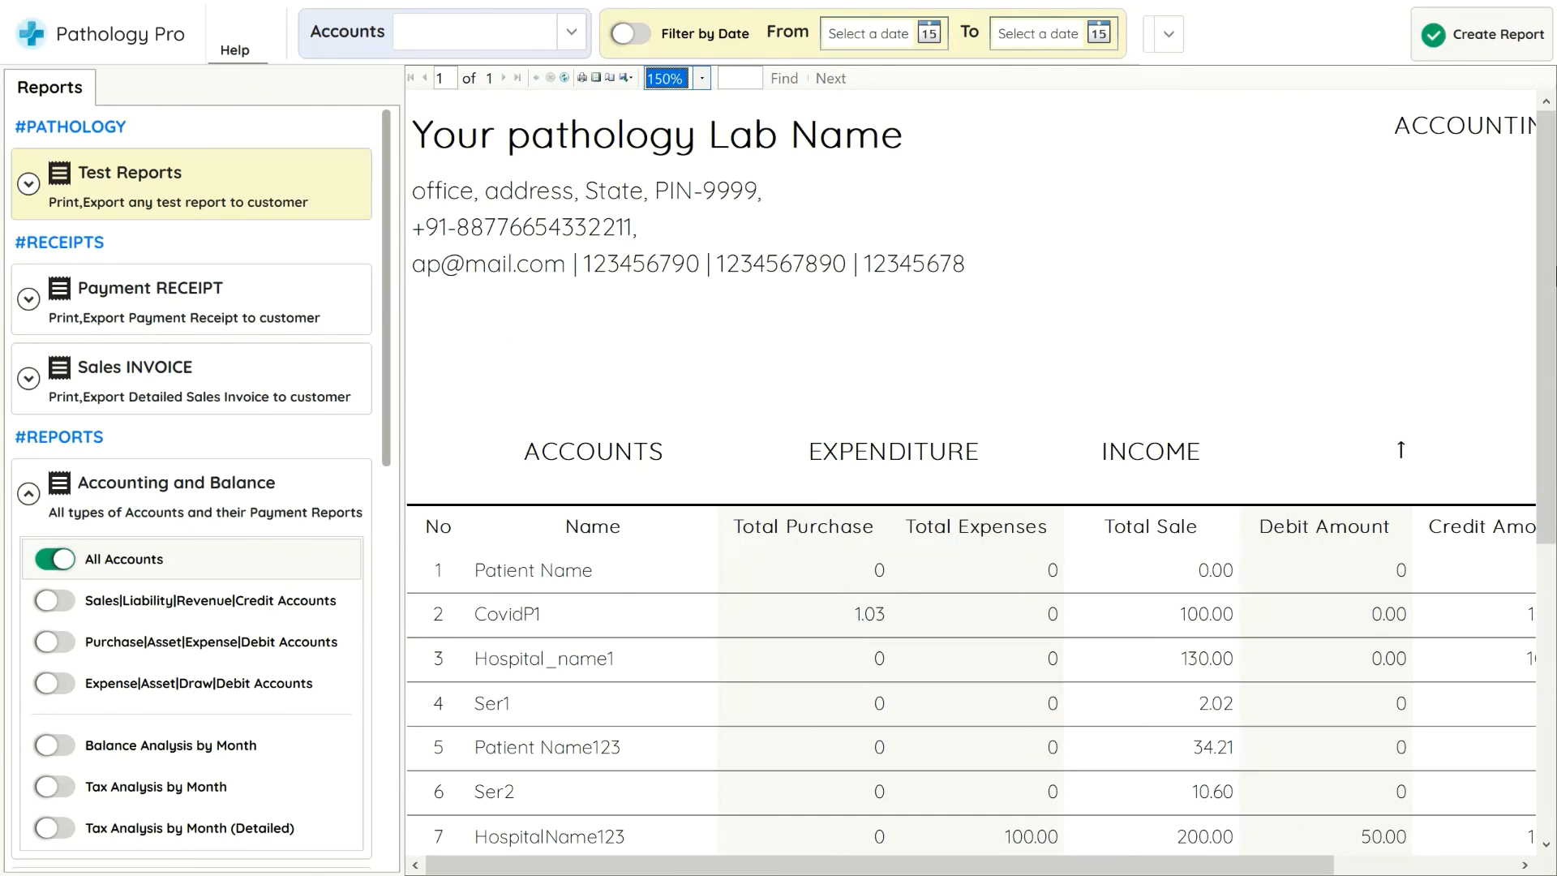
Scroll across the report to examine the expense totals, debit, credit and net balance columns
scroll(1548, 535, "down", 5)
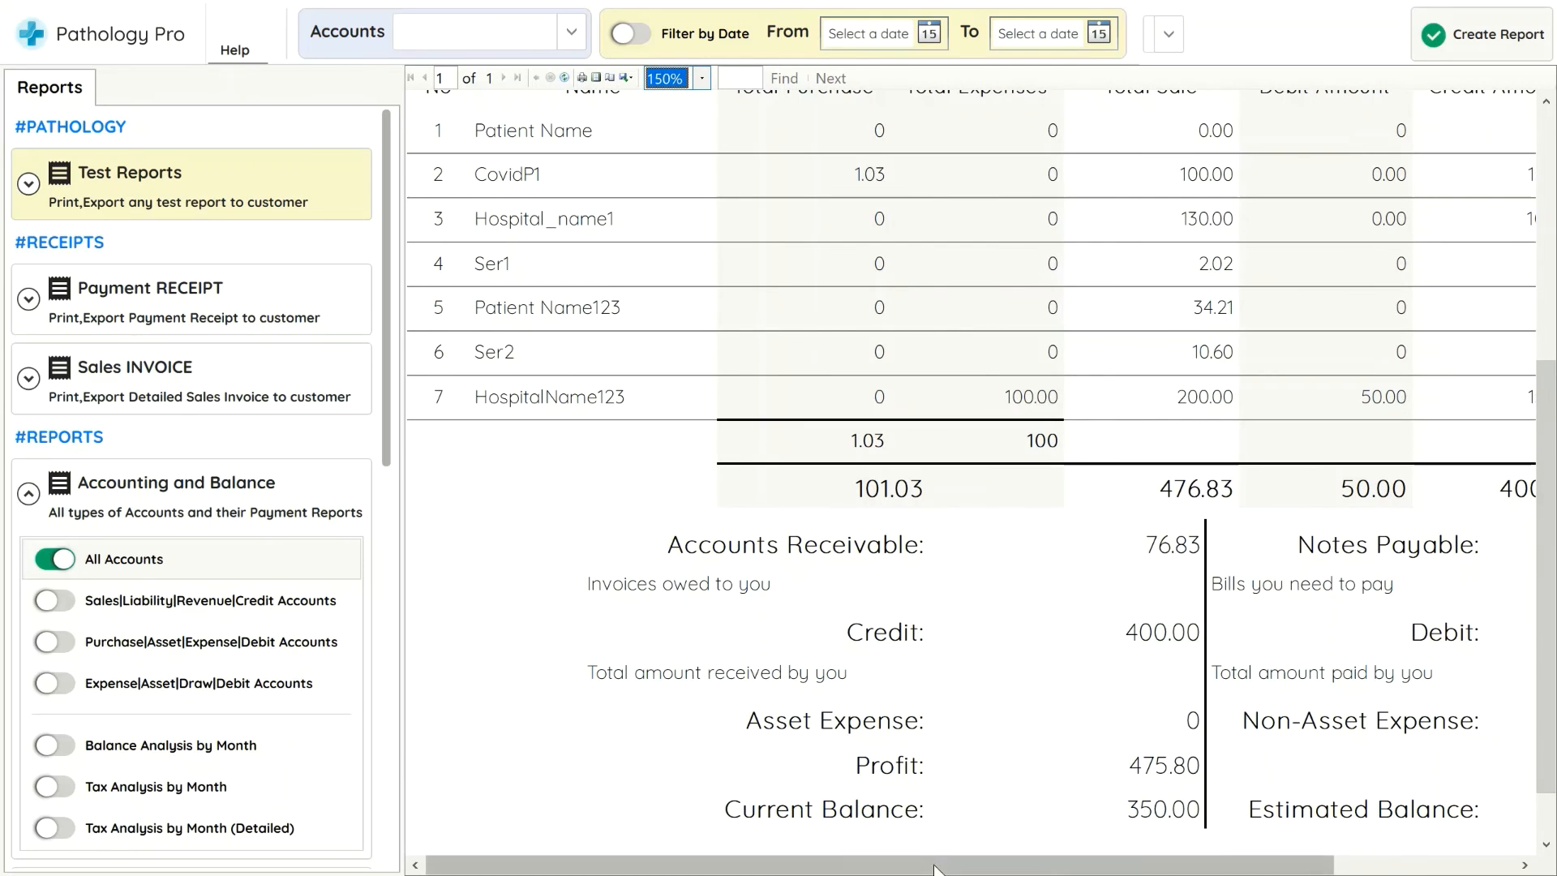
left_click_drag(963, 870, 1052, 874)
scroll(970, 483, "right", 2)
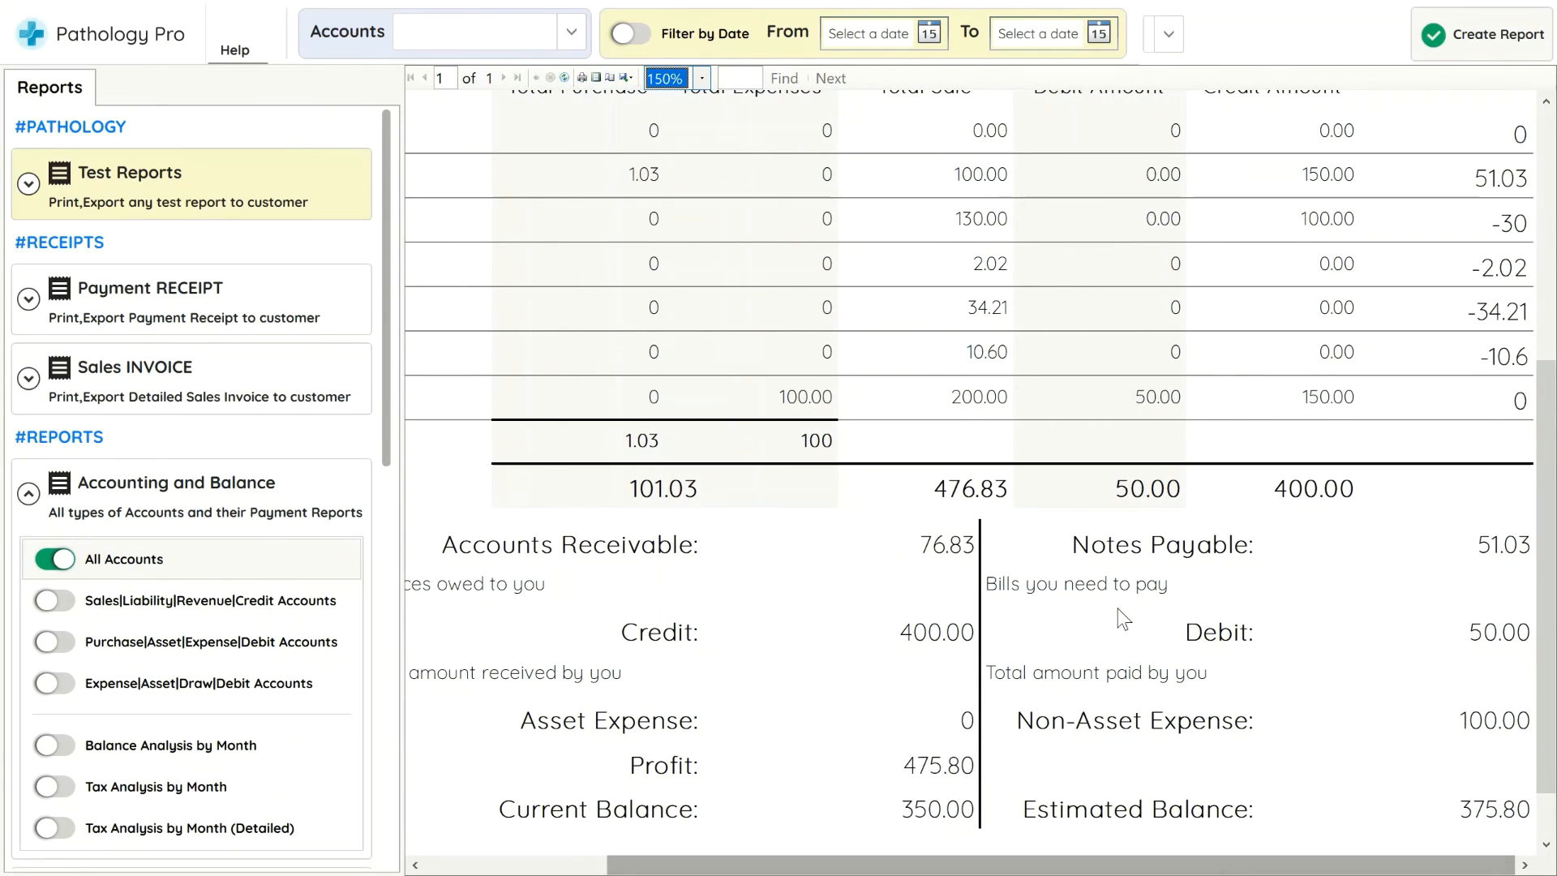
scroll(971, 482, "up", 2)
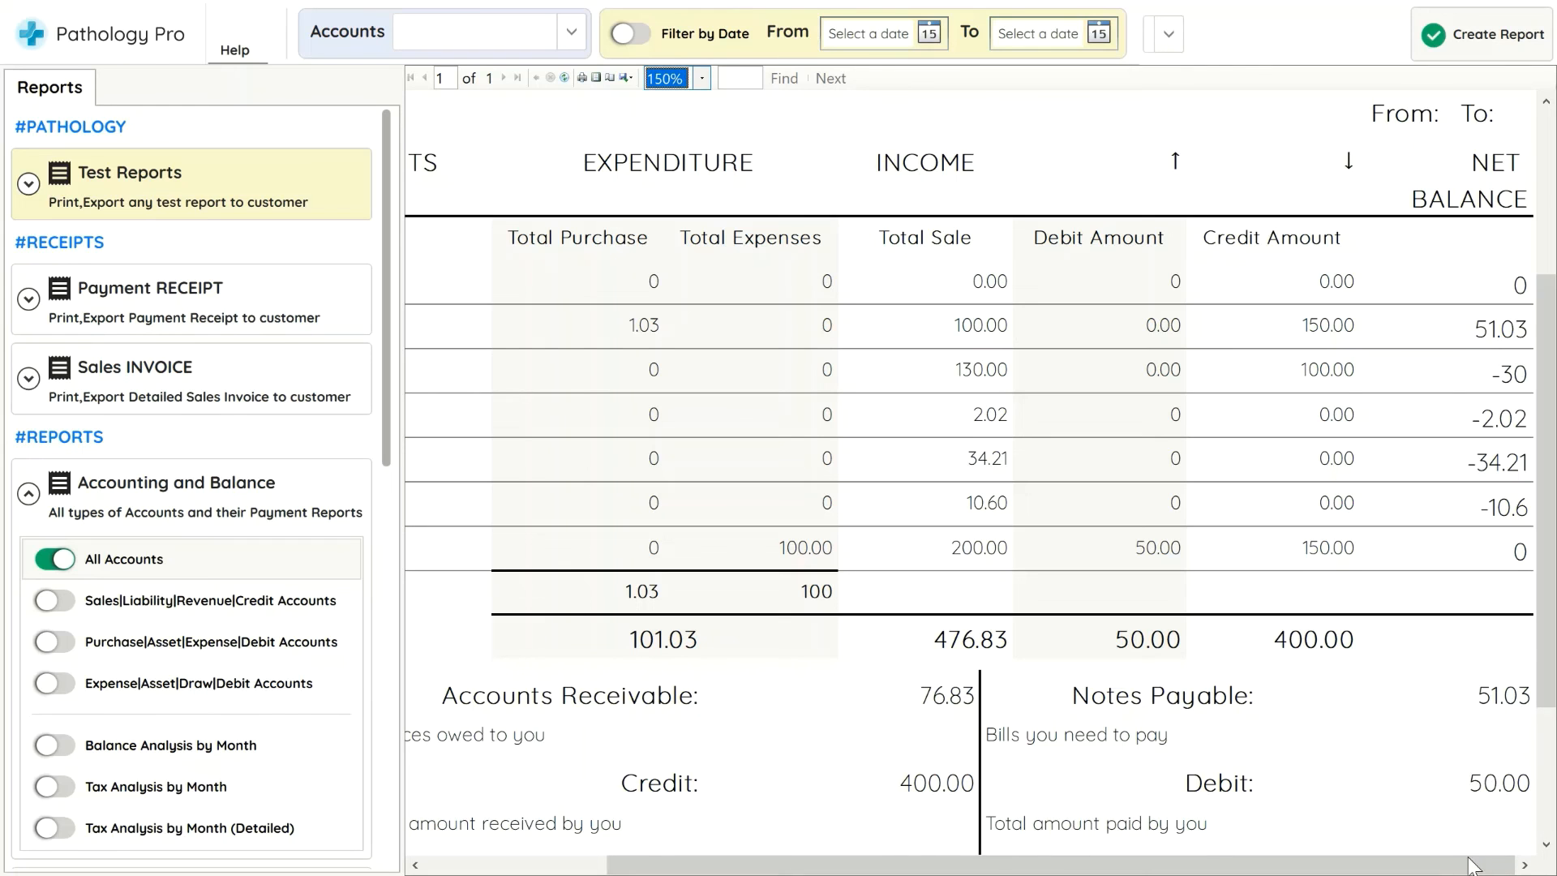
scroll(1474, 409, "up", 1)
scroll(1387, 318, "up", 3)
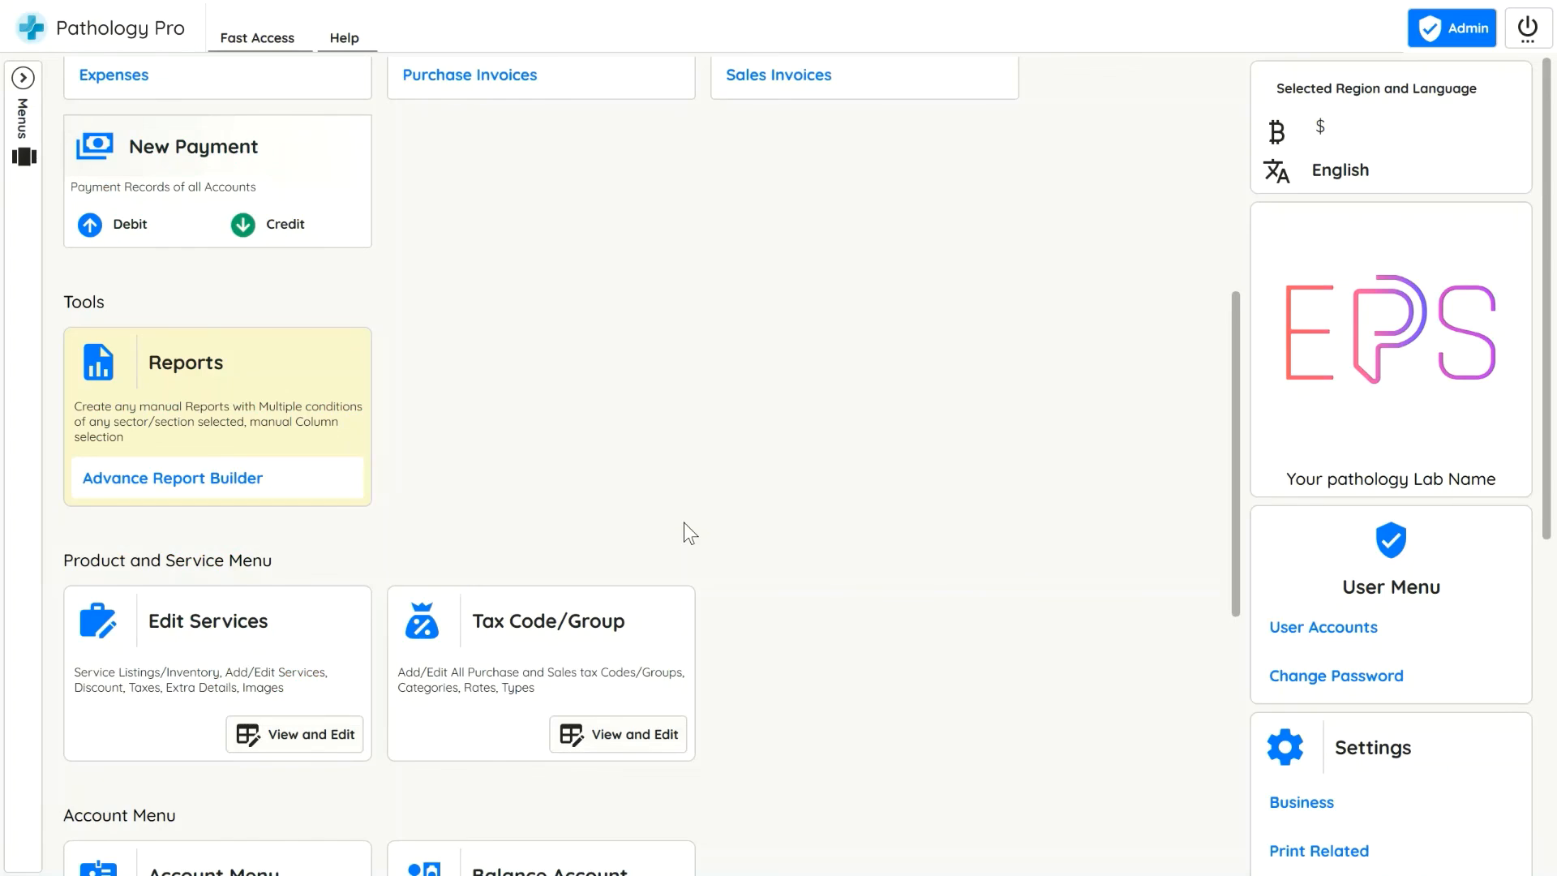
Open the Accounting study view and show the accounting summary for the HospitalName123 account
scroll(684, 523, "up", 4)
scroll(684, 556, "down", 5)
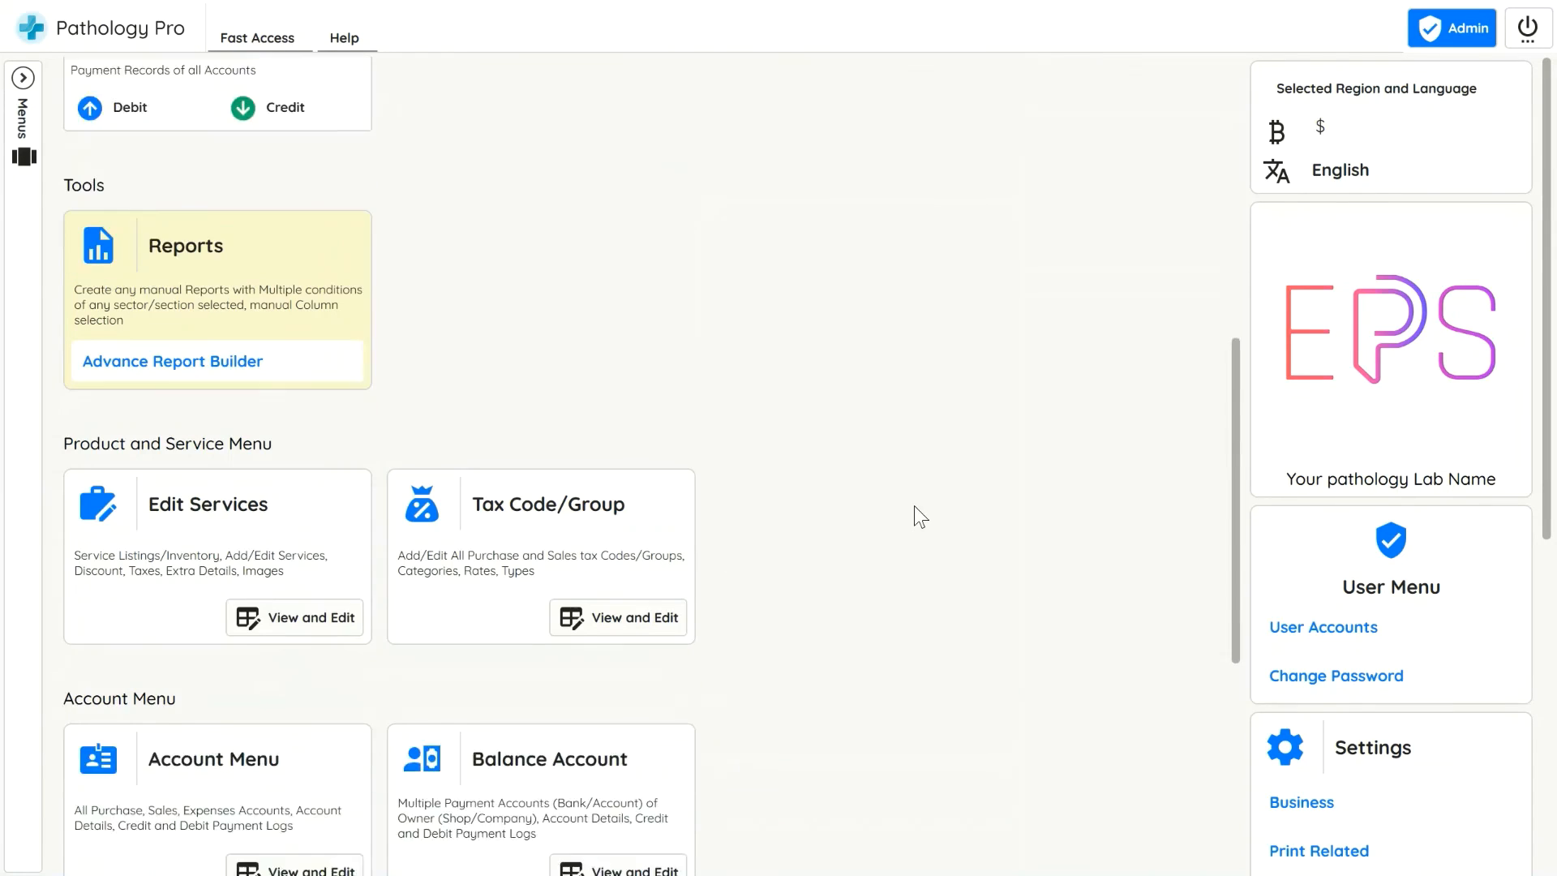
scroll(284, 597, "down", 3)
scroll(973, 539, "down", 3)
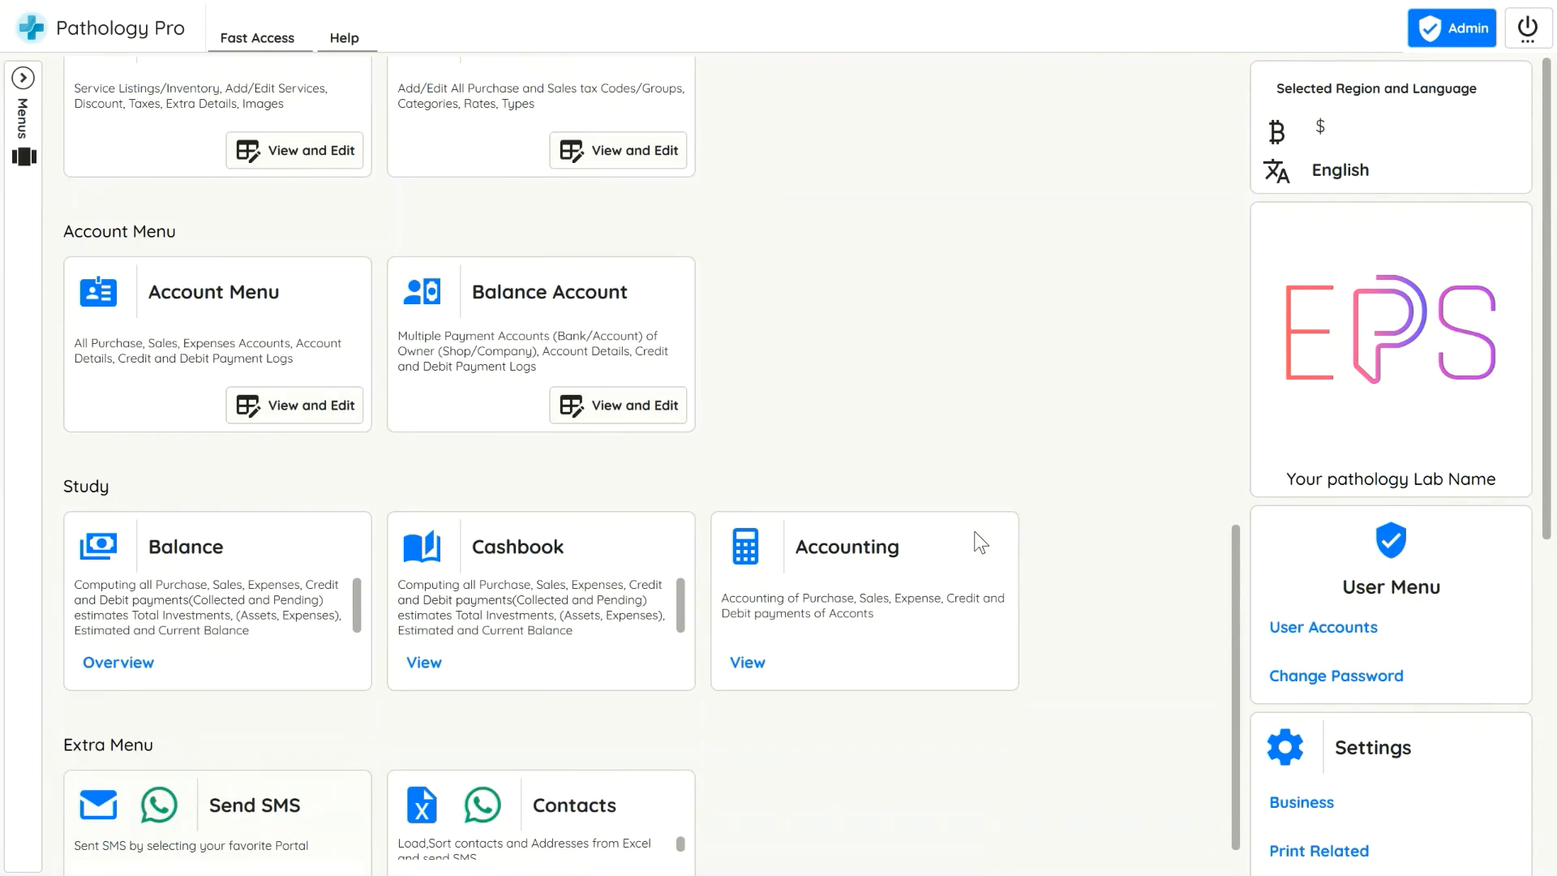
left_click(819, 673)
left_click(121, 483)
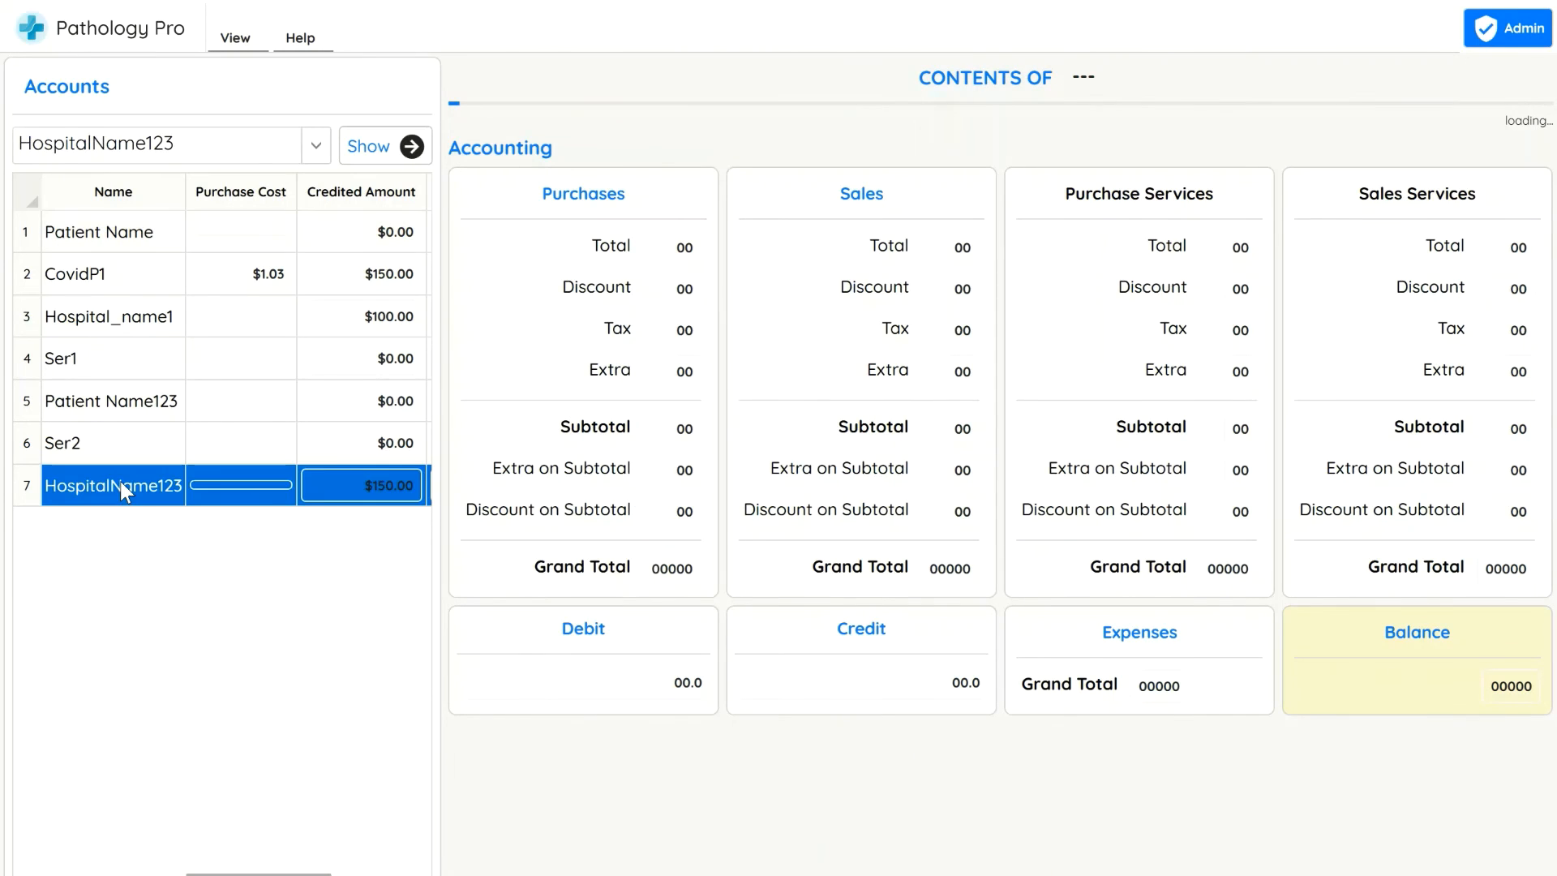
left_click(393, 143)
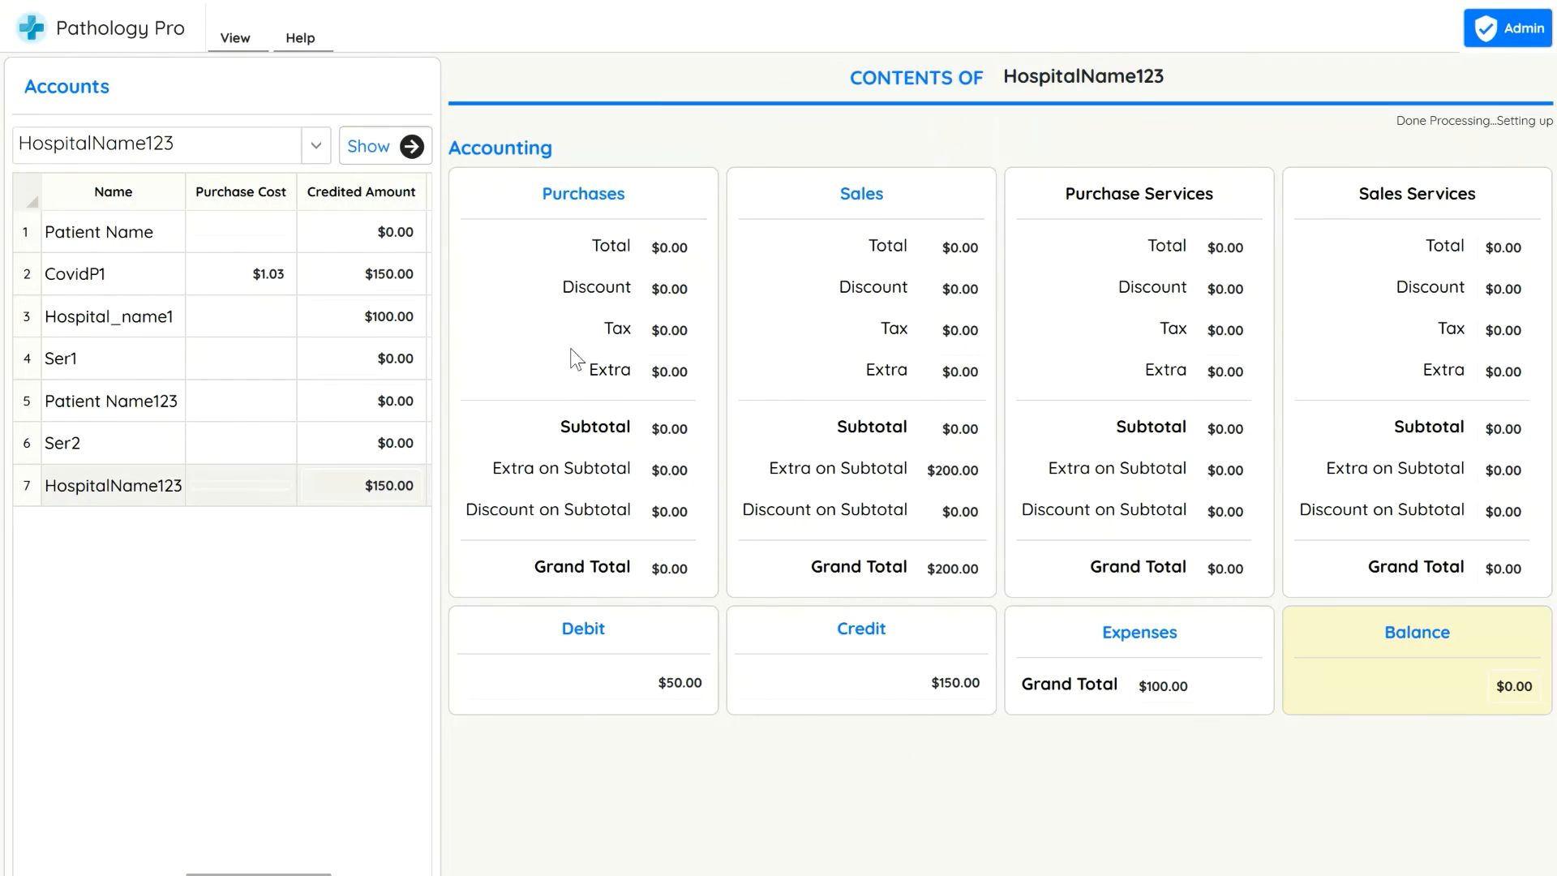